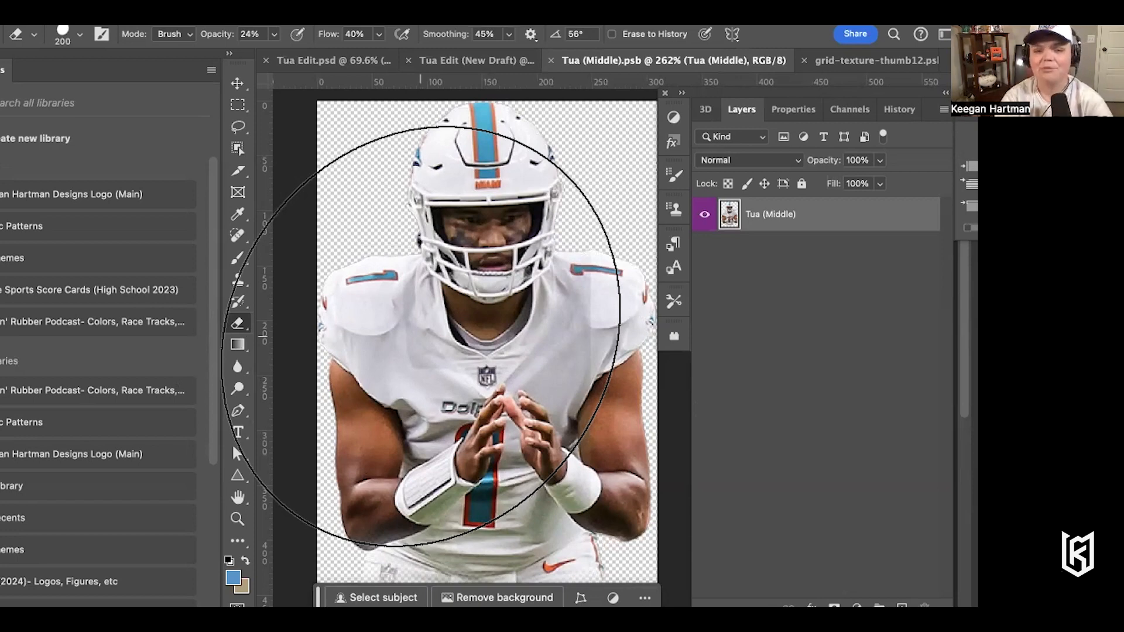
# Compare the finished Tua Edit.psd poster with the Tua Edit (New Draft) version
pyautogui.click(445, 61)
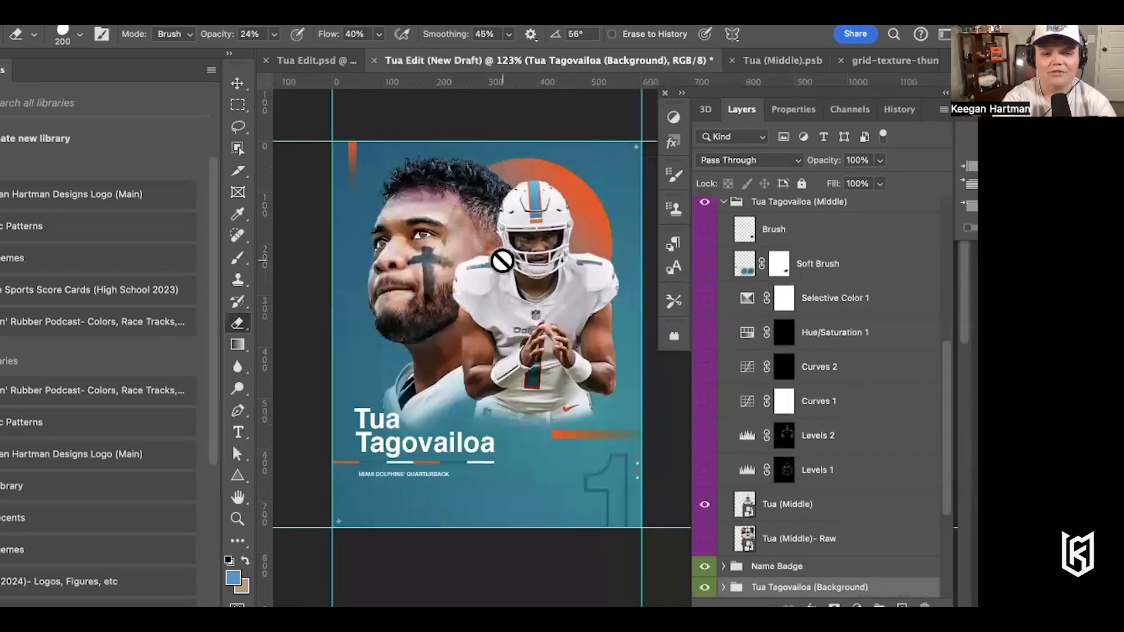
pyautogui.click(328, 61)
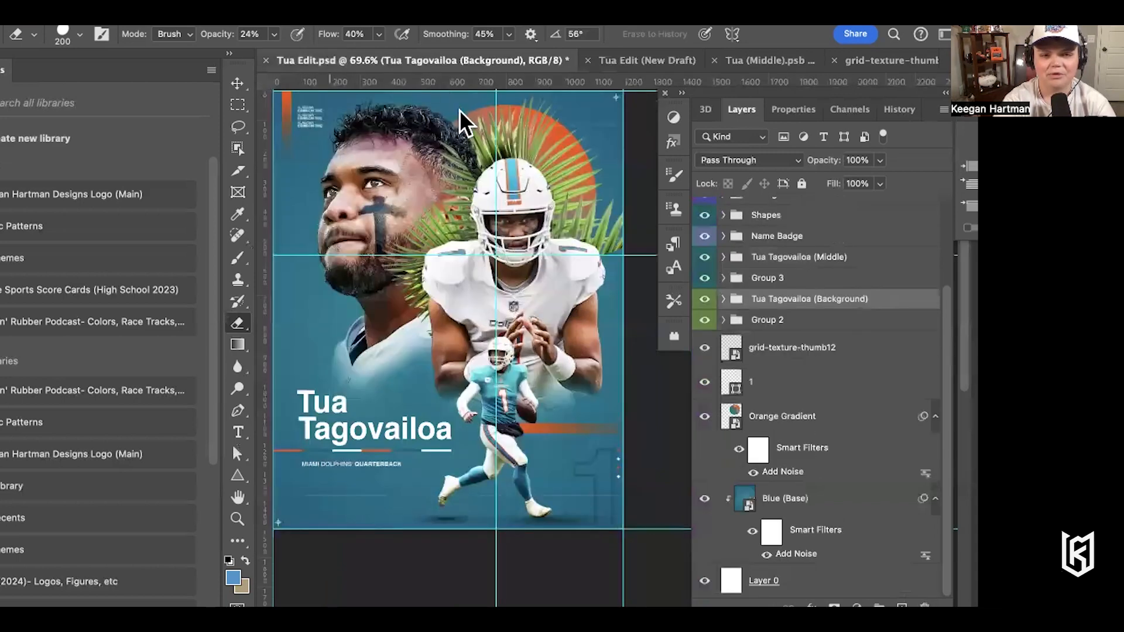
pyautogui.hscroll(2, 451, 202)
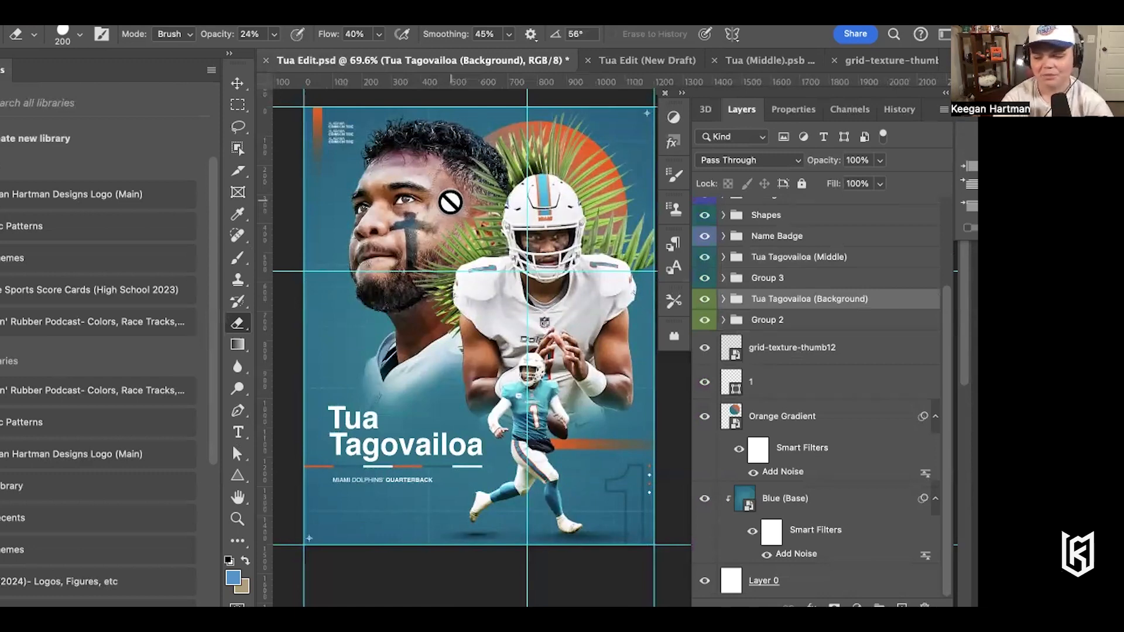
pyautogui.click(654, 60)
# Collapse the Tua Tagovailoa (Middle) and Shapes layer groups in the new draft
pyautogui.scroll(5, 749, 328)
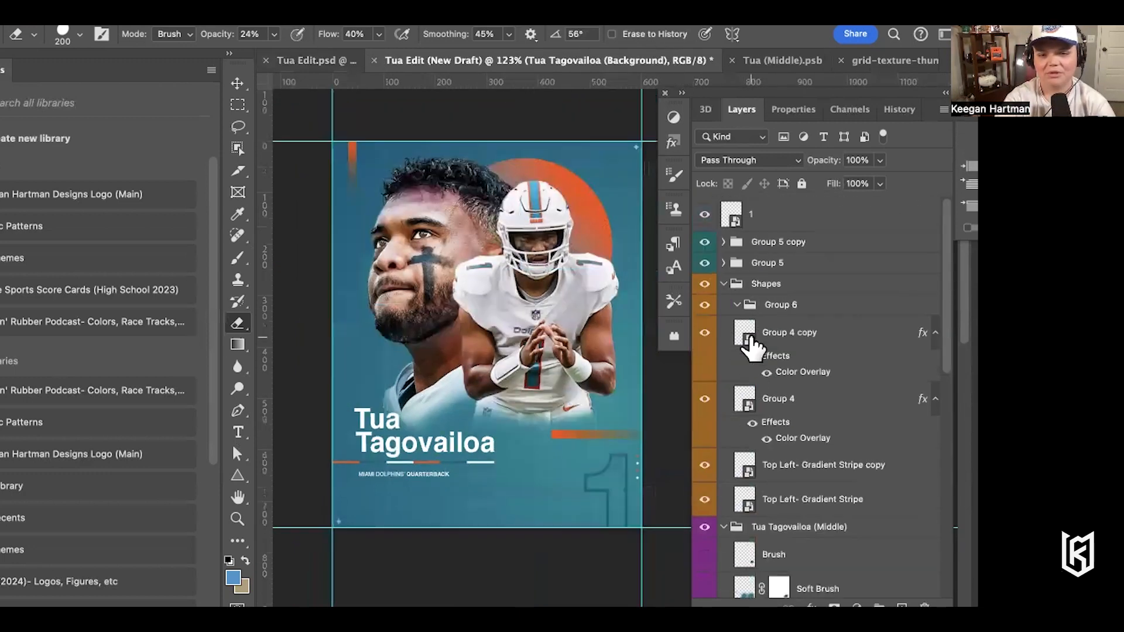
pyautogui.click(724, 527)
pyautogui.scroll(-5, 761, 509)
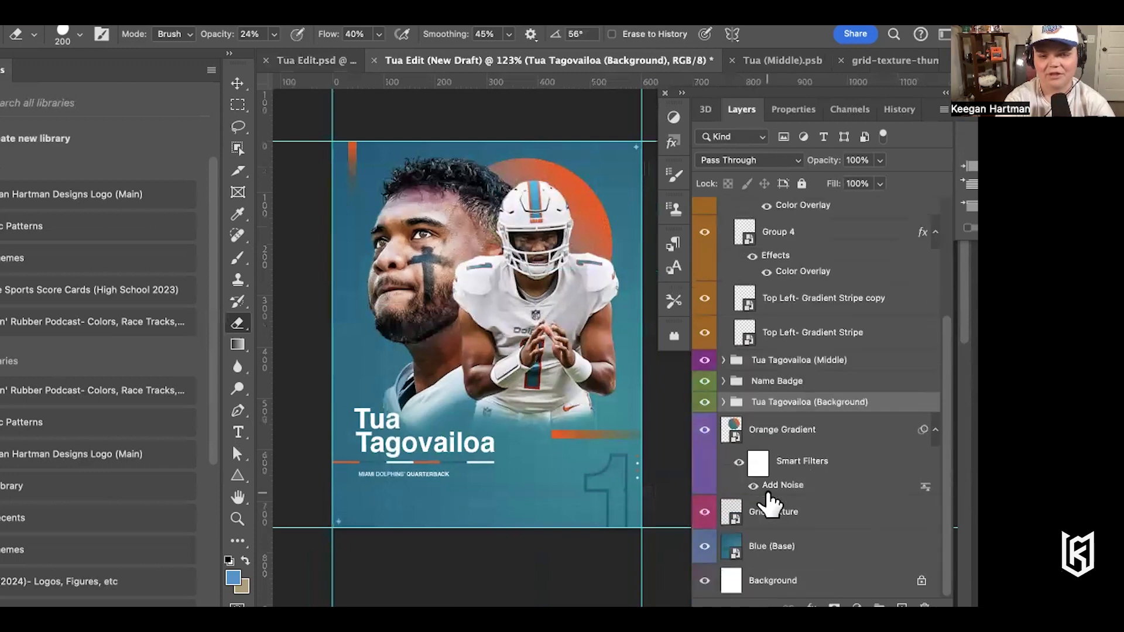
pyautogui.scroll(4, 765, 502)
pyautogui.click(724, 257)
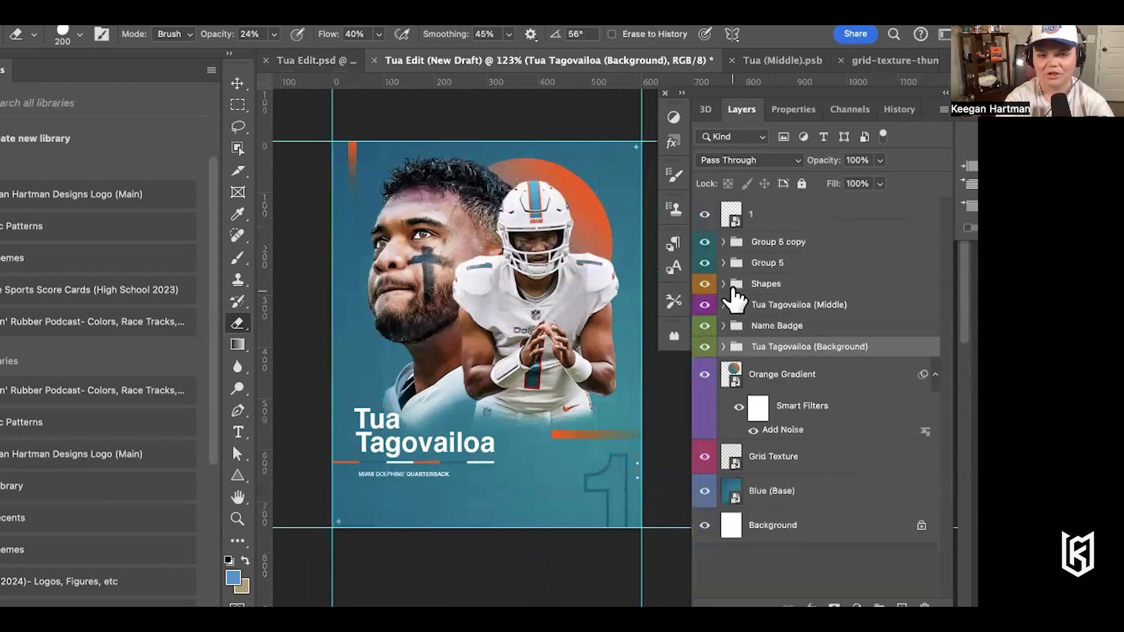
# Hide every layer and group in the draft except the white Background layer
pyautogui.moveTo(706, 215); pyautogui.dragTo(710, 507)
pyautogui.click(706, 494)
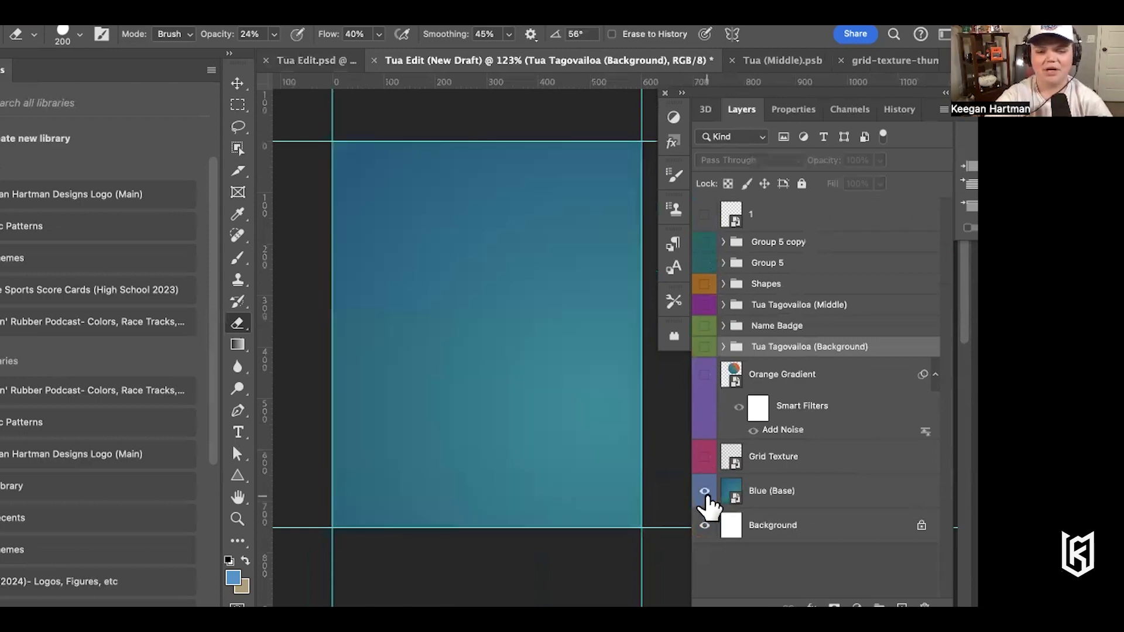
pyautogui.click(706, 495)
# Check the draft's canvas size with the width and height units switched to inches
pyautogui.press('super+f')
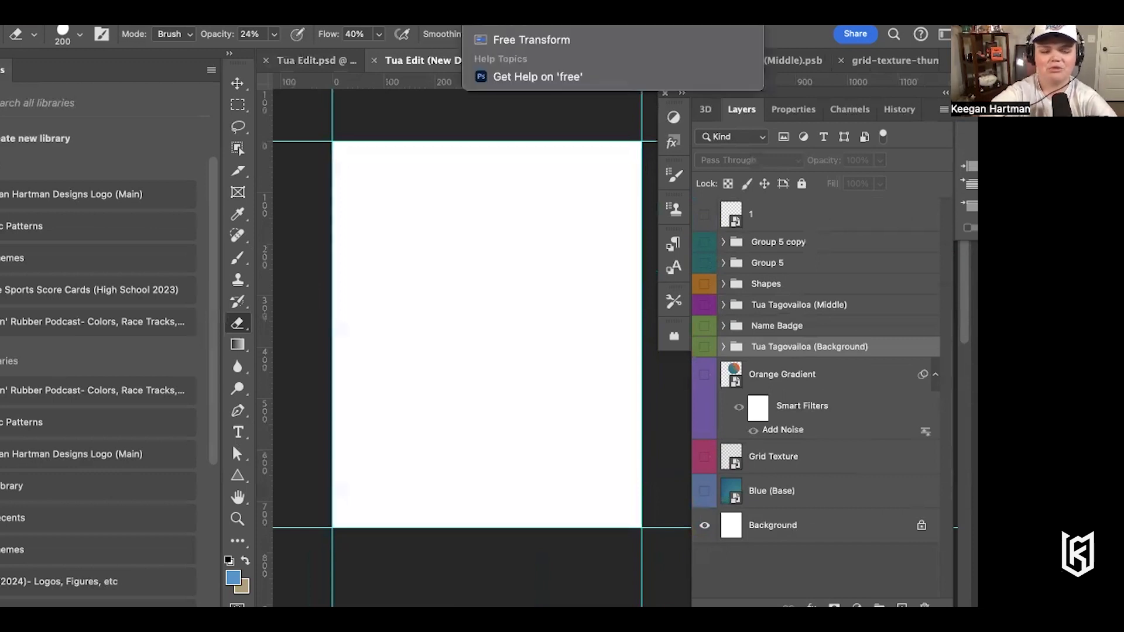
pyautogui.write('canva')
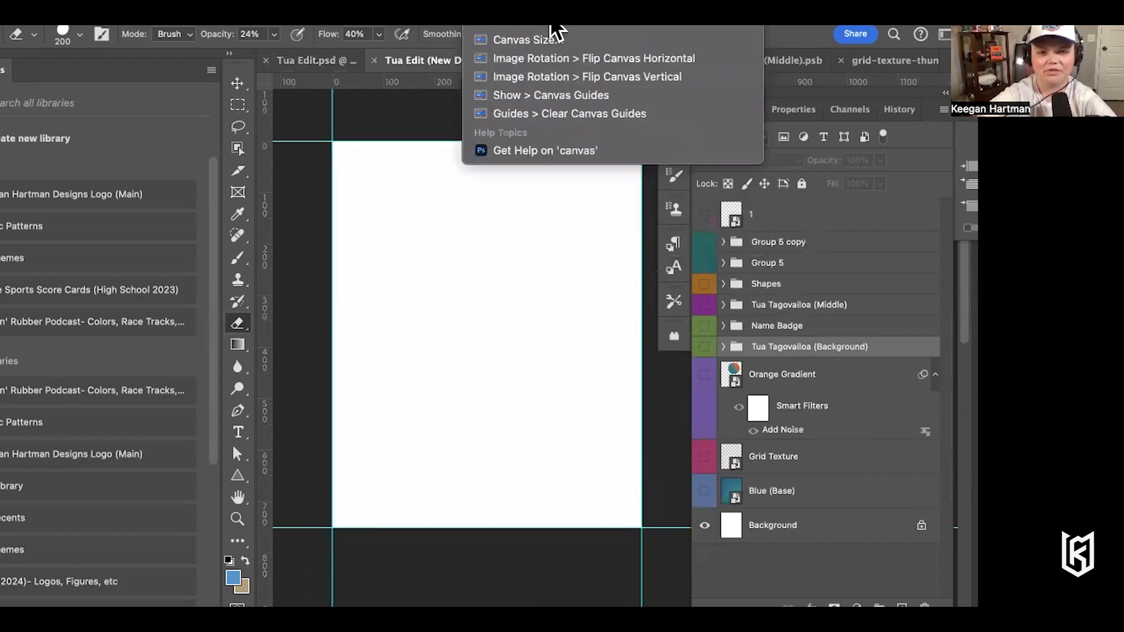
pyautogui.click(570, 41)
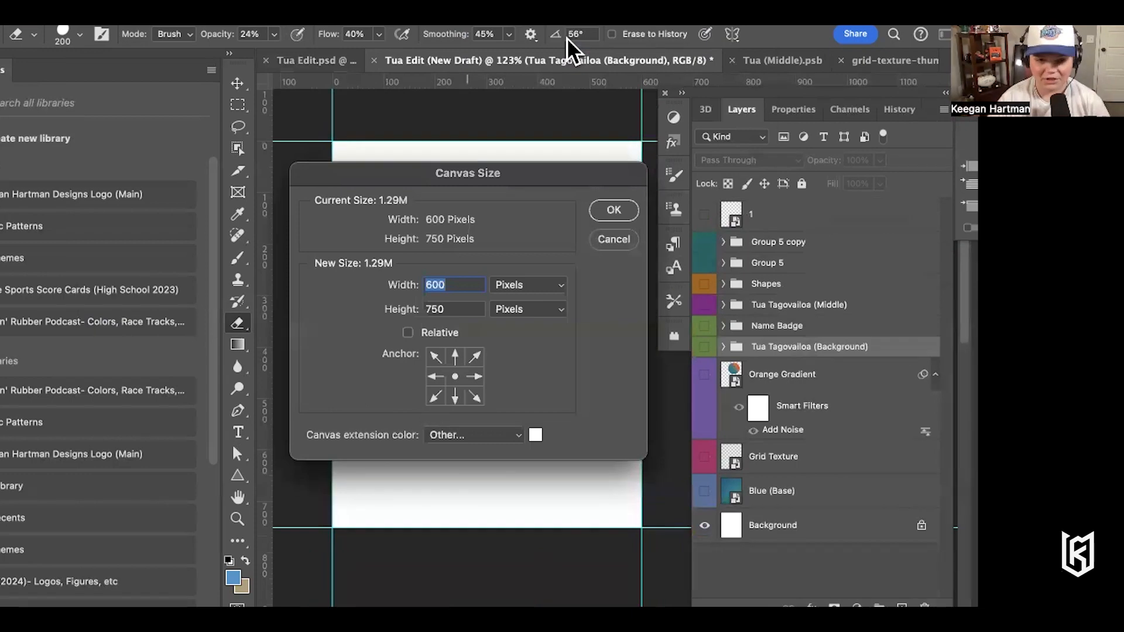
pyautogui.click(538, 286)
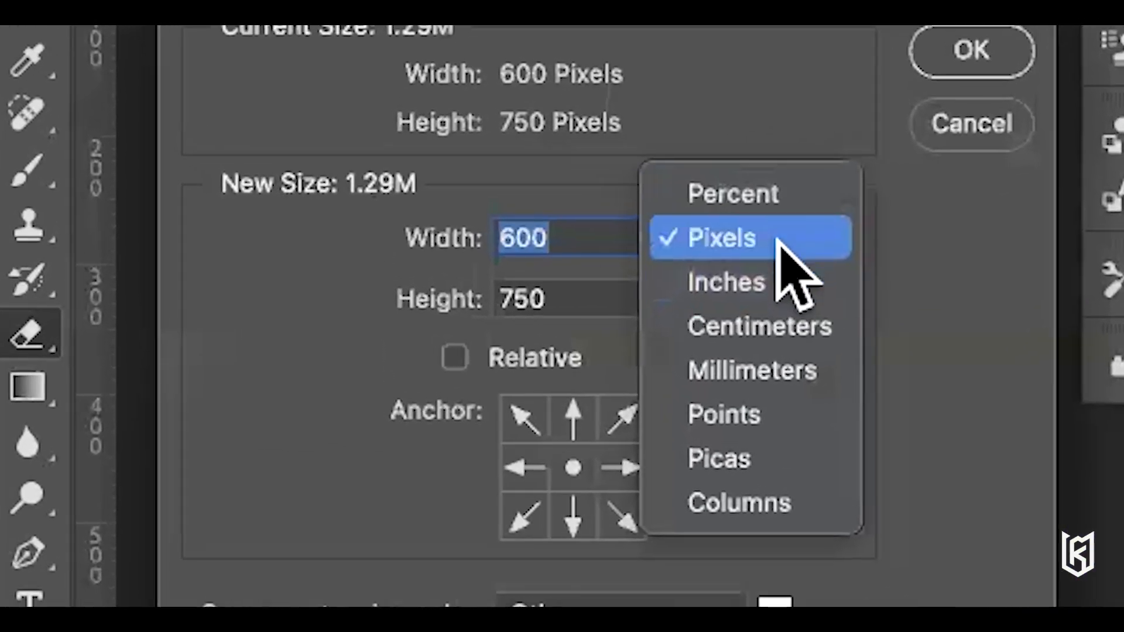
pyautogui.click(776, 281)
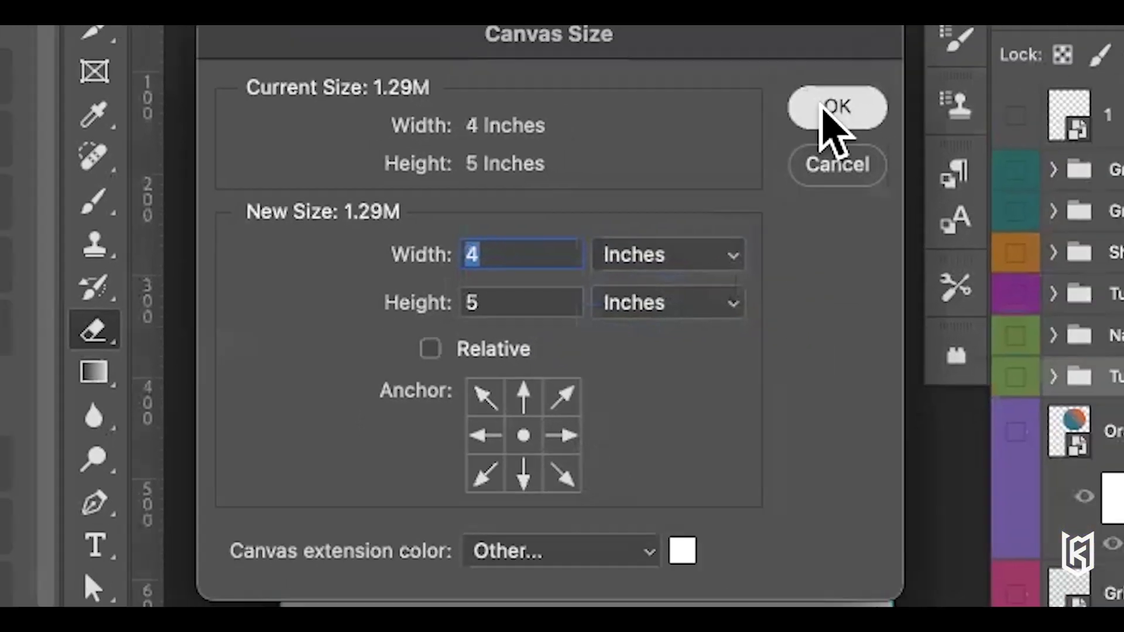
pyautogui.click(936, 53)
pyautogui.hscroll(2, 477, 338)
pyautogui.hscroll(-2, 477, 337)
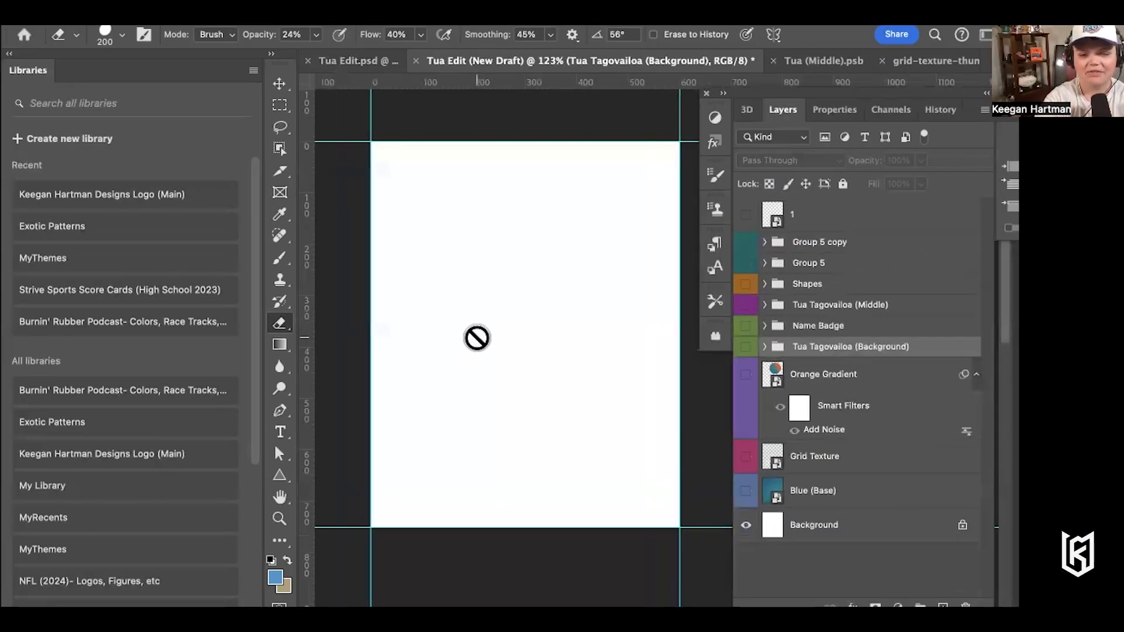
pyautogui.hscroll(-3, 596, 475)
pyautogui.scroll(2, 596, 474)
pyautogui.hscroll(1, 596, 475)
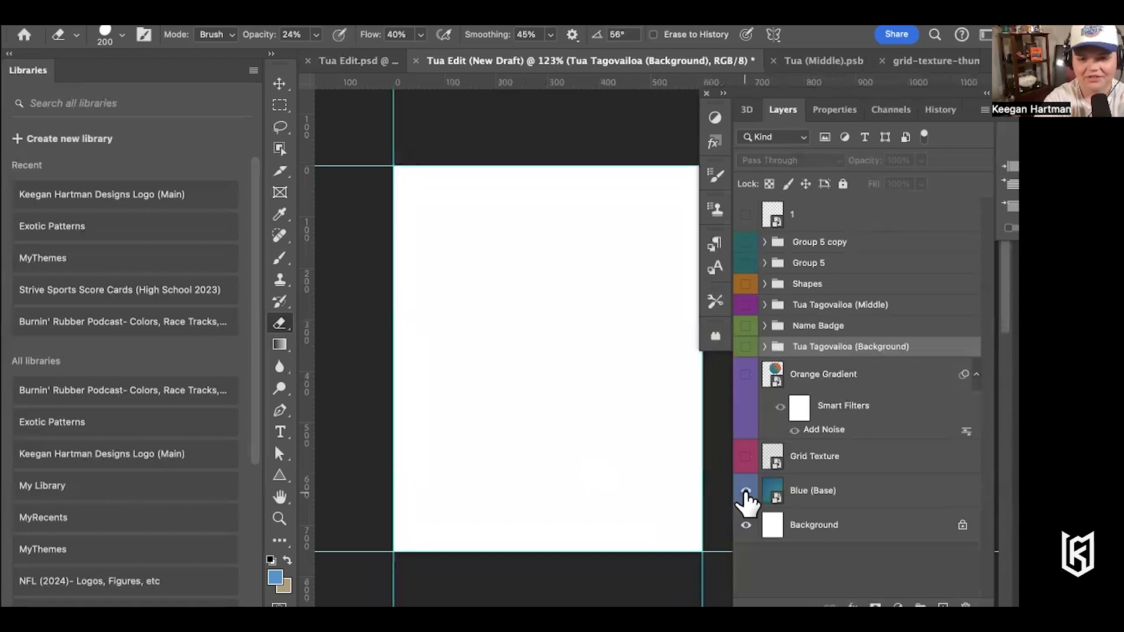
# Show the Blue (Base) layer, inspect its smart object contents, and return to the draft poster
pyautogui.click(746, 490)
pyautogui.doubleClick(732, 495)
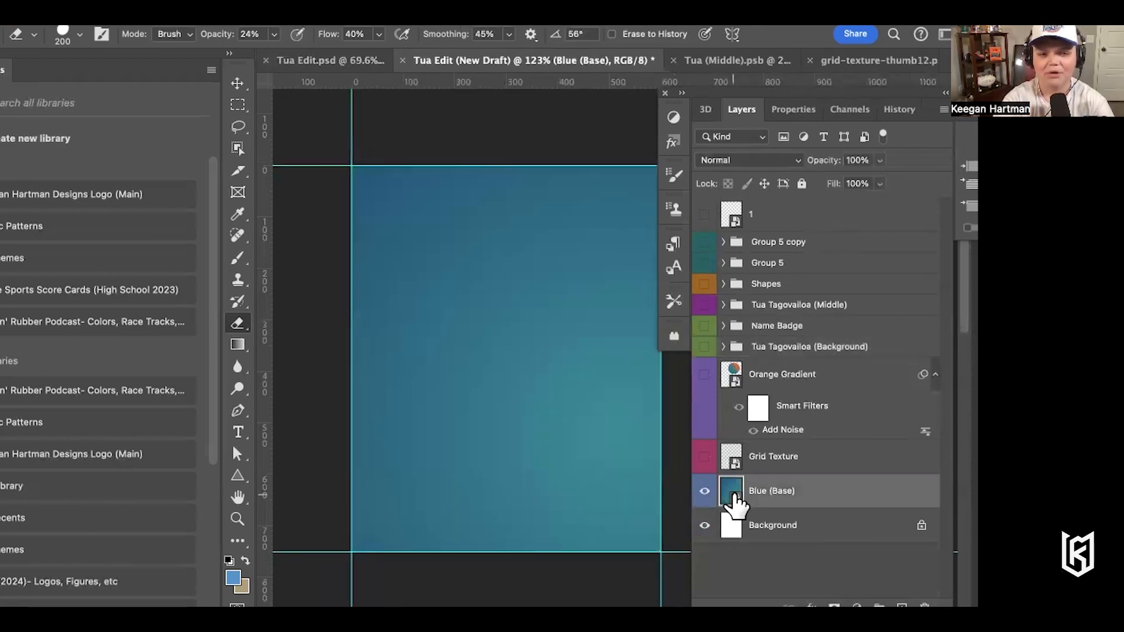
pyautogui.scroll(-3, 498, 459)
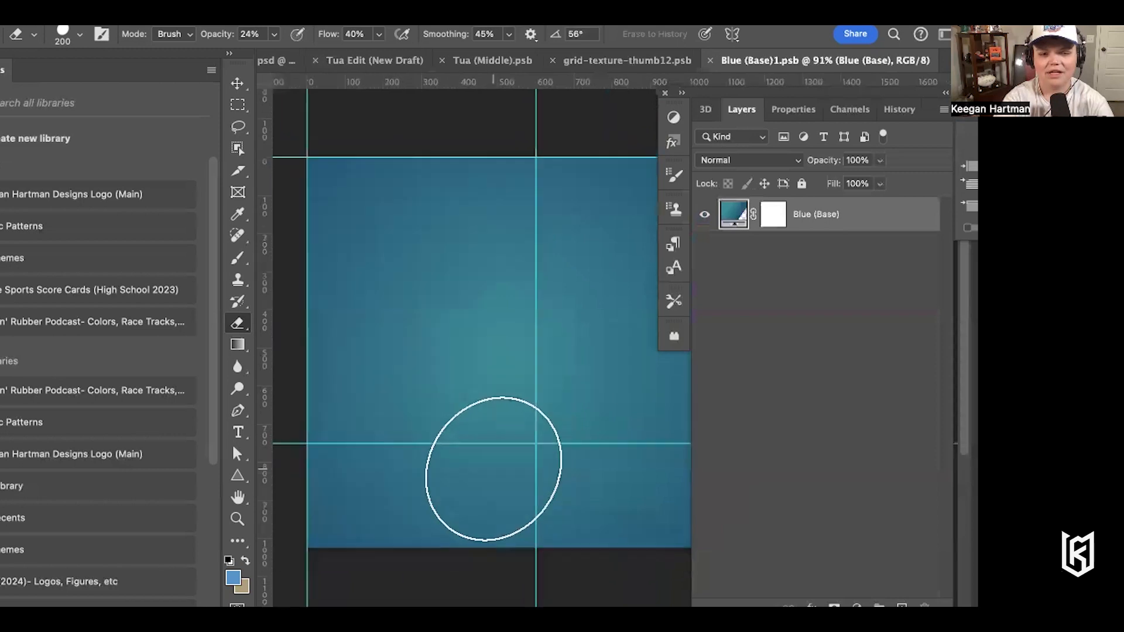
pyautogui.hscroll(-2, 491, 474)
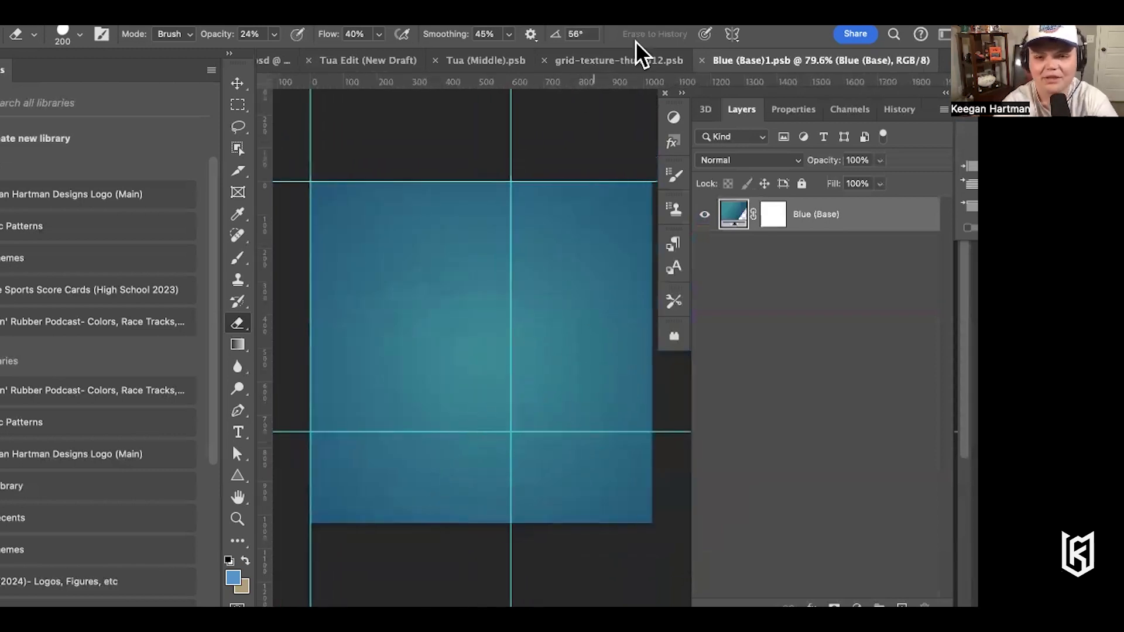
pyautogui.click(702, 60)
pyautogui.scroll(-2, 603, 271)
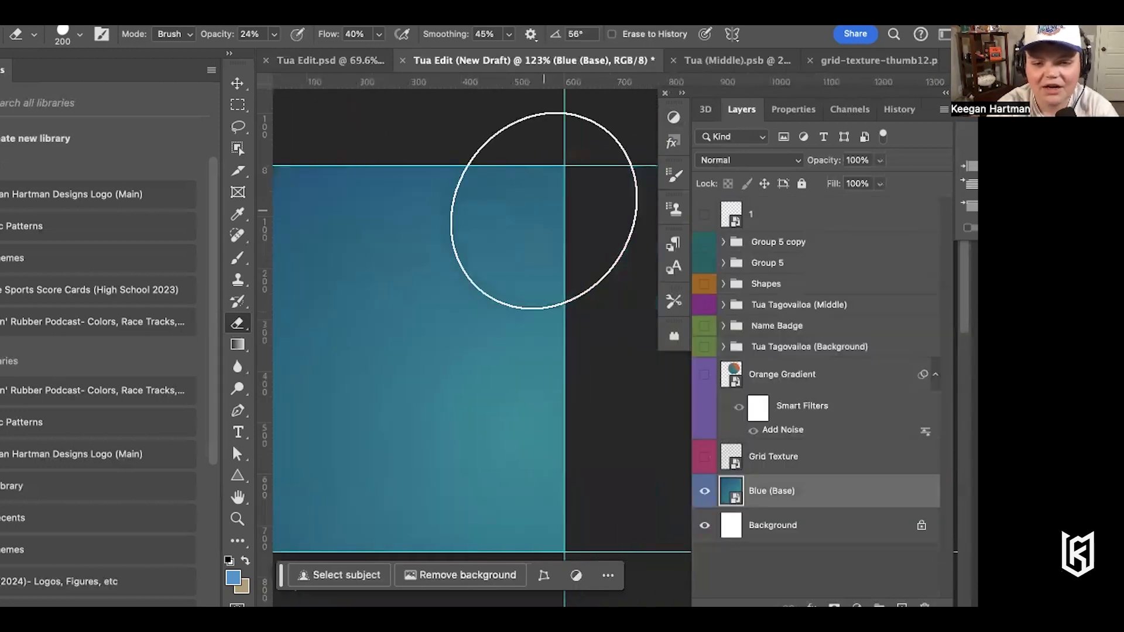
# Open the Blue (Base) smart object's contents and review its gradient fill settings
pyautogui.doubleClick(731, 491)
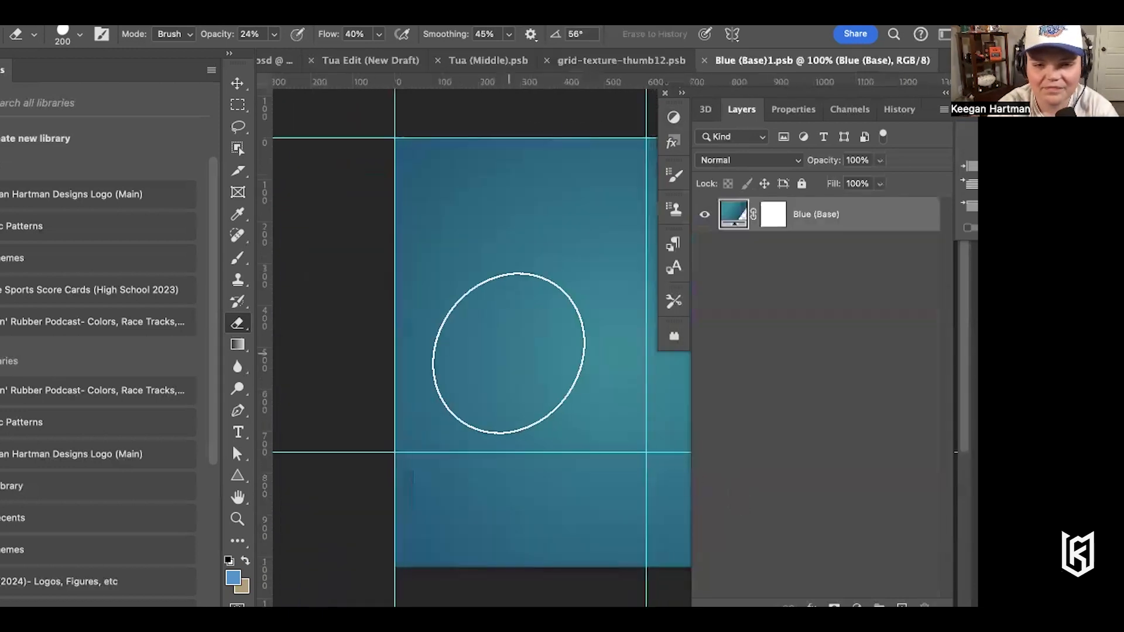
pyautogui.scroll(-3, 508, 353)
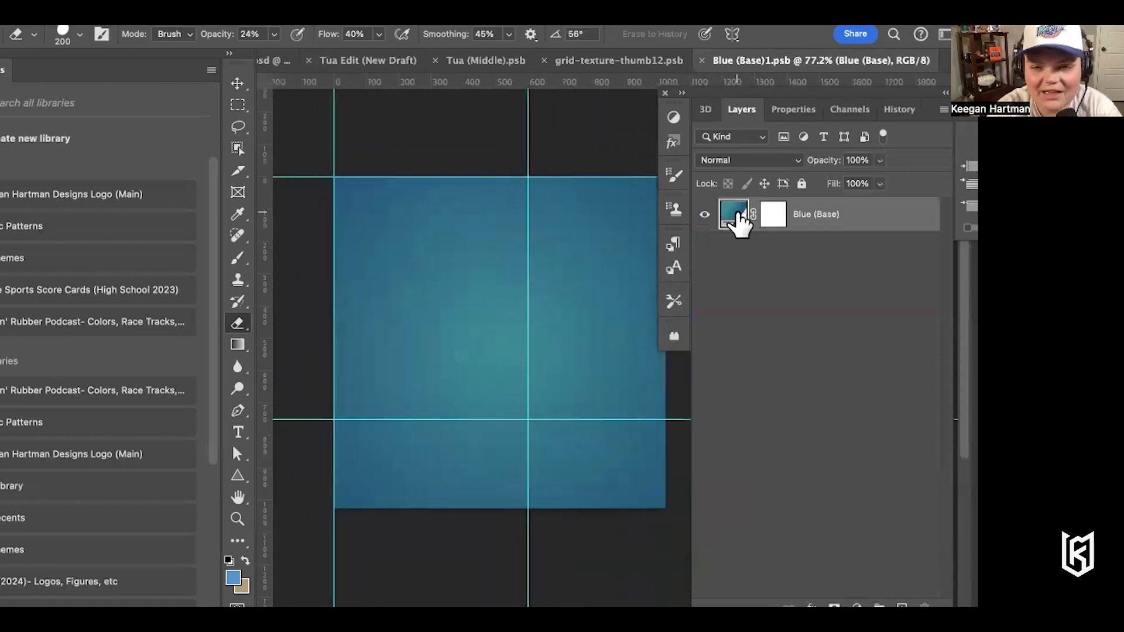
pyautogui.doubleClick(736, 214)
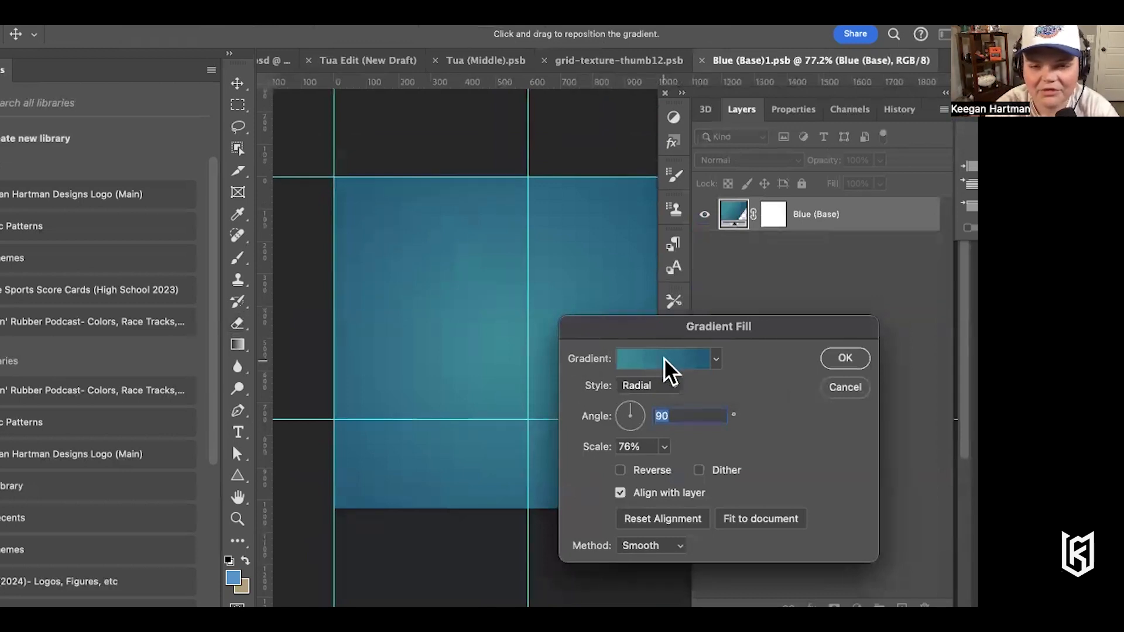
pyautogui.click(848, 359)
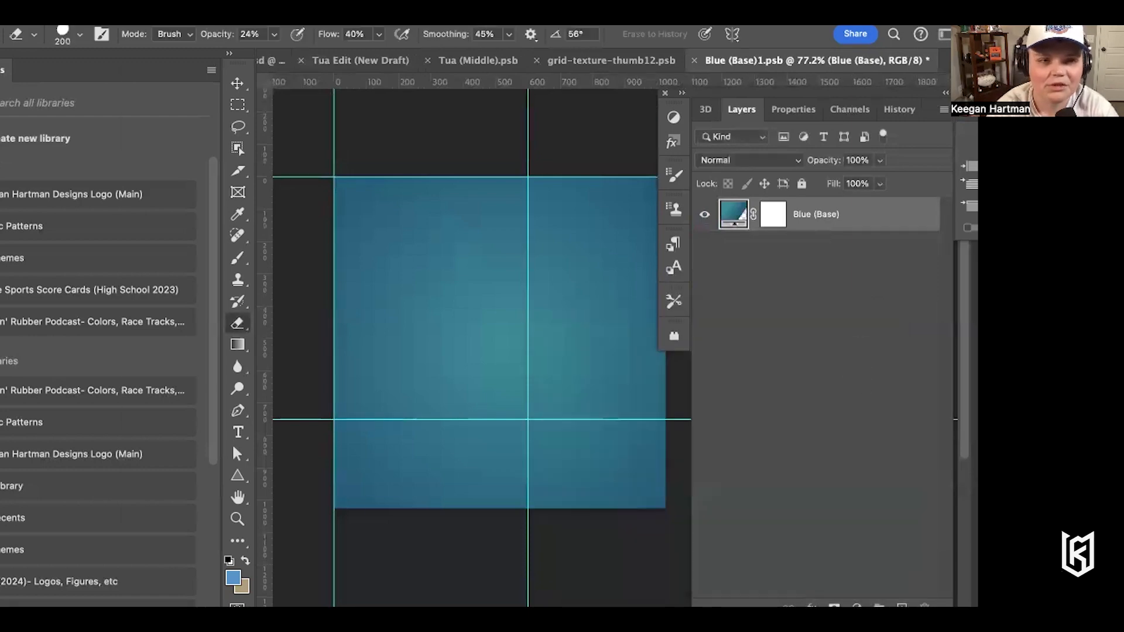
pyautogui.click(147, 26)
pyautogui.moveTo(212, 168)
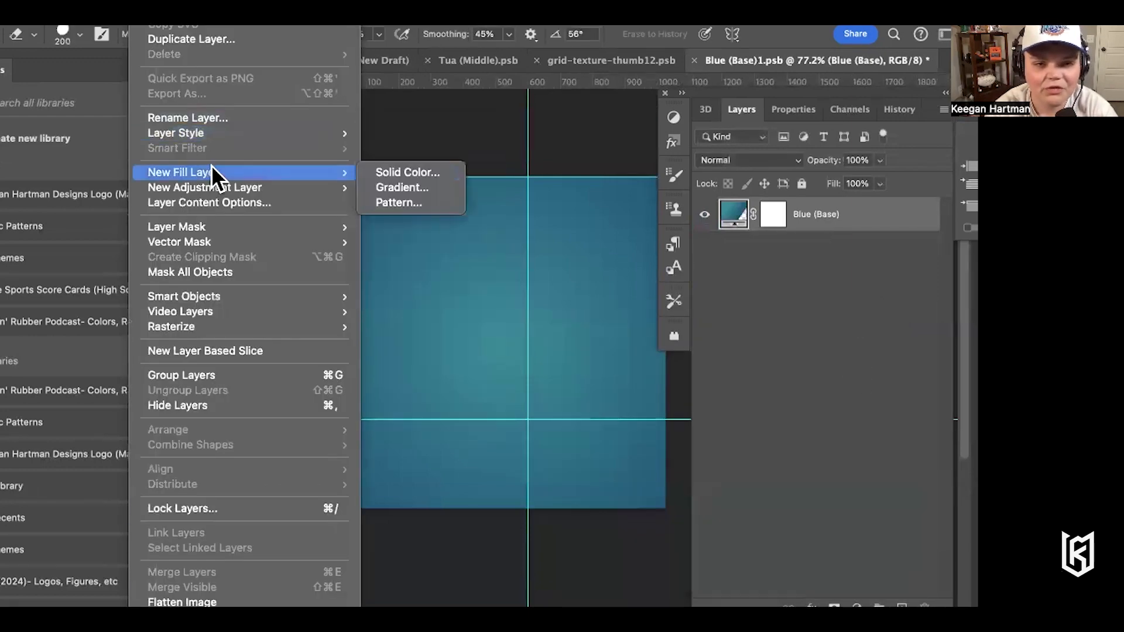
pyautogui.click(378, 187)
pyautogui.press('BackSpace')
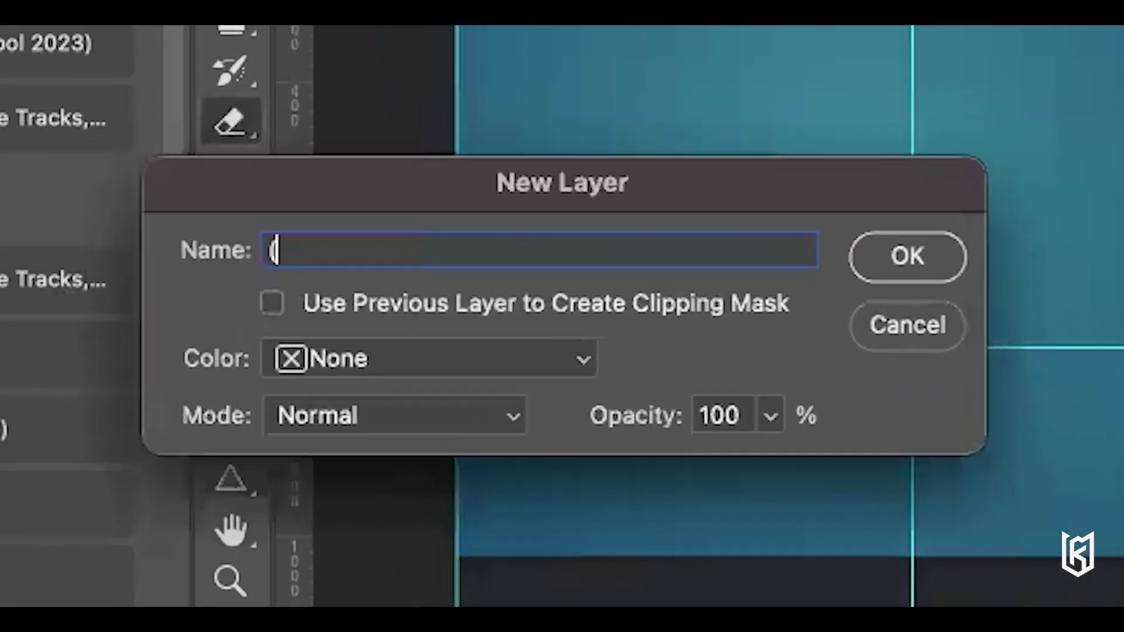
pyautogui.write('(Teal')
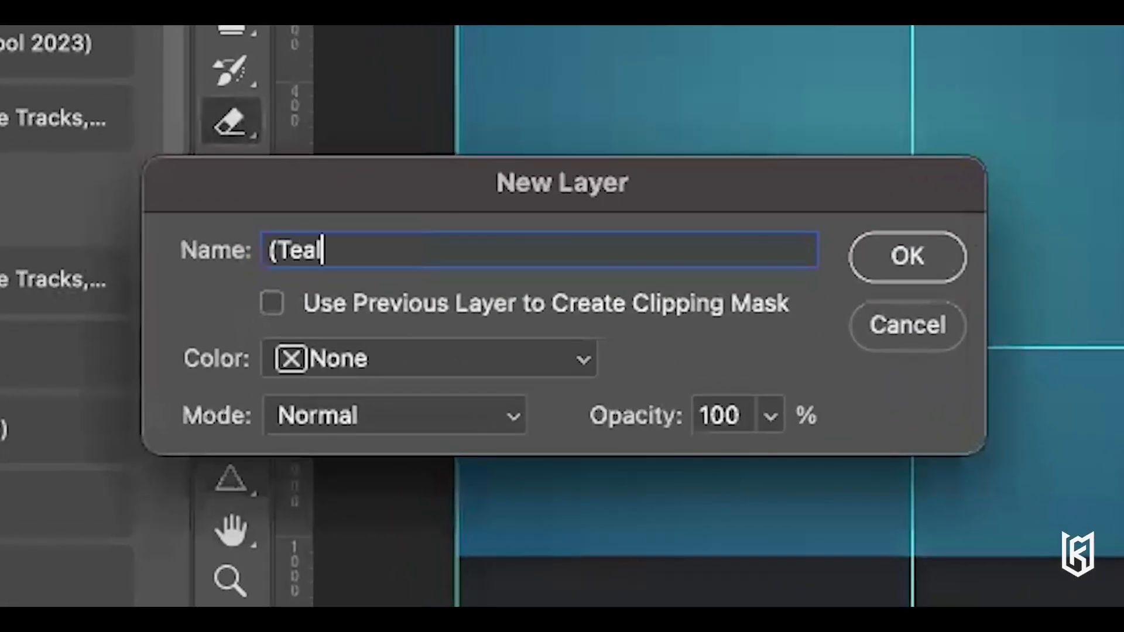
pyautogui.write('/Blue) Backgro')
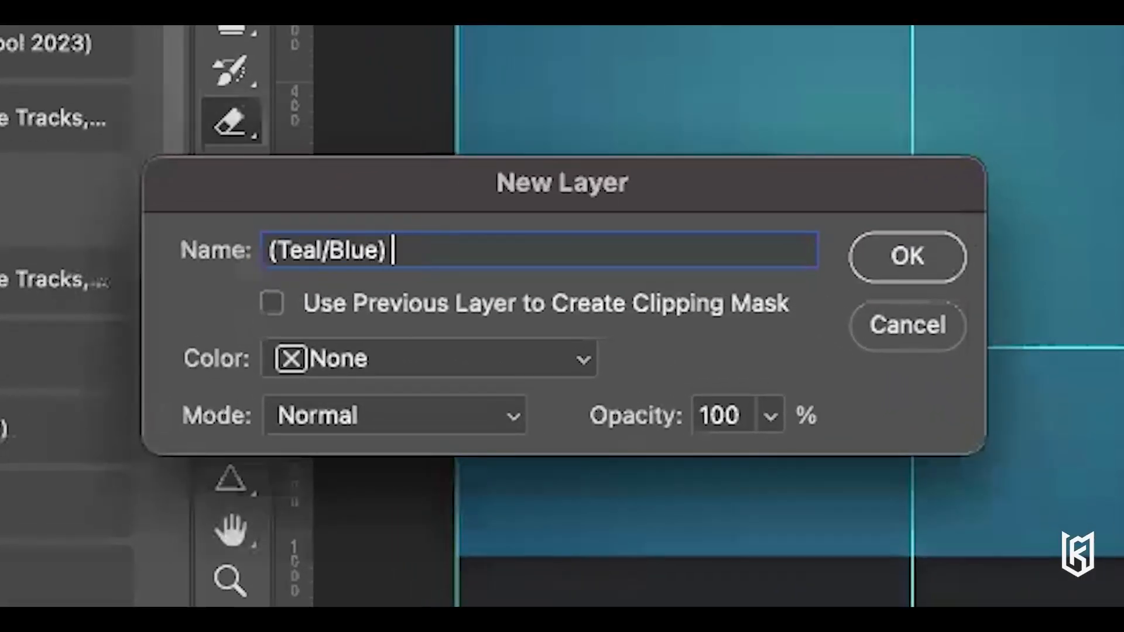
pyautogui.write('und')
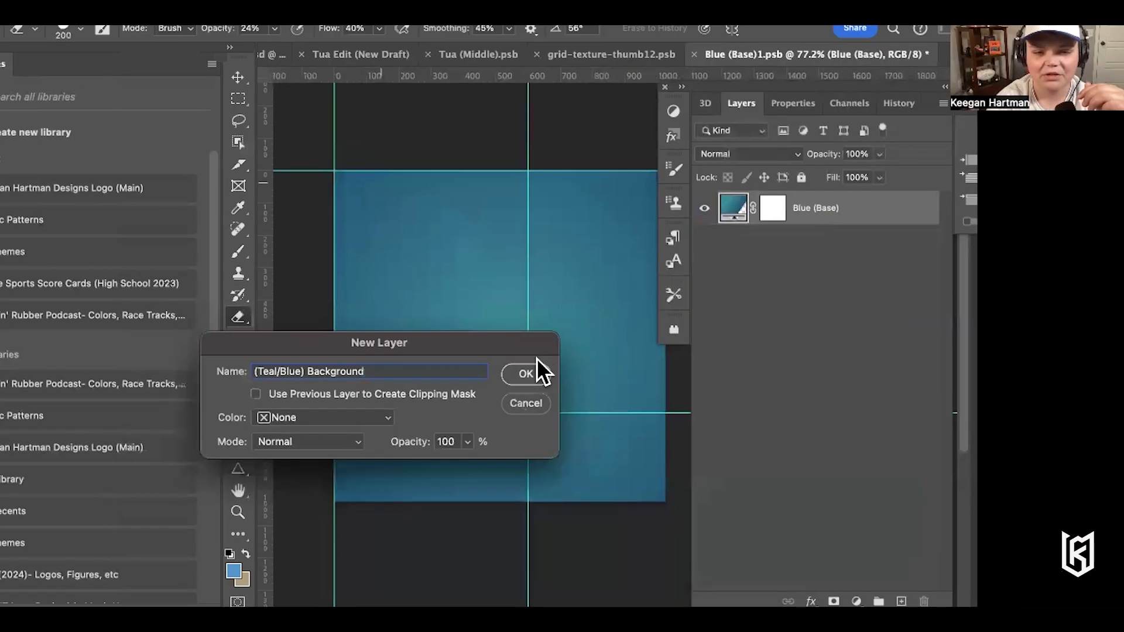
pyautogui.click(522, 373)
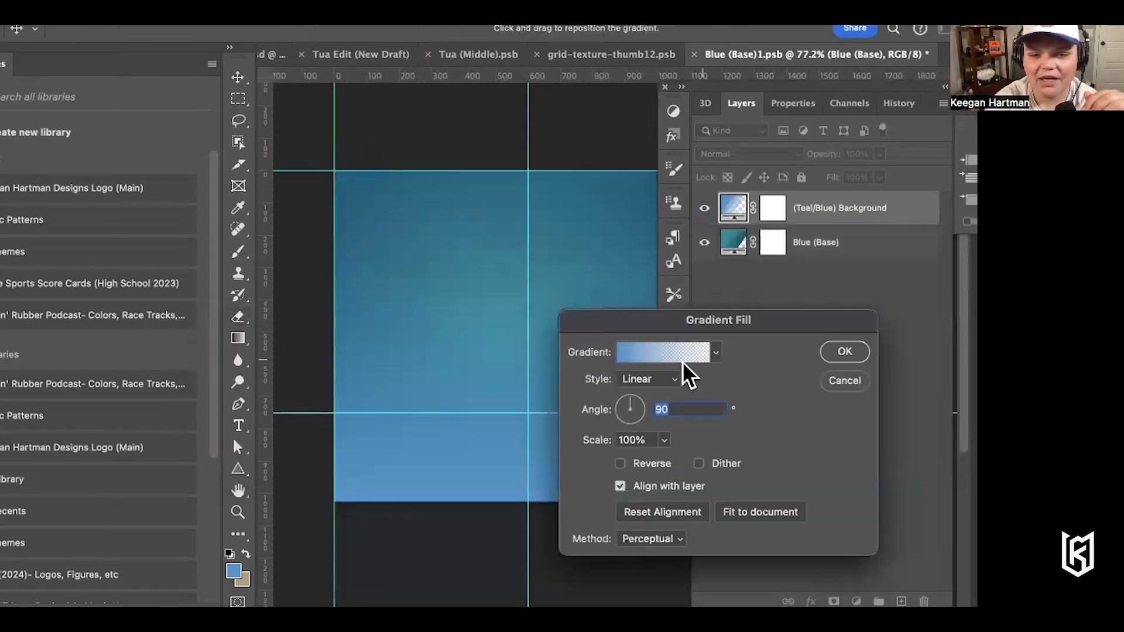
pyautogui.click(622, 352)
pyautogui.click(627, 448)
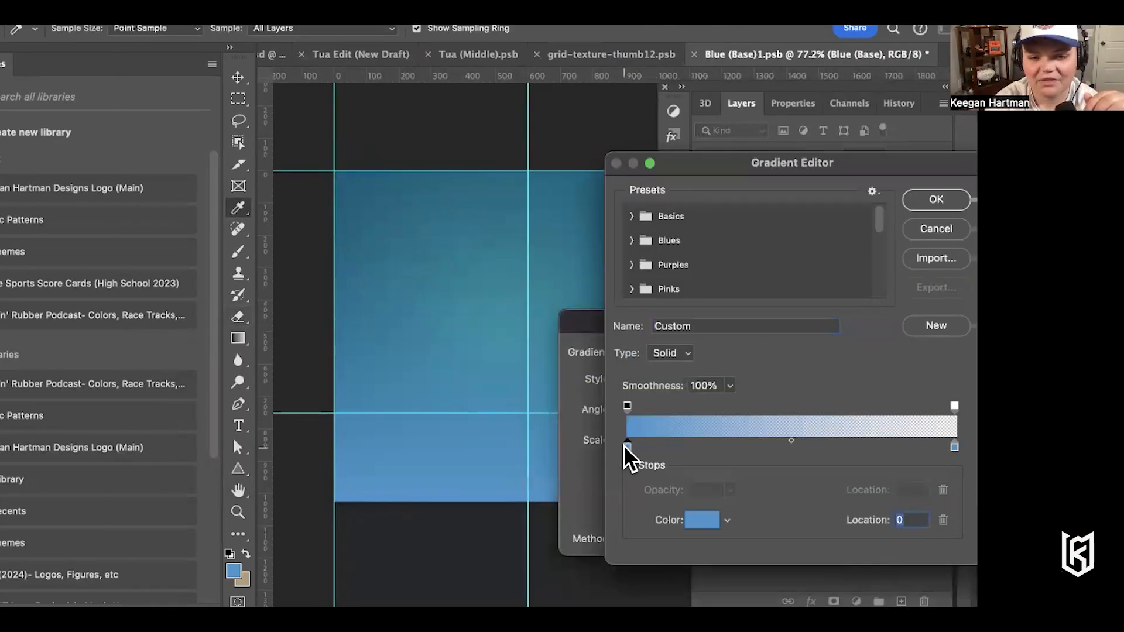
pyautogui.click(706, 522)
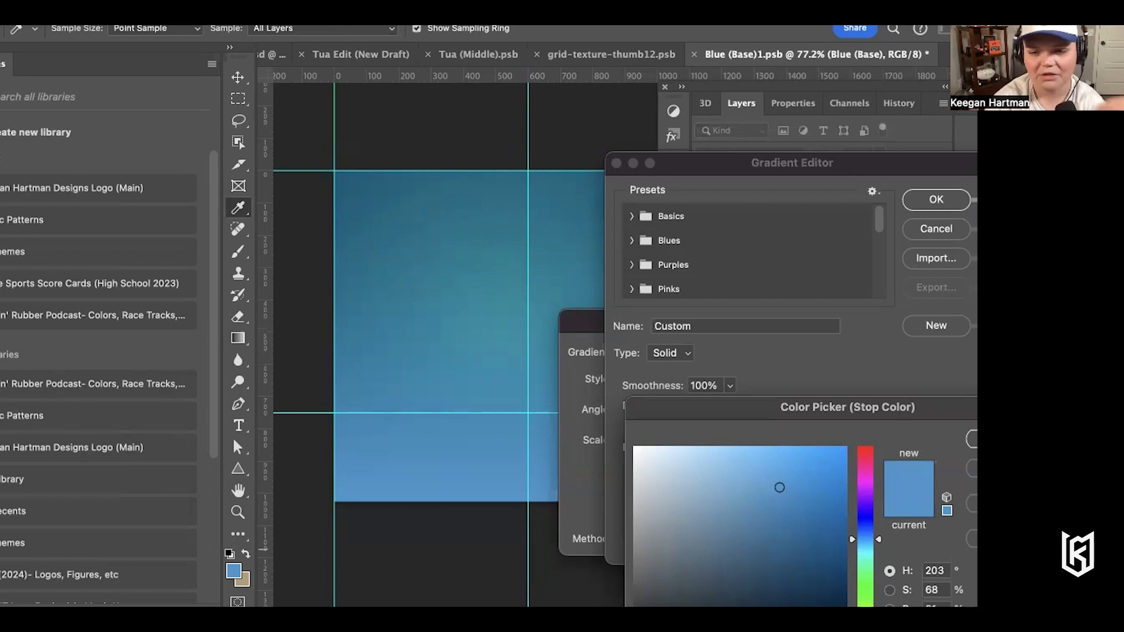
pyautogui.click(1011, 468)
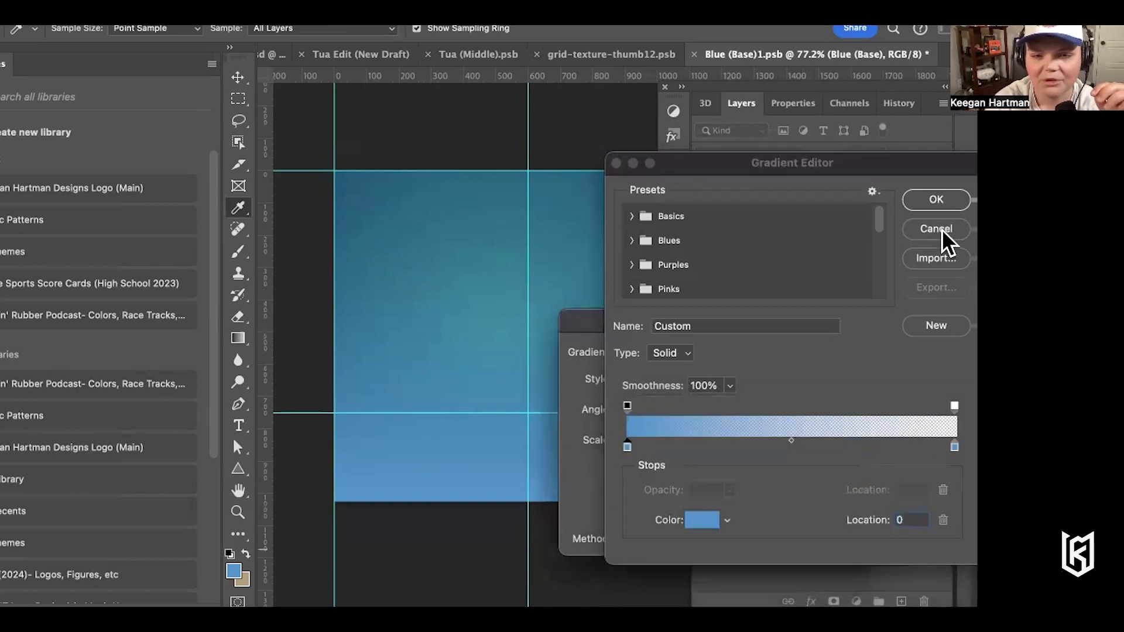
pyautogui.click(941, 229)
pyautogui.click(842, 382)
pyautogui.press('e')
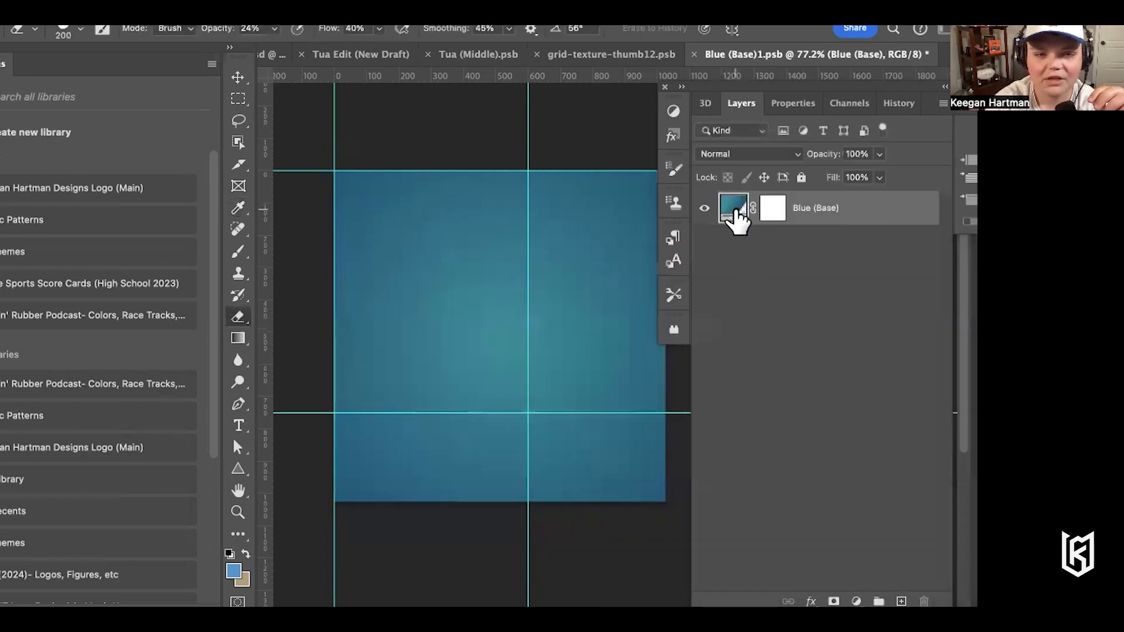
# Sample the teal at the centre of the Blue (Base) gradient as the foreground color
pyautogui.click(238, 208)
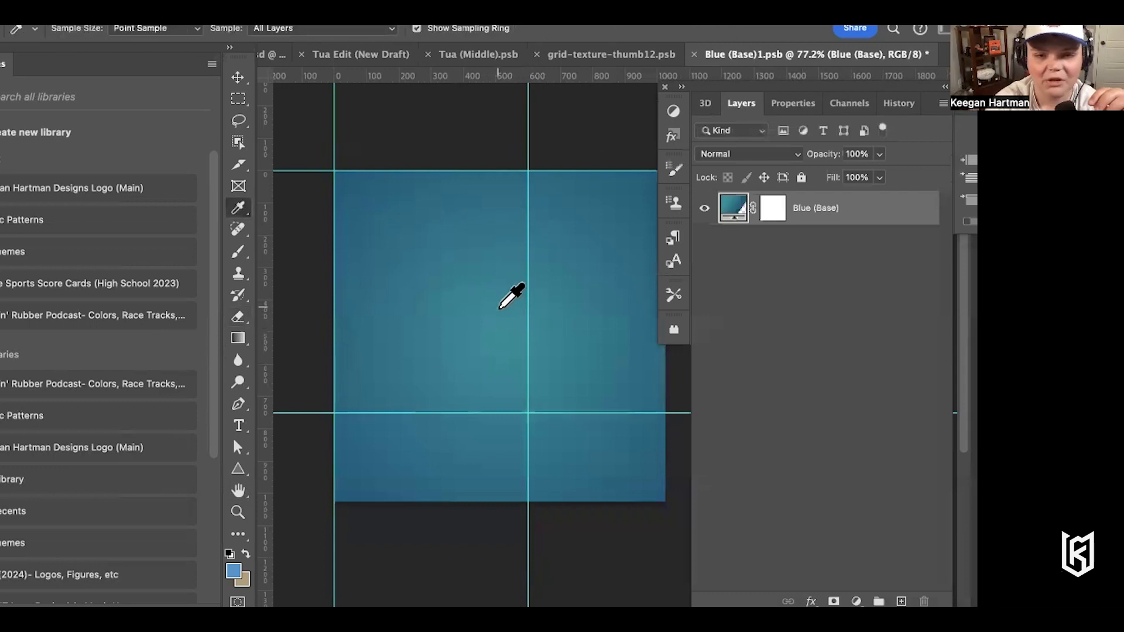
pyautogui.moveTo(506, 311); pyautogui.dragTo(510, 328)
pyautogui.click(234, 571)
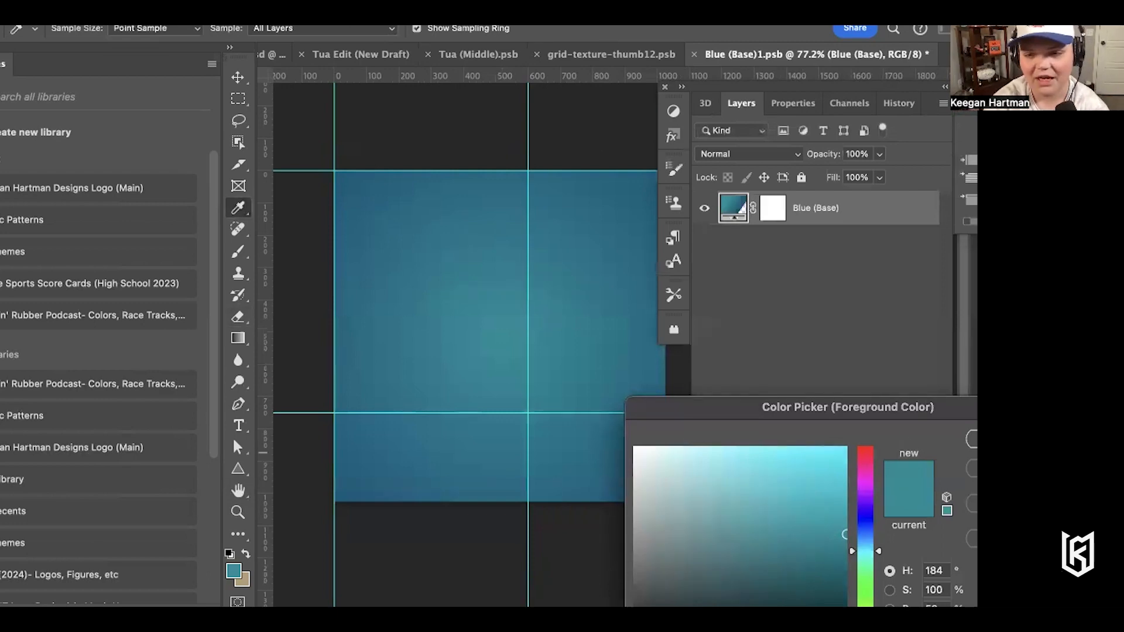
pyautogui.click(972, 439)
# Create a new gradient fill layer named "(Teal/Blue) Background" above the Blue (Base) layer
pyautogui.click(150, 5)
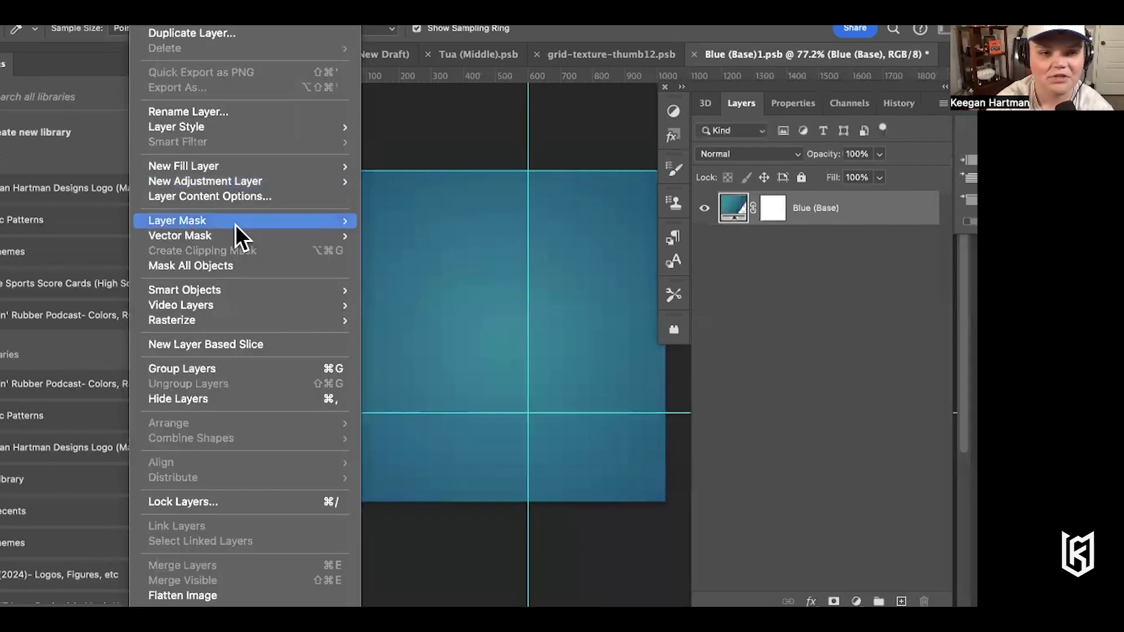
pyautogui.moveTo(227, 165)
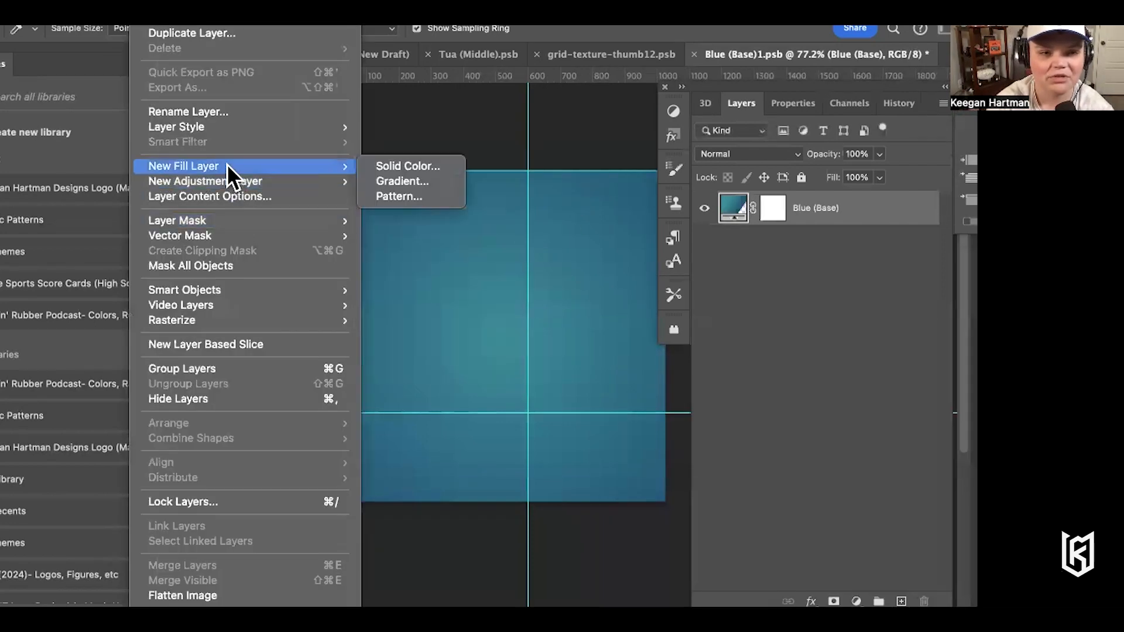
pyautogui.click(414, 178)
pyautogui.press('BackSpace')
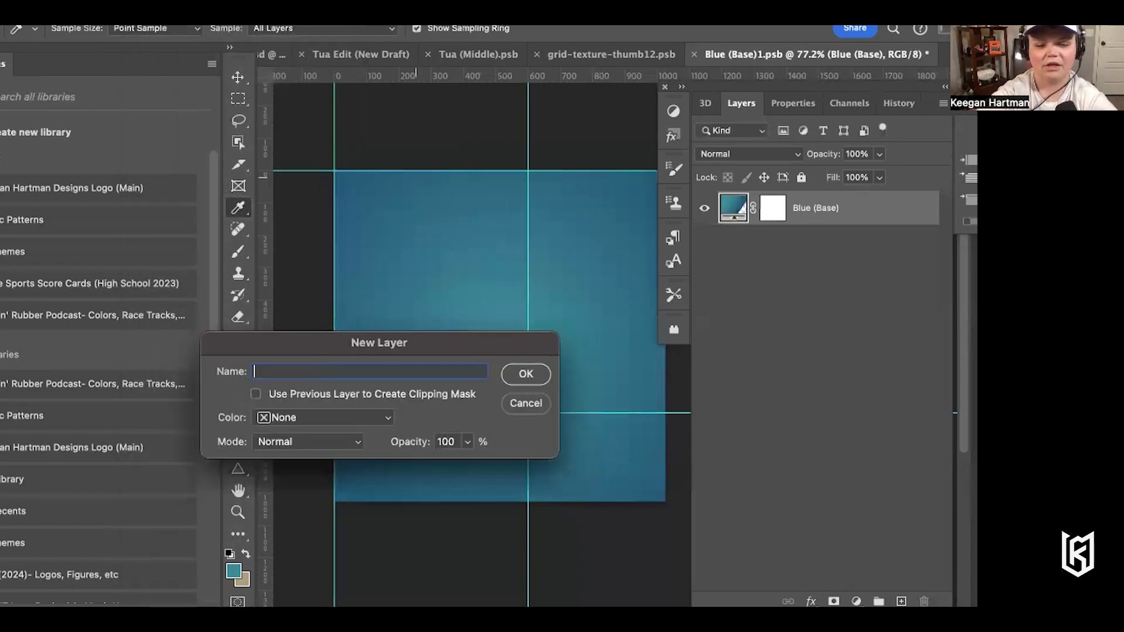
pyautogui.write('(Teal')
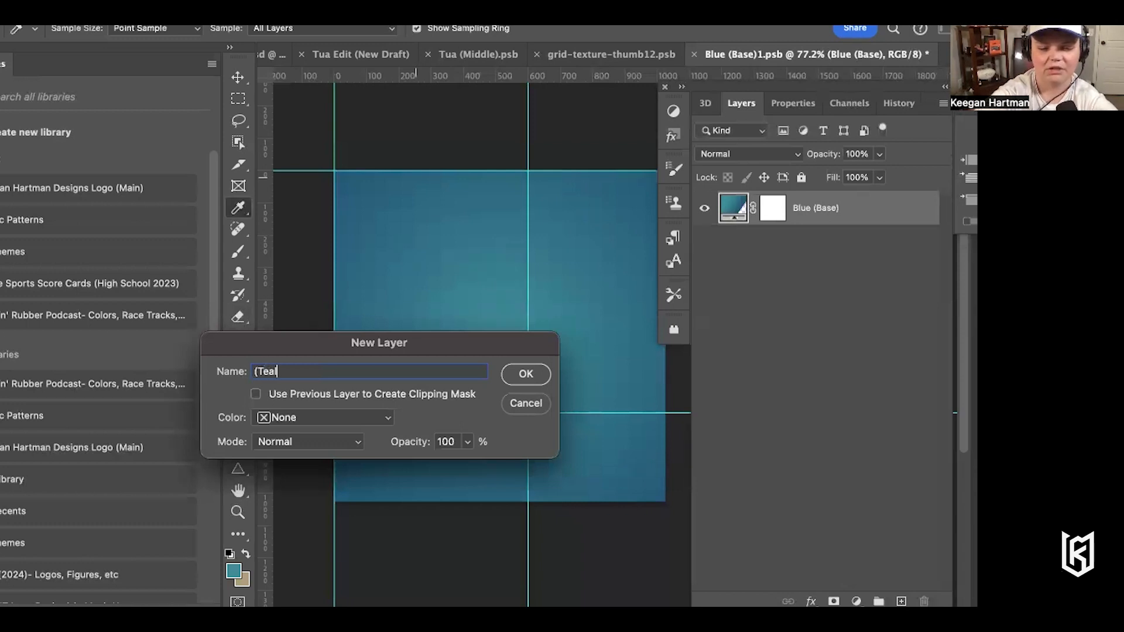
pyautogui.write('/B')
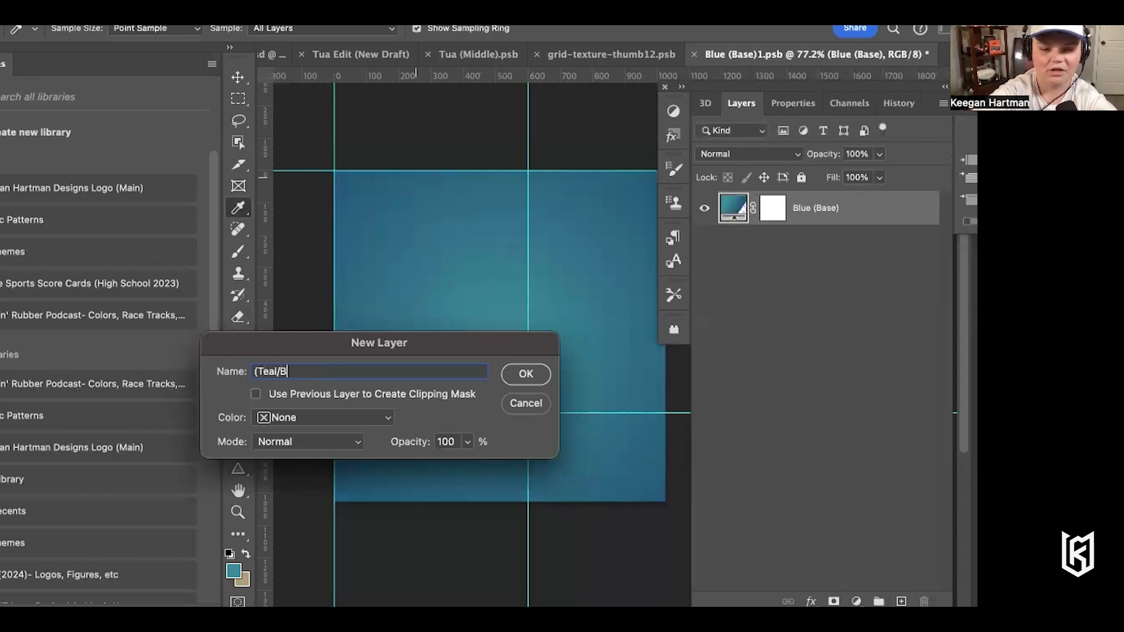
pyautogui.write('lue) Background')
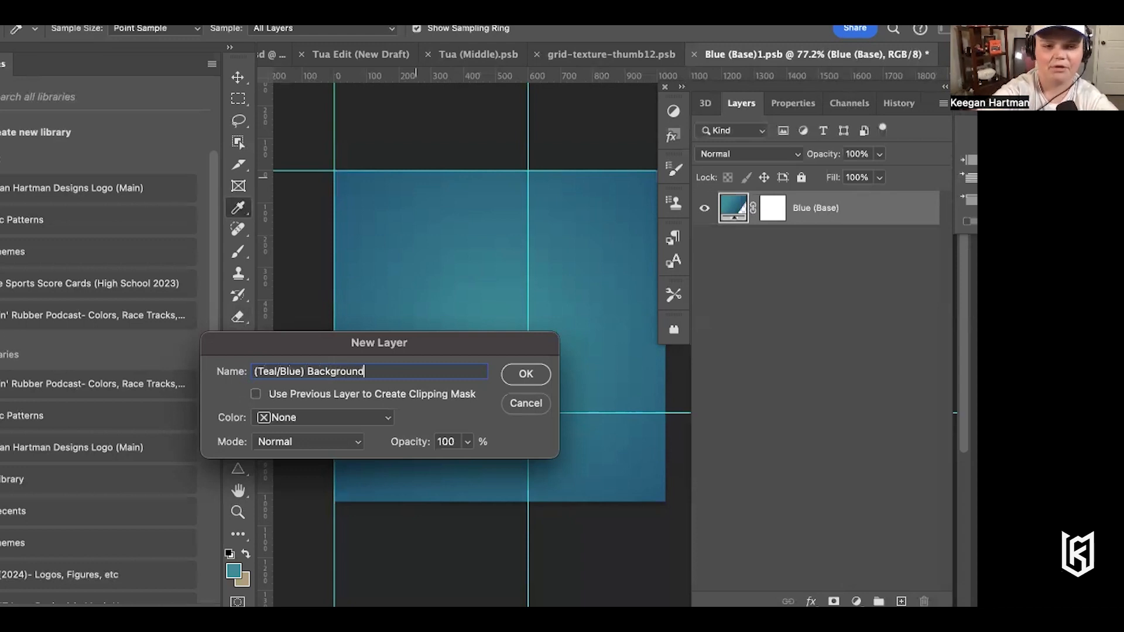
pyautogui.press('Return')
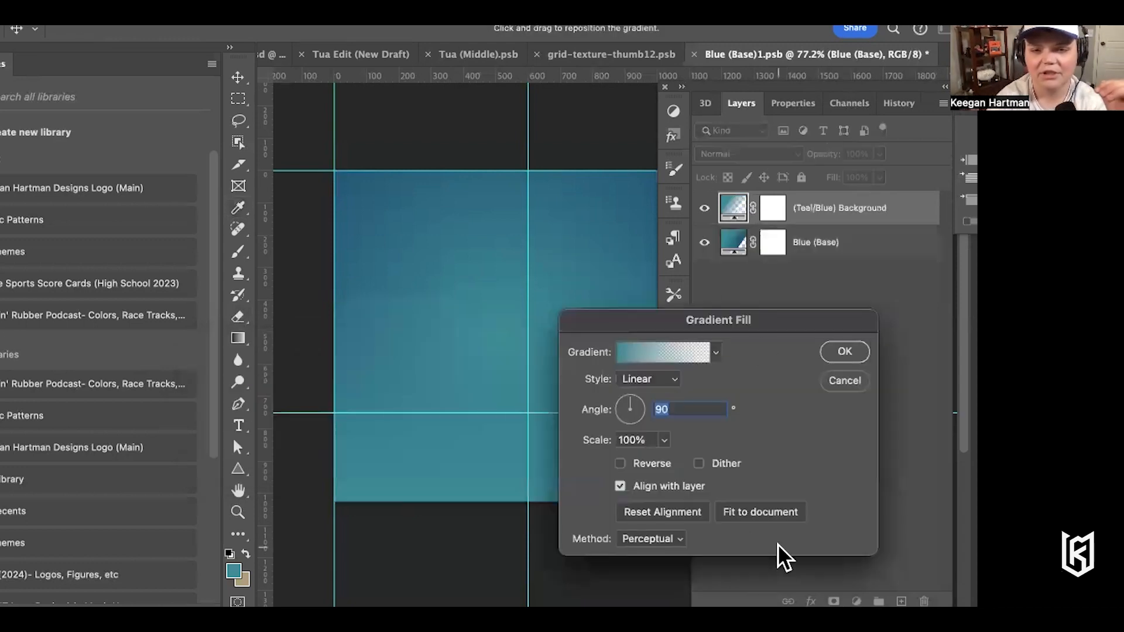
# Set the gradient's end color stop to the dark blue sampled from the canvas's upper-left corner
pyautogui.click(664, 353)
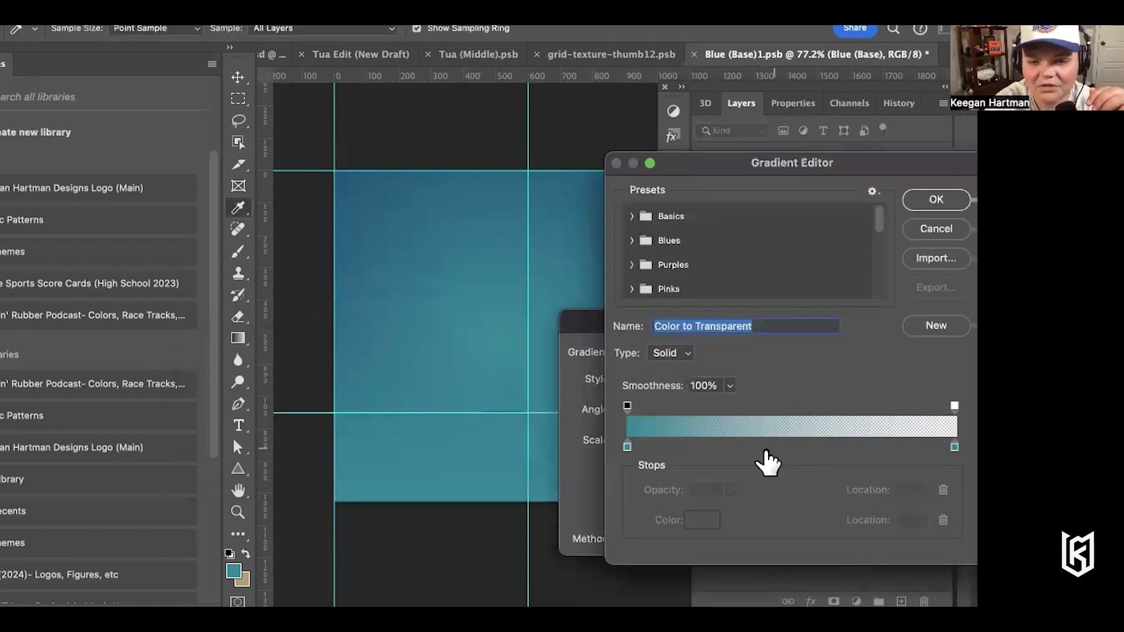
pyautogui.click(954, 447)
pyautogui.click(702, 520)
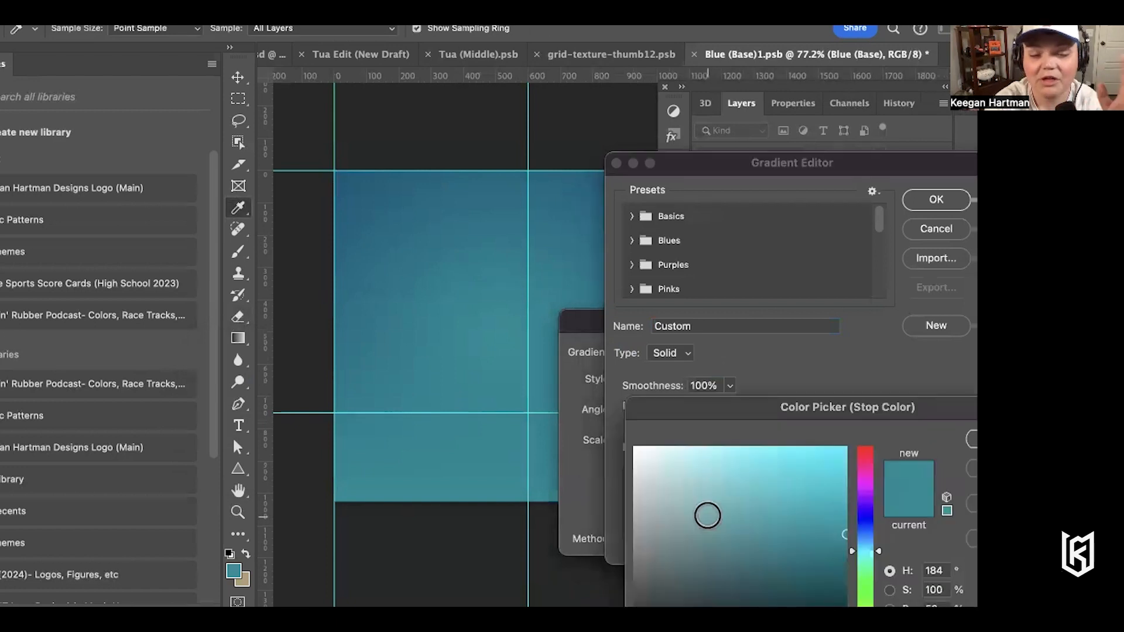
pyautogui.click(847, 535)
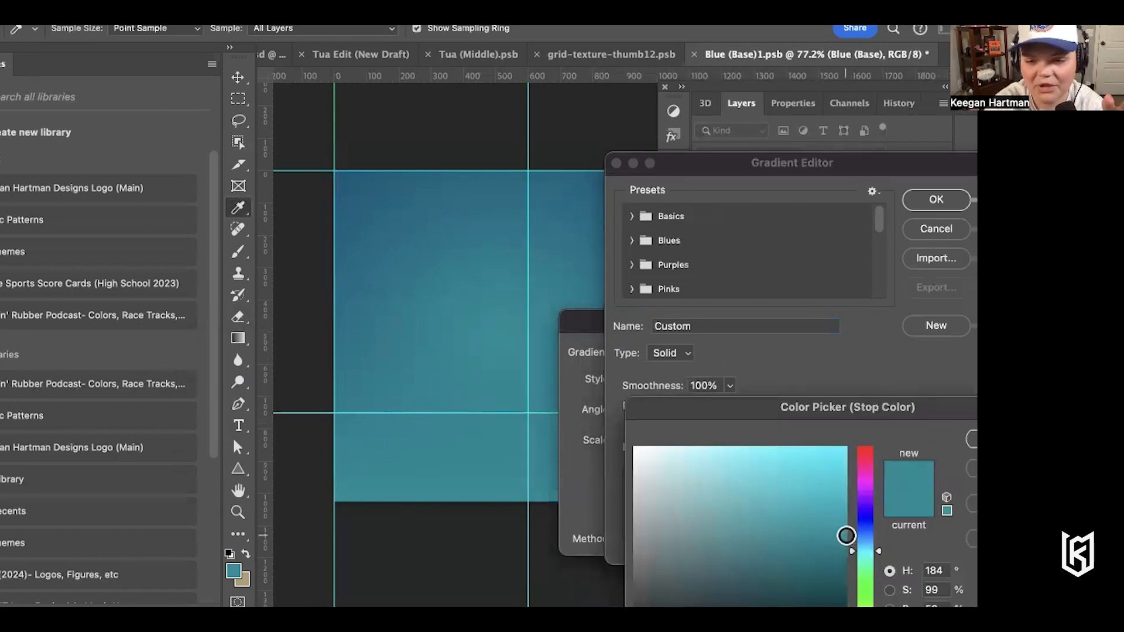
pyautogui.moveTo(846, 536); pyautogui.dragTo(846, 538)
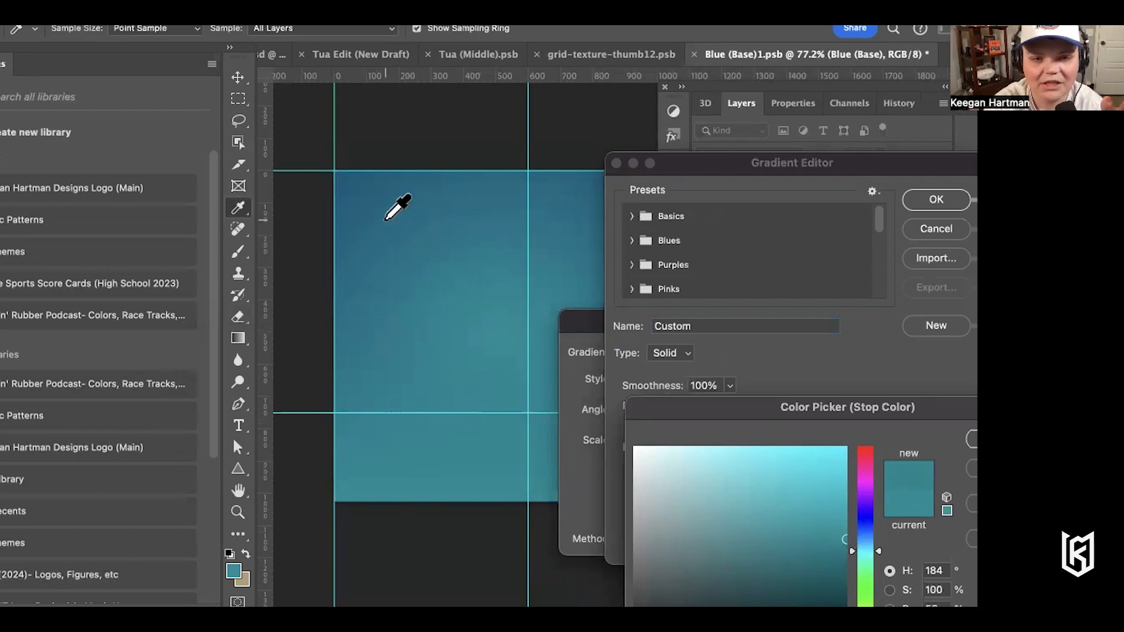
pyautogui.click(343, 176)
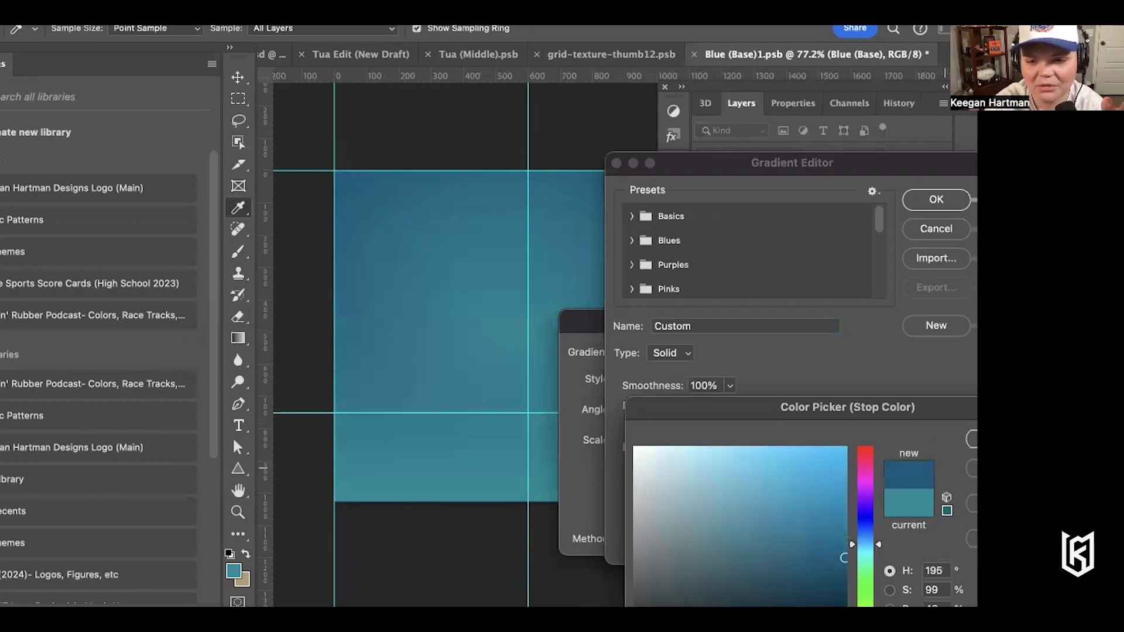
pyautogui.press('Return')
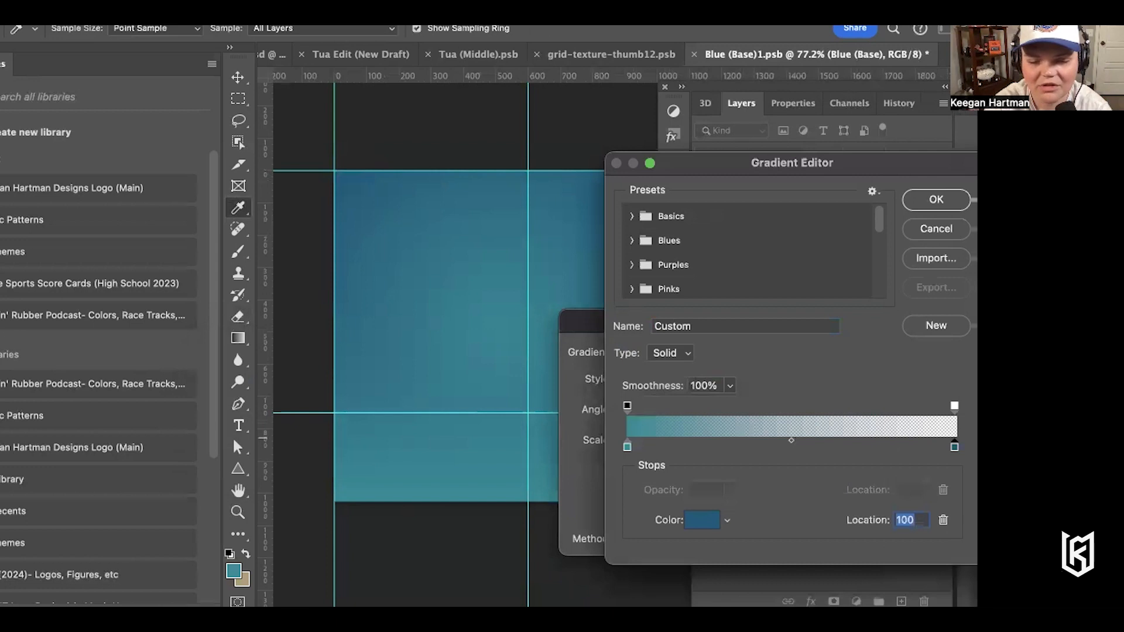
# Move the gradient's opaque opacity stop onto the transparent end stop and accept the gradient
pyautogui.click(627, 405)
pyautogui.moveTo(625, 404); pyautogui.dragTo(954, 405)
pyautogui.click(936, 199)
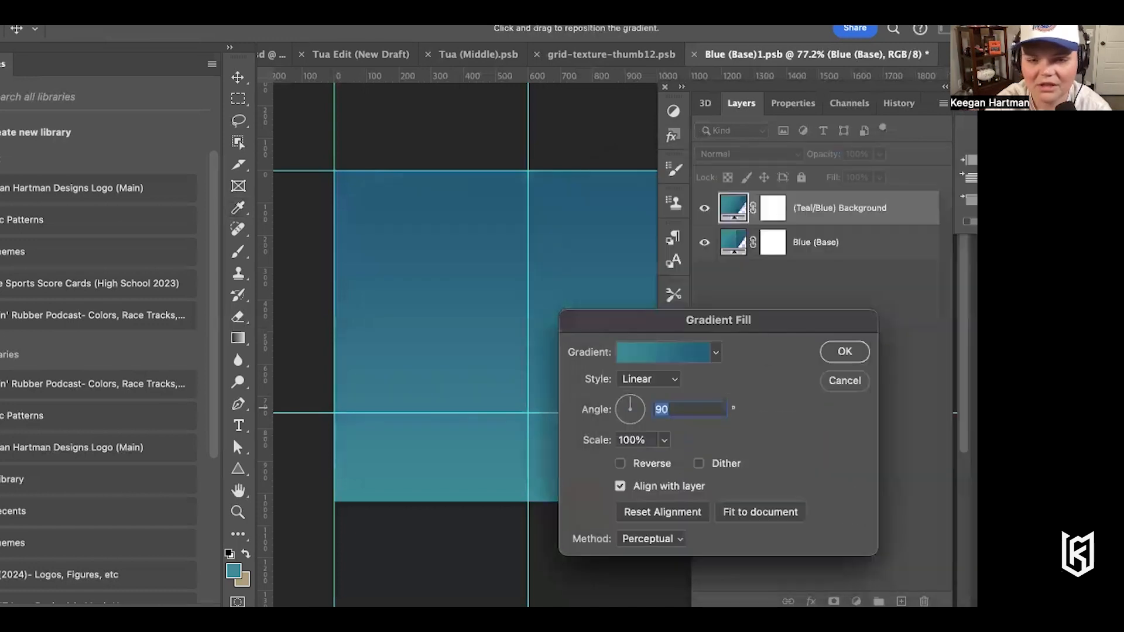
# Set the gradient fill's style to Radial, preview it reversed and restored, and adjust its scale
pyautogui.click(648, 378)
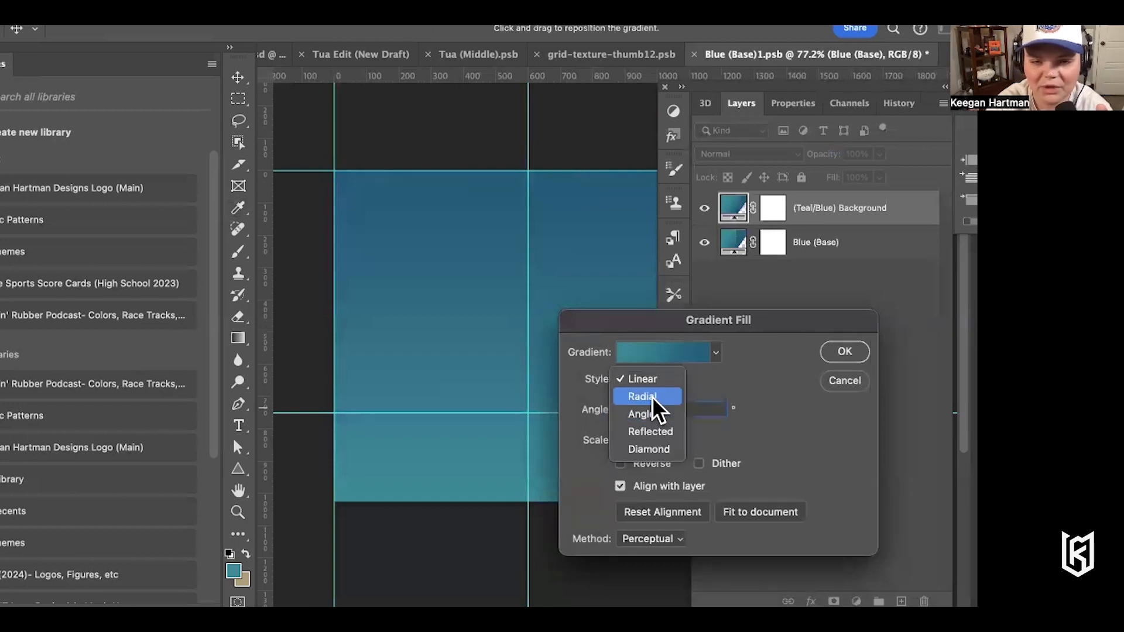
pyautogui.click(653, 396)
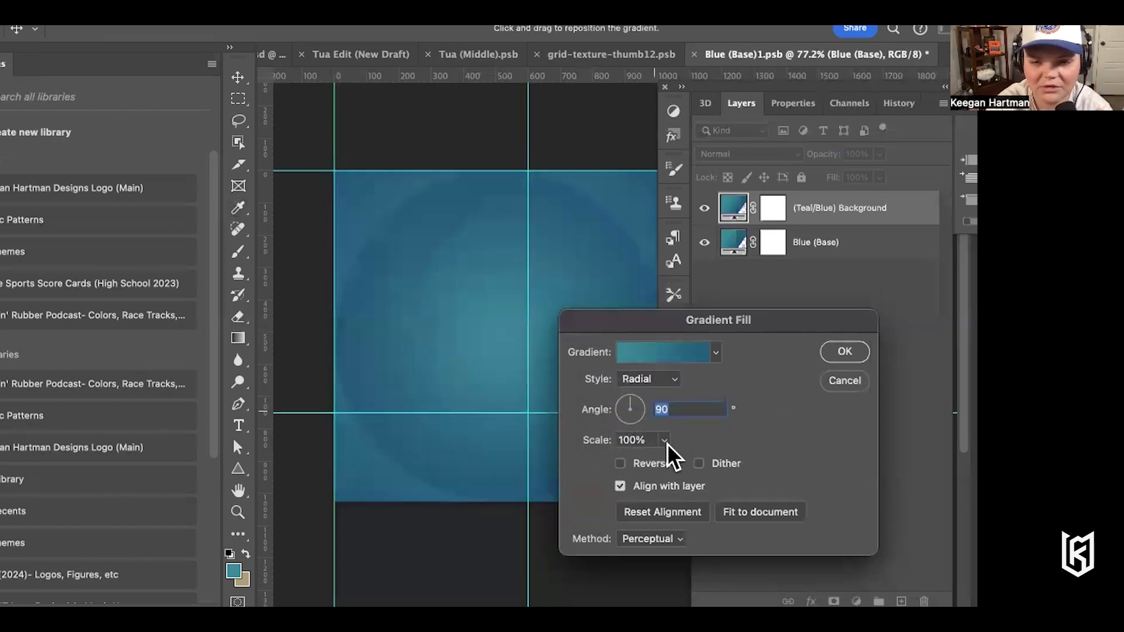
pyautogui.click(619, 463)
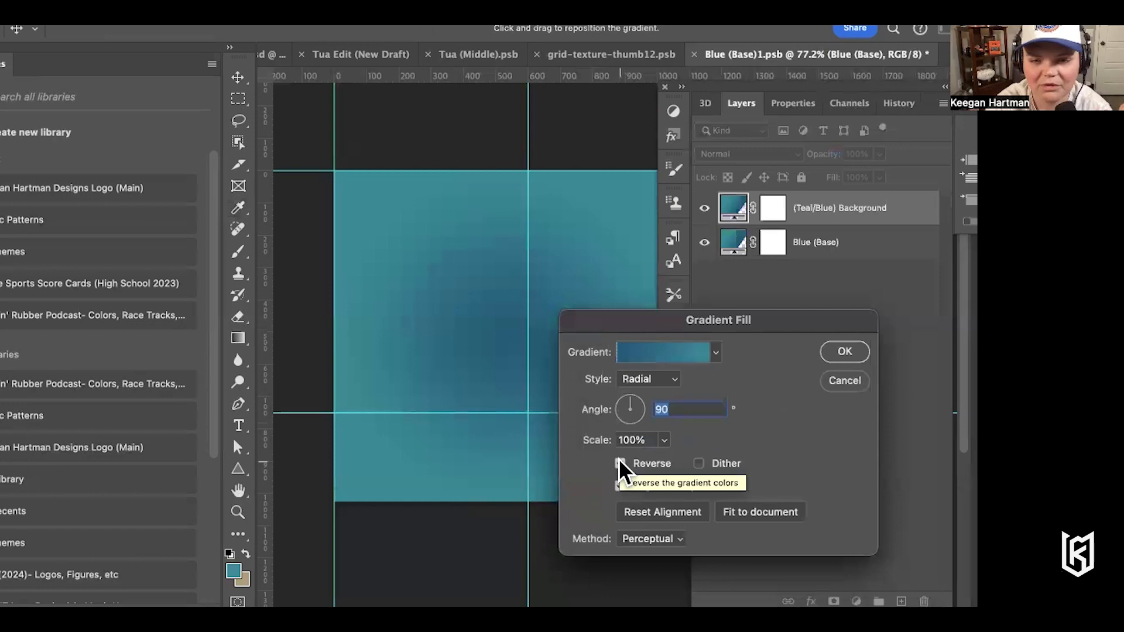
pyautogui.click(620, 463)
pyautogui.click(662, 440)
pyautogui.moveTo(660, 459); pyautogui.dragTo(669, 458)
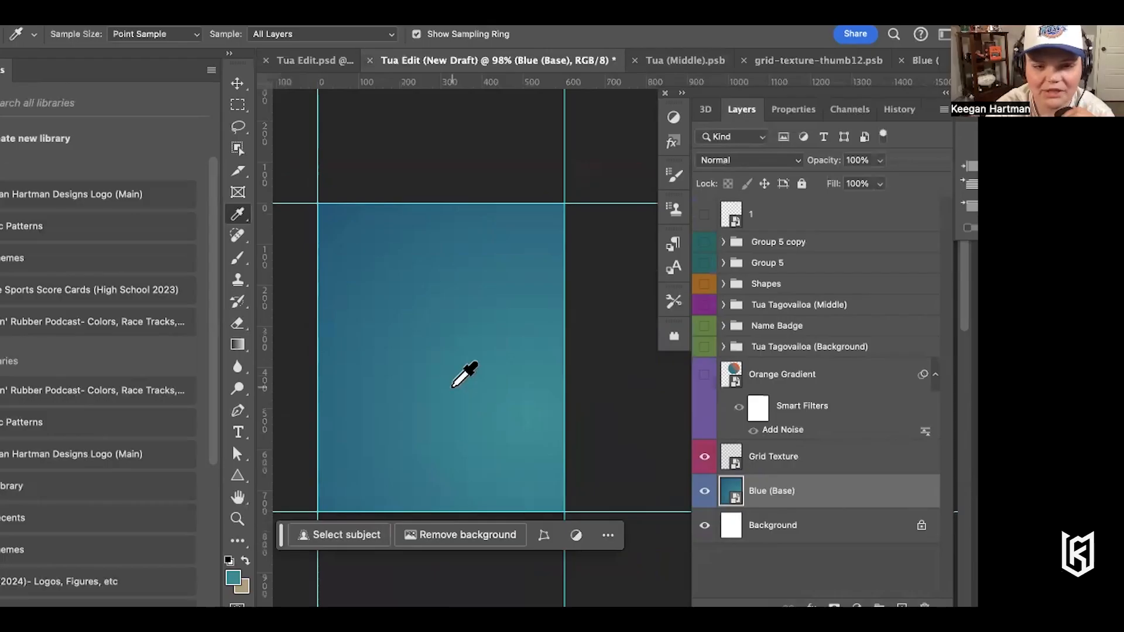
# Inspect the draft's background up close and review the blend mode of the texture layer in grid-texture-thumb12.psb
pyautogui.scroll(5, 460, 385)
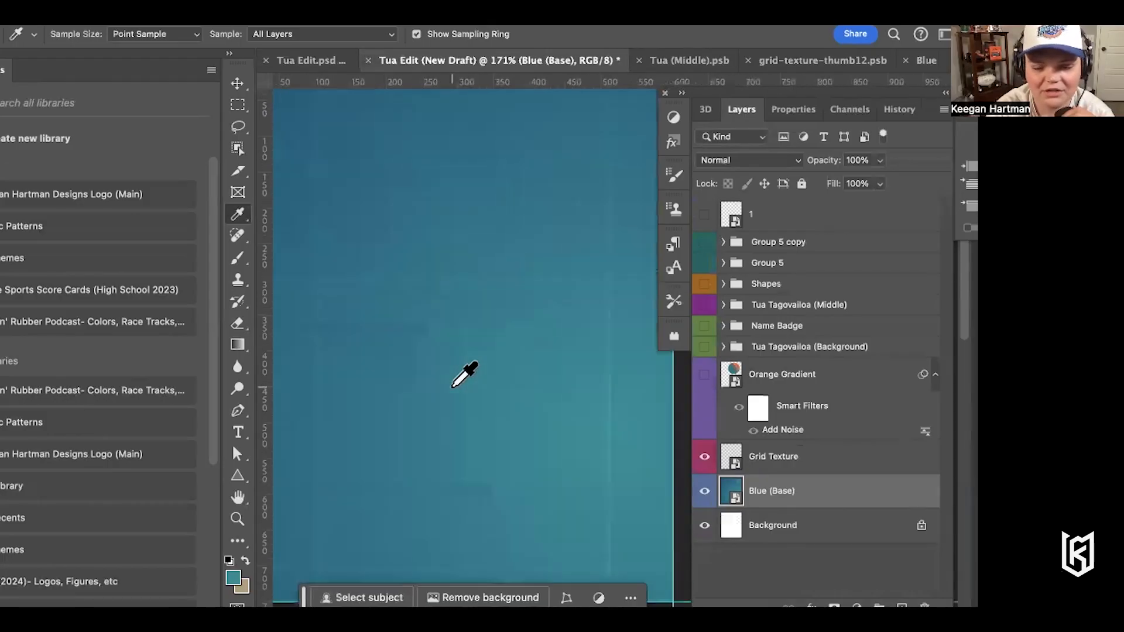
pyautogui.click(795, 62)
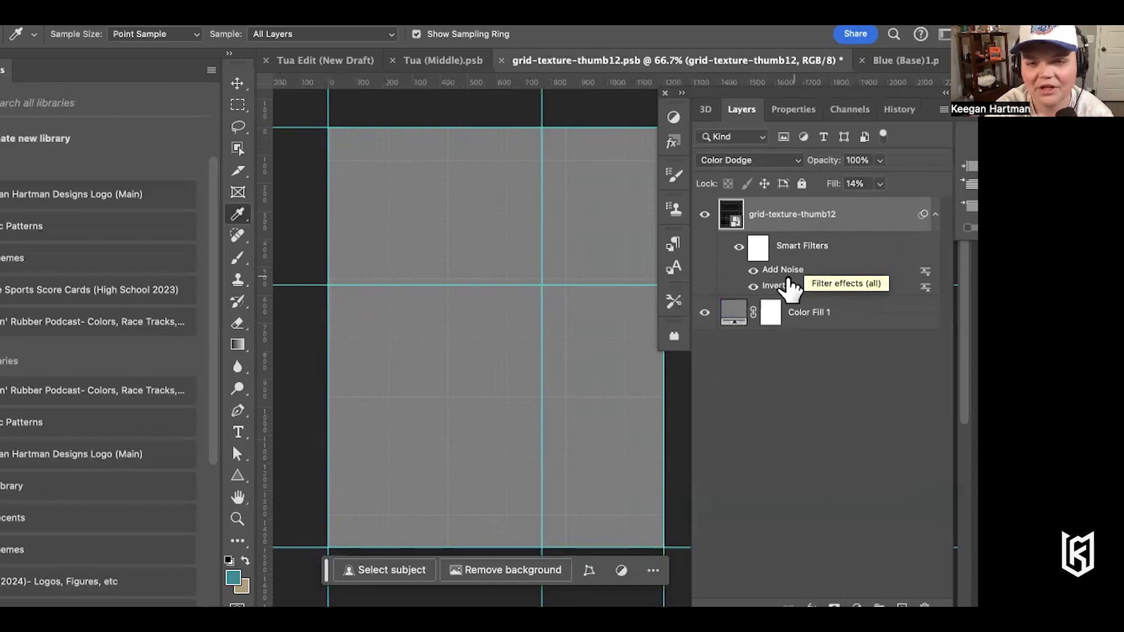
pyautogui.scroll(1, 651, 260)
pyautogui.click(767, 161)
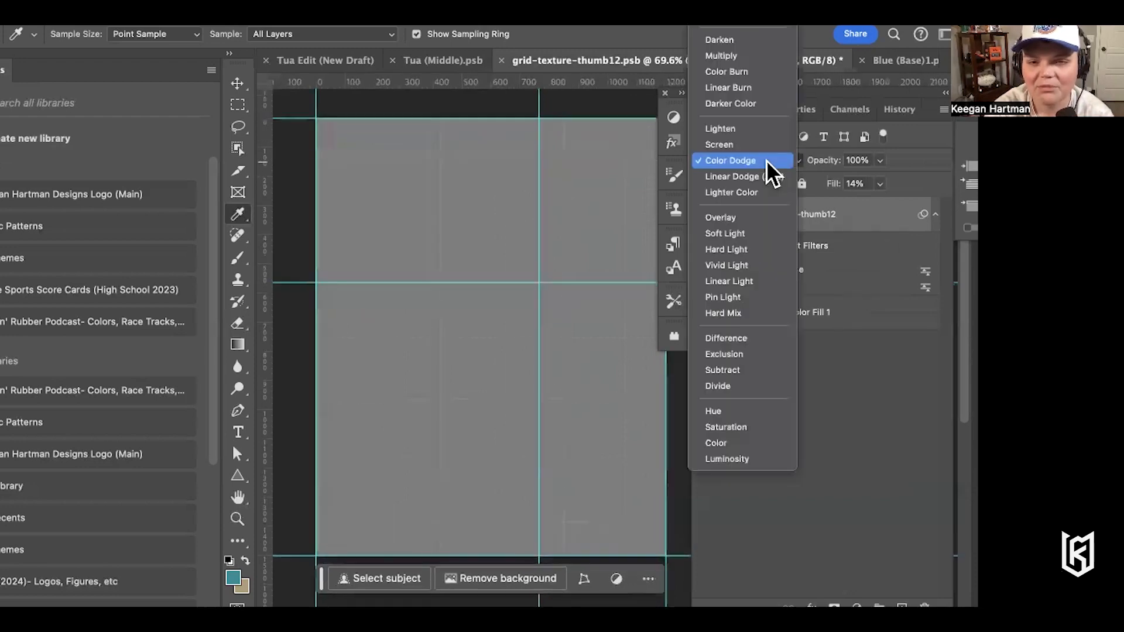
pyautogui.click(836, 215)
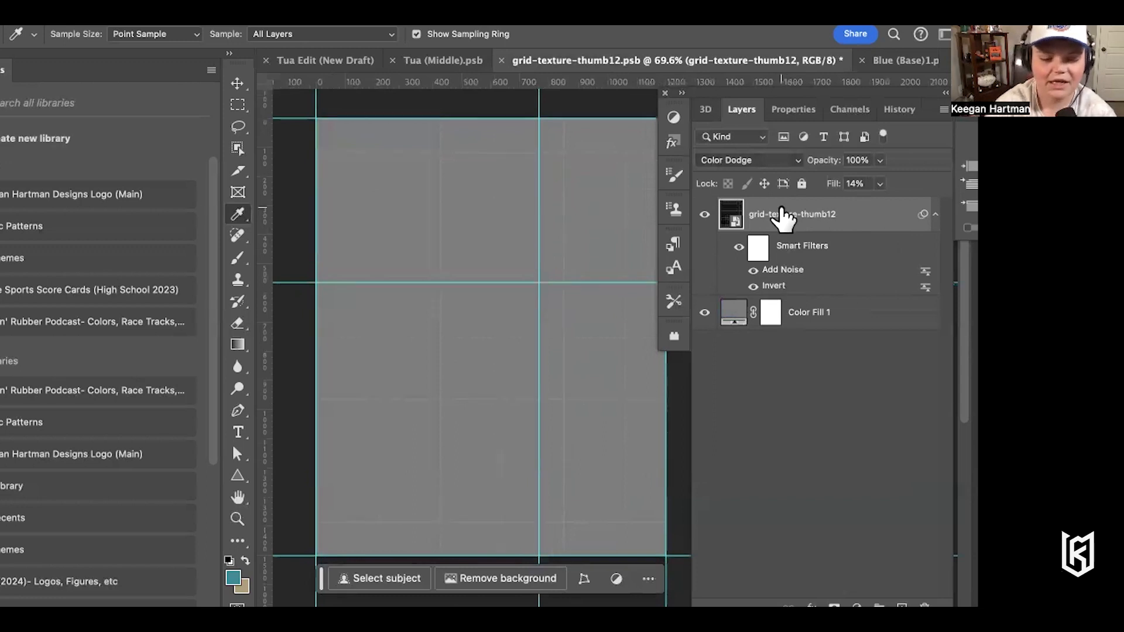
# Hide the grid texture's existing Invert filter, add a second Invert smart filter, and hide the new one too
pyautogui.click(754, 286)
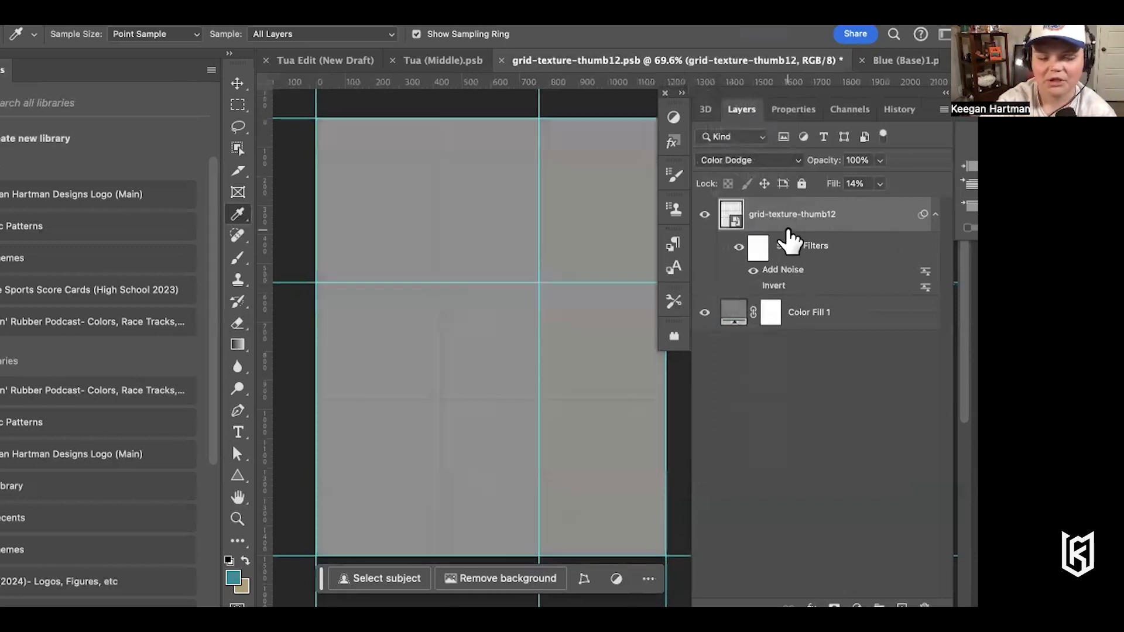
pyautogui.hotkey('ctrl', 'i')
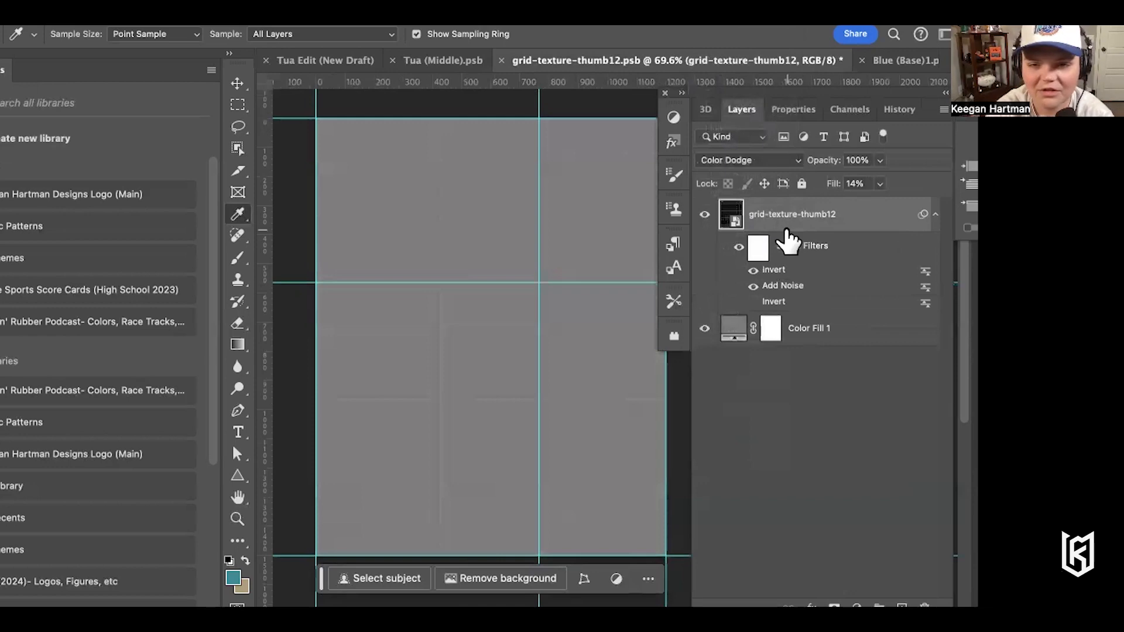
pyautogui.click(753, 286)
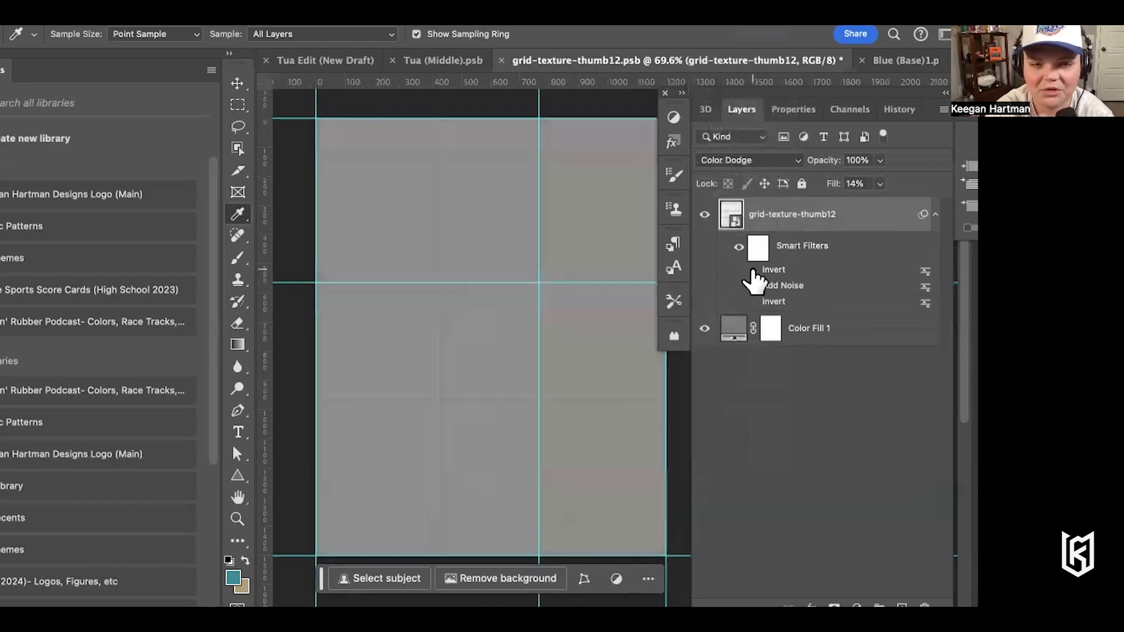
# Raise the grid-texture-thumb12 layer's fill to 100%
pyautogui.scroll(5, 511, 280)
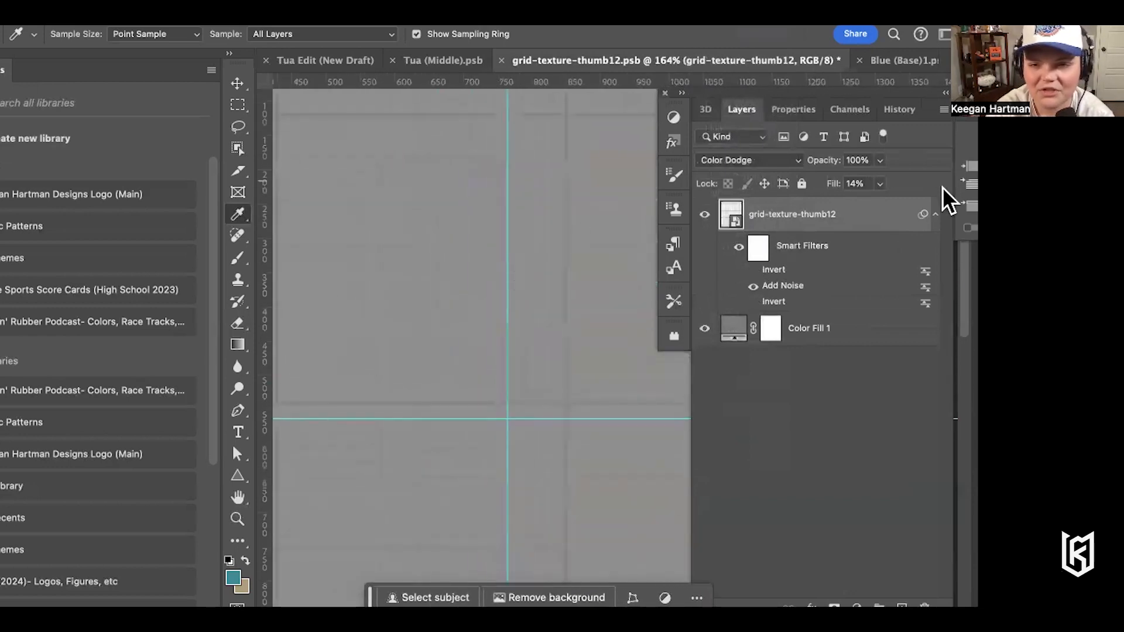
pyautogui.click(878, 183)
pyautogui.moveTo(880, 202); pyautogui.dragTo(941, 204)
pyautogui.scroll(-3, 491, 260)
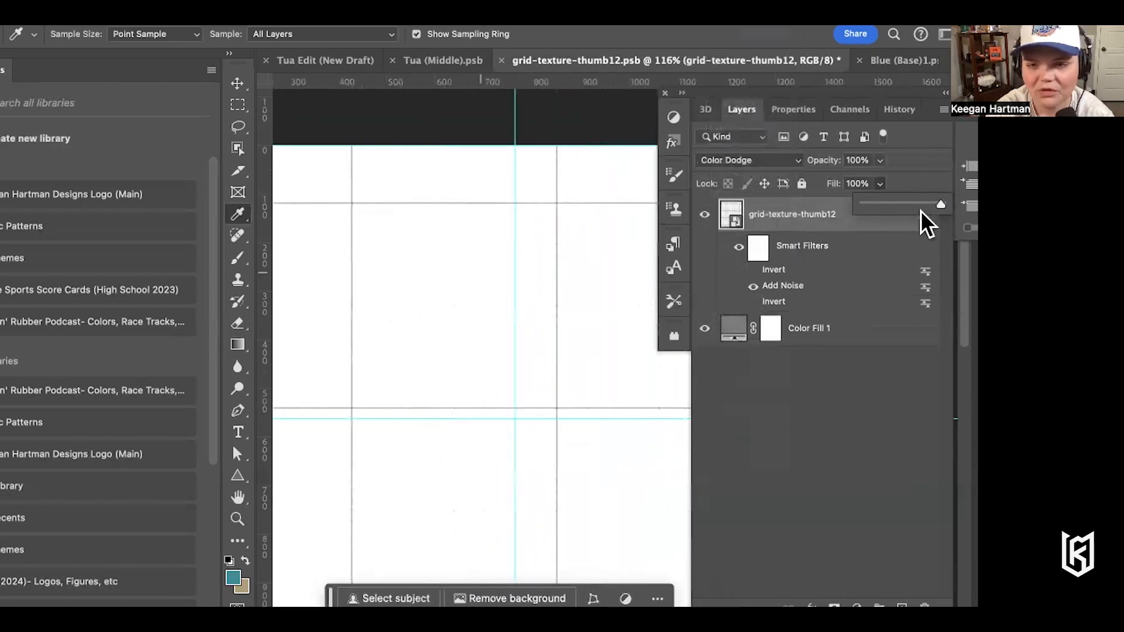
# Preview the grid texture layer in Normal blend mode and restore Color Dodge
pyautogui.click(779, 158)
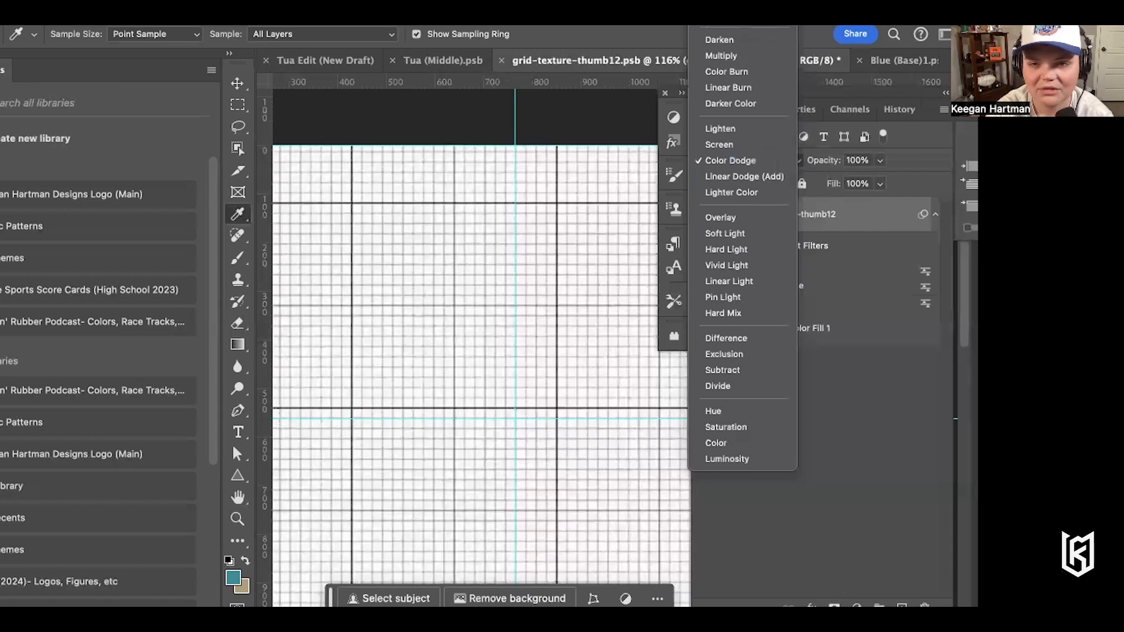
pyautogui.click(717, 2)
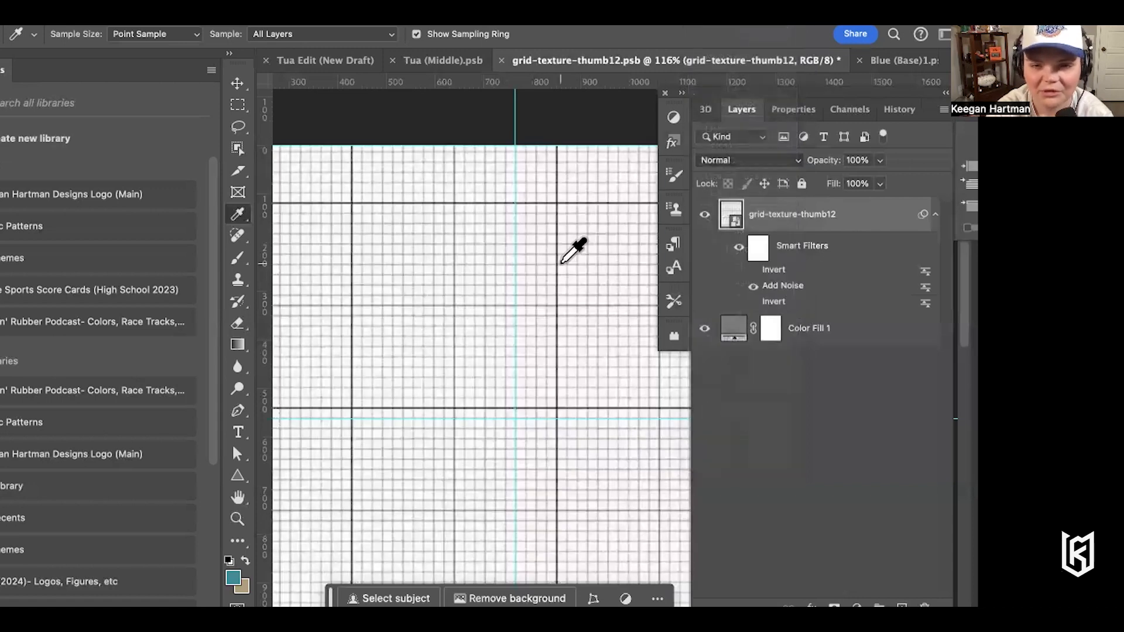
pyautogui.click(750, 159)
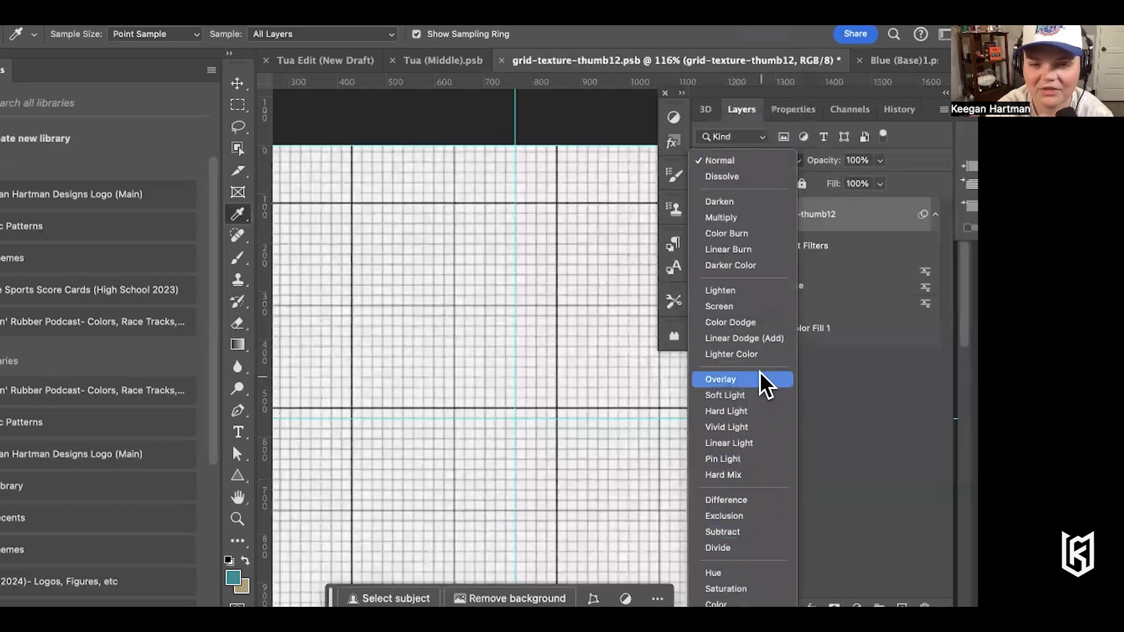
pyautogui.click(757, 322)
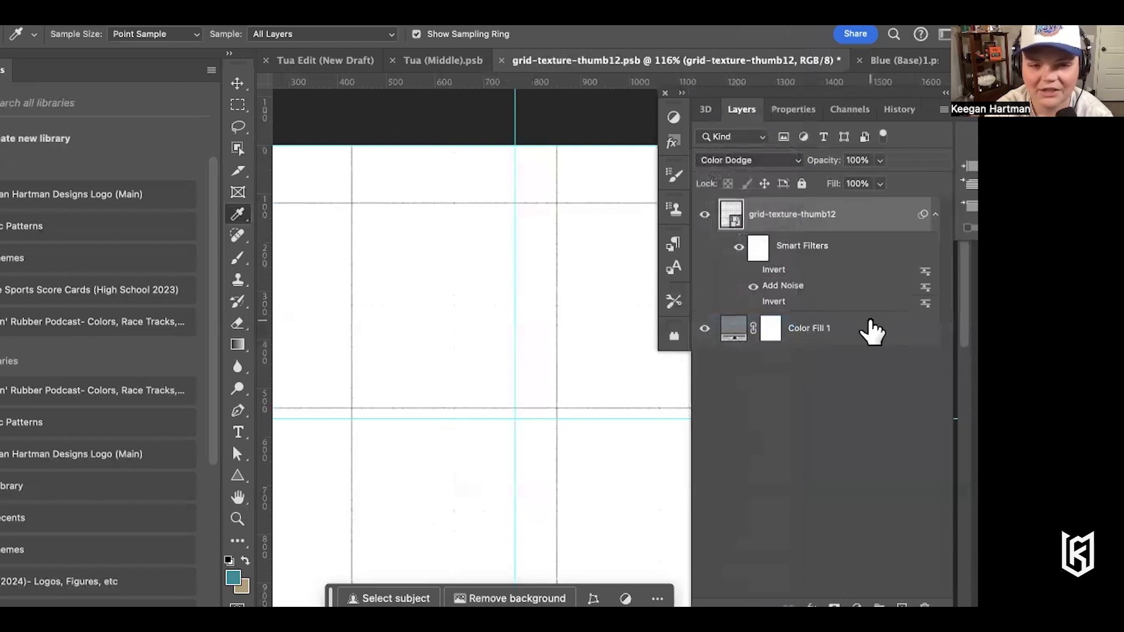
# Inspect the grid lines up close, turn on the newly added Invert filter, and examine the inverted grid
pyautogui.press('super+plus')
pyautogui.press('super+plus')
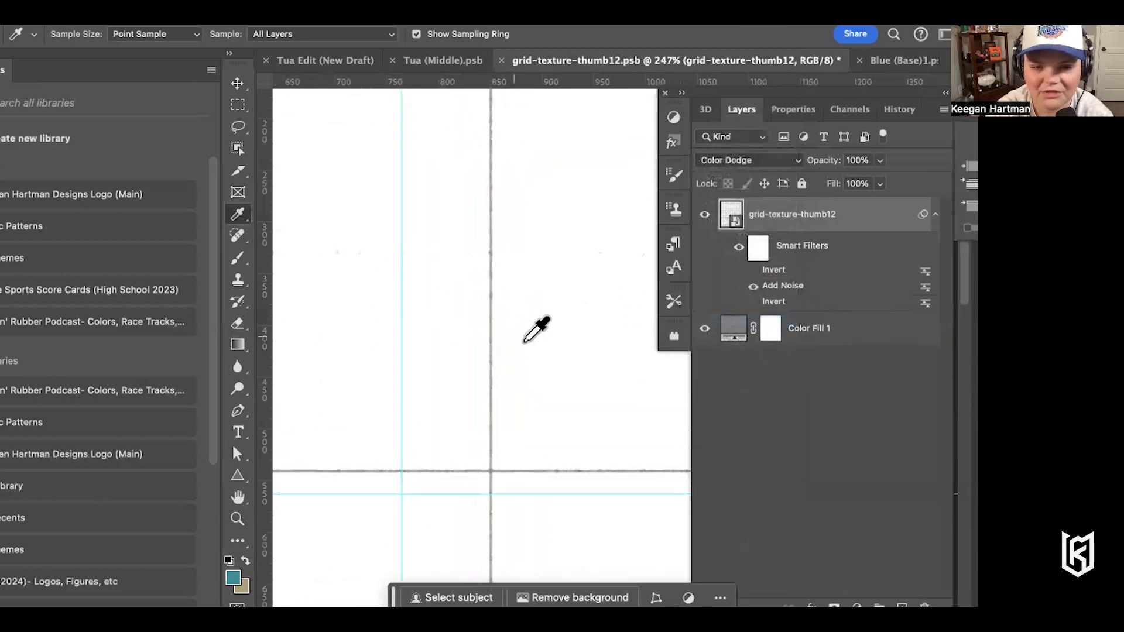
pyautogui.press('super+minus')
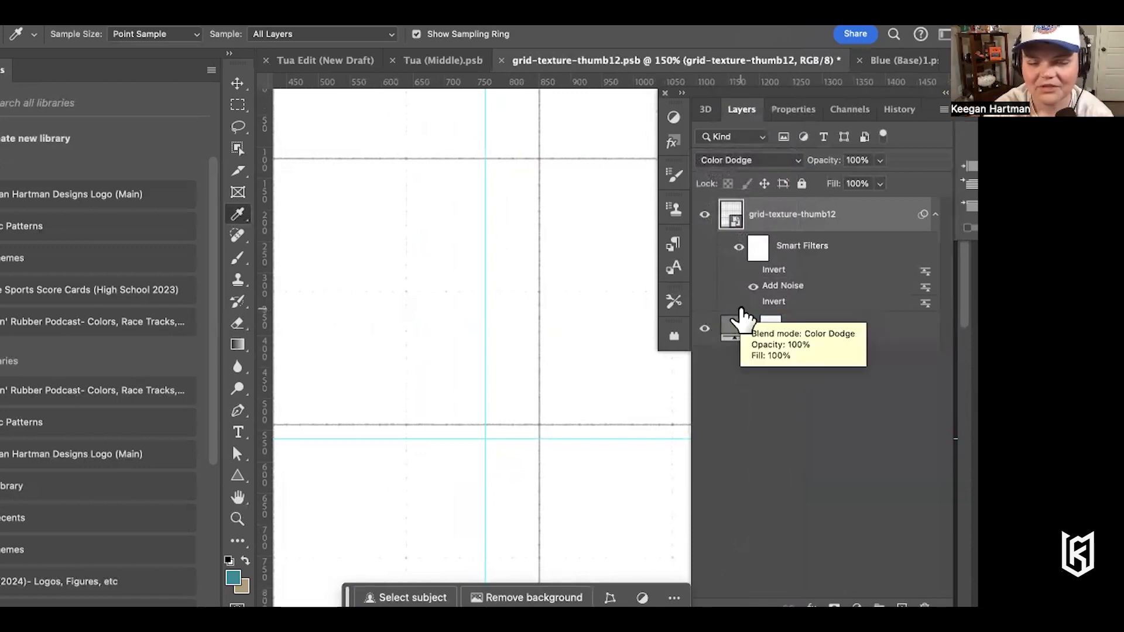
pyautogui.click(753, 269)
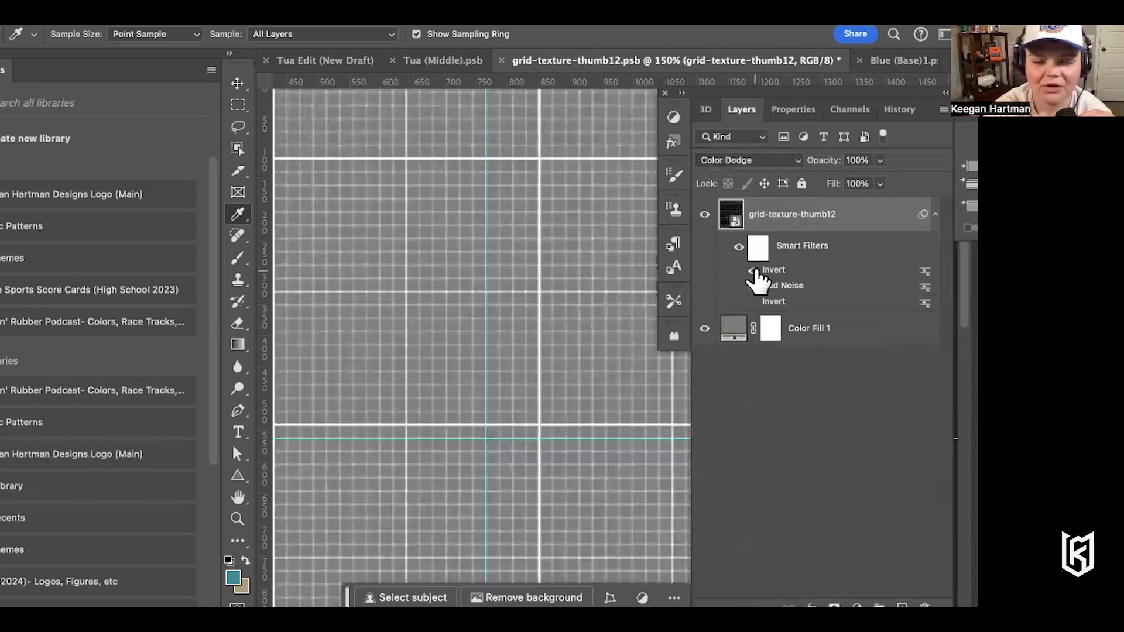
pyautogui.scroll(6, 468, 320)
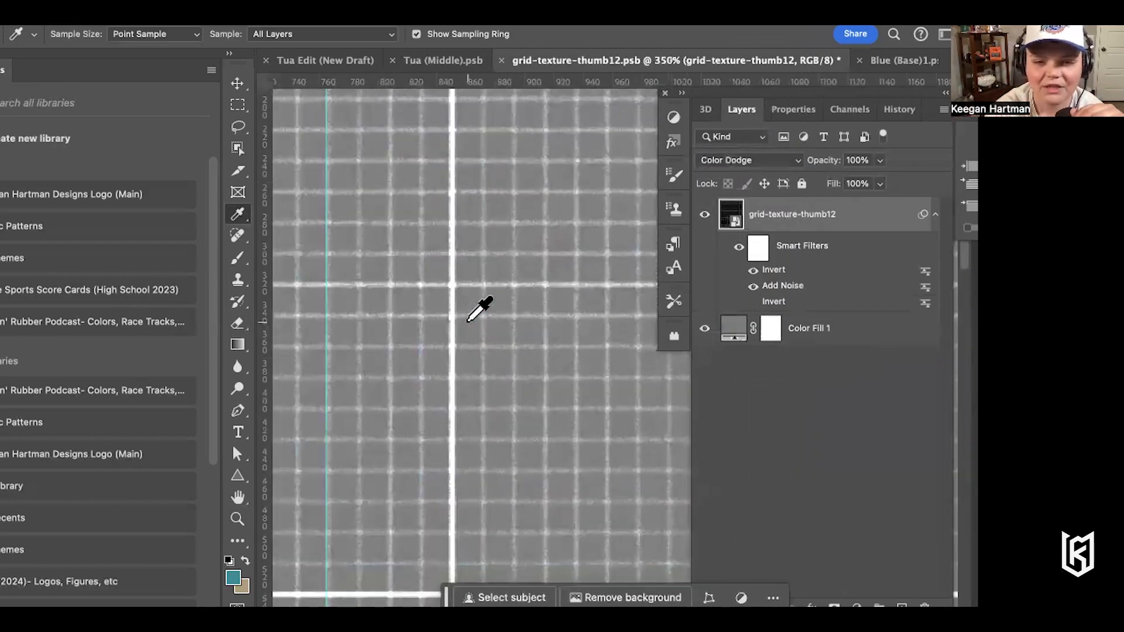
# Check the grid texture's Add Noise blending options, keep them at Normal and 100% opacity, and hide that Add Noise filter
pyautogui.click(925, 287)
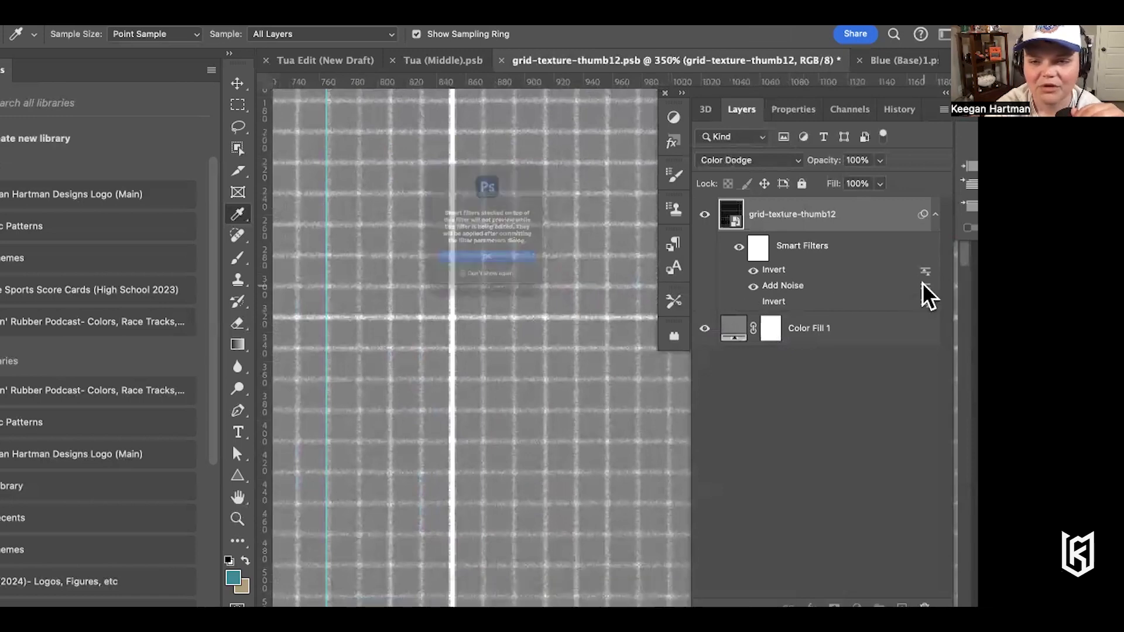
pyautogui.click(535, 285)
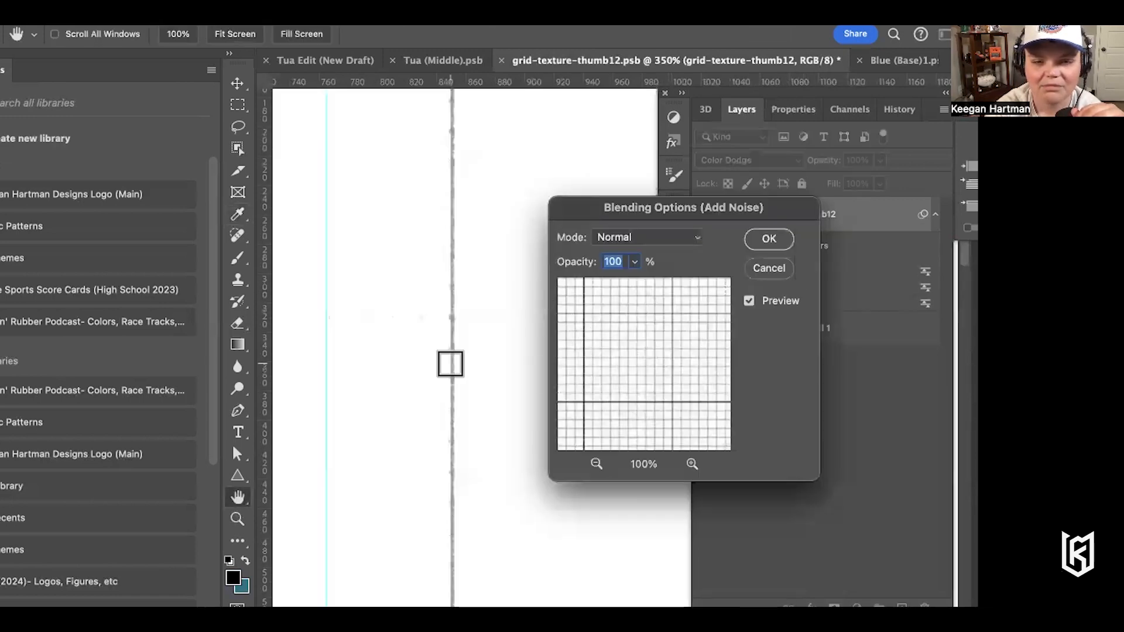
pyautogui.click(768, 240)
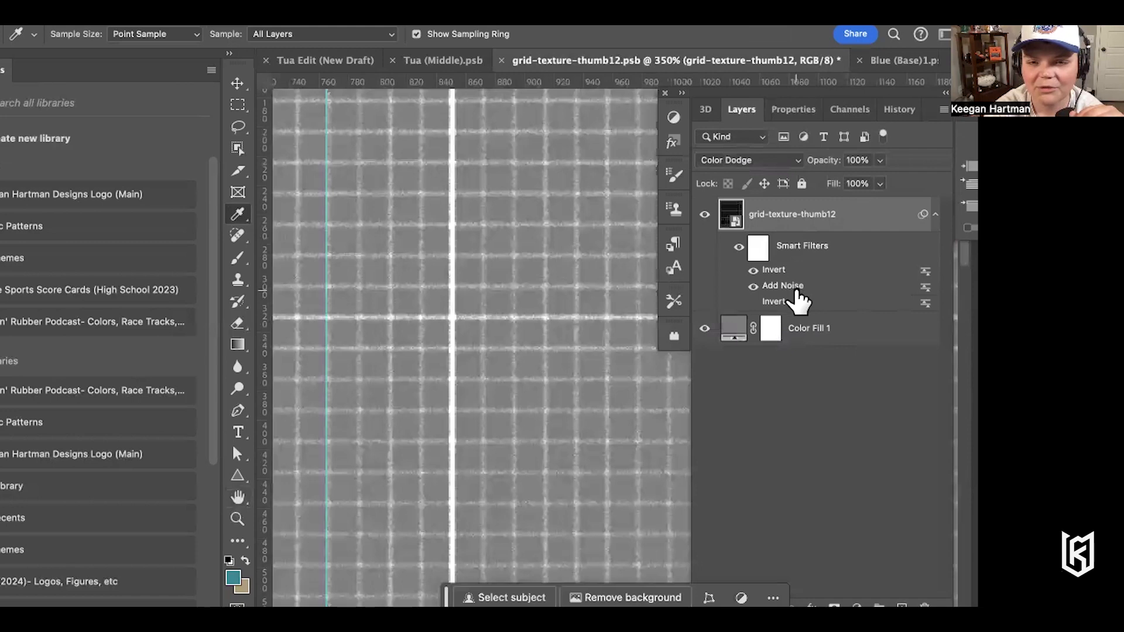
pyautogui.click(754, 287)
pyautogui.scroll(-3, 426, 288)
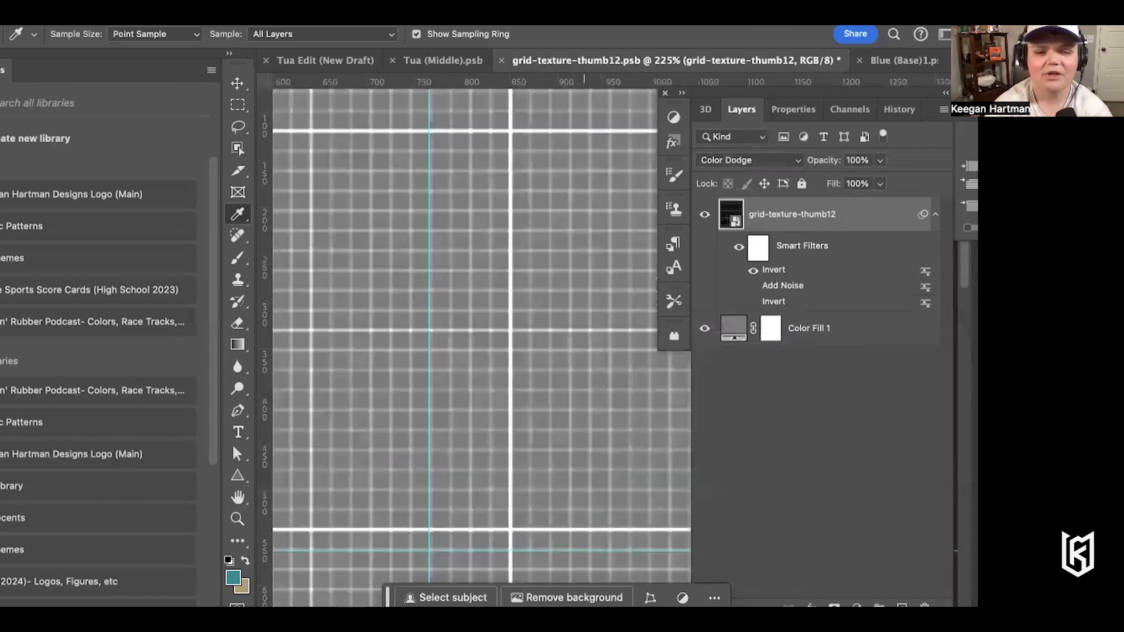
# Apply a new Add Noise smart filter to the grid texture with a 5% amount and Gaussian distribution
pyautogui.press('super+shift+/')
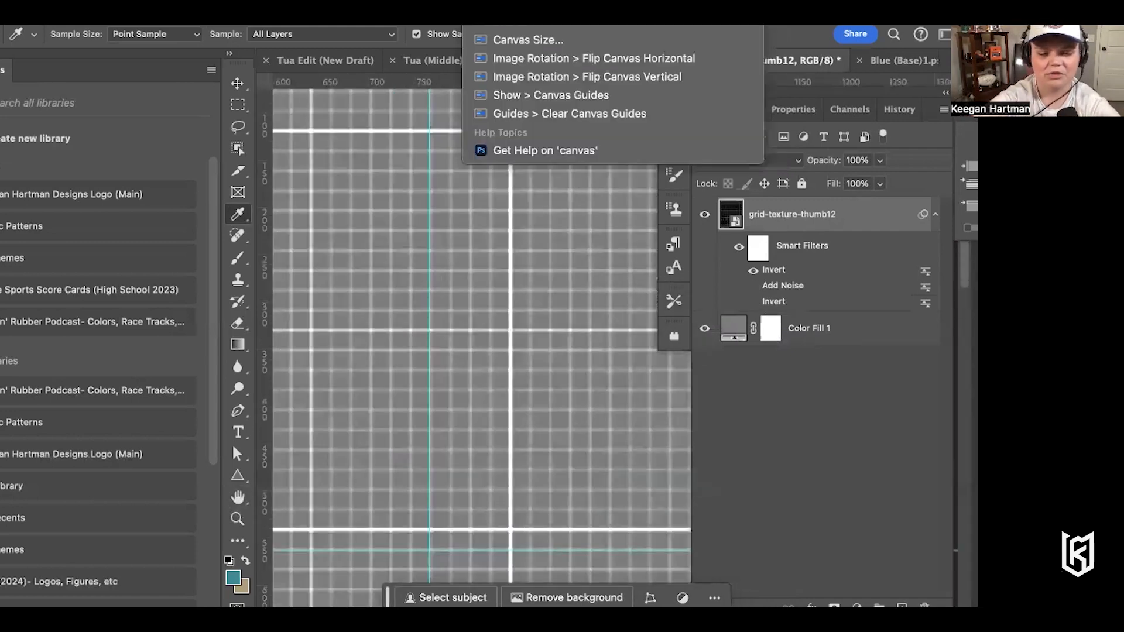
pyautogui.write('noise')
pyautogui.click(525, 93)
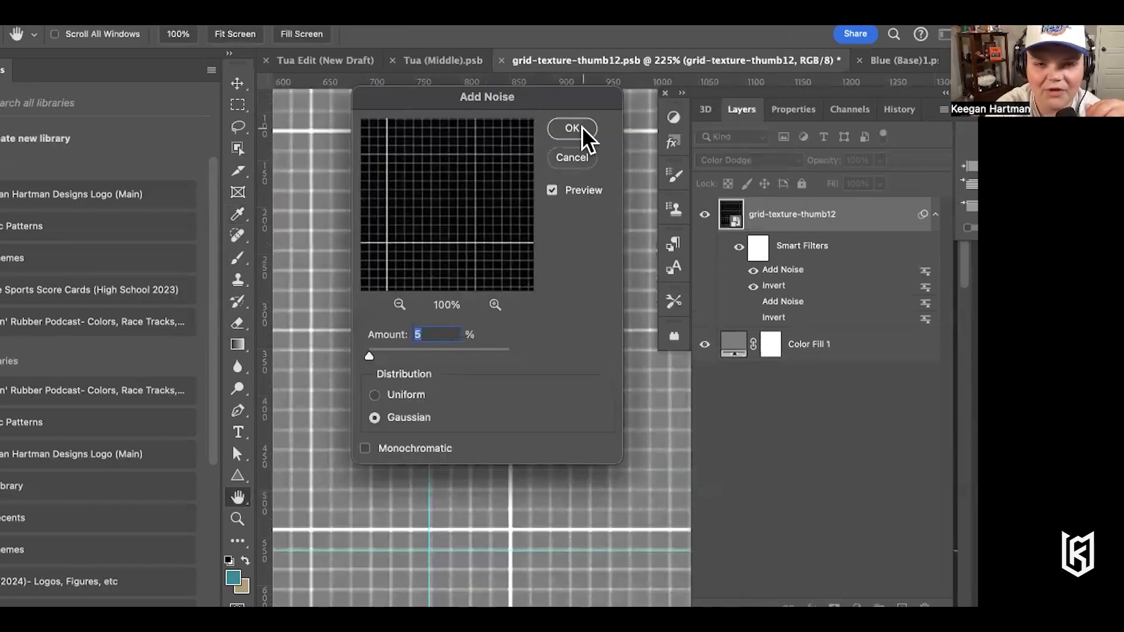
pyautogui.click(581, 126)
pyautogui.press('i')
pyautogui.scroll(5, 515, 319)
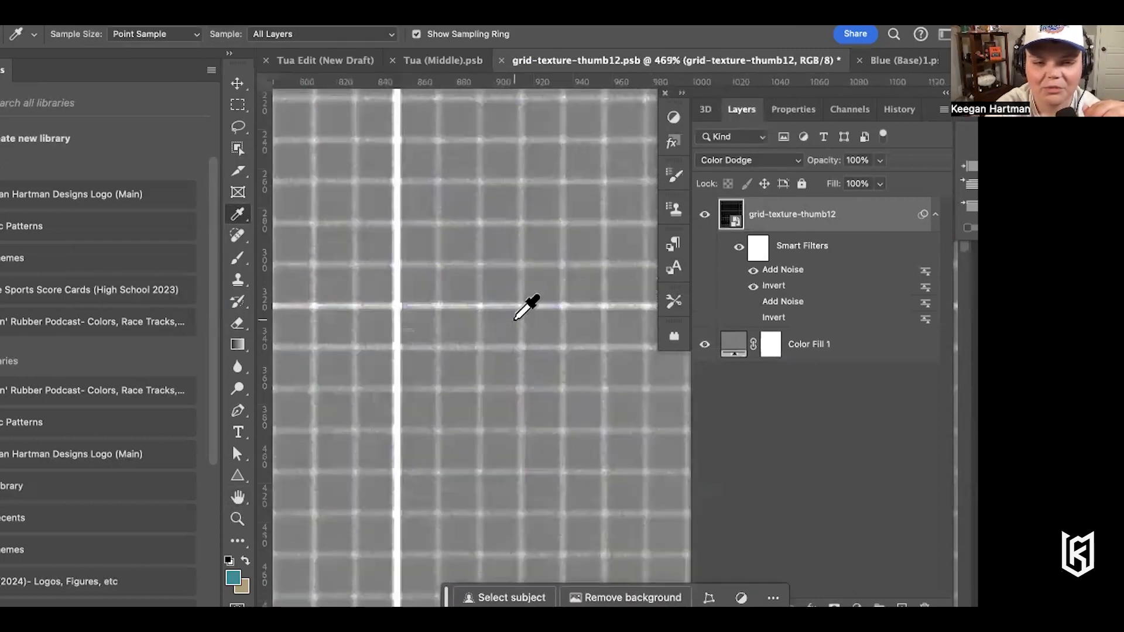
pyautogui.scroll(-5, 515, 319)
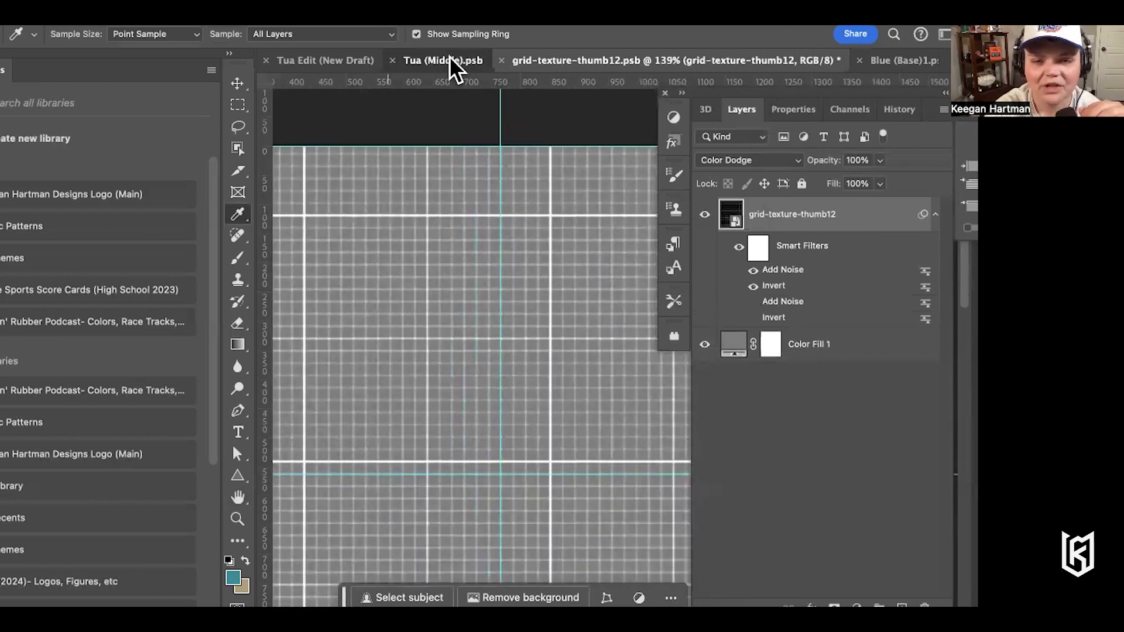
# Open the Tua Edit.psd document and look over the finished poster and its background grid up close
pyautogui.click(449, 55)
pyautogui.click(329, 62)
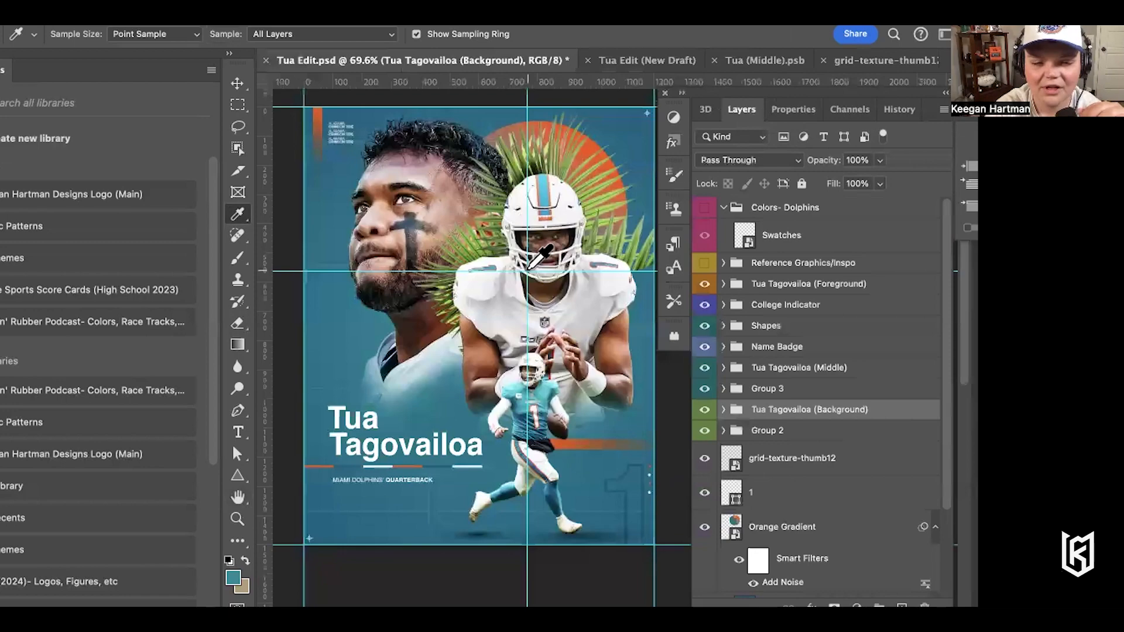
pyautogui.scroll(5, 529, 266)
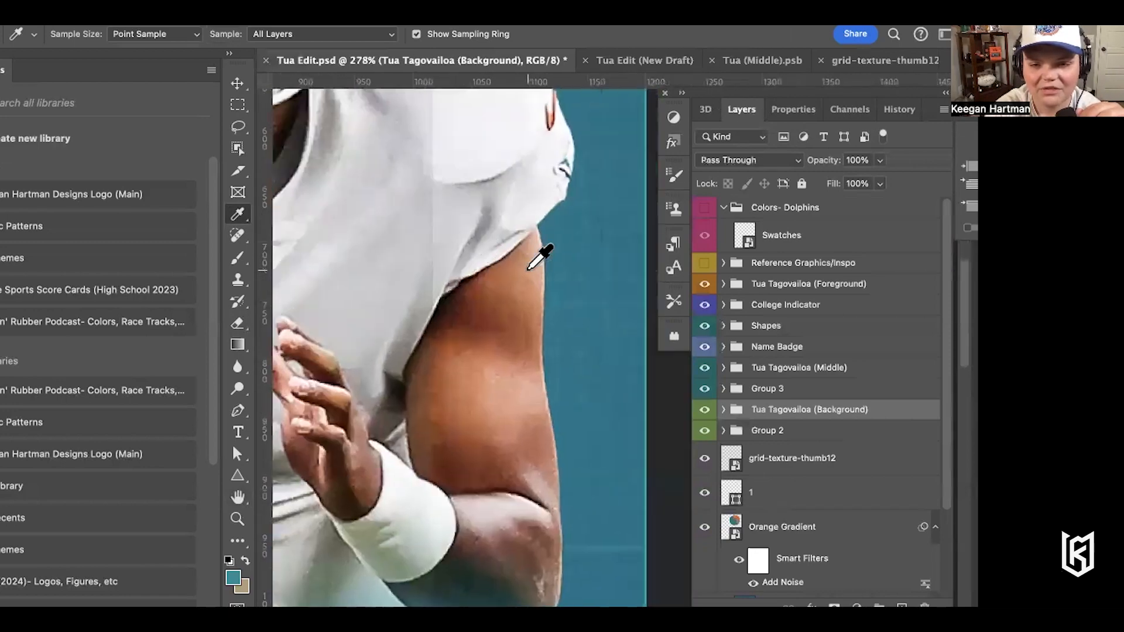
pyautogui.scroll(-5, 540, 258)
# Switch to the Tua Edit (New Draft) document and examine the faint grid lines over the blue gradient
pyautogui.click(740, 59)
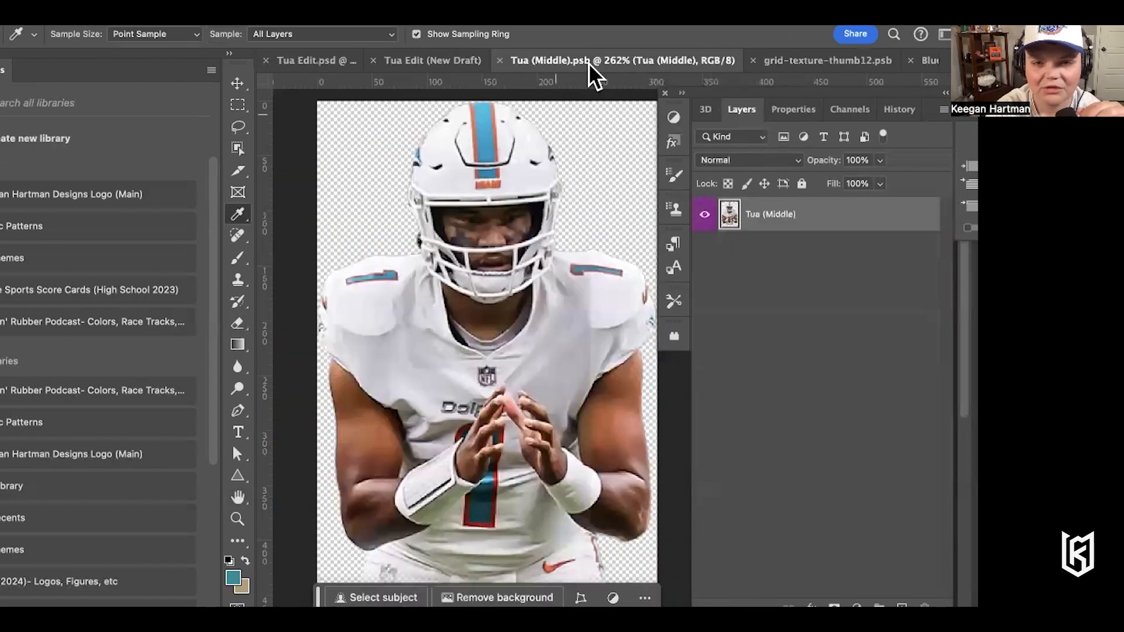
pyautogui.click(438, 63)
pyautogui.scroll(-3, 556, 237)
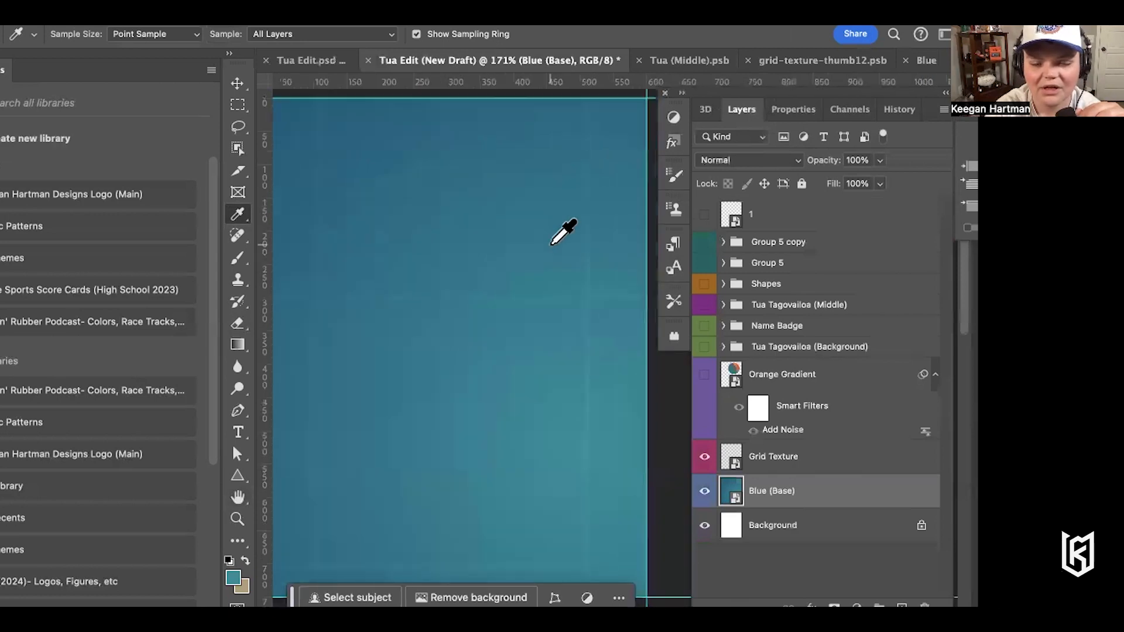
pyautogui.scroll(2, 553, 242)
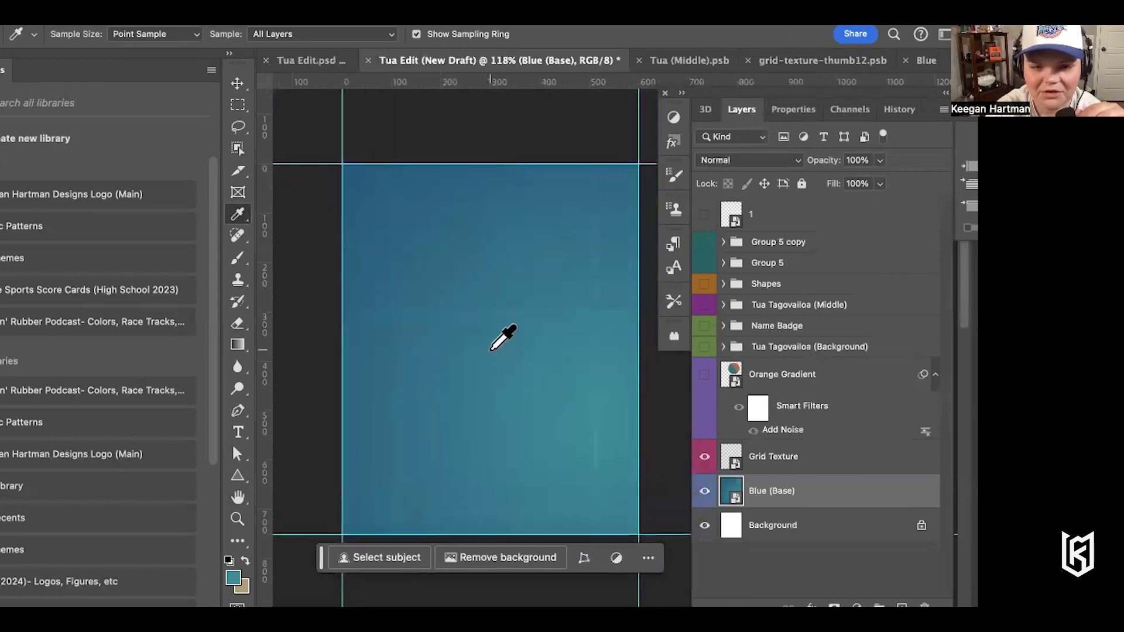
pyautogui.scroll(2, 492, 348)
pyautogui.scroll(2, 493, 348)
pyautogui.scroll(1, 492, 349)
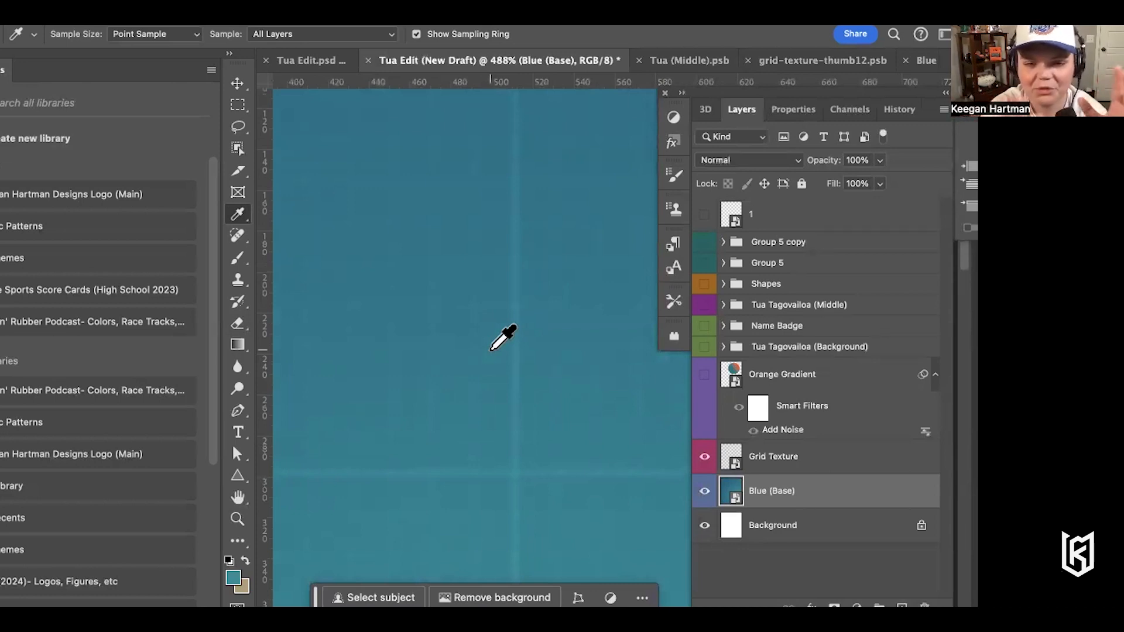
pyautogui.scroll(3, 557, 423)
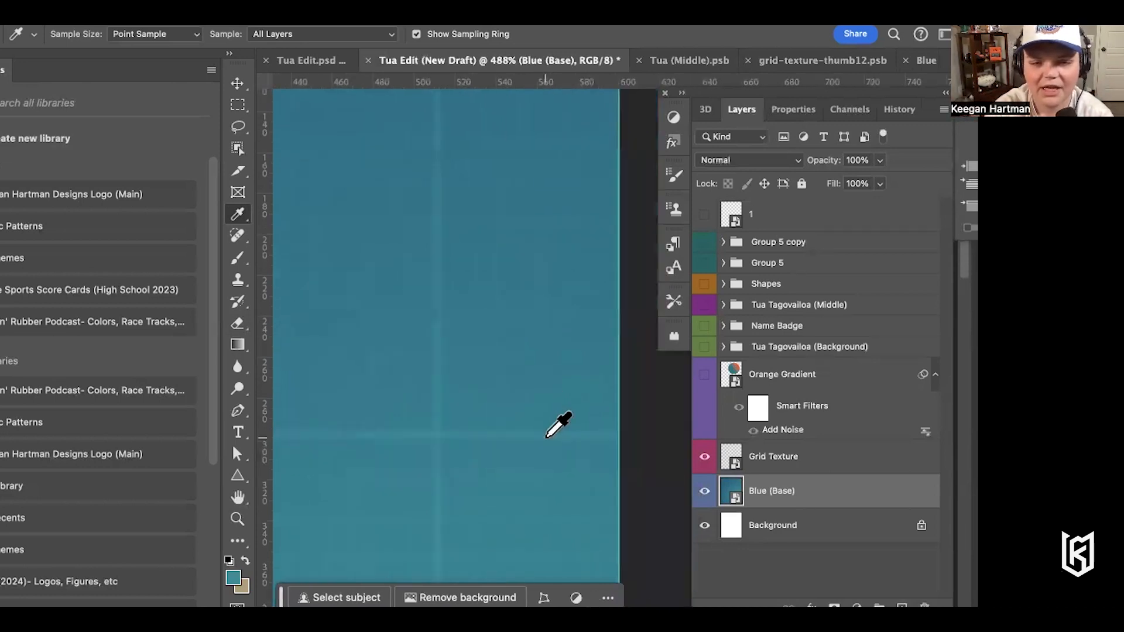
pyautogui.scroll(1, 546, 437)
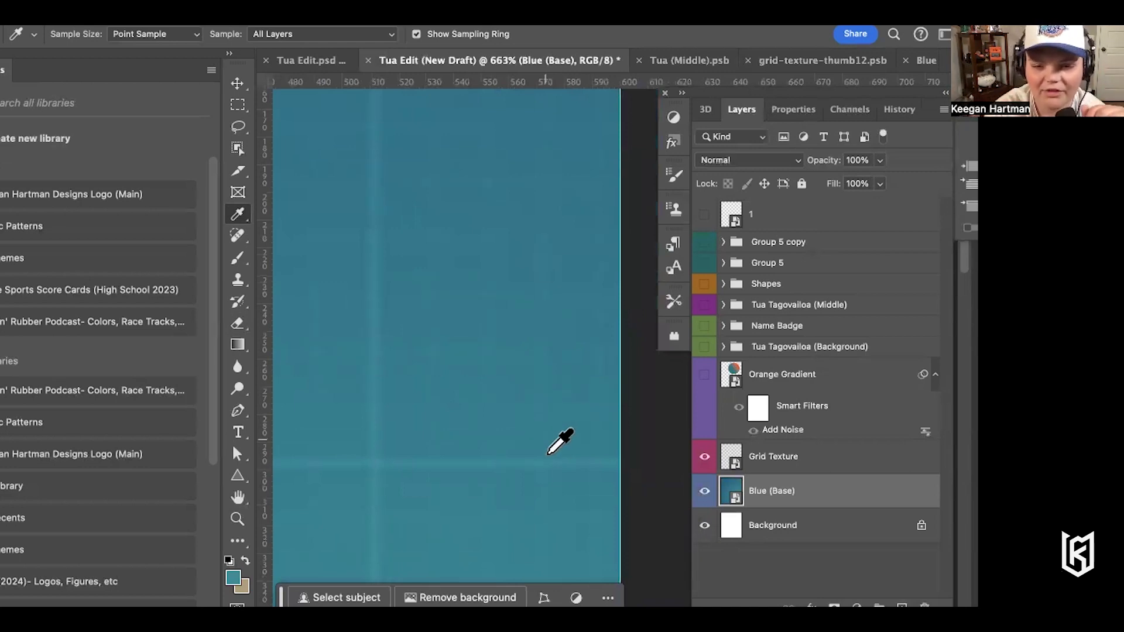
pyautogui.scroll(-5, 546, 479)
pyautogui.scroll(-1, 546, 479)
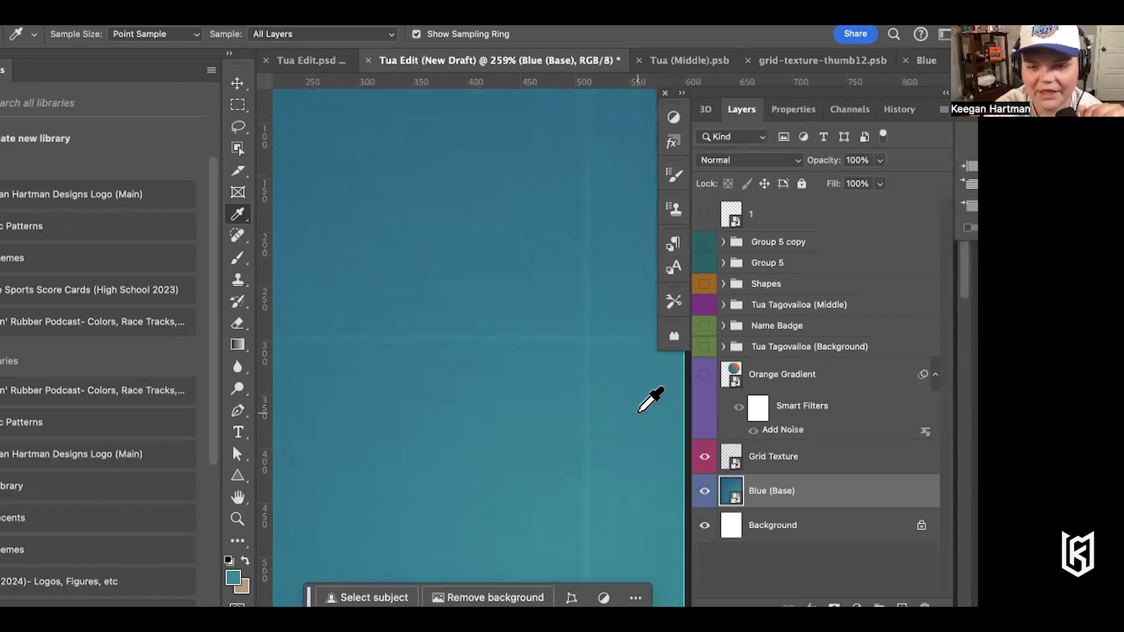
pyautogui.scroll(-2, 650, 393)
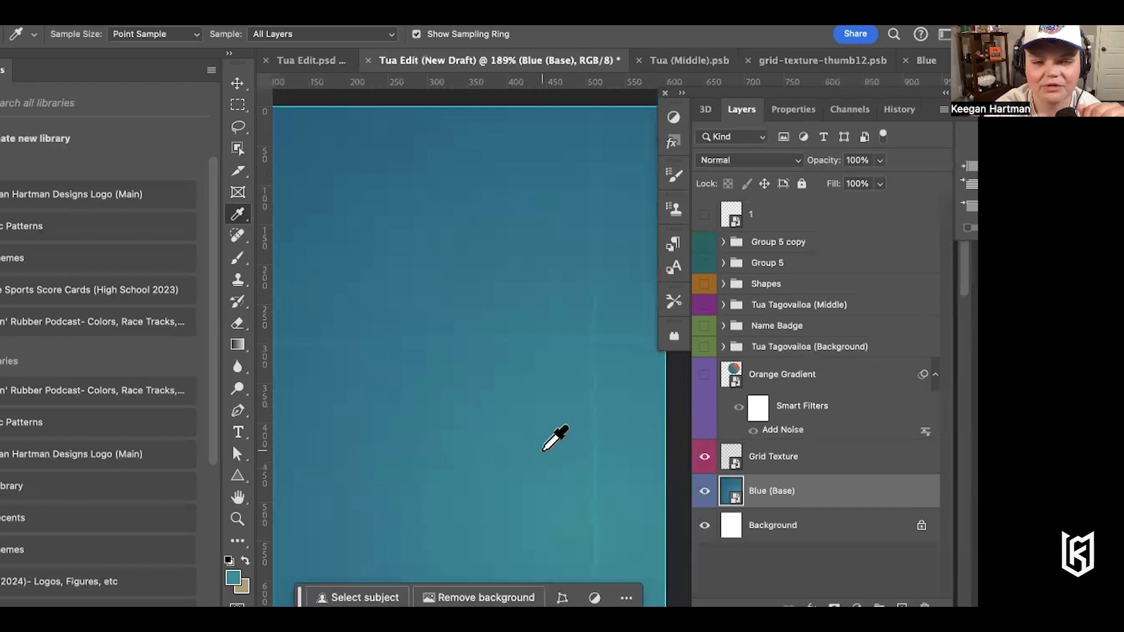
pyautogui.scroll(-1, 555, 438)
# Make the Shapes group visible and expand it to show its layers
pyautogui.click(704, 284)
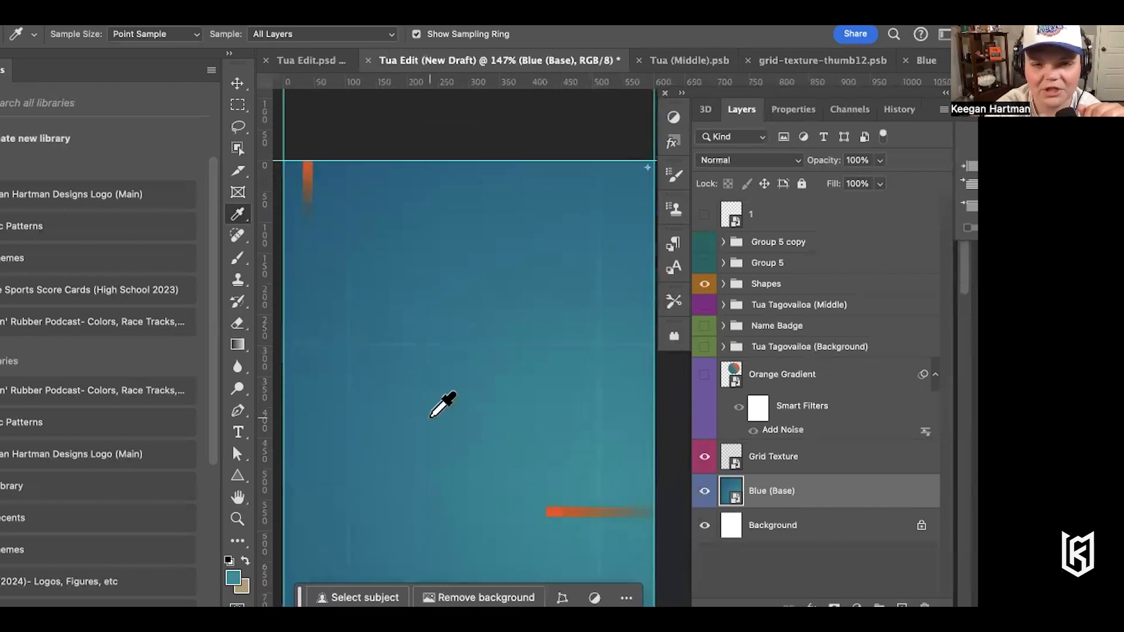
pyautogui.scroll(2, 443, 403)
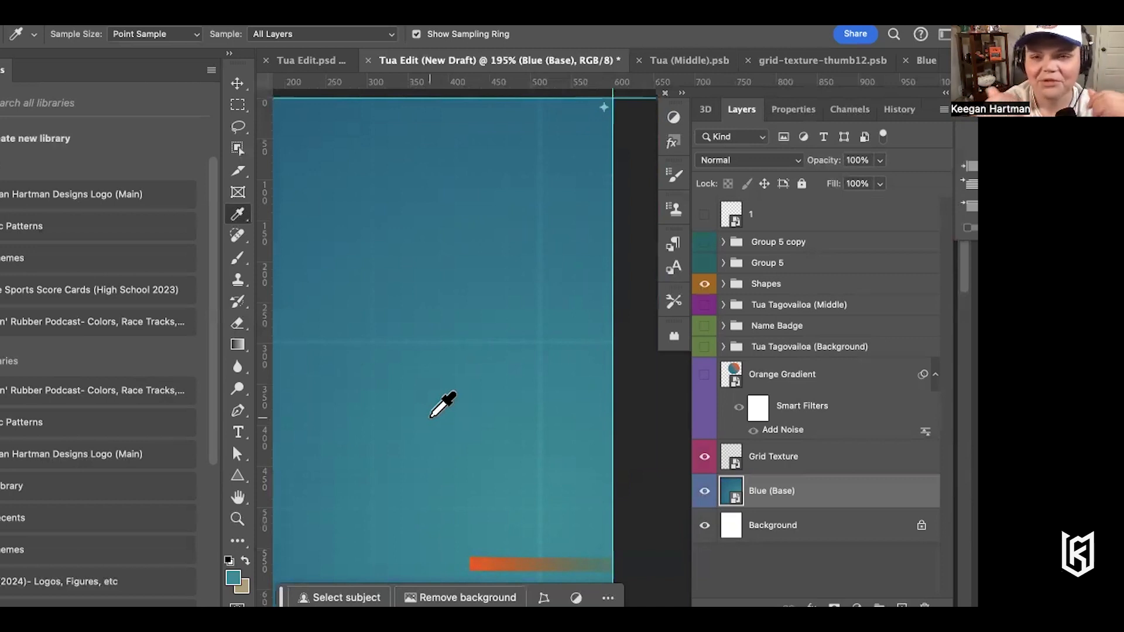
pyautogui.click(723, 285)
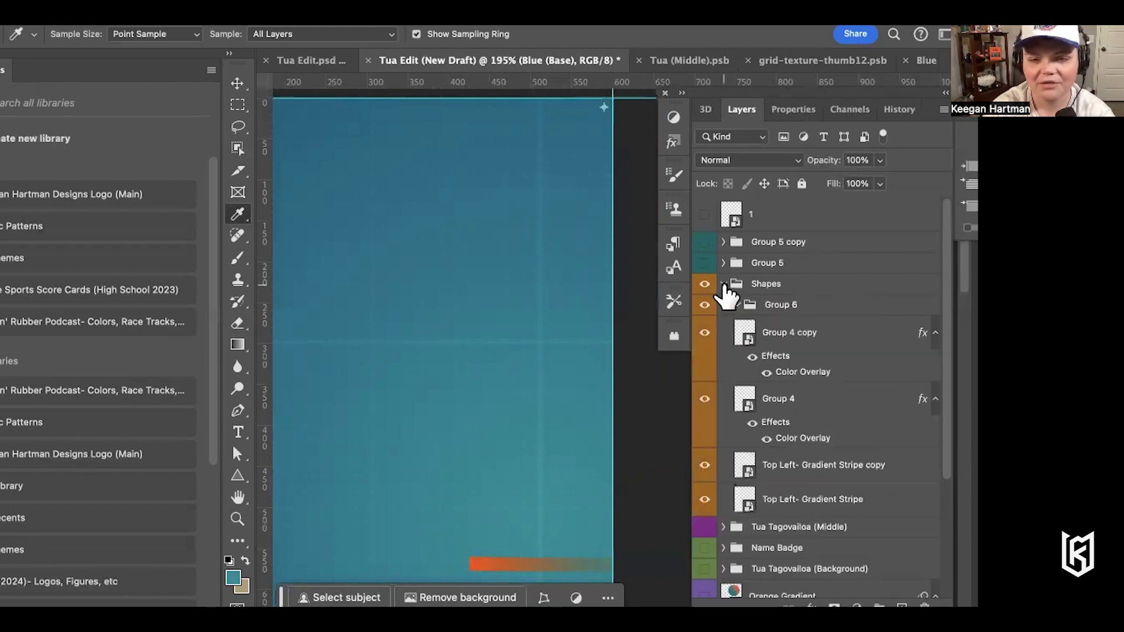
pyautogui.scroll(-3, 819, 416)
pyautogui.scroll(3, 562, 136)
# Examine the small star-shaped marks in the poster's upper-right and lower-left corners up close
pyautogui.scroll(5, 562, 136)
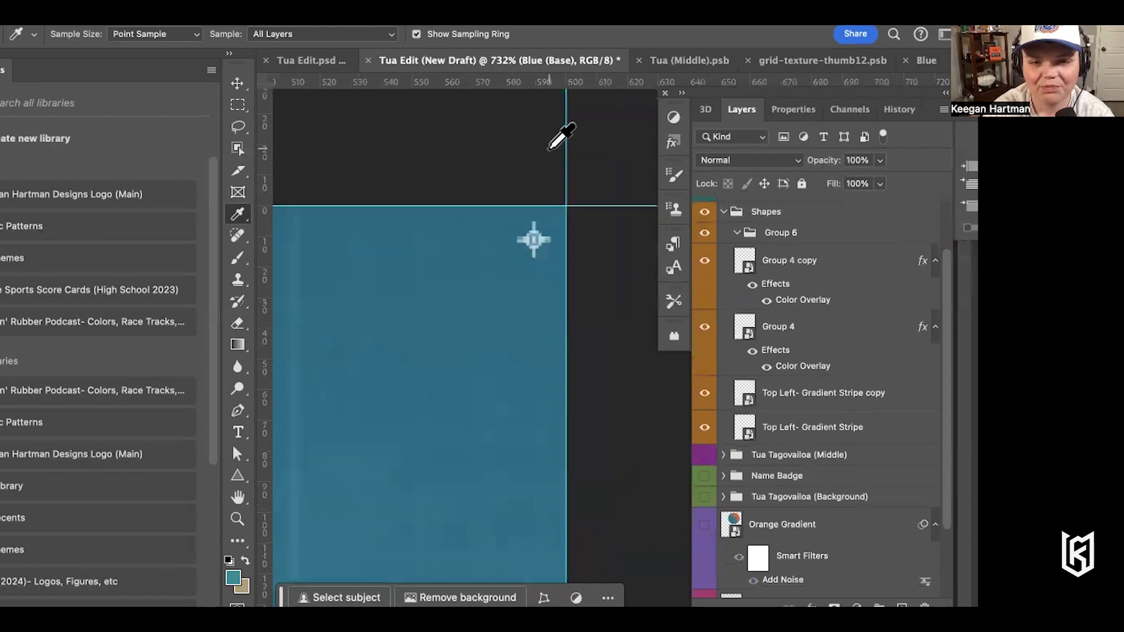
pyautogui.scroll(2, 535, 176)
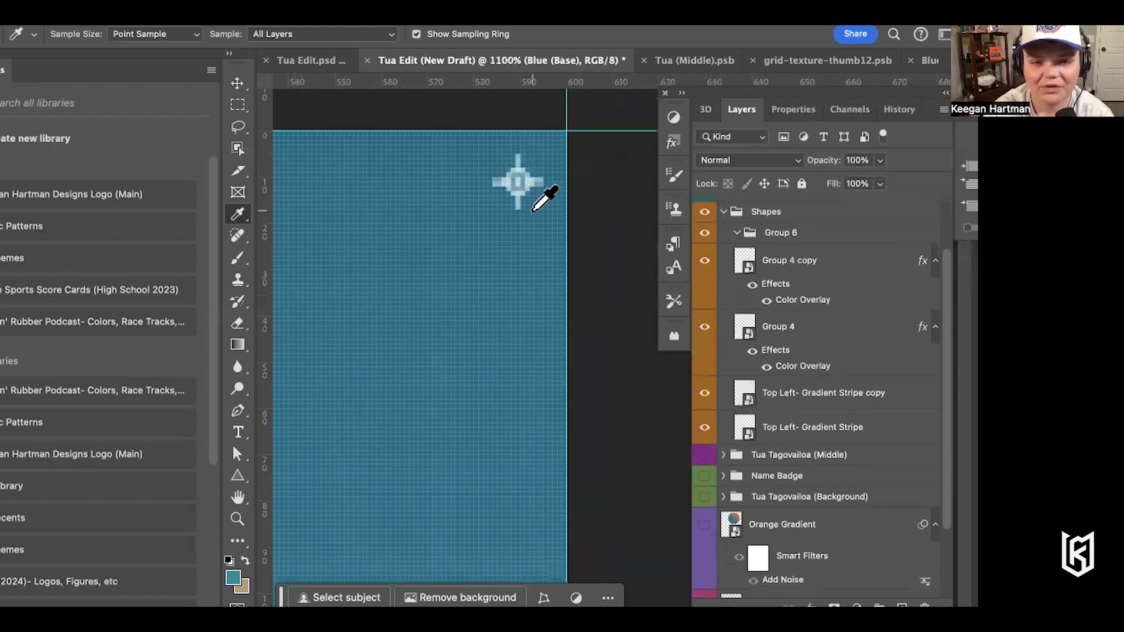
pyautogui.scroll(-1, 539, 194)
pyautogui.scroll(1, 533, 209)
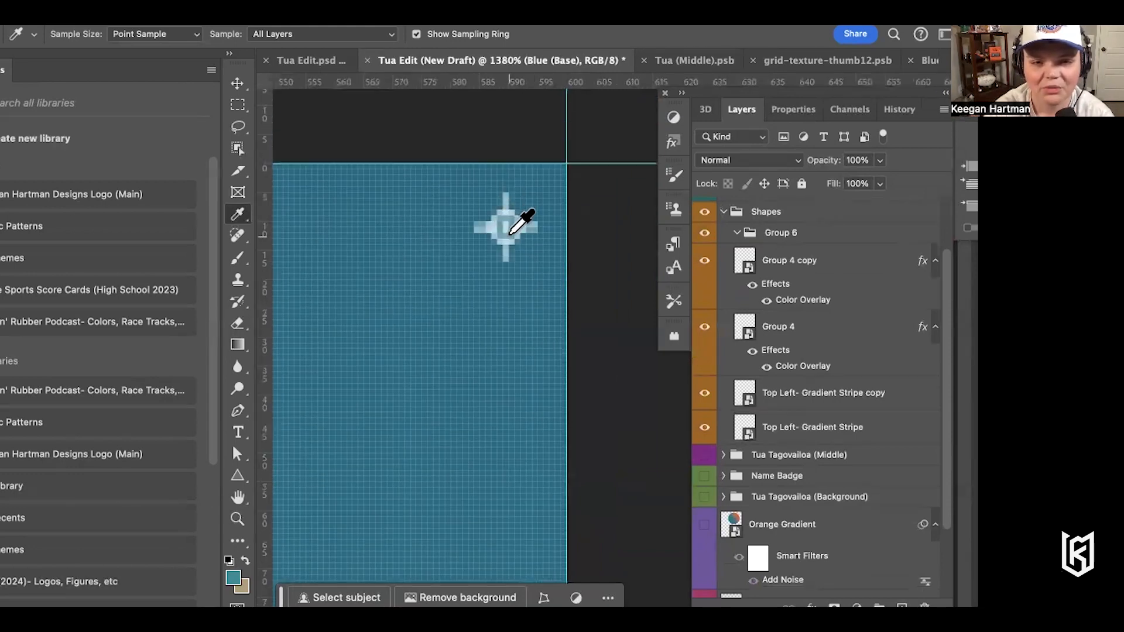
pyautogui.scroll(-20, 513, 251)
pyautogui.hscroll(-15, 513, 251)
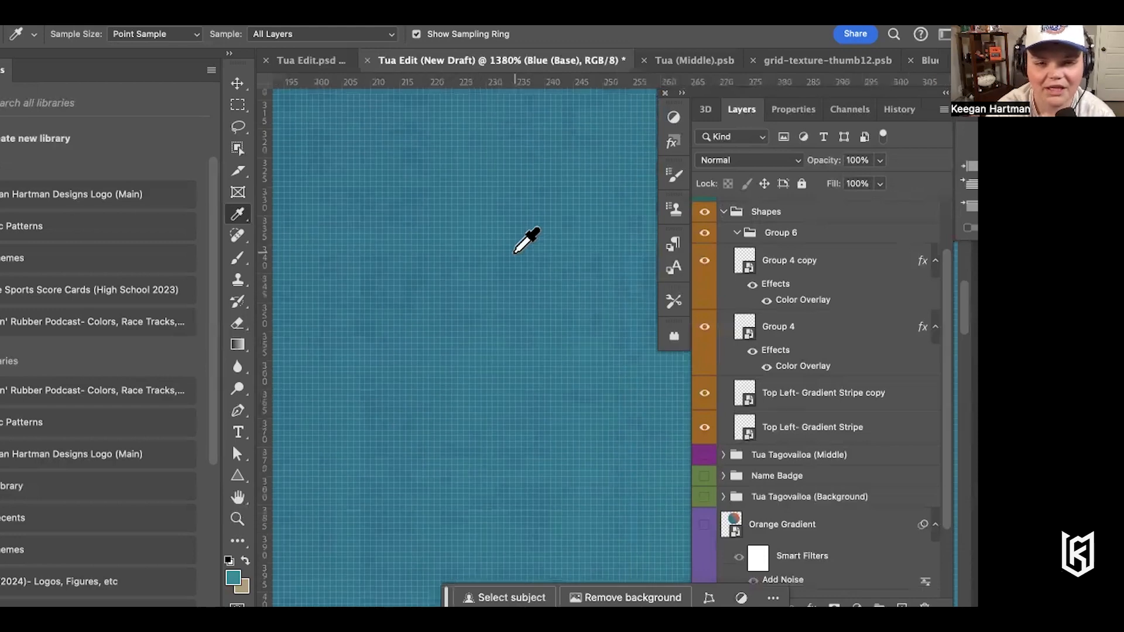
pyautogui.scroll(-5, 515, 252)
pyautogui.hscroll(-5, 514, 252)
pyautogui.scroll(-5, 515, 253)
pyautogui.hscroll(-3, 514, 252)
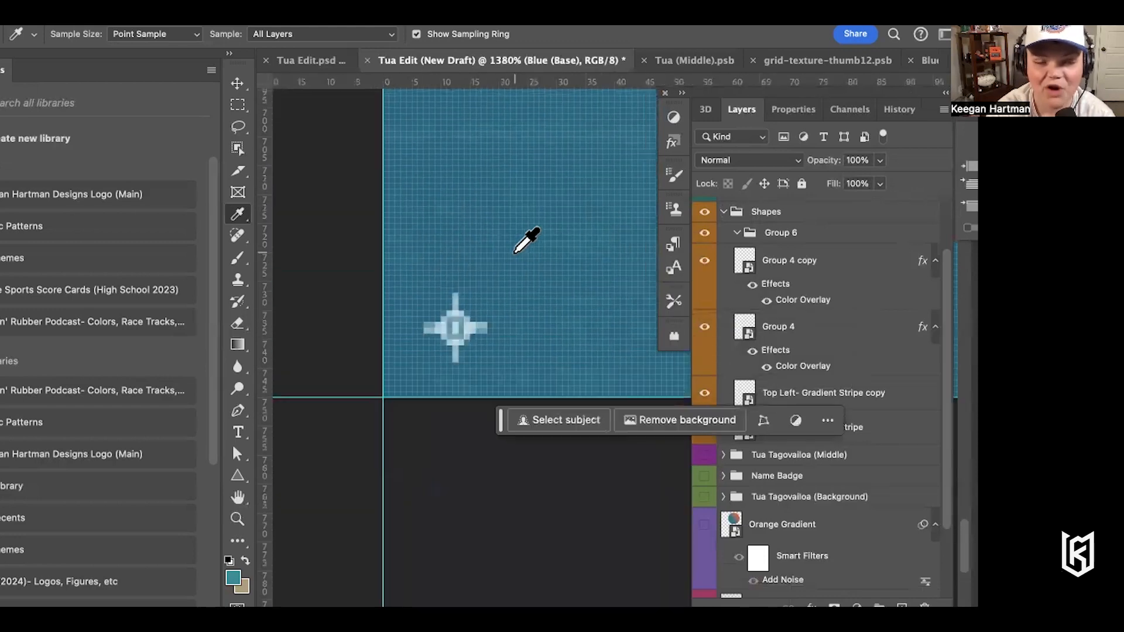
# Examine the vertical orange gradient stripe at the upper-left edge of the poster
pyautogui.scroll(3, 492, 289)
pyautogui.hscroll(2, 492, 289)
pyautogui.scroll(15, 504, 277)
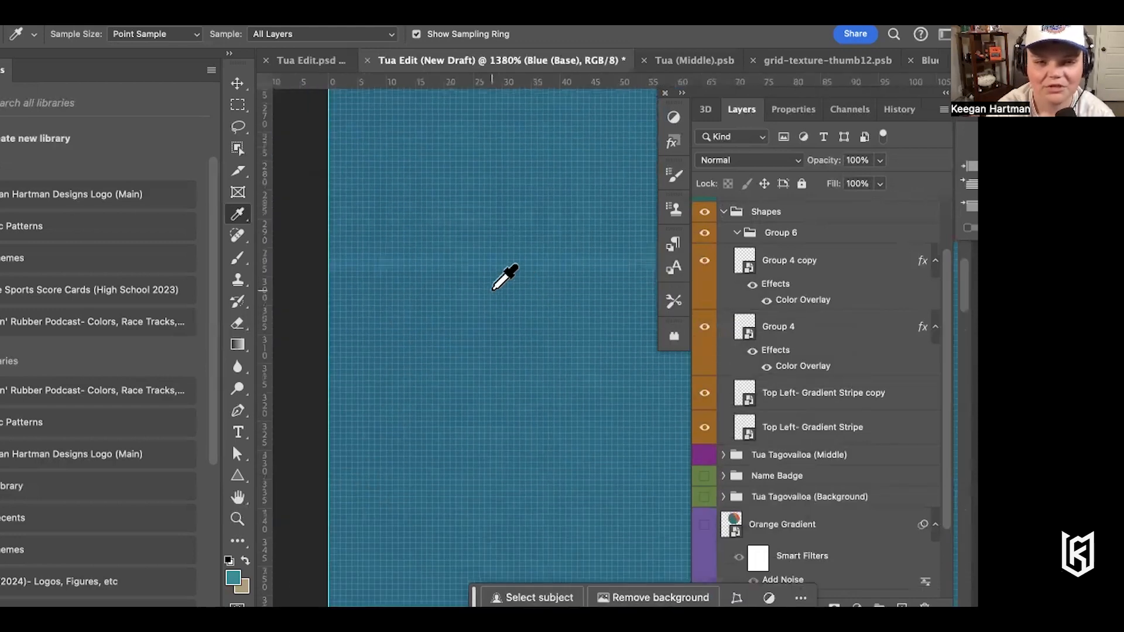
pyautogui.hscroll(-3, 505, 276)
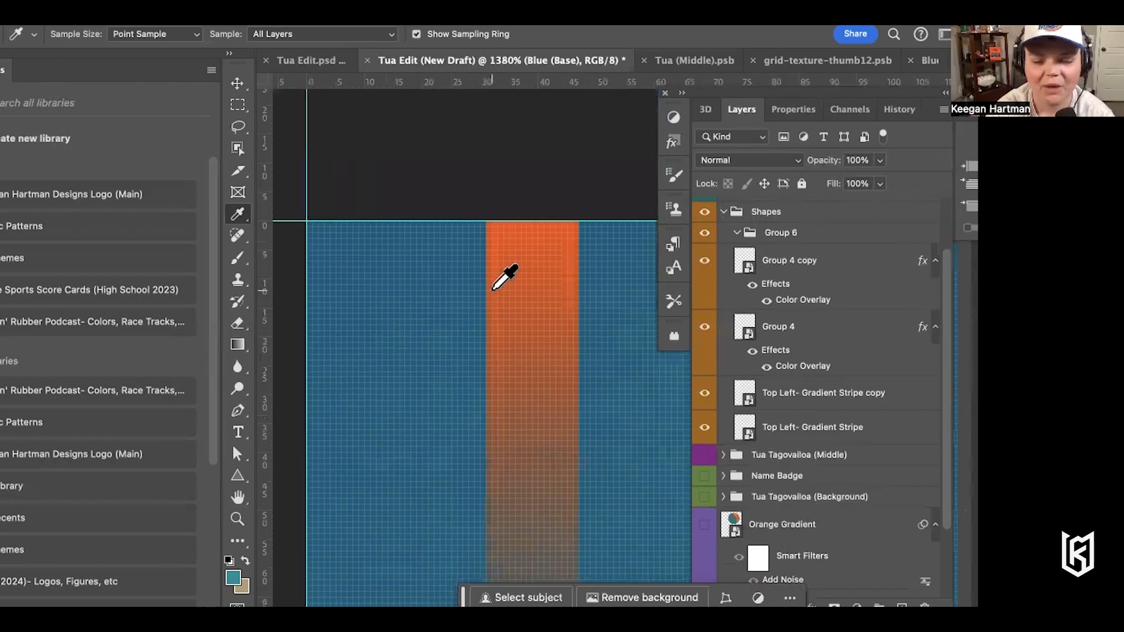
pyautogui.scroll(-2, 492, 289)
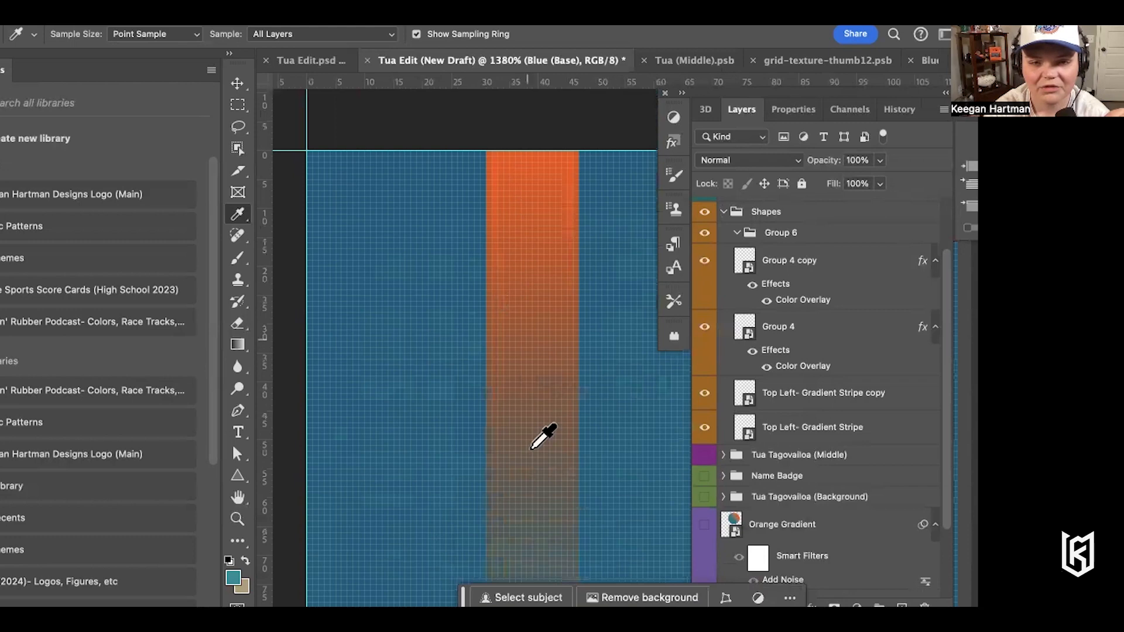
# Examine the horizontal orange gradient stripe fading toward the poster's right edge and how it sits on the background
pyautogui.scroll(-9, 526, 512)
pyautogui.hscroll(4, 526, 512)
pyautogui.scroll(-15, 525, 512)
pyautogui.hscroll(20, 525, 512)
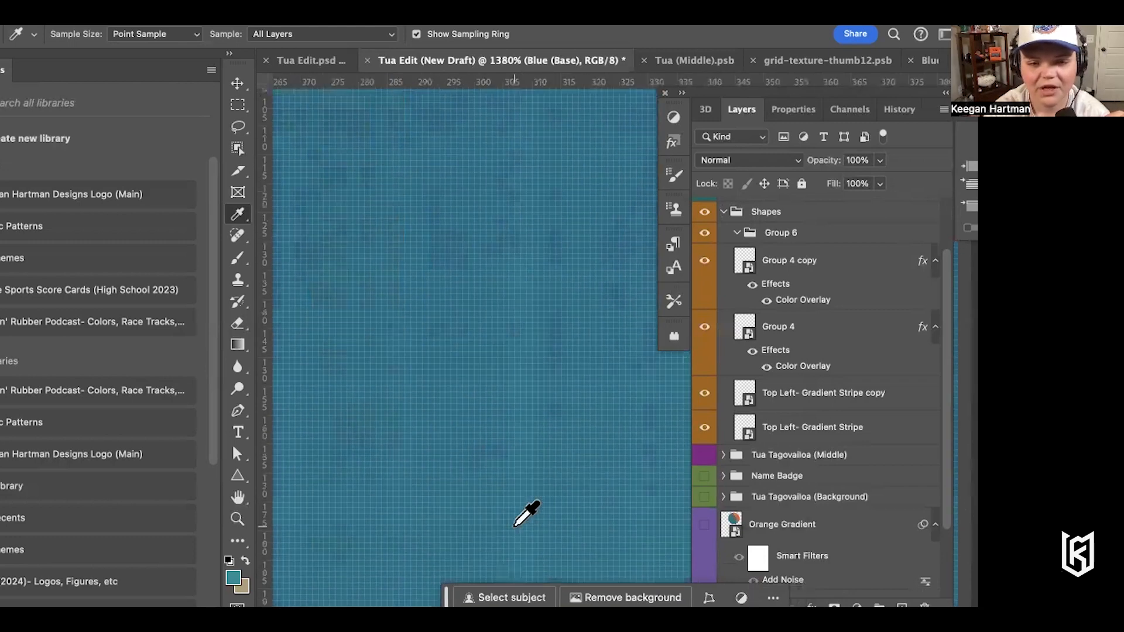
pyautogui.scroll(-8, 525, 513)
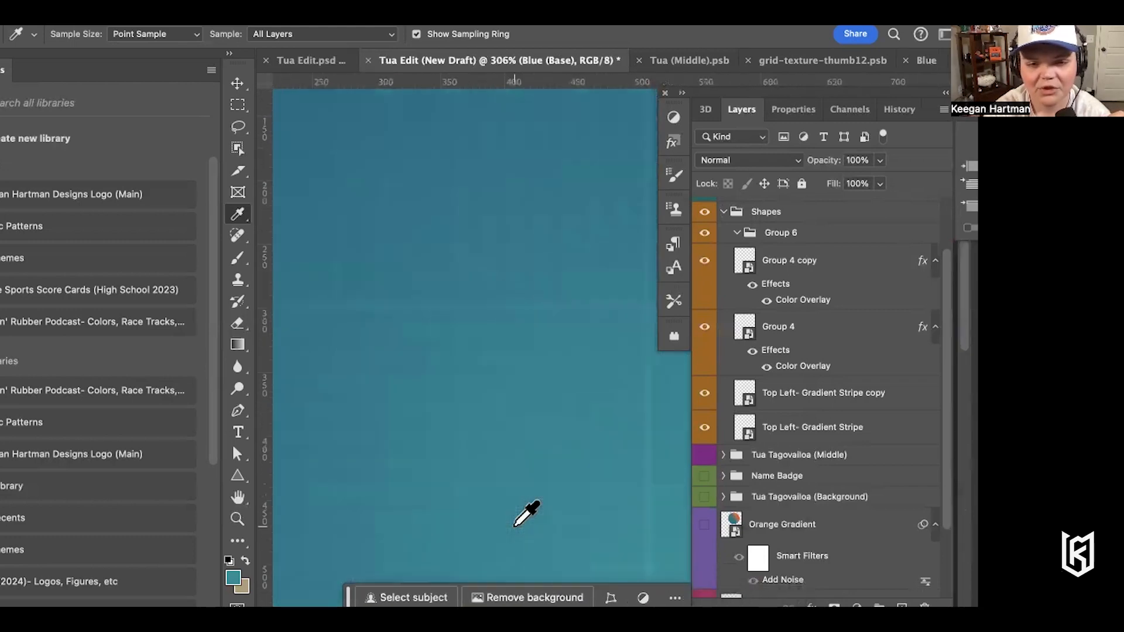
pyautogui.scroll(-10, 526, 513)
pyautogui.hscroll(3, 525, 512)
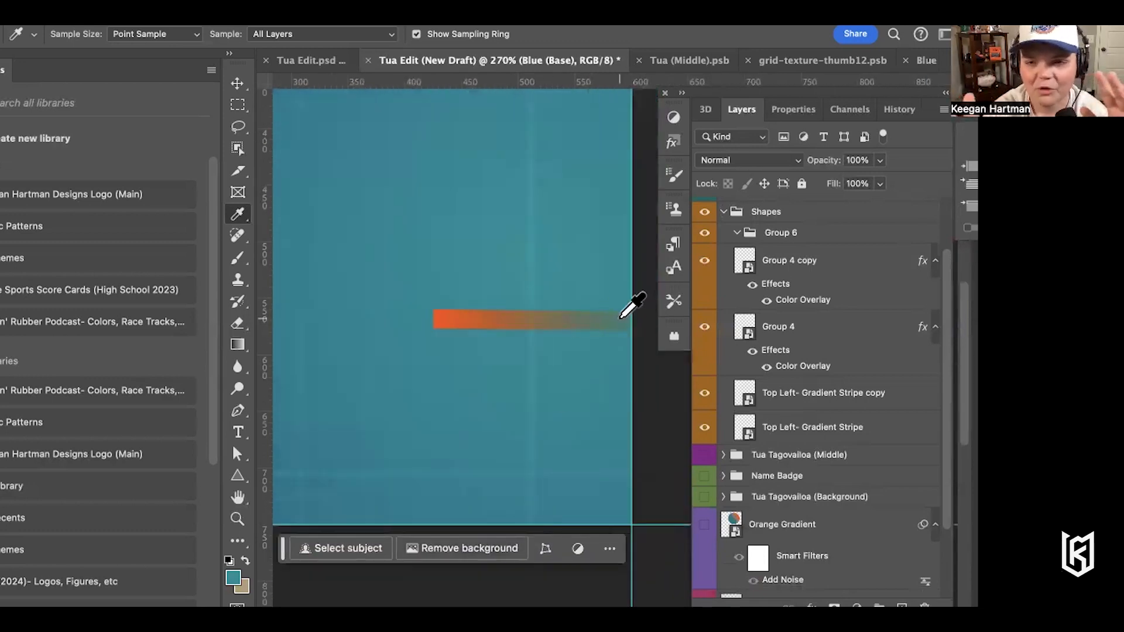
pyautogui.scroll(-4, 557, 357)
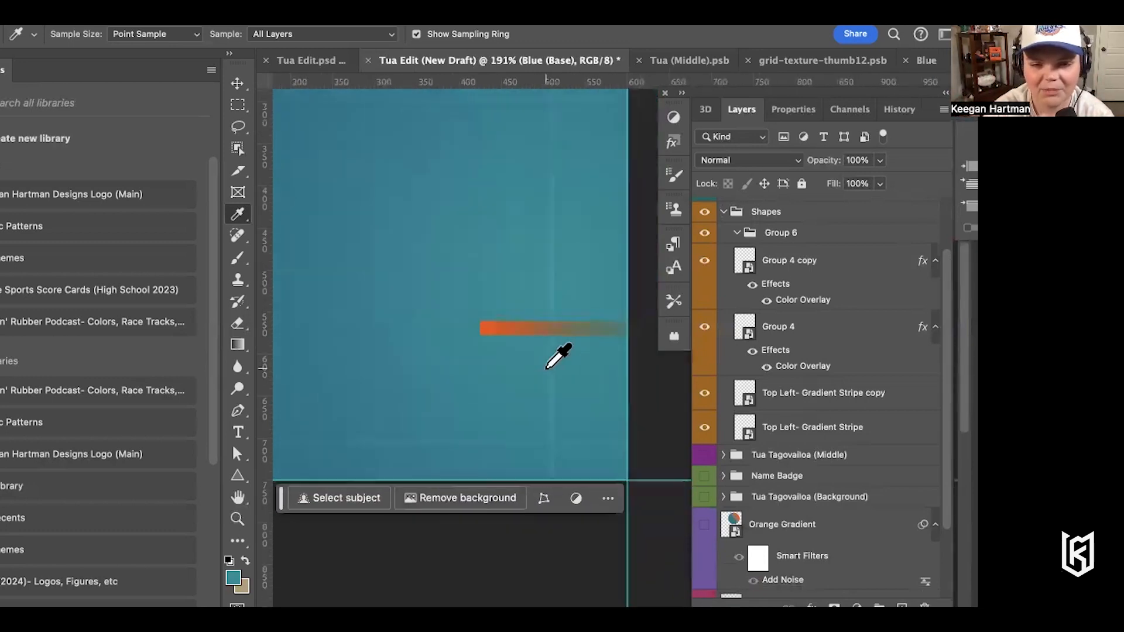
pyautogui.hscroll(-3, 547, 368)
pyautogui.hscroll(-1, 547, 368)
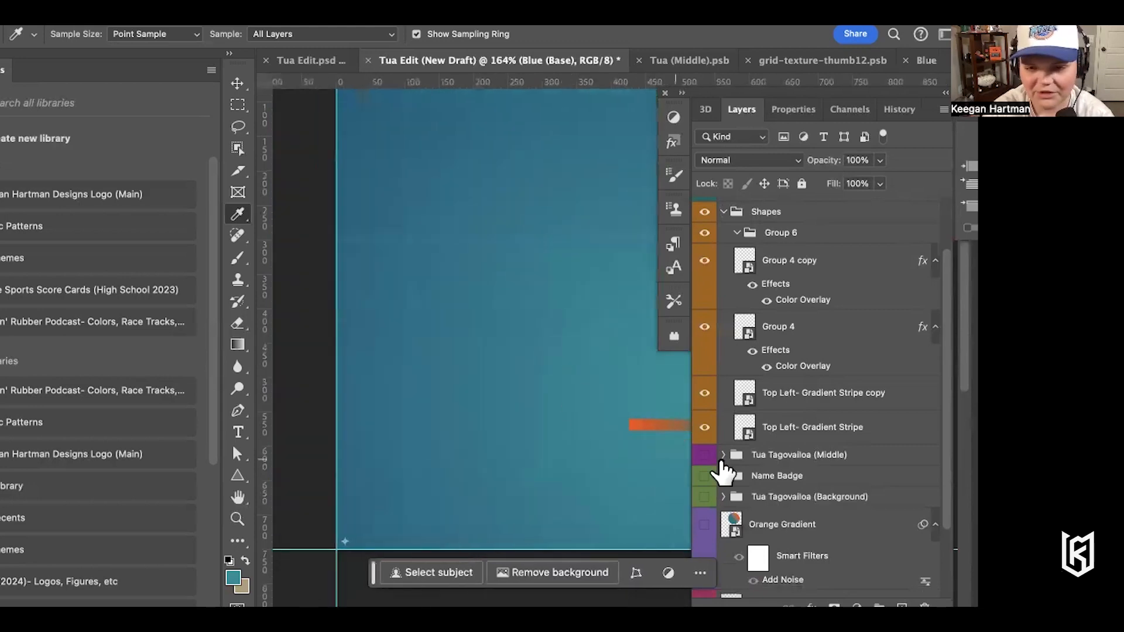
pyautogui.hscroll(5, 414, 345)
pyautogui.scroll(-2, 414, 346)
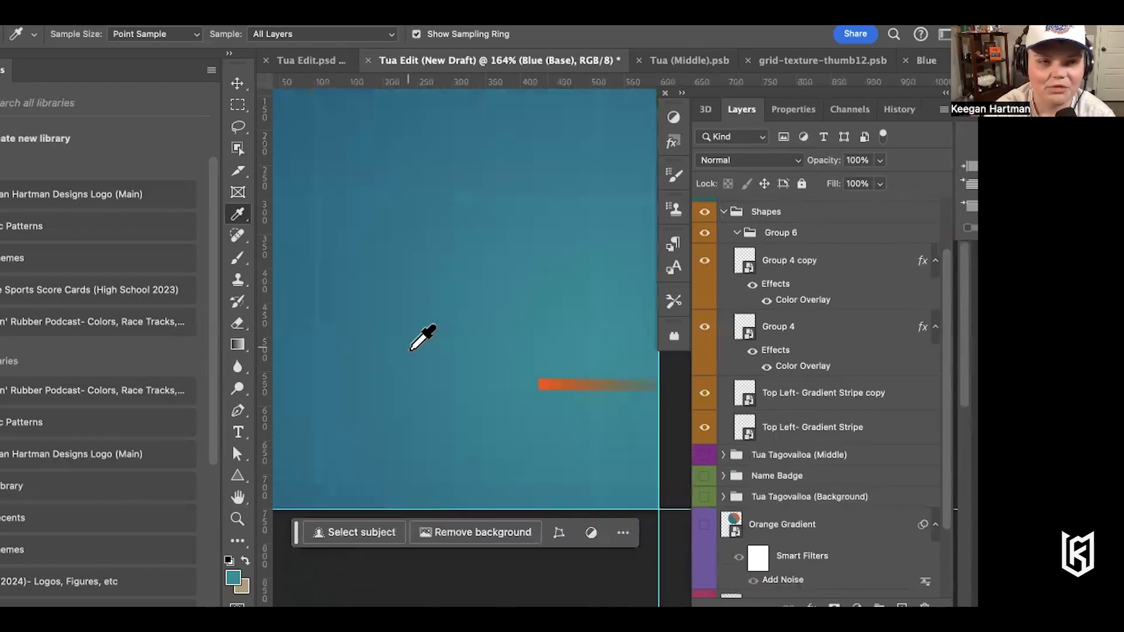
# Draw a thin horizontal rectangular selection about 320 px wide on the blue background above the existing orange stripe
pyautogui.click(153, 1)
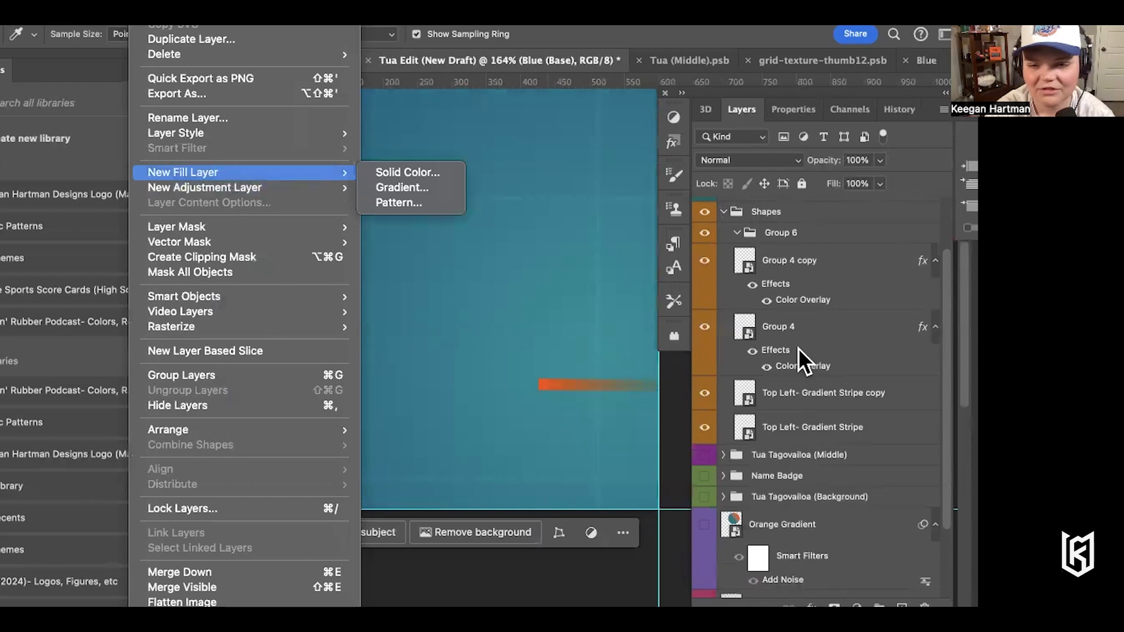
pyautogui.click(802, 432)
pyautogui.click(237, 104)
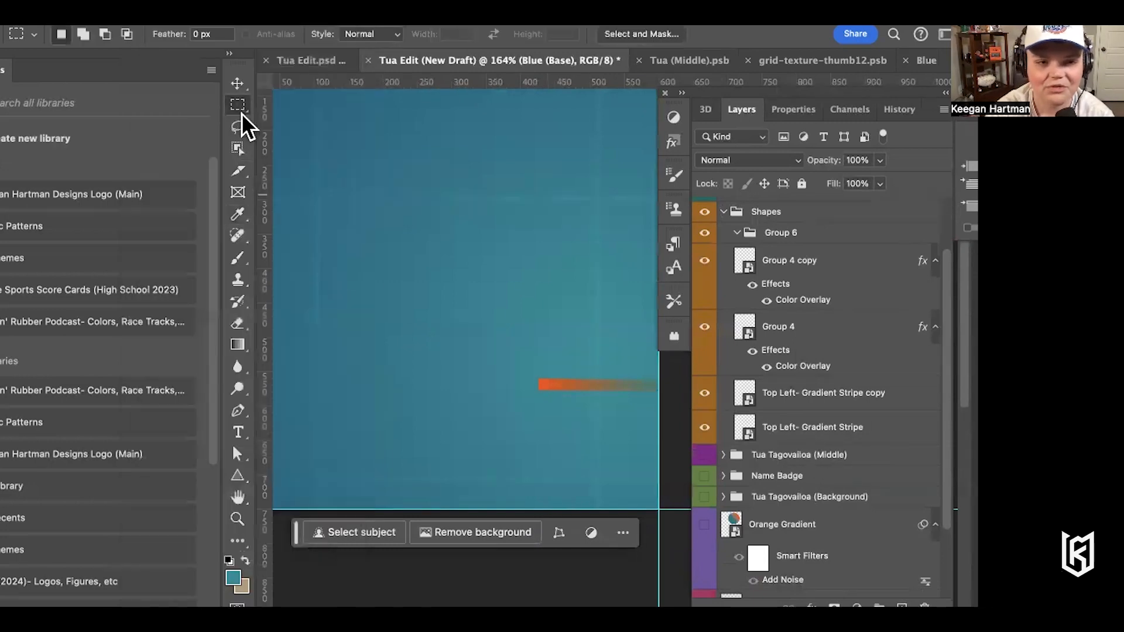
pyautogui.moveTo(335, 273); pyautogui.dragTo(556, 293)
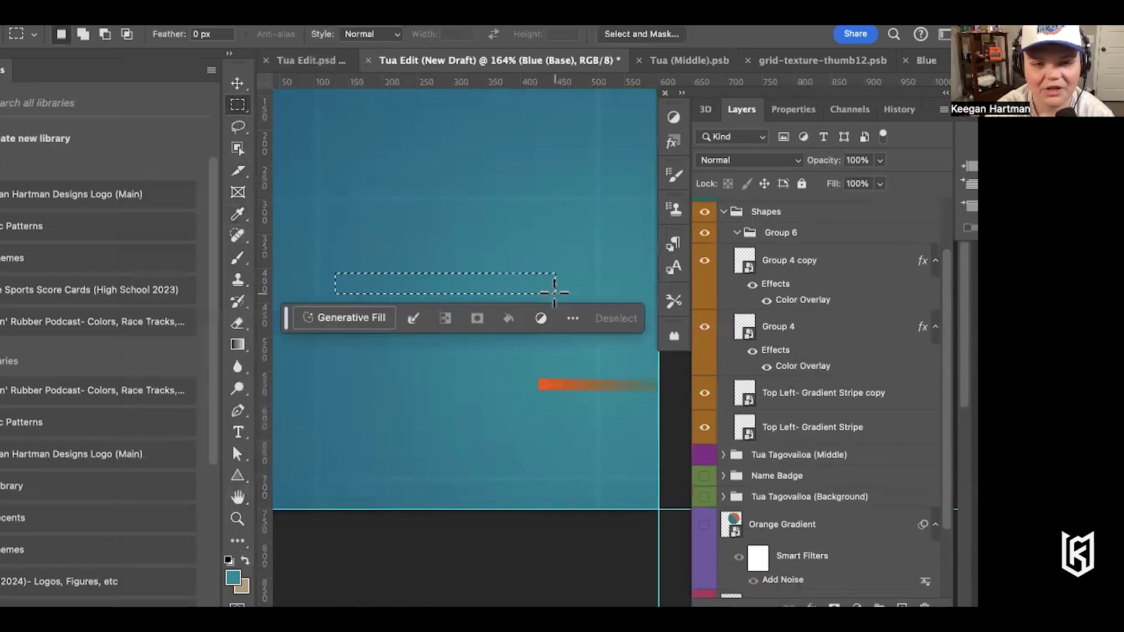
# Add a gradient fill layer from the selection, keeping the default name, Normal mode and 100% opacity
pyautogui.click(154, 1)
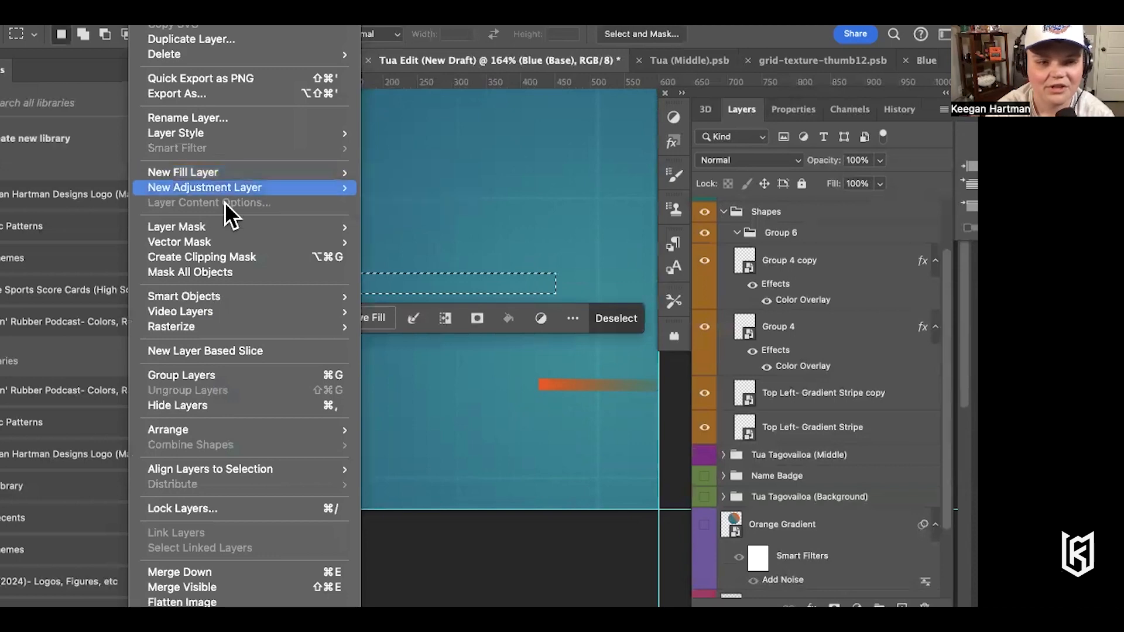
pyautogui.moveTo(230, 130)
pyautogui.moveTo(241, 174)
pyautogui.click(381, 189)
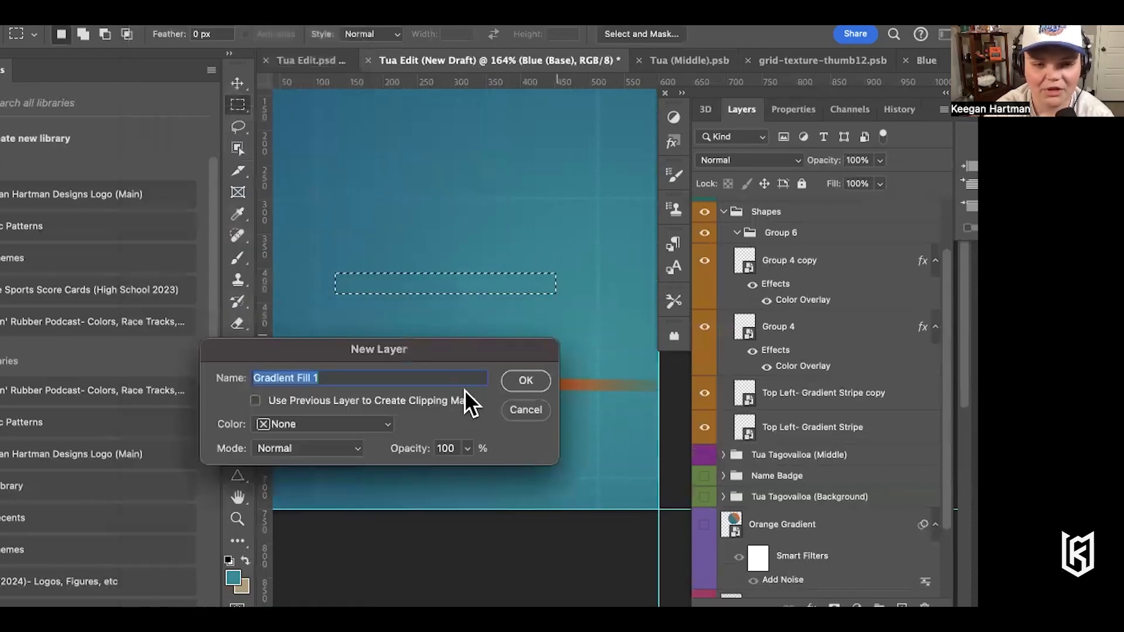
pyautogui.click(520, 381)
# Set the fill gradient's starting color stop to the orange sampled from the existing stripe near the right edge
pyautogui.click(624, 364)
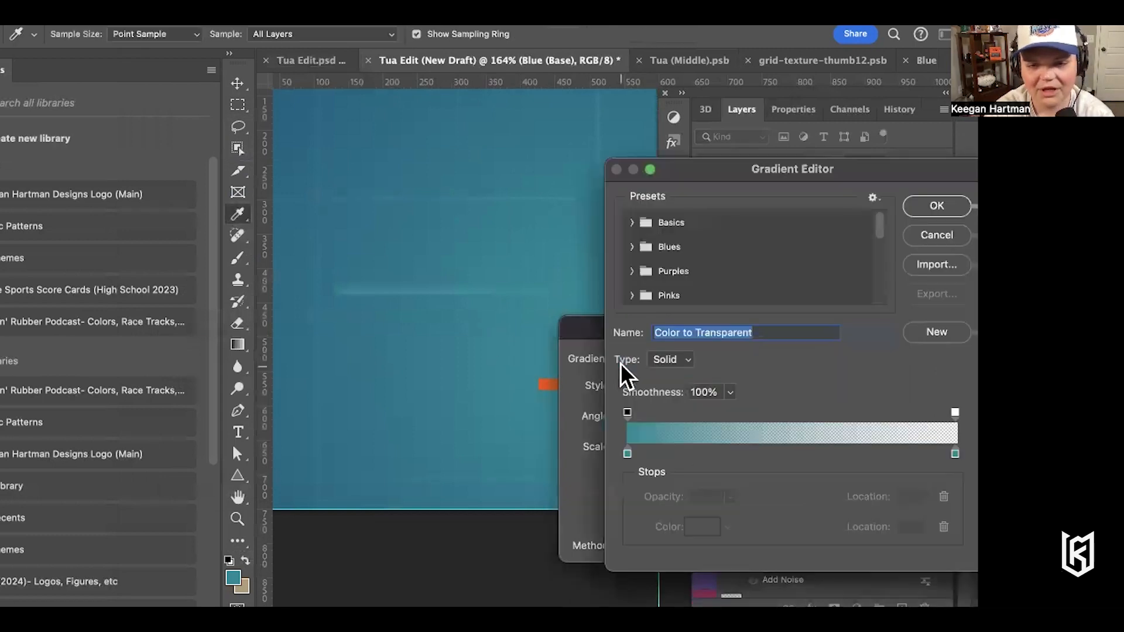
pyautogui.click(627, 454)
pyautogui.click(700, 525)
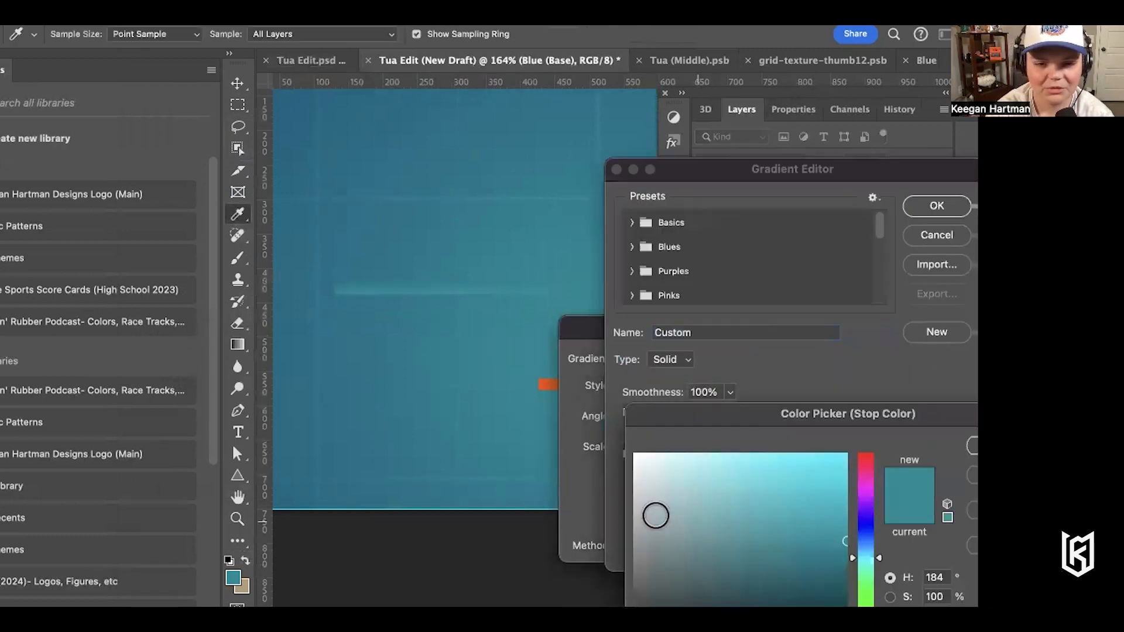
pyautogui.click(543, 382)
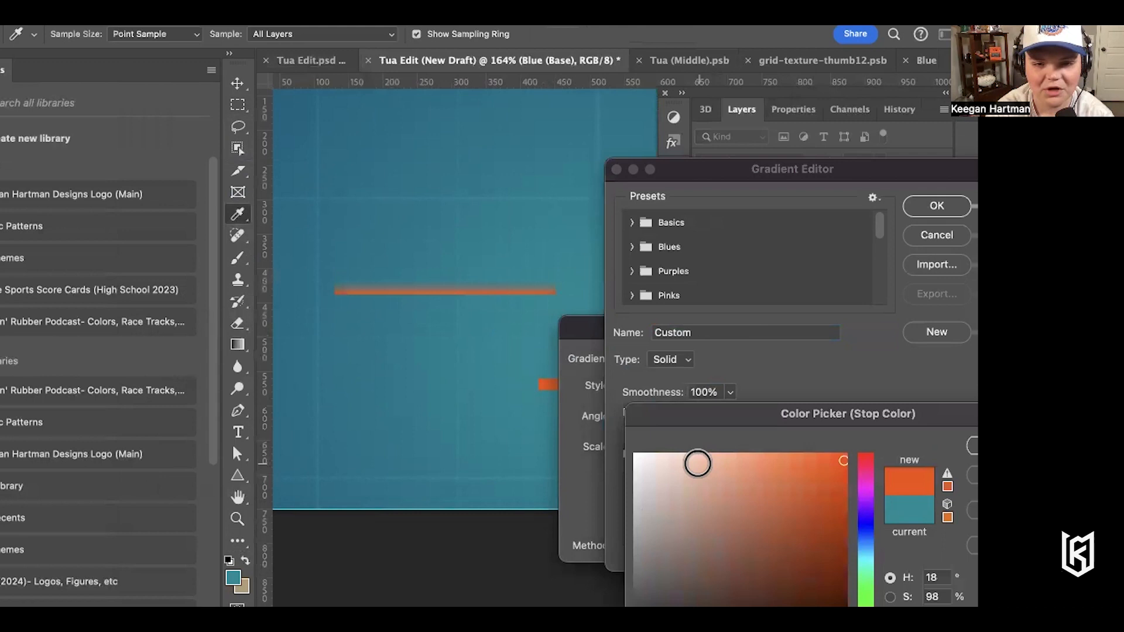
pyautogui.press('Return')
# Make the orange-to-teal gradient fully opaque by moving its starting opacity stop to location 100, and set the fill angle to 1.68°
pyautogui.click(954, 453)
pyautogui.moveTo(627, 409); pyautogui.dragTo(955, 413)
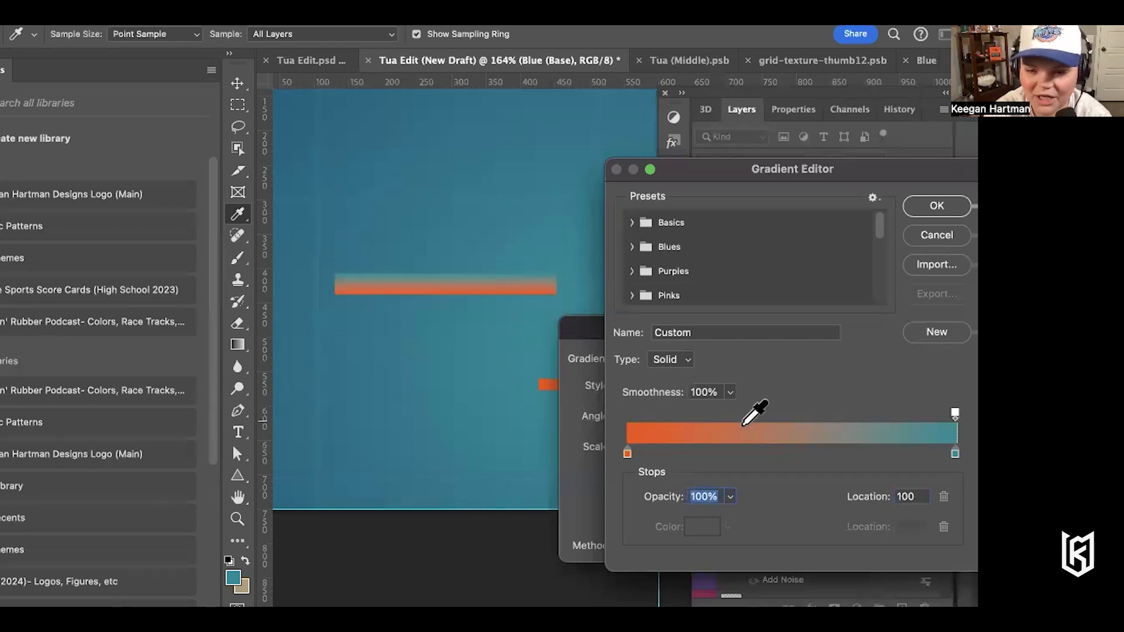
pyautogui.click(936, 206)
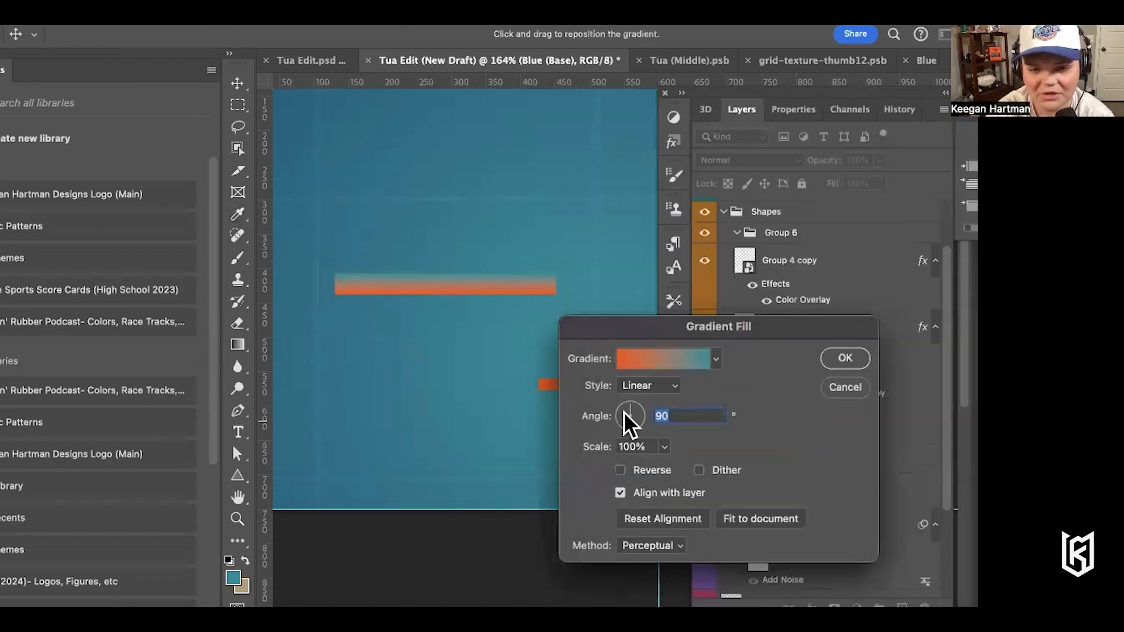
pyautogui.moveTo(648, 412); pyautogui.dragTo(648, 413)
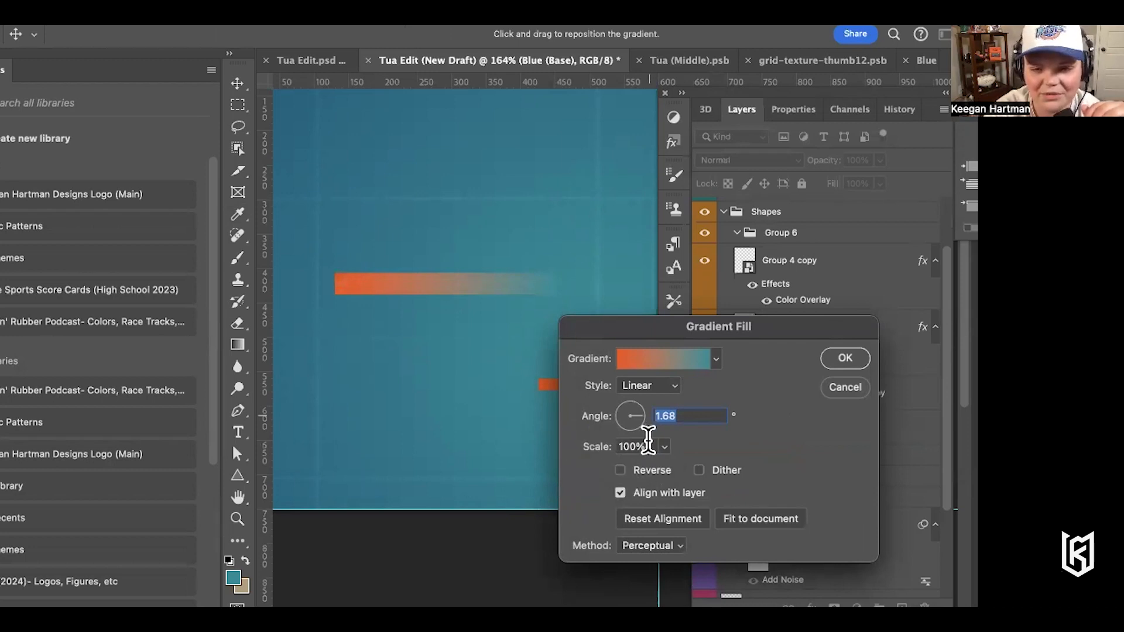
# Check the gradient's teal end color against the background around the existing stripe, and apply the gradient fill
pyautogui.hscroll(5, 465, 356)
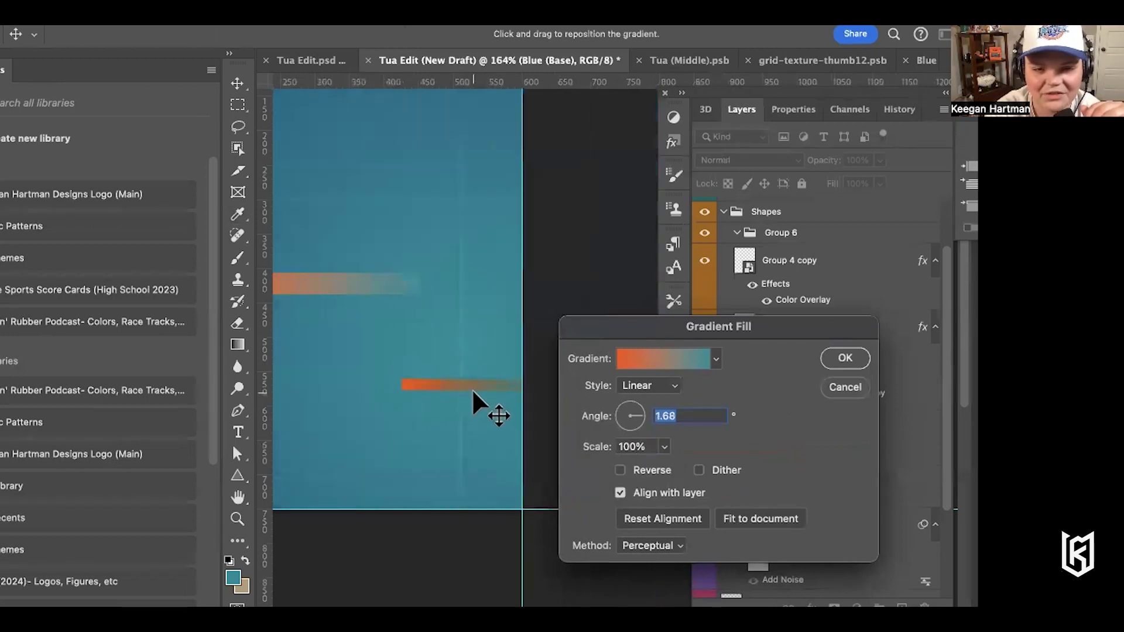
pyautogui.hscroll(-3, 472, 389)
pyautogui.click(689, 363)
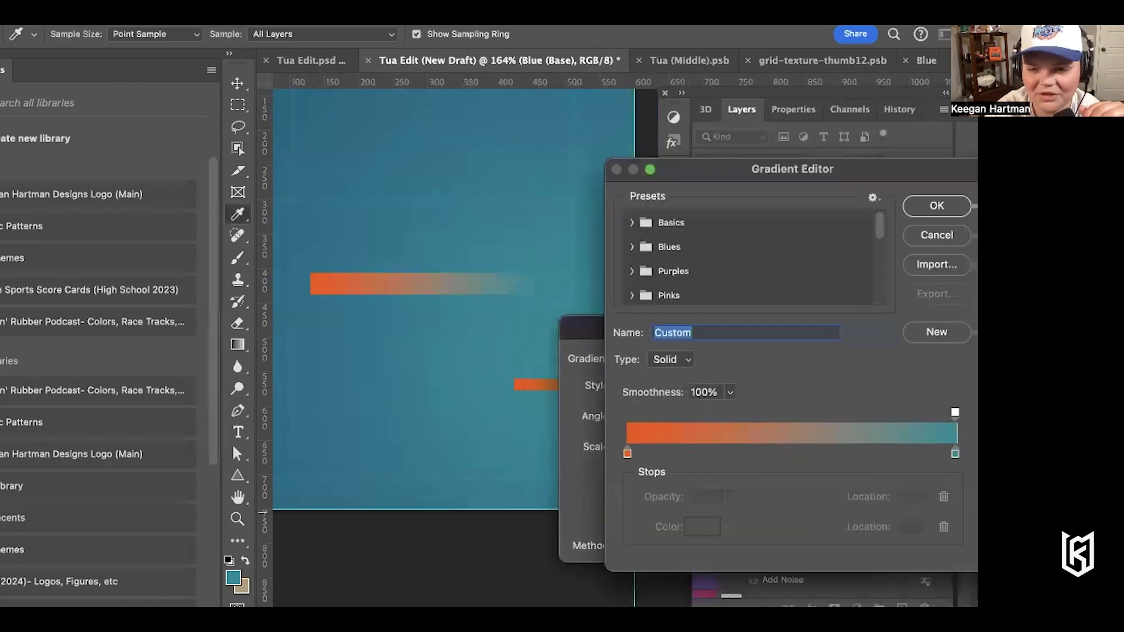
pyautogui.click(955, 453)
pyautogui.click(703, 526)
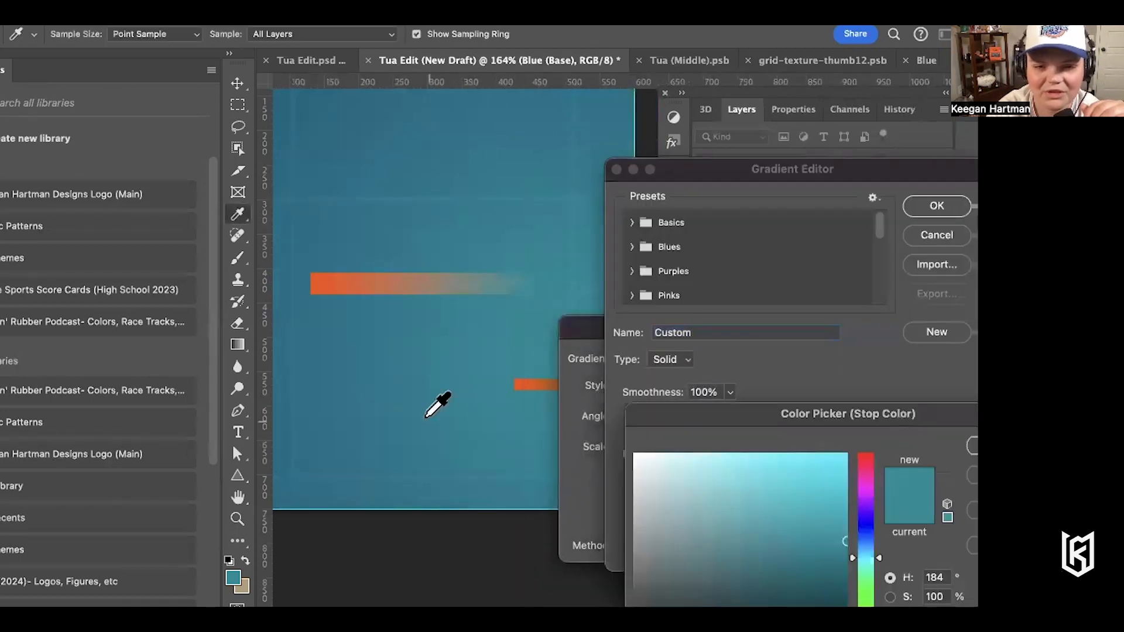
pyautogui.hscroll(1, 439, 403)
pyautogui.hscroll(2, 429, 416)
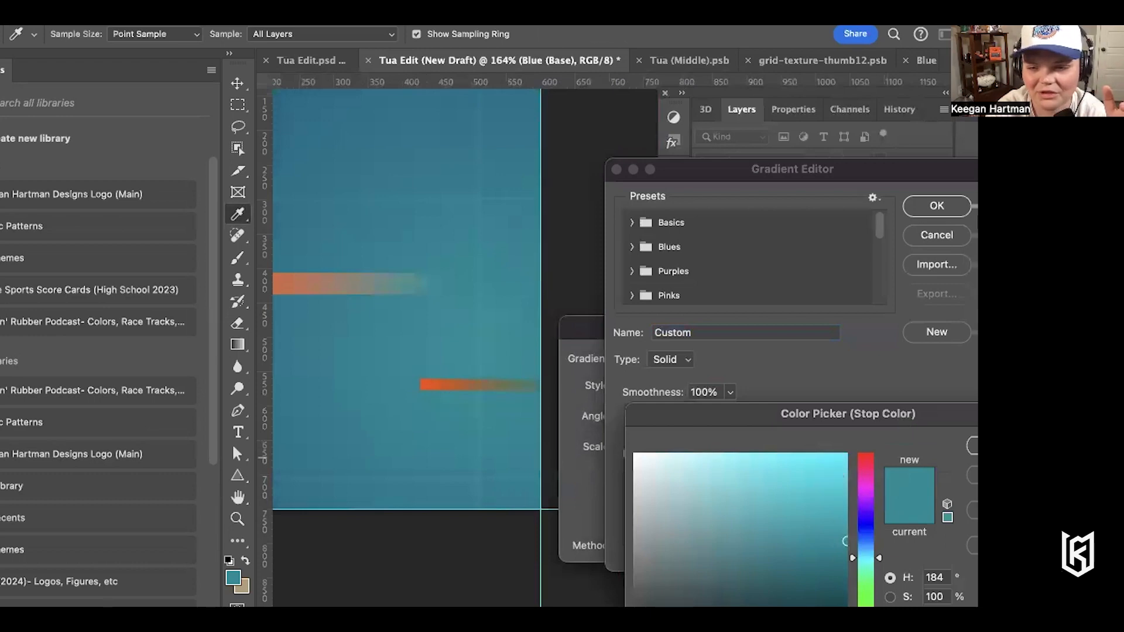
pyautogui.click(996, 445)
pyautogui.click(938, 206)
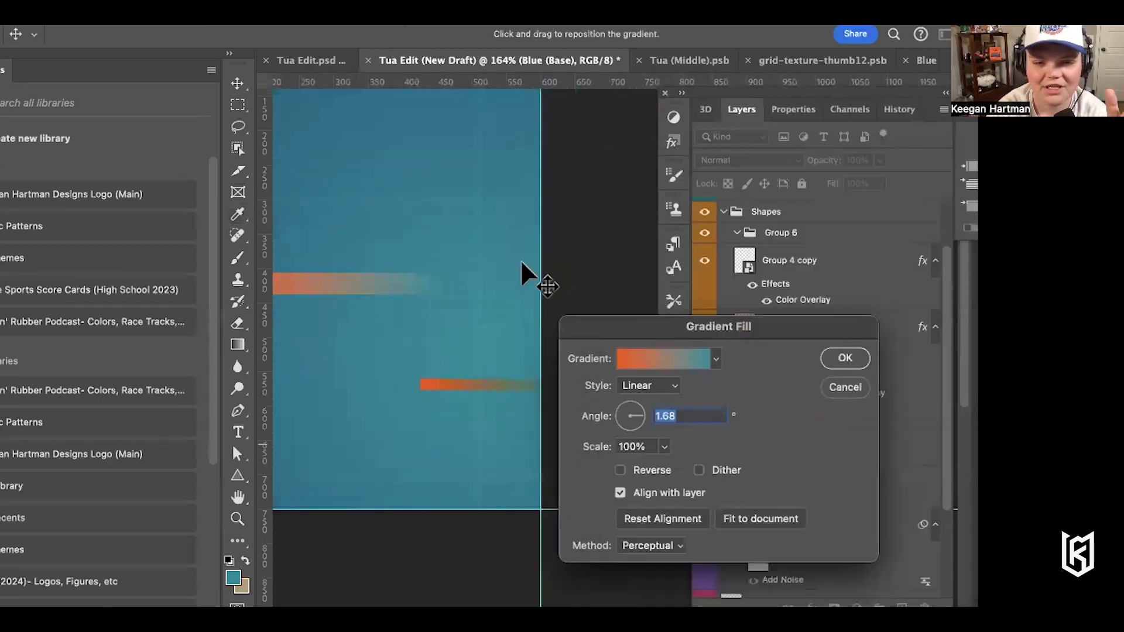
pyautogui.click(826, 360)
# Stretch the new gradient stripe to 125.16% width and move it onto the existing orange stripe at the poster's right edge
pyautogui.hscroll(-2, 522, 351)
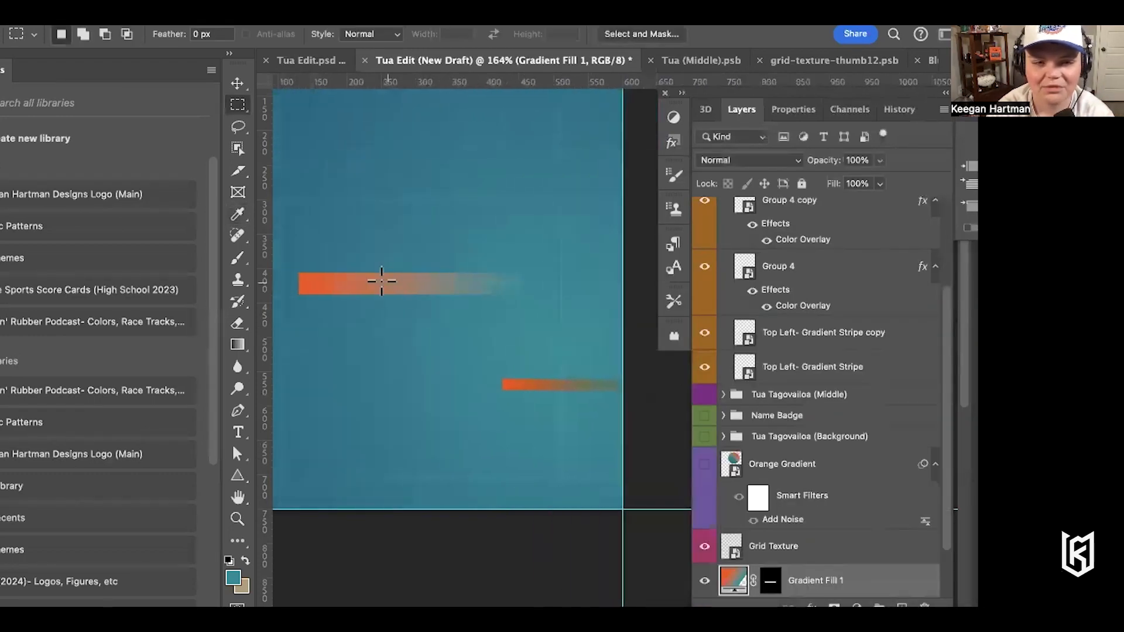
pyautogui.click(236, 83)
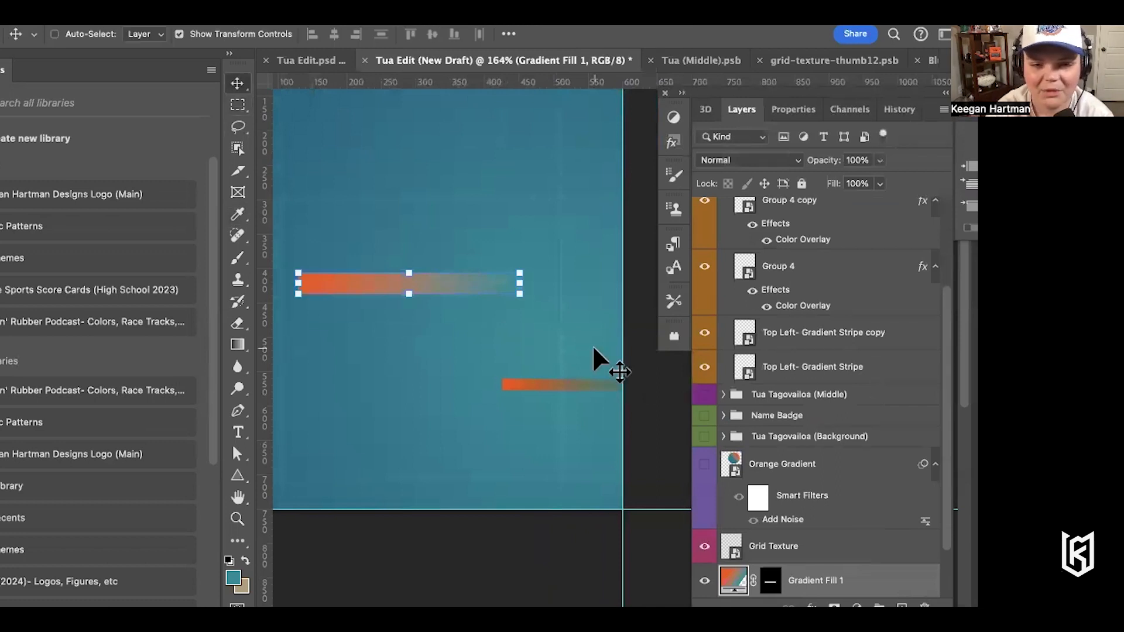
pyautogui.moveTo(521, 283); pyautogui.dragTo(576, 294)
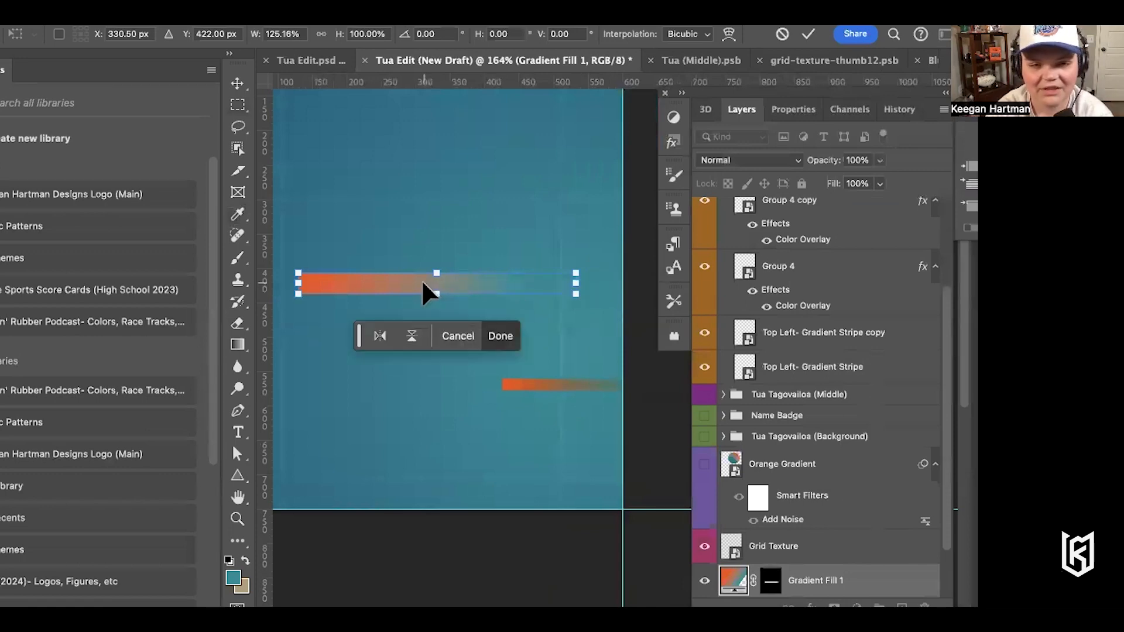
pyautogui.moveTo(414, 289); pyautogui.dragTo(521, 390)
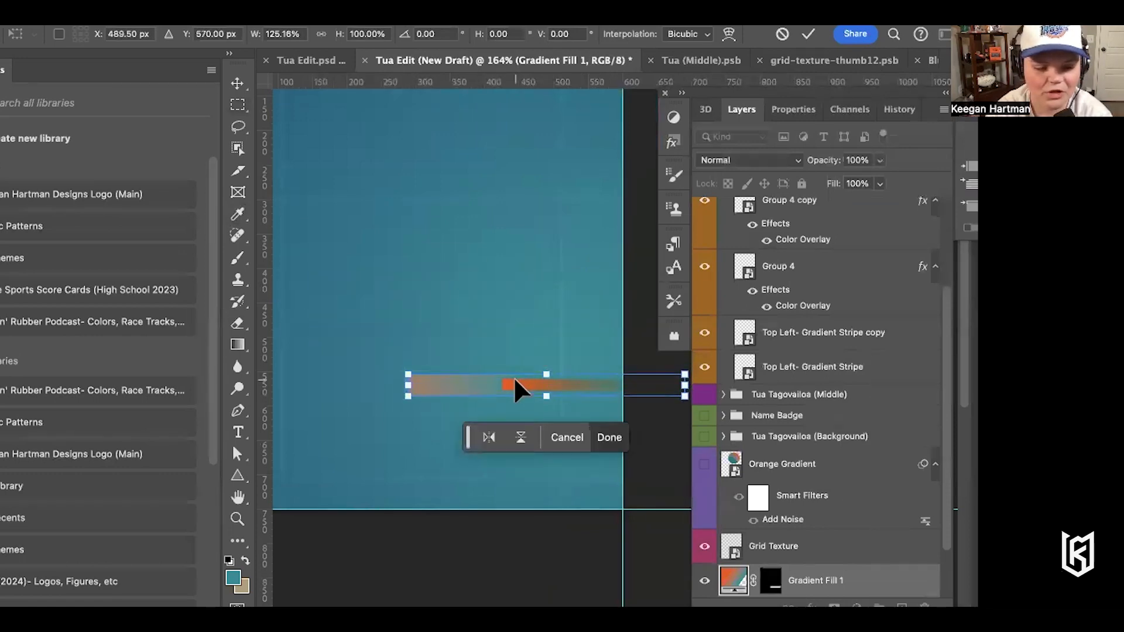
# Scale the new stripe to 54.35% width and 62.50% height so it covers the existing stripe and ends at the poster's right edge
pyautogui.moveTo(406, 397); pyautogui.dragTo(573, 412)
pyautogui.press('super+equal')
pyautogui.scroll(2, 496, 401)
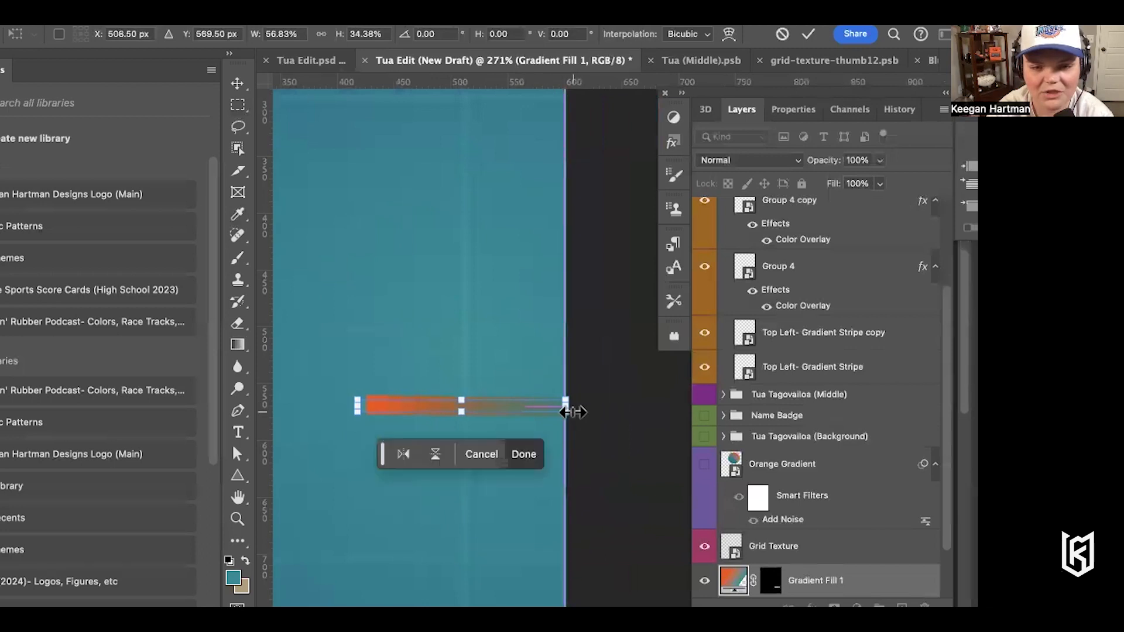
pyautogui.moveTo(352, 405); pyautogui.dragTo(365, 406)
pyautogui.moveTo(468, 398); pyautogui.dragTo(465, 425)
pyautogui.scroll(2, 421, 419)
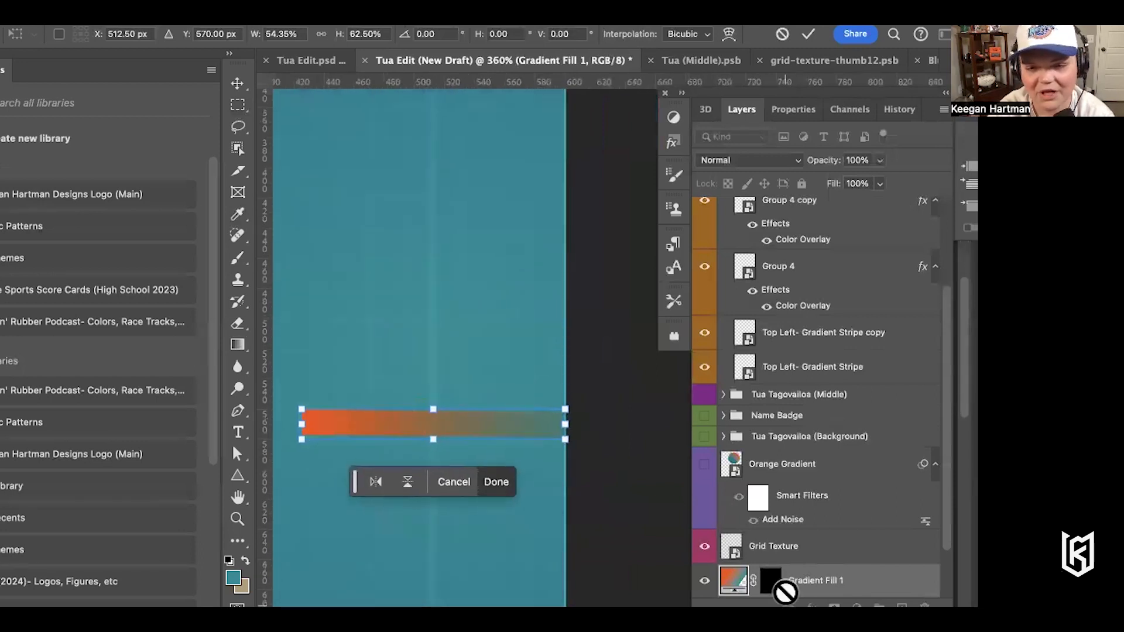
# Commit the stripe's transform and hide the Top Left- Gradient Stripe copy layer to view the new stripe alone
pyautogui.click(704, 332)
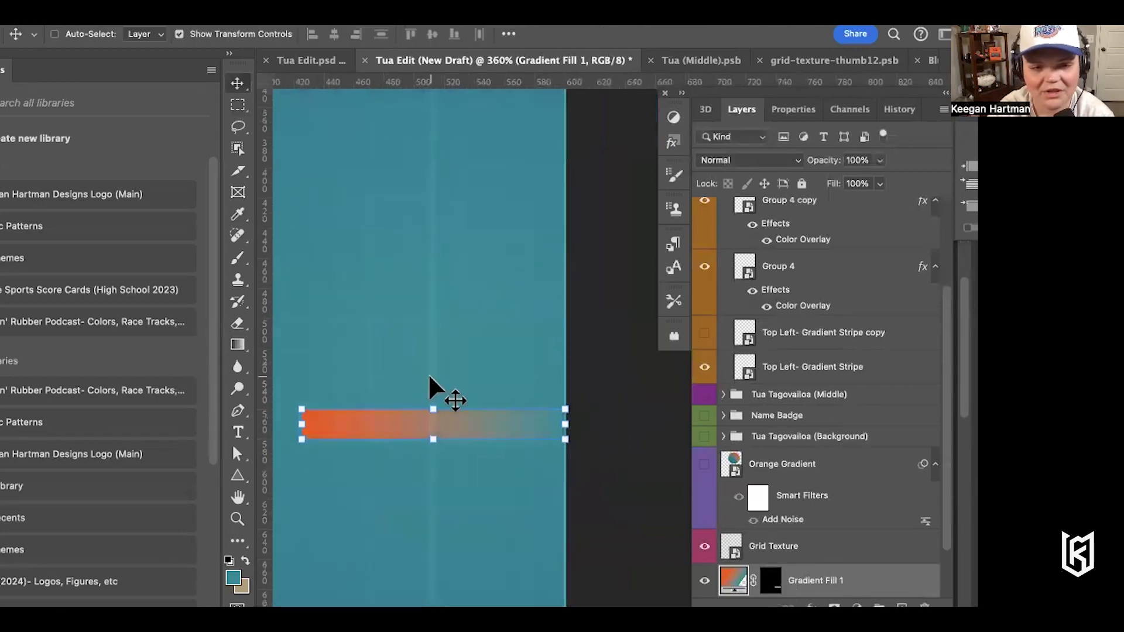
pyautogui.scroll(2, 430, 376)
pyautogui.scroll(-4, 430, 377)
pyautogui.hscroll(-3, 429, 377)
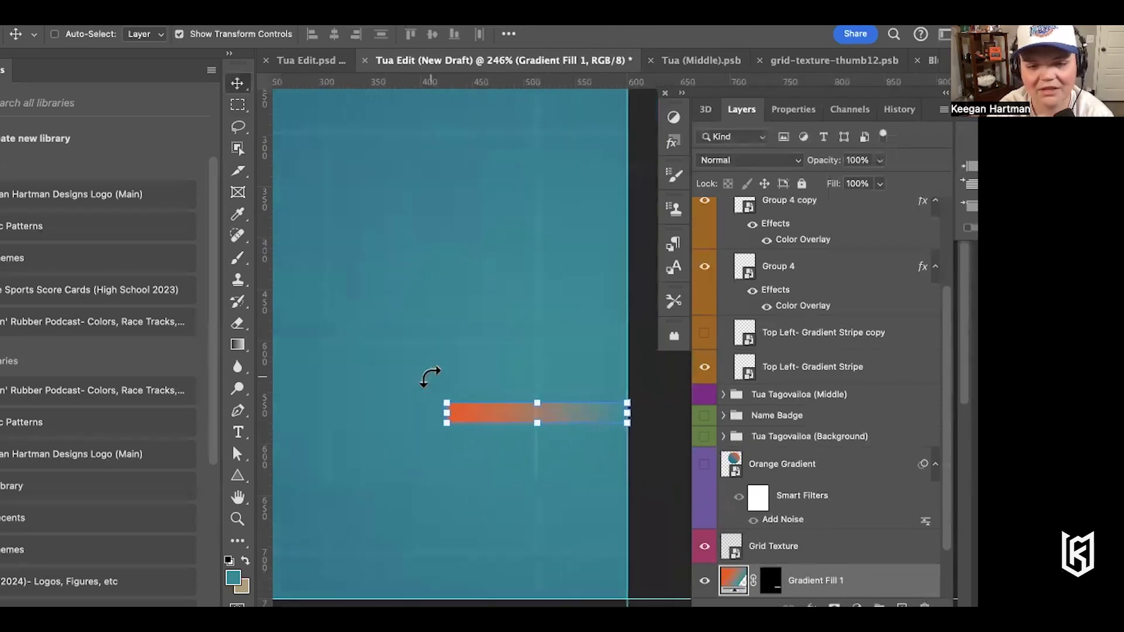
pyautogui.scroll(-3, 430, 376)
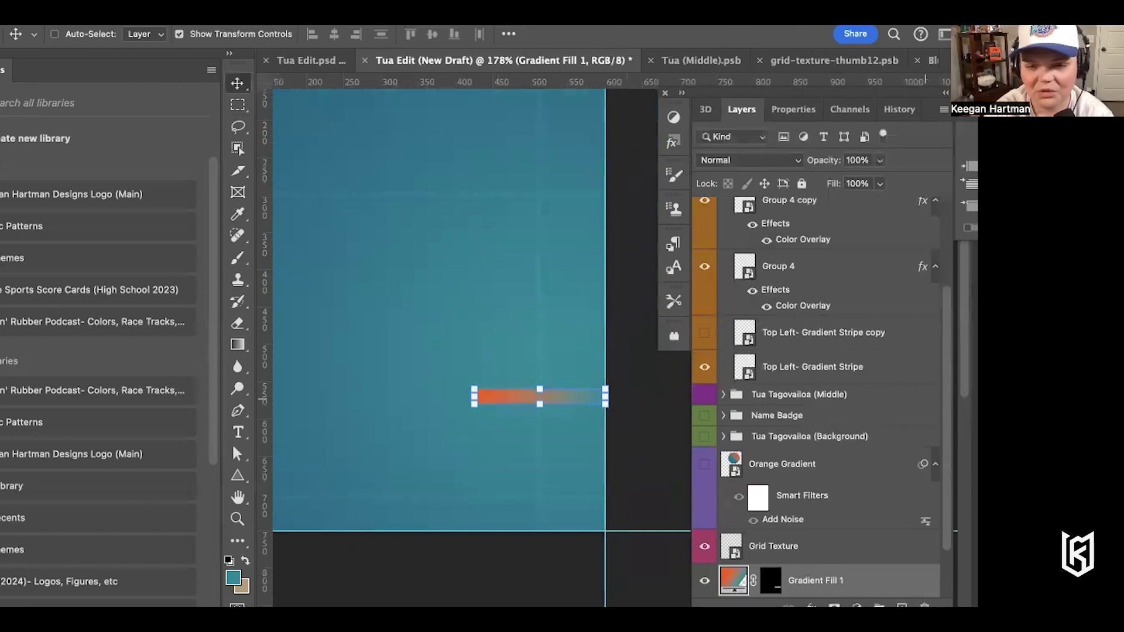
# Duplicate the Gradient Fill 1 layer under the name "(Left-Top) Corner Gradient Fill"
pyautogui.rightClick(809, 586)
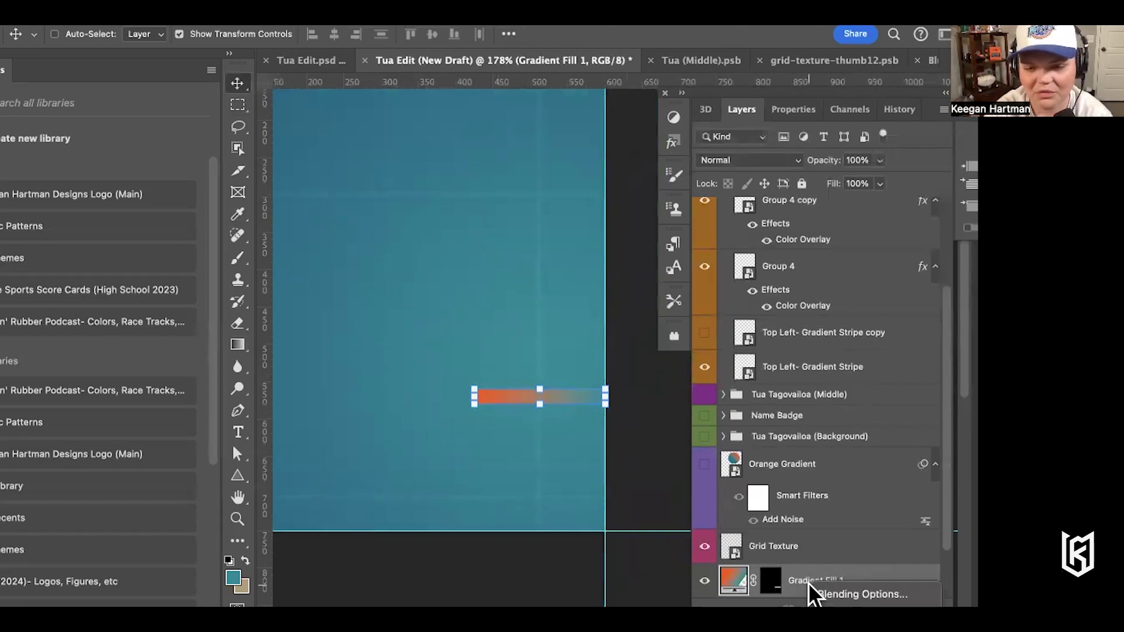
pyautogui.click(872, 569)
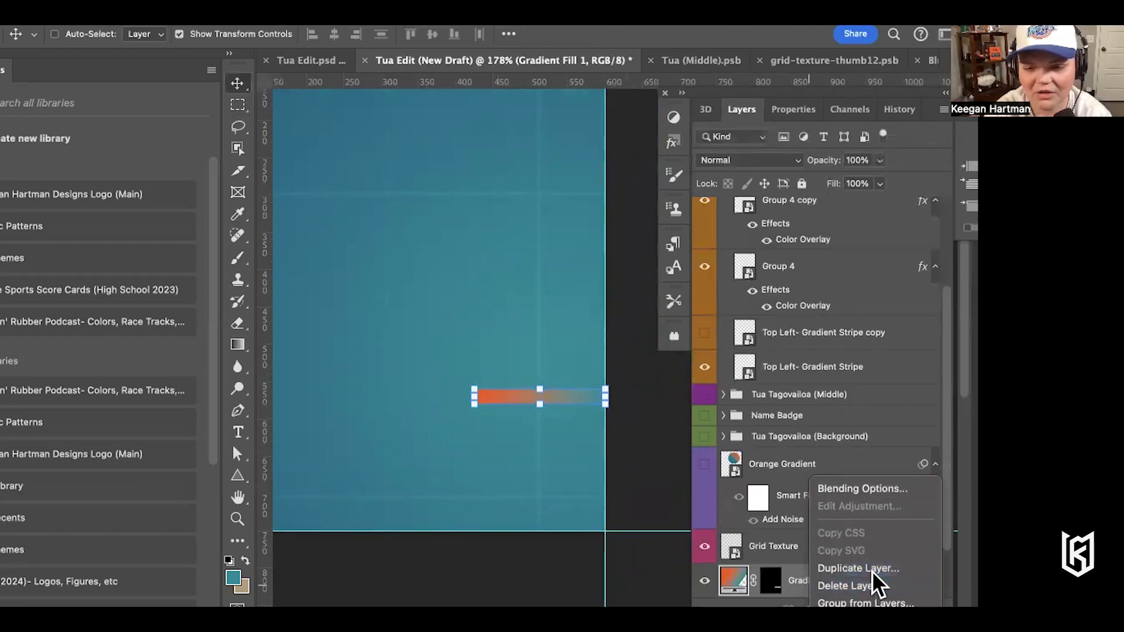
pyautogui.press('BackSpace')
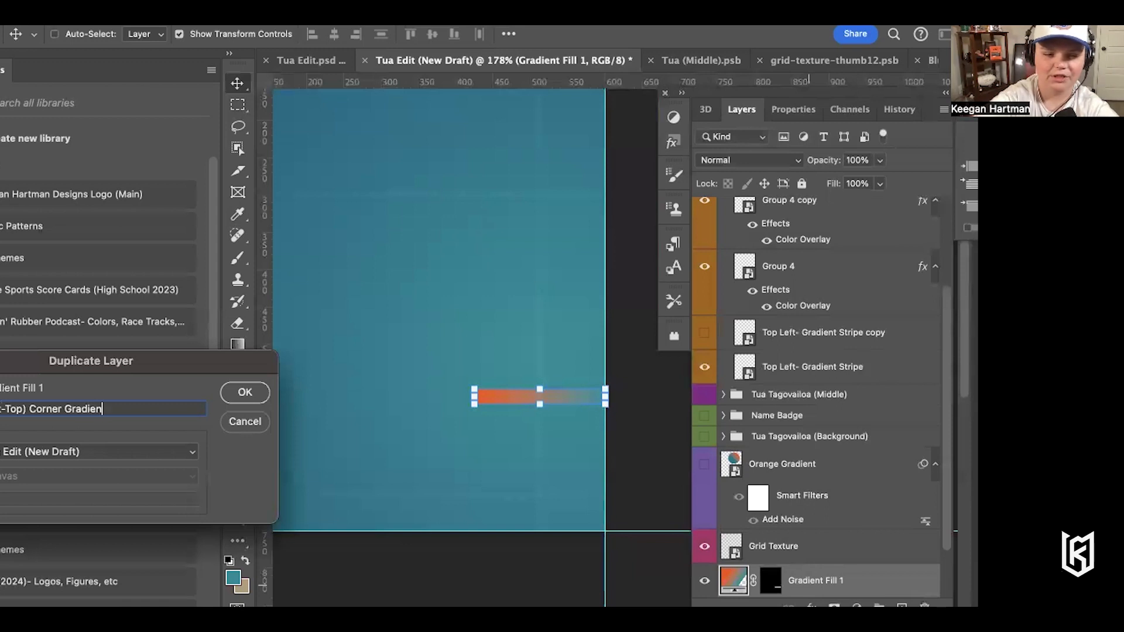
pyautogui.press('BackSpace')
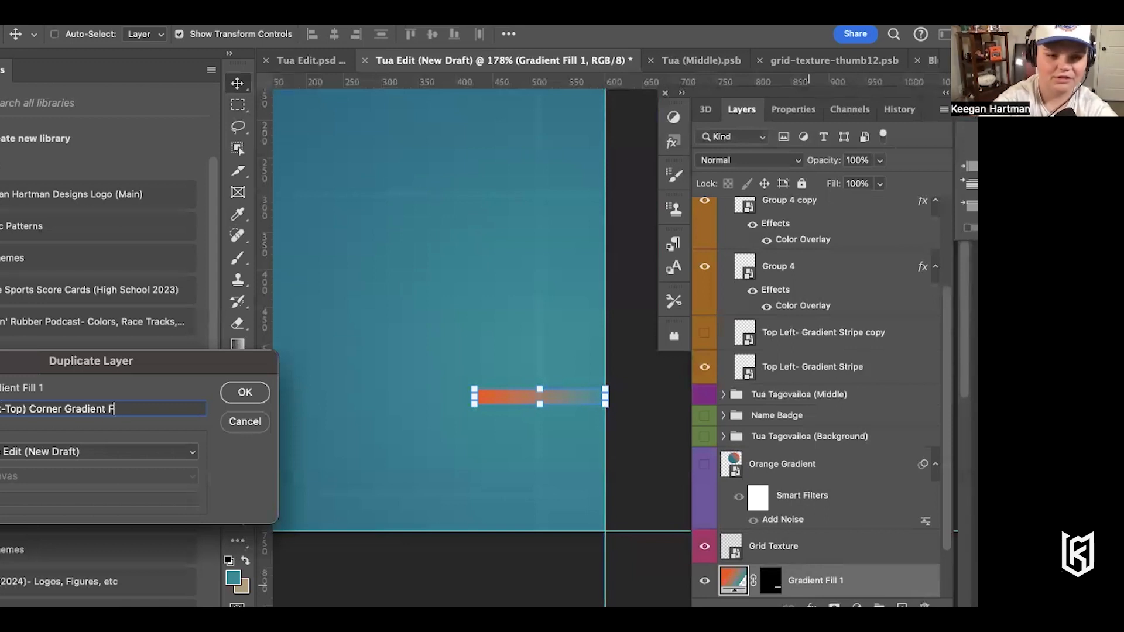
pyautogui.write('ill')
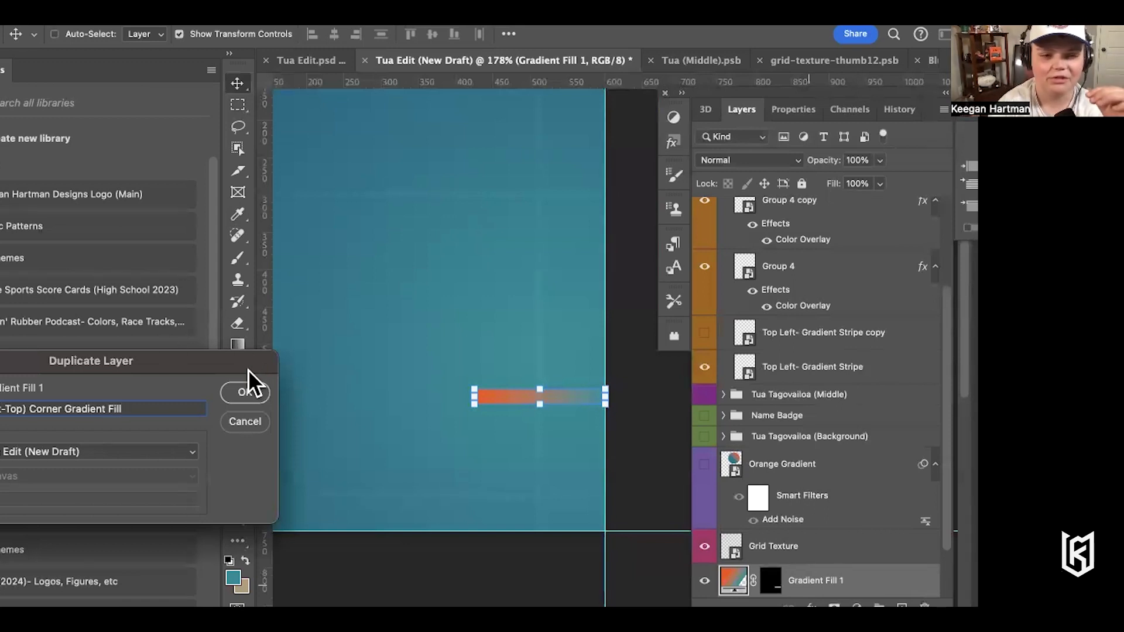
pyautogui.click(245, 393)
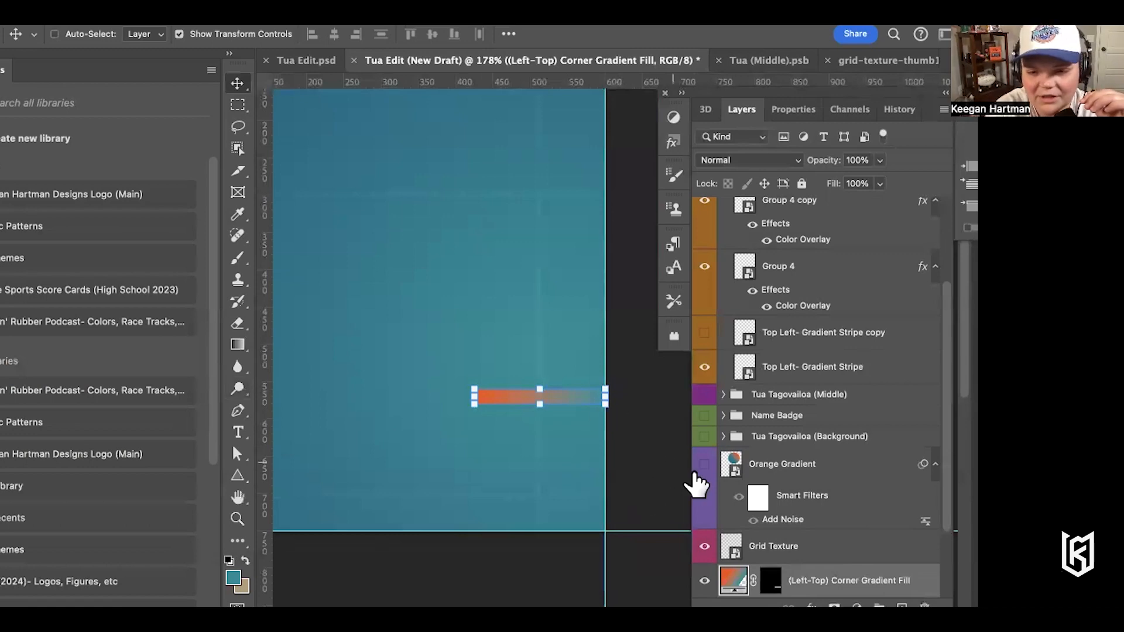
# Rotate the duplicated stripe by about -90.38° so it stands vertically
pyautogui.scroll(-3, 776, 497)
pyautogui.hotkey('ctrl', 't')
pyautogui.moveTo(615, 401); pyautogui.dragTo(549, 326)
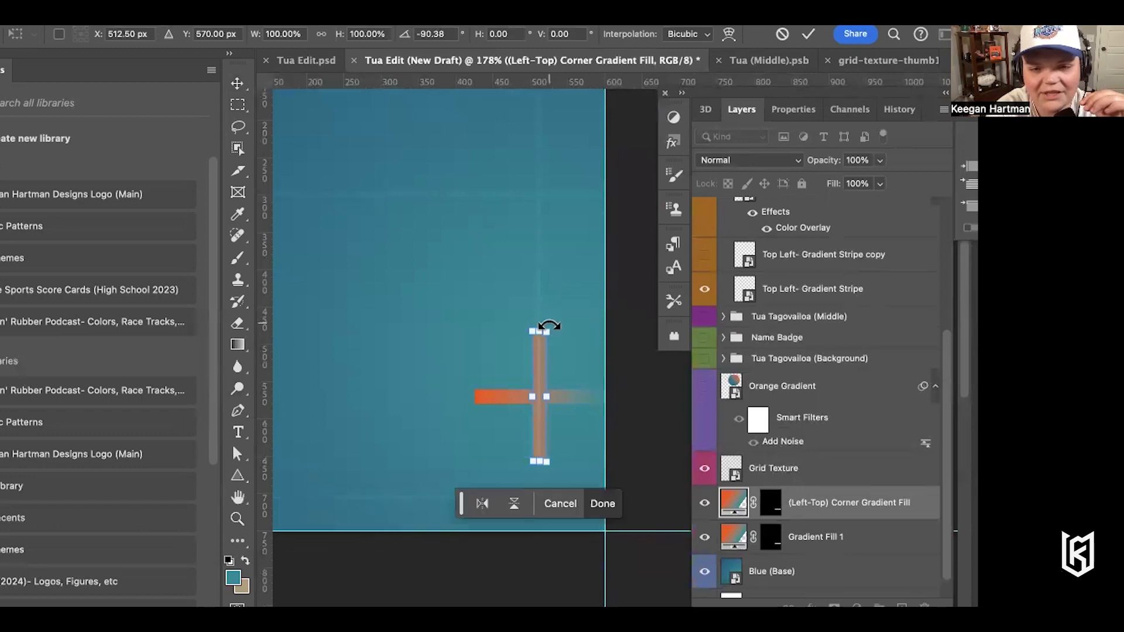
# Place the vertical stripe over the existing orange stripe in the poster's upper-left corner and commit the transform
pyautogui.moveTo(540, 373); pyautogui.dragTo(375, 223)
pyautogui.scroll(5, 375, 224)
pyautogui.hscroll(-4, 375, 223)
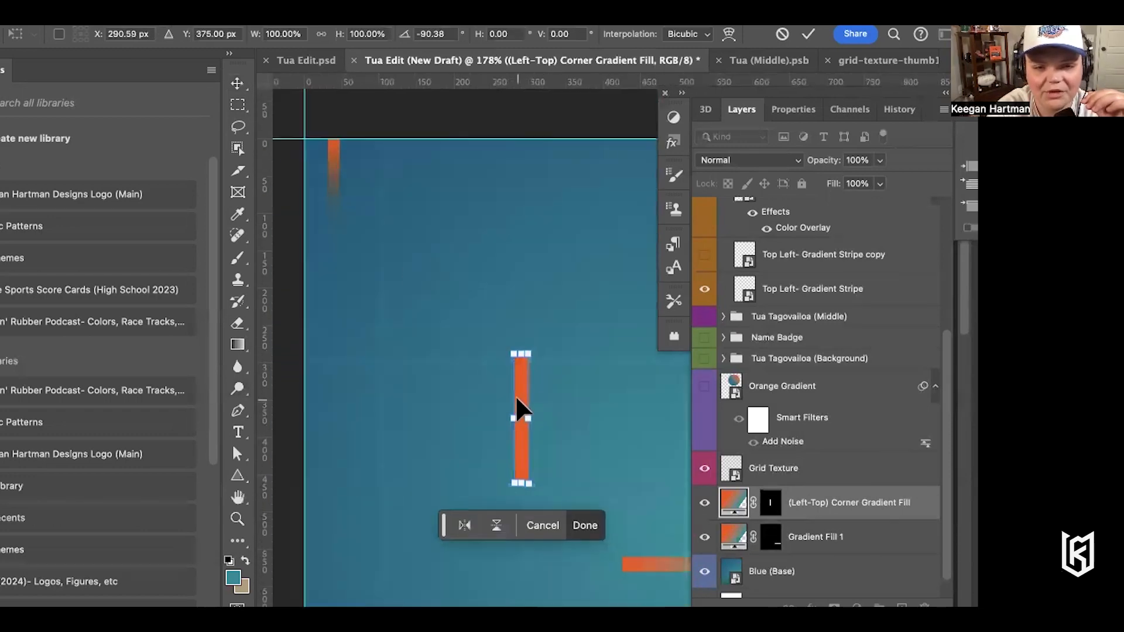
pyautogui.moveTo(519, 392); pyautogui.dragTo(335, 145)
pyautogui.moveTo(373, 103); pyautogui.dragTo(268, 265)
pyautogui.press('Return')
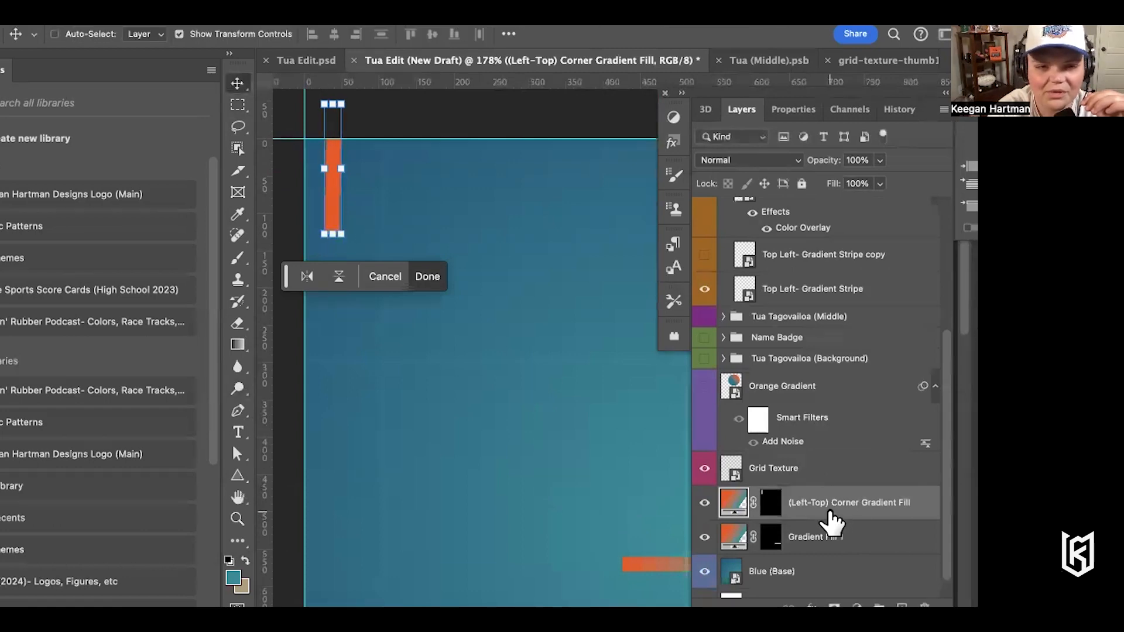
pyautogui.scroll(5, 333, 251)
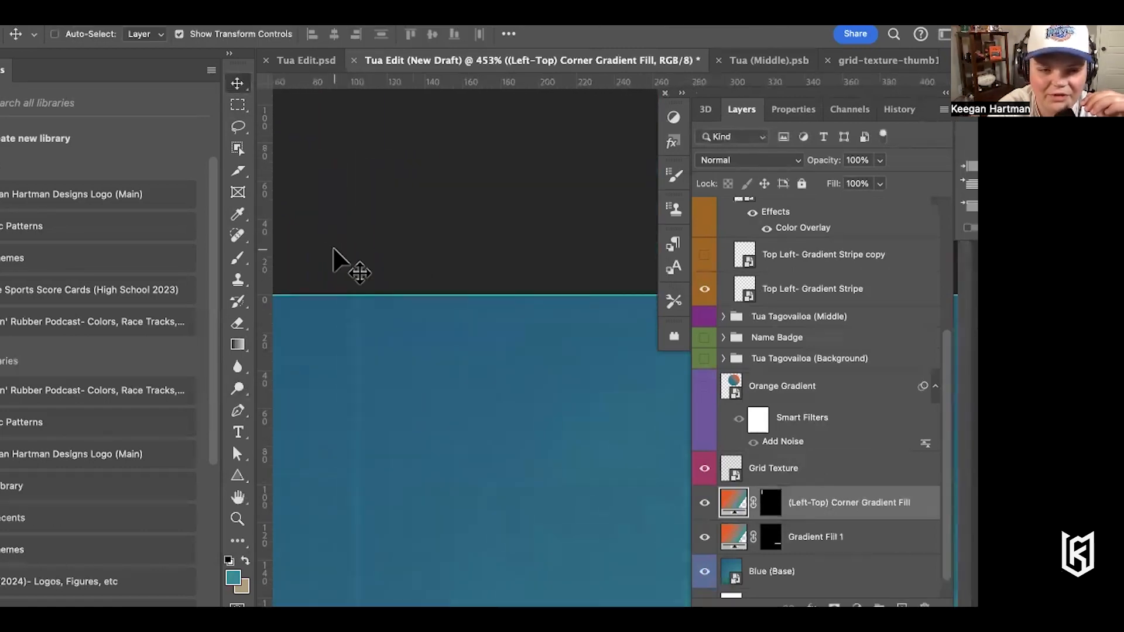
# Set the angle of the (Left-Top) Corner Gradient Fill's gradient to about -89.96° so the colors run down the stripe
pyautogui.hscroll(-5, 333, 246)
pyautogui.press('super+plus')
pyautogui.press('super+plus')
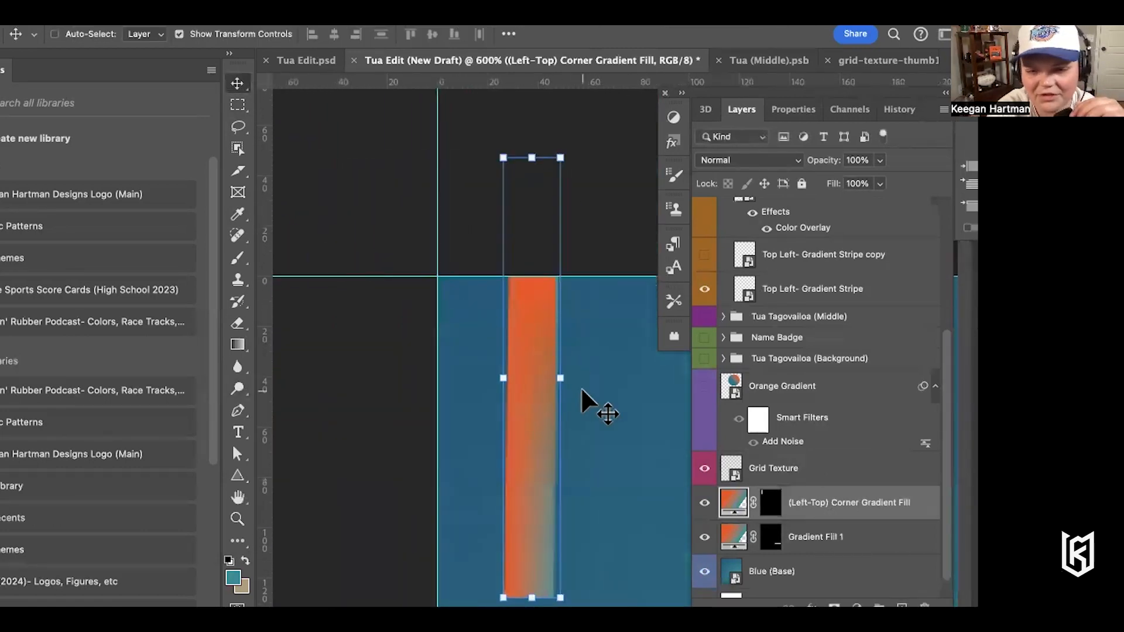
pyautogui.doubleClick(733, 502)
pyautogui.moveTo(642, 417); pyautogui.dragTo(629, 434)
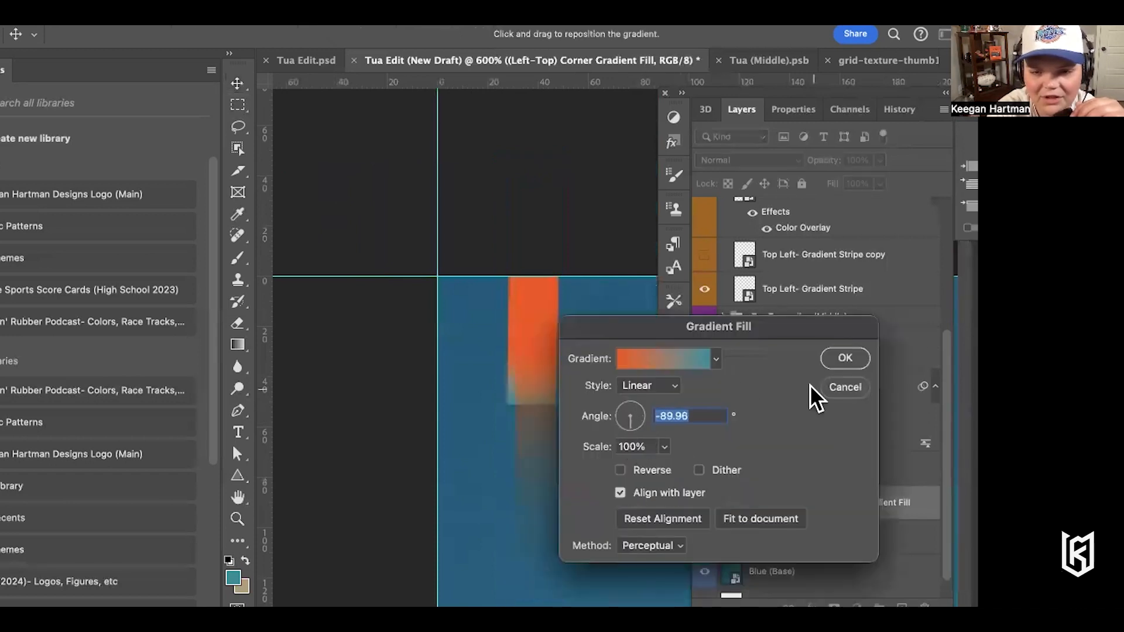
pyautogui.click(821, 358)
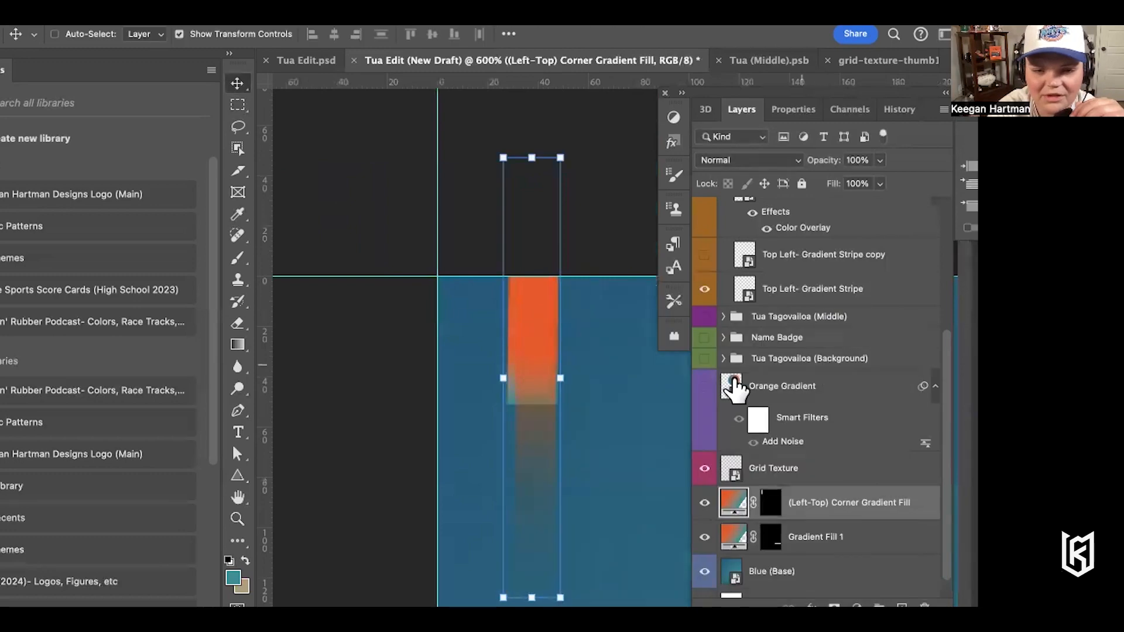
# Move the vertical gradient stripe down so its top edge meets the top edge of the canvas
pyautogui.scroll(5, 530, 402)
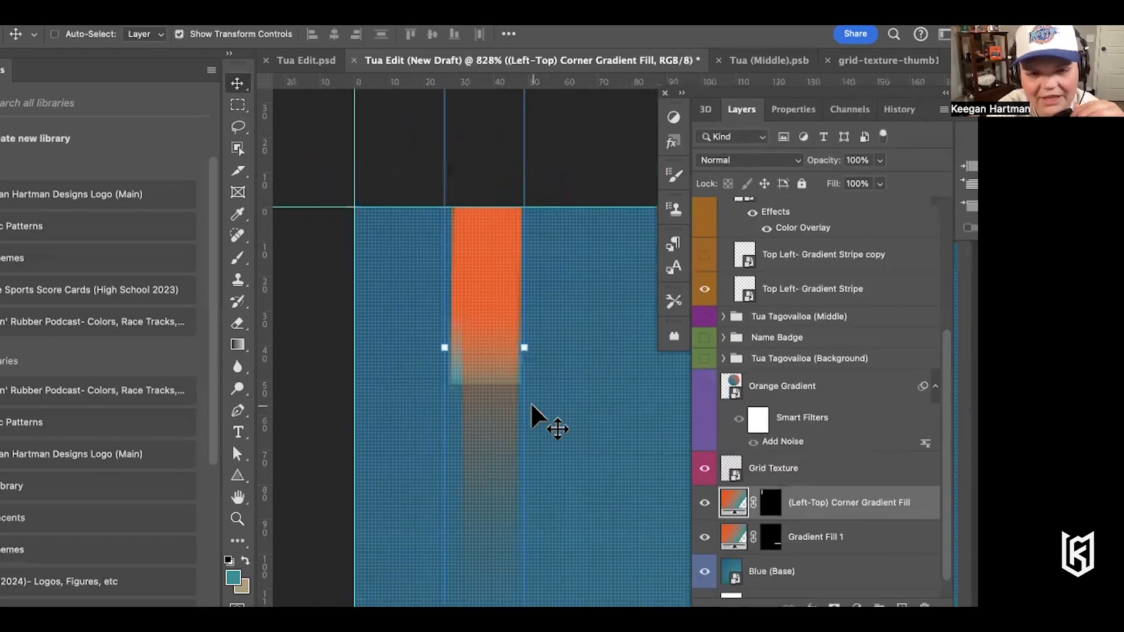
pyautogui.scroll(2, 502, 356)
pyautogui.moveTo(457, 347); pyautogui.dragTo(455, 544)
pyautogui.scroll(-2, 454, 545)
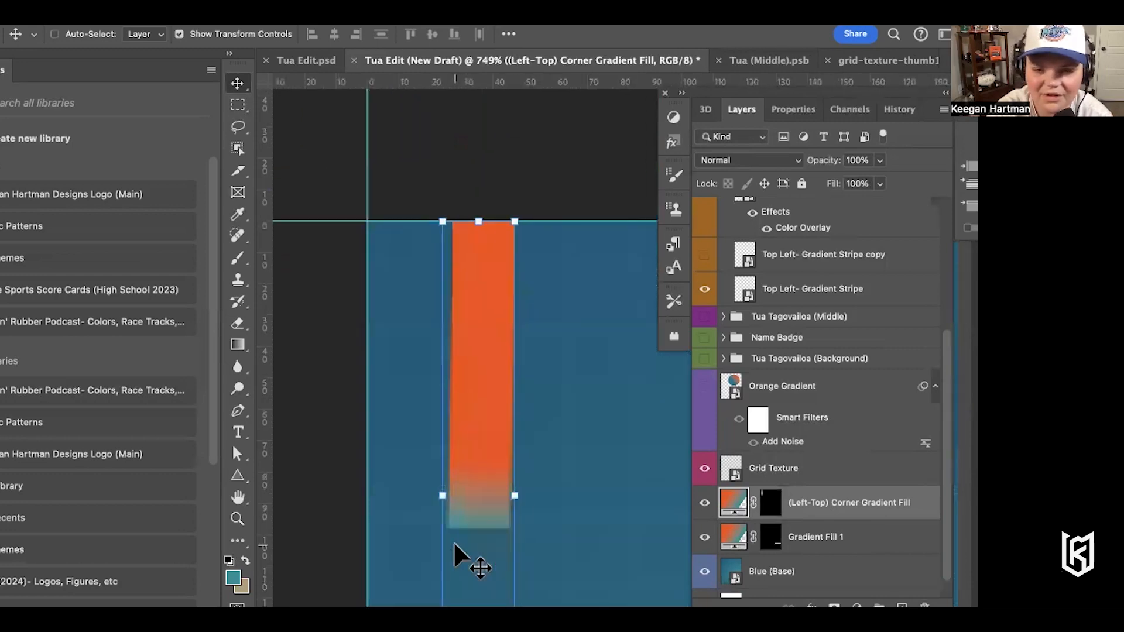
# Edit the corner stripe's gradient to have teal color stops at locations 62 and 94
pyautogui.doubleClick(732, 502)
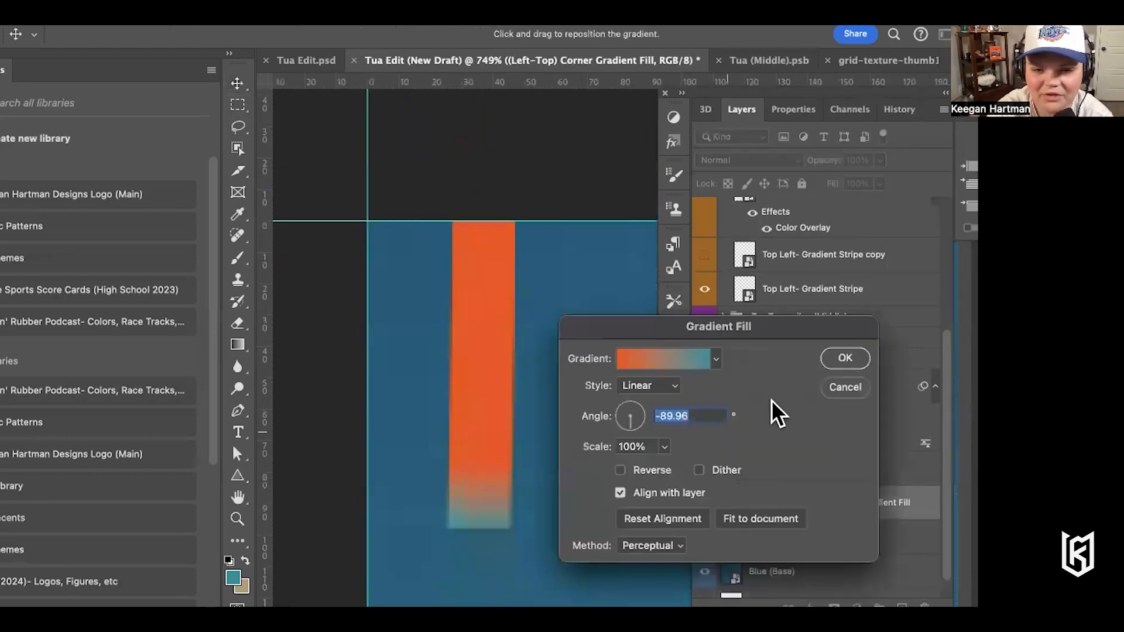
pyautogui.click(700, 362)
pyautogui.click(896, 454)
pyautogui.moveTo(892, 452); pyautogui.dragTo(830, 449)
pyautogui.click(937, 452)
pyautogui.click(828, 454)
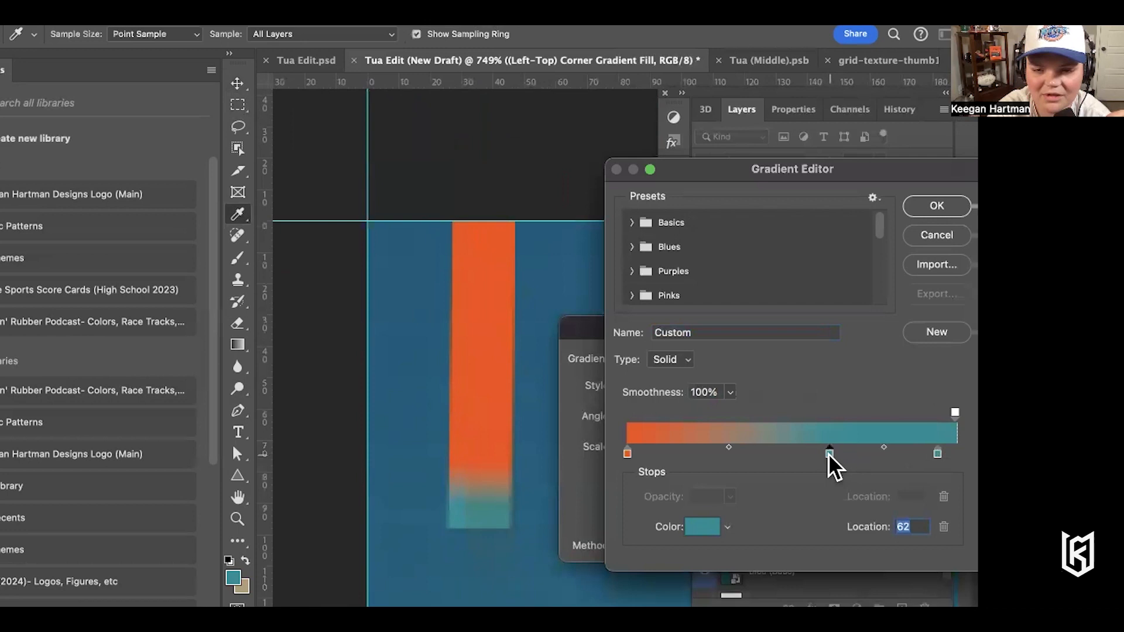
# Recolor both teal gradient stops with blues sampled from the poster background beside the stripe
pyautogui.click(705, 528)
pyautogui.click(410, 423)
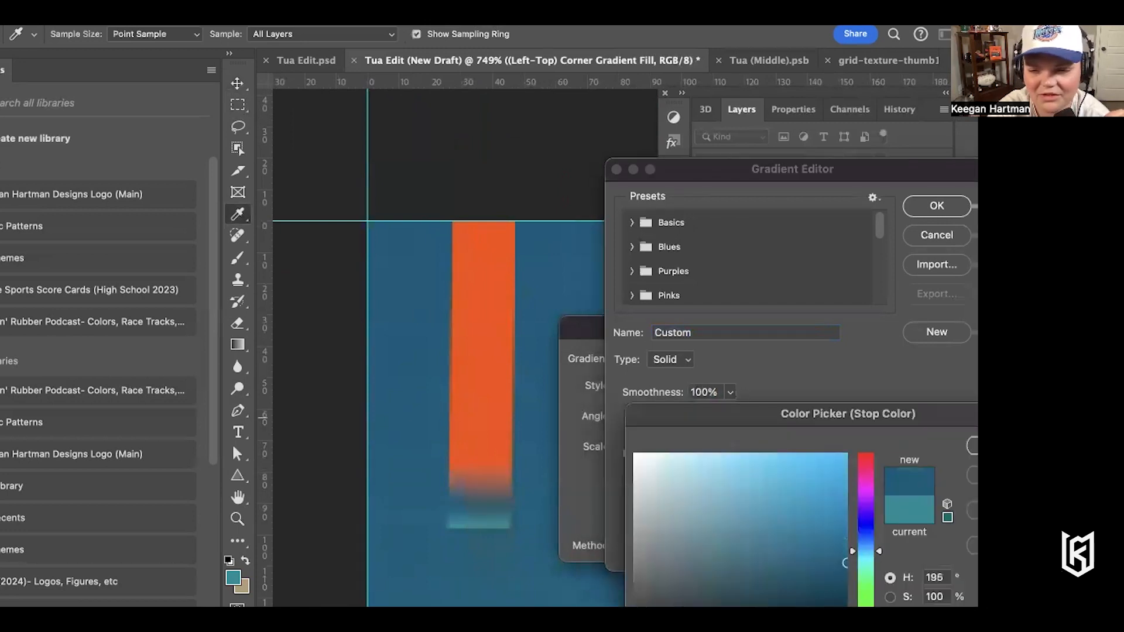
pyautogui.click(973, 446)
pyautogui.click(937, 452)
pyautogui.click(705, 527)
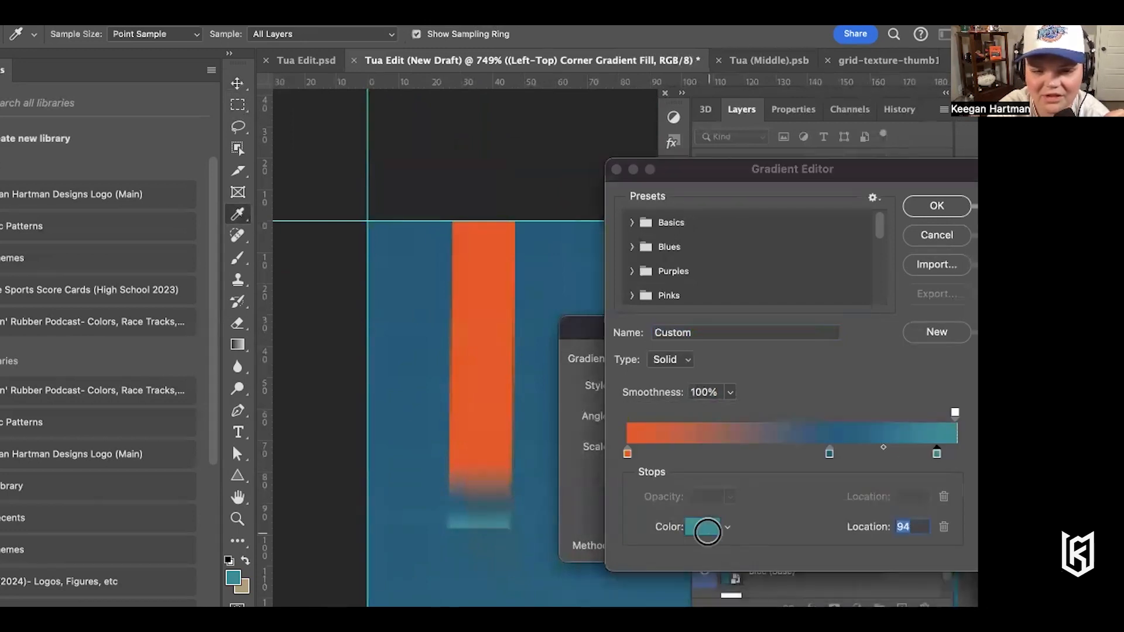
pyautogui.click(414, 534)
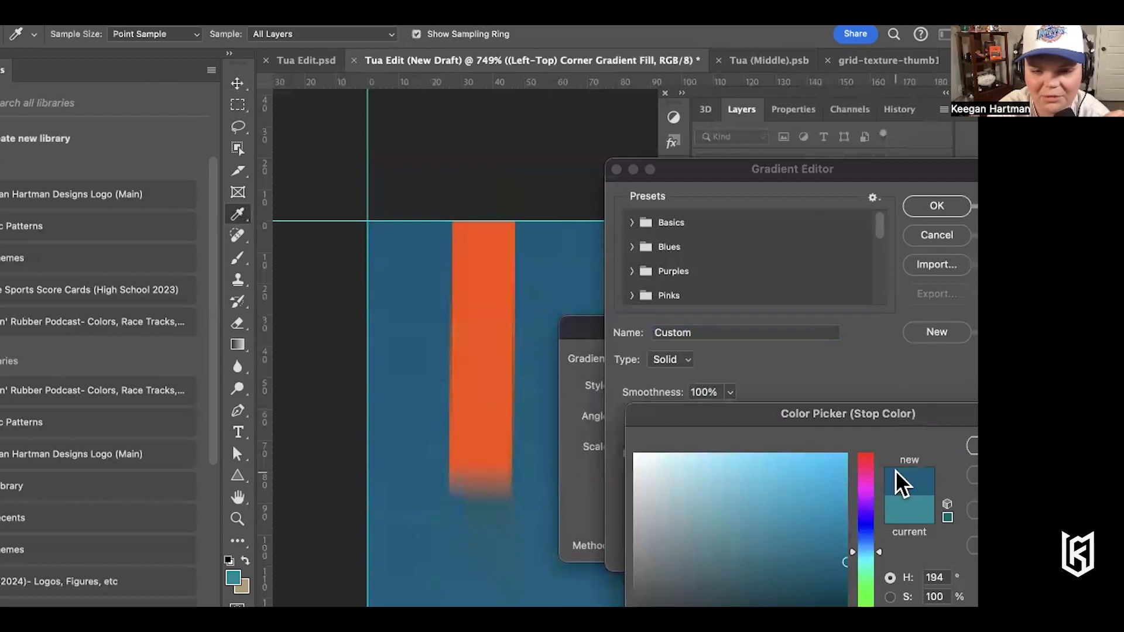
pyautogui.click(973, 446)
# Move the middle blue stop to location 60 and set the gradient fill's scale to 643%
pyautogui.click(827, 455)
pyautogui.moveTo(809, 452)
pyautogui.mouseDown()
pyautogui.moveTo(785, 452)
pyautogui.moveTo(825, 452)
pyautogui.mouseUp()
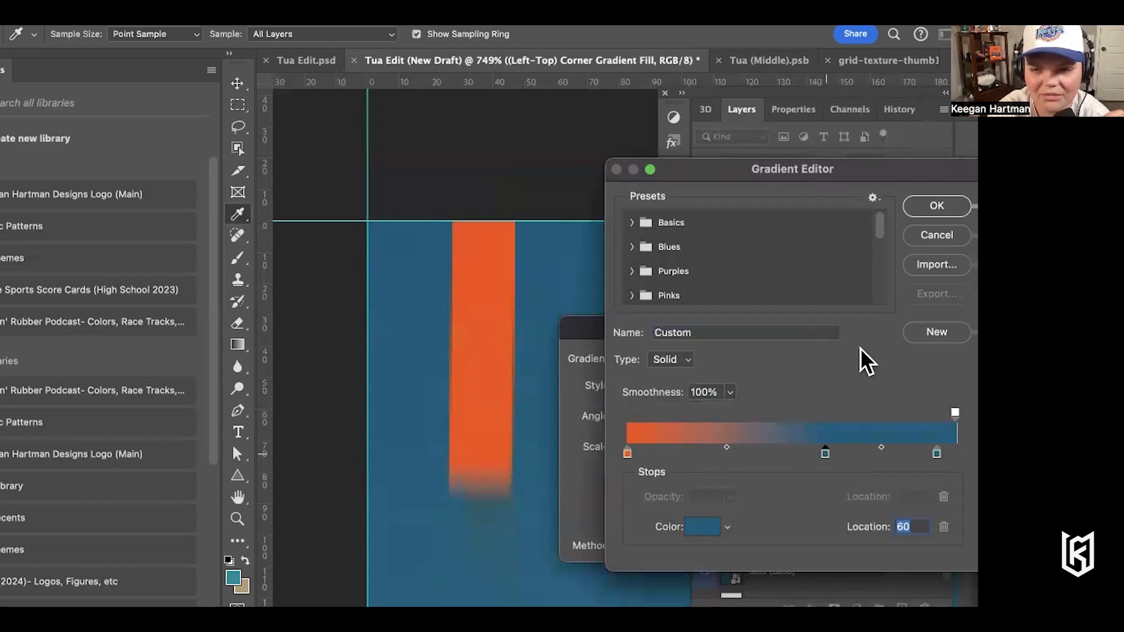
pyautogui.click(919, 202)
pyautogui.click(661, 445)
pyautogui.moveTo(663, 466); pyautogui.dragTo(690, 466)
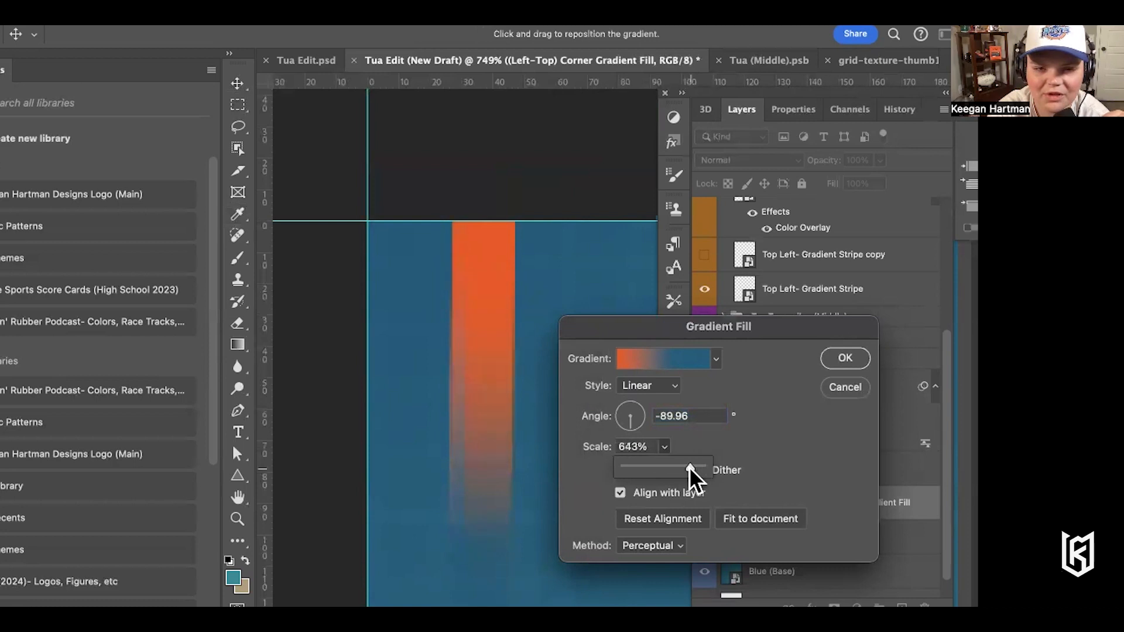
pyautogui.click(839, 358)
# Resize the corner stripe to about 73.91% width and 70.29% height, keeping it against the canvas's top edge over the original stripe
pyautogui.scroll(-5, 480, 421)
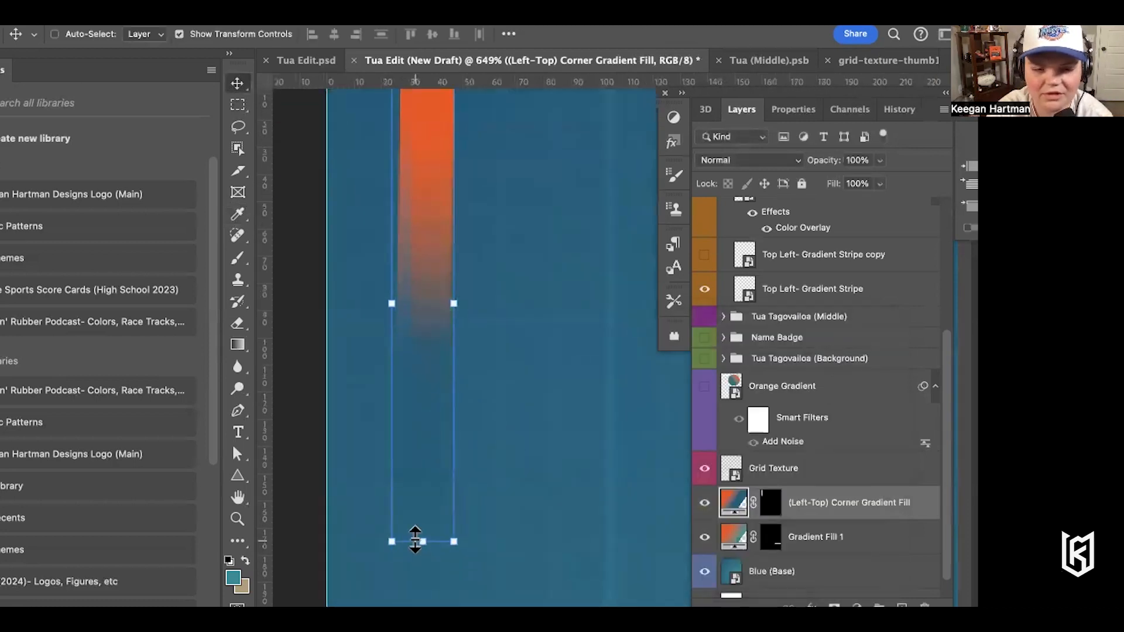
pyautogui.click(420, 541)
pyautogui.moveTo(420, 541); pyautogui.dragTo(427, 487)
pyautogui.scroll(5, 427, 490)
pyautogui.moveTo(448, 330); pyautogui.dragTo(449, 268)
pyautogui.scroll(-2, 451, 268)
pyautogui.moveTo(487, 502); pyautogui.dragTo(488, 492)
pyautogui.moveTo(485, 308); pyautogui.dragTo(485, 293)
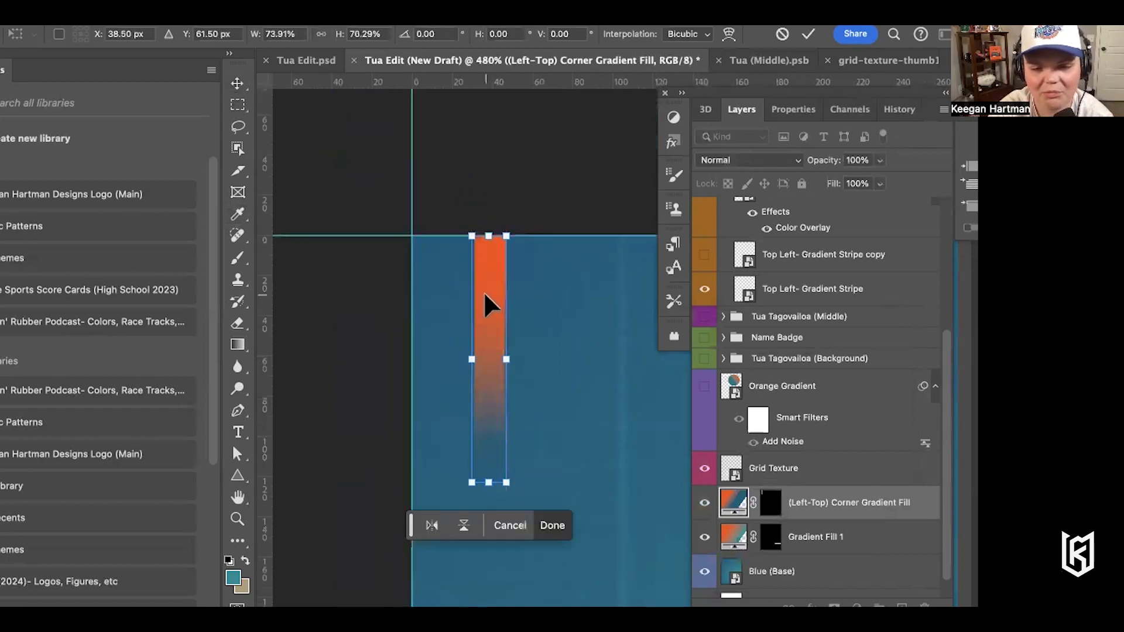
# Commit the stripe's transform and hide the (Left-Top) Corner Gradient Fill and Gradient Fill 1 layers
pyautogui.scroll(-2, 614, 350)
pyautogui.scroll(5, 802, 520)
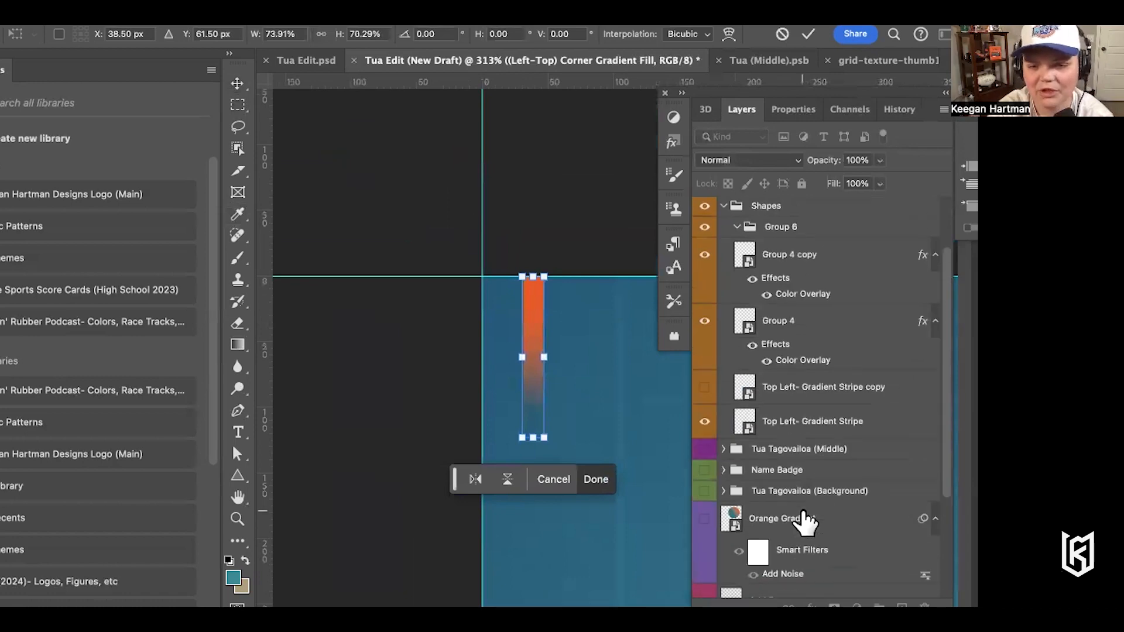
pyautogui.scroll(-6, 806, 519)
pyautogui.click(704, 478)
pyautogui.click(705, 512)
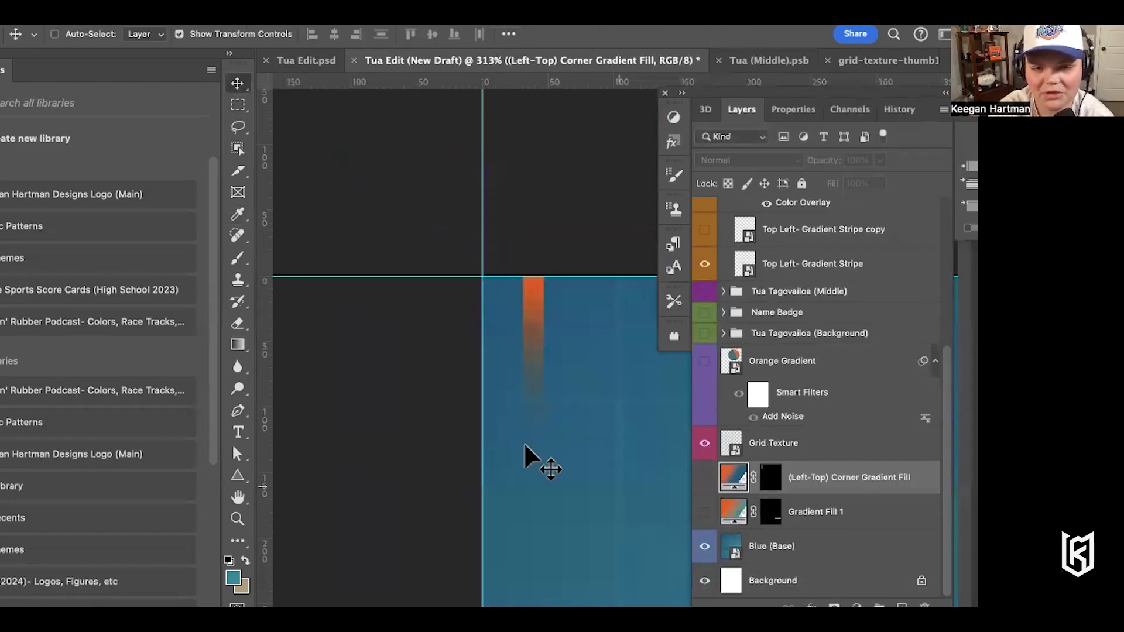
# Show the Top Left- Gradient Stripe copy layer to bring back the original horizontal stripe
pyautogui.scroll(-3, 511, 428)
pyautogui.scroll(-4, 510, 427)
pyautogui.scroll(-3, 511, 428)
pyautogui.hscroll(3, 510, 427)
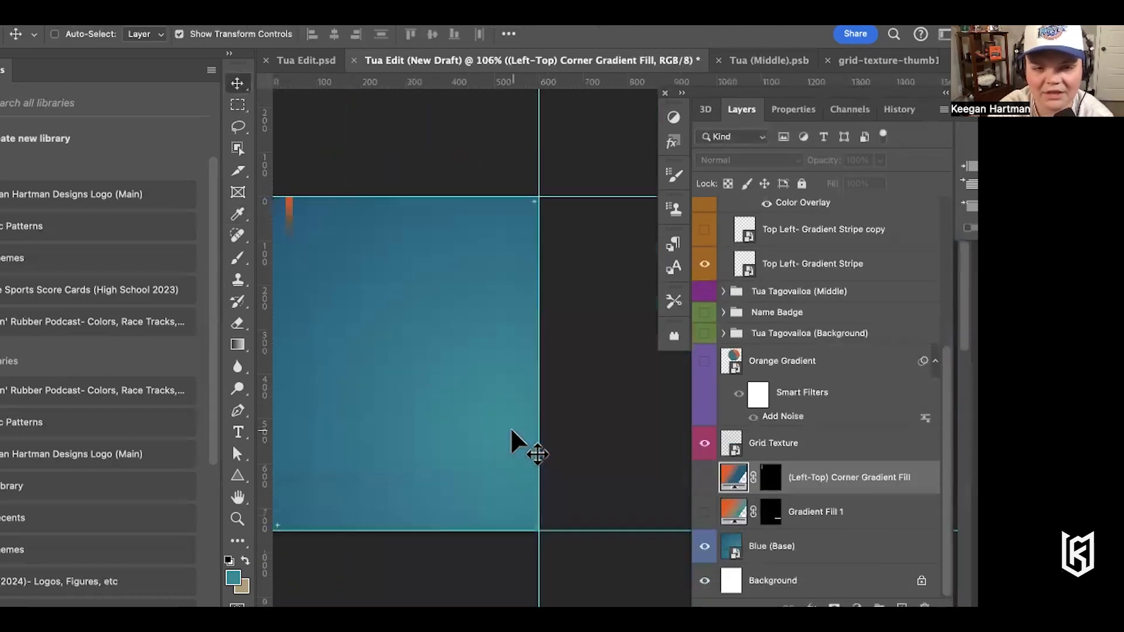
pyautogui.click(704, 229)
# Examine the small crosshair mark in the poster's upper-right corner
pyautogui.hscroll(-3, 480, 348)
pyautogui.hscroll(2, 471, 342)
pyautogui.scroll(3, 472, 342)
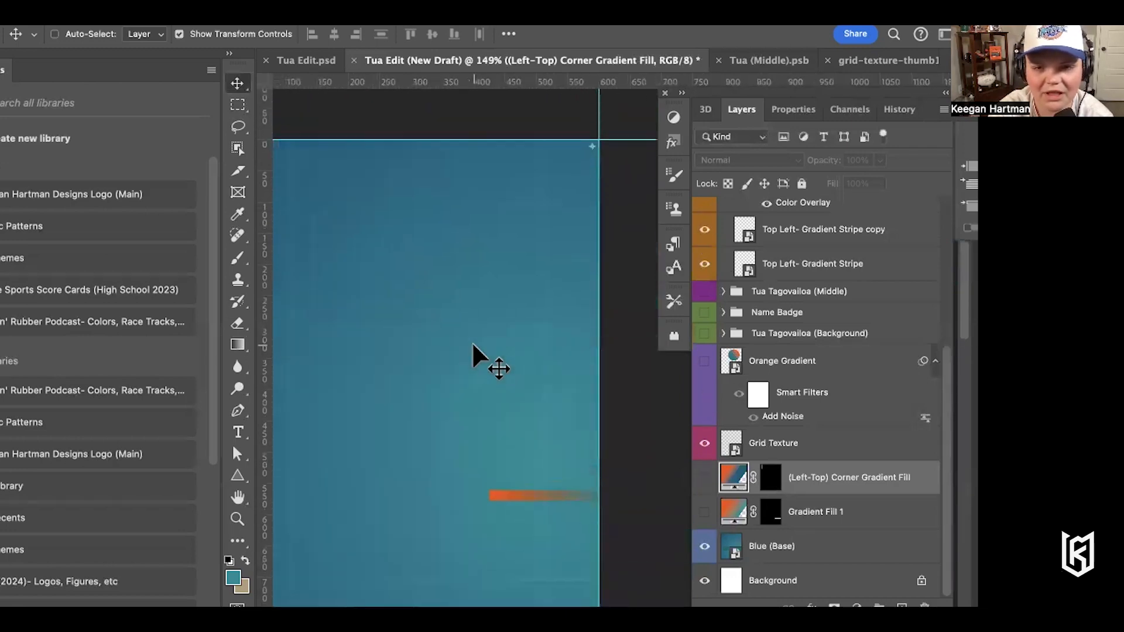
pyautogui.scroll(3, 472, 341)
pyautogui.scroll(5, 472, 341)
pyautogui.scroll(3, 471, 342)
pyautogui.scroll(5, 471, 342)
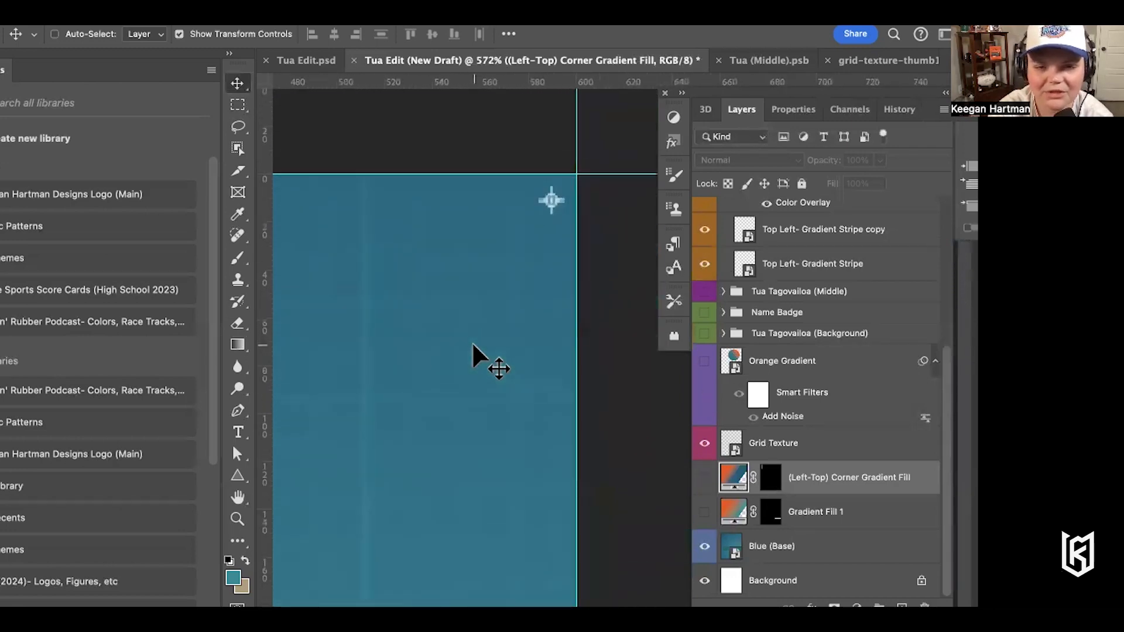
pyautogui.scroll(1, 472, 344)
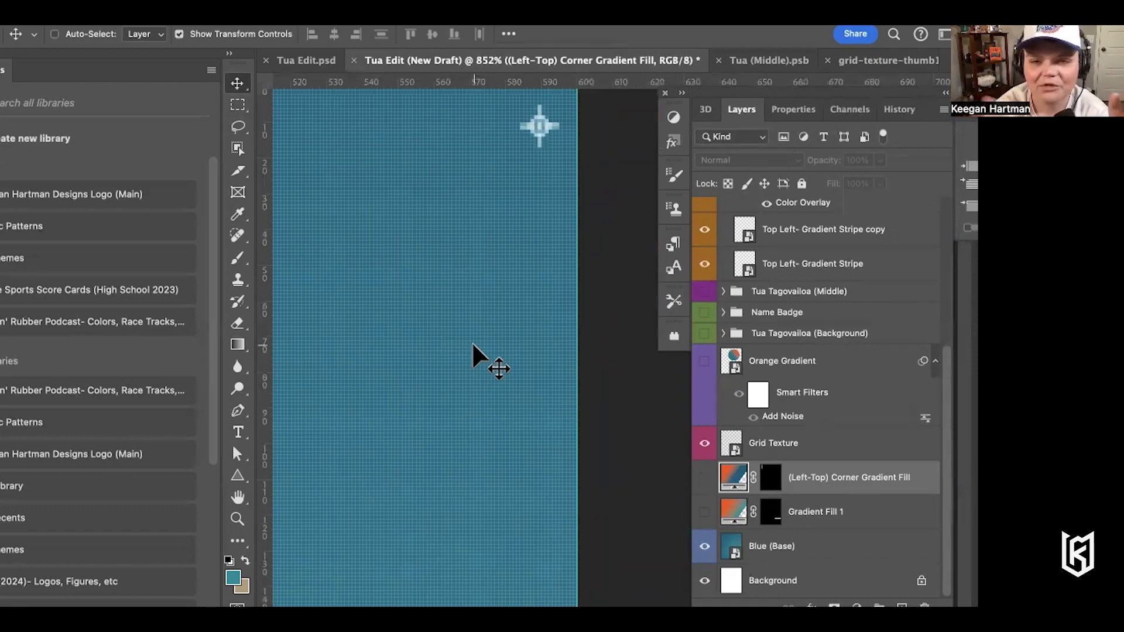
pyautogui.scroll(-3, 549, 147)
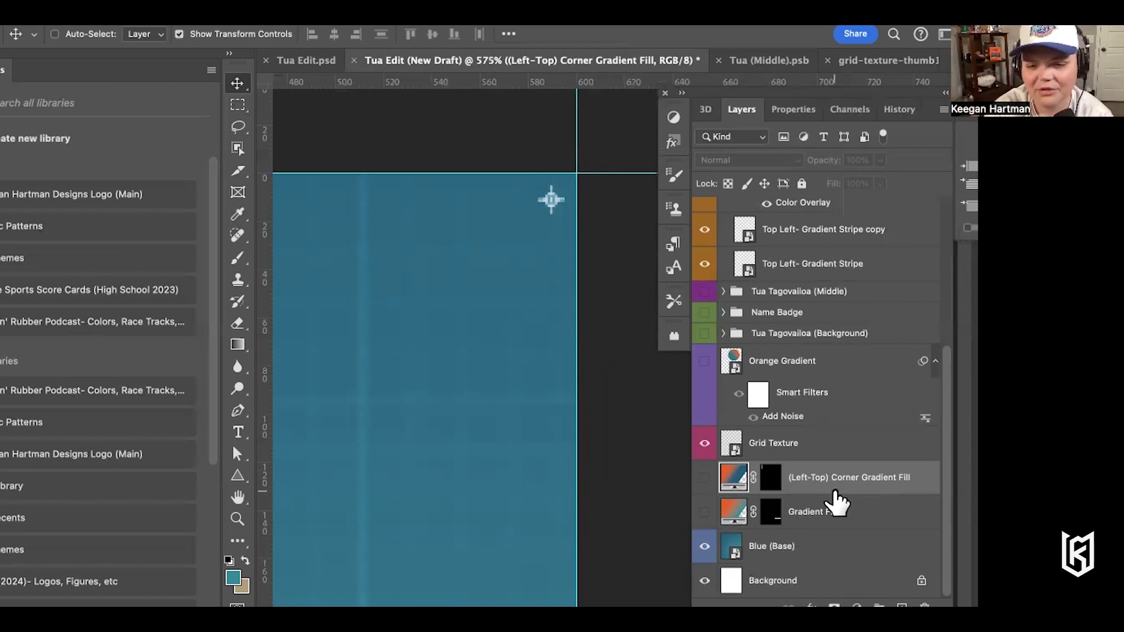
# Show the Orange Gradient circle layer in the Tua Edit (New Draft) document
pyautogui.click(746, 57)
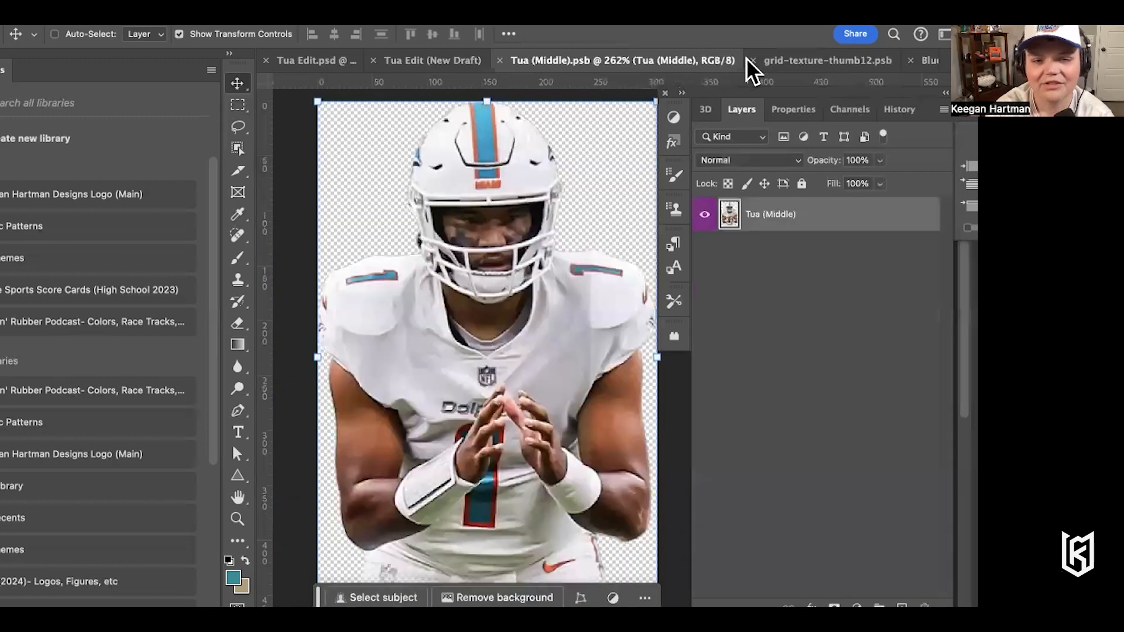
pyautogui.click(420, 60)
pyautogui.scroll(-5, 493, 321)
pyautogui.scroll(-3, 495, 325)
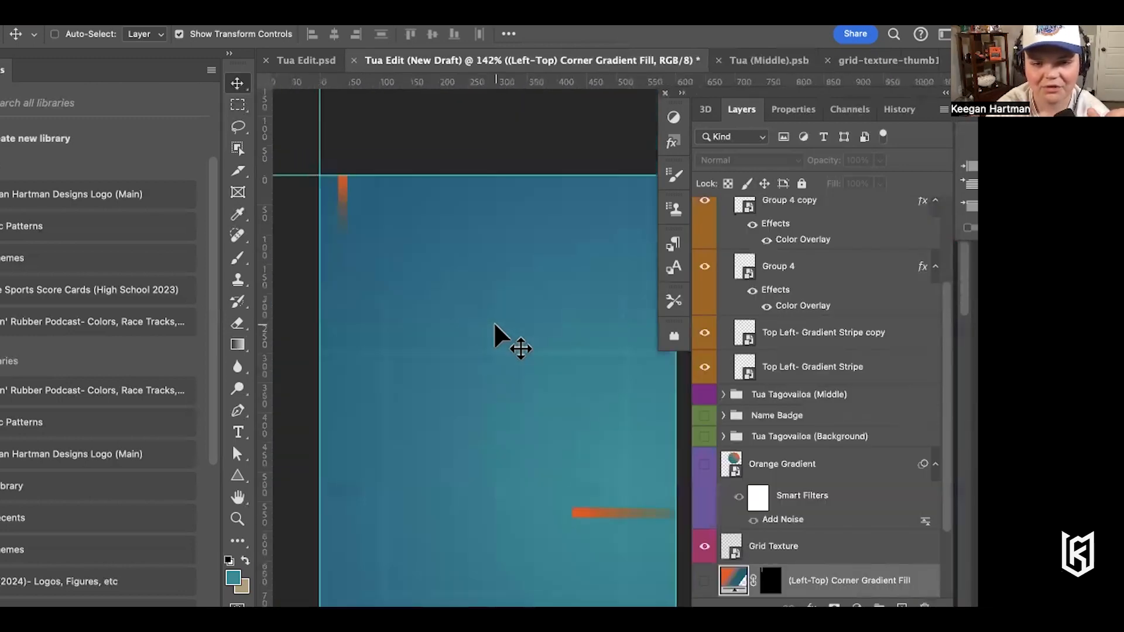
pyautogui.scroll(-2, 813, 503)
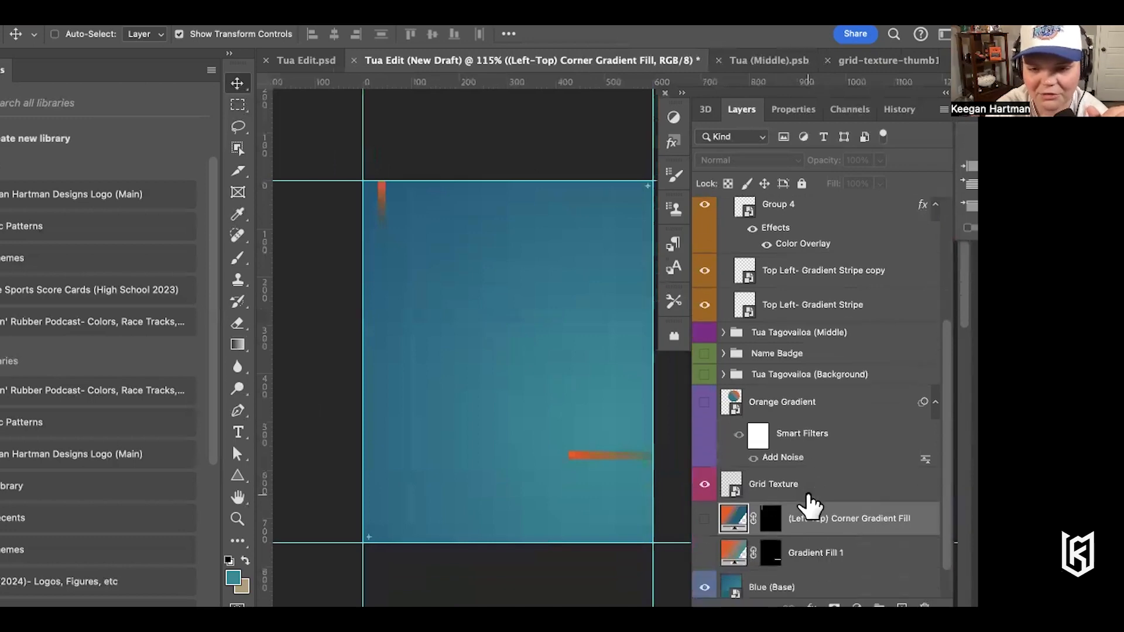
pyautogui.click(704, 403)
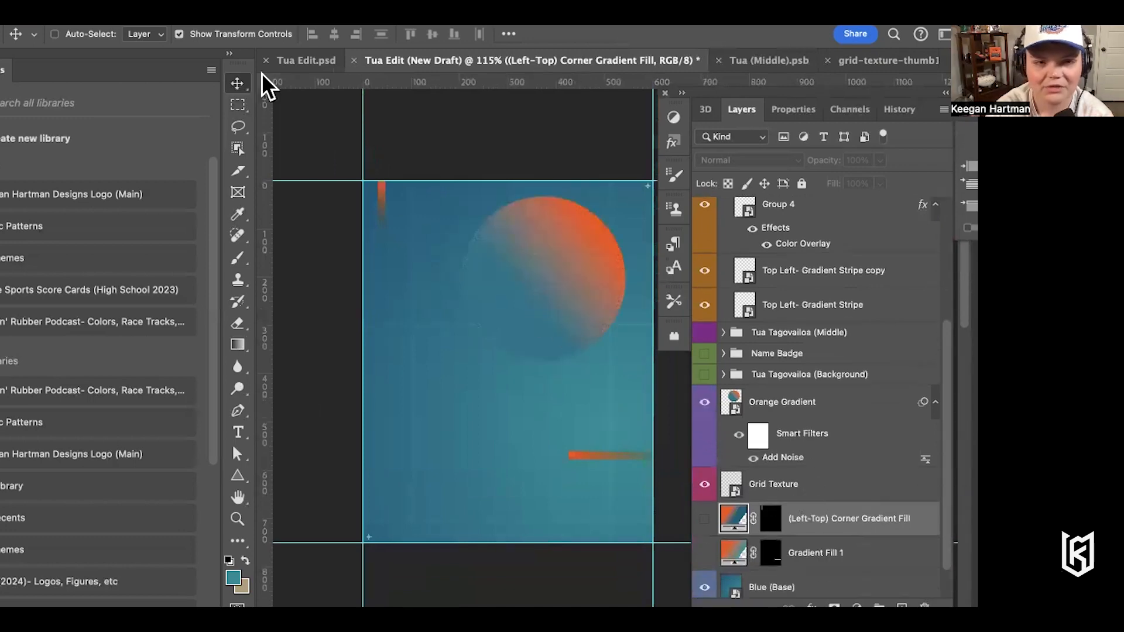
# Review the finished poster in Tua Edit.psd, and return to the Tua Edit (New Draft) document
pyautogui.click(304, 61)
pyautogui.scroll(-4, 514, 271)
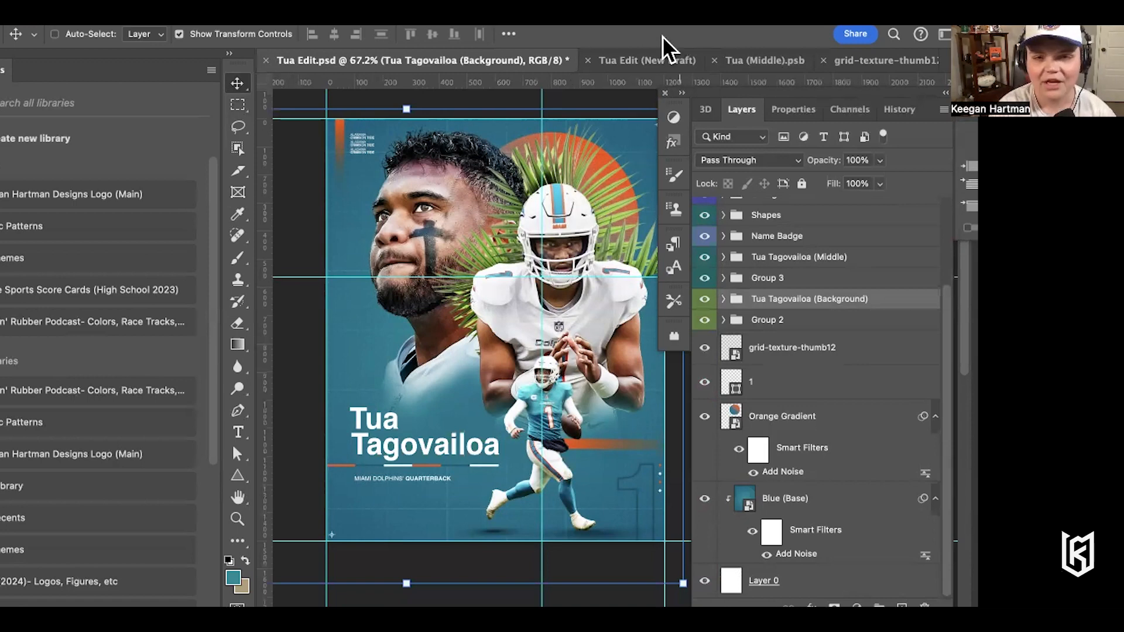
pyautogui.click(647, 61)
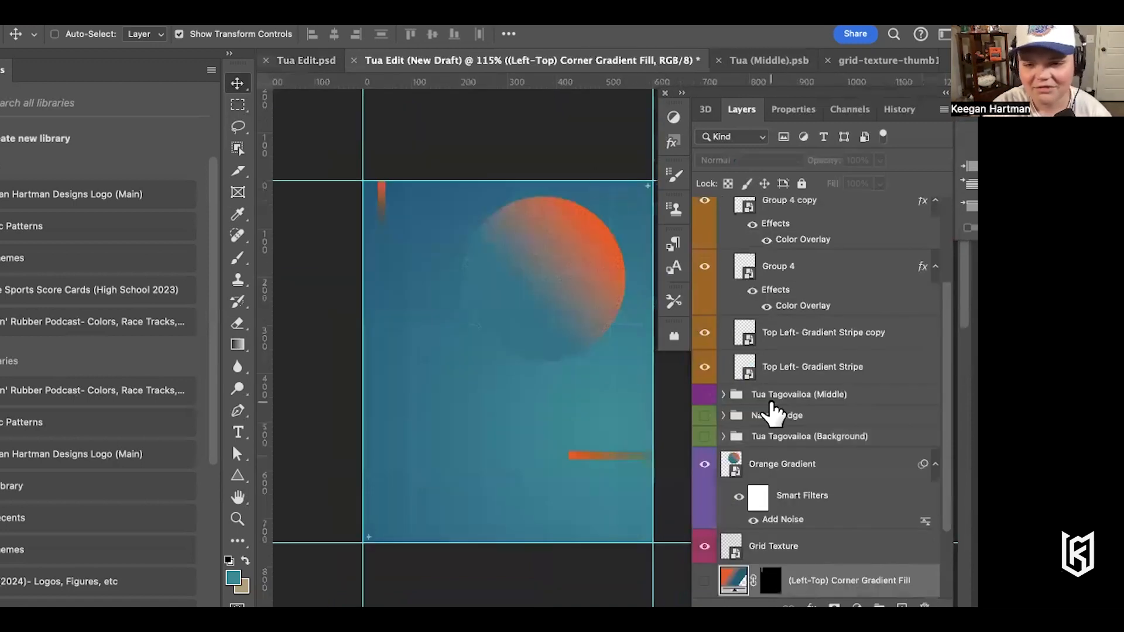
# Show the Name Badge group and inspect the name, the colored dashes and the subtitle up close
pyautogui.click(705, 416)
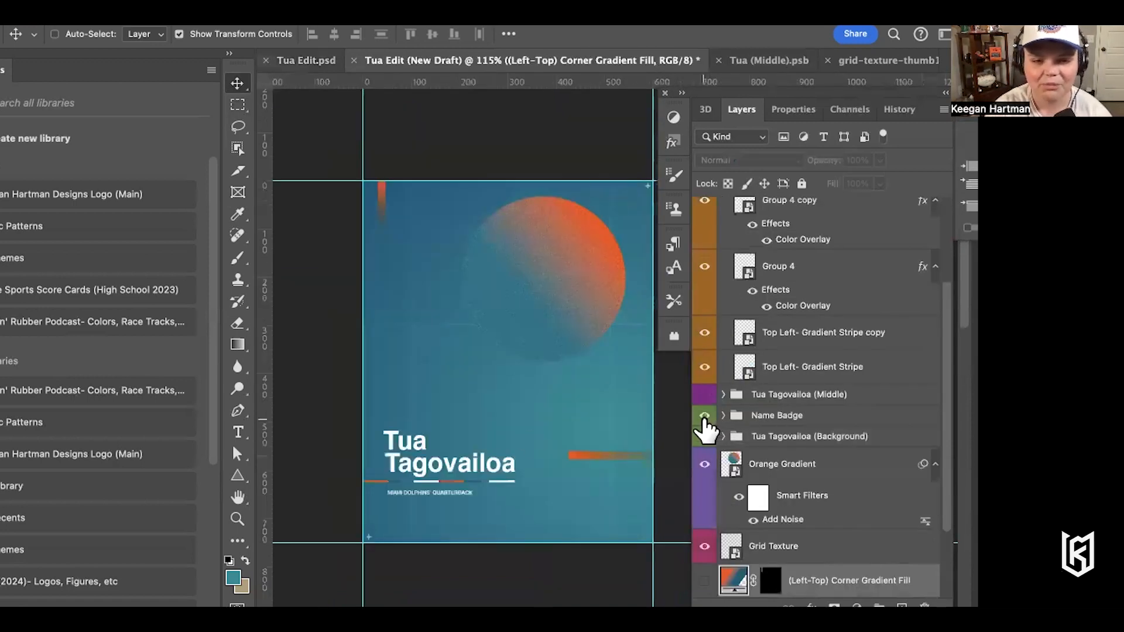
pyautogui.press('super+plus')
pyautogui.scroll(-5, 401, 397)
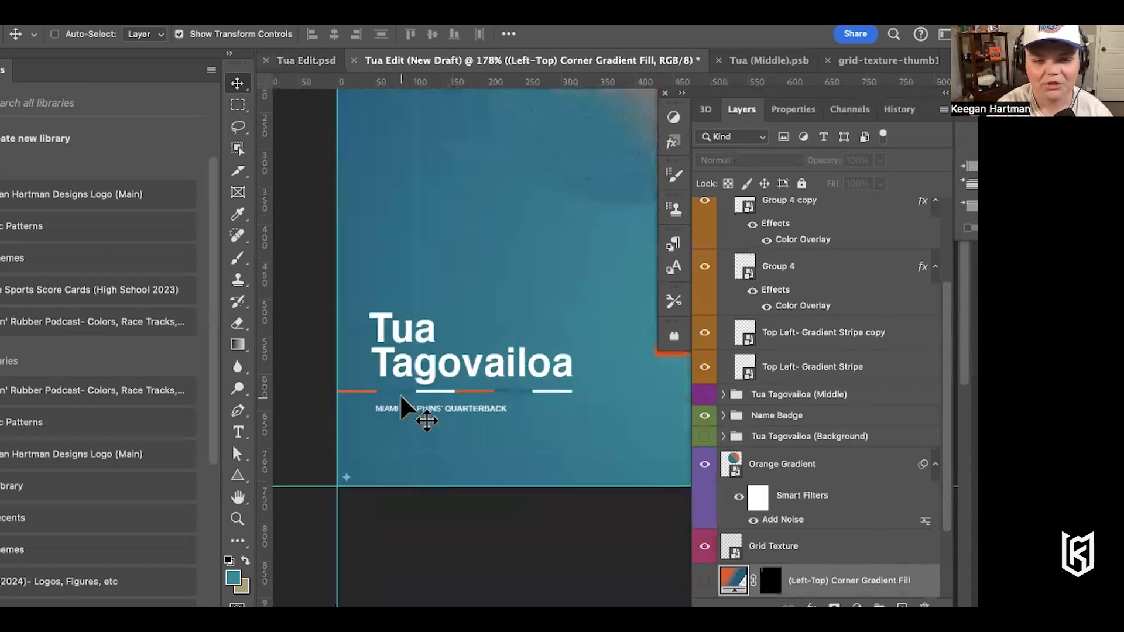
pyautogui.scroll(5, 401, 397)
pyautogui.hscroll(-5, 401, 397)
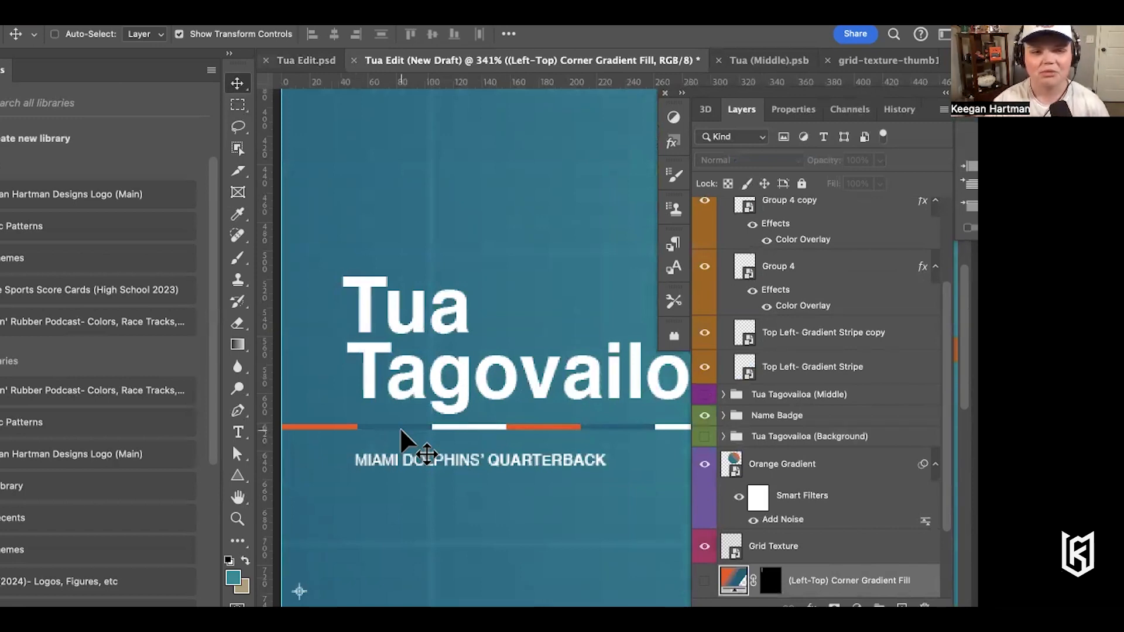
pyautogui.scroll(-2, 395, 386)
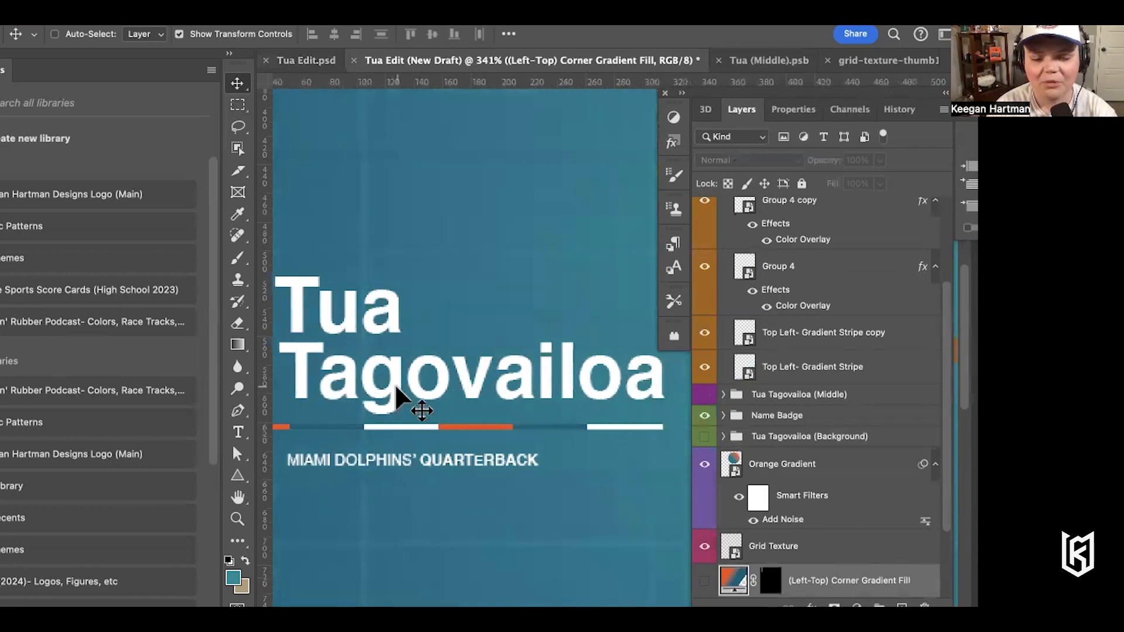
# Create a Solid Color fill layer from a thin rectangular selection above the name, using the orange sampled from the badge's first dash
pyautogui.click(238, 104)
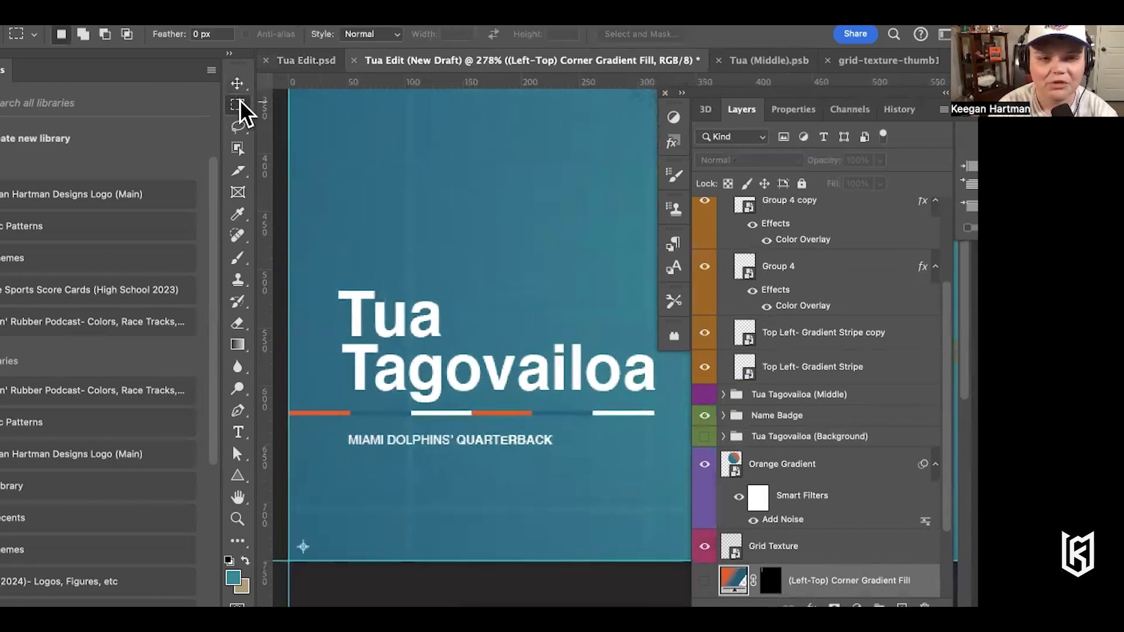
pyautogui.moveTo(393, 223); pyautogui.dragTo(403, 219)
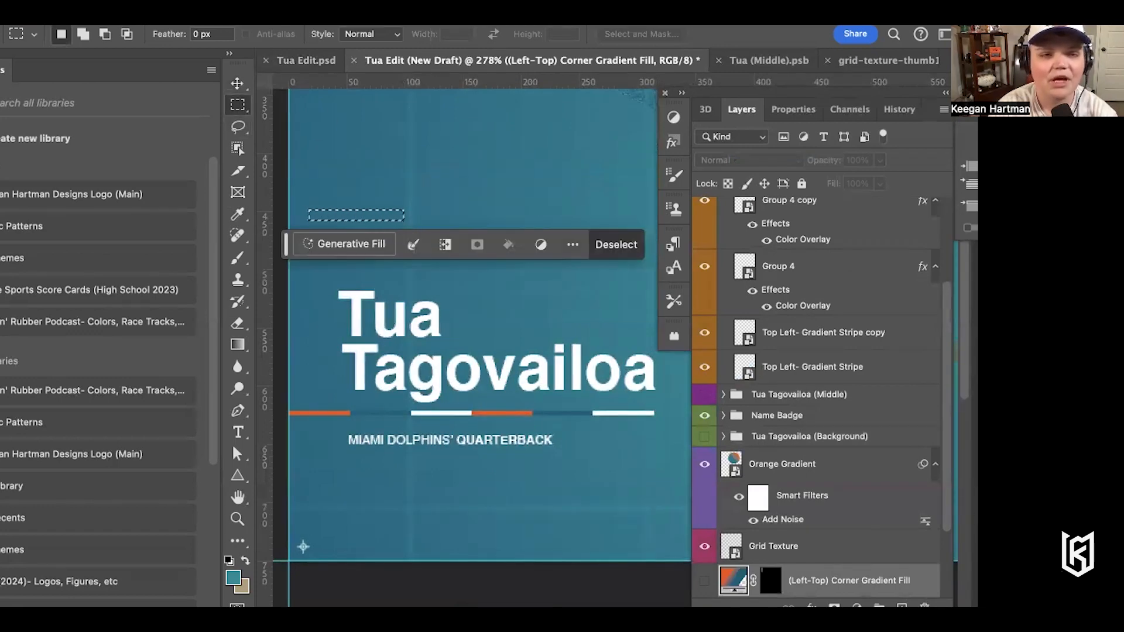
pyautogui.click(144, 26)
pyautogui.moveTo(238, 174)
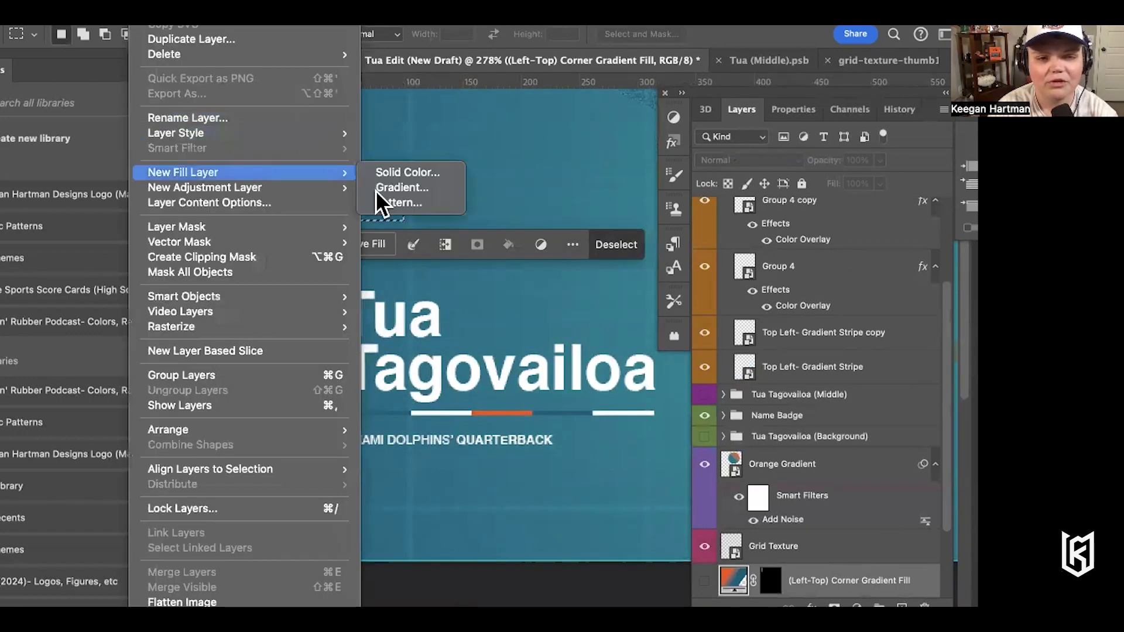
pyautogui.click(406, 170)
pyautogui.click(521, 390)
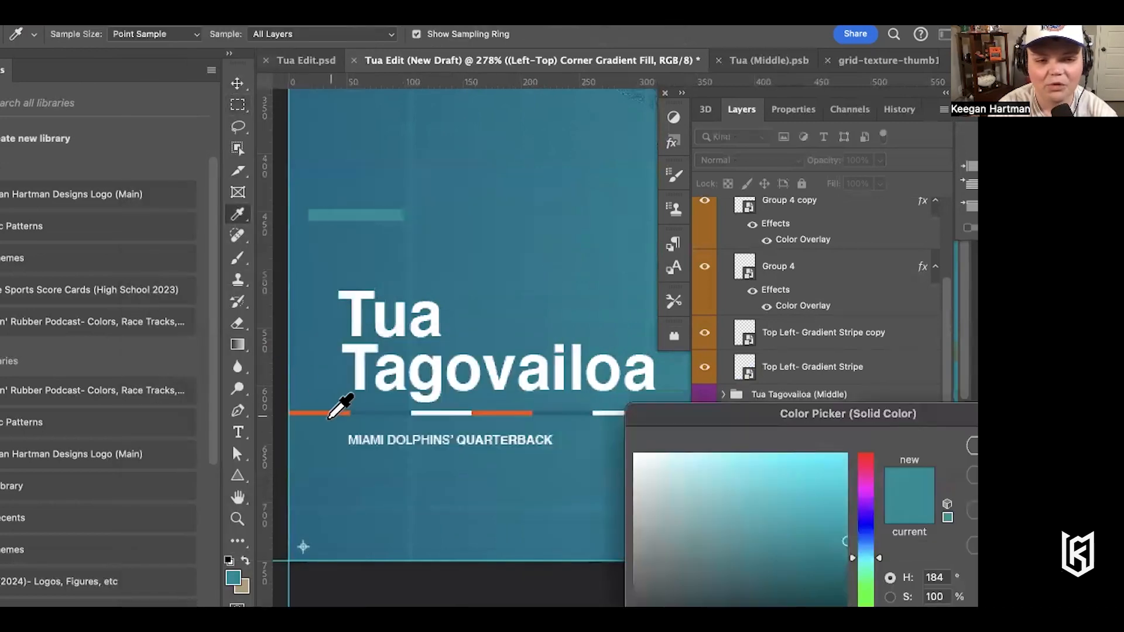
pyautogui.click(334, 413)
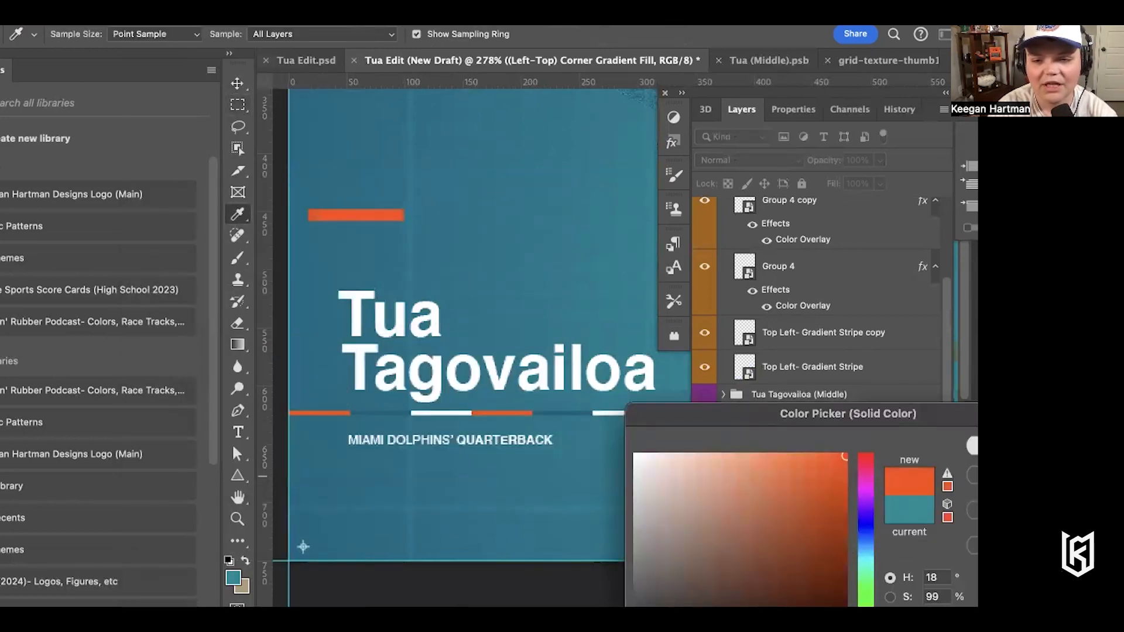
pyautogui.press('Return')
# Free Transform the orange bar onto the badge's first dash, scaling it to 64.63% width and 40% height to match
pyautogui.scroll(3, 416, 244)
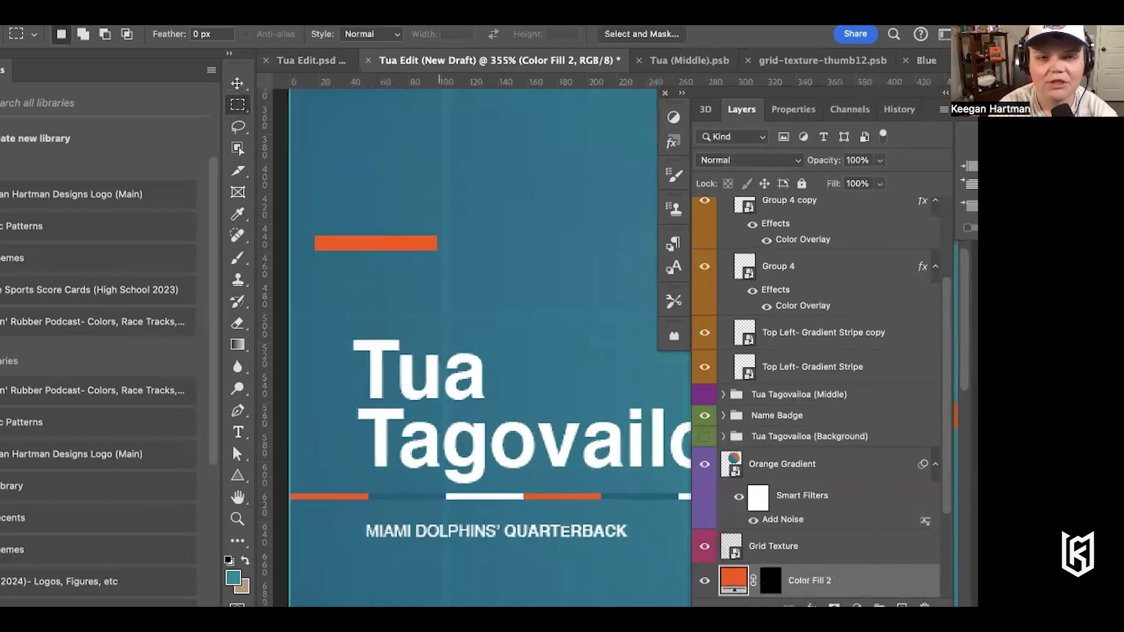
pyautogui.press('super+shift+slash')
pyautogui.write('free')
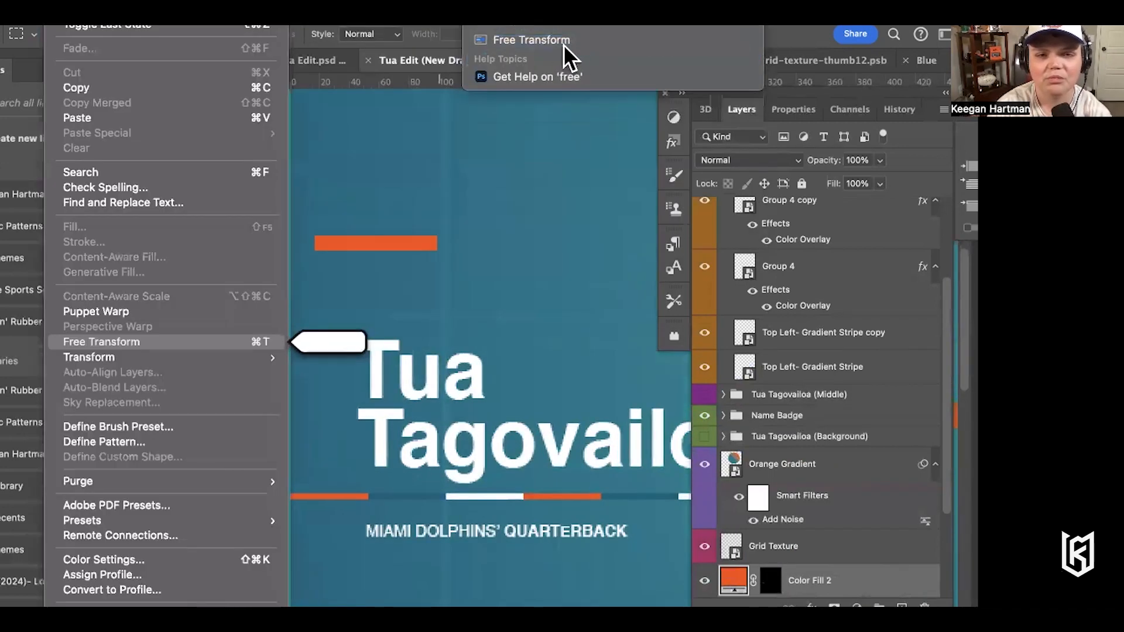
pyautogui.click(565, 47)
pyautogui.moveTo(377, 235); pyautogui.dragTo(366, 493)
pyautogui.scroll(-2, 367, 493)
pyautogui.hscroll(-2, 366, 493)
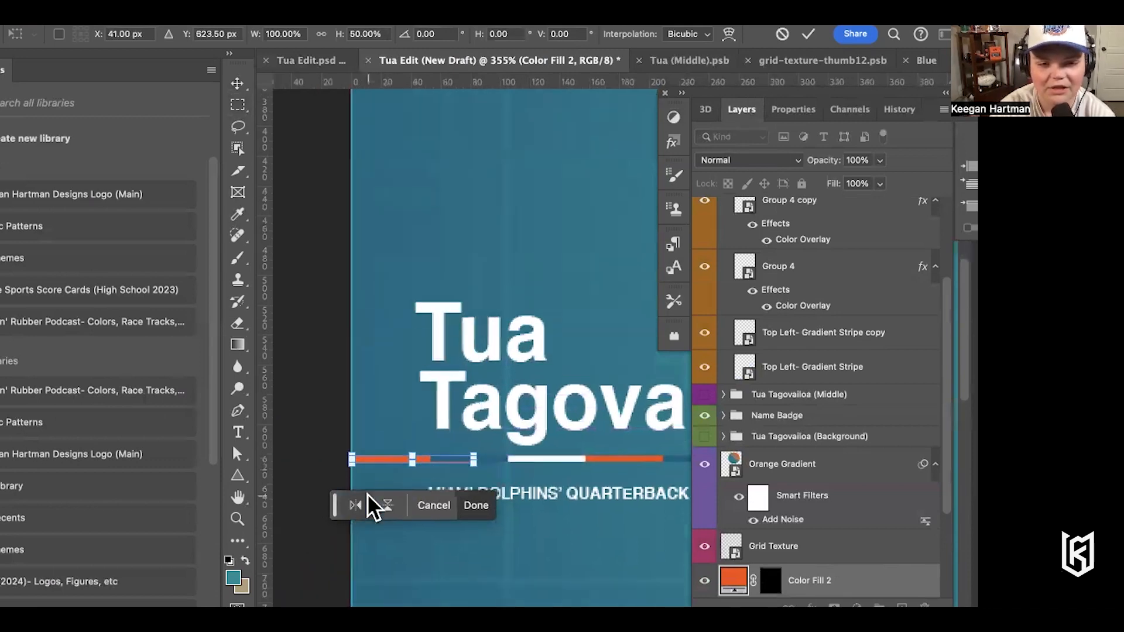
pyautogui.scroll(3, 490, 422)
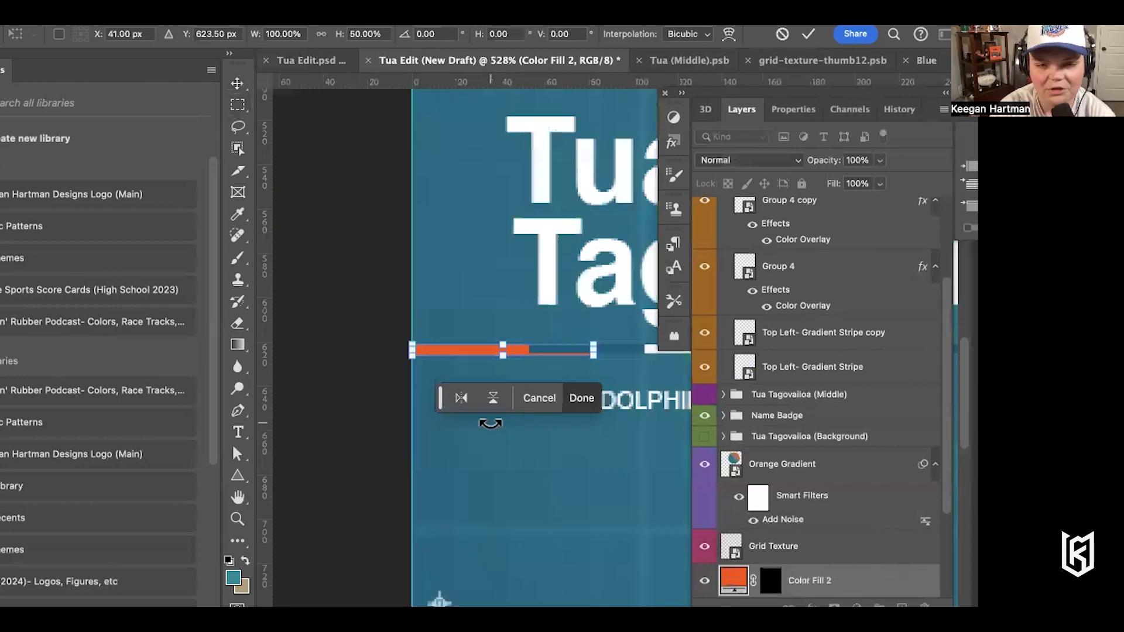
pyautogui.scroll(2, 490, 423)
pyautogui.moveTo(471, 357); pyautogui.dragTo(471, 349)
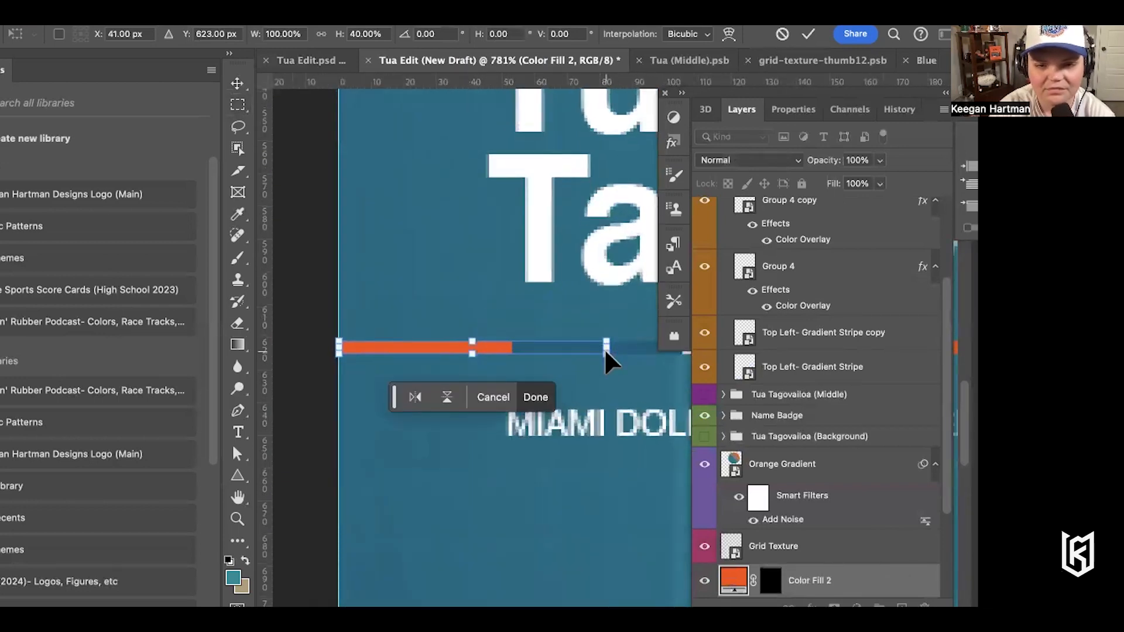
pyautogui.moveTo(606, 347); pyautogui.dragTo(511, 347)
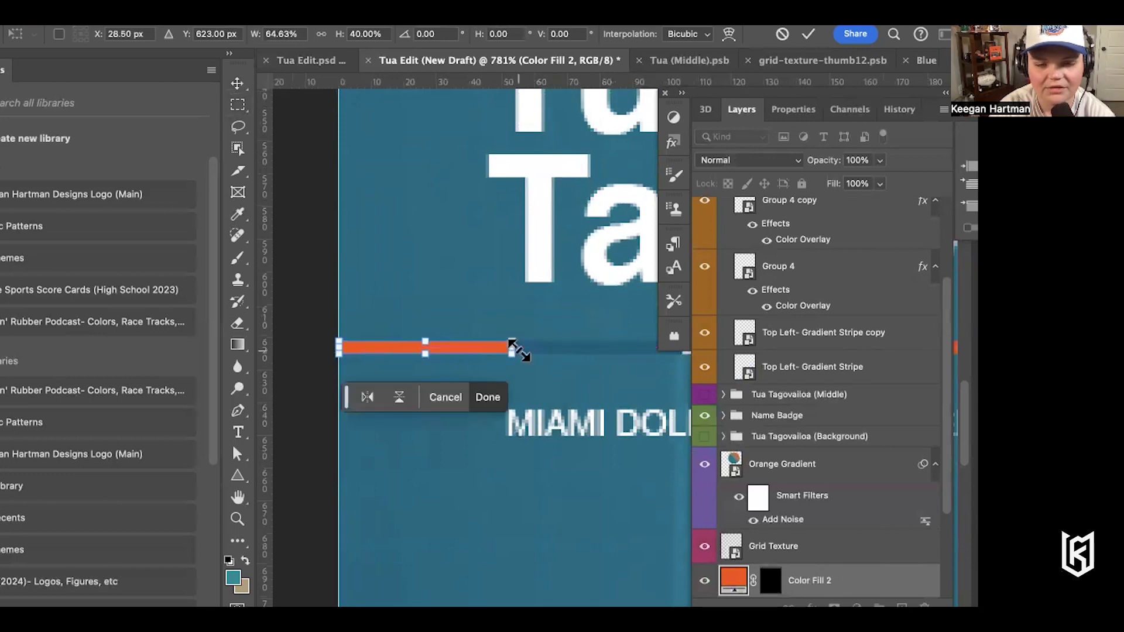
# Move the orange fill layer above the Name Badge group in the layer stack, and hide that group
pyautogui.scroll(-4, 515, 348)
pyautogui.hscroll(3, 518, 350)
pyautogui.scroll(3, 519, 351)
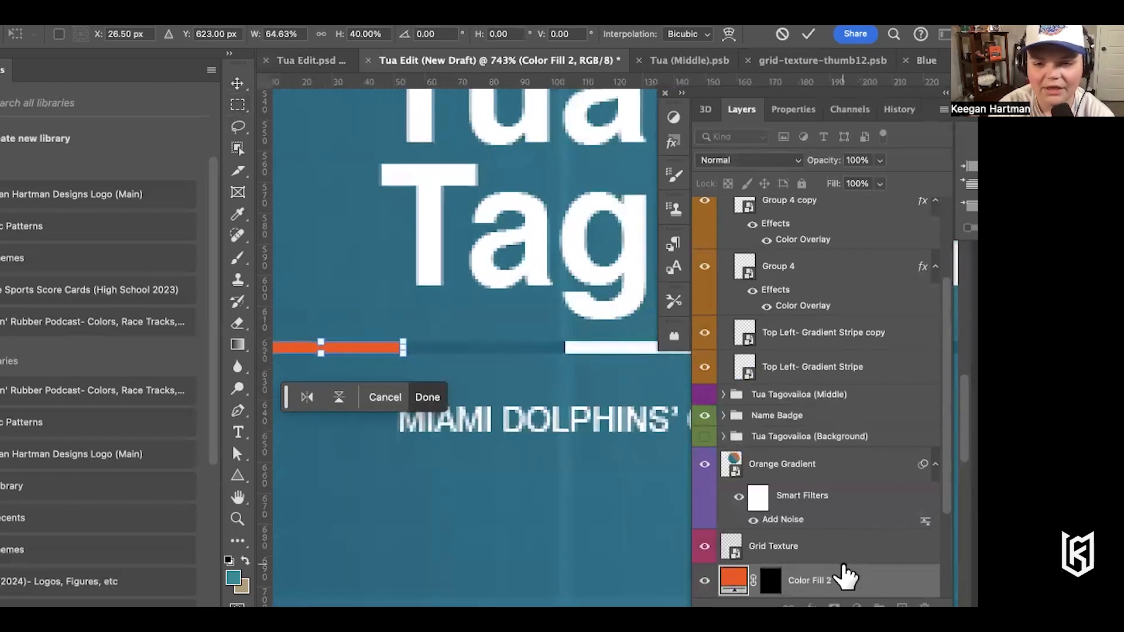
pyautogui.moveTo(830, 583); pyautogui.dragTo(818, 404)
pyautogui.click(704, 449)
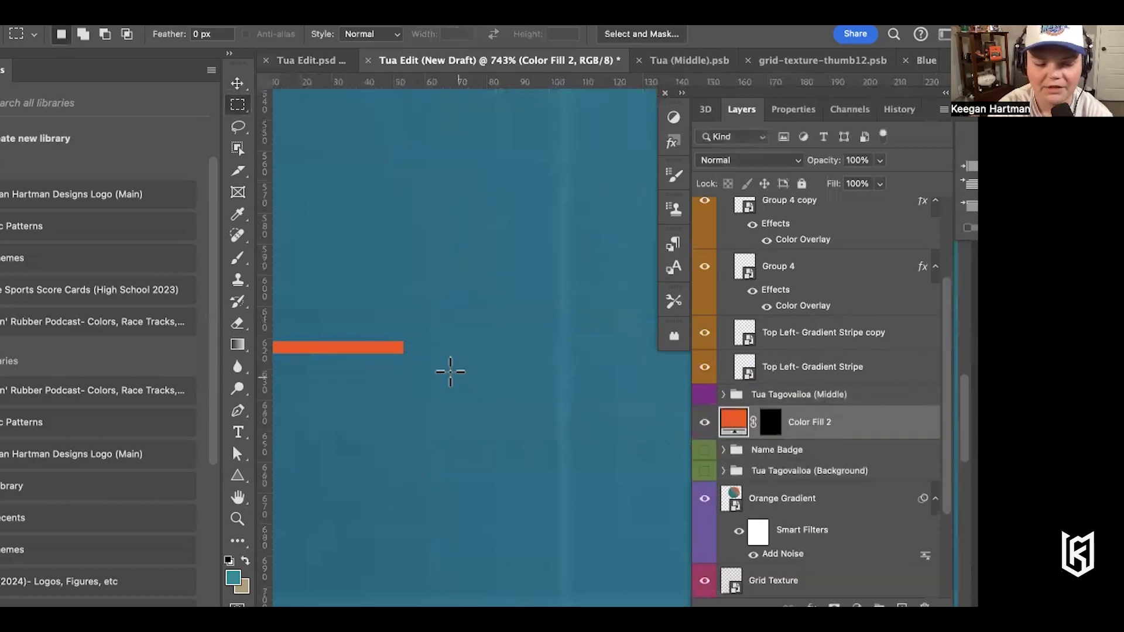
# Duplicate the orange fill layer and move the copy to X 79.50 px, end to end with the first dash
pyautogui.scroll(-2, 450, 372)
pyautogui.hscroll(2, 448, 370)
pyautogui.rightClick(830, 423)
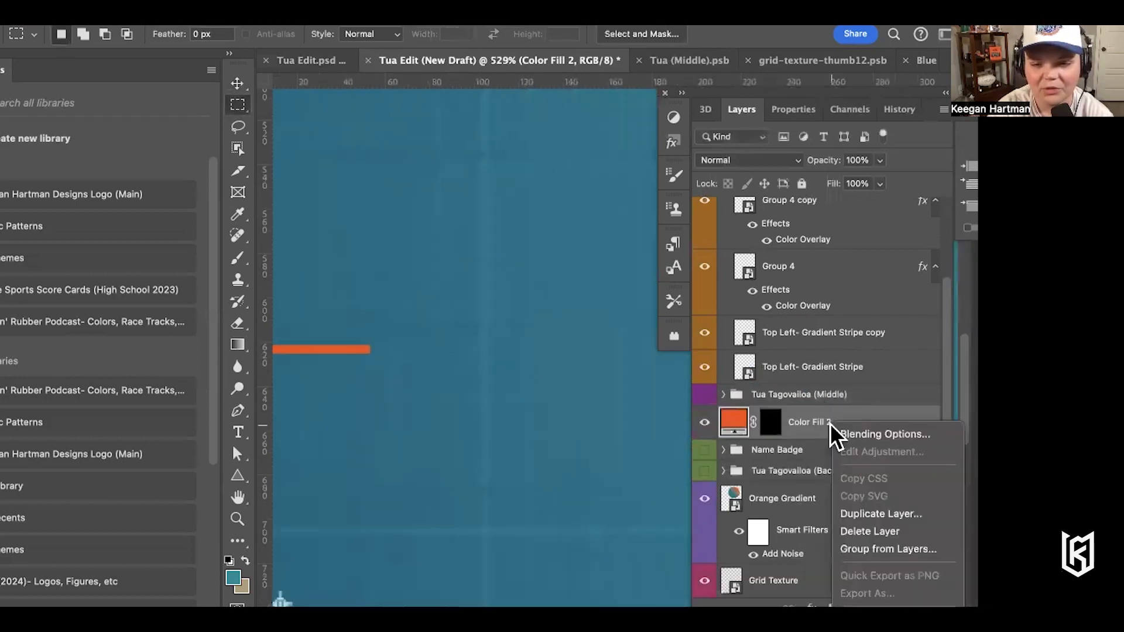
pyautogui.click(872, 513)
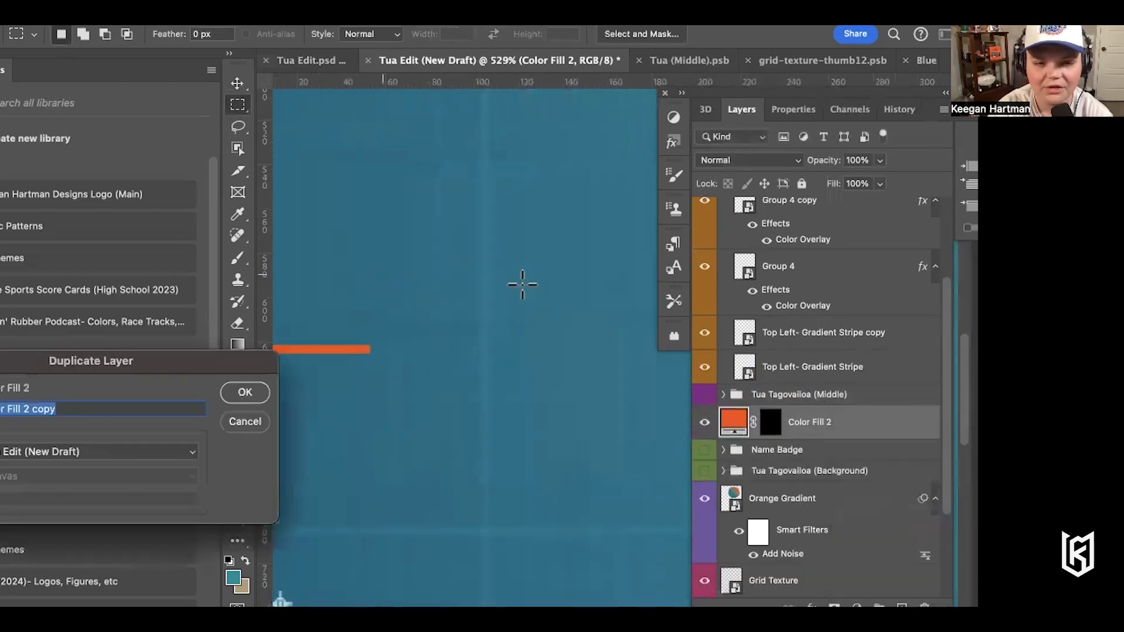
pyautogui.click(239, 387)
pyautogui.click(546, 38)
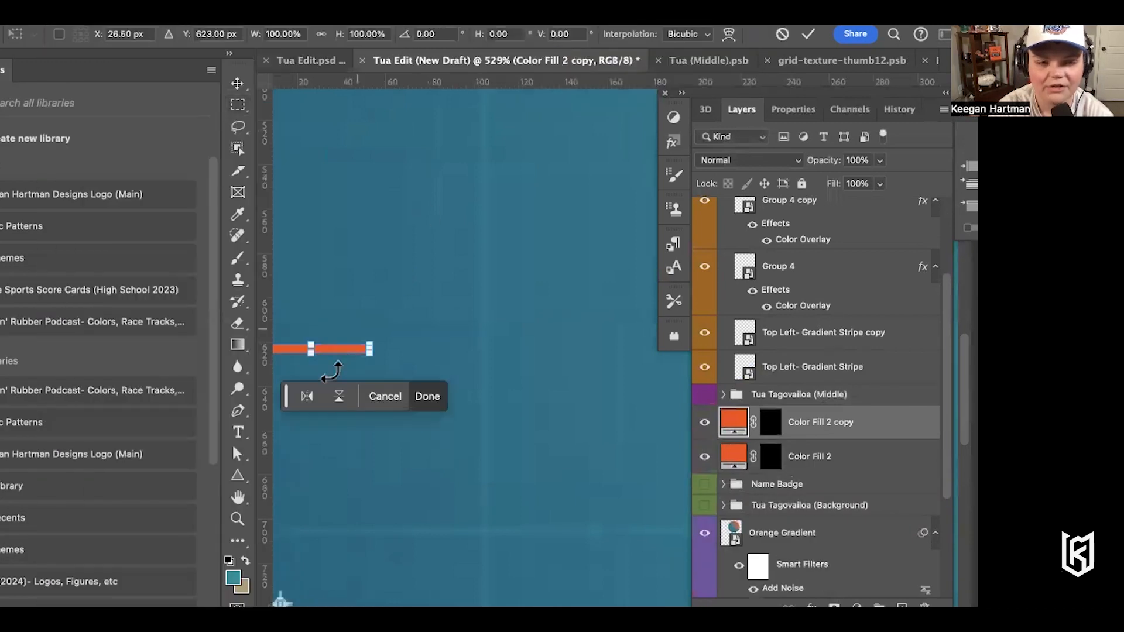
pyautogui.moveTo(337, 351); pyautogui.dragTo(461, 351)
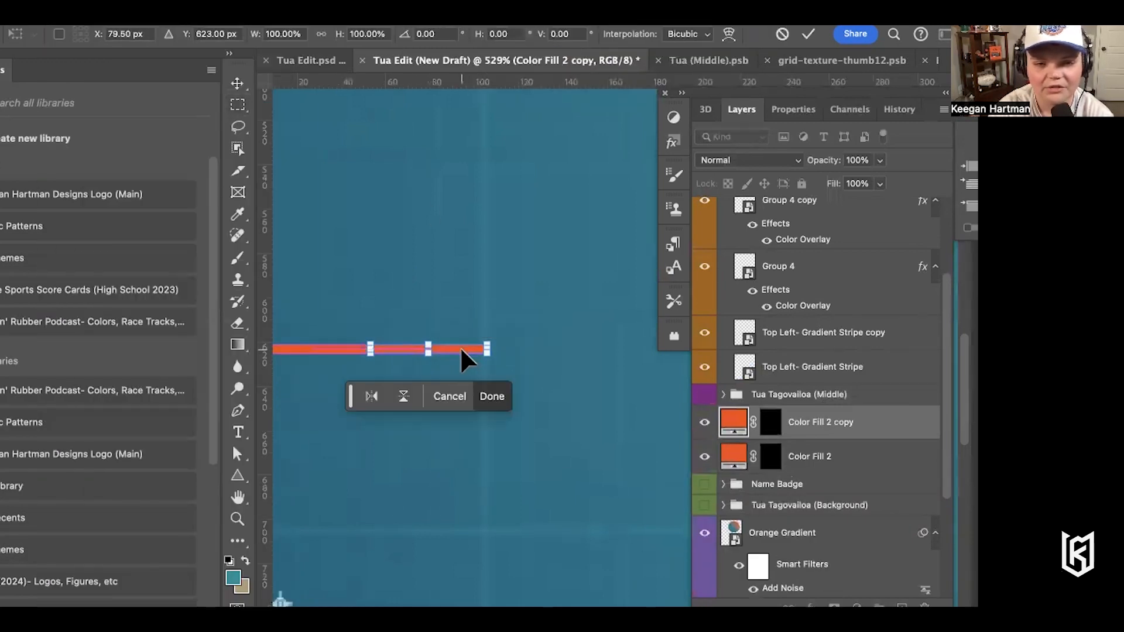
# Show the Name Badge group and recolor the duplicated dash with the dark blue sampled from the badge's dashes
pyautogui.click(711, 484)
pyautogui.hscroll(5, 477, 393)
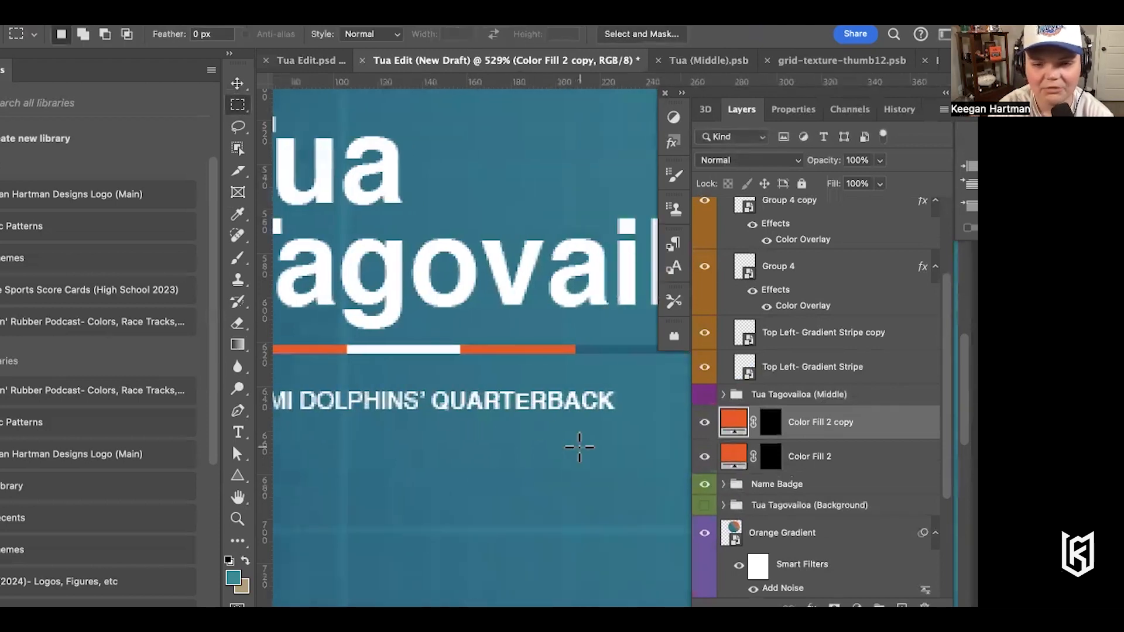
pyautogui.doubleClick(733, 420)
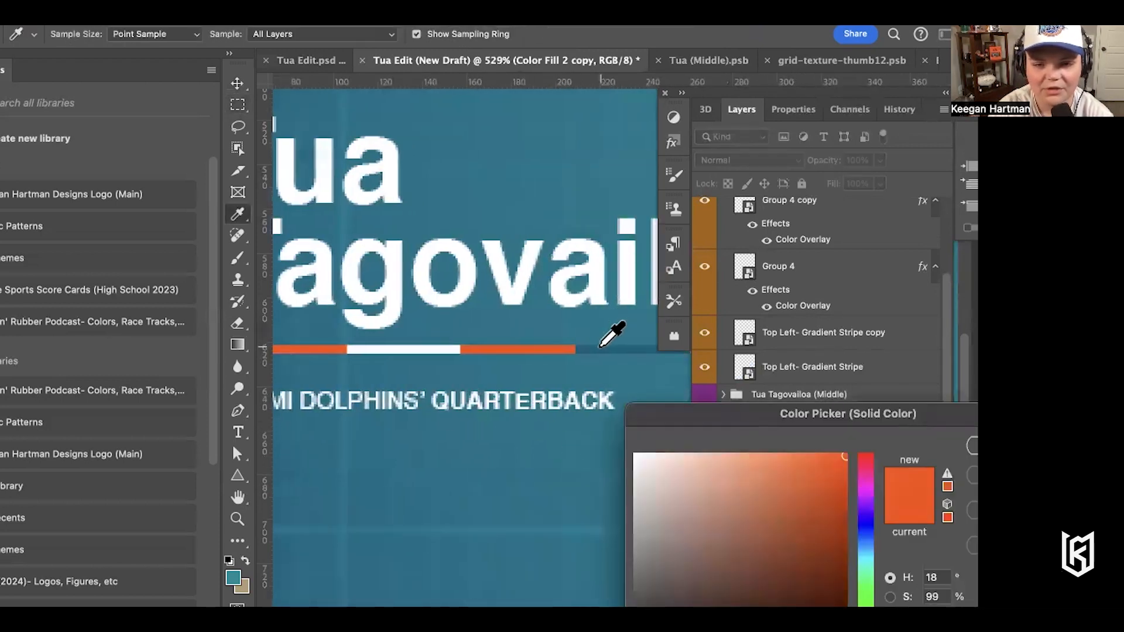
pyautogui.click(603, 356)
pyautogui.press('Return')
pyautogui.press('m')
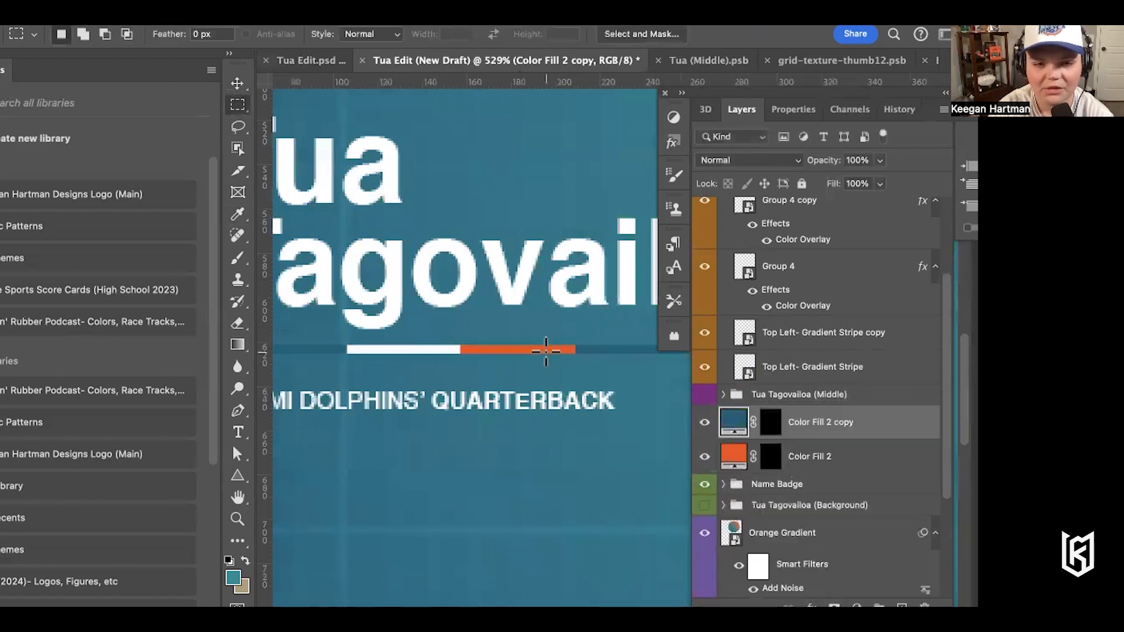
# Duplicate the blue dash layer and move the copy to X 132.50 px, directly after the blue dash
pyautogui.hscroll(-5, 546, 351)
pyautogui.rightClick(837, 428)
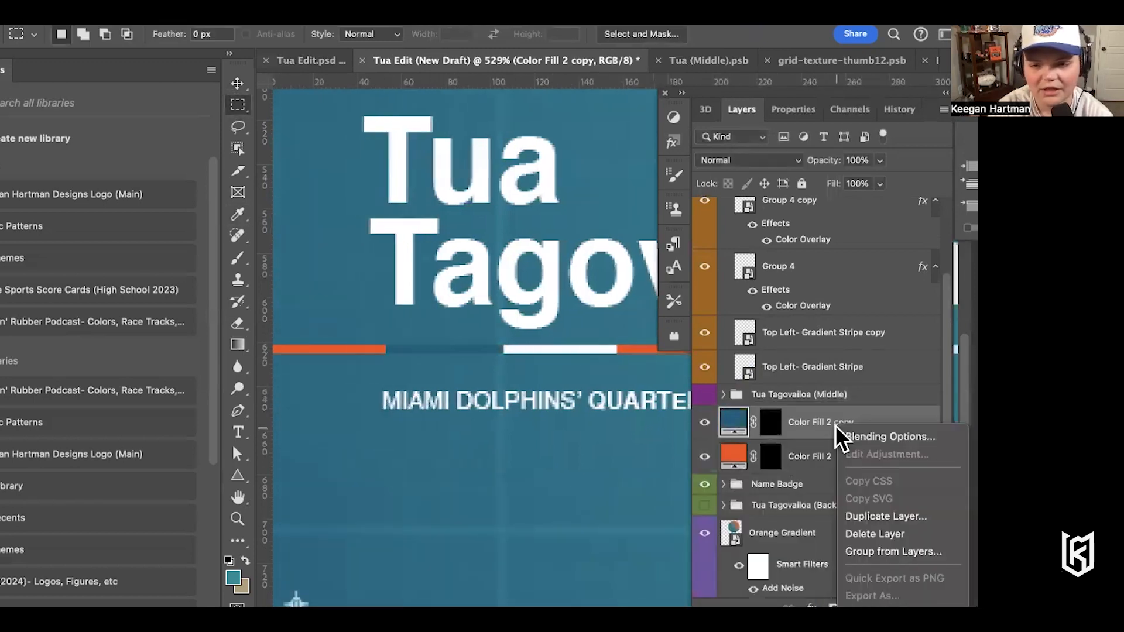
pyautogui.click(899, 518)
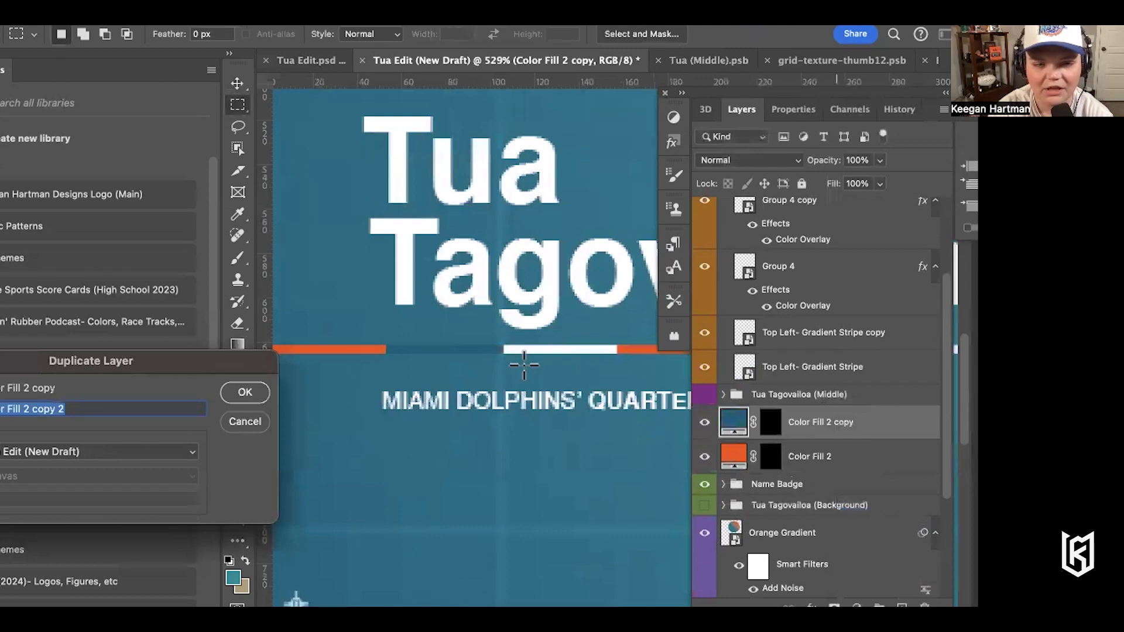
pyautogui.click(249, 393)
pyautogui.click(518, 11)
pyautogui.click(514, 39)
pyautogui.moveTo(413, 353); pyautogui.dragTo(530, 350)
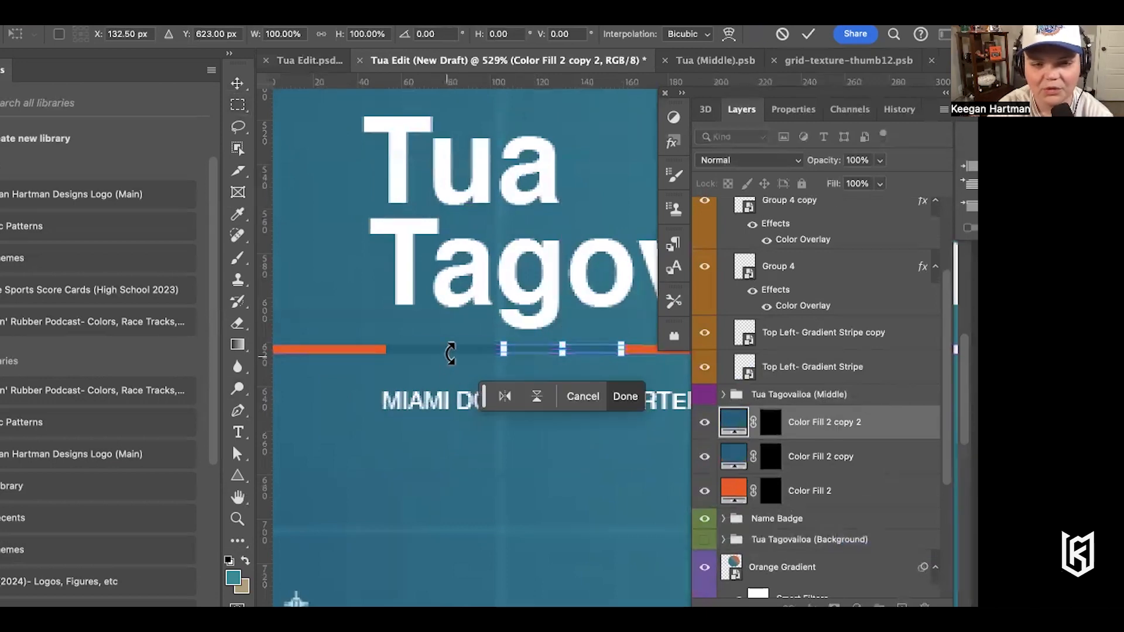
# Change the third dash's fill color to white
pyautogui.doubleClick(733, 421)
pyautogui.click(636, 454)
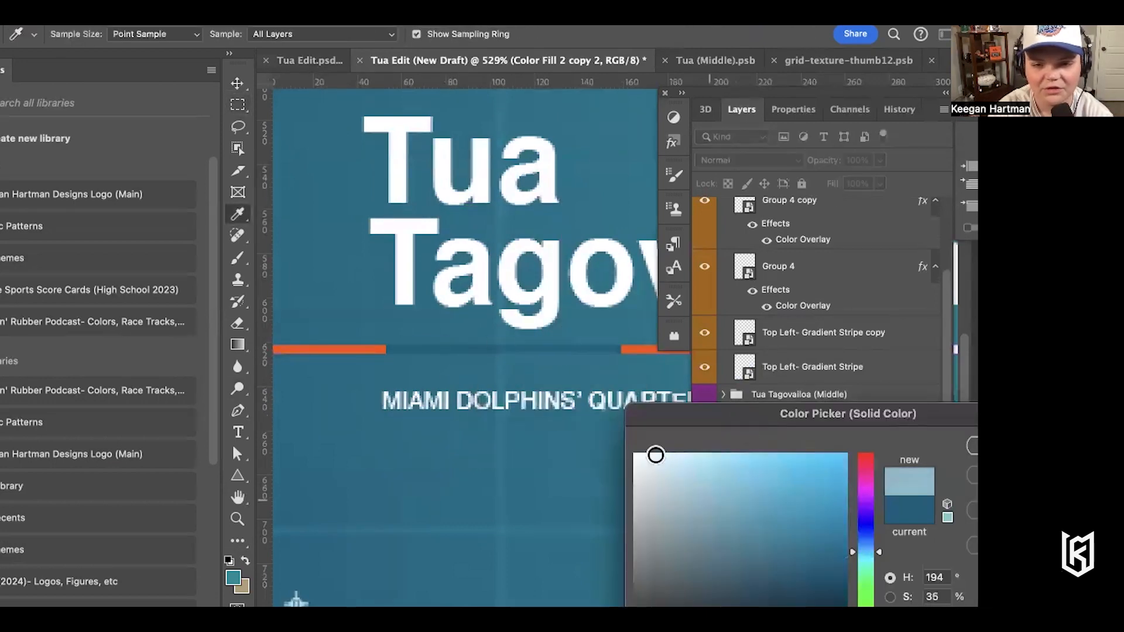
pyautogui.press('Return')
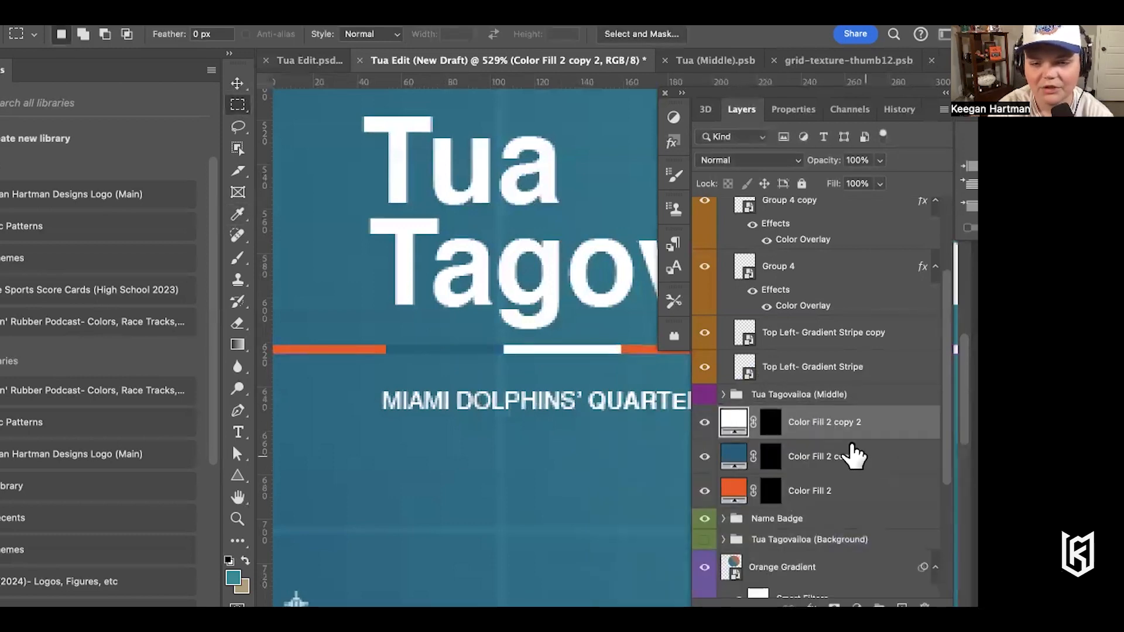
# Group the white, blue and orange dash layers, and hide the Name Badge group
pyautogui.keyDown('shift'); pyautogui.click(835, 501); pyautogui.keyUp('shift')
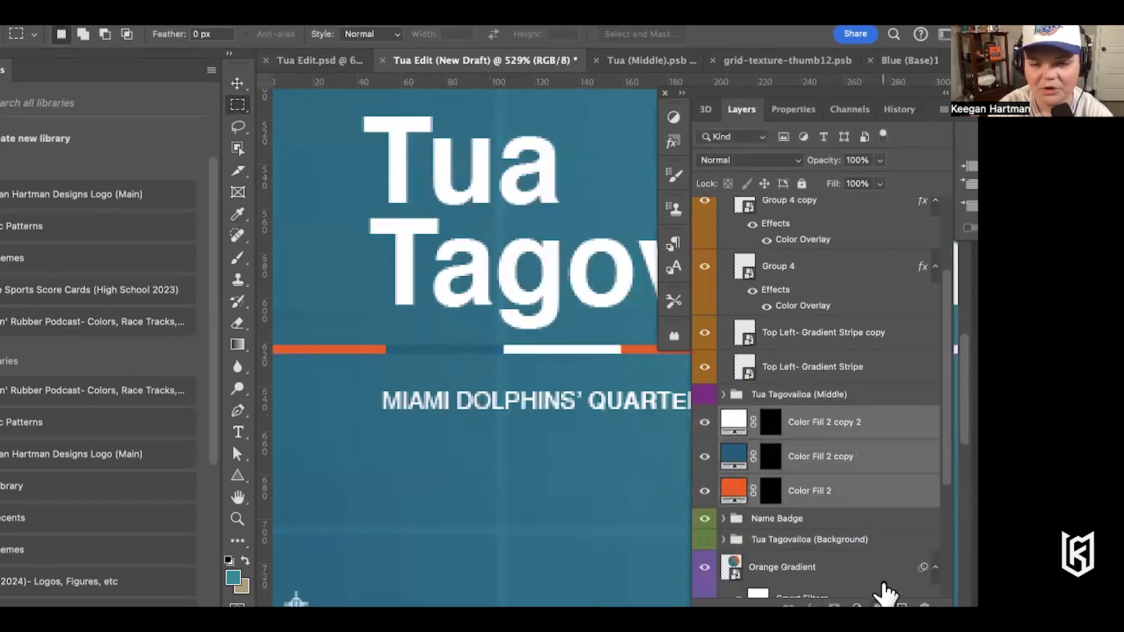
pyautogui.click(880, 602)
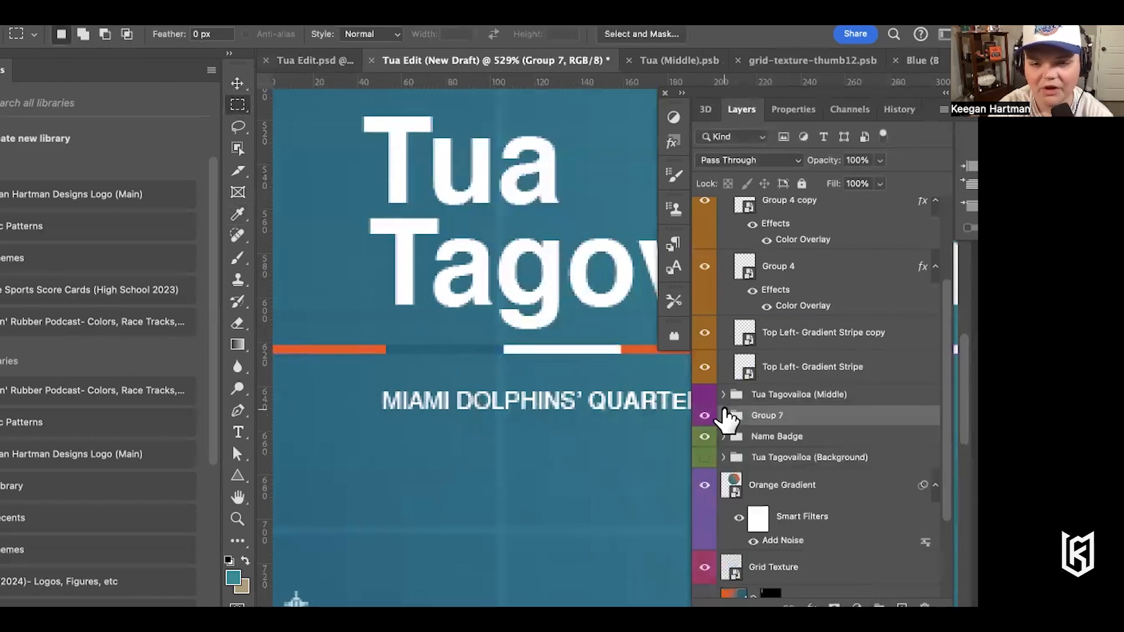
pyautogui.click(706, 436)
pyautogui.click(704, 457)
pyautogui.scroll(-3, 504, 371)
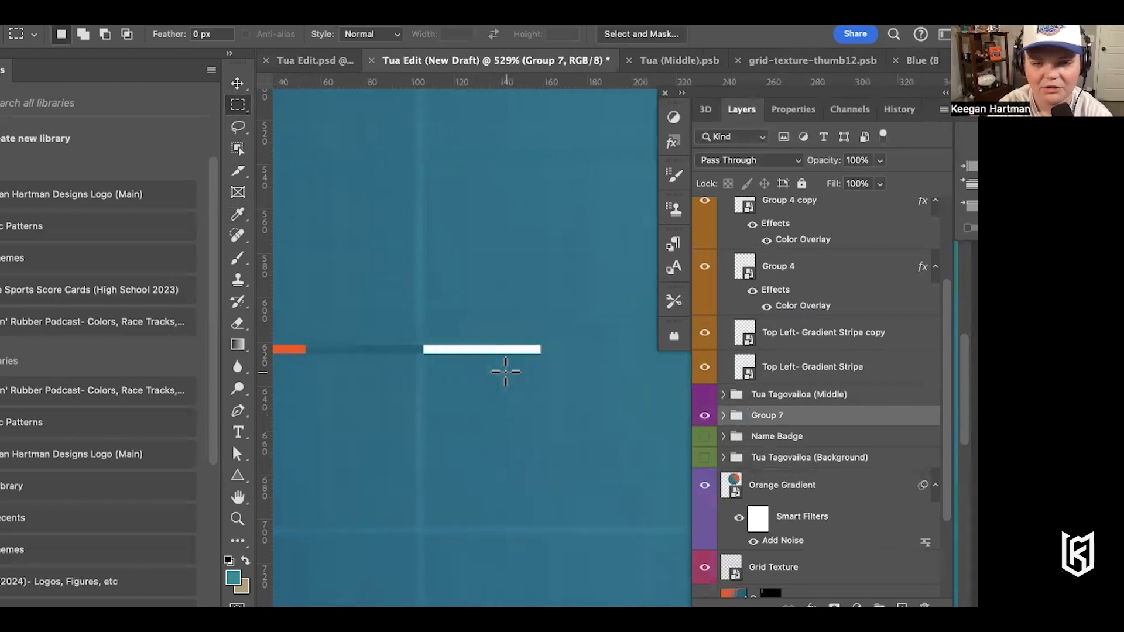
# Duplicate the group of orange, blue and white dashes
pyautogui.rightClick(806, 420)
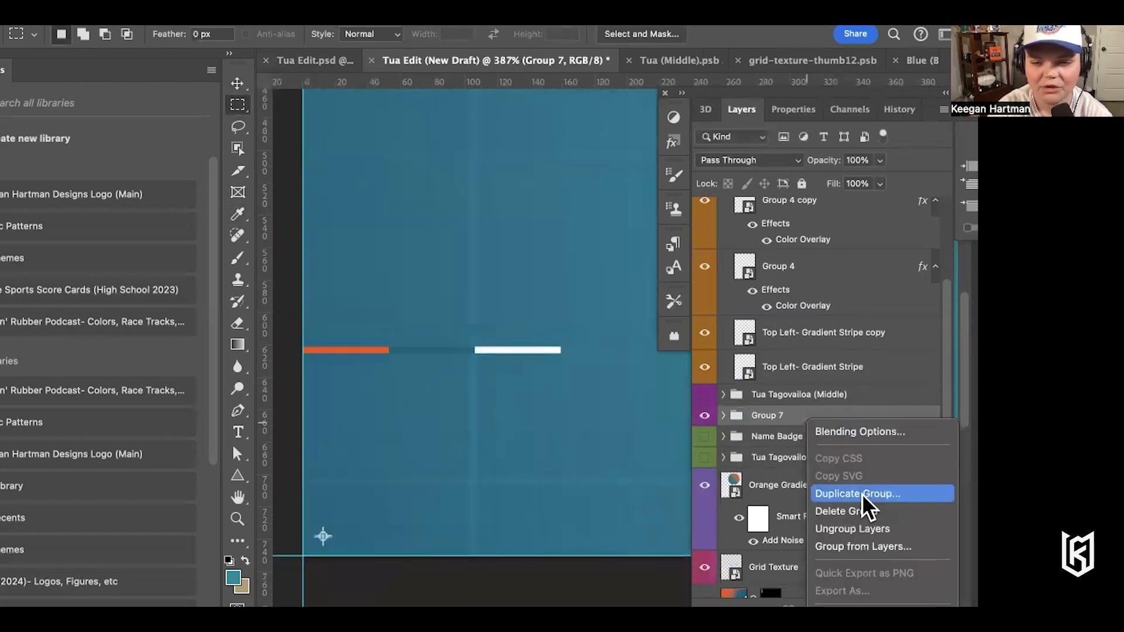
pyautogui.click(861, 494)
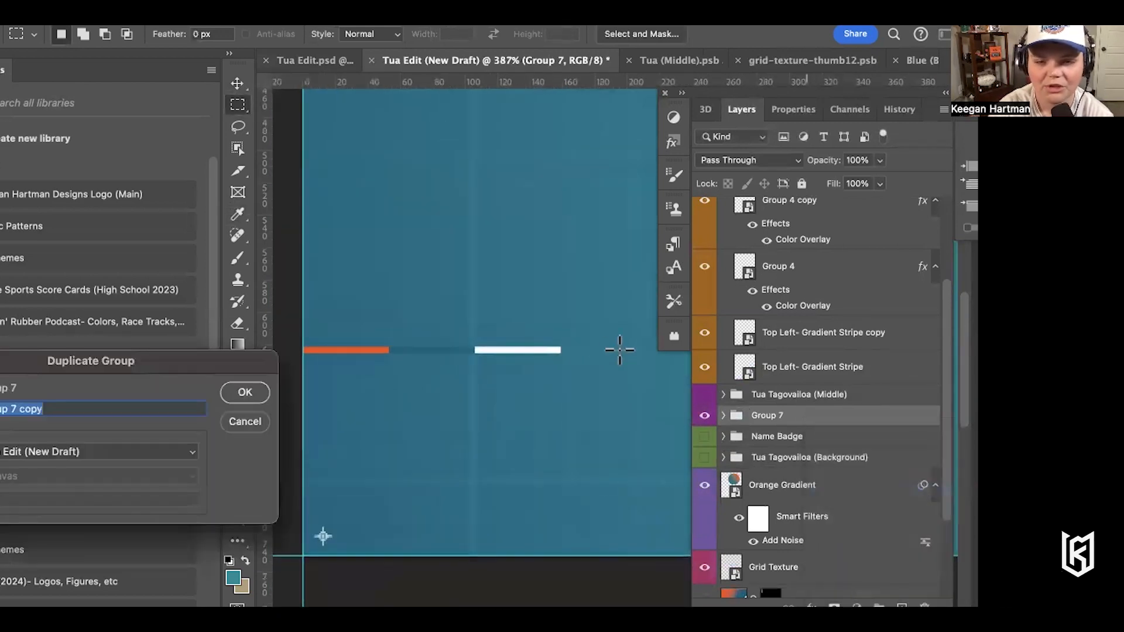
pyautogui.click(244, 392)
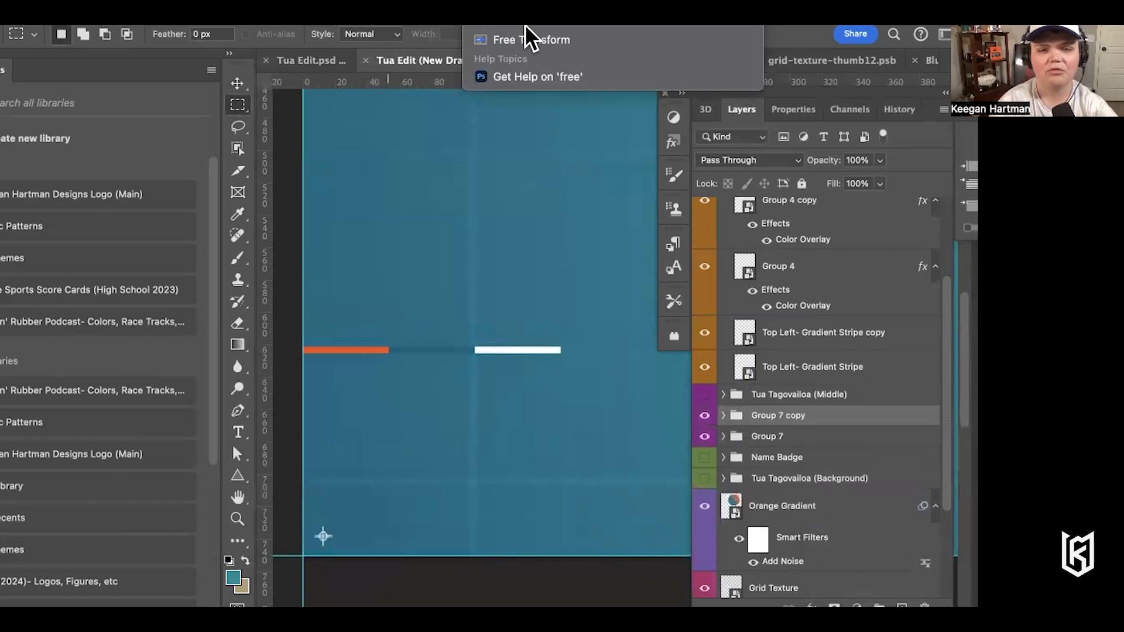
# Move the duplicated dash group to X 238.50 px, directly after the white dash
pyautogui.click(527, 36)
pyautogui.moveTo(361, 353); pyautogui.dragTo(619, 351)
pyautogui.hscroll(6, 561, 353)
pyautogui.scroll(2, 561, 354)
pyautogui.hscroll(-10, 561, 351)
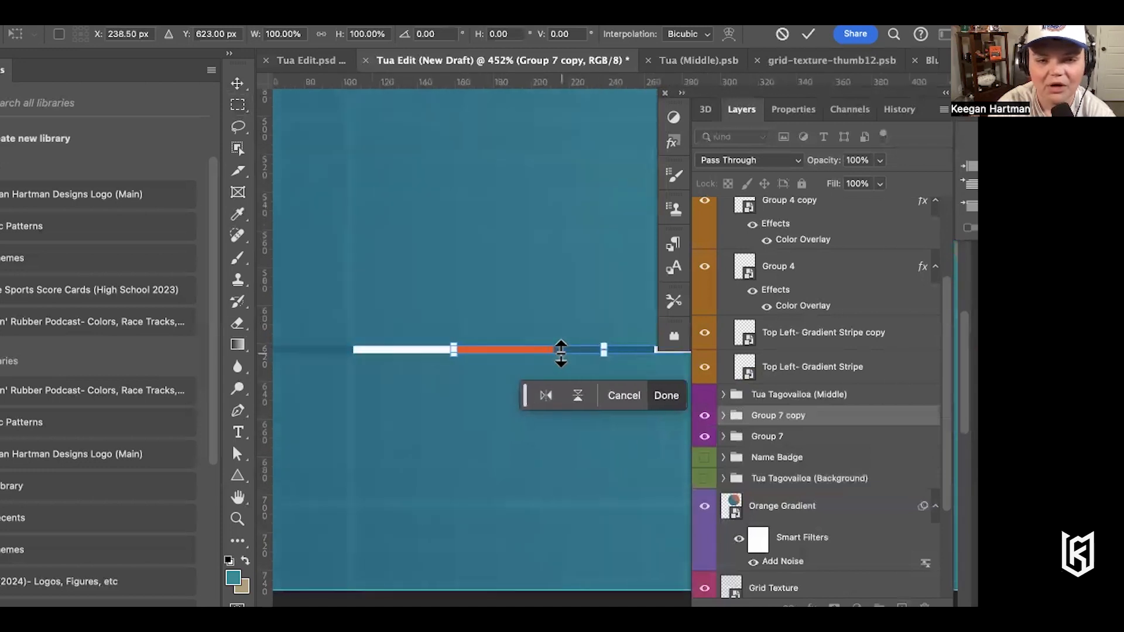
pyautogui.hscroll(6, 348, 374)
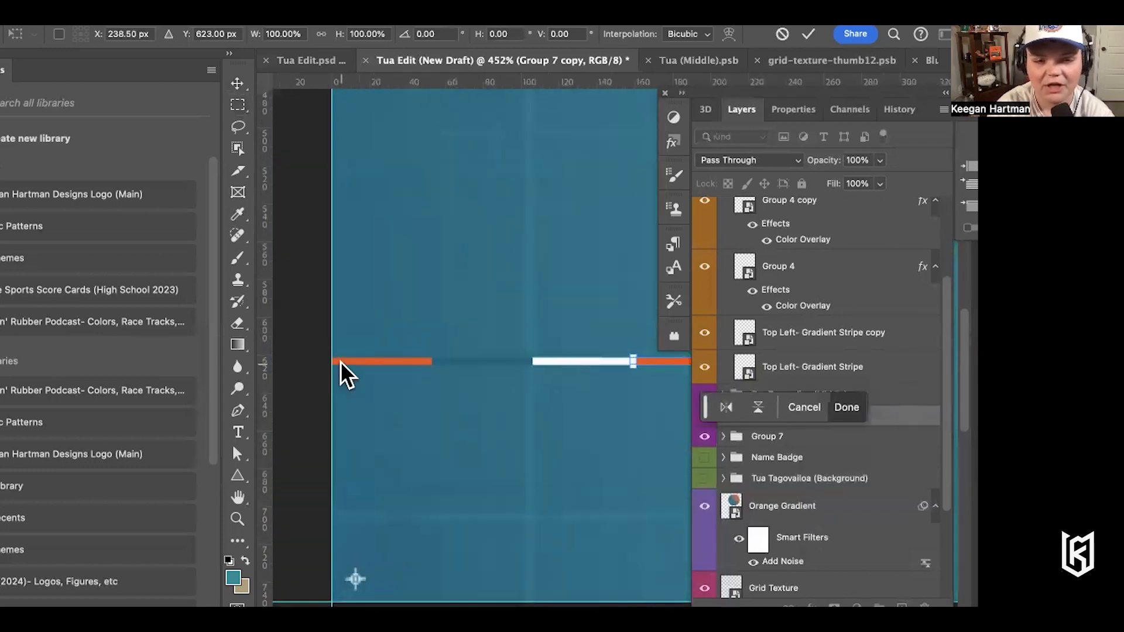
pyautogui.hscroll(7, 603, 368)
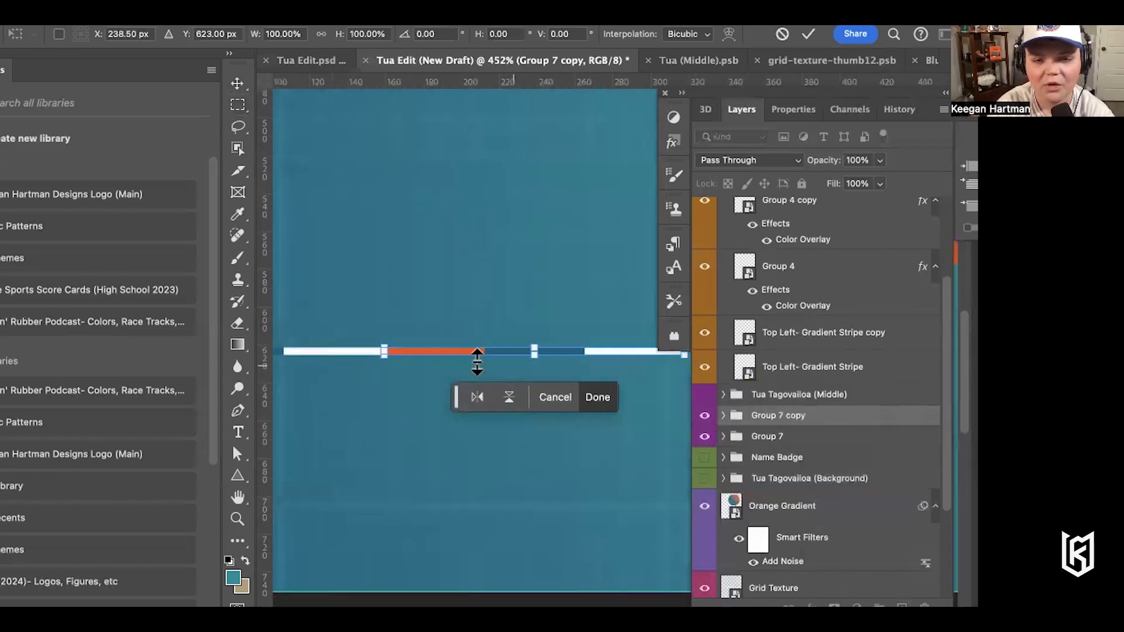
pyautogui.hscroll(5, 495, 328)
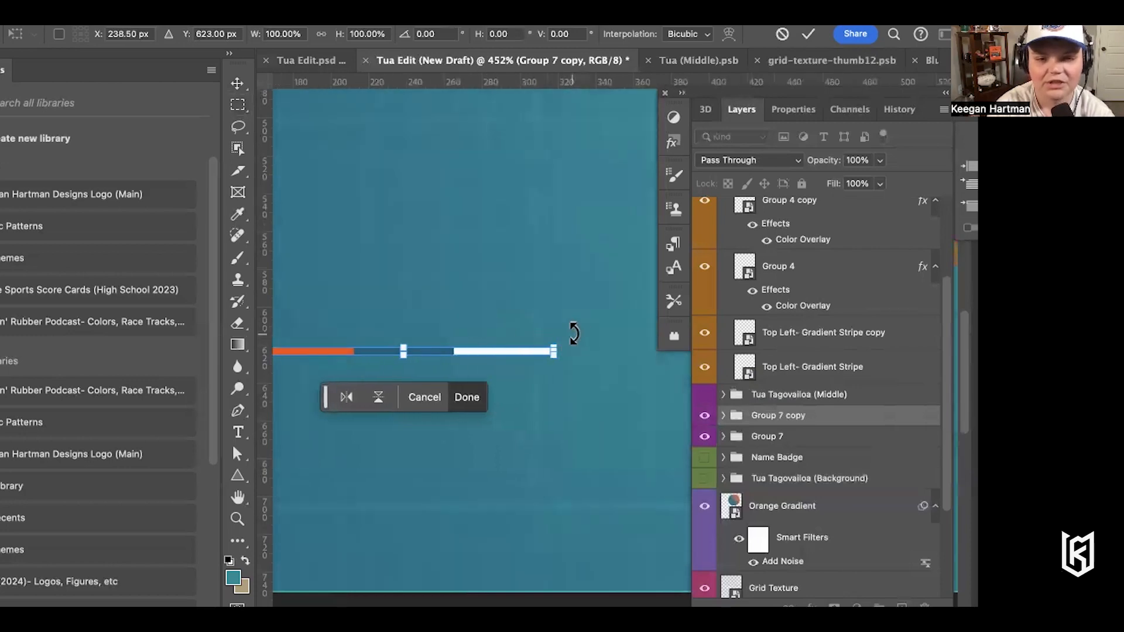
# Try rotating the duplicated dash group about 180 degrees so its color order is reversed
pyautogui.scroll(-3, 574, 333)
pyautogui.moveTo(601, 340); pyautogui.dragTo(375, 351)
pyautogui.scroll(4, 396, 306)
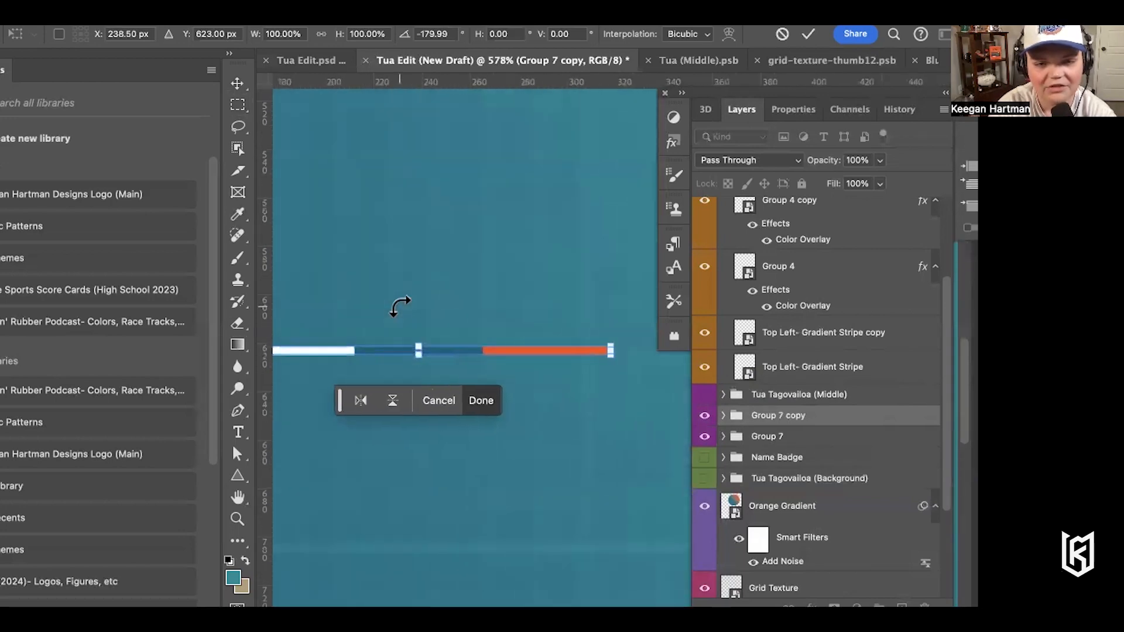
pyautogui.scroll(3, 399, 306)
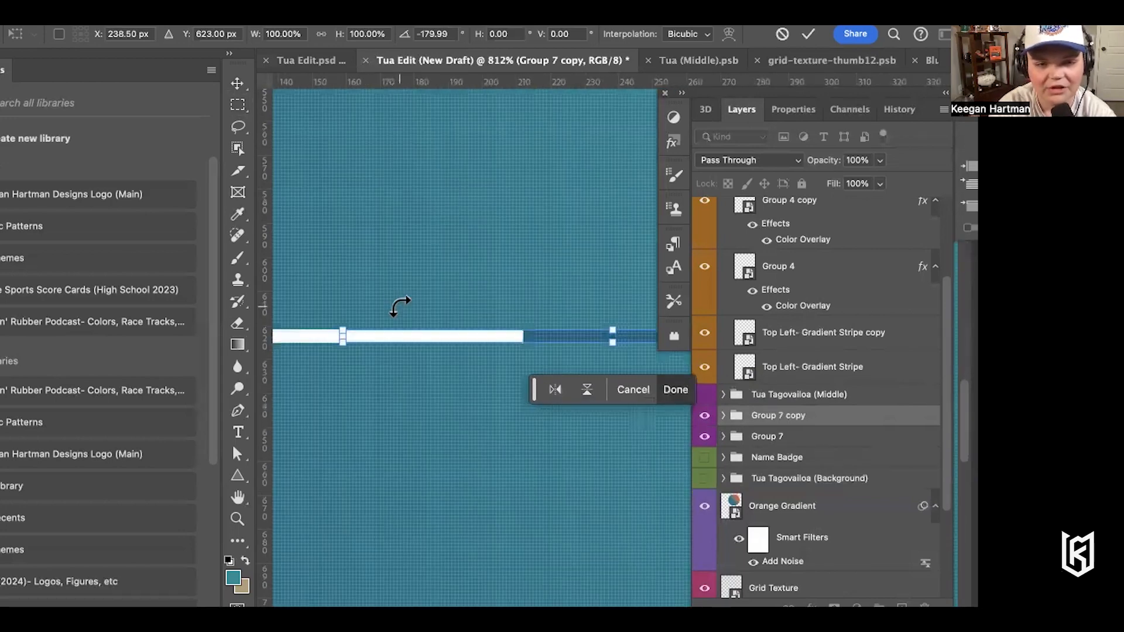
pyautogui.scroll(3, 400, 306)
pyautogui.scroll(4, 400, 305)
pyautogui.scroll(-2, 401, 306)
pyautogui.scroll(-3, 402, 306)
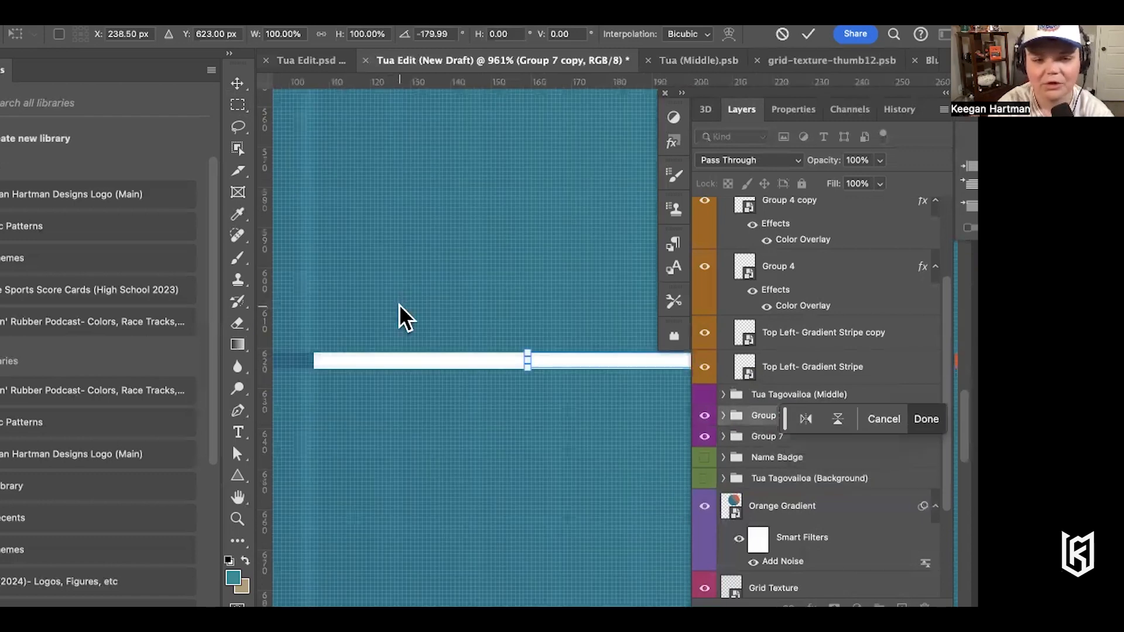
pyautogui.scroll(-4, 401, 306)
pyautogui.press('m')
pyautogui.scroll(-3, 377, 367)
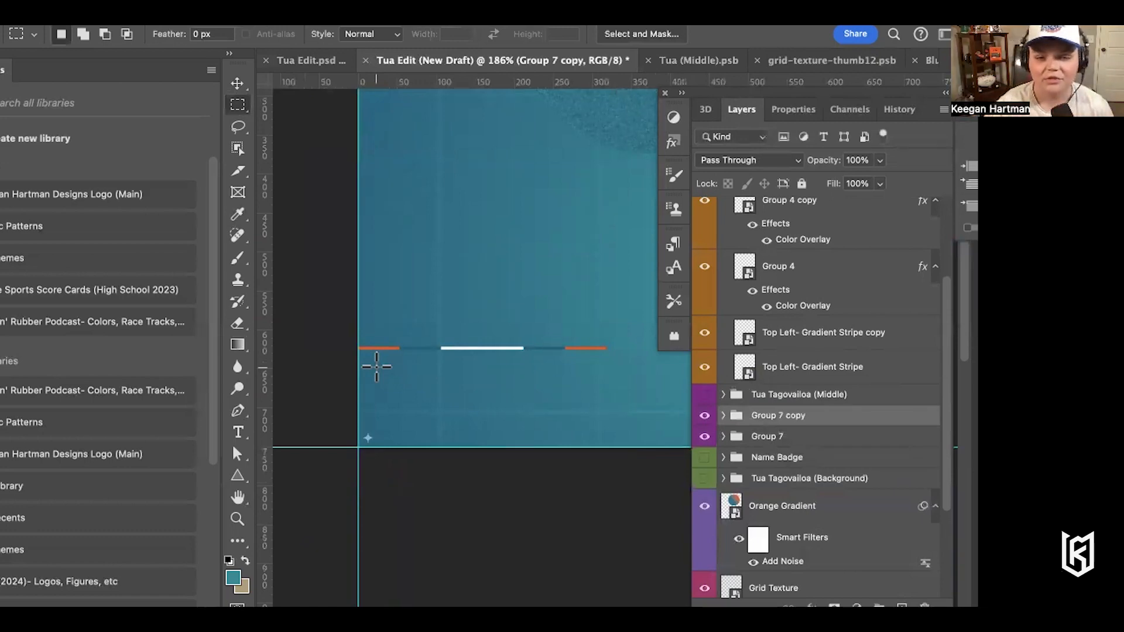
# Undo the move and rotation of the duplicated dash group
pyautogui.click(61, 5)
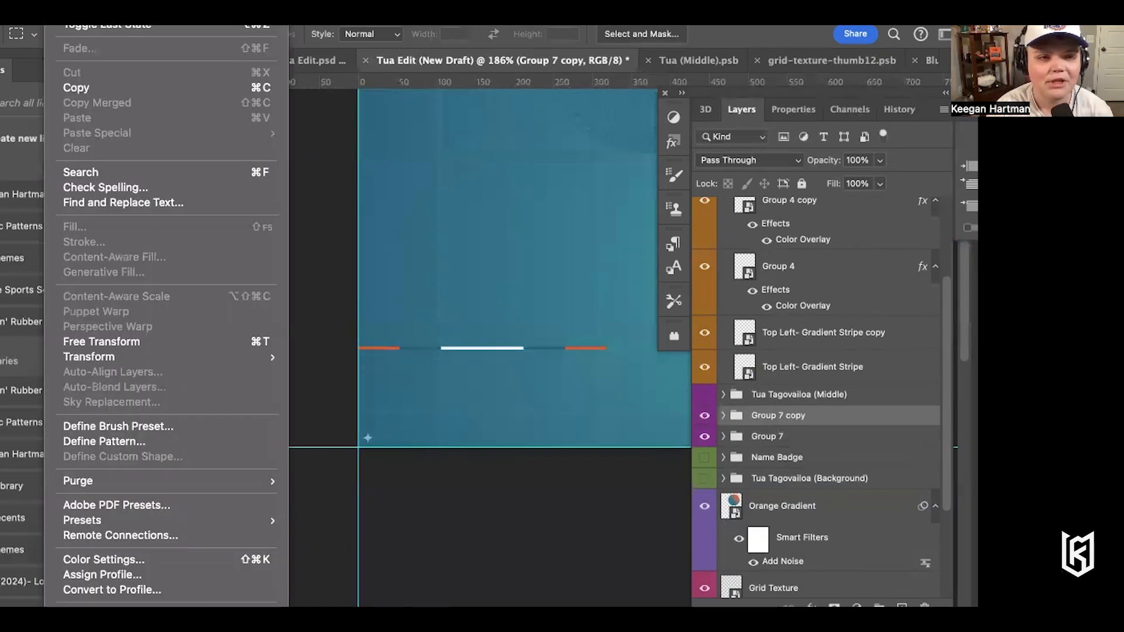
pyautogui.click(82, 4)
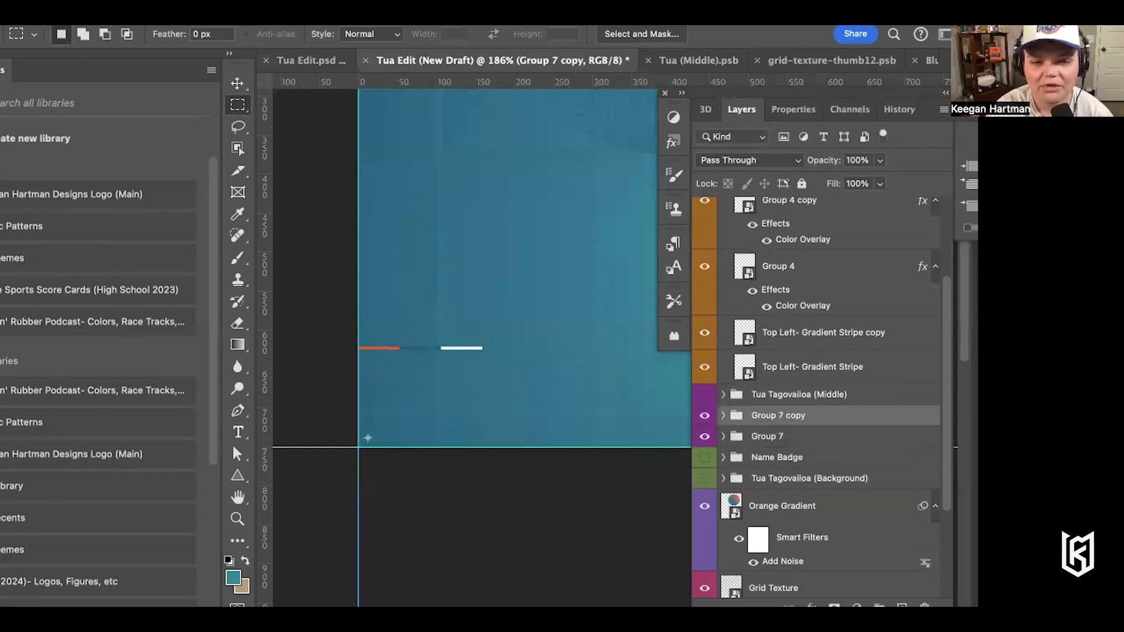
pyautogui.hscroll(3, 297, 331)
# Move the unrotated dash group copy so its orange dash starts right at the end of the first group's white dash
pyautogui.click(472, 4)
pyautogui.click(519, 56)
pyautogui.scroll(5, 381, 319)
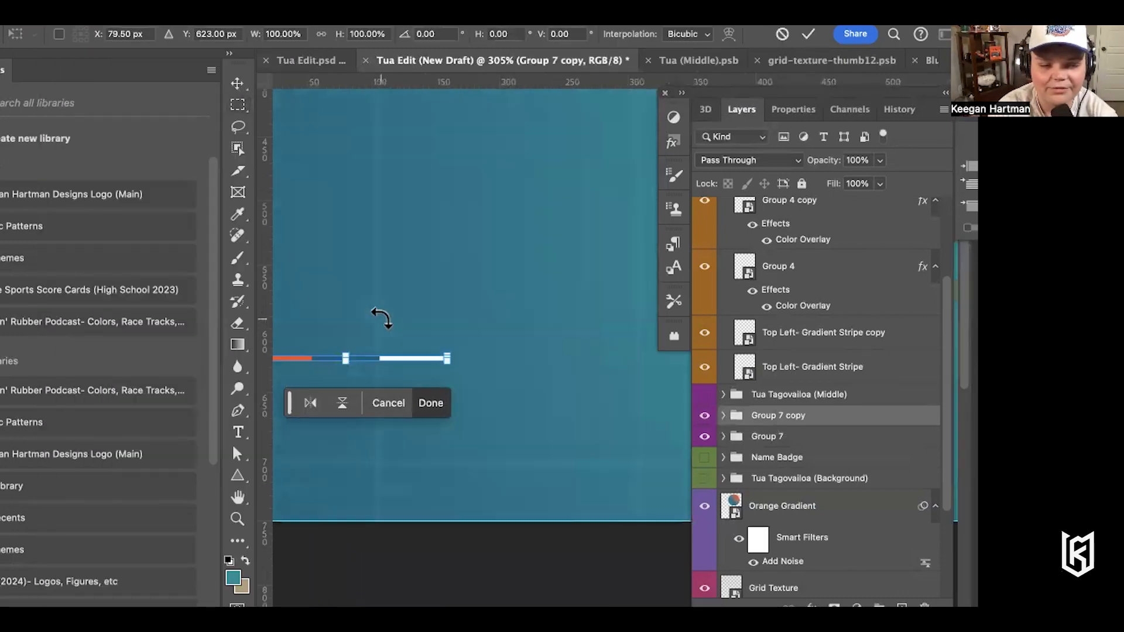
pyautogui.hscroll(-5, 410, 340)
pyautogui.moveTo(484, 378); pyautogui.dragTo(532, 371)
pyautogui.scroll(5, 532, 371)
pyautogui.moveTo(427, 406); pyautogui.dragTo(455, 400)
pyautogui.click(801, 416)
pyautogui.scroll(-8, 521, 358)
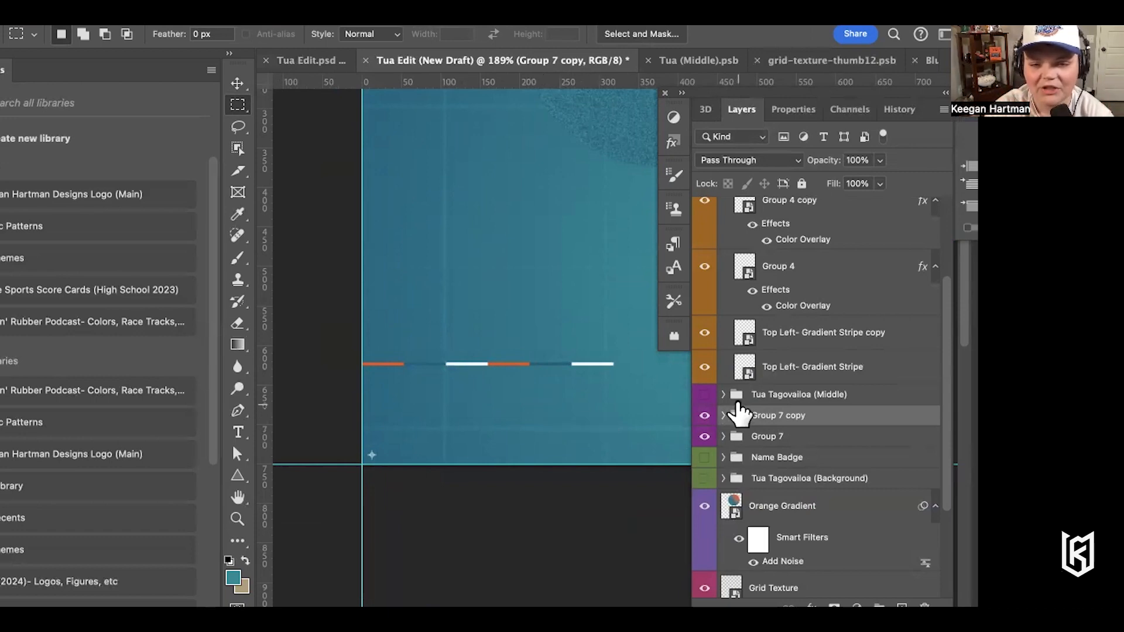
# Group the two dash groups together, showing the Name Badge group for comparison and hiding it again
pyautogui.click(705, 458)
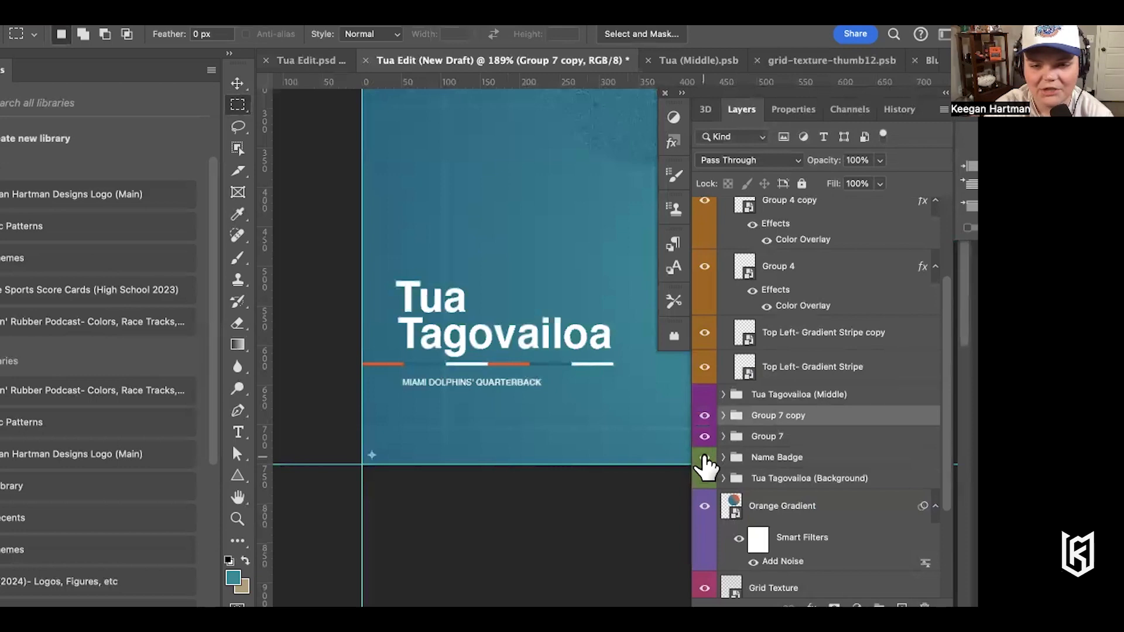
pyautogui.keyDown('shift'); pyautogui.click(776, 435); pyautogui.keyUp('shift')
pyautogui.hotkey('ctrl', 'g')
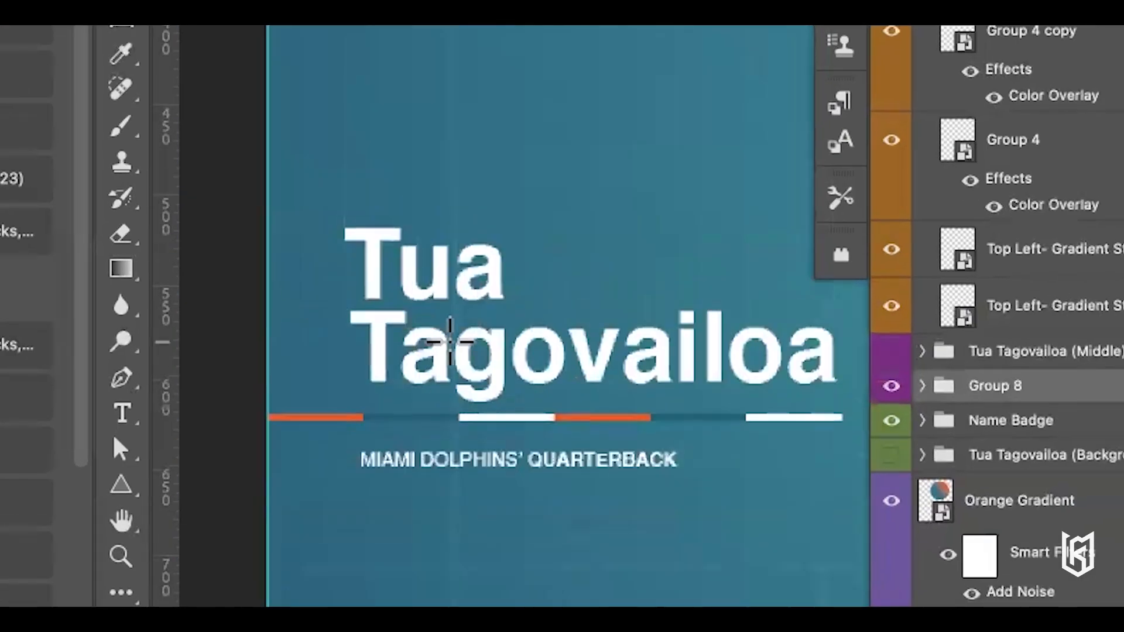
pyautogui.click(891, 420)
# Add the white Helvetica text "Tua" above the dashes
pyautogui.press('t')
pyautogui.click(477, 239)
pyautogui.write('Tua')
pyautogui.hotkey('ctrl', 'a')
pyautogui.click(558, 335)
pyautogui.moveTo(831, 485); pyautogui.dragTo(680, 359)
pyautogui.press('Return')
pyautogui.hotkey('ctrl', 'Return')
pyautogui.press('v')
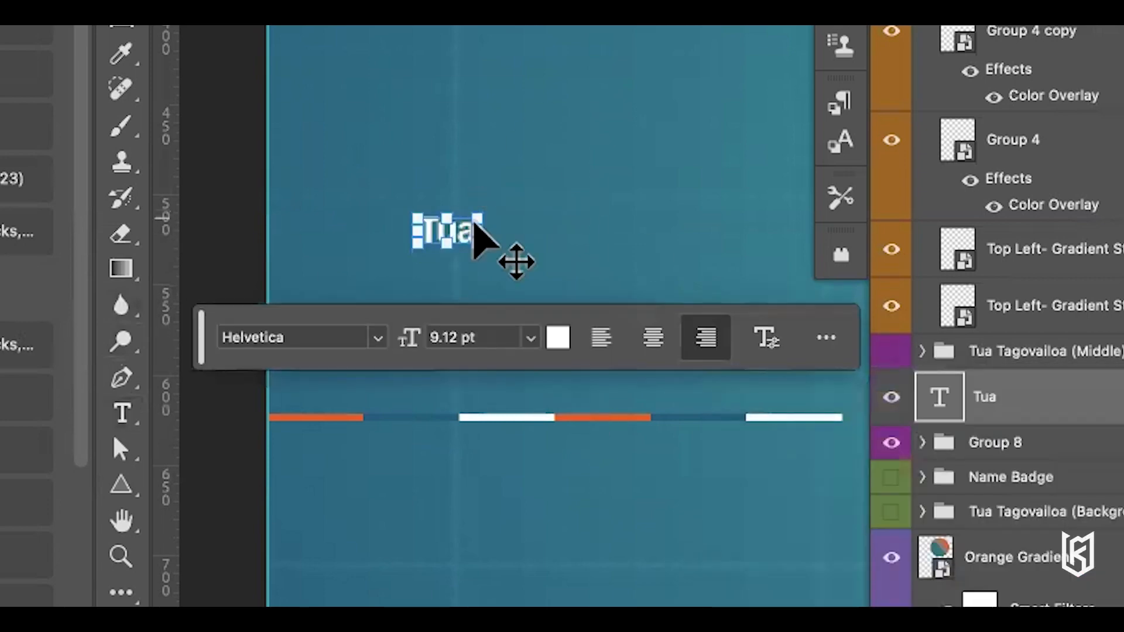
# Enlarge the "Tua" text to 28.8 pt and place it above the dashes
pyautogui.moveTo(476, 260); pyautogui.dragTo(622, 317)
pyautogui.moveTo(524, 216); pyautogui.dragTo(444, 334)
pyautogui.rightClick(995, 401)
pyautogui.press('Return')
# Duplicate the "Tua" text, change the copy to "Tagovailoa", and line it up below "Tua"
pyautogui.hotkey('ctrl', 'j')
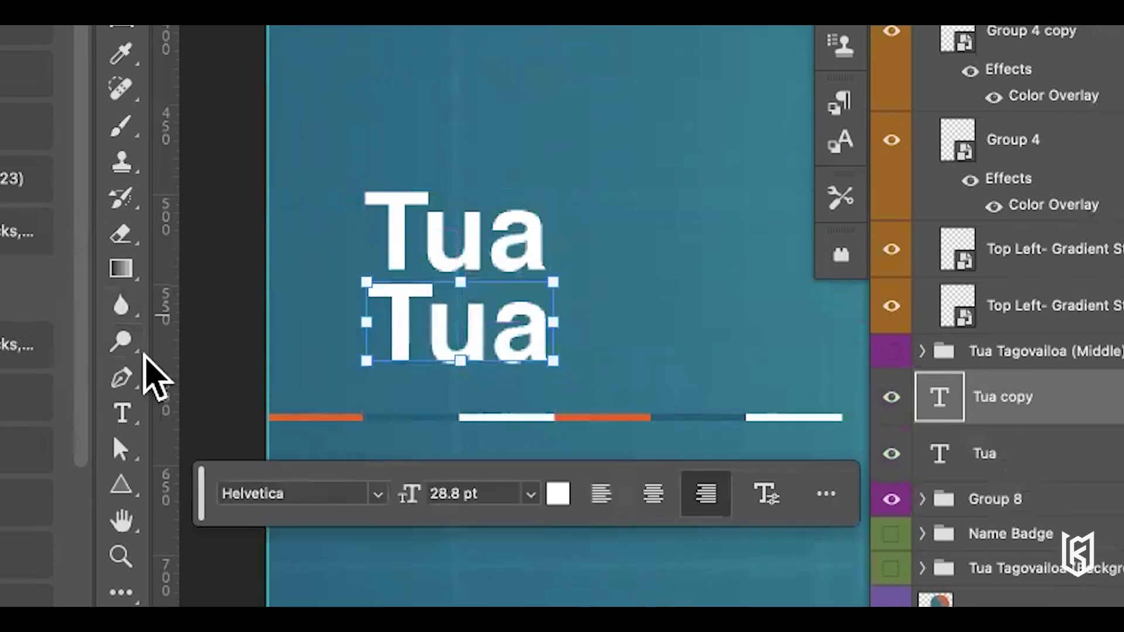
pyautogui.press('t')
pyautogui.moveTo(551, 334); pyautogui.dragTo(425, 334)
pyautogui.write('agovailoa')
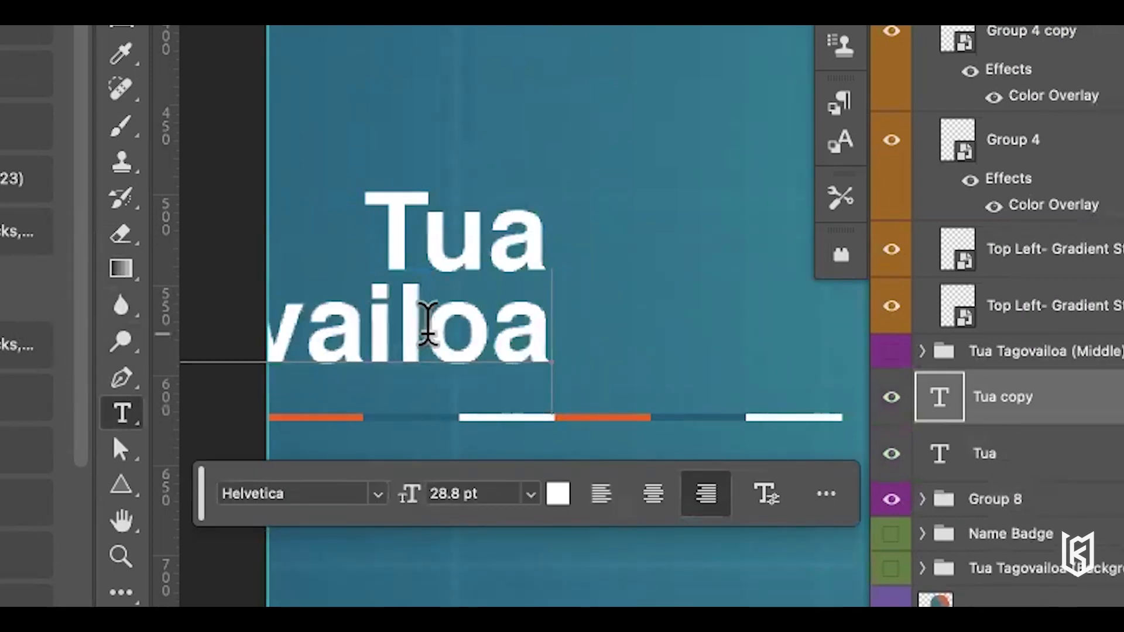
pyautogui.hotkey('ctrl', 'Return')
pyautogui.press('v')
pyautogui.moveTo(370, 329); pyautogui.dragTo(743, 337)
pyautogui.hscroll(5, 542, 335)
pyautogui.hscroll(-2, 542, 335)
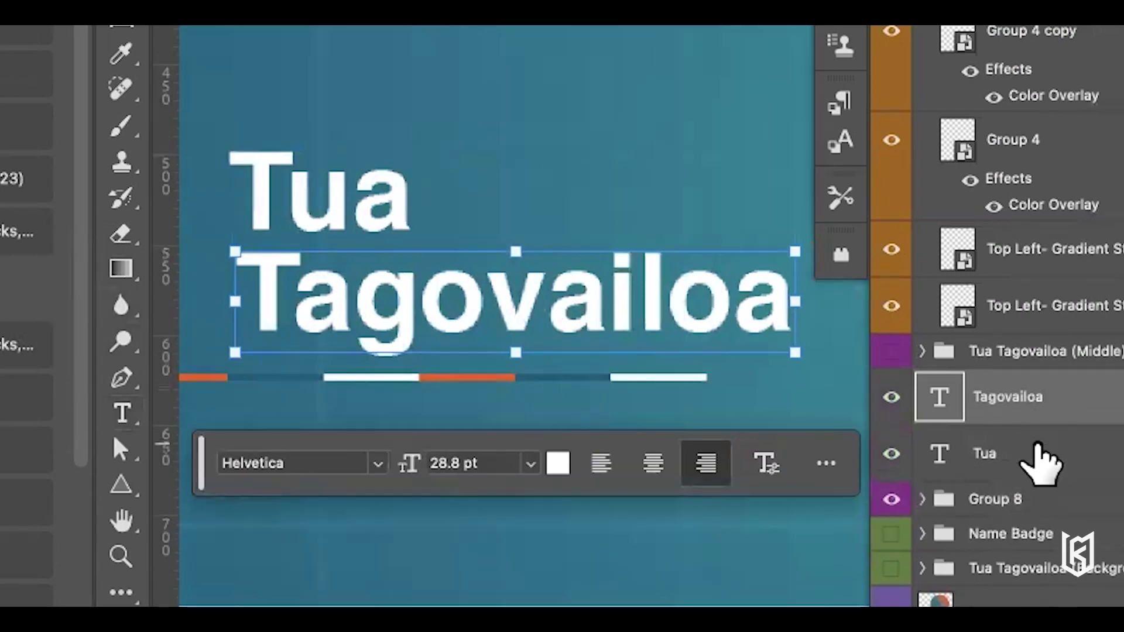
# Scale the "Tua" and "Tagovailoa" text down together and position it above the dashes, using the Name Badge group as reference
pyautogui.click(892, 533)
pyautogui.click(892, 533)
pyautogui.click(1007, 455)
pyautogui.keyDown('shift'); pyautogui.click(1019, 401); pyautogui.keyUp('shift')
pyautogui.scroll(1, 727, 261)
pyautogui.moveTo(777, 376); pyautogui.dragTo(662, 382)
pyautogui.moveTo(559, 257); pyautogui.dragTo(559, 297)
pyautogui.scroll(2, 559, 298)
pyautogui.hscroll(-4, 559, 297)
pyautogui.scroll(-2, 559, 297)
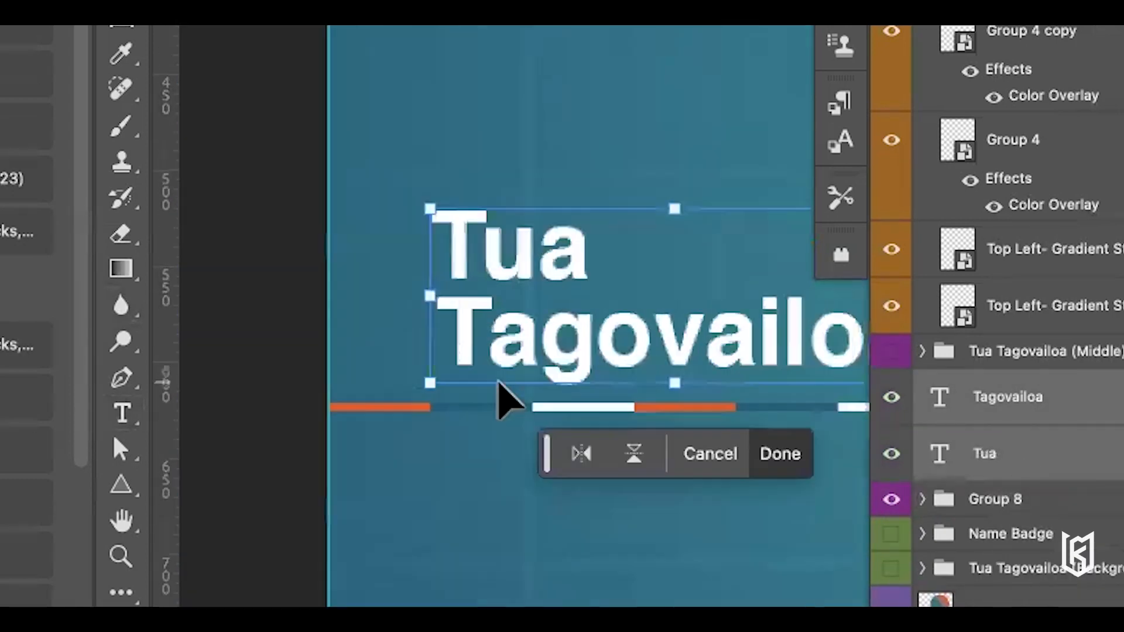
# Compare the two name lines with the Name Badge group and nudge them together into place above the dashes
pyautogui.hscroll(3, 499, 386)
pyautogui.click(894, 537)
pyautogui.click(893, 536)
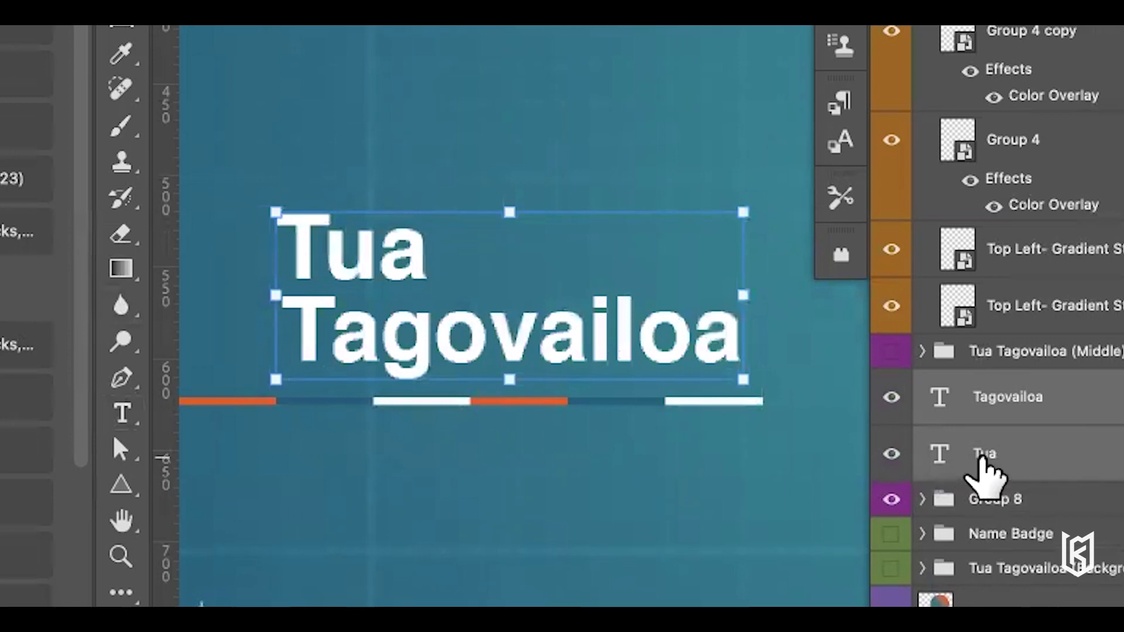
pyautogui.moveTo(363, 246); pyautogui.dragTo(351, 256)
pyautogui.scroll(3, 351, 259)
pyautogui.hscroll(-4, 351, 259)
pyautogui.moveTo(422, 241); pyautogui.dragTo(416, 231)
pyautogui.hscroll(5, 416, 231)
pyautogui.scroll(-2, 416, 232)
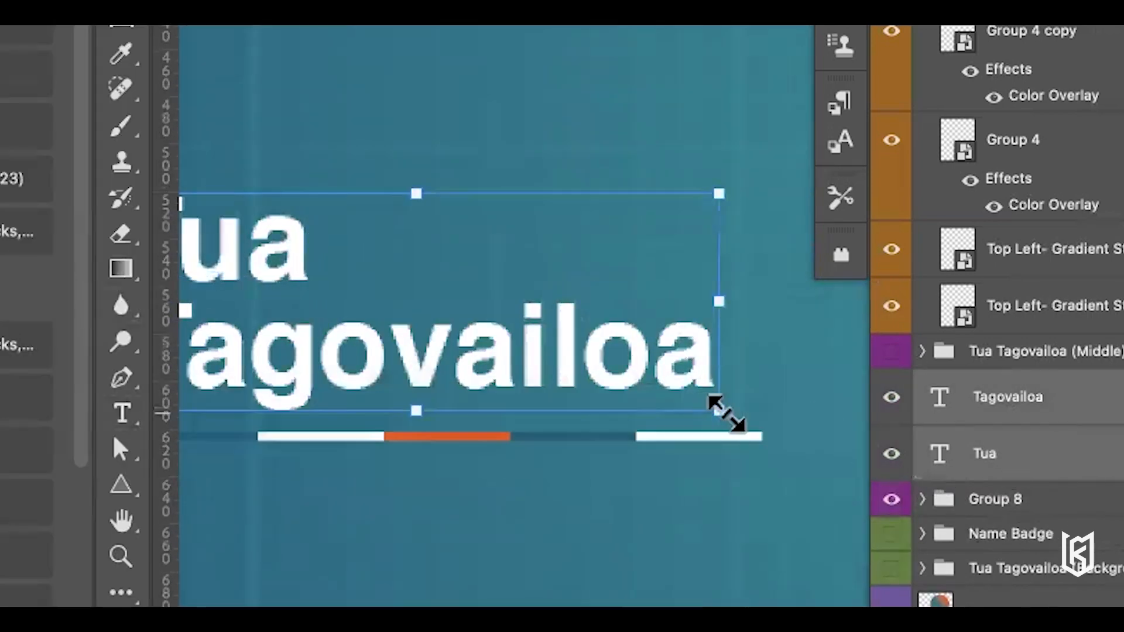
# Resize and shift the two name lines to 24.86 pt so "Tagovailoa" ends in line with the last white dash
pyautogui.moveTo(720, 411); pyautogui.dragTo(738, 417)
pyautogui.press('super+z')
pyautogui.moveTo(720, 193); pyautogui.dragTo(737, 186)
pyautogui.hscroll(-5, 429, 315)
pyautogui.moveTo(429, 315); pyautogui.dragTo(451, 302)
pyautogui.hscroll(4, 451, 303)
pyautogui.scroll(-2, 451, 303)
pyautogui.scroll(-3, 451, 303)
pyautogui.hscroll(-3, 452, 303)
pyautogui.click(622, 404)
# Add the text "MIAMI DOLPHINS QUARTERBACK" on a new text layer above the "Tagovailoa" layer
pyautogui.click(1033, 468)
pyautogui.click(1045, 388)
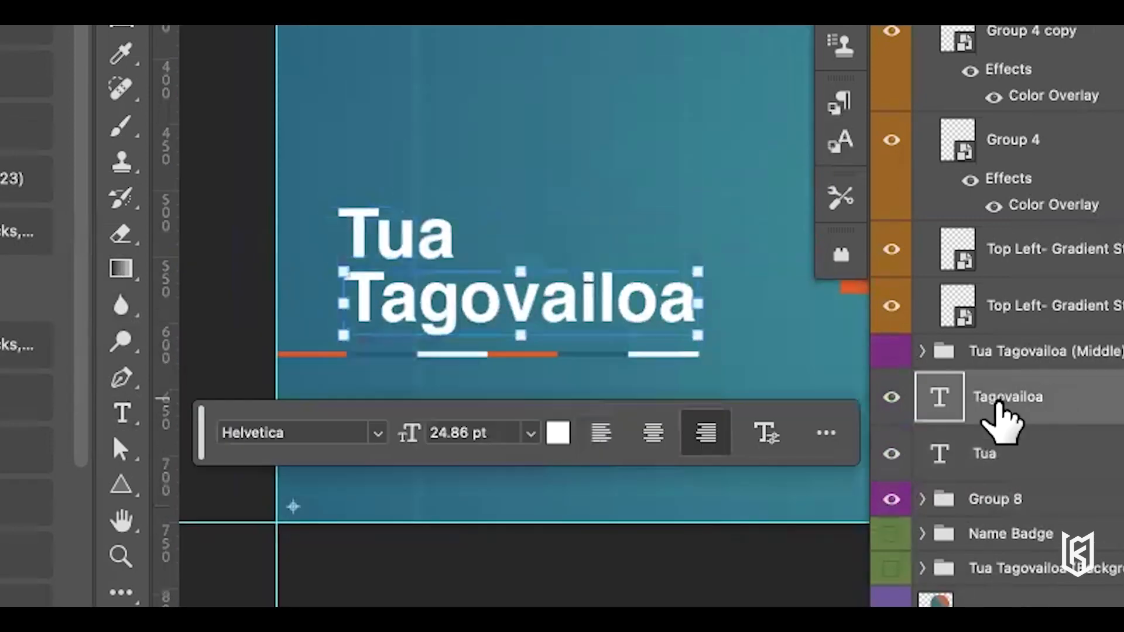
pyautogui.click(122, 416)
pyautogui.click(357, 137)
pyautogui.write('MIAMI DOLPHINS')
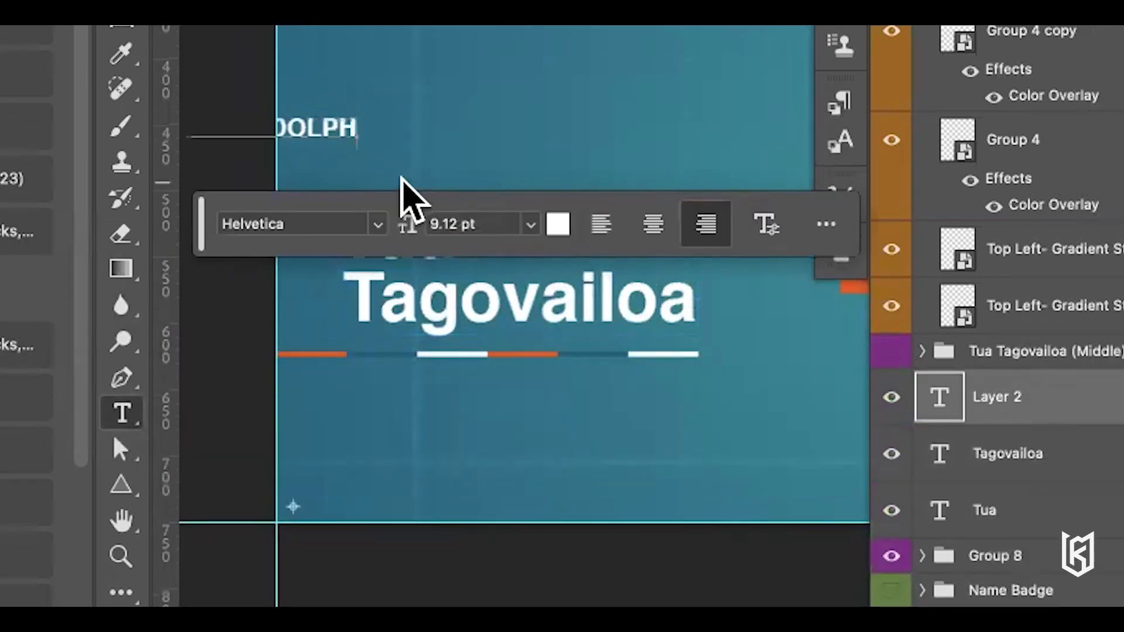
pyautogui.write(' QUARTERBACK')
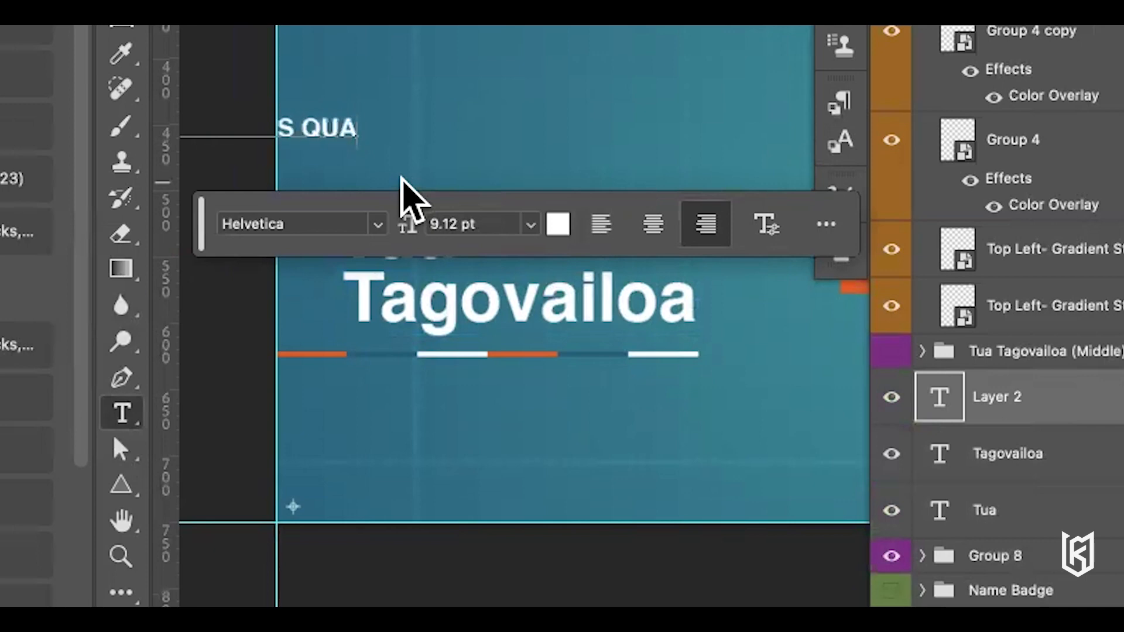
pyautogui.press('super+Return')
# Place the "MIAMI DOLPHINS QUARTERBACK" line below the dashes, starting under "Tagovailoa", and scale it to 6.82 pt
pyautogui.moveTo(305, 123); pyautogui.dragTo(711, 375)
pyautogui.press('super+t')
pyautogui.scroll(3, 580, 373)
pyautogui.hscroll(-5, 615, 398)
pyautogui.moveTo(653, 423); pyautogui.dragTo(589, 422)
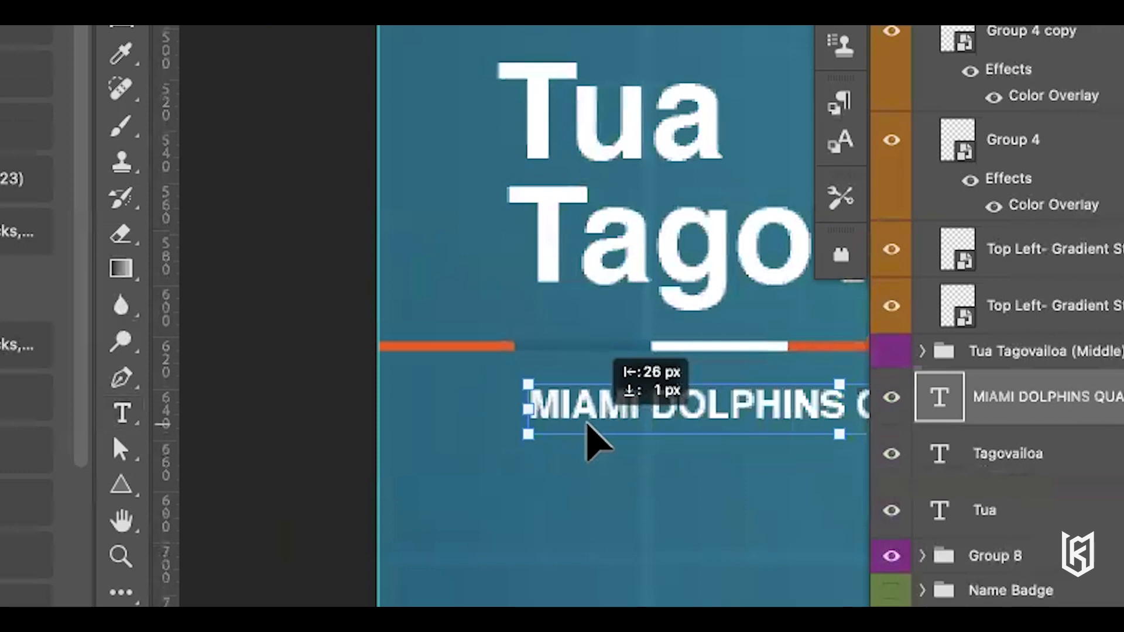
pyautogui.scroll(4, 562, 386)
pyautogui.scroll(-3, 502, 355)
pyautogui.moveTo(506, 370); pyautogui.dragTo(497, 370)
pyautogui.scroll(-3, 497, 372)
pyautogui.hscroll(5, 498, 375)
pyautogui.hscroll(5, 498, 378)
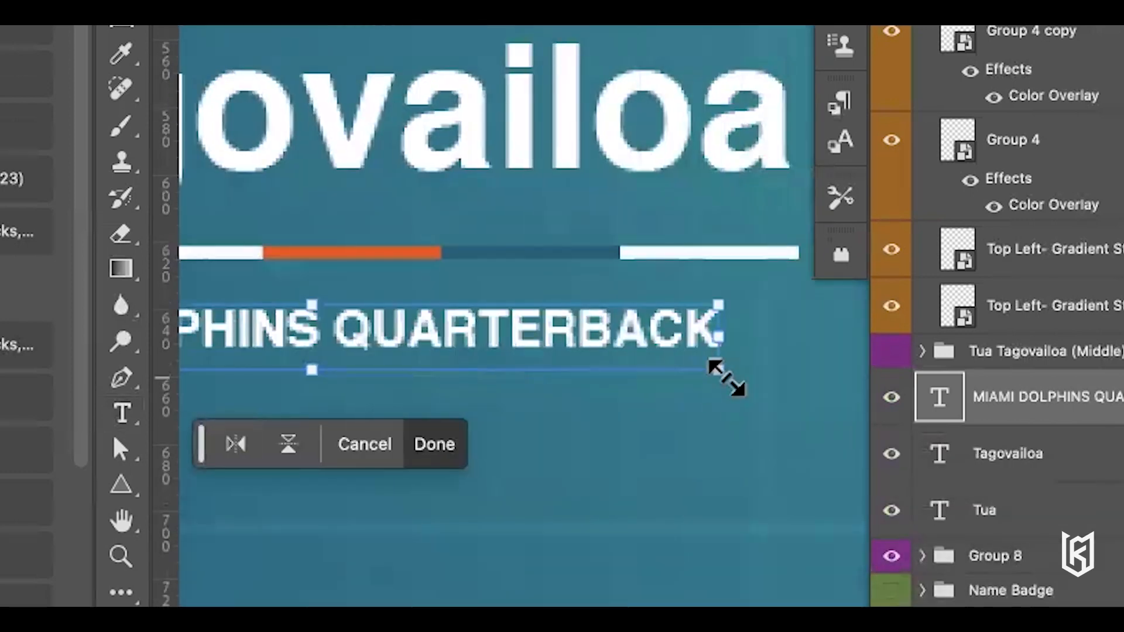
pyautogui.moveTo(725, 377); pyautogui.dragTo(700, 375)
# Set "MIAMI DOLPHINS" in regular weight and "QUARTERBACK" in bold
pyautogui.hscroll(-6, 691, 372)
pyautogui.click(117, 410)
pyautogui.moveTo(617, 330); pyautogui.dragTo(181, 334)
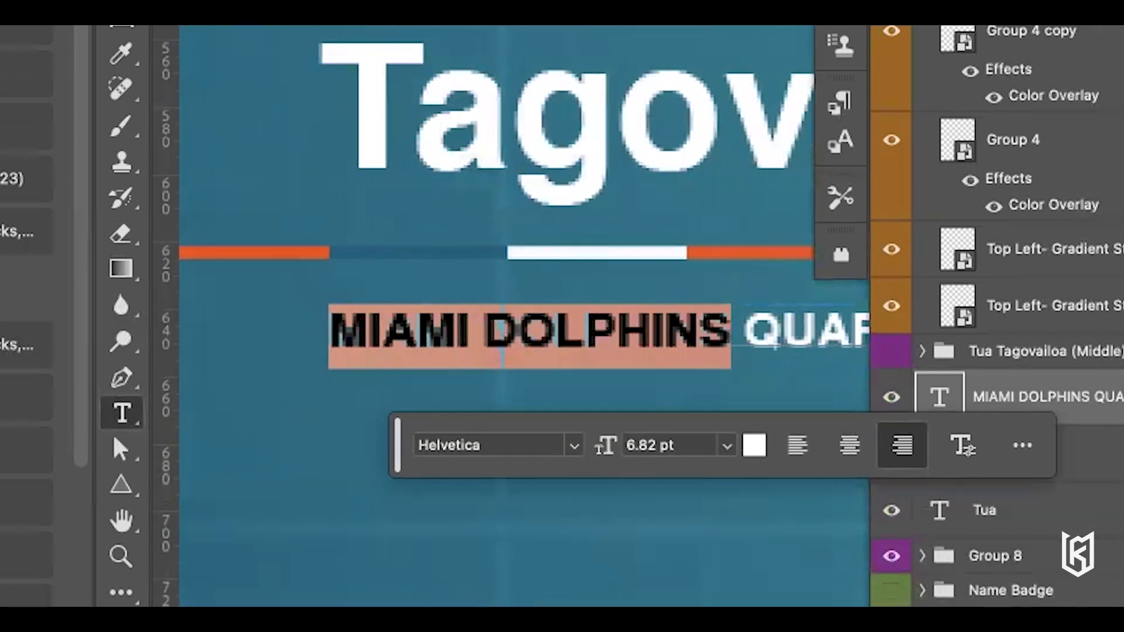
pyautogui.hscroll(5, 468, 145)
pyautogui.moveTo(528, 334); pyautogui.dragTo(825, 336)
pyautogui.hscroll(5, 826, 336)
pyautogui.moveTo(703, 335); pyautogui.dragTo(328, 335)
pyautogui.press('super+shift+b')
pyautogui.click(501, 120)
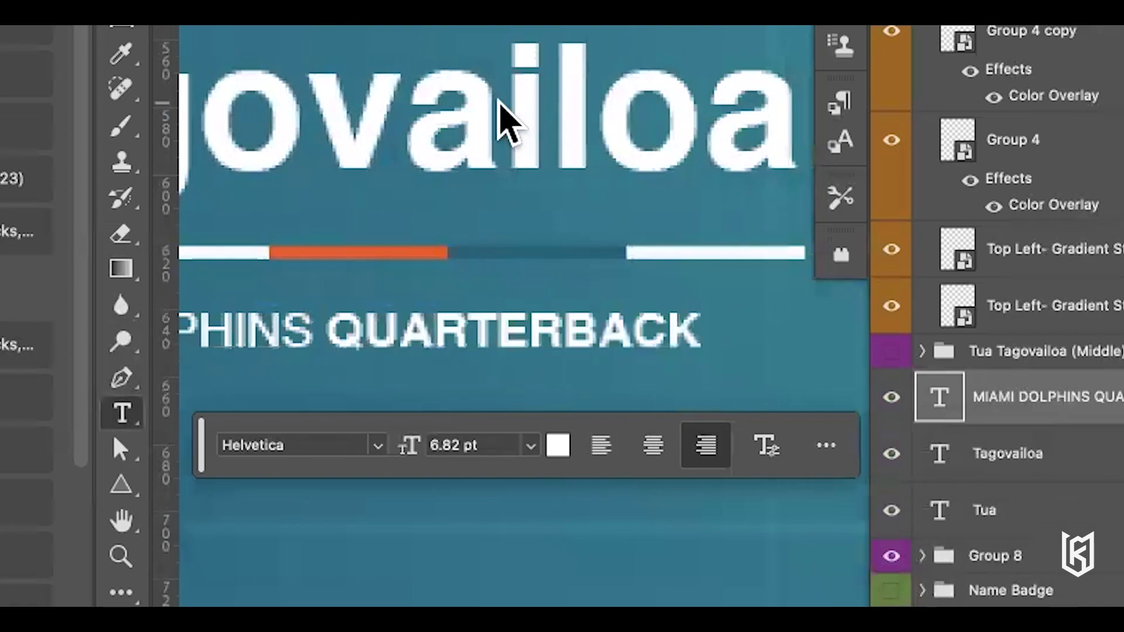
pyautogui.scroll(-4, 491, 193)
pyautogui.hscroll(-4, 471, 170)
pyautogui.scroll(-5, 471, 166)
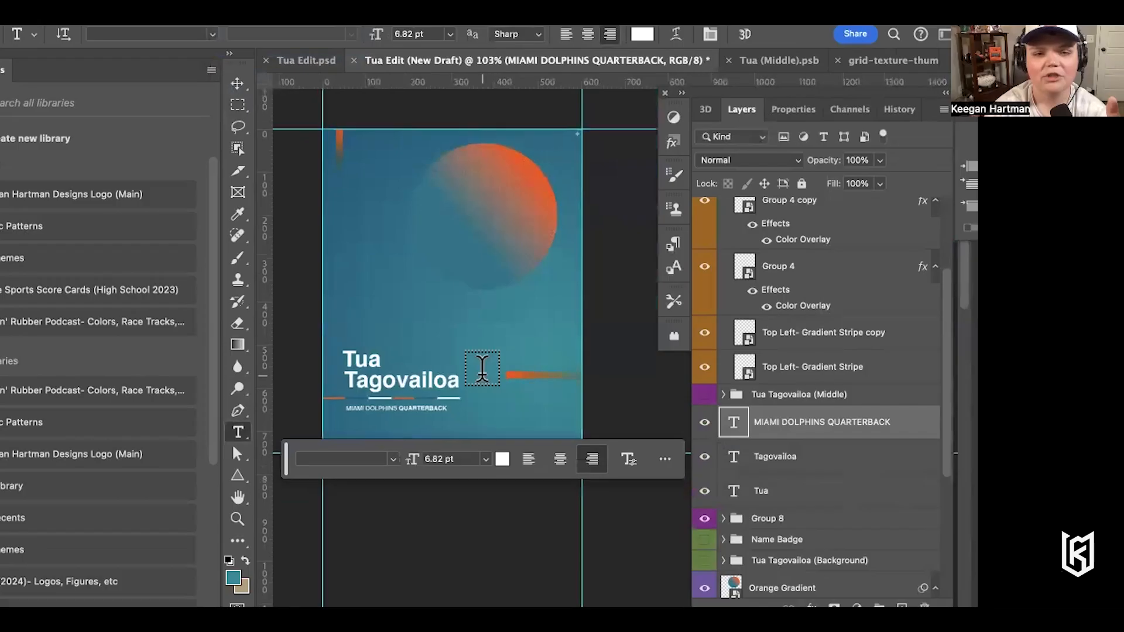
# Switch to the Tua (Middle).psb document
pyautogui.scroll(1, 482, 369)
pyautogui.hscroll(-1, 482, 369)
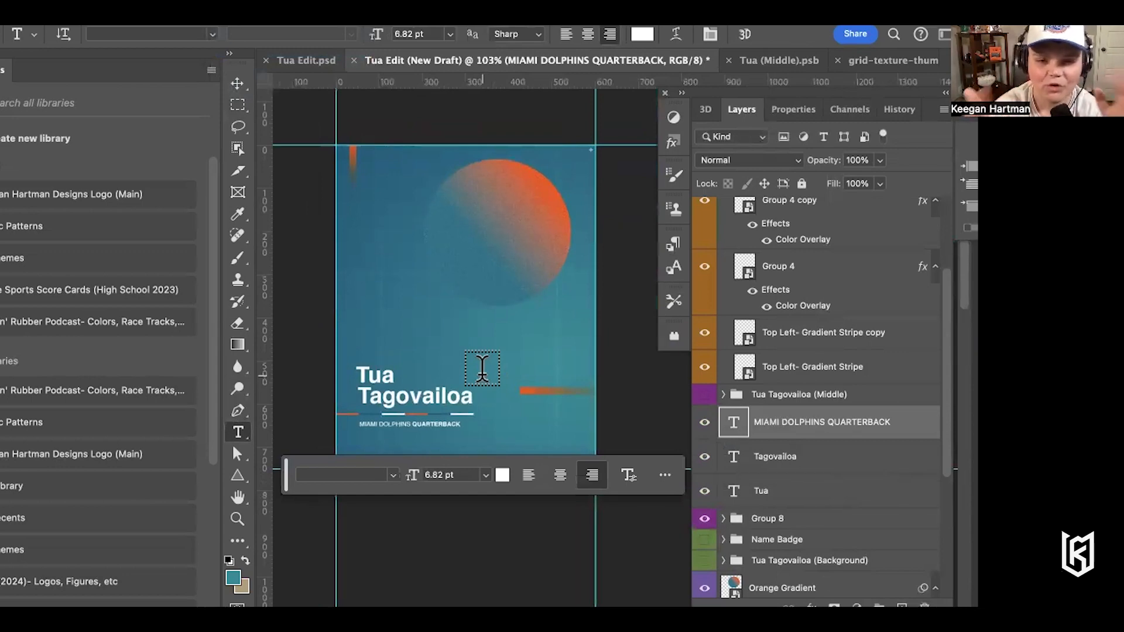
pyautogui.click(759, 61)
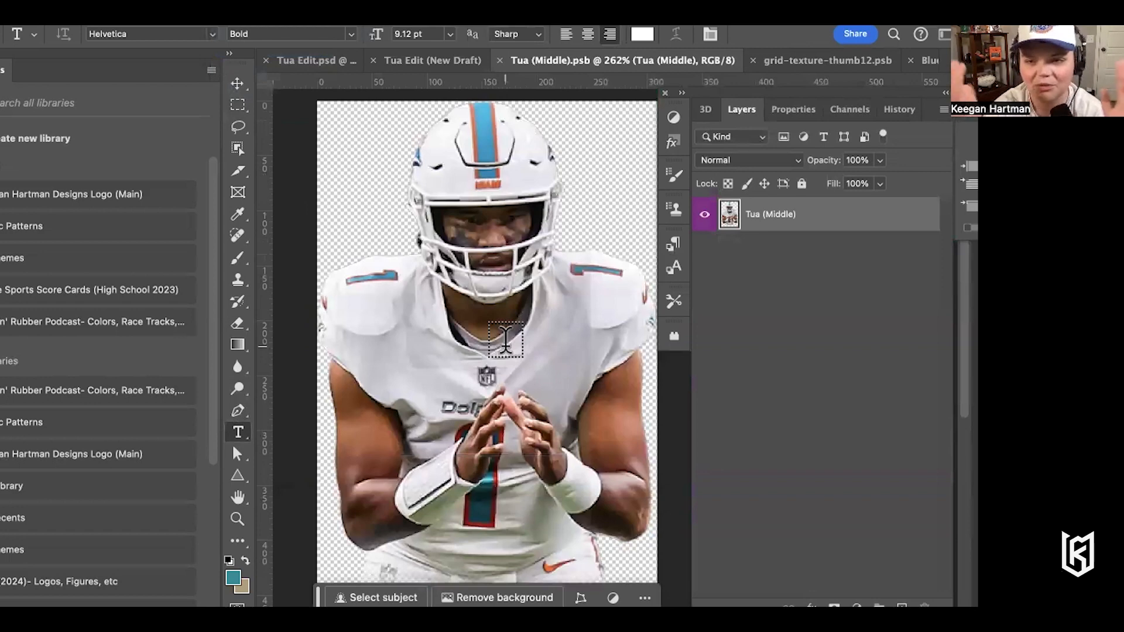
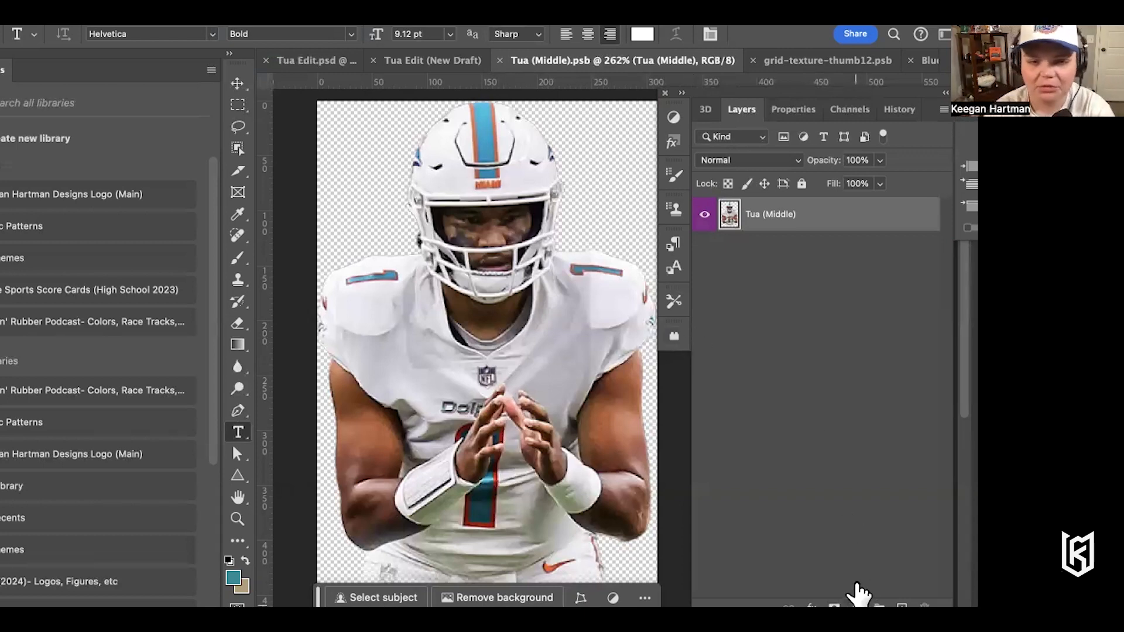
# Apply the JPEG Artifacts Removal neural filter at High strength to the Tua (Middle) layer, outputting to the current layer
pyautogui.click(286, 12)
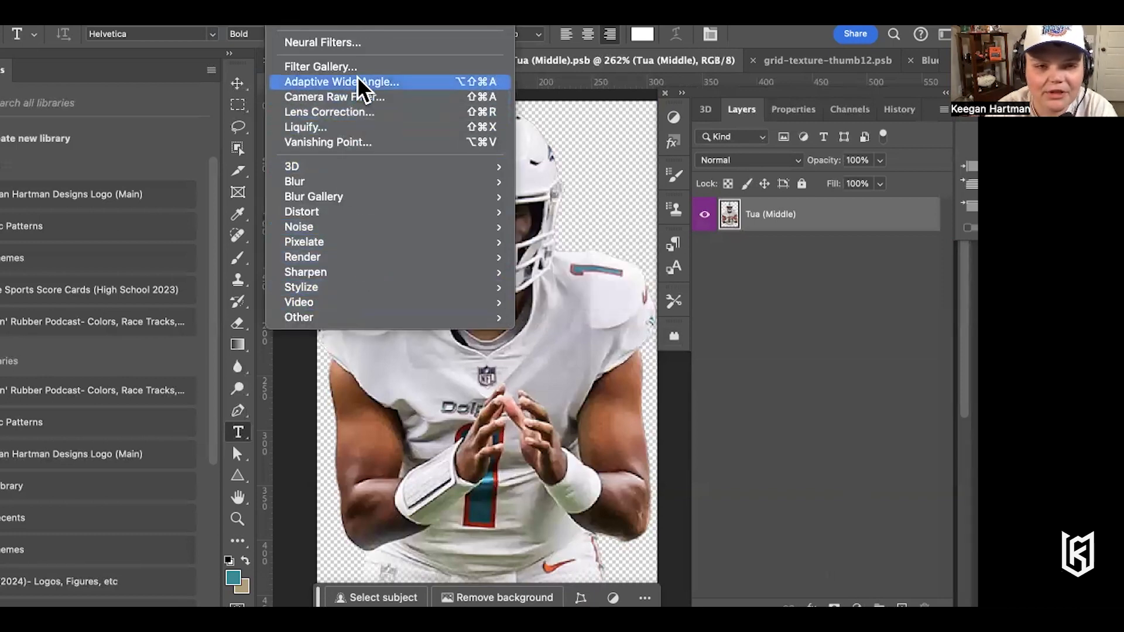
pyautogui.click(349, 41)
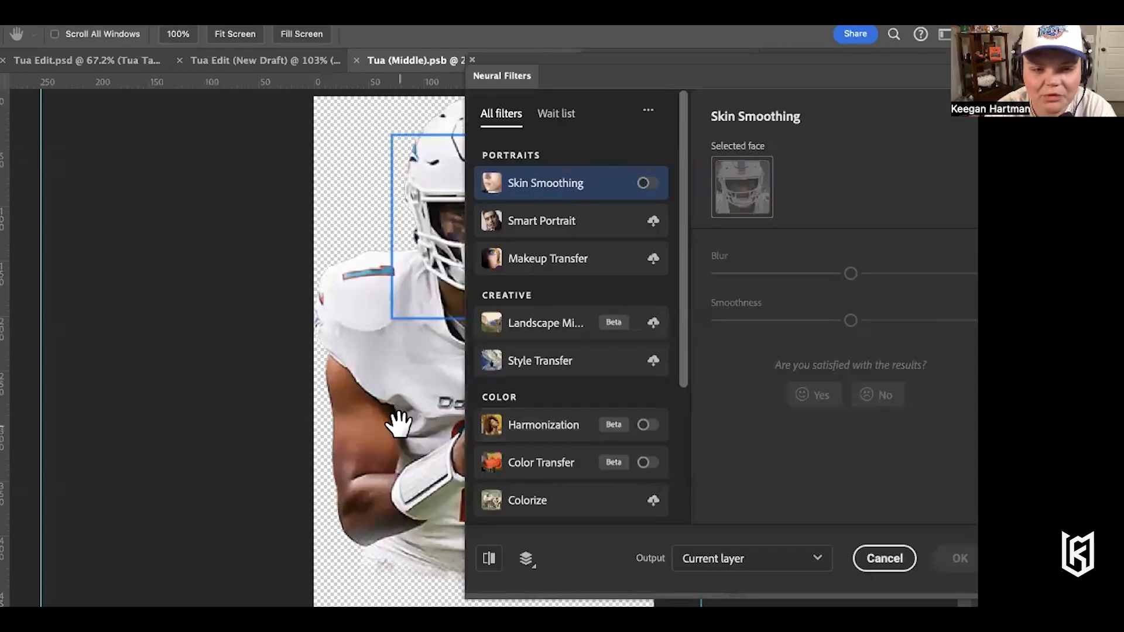
pyautogui.press('super+plus')
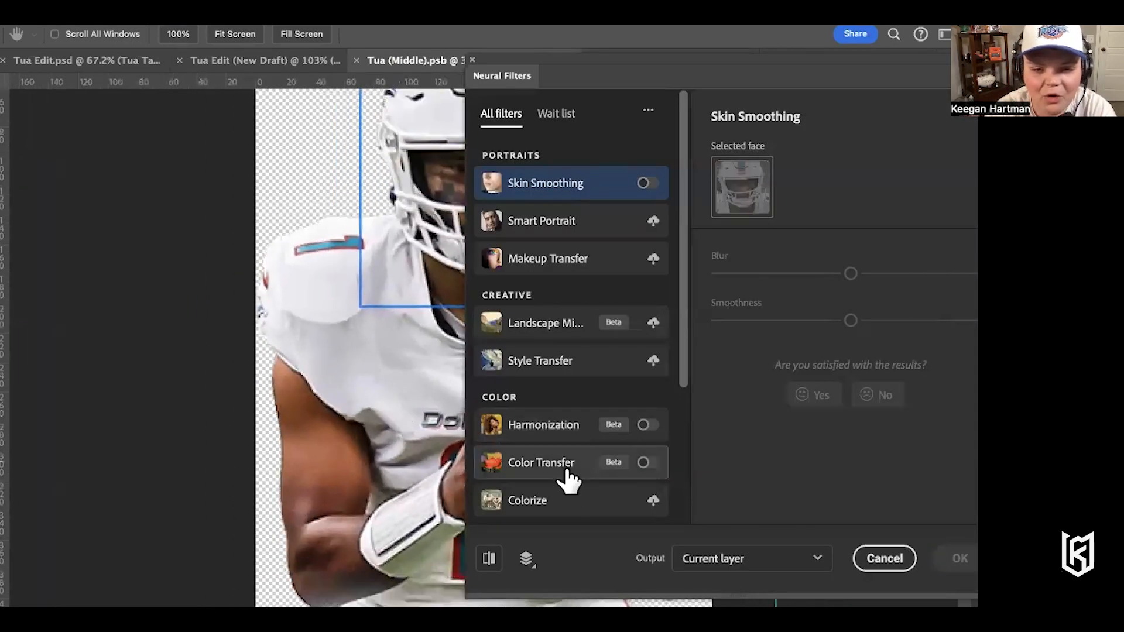
pyautogui.scroll(-5, 574, 479)
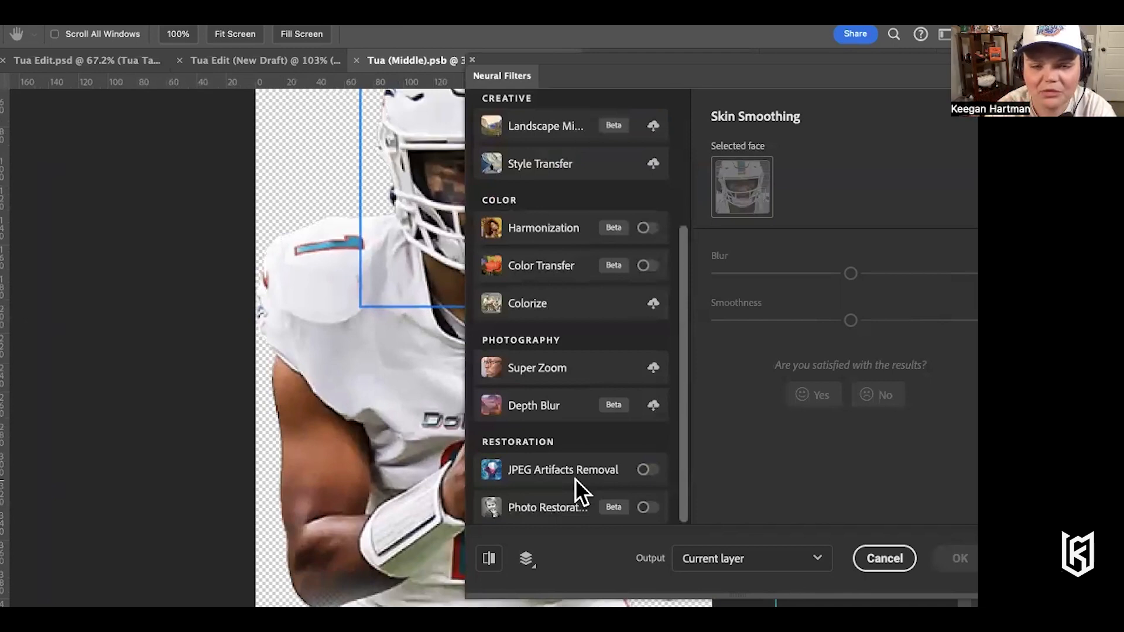
pyautogui.click(648, 472)
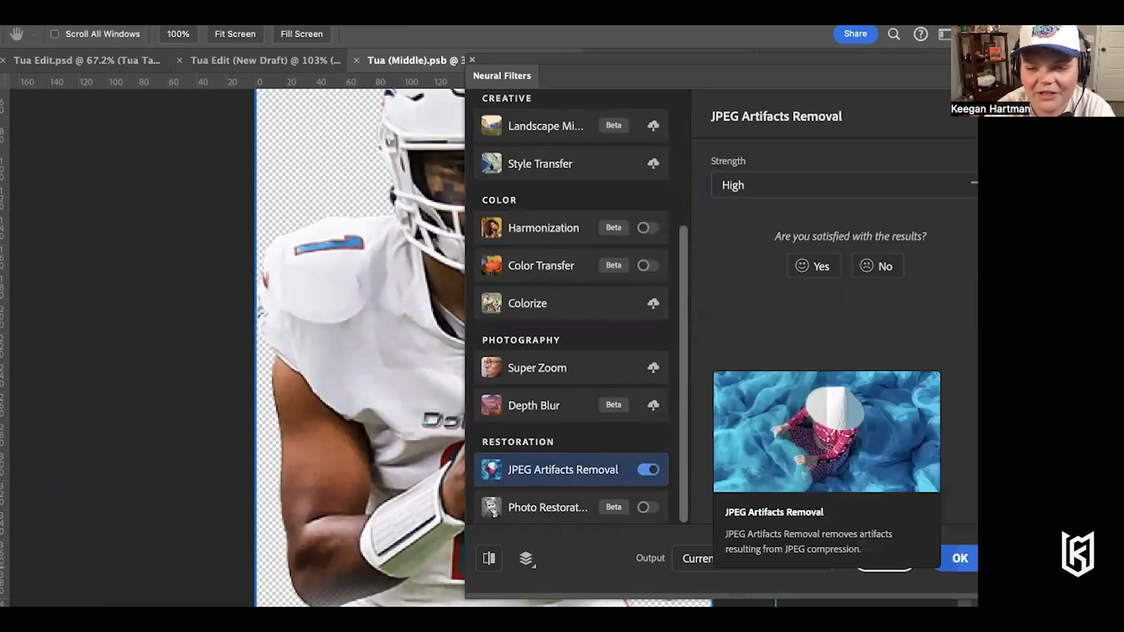
pyautogui.click(959, 558)
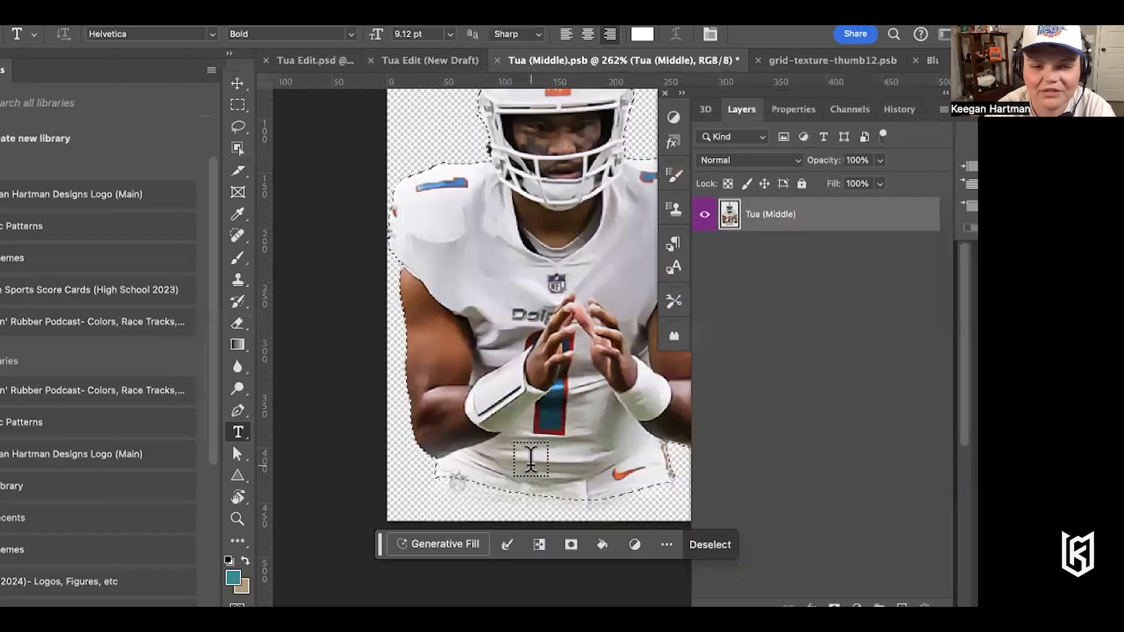
# Examine the player's helmet, face and jersey up close after the artifact removal
pyautogui.hscroll(3, 531, 459)
pyautogui.scroll(3, 531, 460)
pyautogui.scroll(3, 530, 458)
pyautogui.scroll(2, 531, 459)
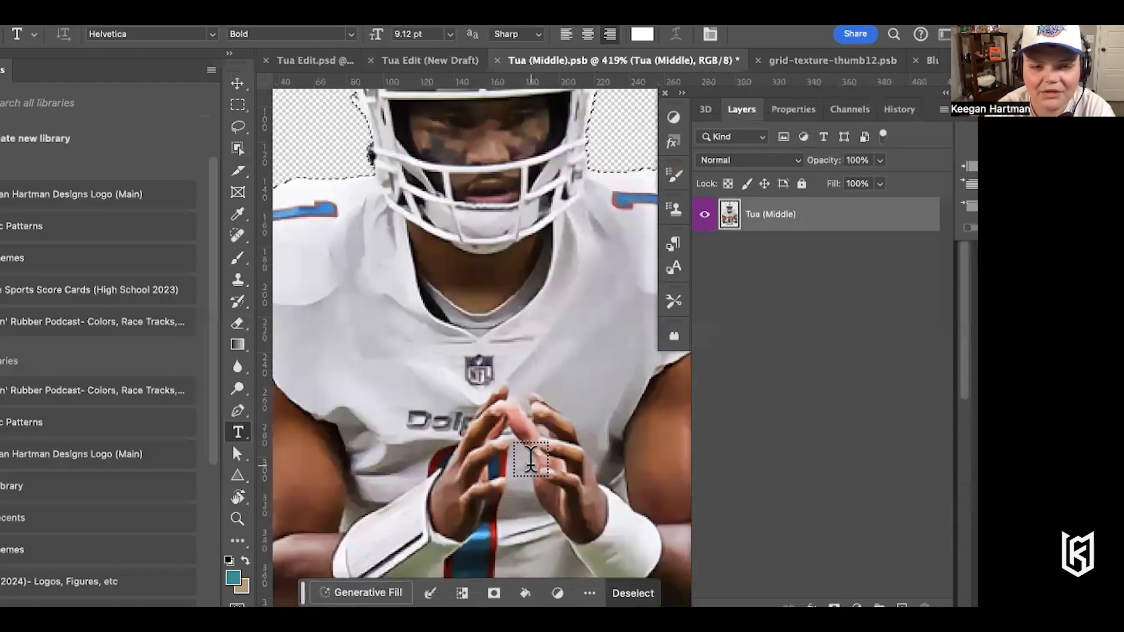
pyautogui.scroll(3, 531, 459)
pyautogui.scroll(2, 530, 458)
pyautogui.scroll(3, 531, 459)
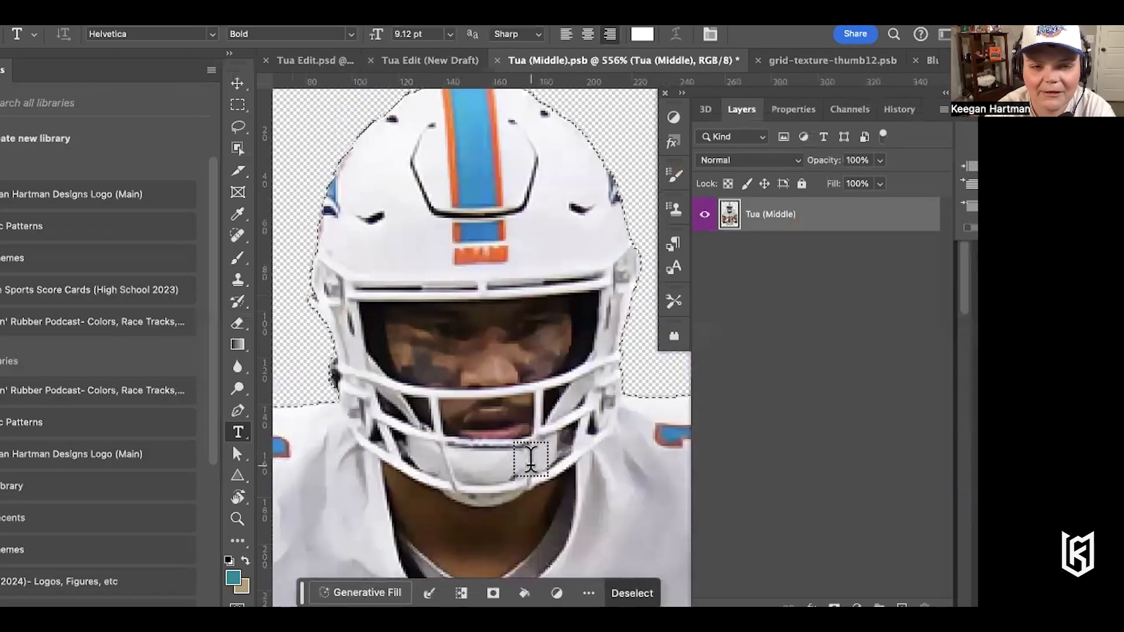
pyautogui.scroll(2, 531, 458)
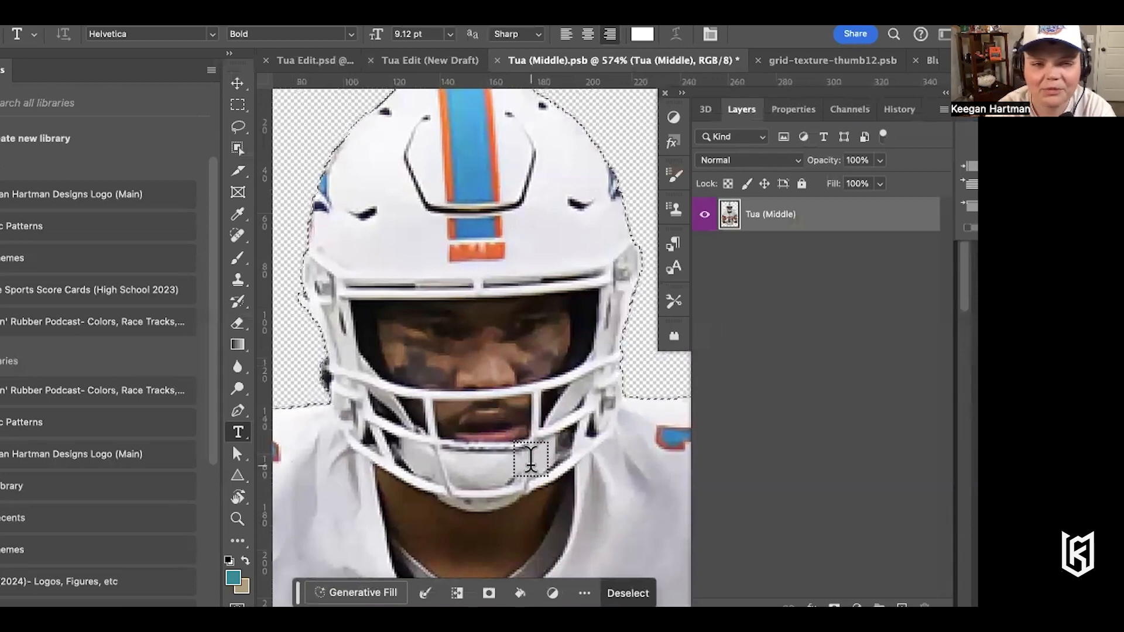
# Convert the Tua (Middle) player layer to a smart object
pyautogui.click(288, 14)
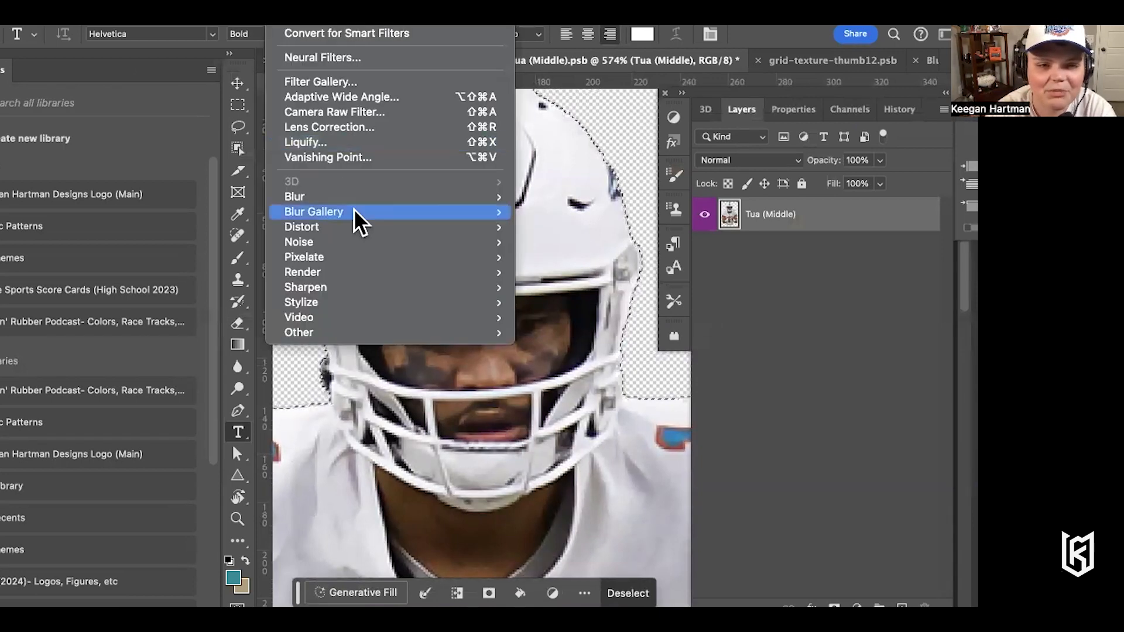
pyautogui.click(772, 216)
pyautogui.rightClick(764, 215)
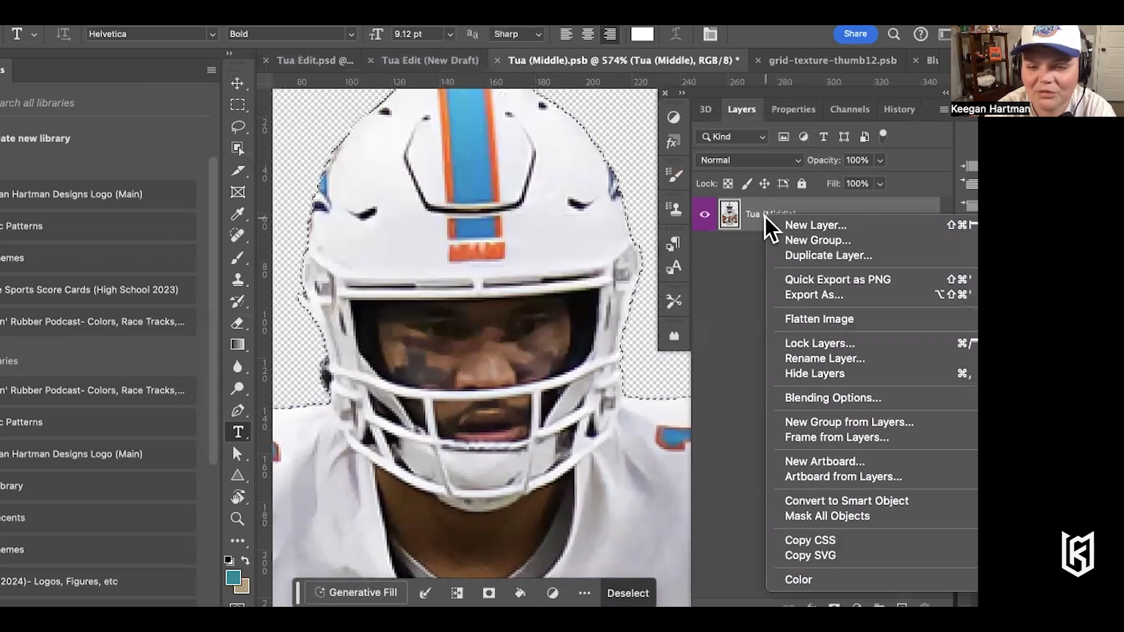
pyautogui.click(845, 501)
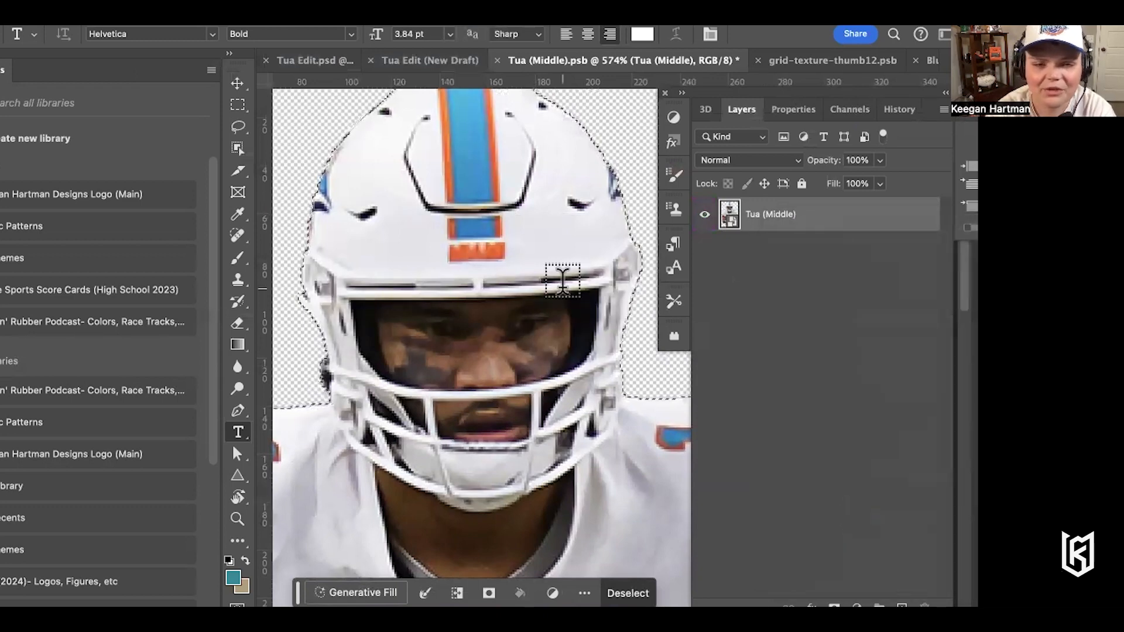
# Apply a High Pass filter with a radius of 2.1 pixels to the player smart object
pyautogui.scroll(-1, 562, 279)
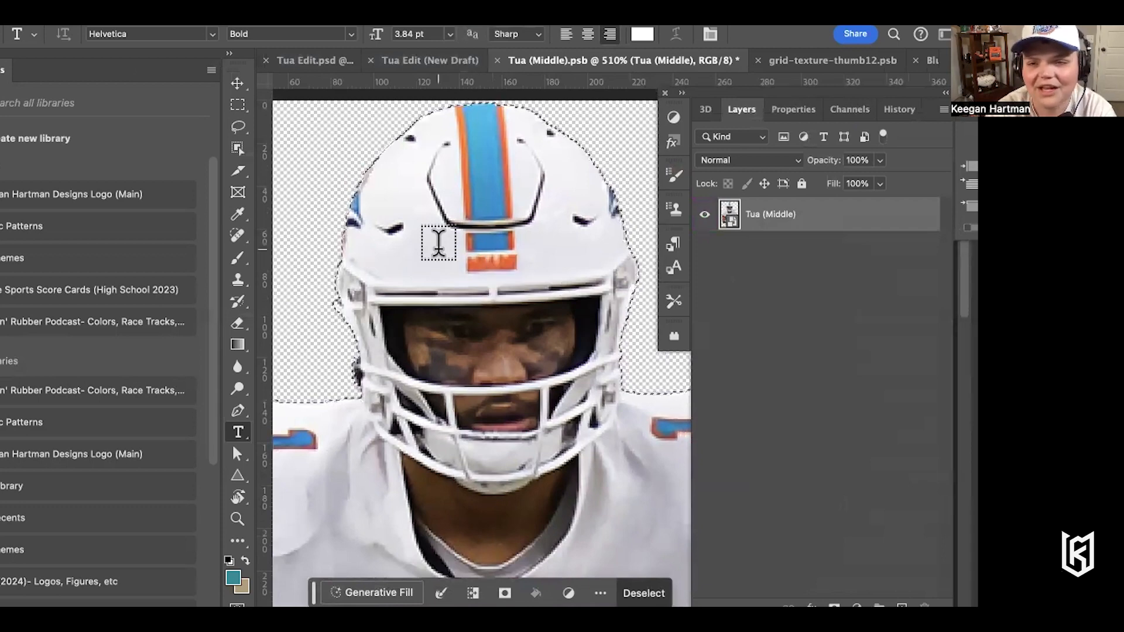
pyautogui.click(285, 6)
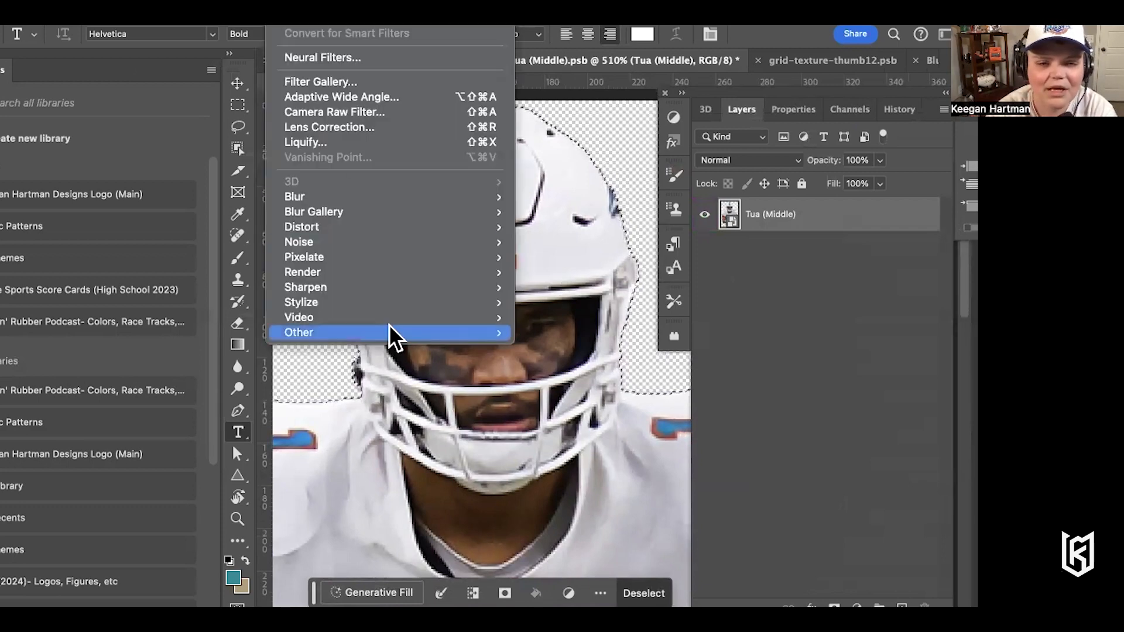
pyautogui.moveTo(388, 329)
pyautogui.click(553, 347)
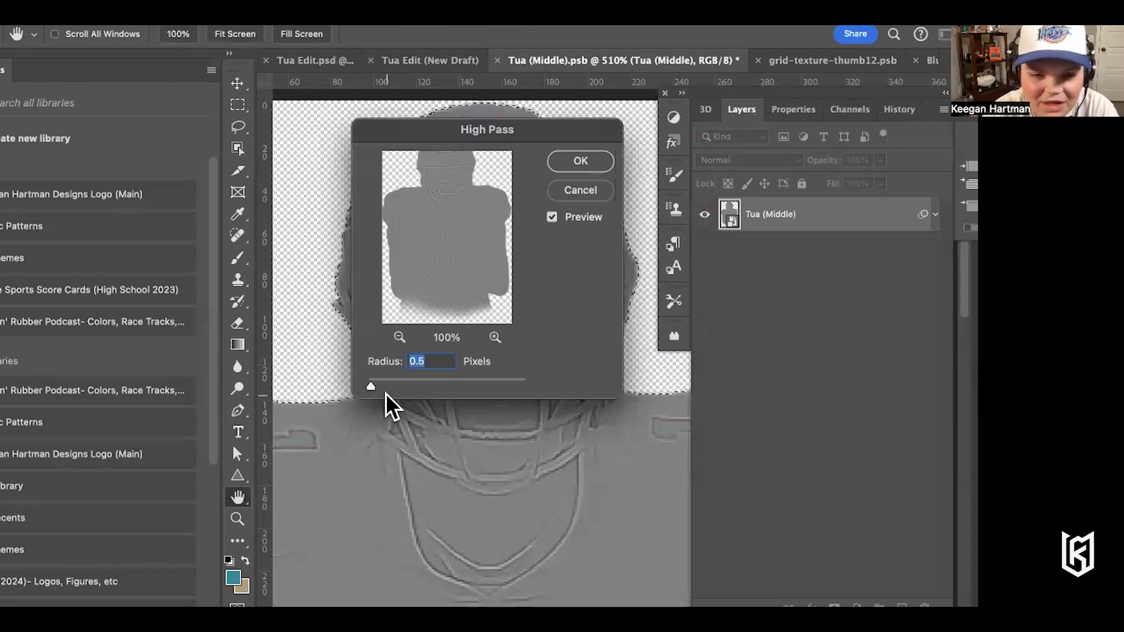
pyautogui.moveTo(372, 381); pyautogui.dragTo(378, 381)
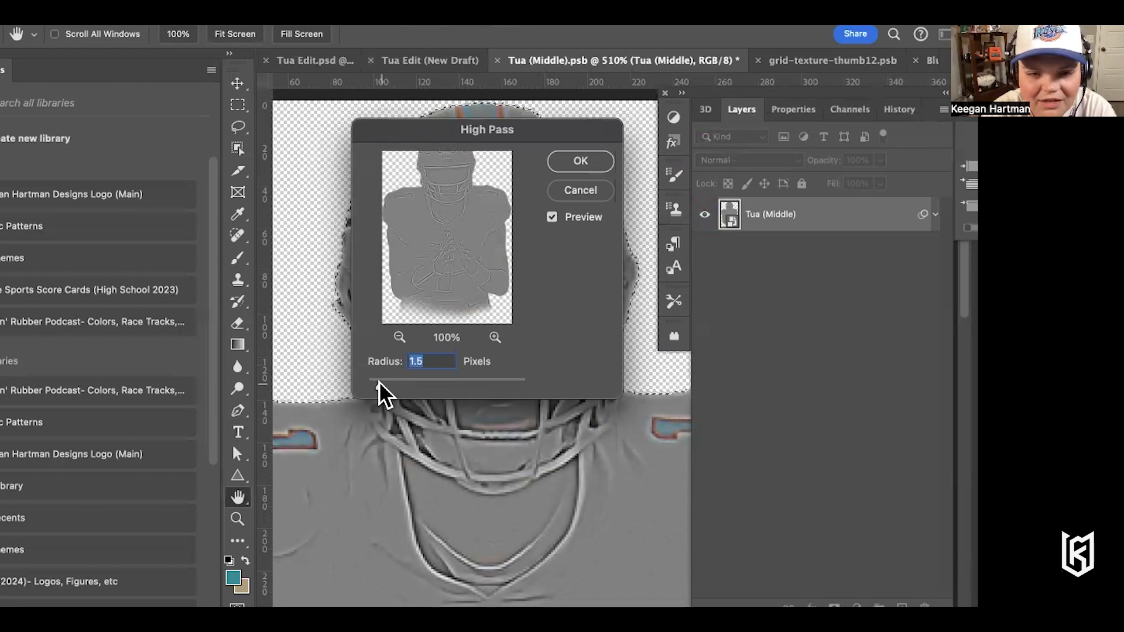
pyautogui.moveTo(380, 382); pyautogui.dragTo(384, 383)
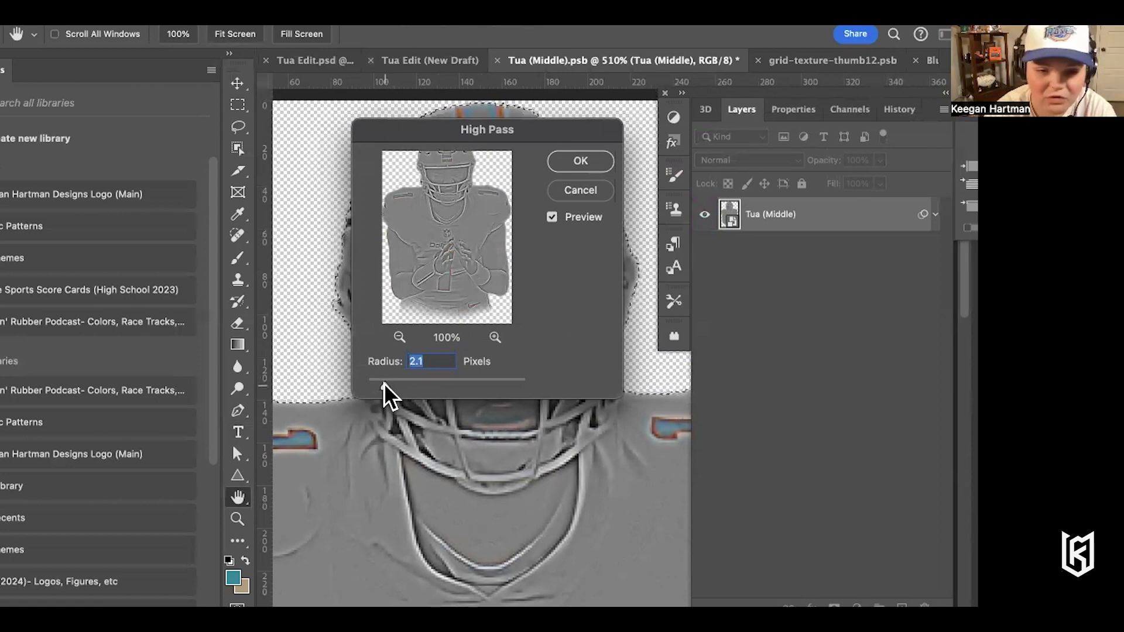
pyautogui.click(579, 161)
pyautogui.press('t')
# Set the High Pass smart filter's blending mode to Overlay
pyautogui.scroll(-3, 557, 296)
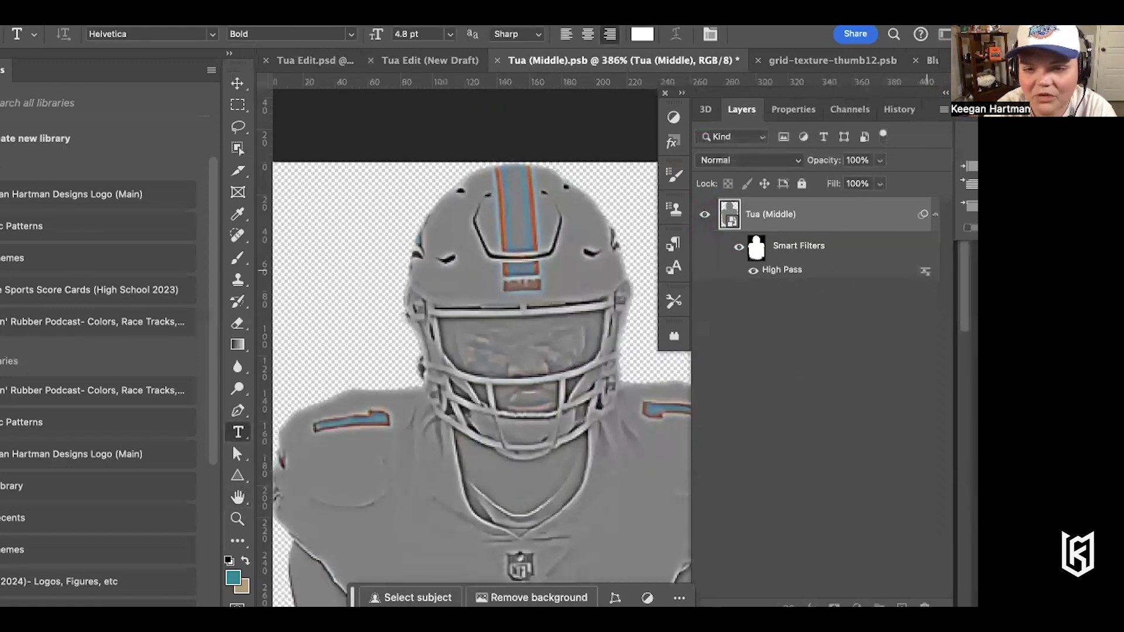
pyautogui.doubleClick(925, 271)
pyautogui.click(661, 235)
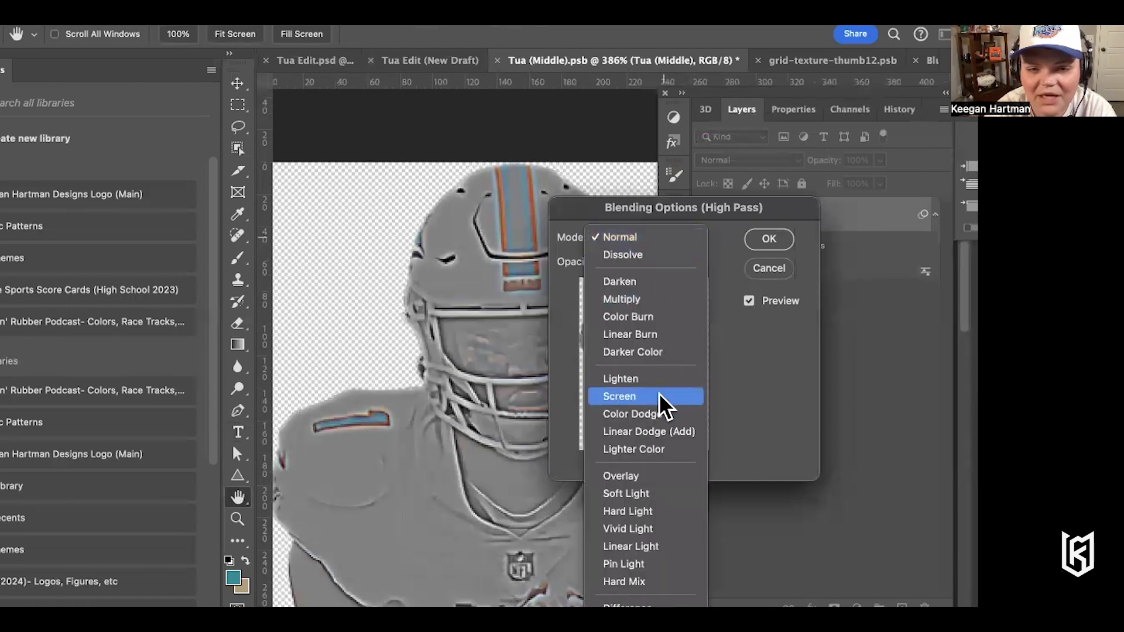
pyautogui.click(645, 474)
pyautogui.click(768, 238)
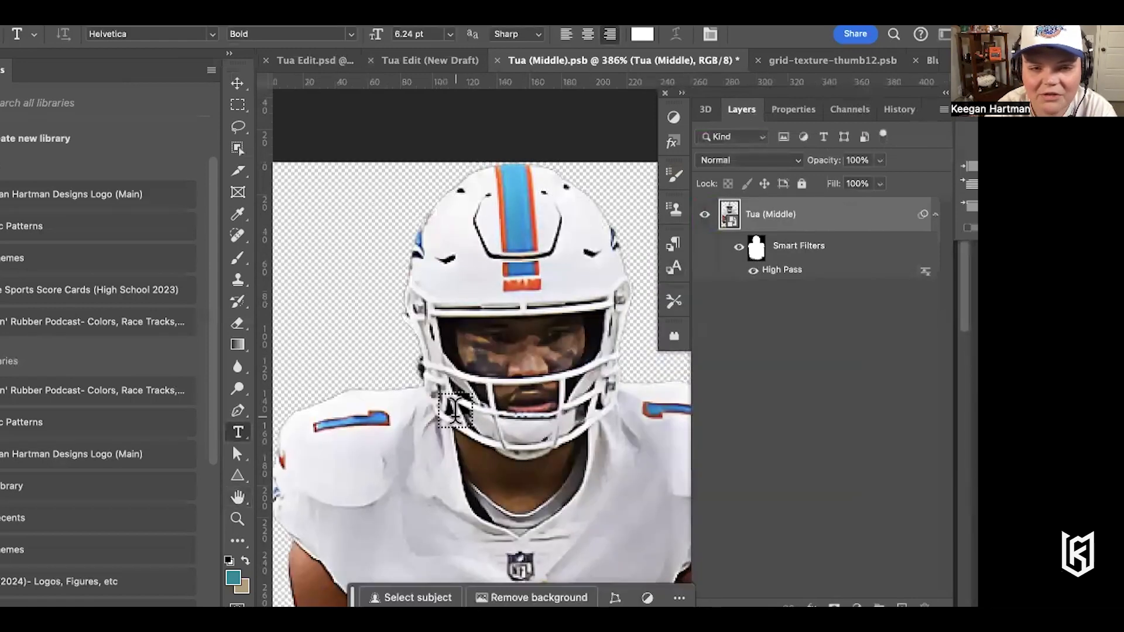
# Convert the player layer with its High Pass filter into a new smart object
pyautogui.scroll(2, 455, 411)
pyautogui.scroll(-4, 456, 411)
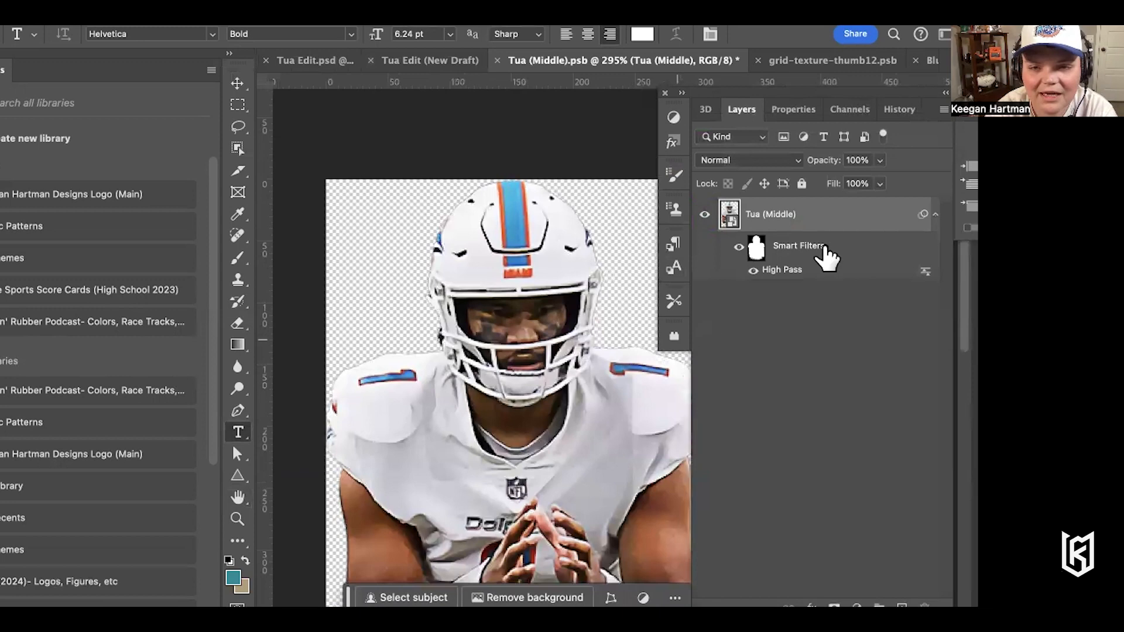
pyautogui.rightClick(812, 212)
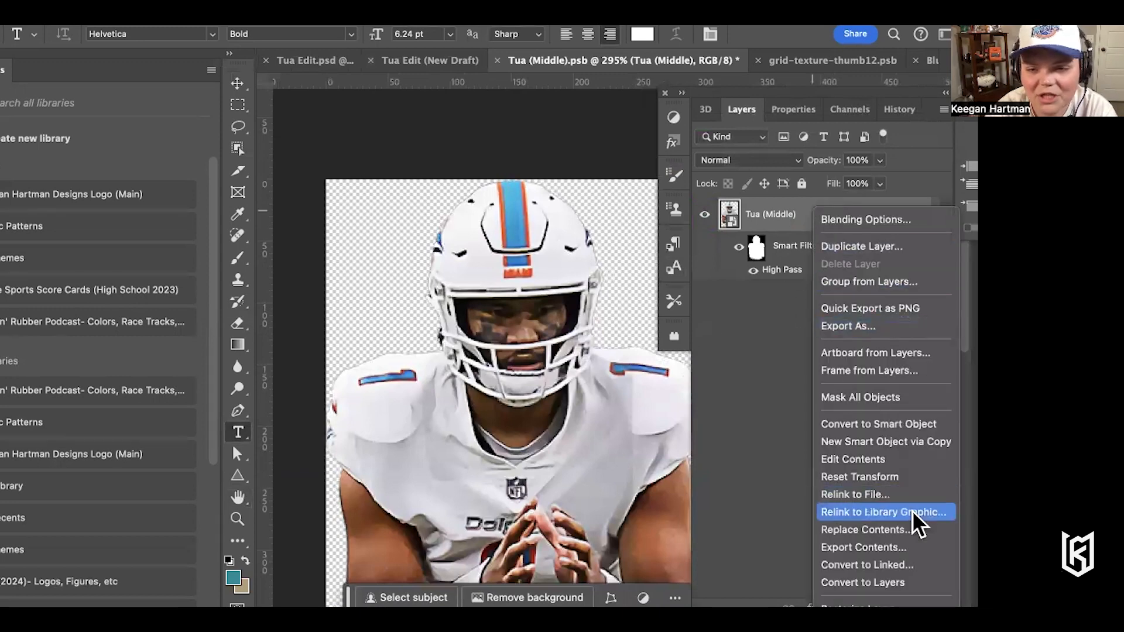
pyautogui.click(894, 421)
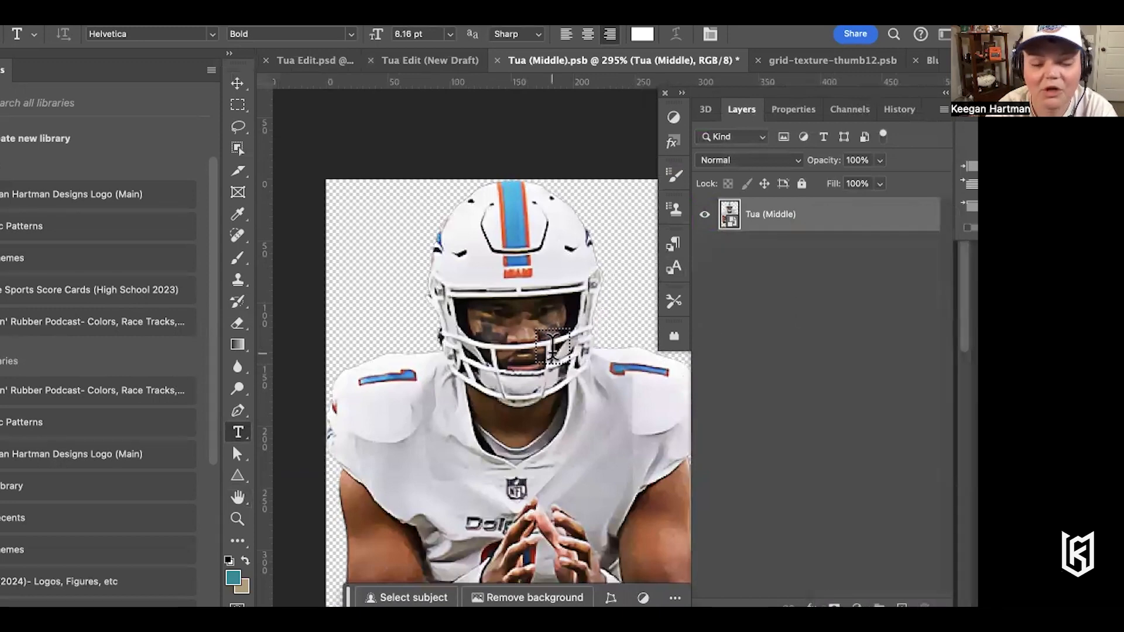
# Apply an Unsharp Mask filter to the player layer with an amount of 20% and a radius of 2.0 pixels
pyautogui.scroll(1, 553, 351)
pyautogui.scroll(-2, 553, 351)
pyautogui.click(285, 9)
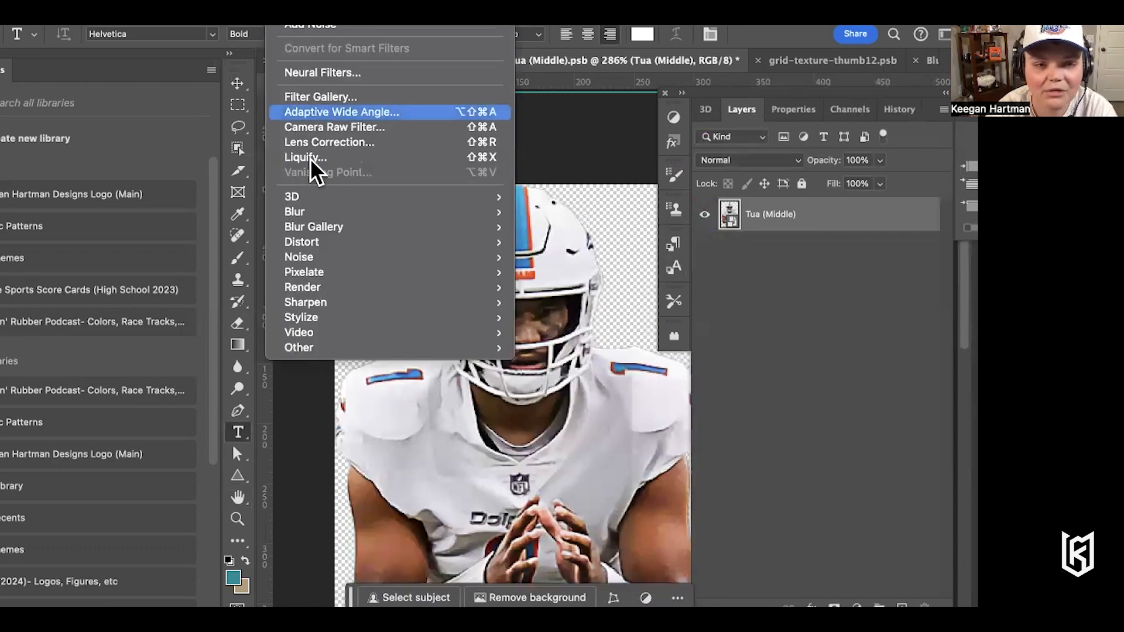
pyautogui.moveTo(337, 300)
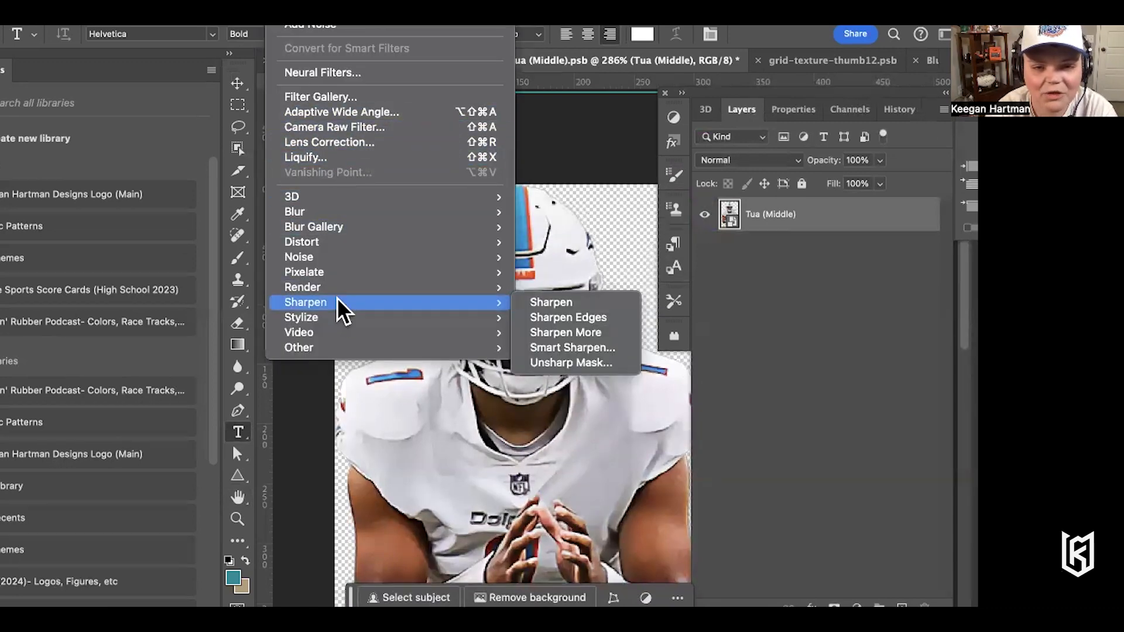
pyautogui.click(582, 360)
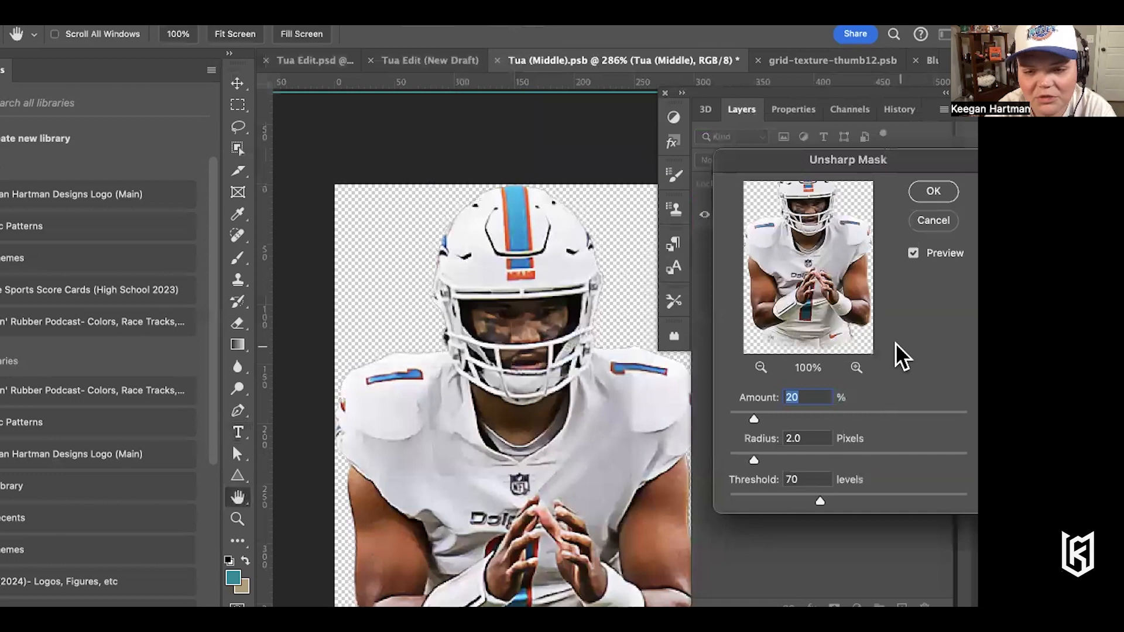
pyautogui.moveTo(813, 502); pyautogui.dragTo(813, 502)
pyautogui.click(933, 191)
pyautogui.press('t')
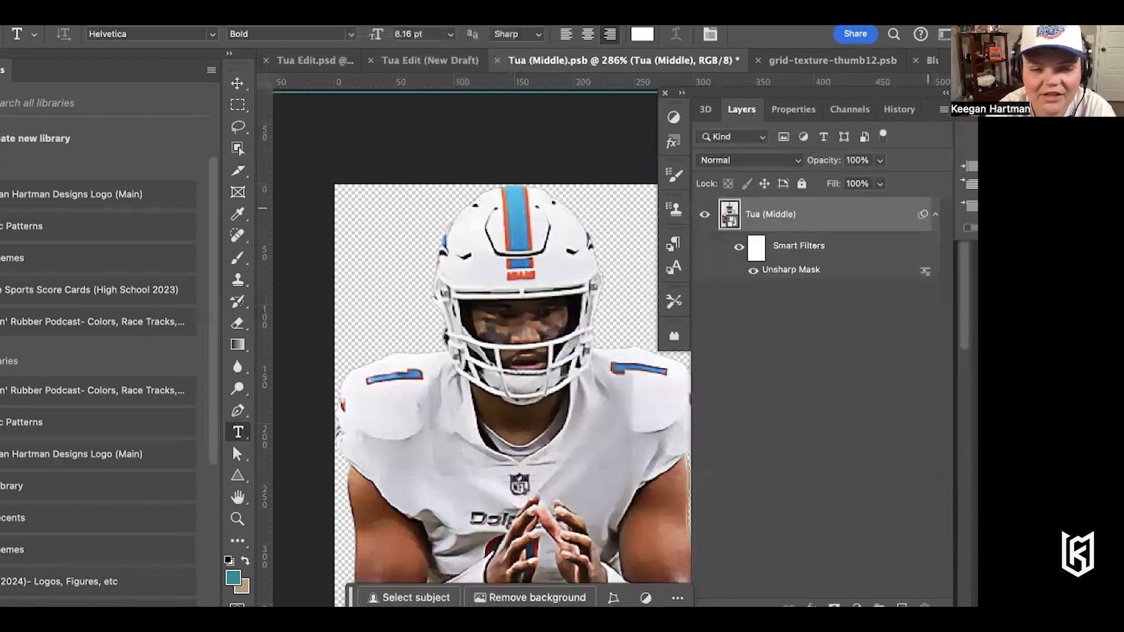
# Inspect the sharpened player and switch the Unsharp Mask filter off and on to compare the result
pyautogui.scroll(3, 594, 372)
pyautogui.scroll(-3, 594, 372)
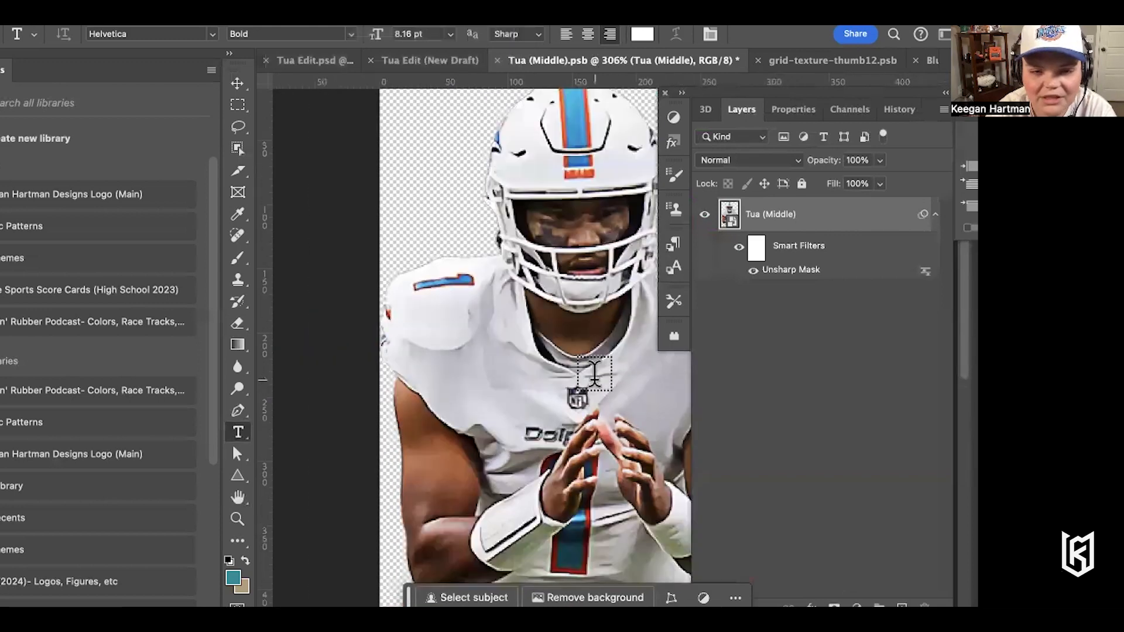
pyautogui.scroll(1, 594, 372)
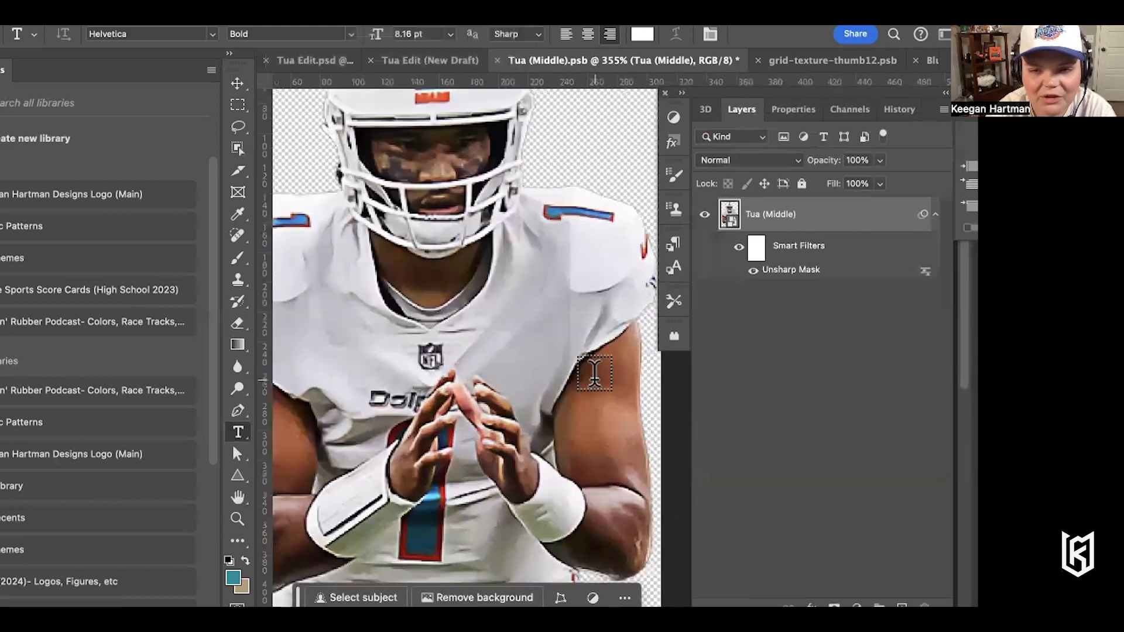
pyautogui.click(753, 271)
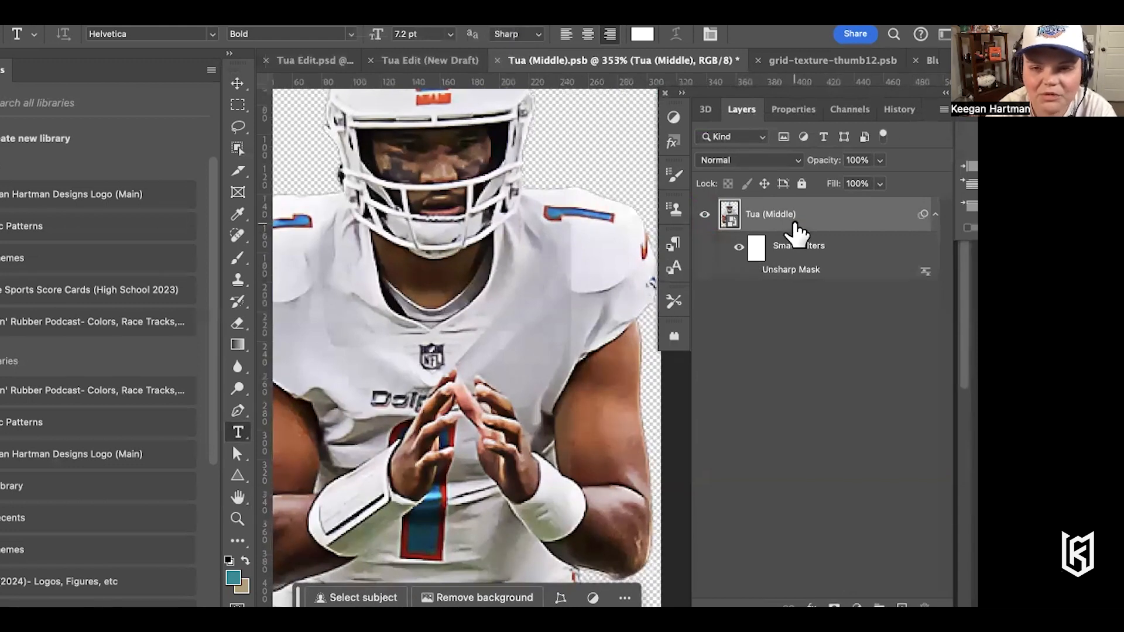
pyautogui.rightClick(793, 220)
pyautogui.click(748, 275)
pyautogui.click(753, 270)
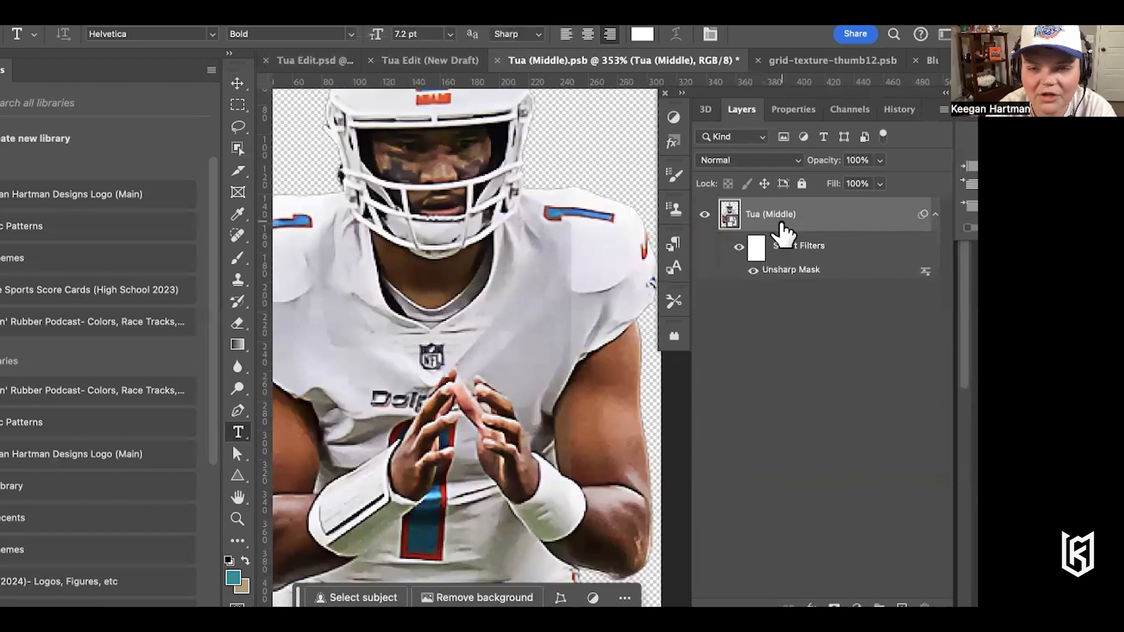
# Convert the player layer with its Unsharp Mask filter to a smart object and place it inside a new group
pyautogui.rightClick(783, 214)
pyautogui.click(816, 416)
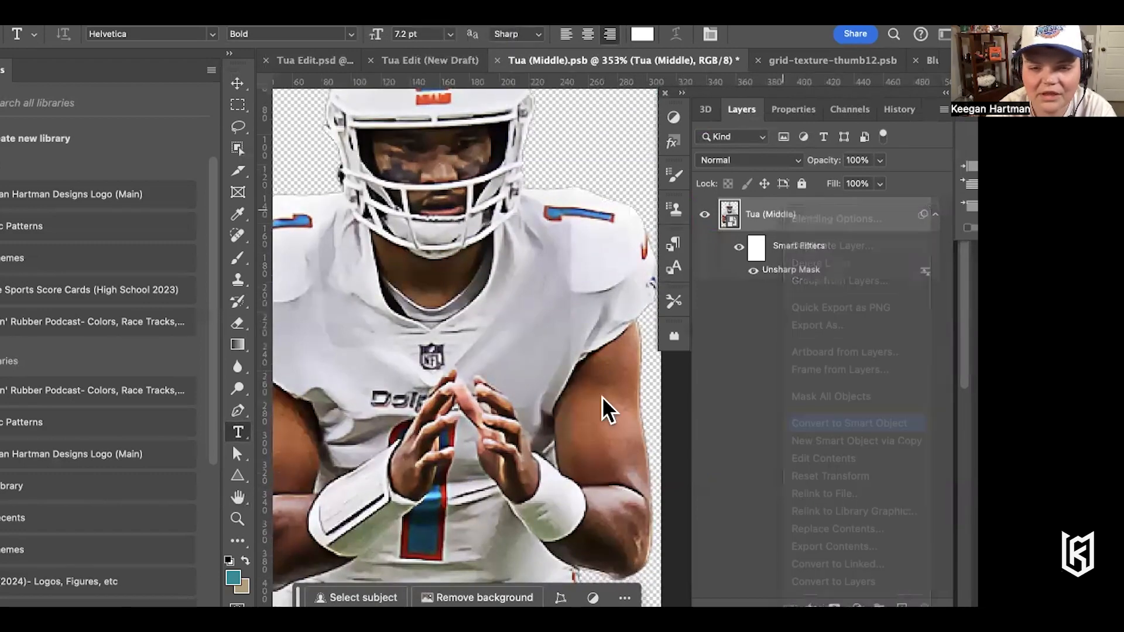
pyautogui.scroll(-3, 502, 350)
pyautogui.scroll(1, 503, 350)
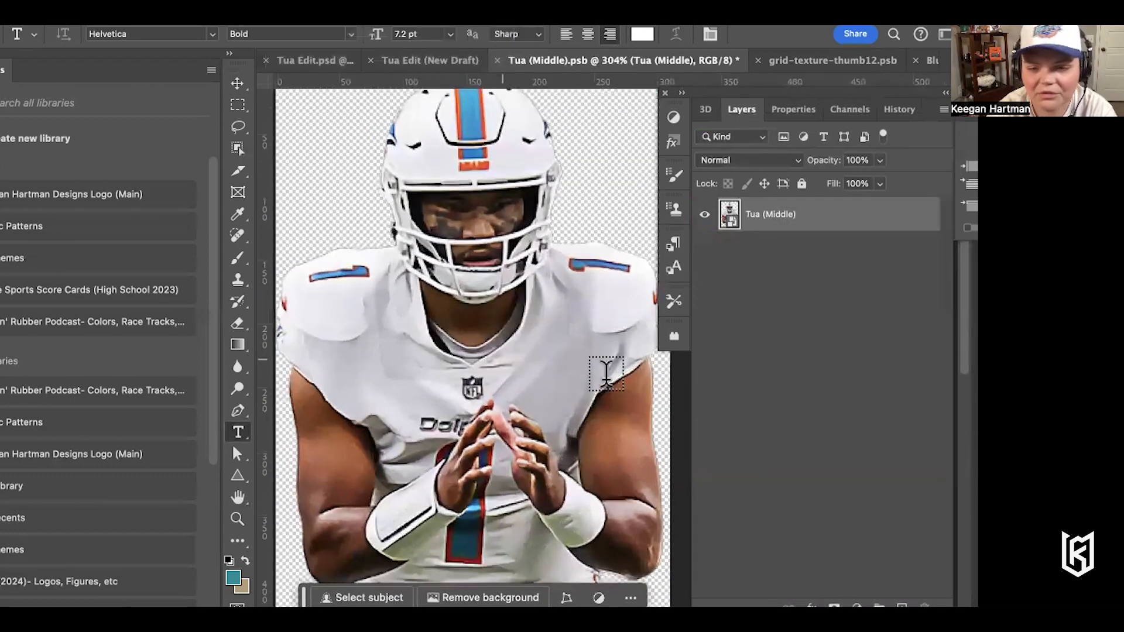
pyautogui.click(878, 604)
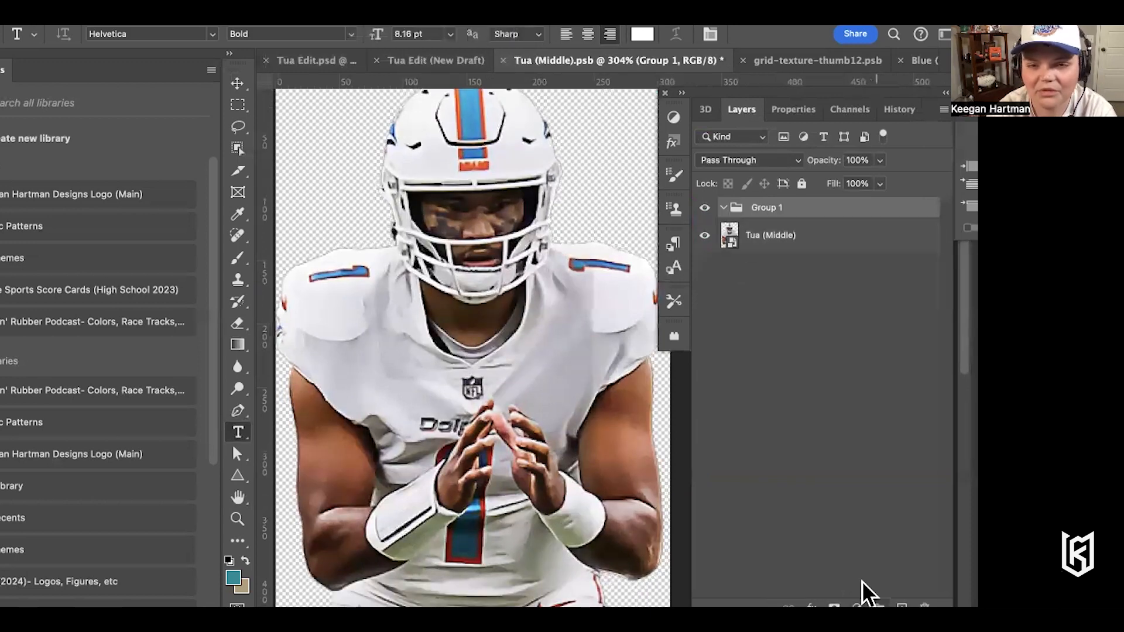
pyautogui.moveTo(781, 249); pyautogui.dragTo(780, 212)
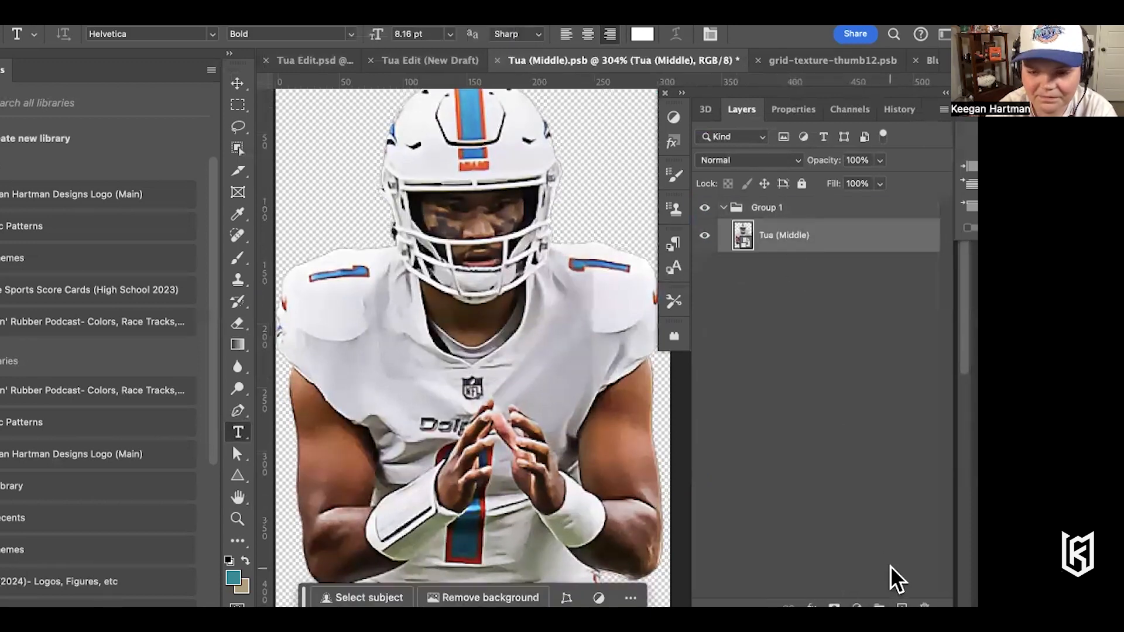
# Add a Curves adjustment clipped to the player layer and brighten it with a curve point at input 164, output 187
pyautogui.click(856, 605)
pyautogui.click(876, 460)
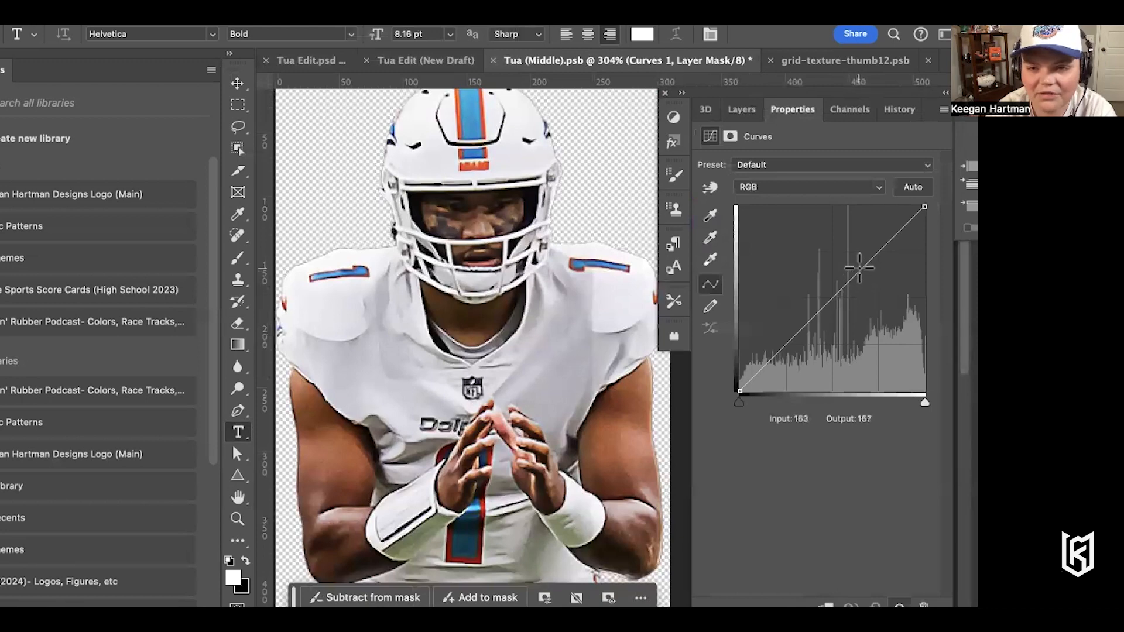
pyautogui.moveTo(859, 267); pyautogui.dragTo(858, 254)
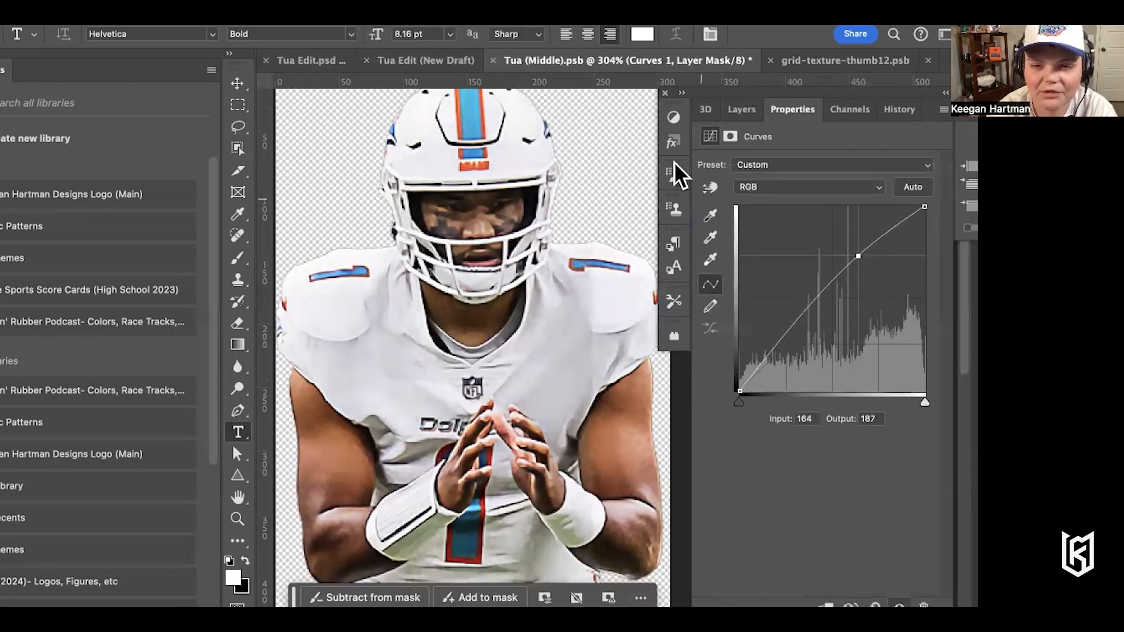
pyautogui.click(736, 111)
pyautogui.rightClick(809, 234)
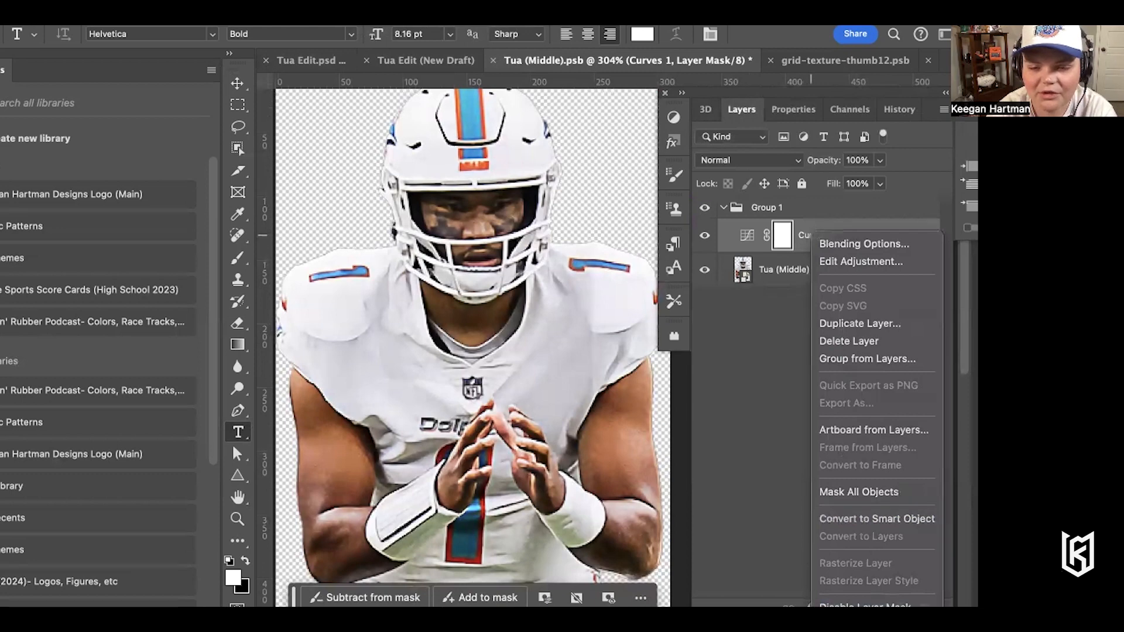
pyautogui.click(813, 279)
# Add a Selective Color adjustment directly above the player layer and set Reds to Cyan -5, Magenta +10, Yellow -8, Black +1
pyautogui.click(813, 280)
pyautogui.click(858, 603)
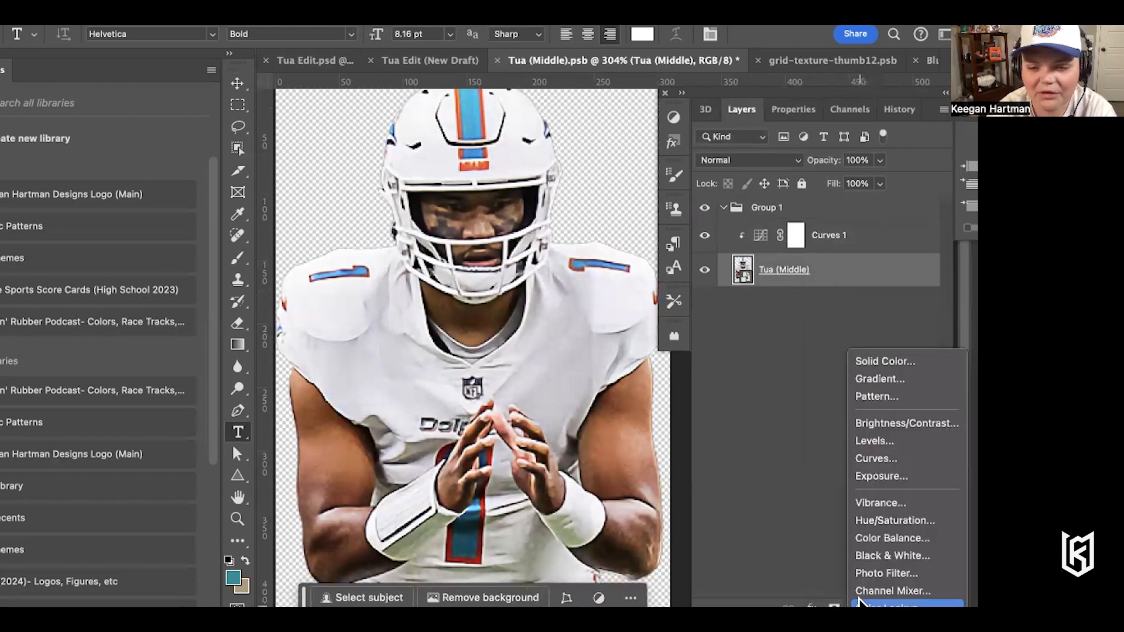
pyautogui.click(806, 526)
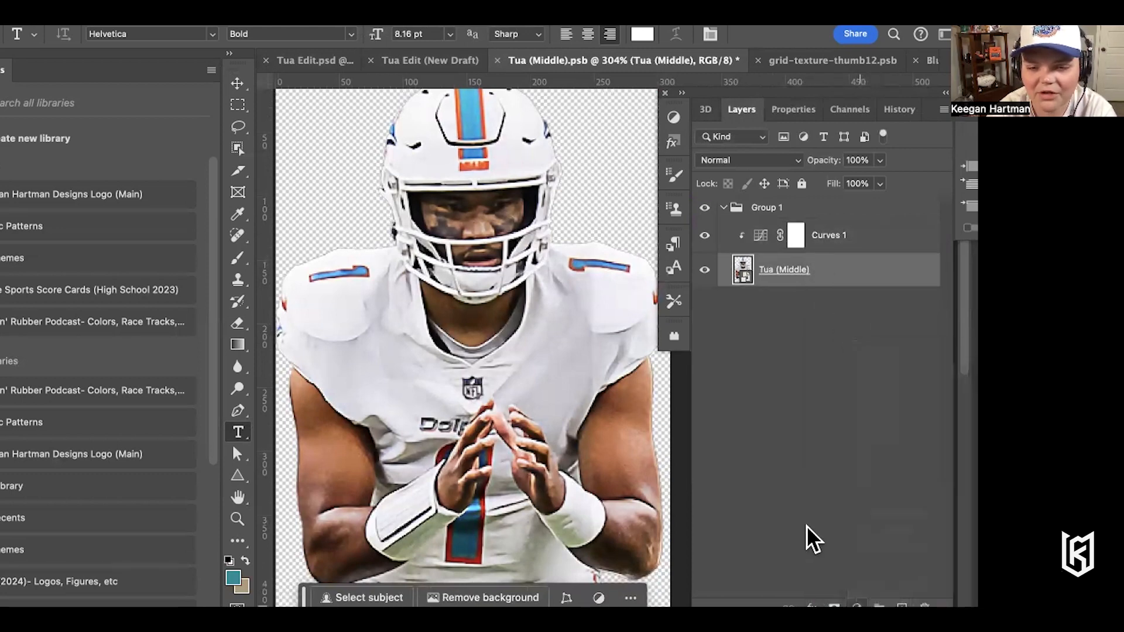
pyautogui.click(859, 602)
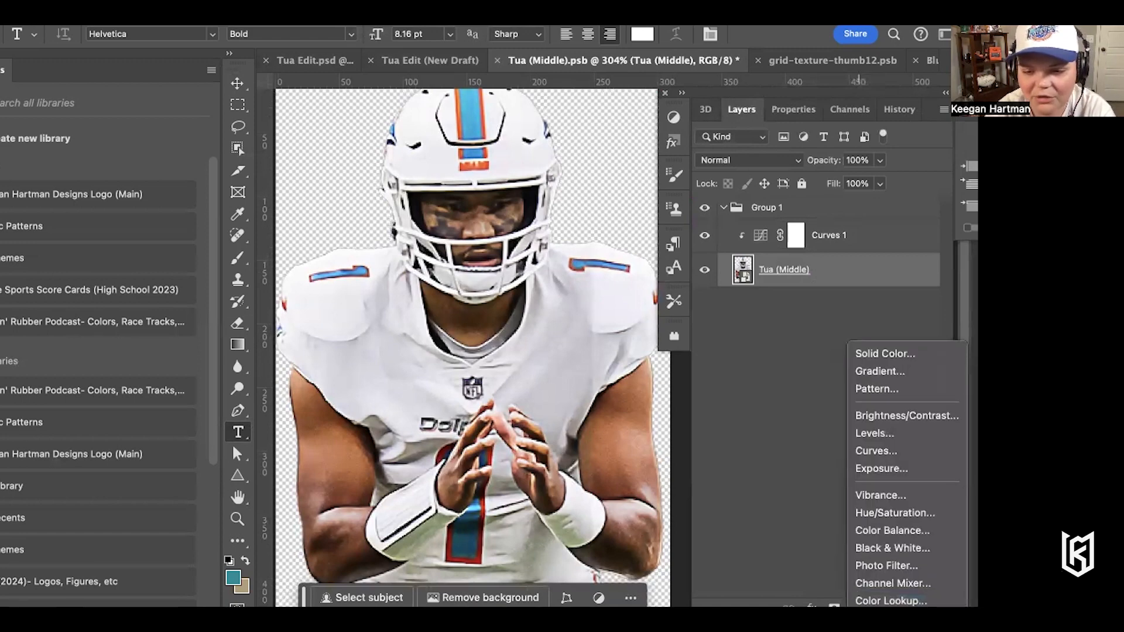
pyautogui.click(883, 630)
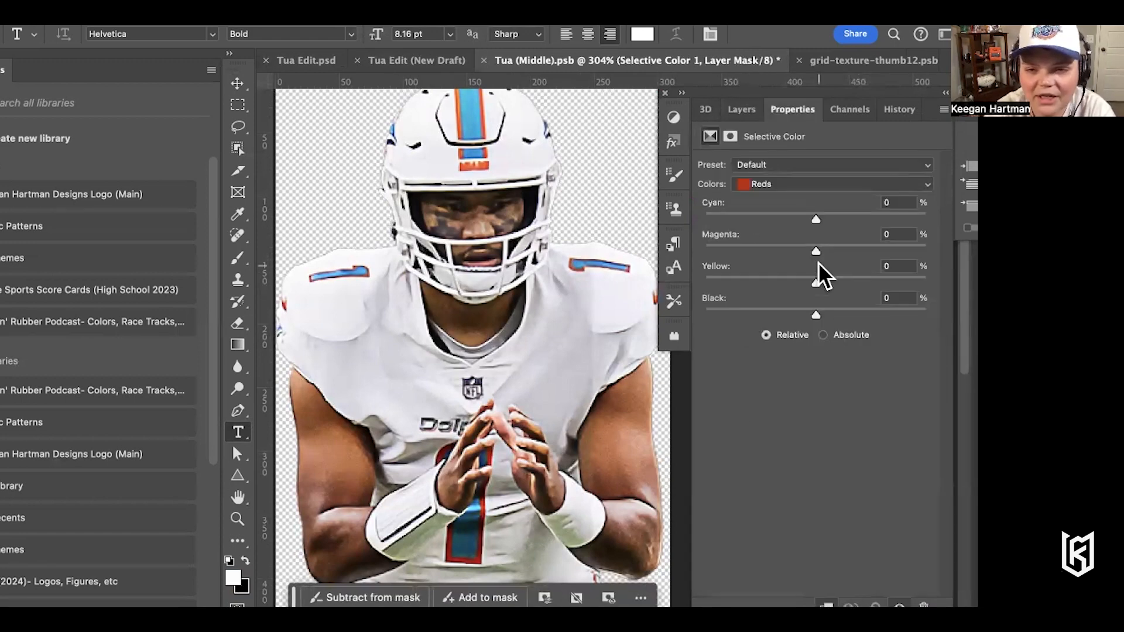
pyautogui.moveTo(816, 251)
pyautogui.mouseDown()
pyautogui.moveTo(789, 246)
pyautogui.moveTo(827, 247)
pyautogui.mouseUp()
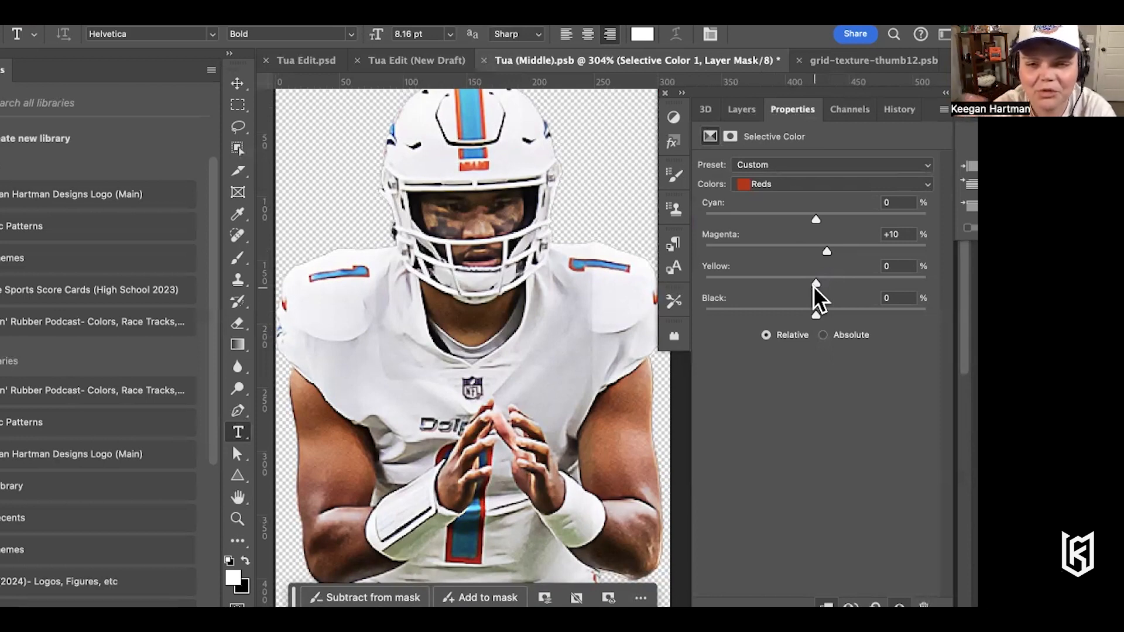
pyautogui.moveTo(813, 286); pyautogui.dragTo(808, 315)
pyautogui.moveTo(813, 316); pyautogui.dragTo(816, 316)
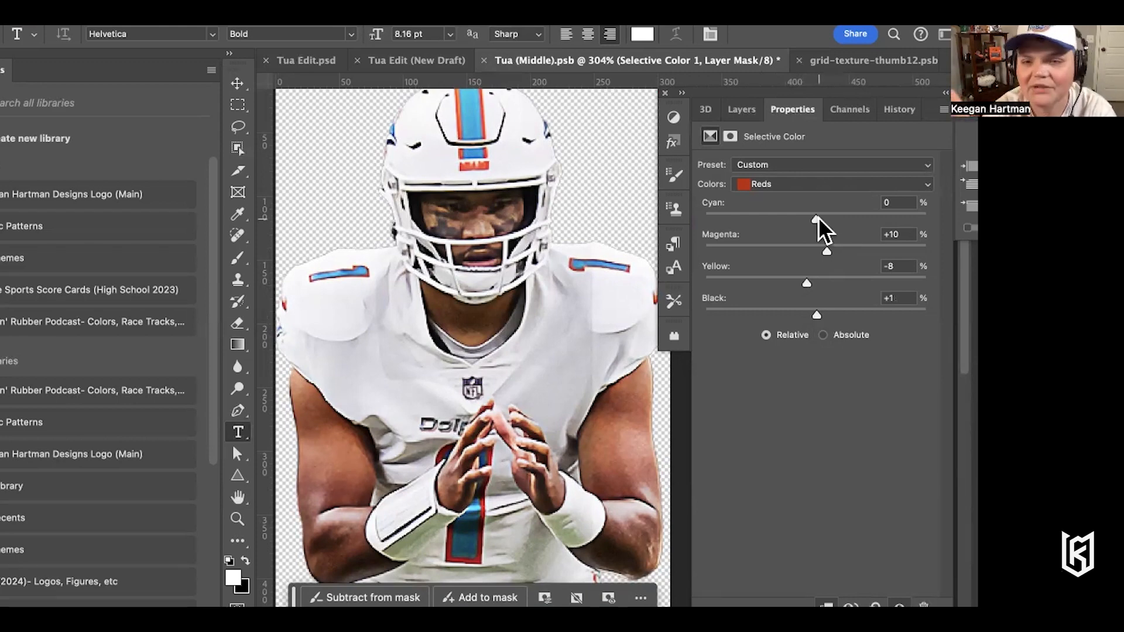
pyautogui.moveTo(818, 216); pyautogui.dragTo(809, 216)
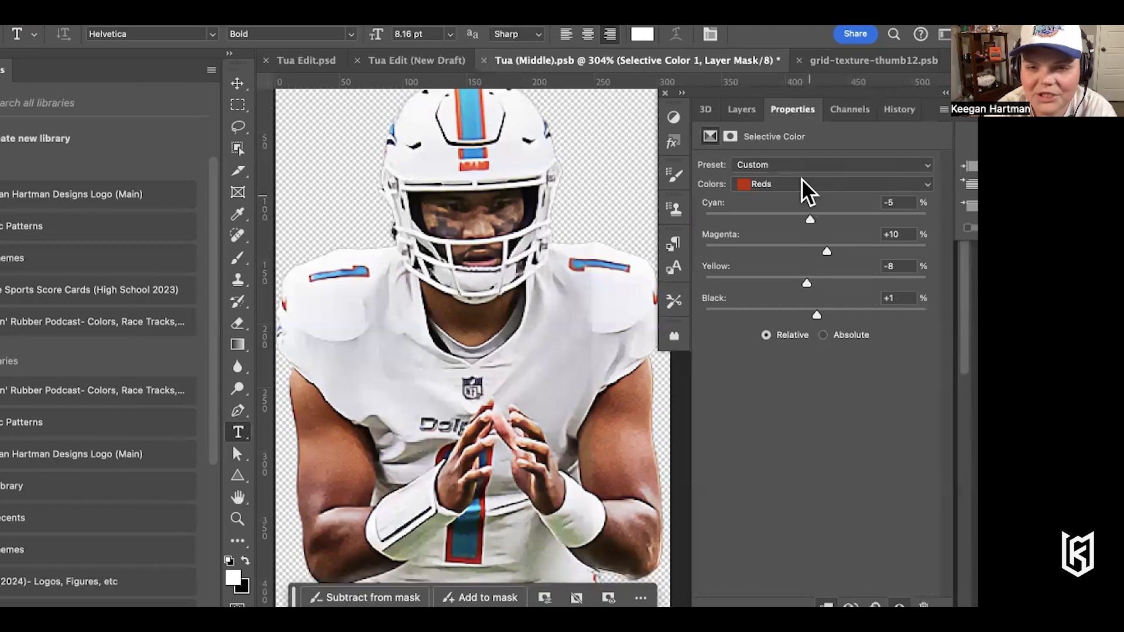
# Set the Yellows in the Selective Color adjustment to Cyan +4, Magenta -10, Yellow +5 and Black -10
pyautogui.click(802, 185)
pyautogui.click(799, 194)
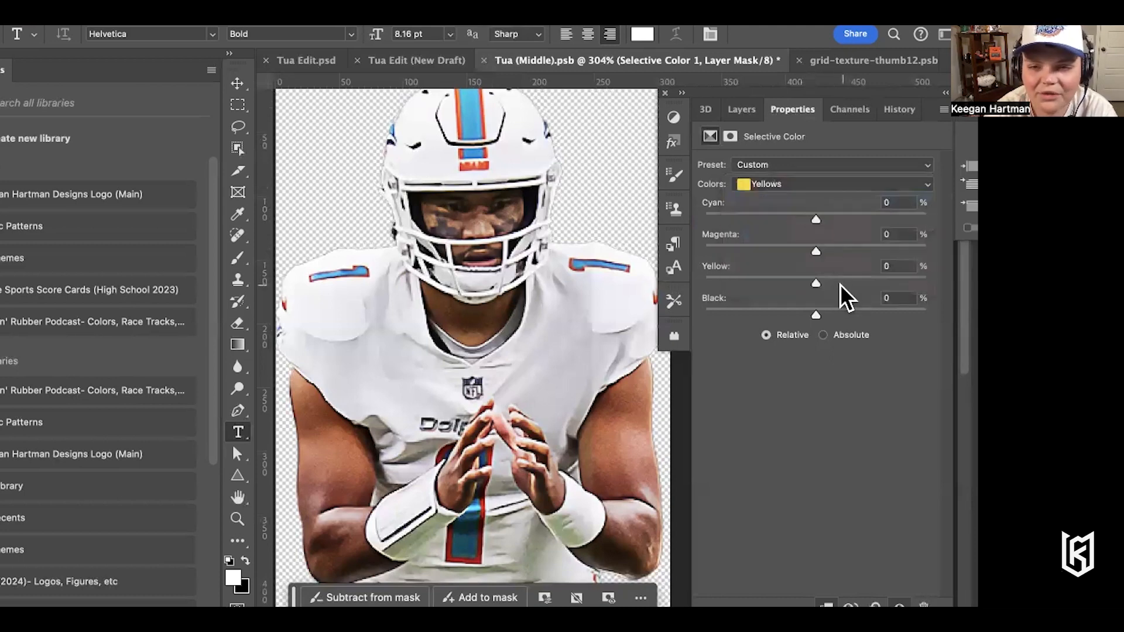
pyautogui.moveTo(815, 310)
pyautogui.mouseDown()
pyautogui.moveTo(830, 311)
pyautogui.moveTo(784, 305)
pyautogui.moveTo(803, 311)
pyautogui.mouseUp()
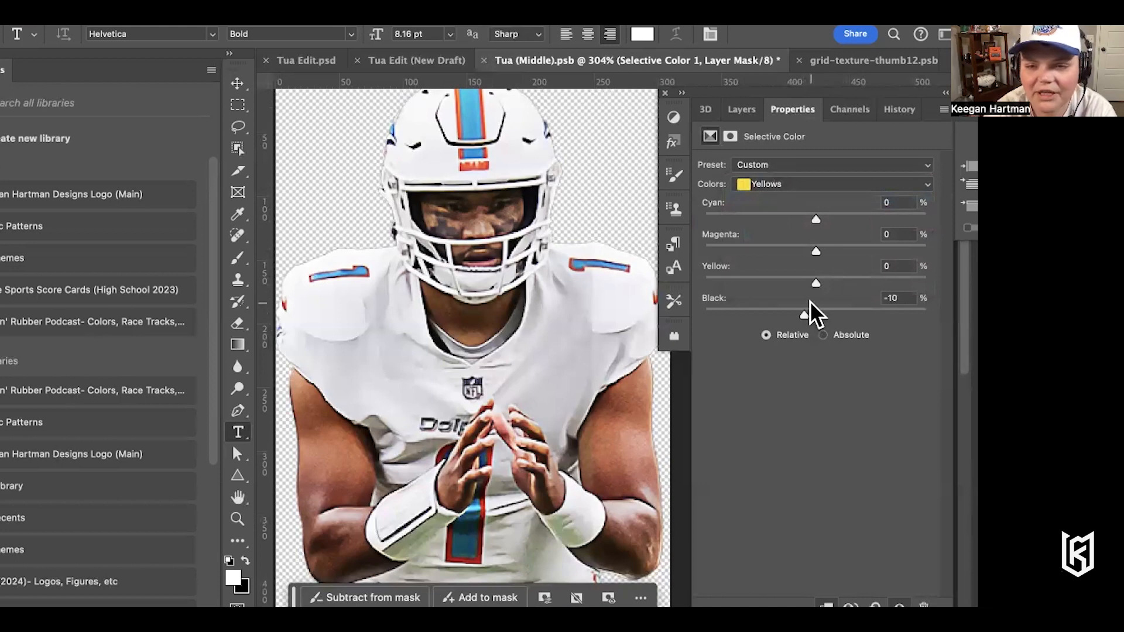
pyautogui.moveTo(814, 282); pyautogui.dragTo(820, 282)
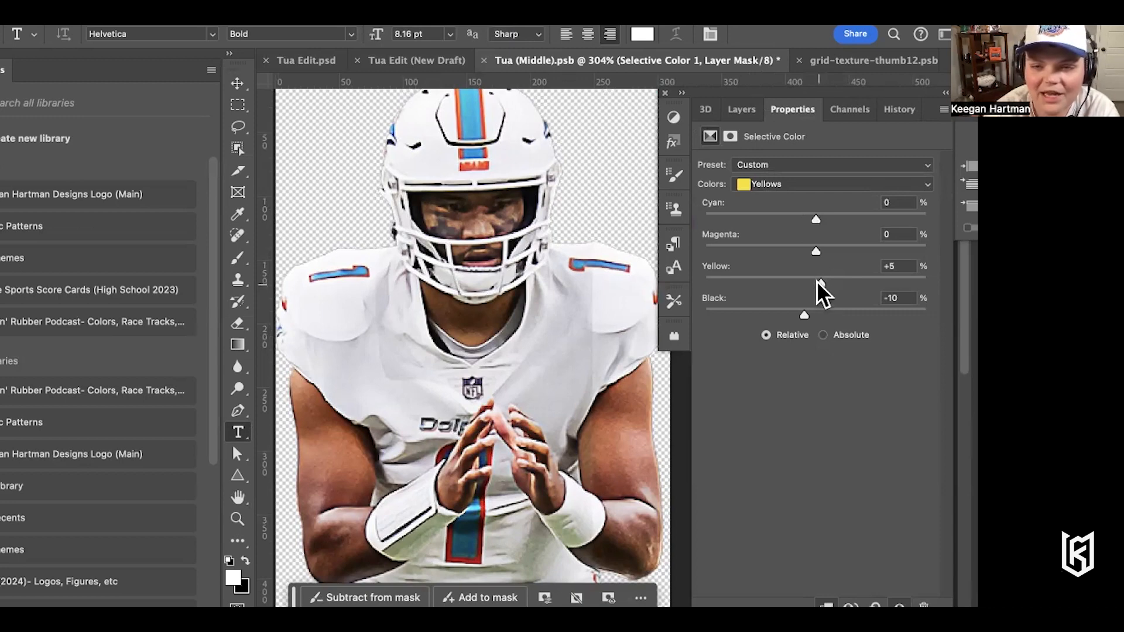
pyautogui.moveTo(811, 245); pyautogui.dragTo(819, 214)
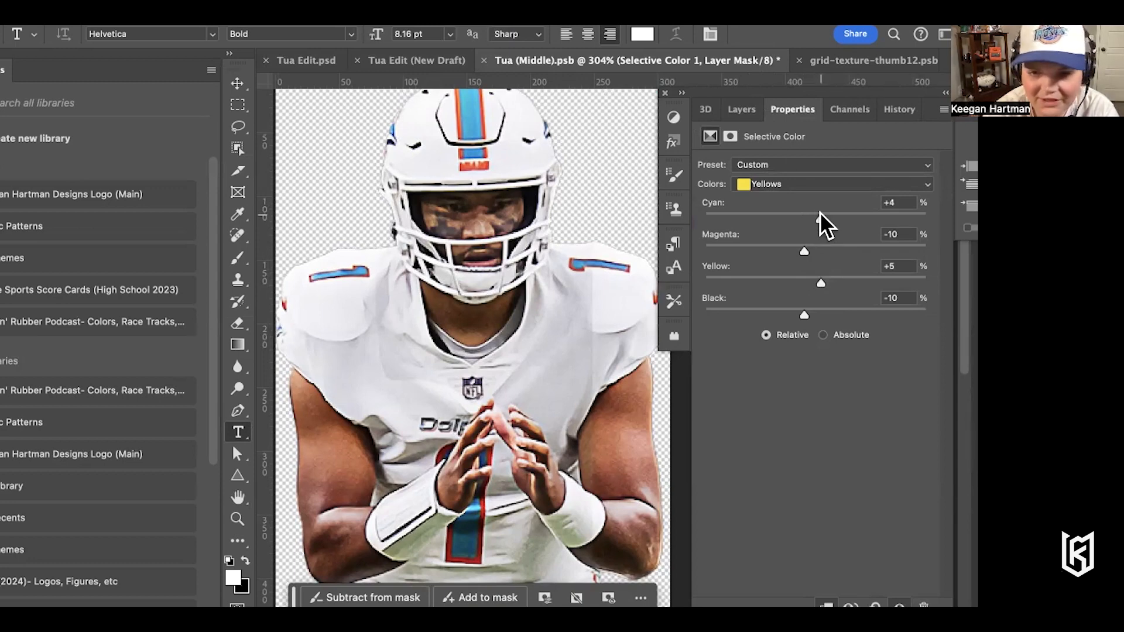
# Set the Whites in the Selective Color adjustment to Cyan about -15, Magenta -15, Yellow -35 and Black -33
pyautogui.click(778, 185)
pyautogui.click(782, 246)
pyautogui.moveTo(817, 312); pyautogui.dragTo(778, 312)
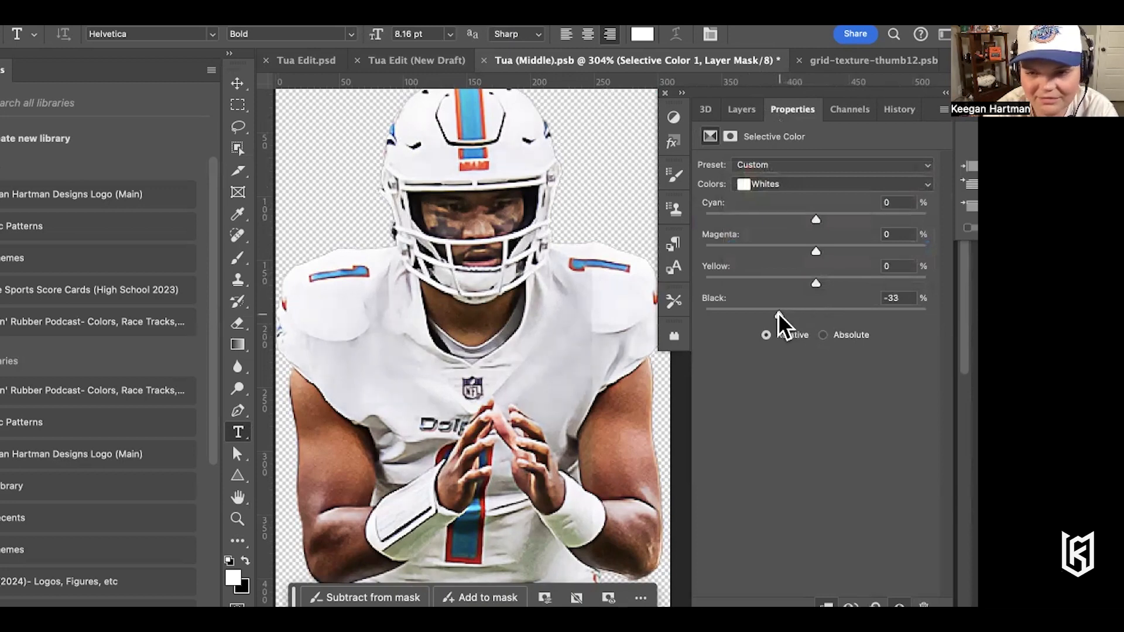
pyautogui.moveTo(820, 280); pyautogui.dragTo(802, 217)
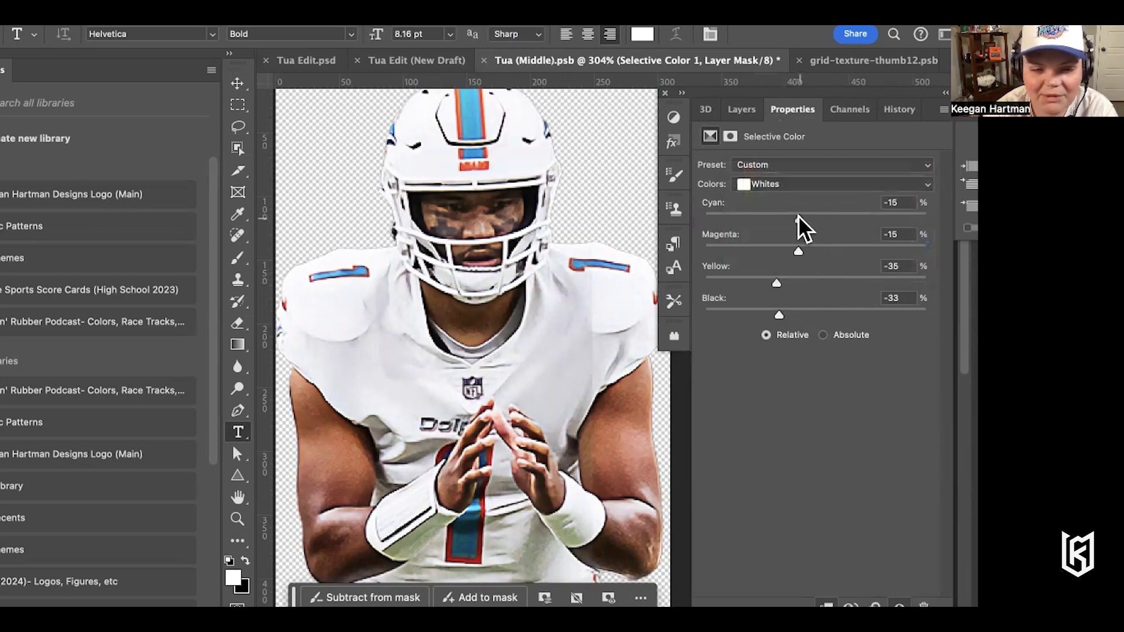
# Reduce Black to -30% for the Blues in the Selective Color adjustment
pyautogui.click(785, 184)
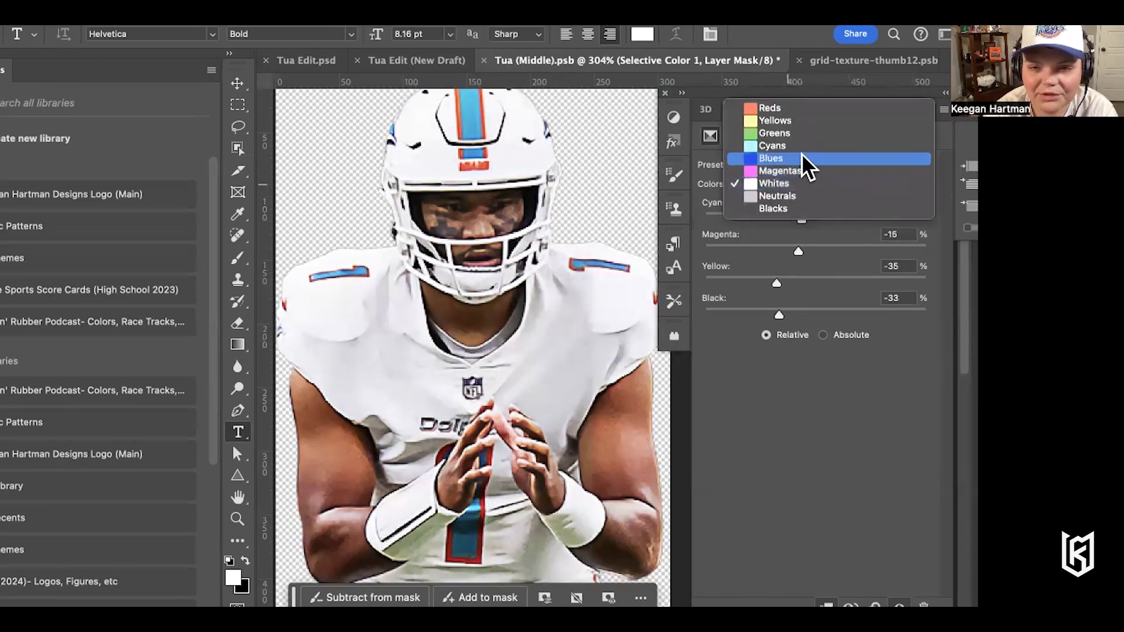
pyautogui.click(800, 155)
pyautogui.moveTo(816, 307); pyautogui.dragTo(781, 304)
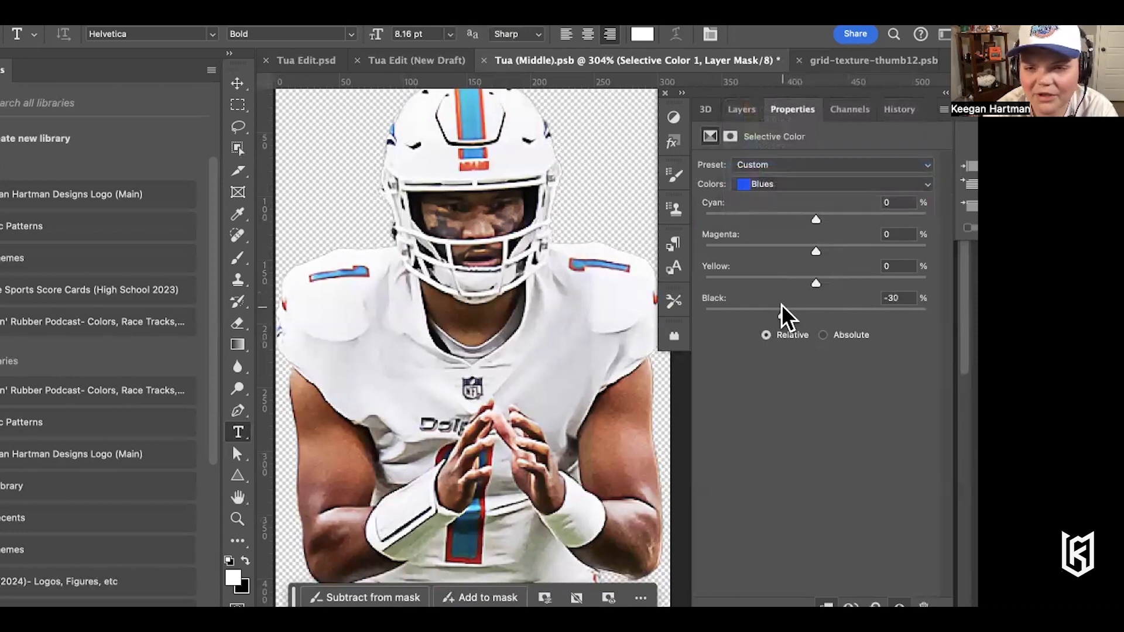
pyautogui.moveTo(816, 279)
pyautogui.mouseDown()
pyautogui.moveTo(855, 278)
pyautogui.moveTo(785, 272)
pyautogui.moveTo(833, 274)
pyautogui.moveTo(803, 279)
pyautogui.moveTo(815, 282)
pyautogui.mouseUp()
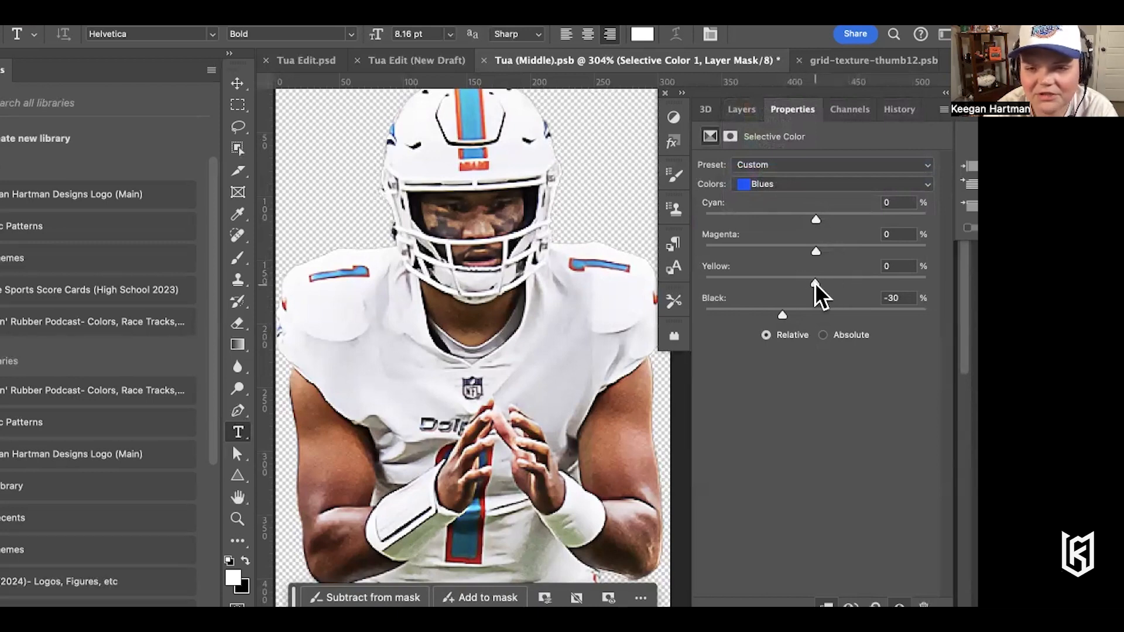
# Set the Cyans in the Selective Color adjustment to Cyan -31, Magenta -15, Yellow -40 and Black -20
pyautogui.click(810, 165)
pyautogui.click(807, 186)
pyautogui.click(800, 181)
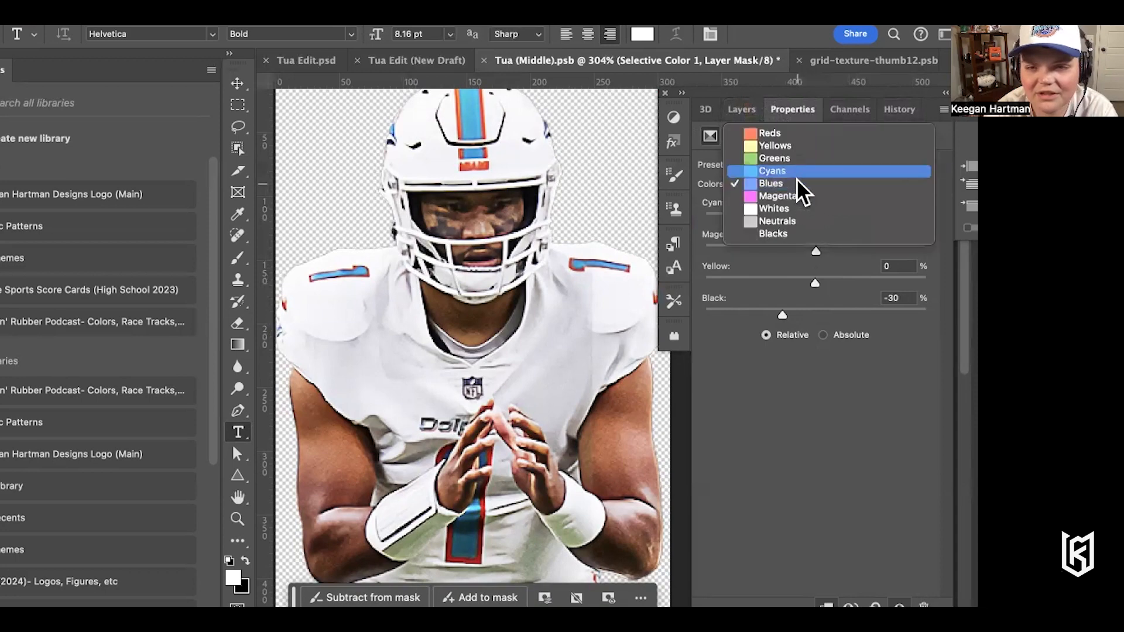
pyautogui.click(796, 170)
pyautogui.moveTo(823, 309); pyautogui.dragTo(791, 309)
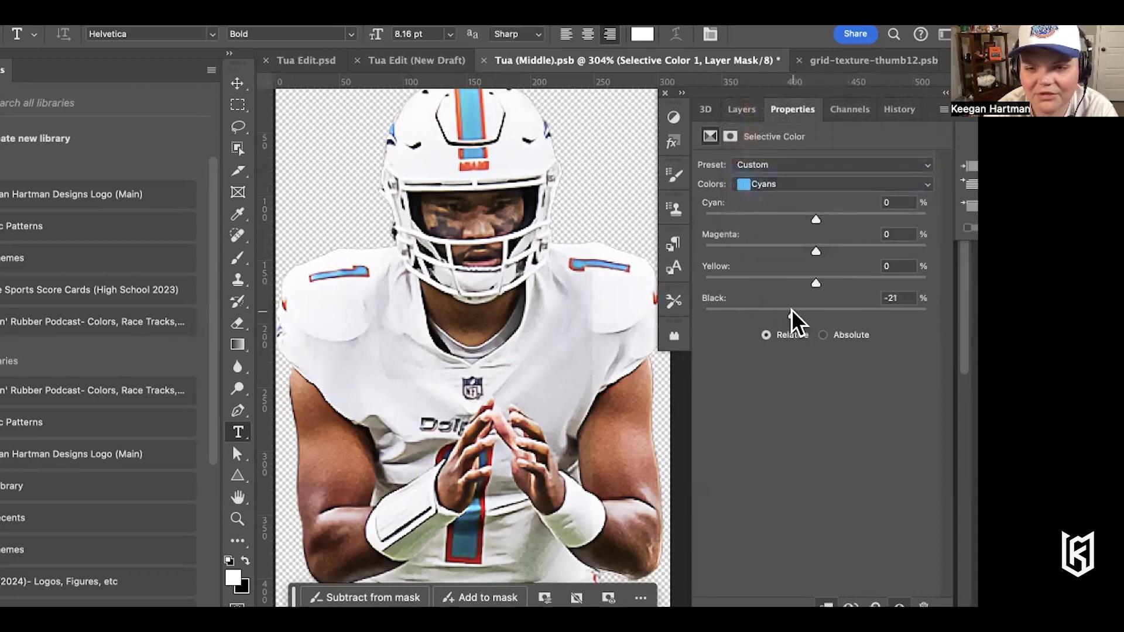
pyautogui.moveTo(816, 279); pyautogui.dragTo(771, 276)
pyautogui.moveTo(818, 245)
pyautogui.mouseDown()
pyautogui.moveTo(854, 246)
pyautogui.moveTo(796, 244)
pyautogui.mouseUp()
pyautogui.moveTo(866, 212); pyautogui.dragTo(781, 205)
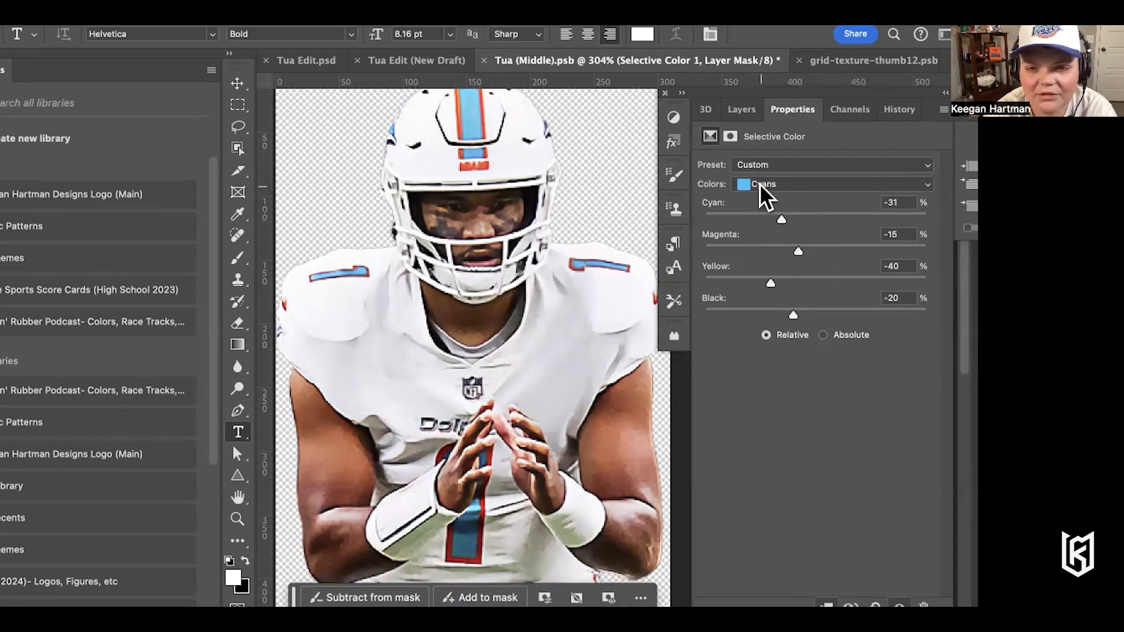
# Add a Levels adjustment directly above the player layer and set its white input level to 237
pyautogui.click(741, 110)
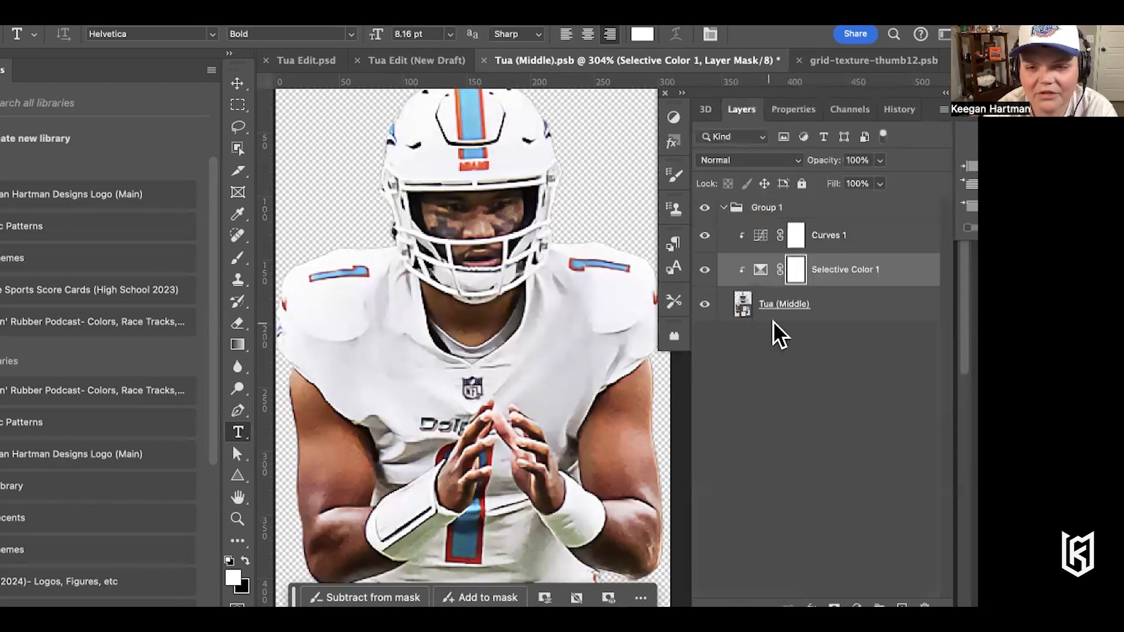
pyautogui.click(791, 319)
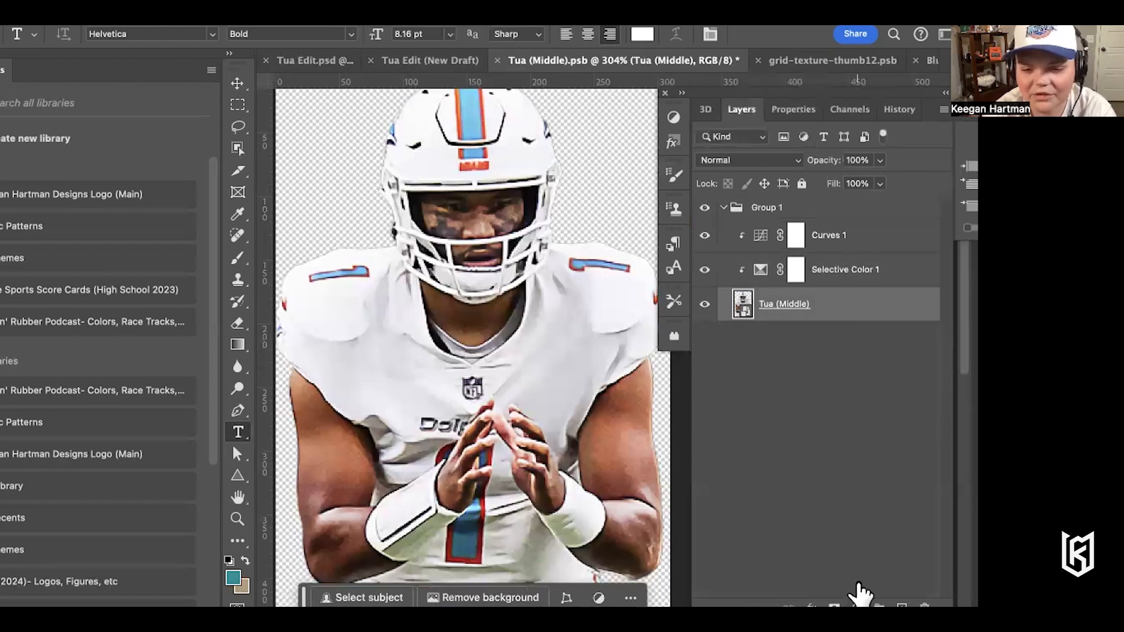
pyautogui.click(856, 605)
pyautogui.click(900, 444)
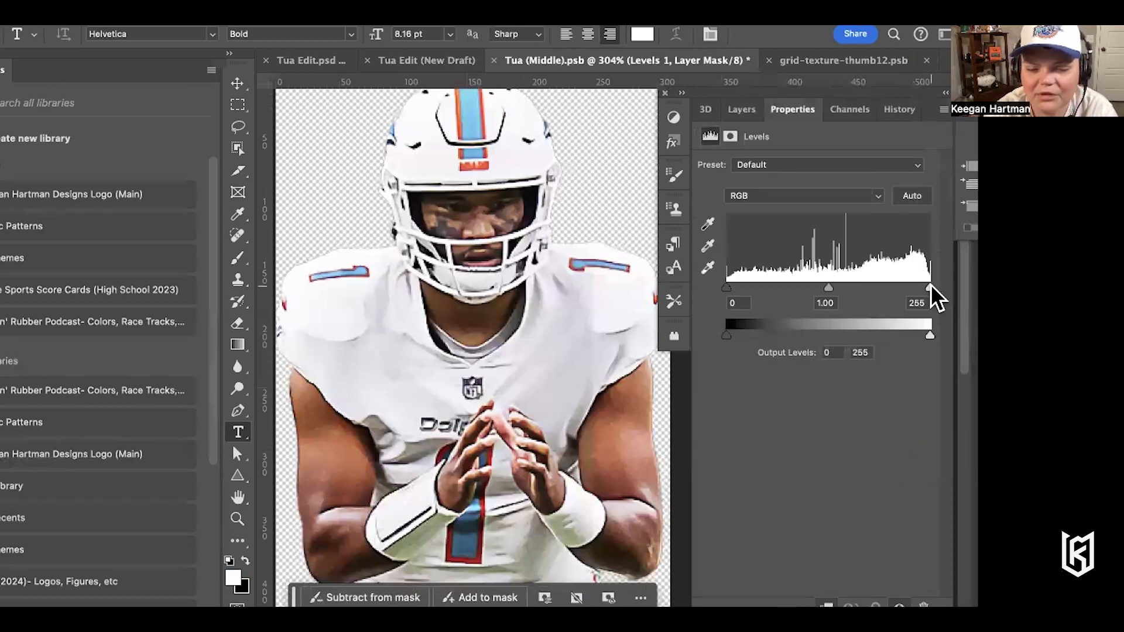
pyautogui.moveTo(929, 285)
pyautogui.mouseDown()
pyautogui.moveTo(911, 285)
pyautogui.moveTo(935, 285)
pyautogui.mouseUp()
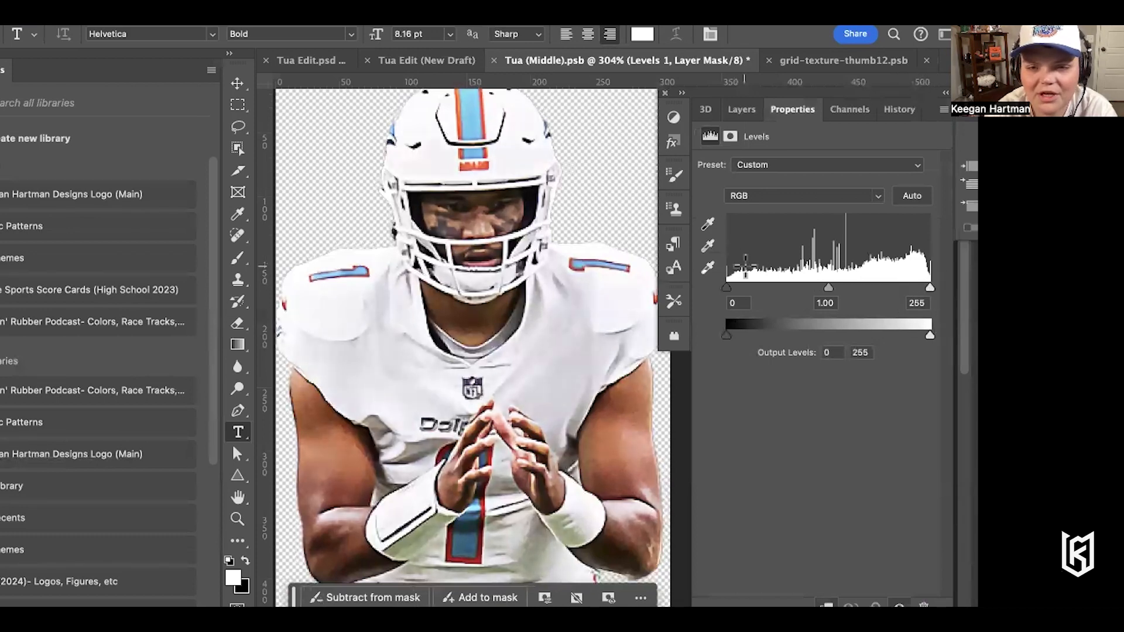
pyautogui.moveTo(930, 287); pyautogui.dragTo(915, 287)
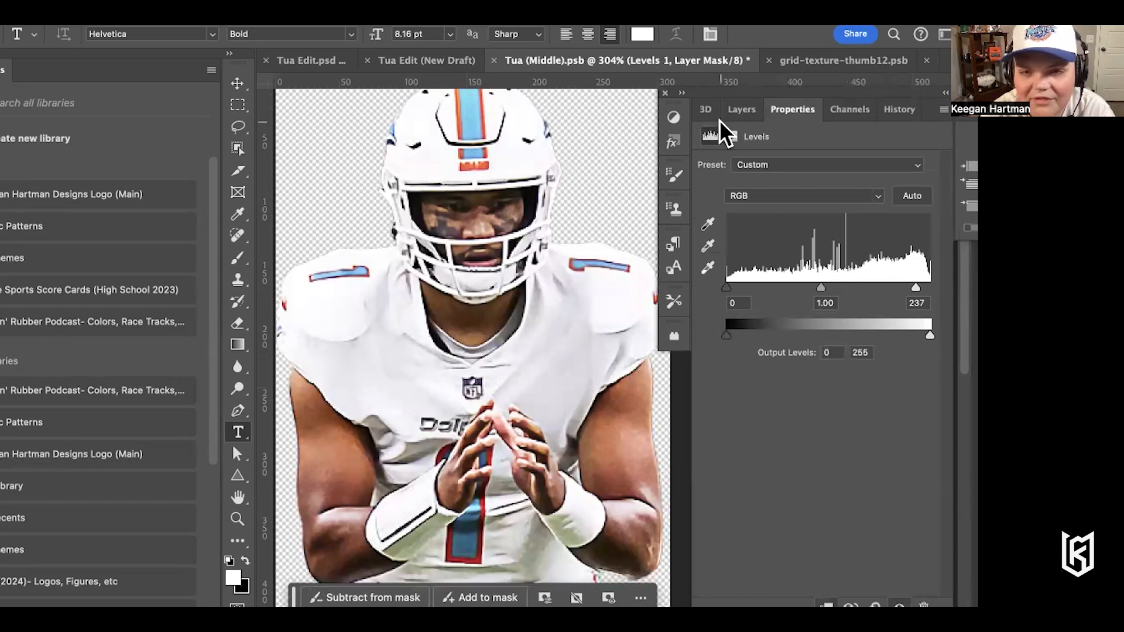
# Invert the Levels adjustment's mask to black and set its blend mode to Screen
pyautogui.click(743, 110)
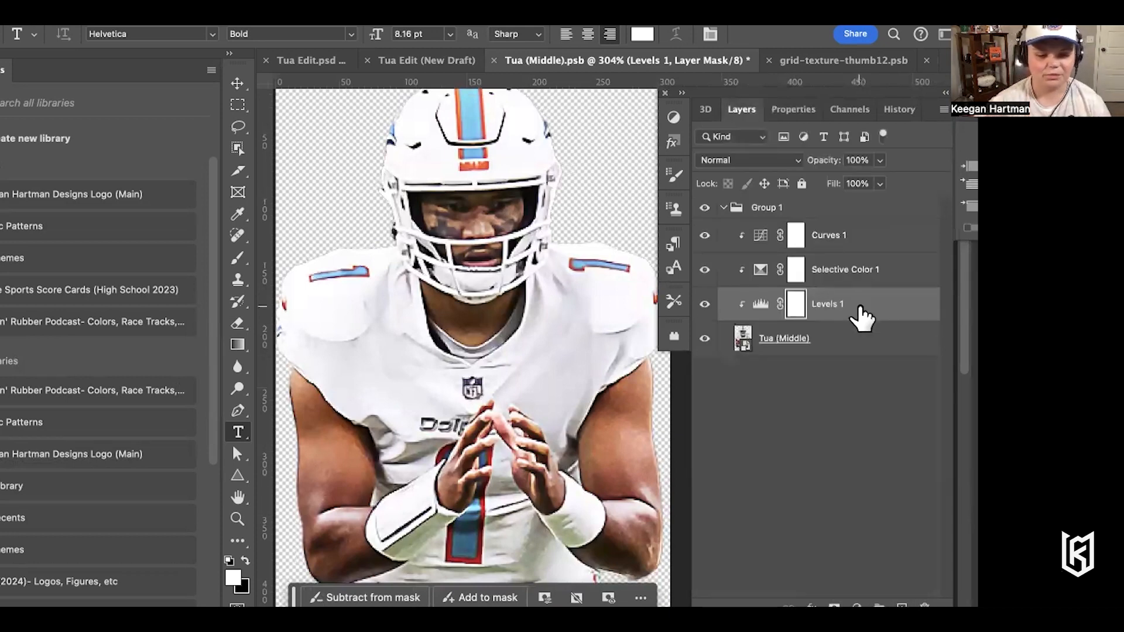
pyautogui.press('super+i')
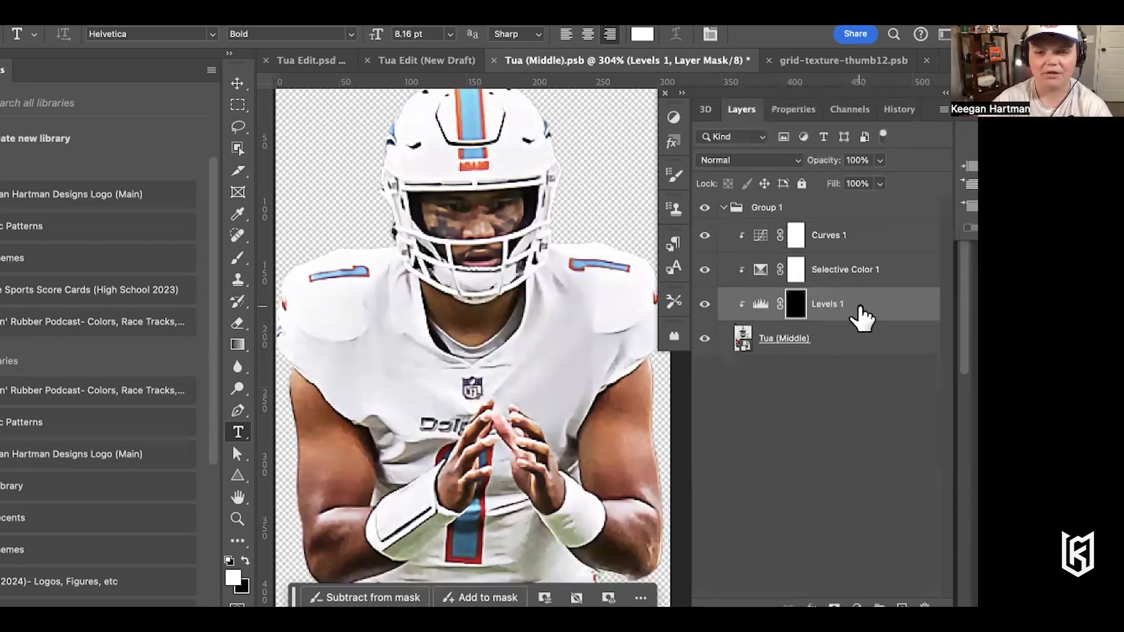
pyautogui.click(750, 161)
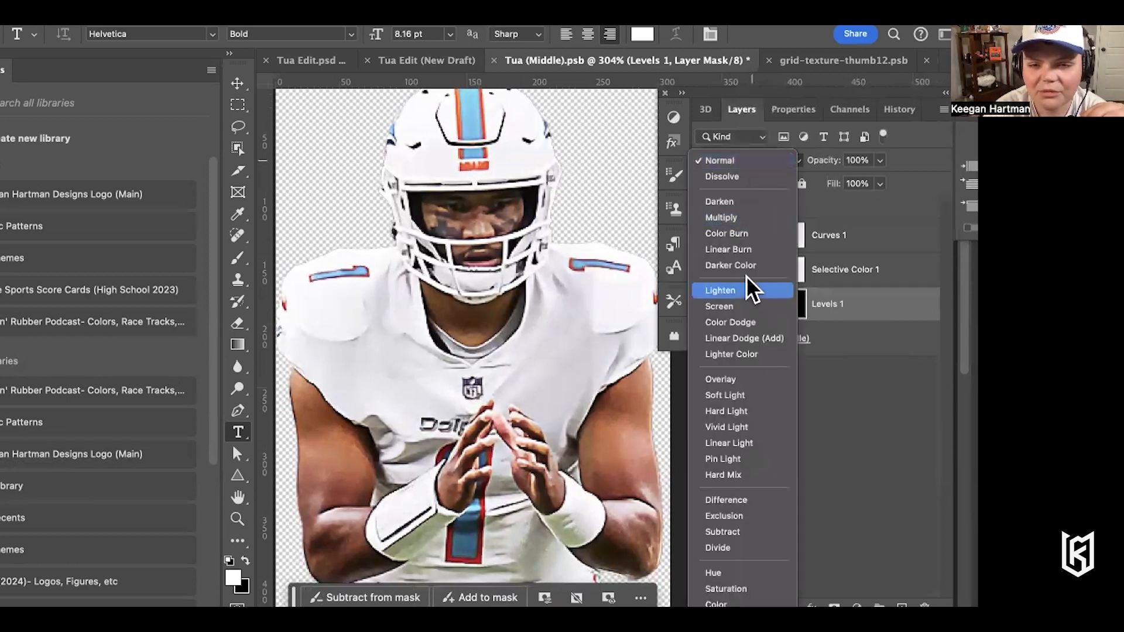
pyautogui.click(754, 312)
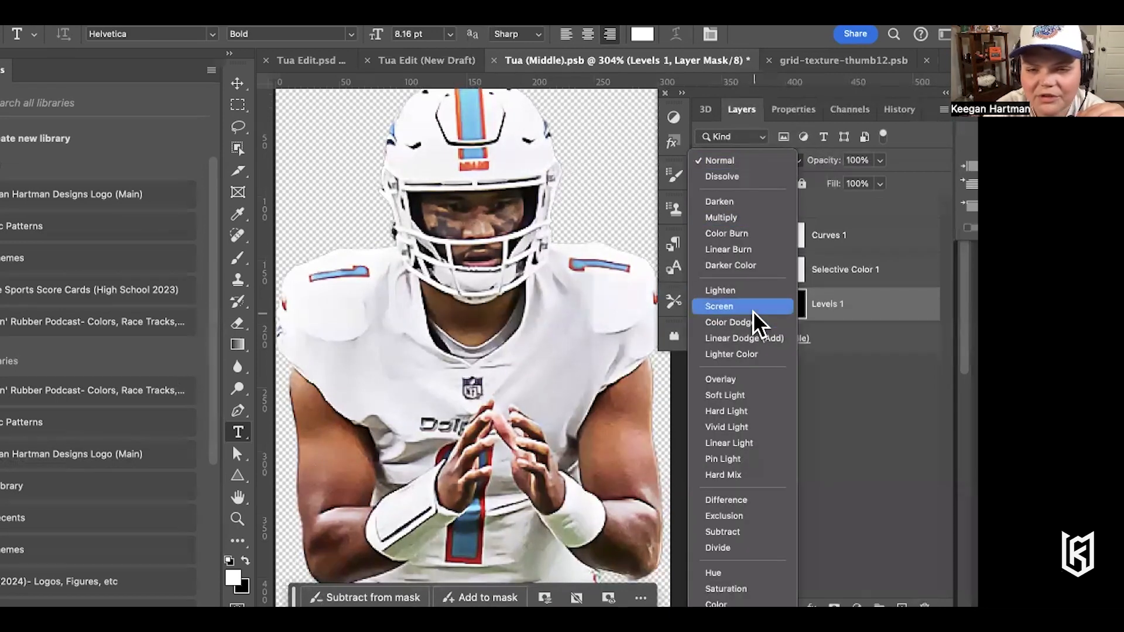
# Set up the Brush tool with 35% flow and 36% opacity for the Levels mask, and open the brush presets
pyautogui.scroll(3, 549, 313)
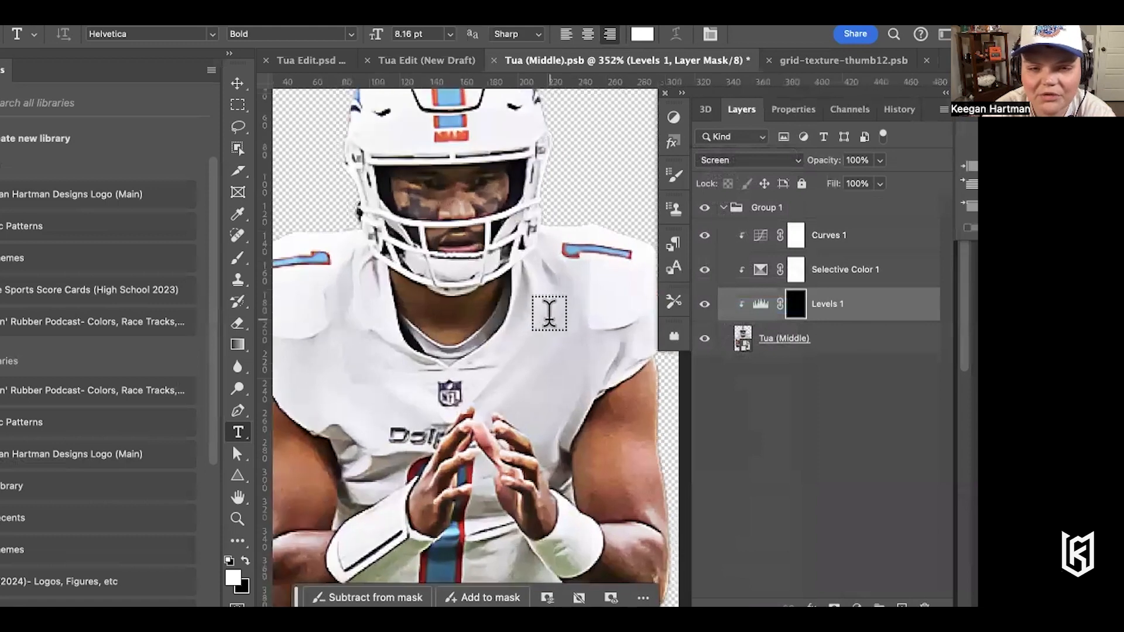
pyautogui.click(236, 260)
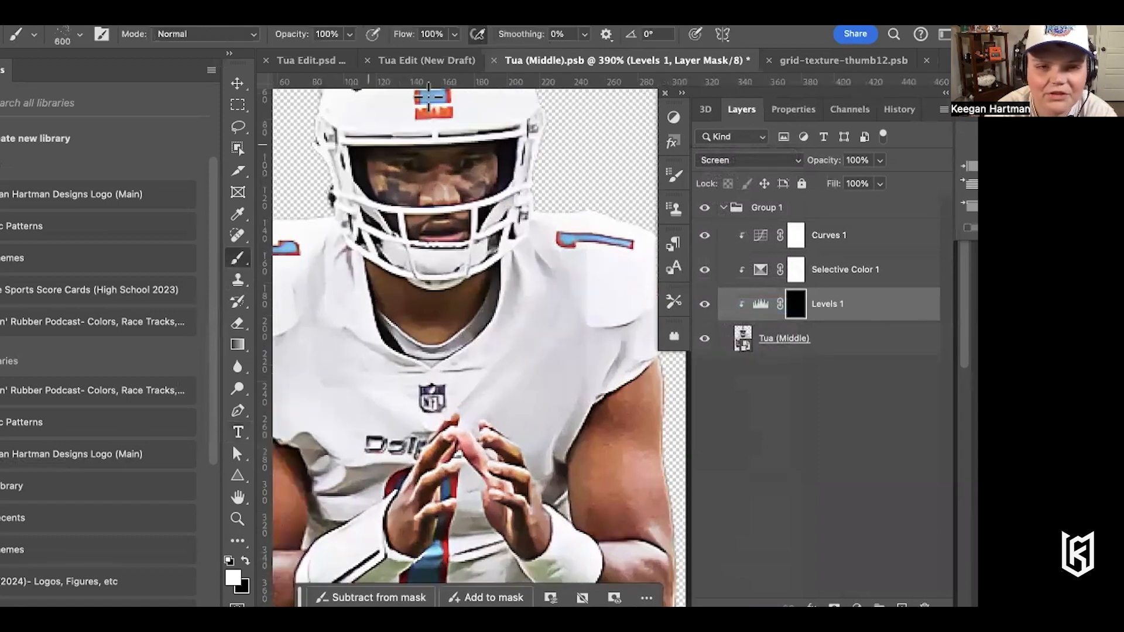
pyautogui.click(452, 33)
pyautogui.moveTo(396, 53); pyautogui.dragTo(403, 52)
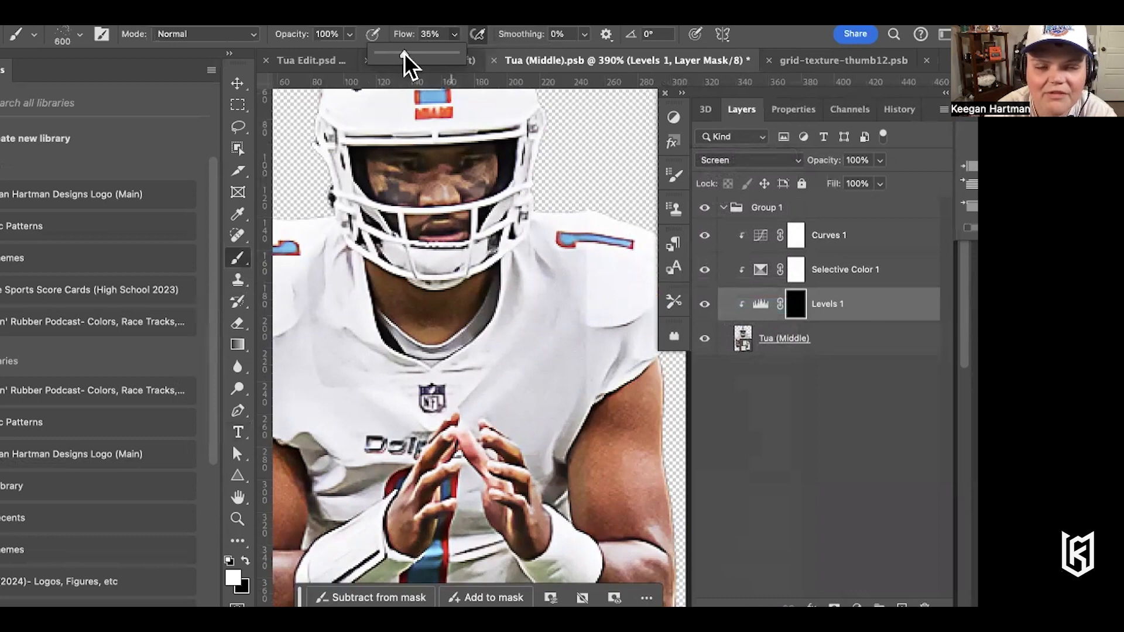
pyautogui.click(349, 33)
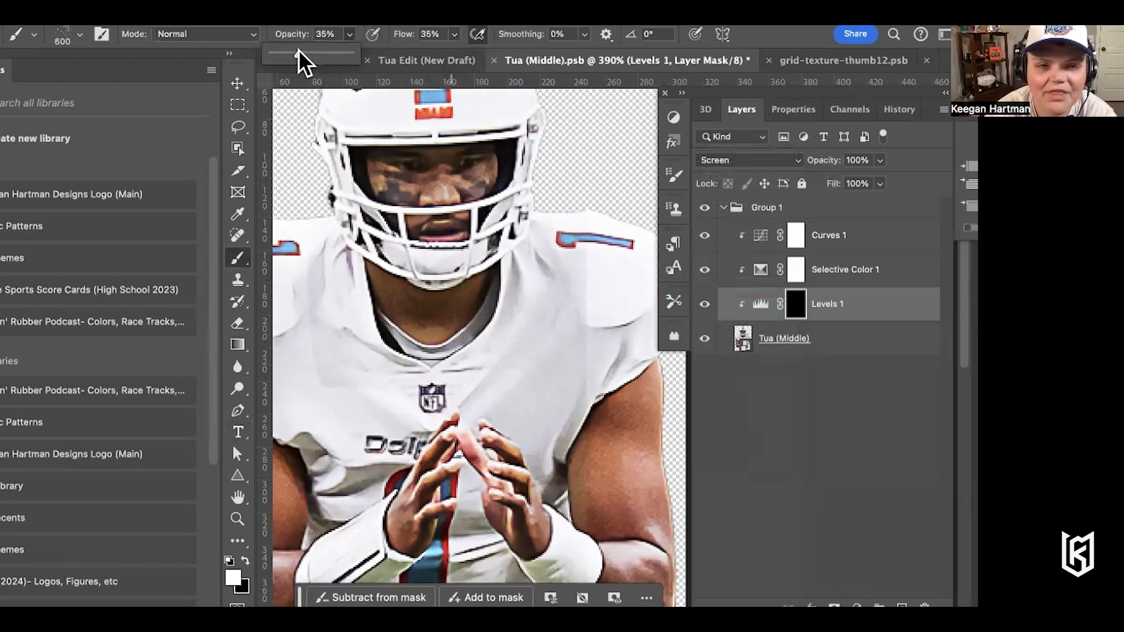
pyautogui.click(78, 34)
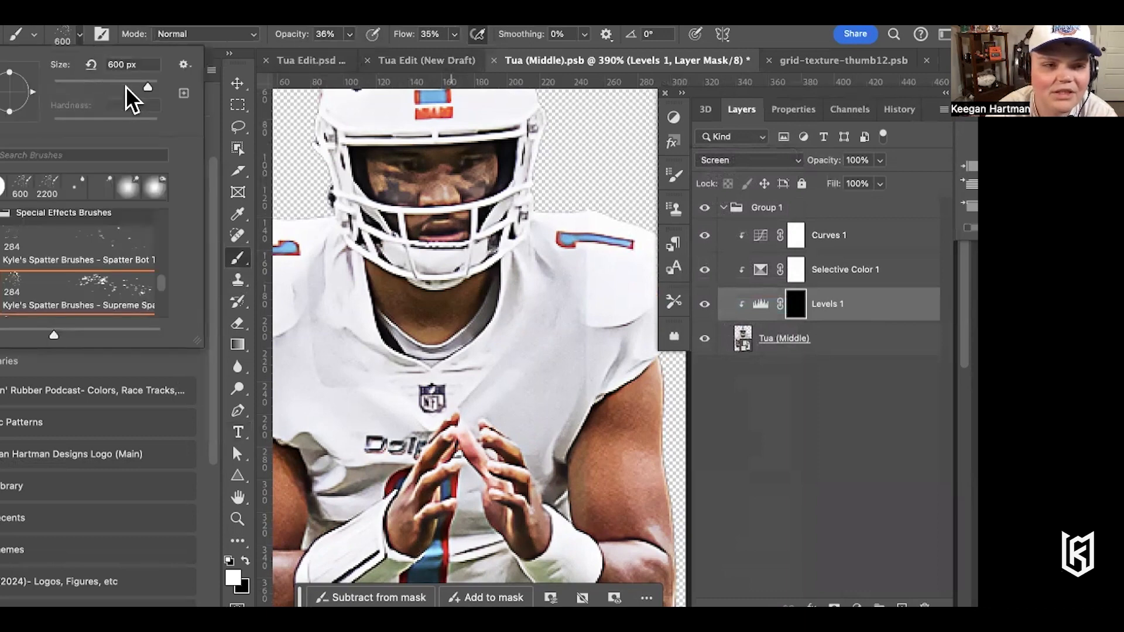
# Set up a soft round brush at 41 px with 20% hardness and a 44° angle
pyautogui.moveTo(74, 84)
pyautogui.mouseDown()
pyautogui.moveTo(86, 83)
pyautogui.moveTo(23, 110)
pyautogui.mouseUp()
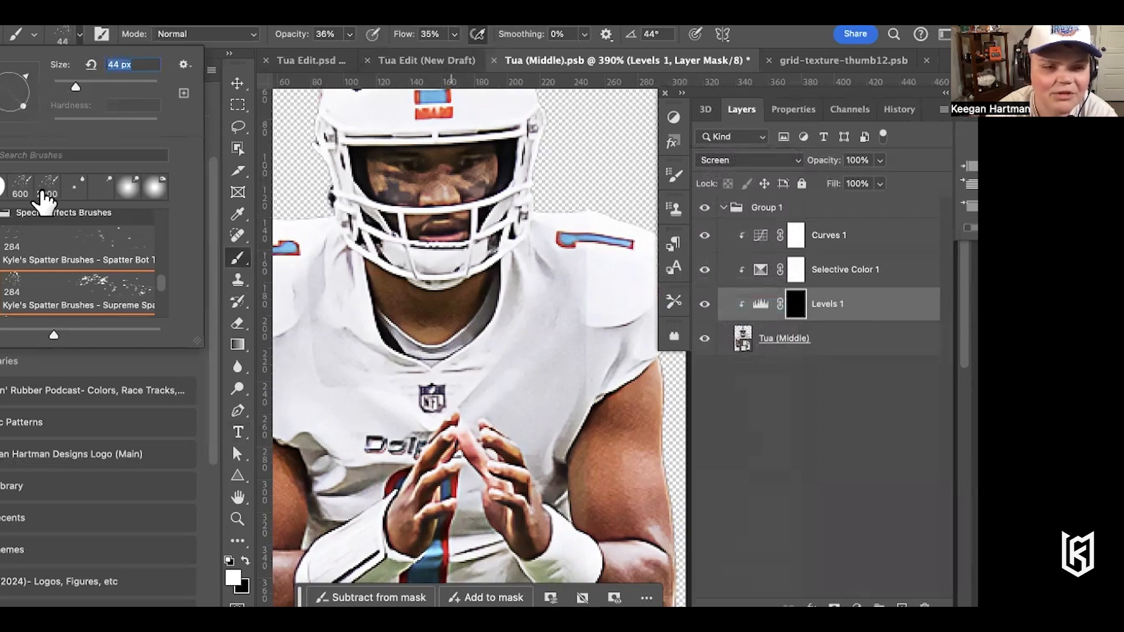
pyautogui.scroll(5, 68, 261)
pyautogui.click(2, 186)
pyautogui.moveTo(157, 124); pyautogui.dragTo(74, 120)
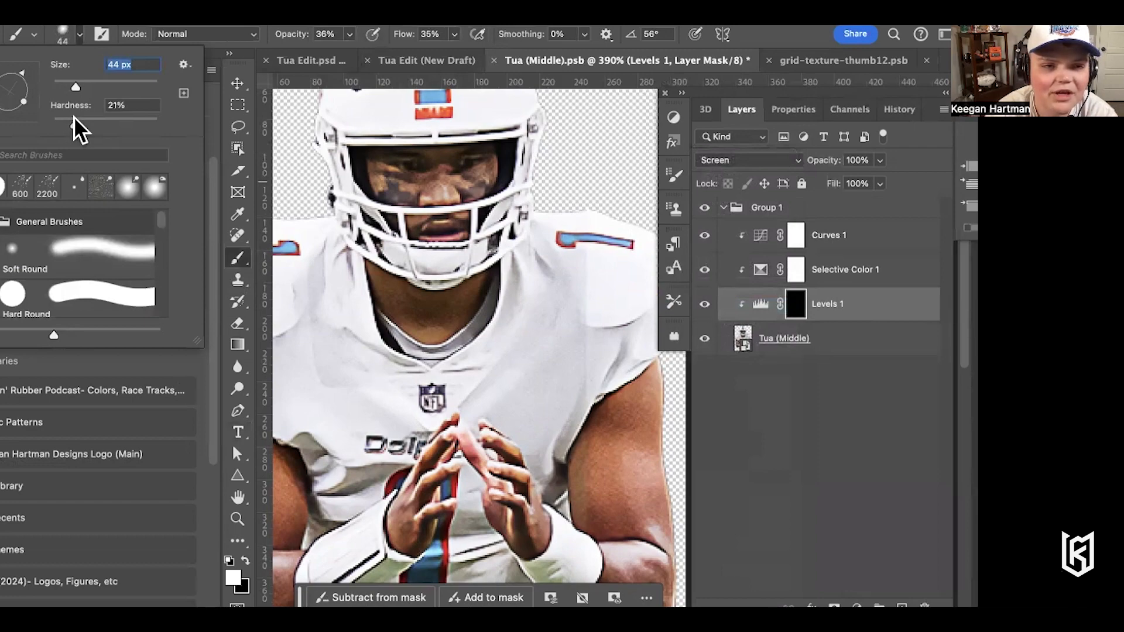
pyautogui.click(74, 86)
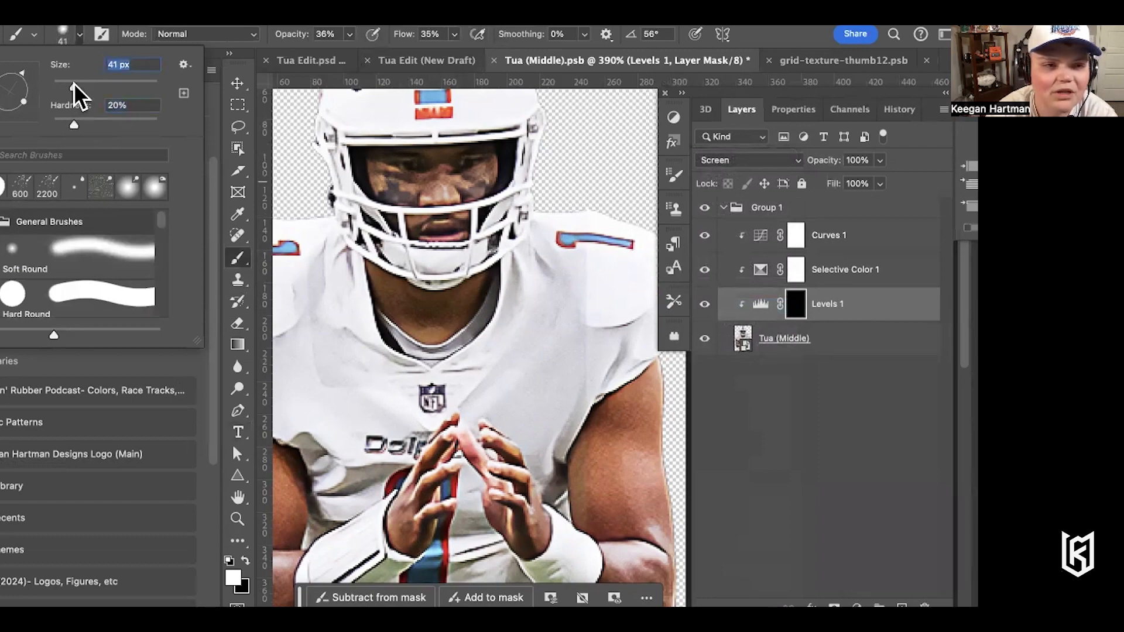
pyautogui.moveTo(22, 71); pyautogui.dragTo(24, 74)
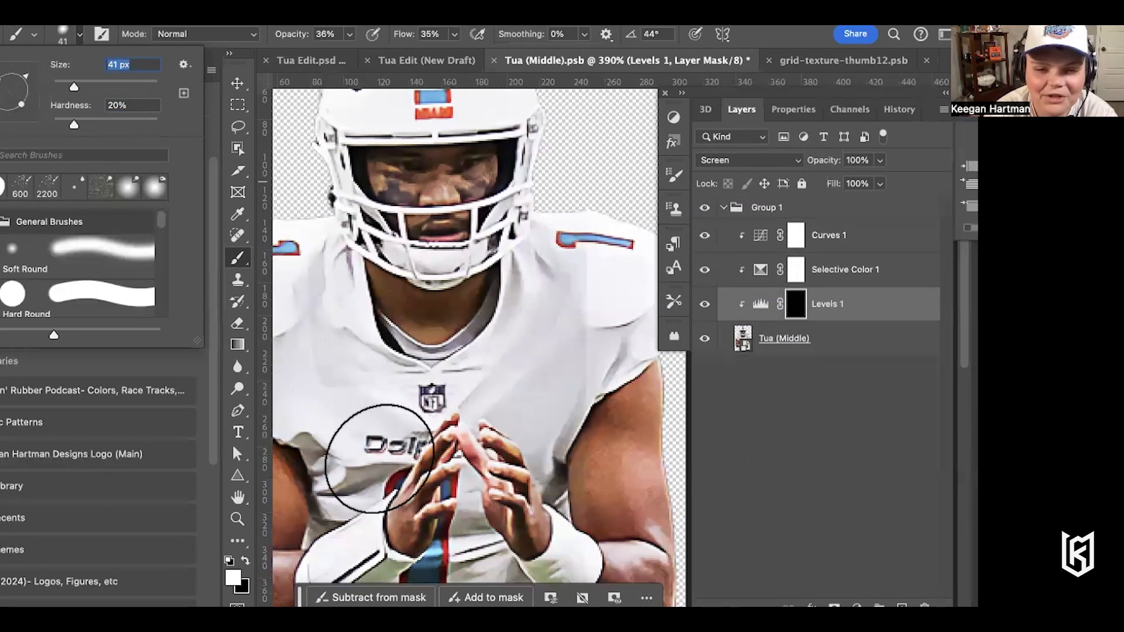
# Paint white on the Levels 1 mask over the skin of both arms to bring out highlights
pyautogui.hscroll(3, 650, 469)
pyautogui.scroll(4, 516, 423)
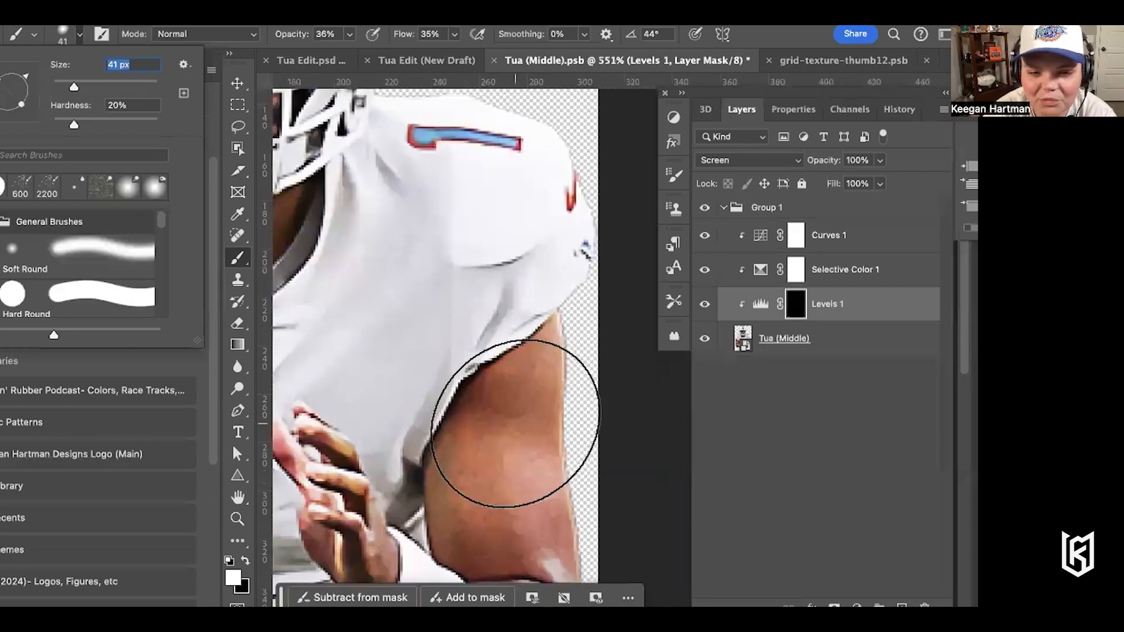
pyautogui.scroll(2, 515, 424)
pyautogui.scroll(-2, 502, 413)
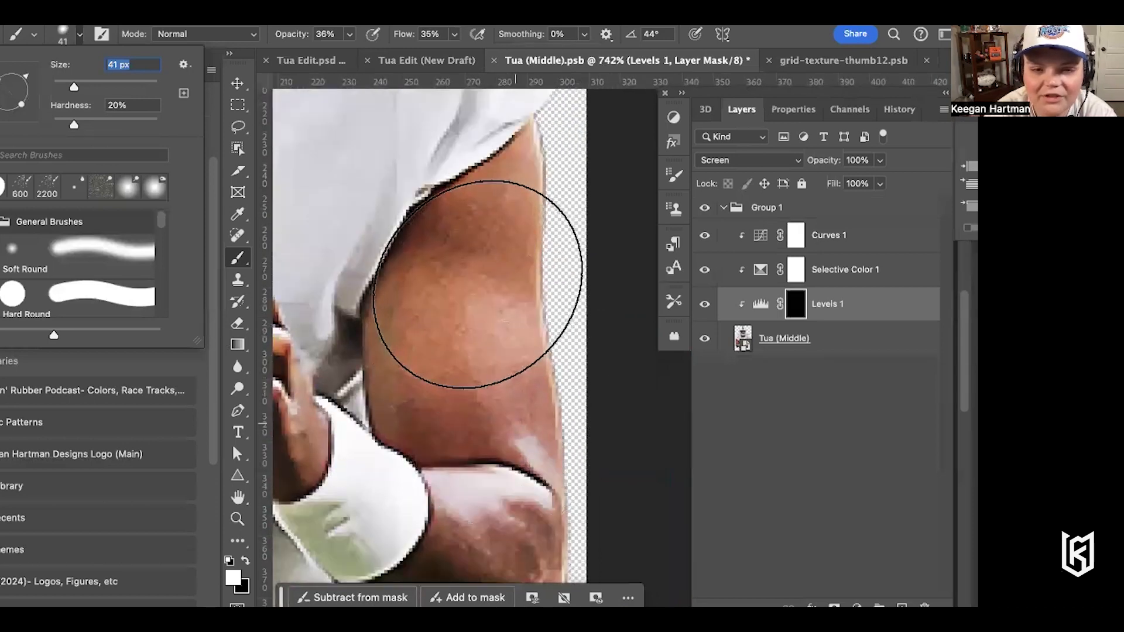
pyautogui.moveTo(460, 291)
pyautogui.mouseDown()
pyautogui.moveTo(508, 297)
pyautogui.moveTo(569, 339)
pyautogui.mouseUp()
pyautogui.scroll(3, 542, 325)
pyautogui.moveTo(572, 187); pyautogui.dragTo(543, 334)
pyautogui.scroll(-4, 497, 352)
pyautogui.moveTo(455, 368)
pyautogui.mouseDown()
pyautogui.moveTo(446, 508)
pyautogui.moveTo(496, 489)
pyautogui.mouseUp()
pyautogui.scroll(-5, 455, 328)
pyautogui.scroll(5, 451, 328)
pyautogui.hscroll(-8, 445, 332)
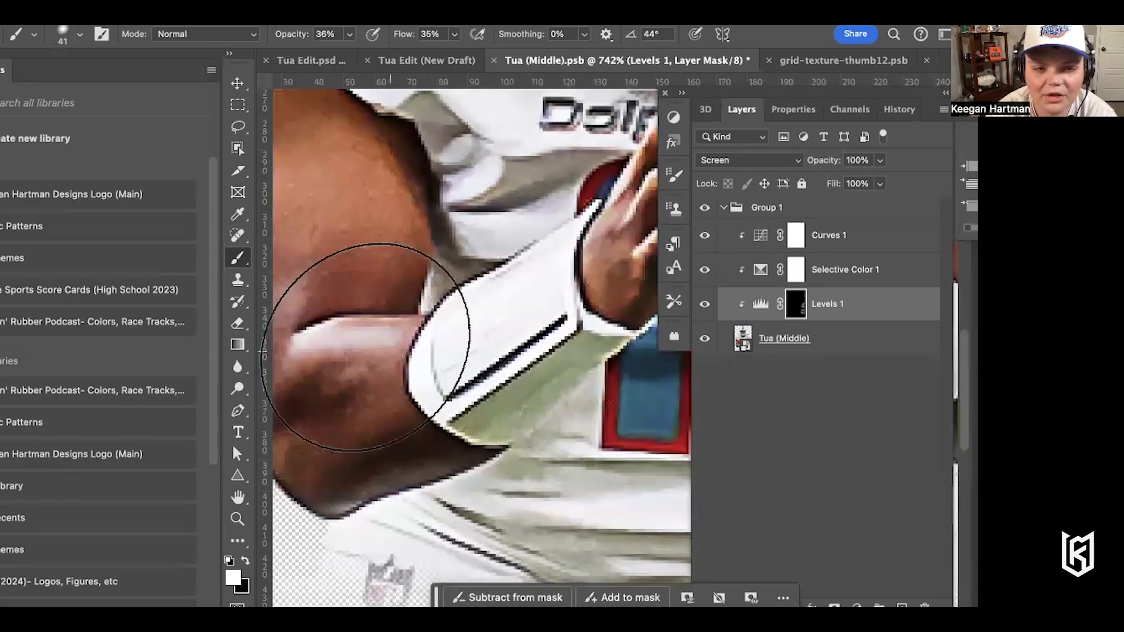
pyautogui.scroll(15, 443, 334)
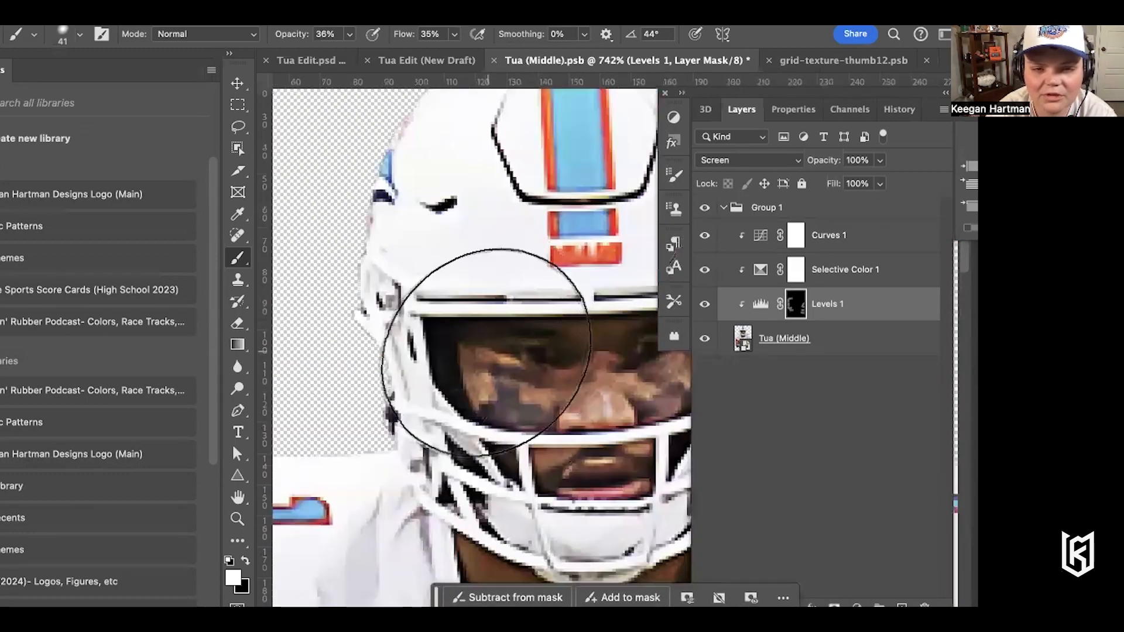
# Lower the brush opacity to 25% and paint highlights on the Levels 1 mask around the helmet and face
pyautogui.hscroll(6, 468, 351)
pyautogui.click(69, 25)
pyautogui.moveTo(349, 35); pyautogui.dragTo(339, 49)
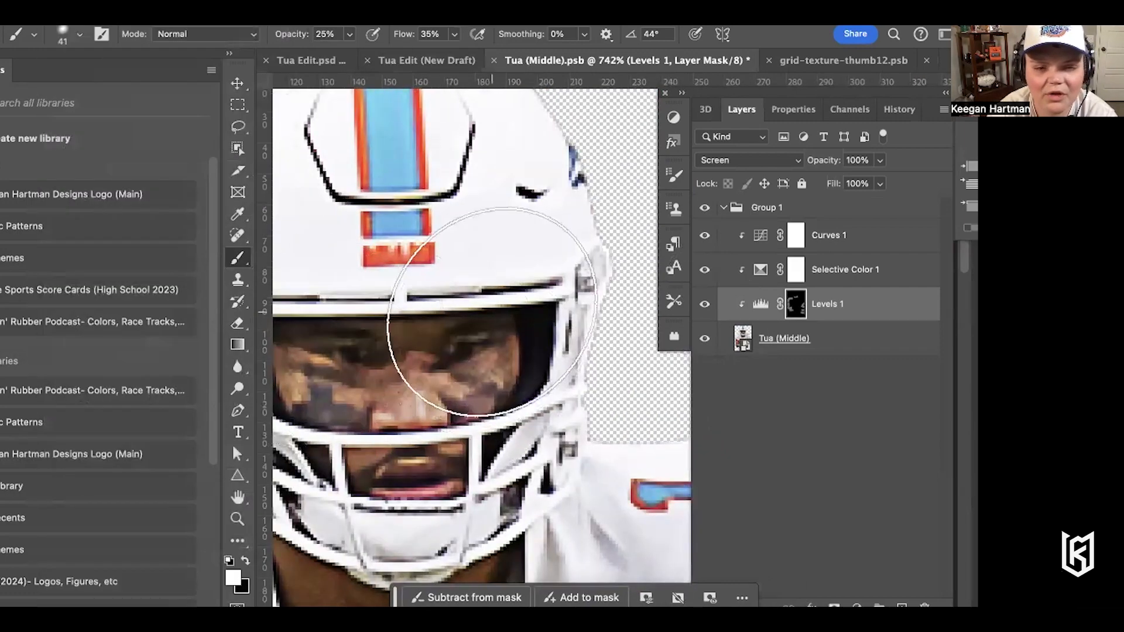
pyautogui.scroll(-6, 492, 312)
pyautogui.scroll(10, 515, 514)
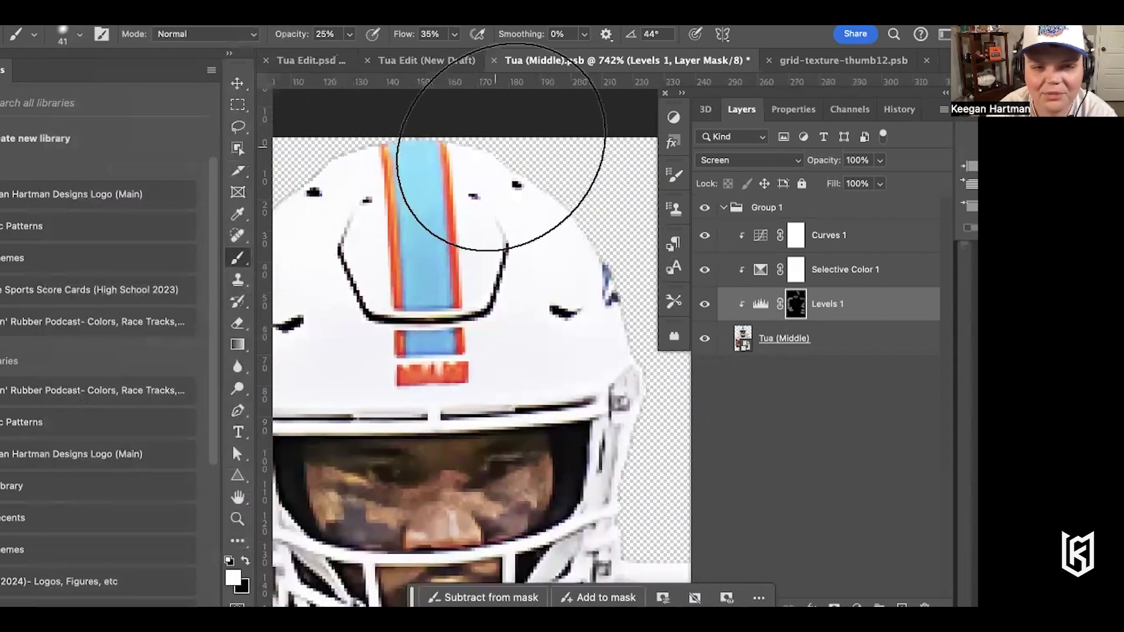
pyautogui.scroll(-5, 602, 238)
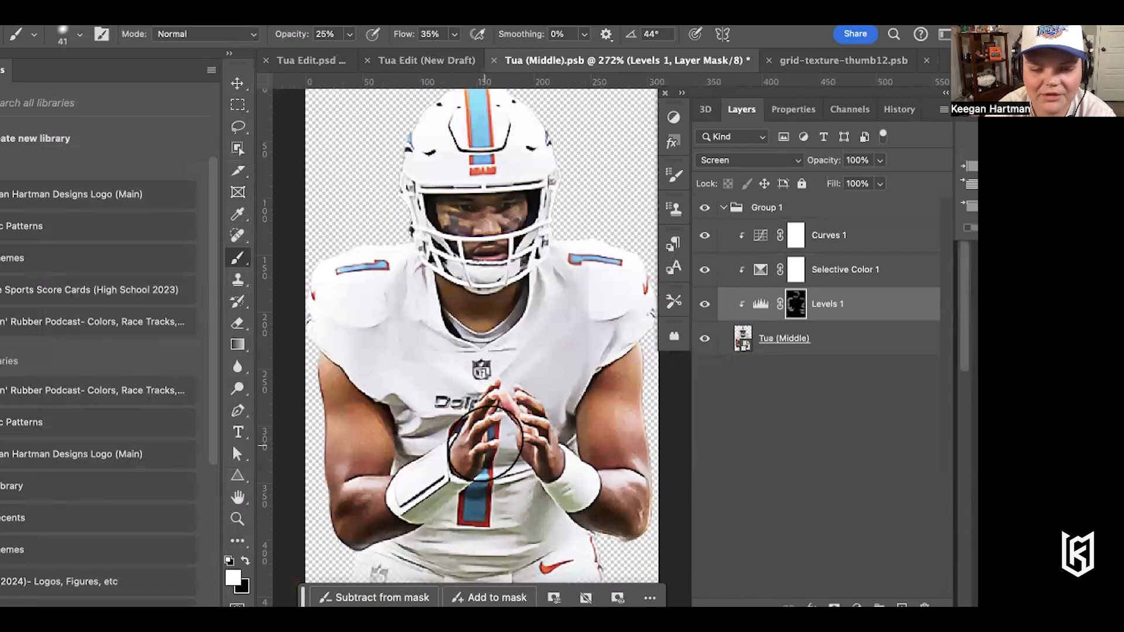
pyautogui.scroll(2, 503, 378)
pyautogui.scroll(-2, 451, 377)
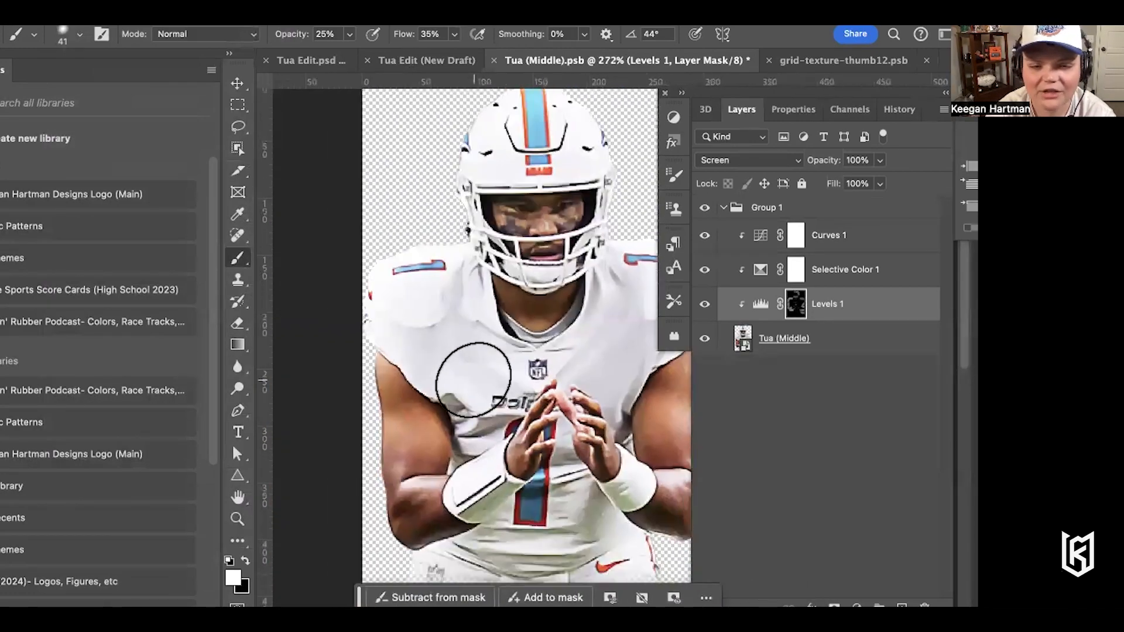
pyautogui.scroll(-3, 474, 379)
pyautogui.hscroll(3, 473, 379)
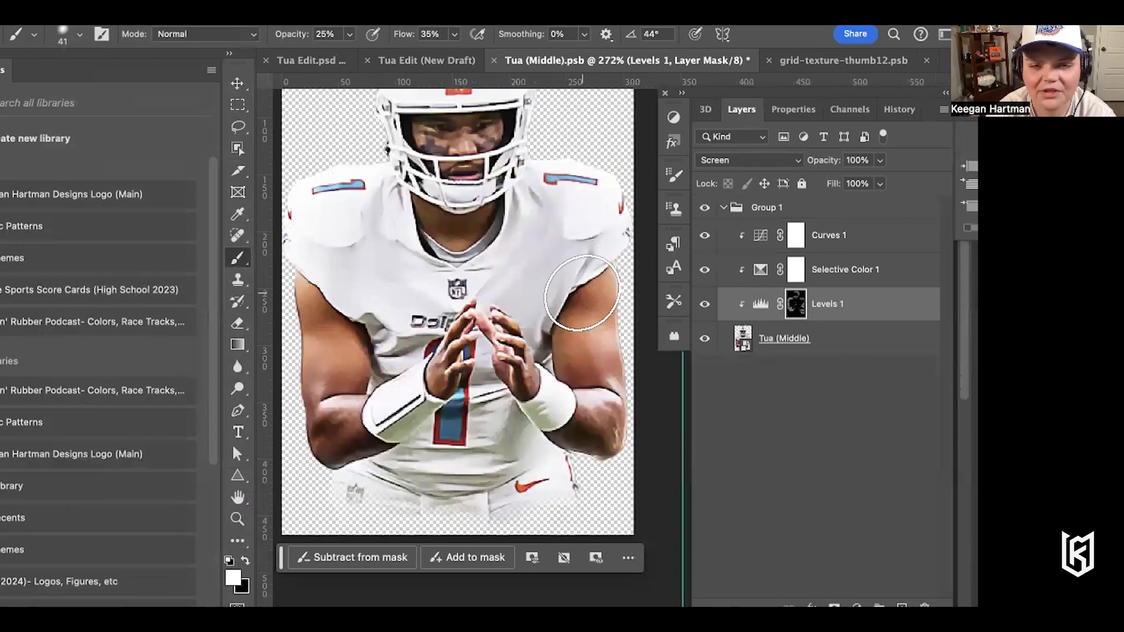
# Rename the Levels 1 adjustment layer as Highlights
pyautogui.click(801, 346)
pyautogui.click(838, 309)
pyautogui.click(484, 12)
pyautogui.write('rename')
pyautogui.click(545, 40)
pyautogui.write('Hig')
pyautogui.press('BackSpace')
pyautogui.press('BackSpace')
pyautogui.write('ight')
pyautogui.write('ights')
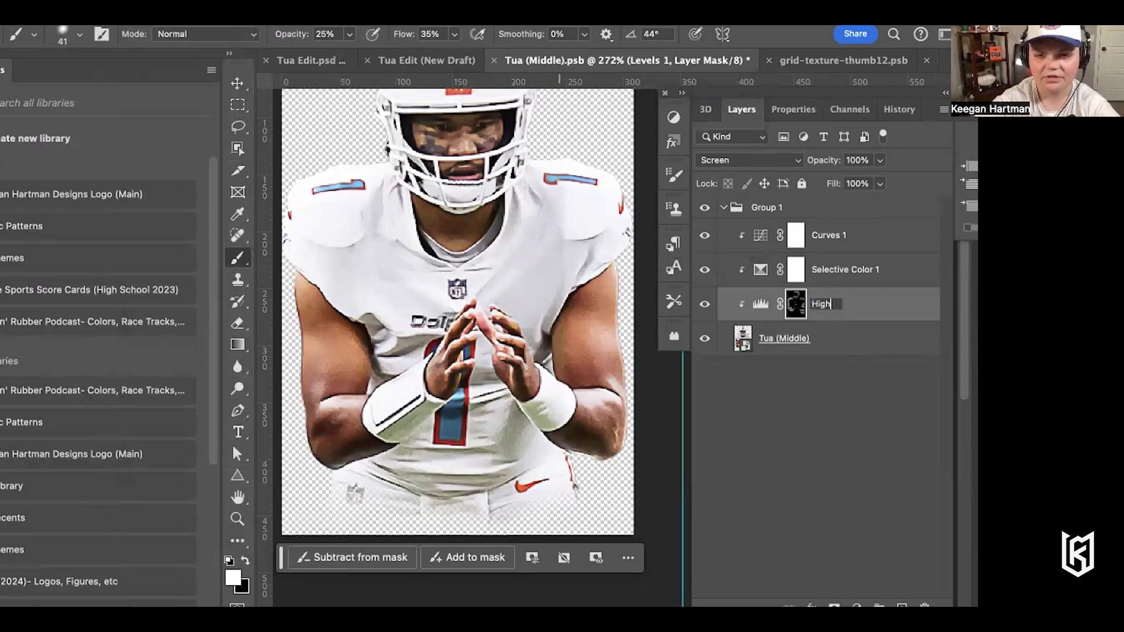
pyautogui.press('Return')
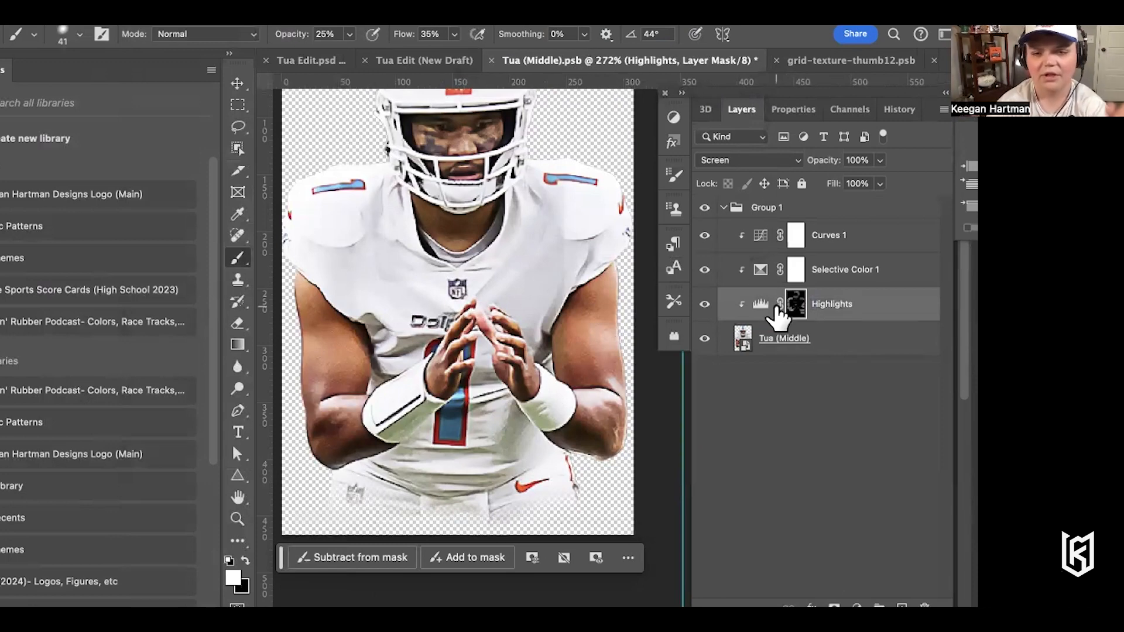
# Add a Levels adjustment directly above the Tua (Middle) layer and slightly raise its black input level
pyautogui.click(787, 342)
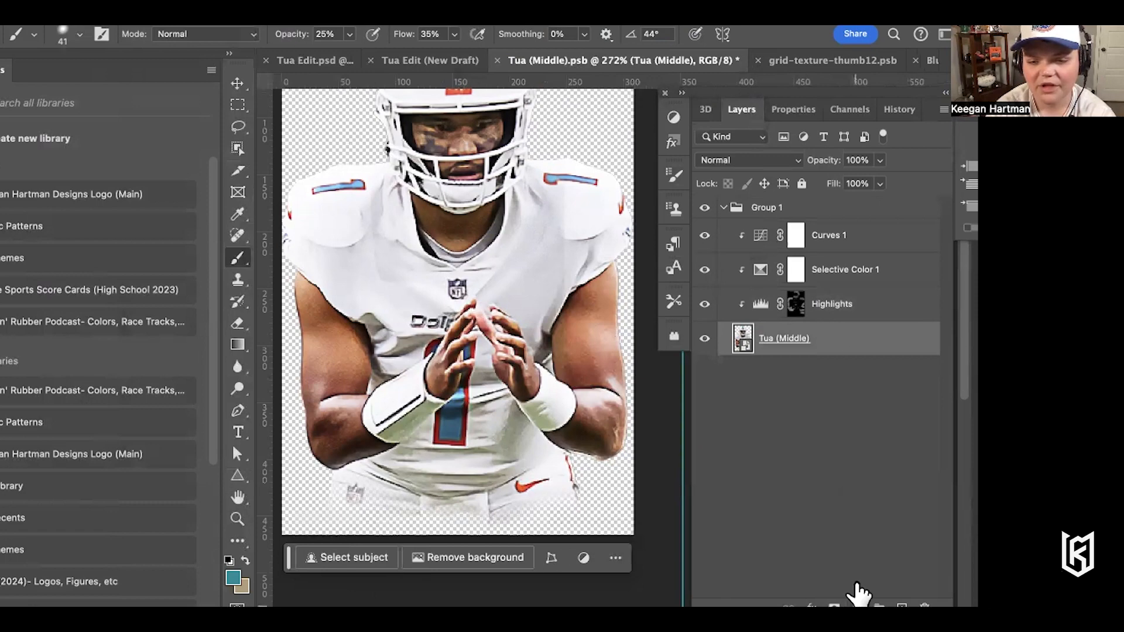
pyautogui.click(856, 606)
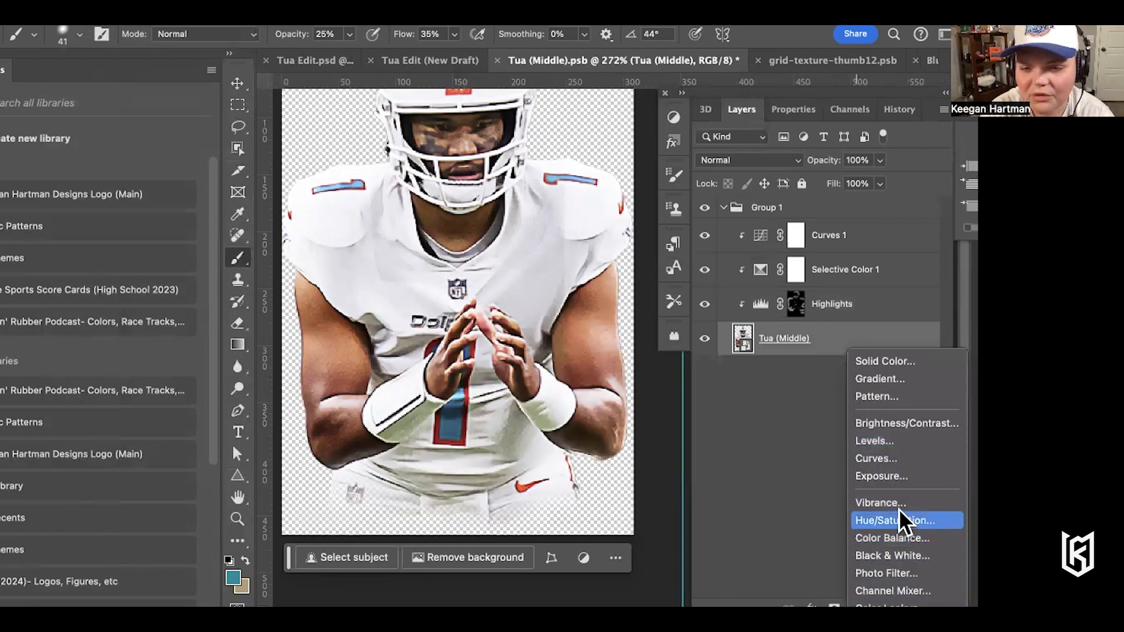
pyautogui.click(892, 444)
pyautogui.moveTo(727, 288)
pyautogui.mouseDown()
pyautogui.moveTo(745, 287)
pyautogui.moveTo(736, 286)
pyautogui.mouseUp()
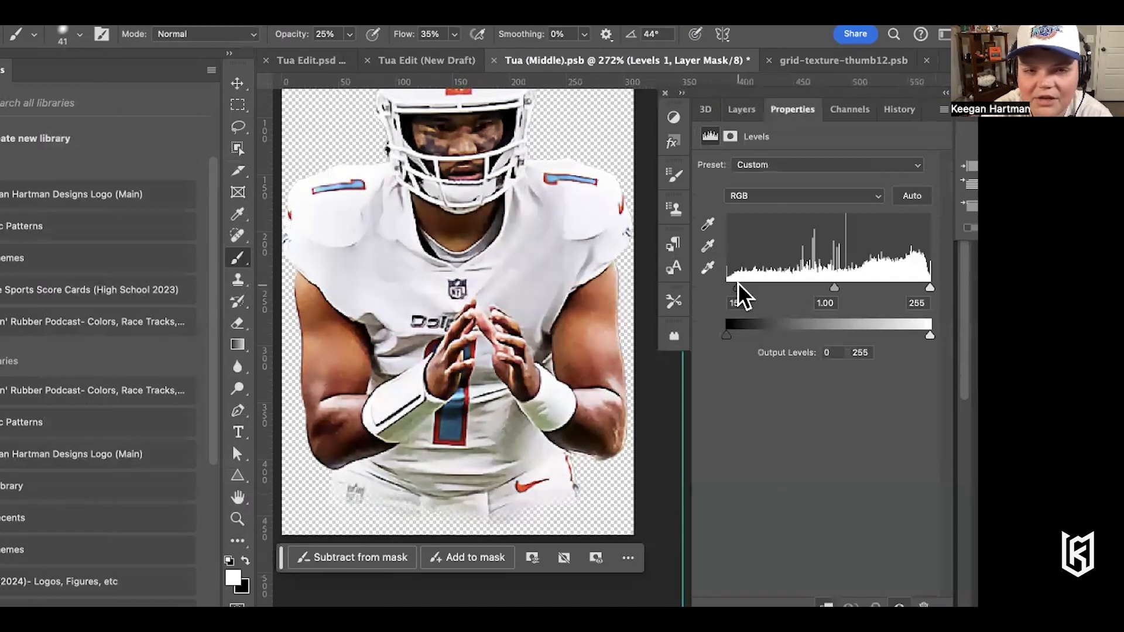
# Set the new Levels layer's blend mode to Multiply and invert its mask to black
pyautogui.click(705, 110)
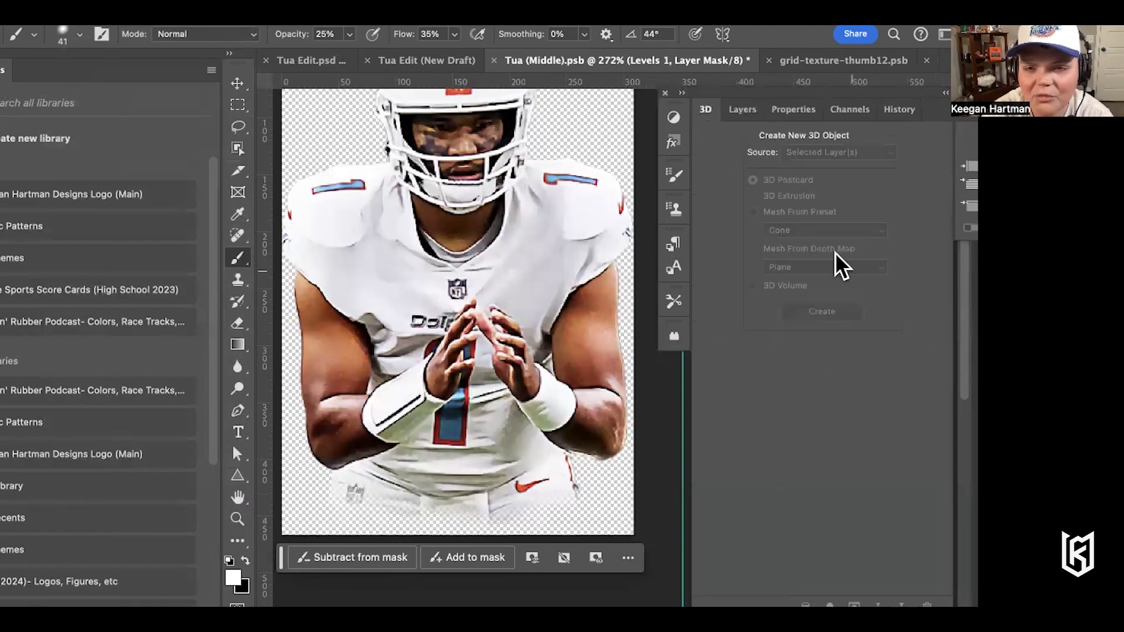
pyautogui.click(743, 110)
pyautogui.click(742, 159)
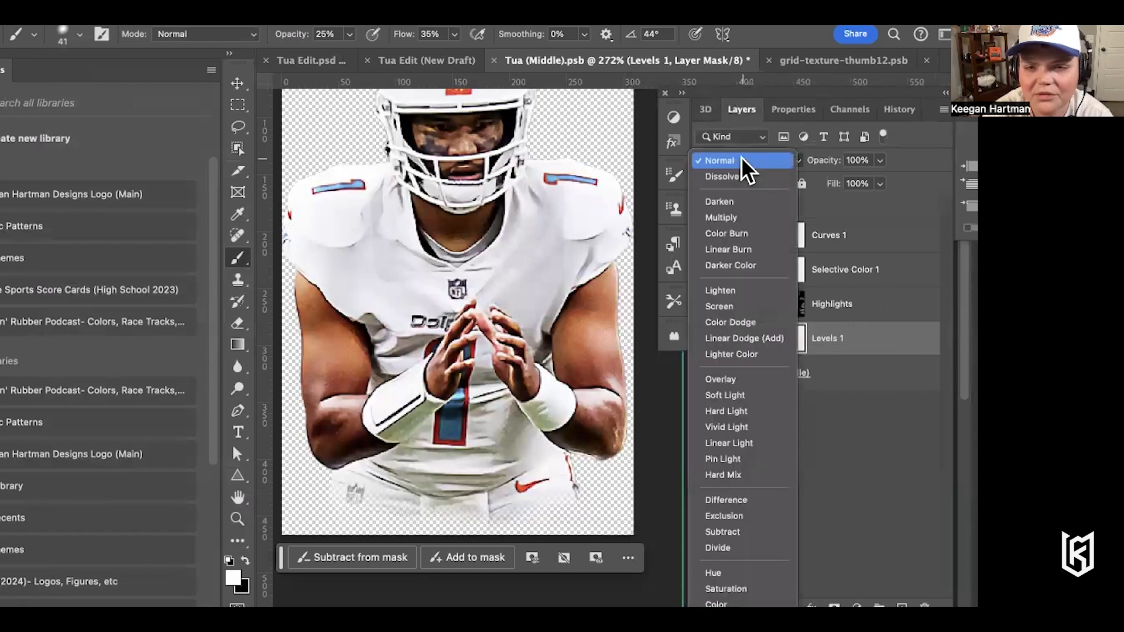
pyautogui.click(744, 218)
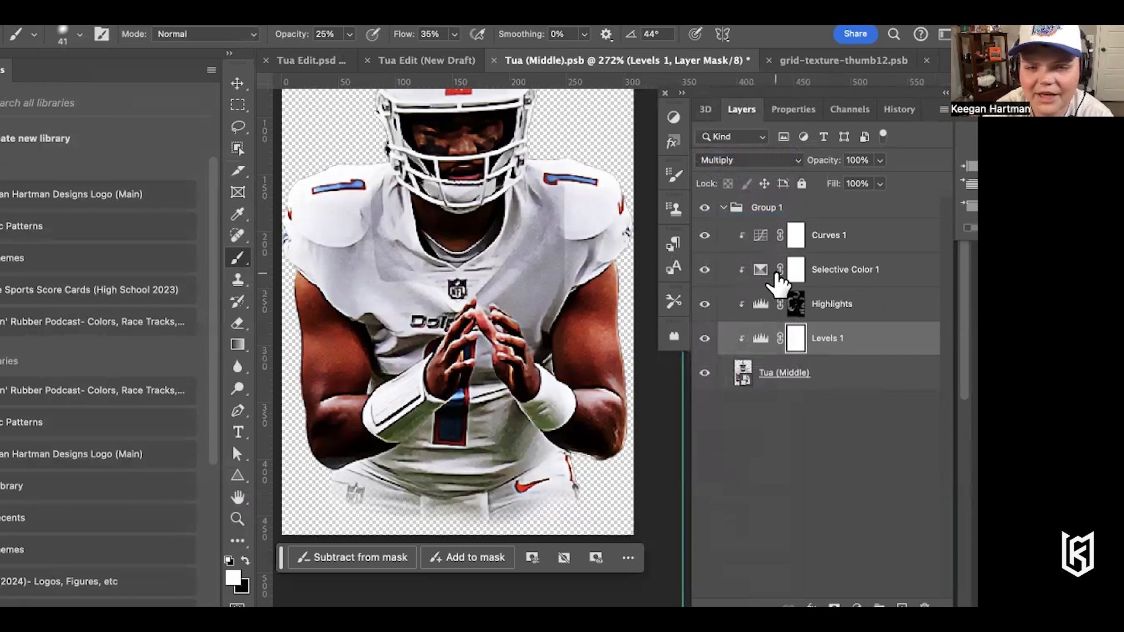
pyautogui.hotkey('ctrl', 'i')
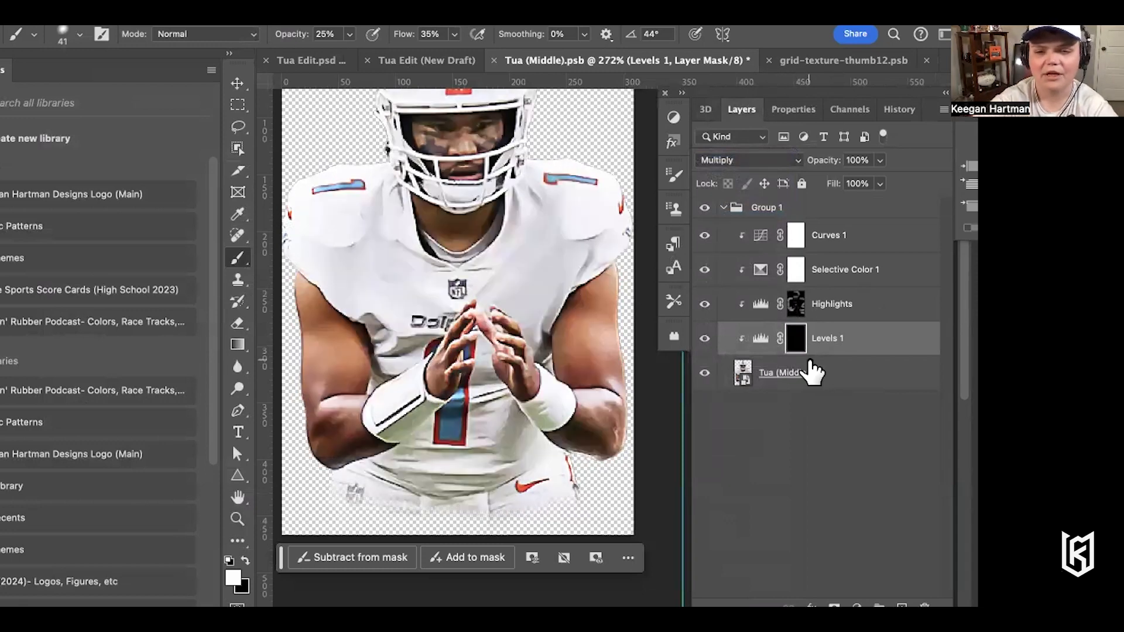
# Rename the Multiply Levels layer as Shadows
pyautogui.press('super+shift+slash')
pyautogui.write('rena')
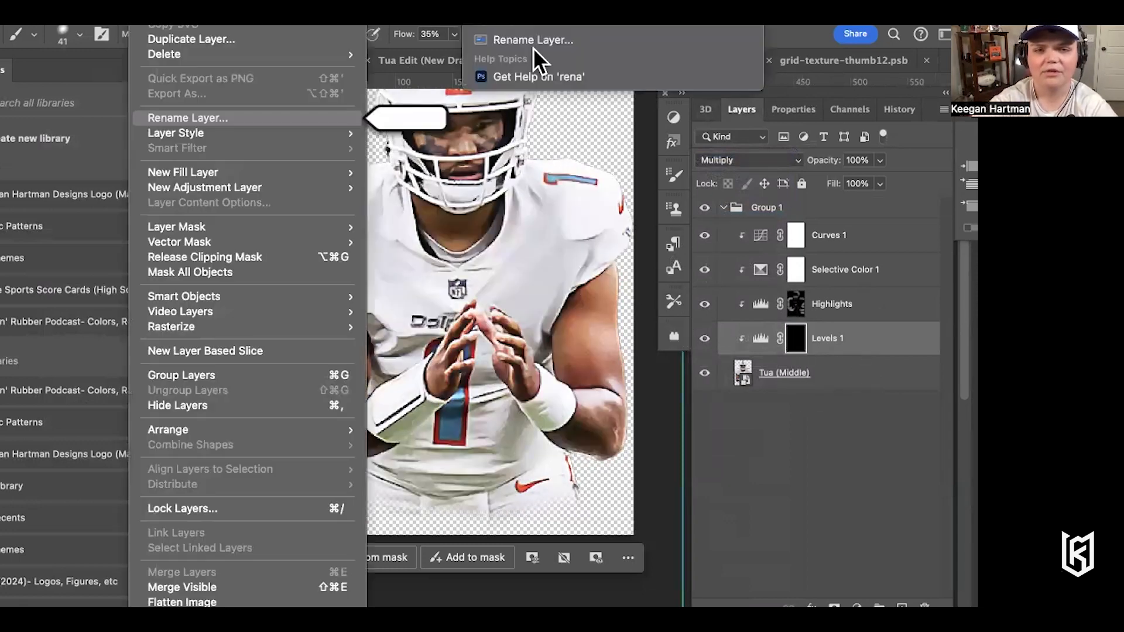
pyautogui.click(518, 40)
pyautogui.write('Shadows')
pyautogui.press('Return')
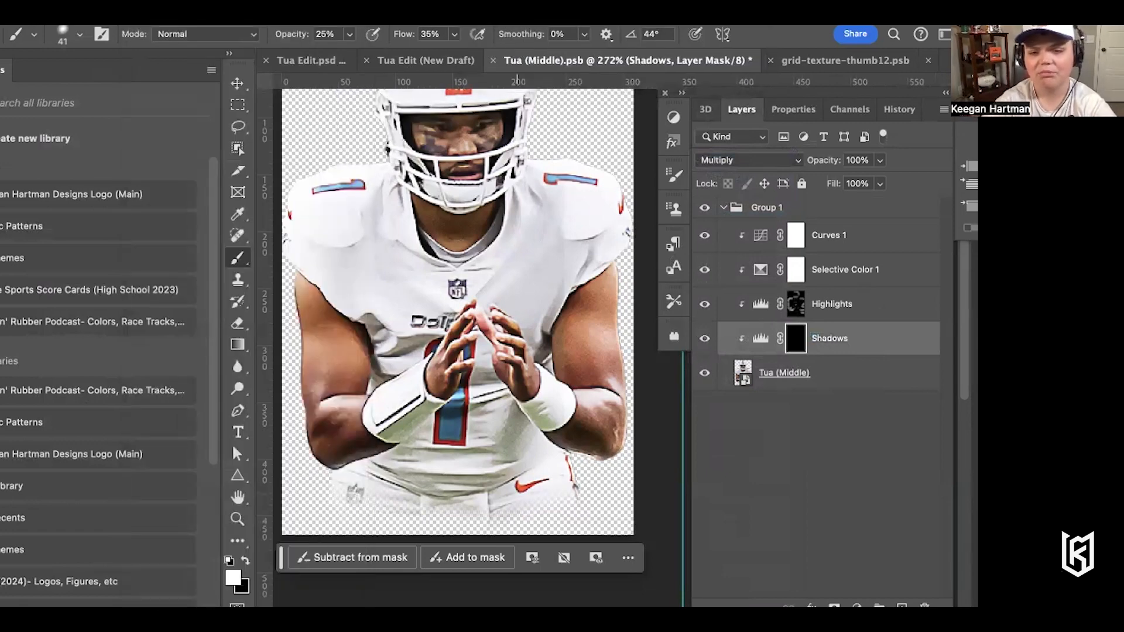
# Lower the brush opacity to 23% and paint white on the Shadows mask over the forearms and sleeve edges
pyautogui.scroll(3, 413, 346)
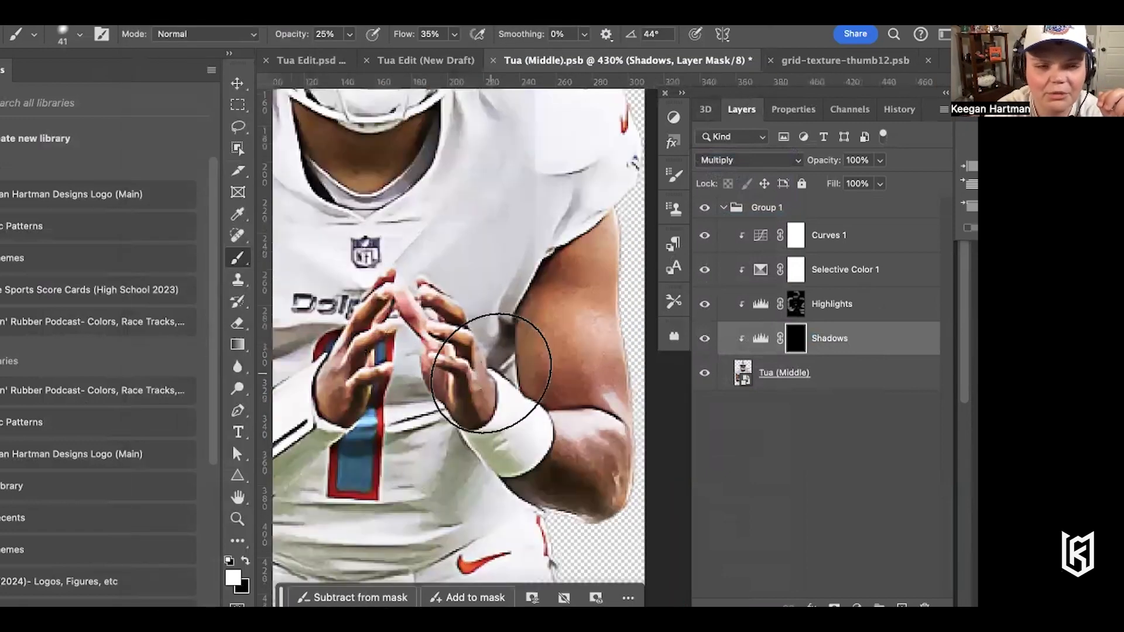
pyautogui.hscroll(2, 497, 332)
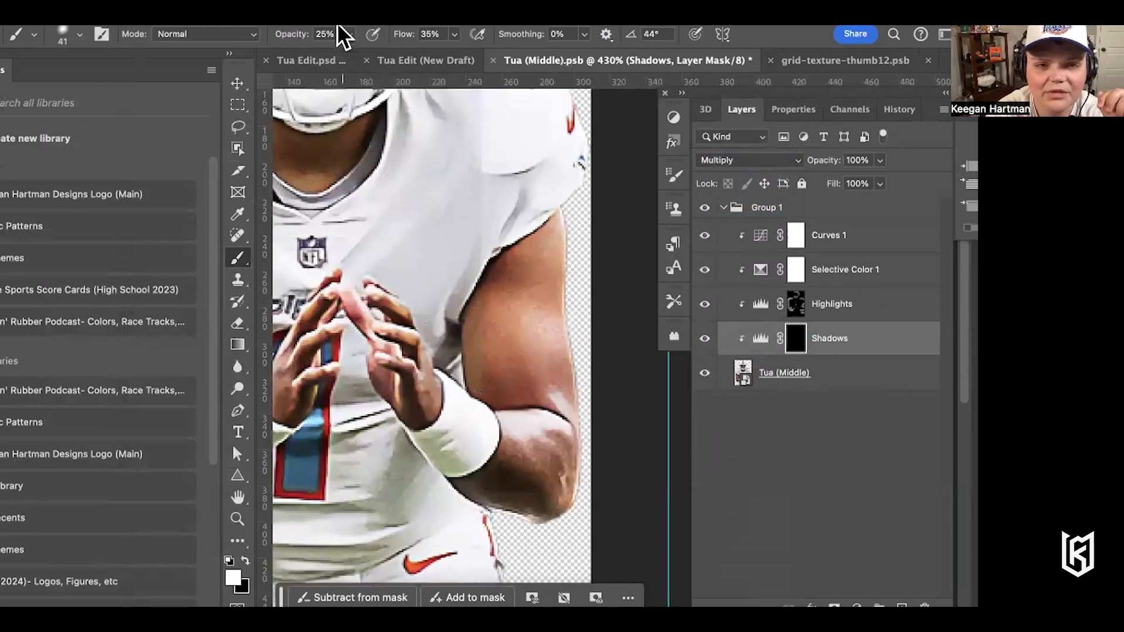
pyautogui.press('2')
pyautogui.press('3')
pyautogui.scroll(-3, 463, 383)
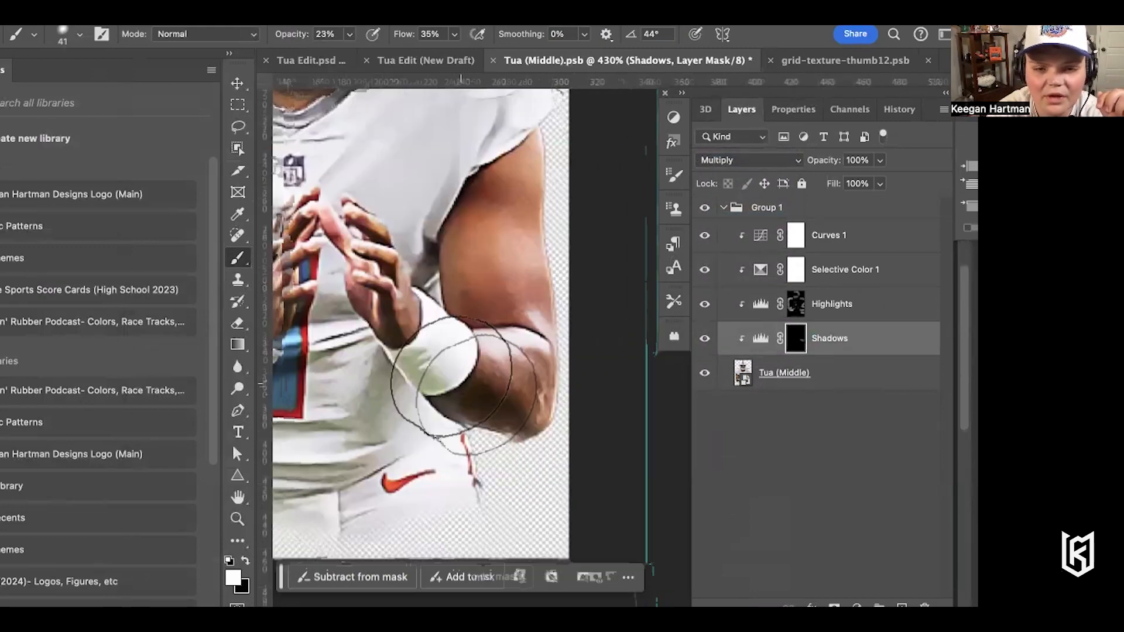
pyautogui.moveTo(451, 376); pyautogui.dragTo(405, 407)
pyautogui.hscroll(-5, 480, 337)
pyautogui.hscroll(-3, 445, 363)
pyautogui.scroll(4, 379, 351)
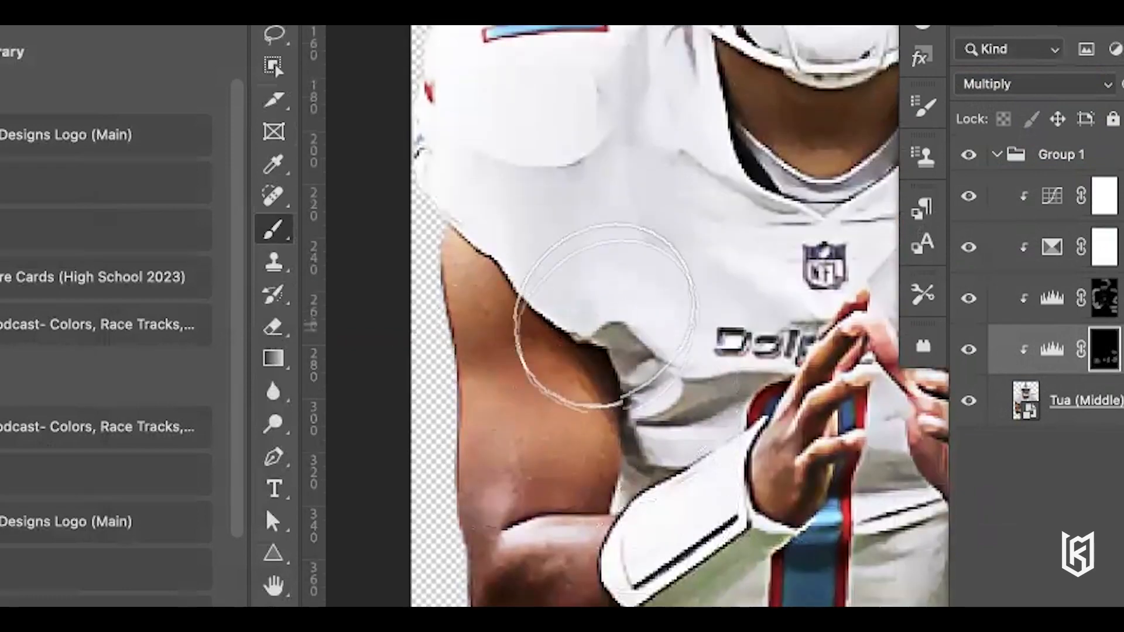
# Paint shadows on the Shadows mask around the helmet, face and upper jersey
pyautogui.scroll(10, 581, 359)
pyautogui.hscroll(5, 702, 301)
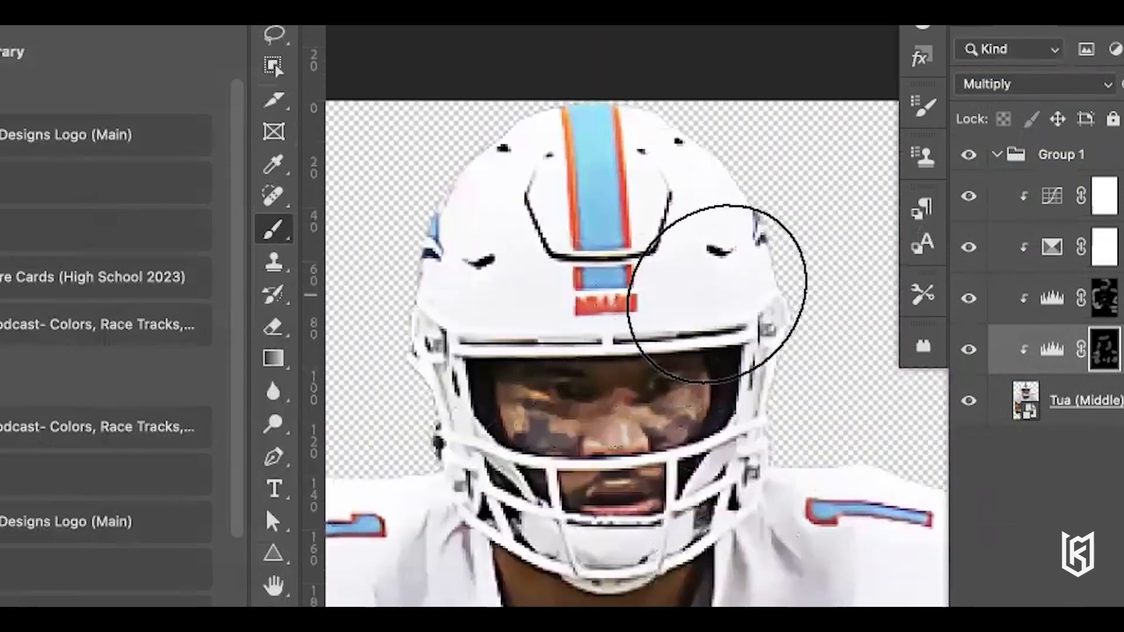
pyautogui.scroll(-10, 717, 296)
pyautogui.hscroll(3, 717, 296)
pyautogui.hscroll(-3, 572, 465)
pyautogui.hscroll(4, 603, 476)
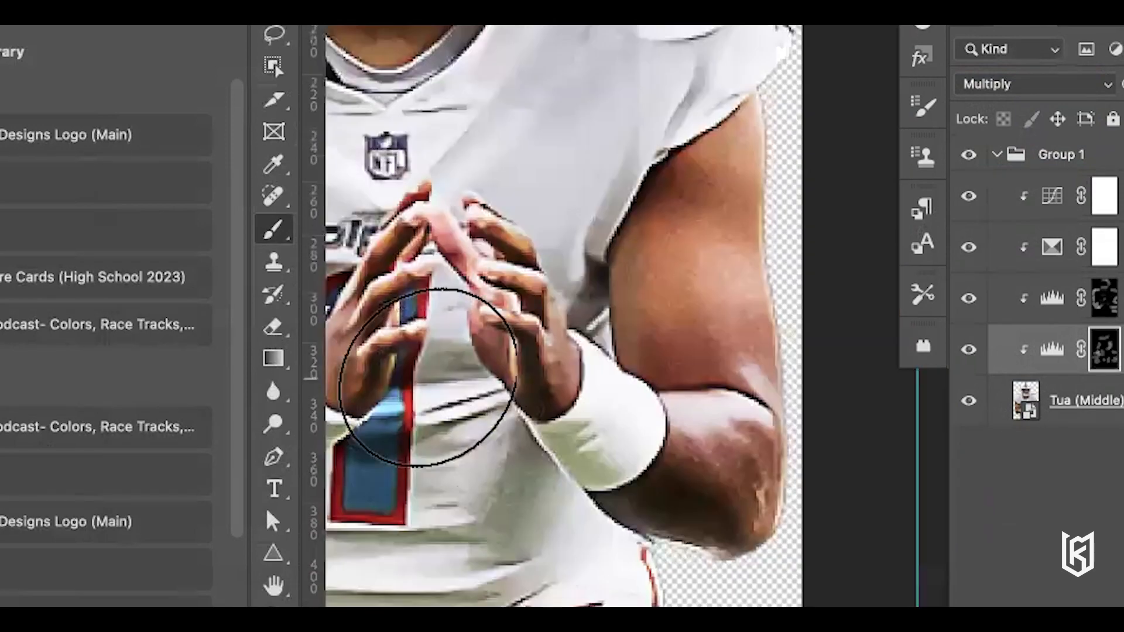
# Build up the shadows on the Shadows mask over the arms, jersey folds and neck area
pyautogui.scroll(-4, 419, 379)
pyautogui.hscroll(-4, 603, 476)
pyautogui.scroll(-2, 509, 336)
pyautogui.hscroll(-4, 539, 402)
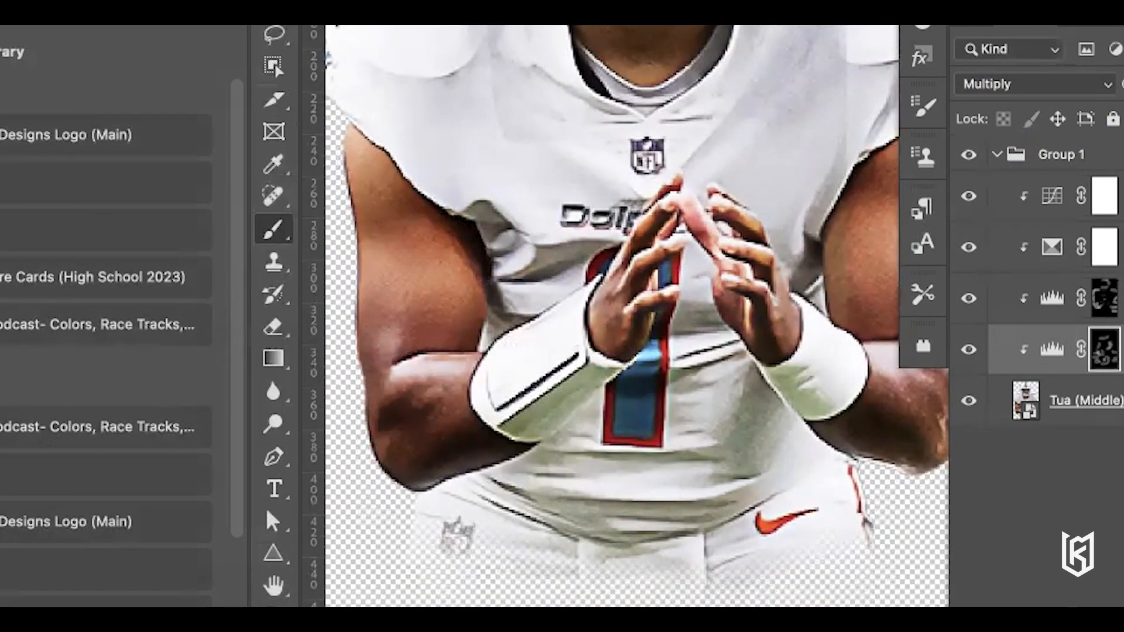
pyautogui.press('super+plus')
pyautogui.scroll(7, 562, 404)
pyautogui.hscroll(2, 550, 375)
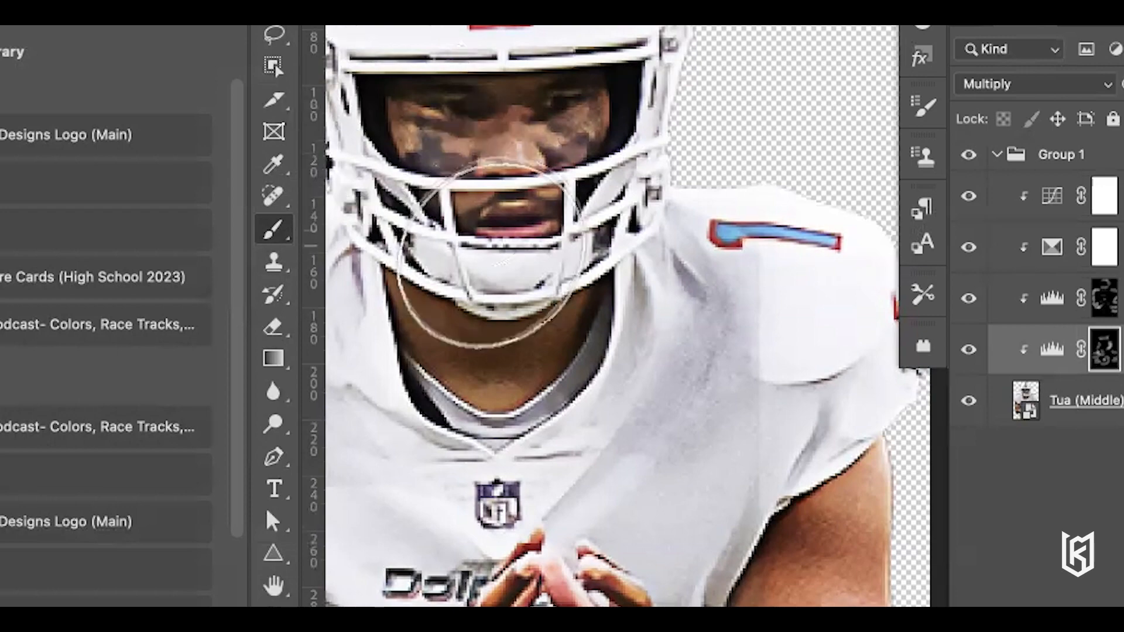
# Select the Tua (Middle) layer and review the shading on the whole figure
pyautogui.click(1077, 413)
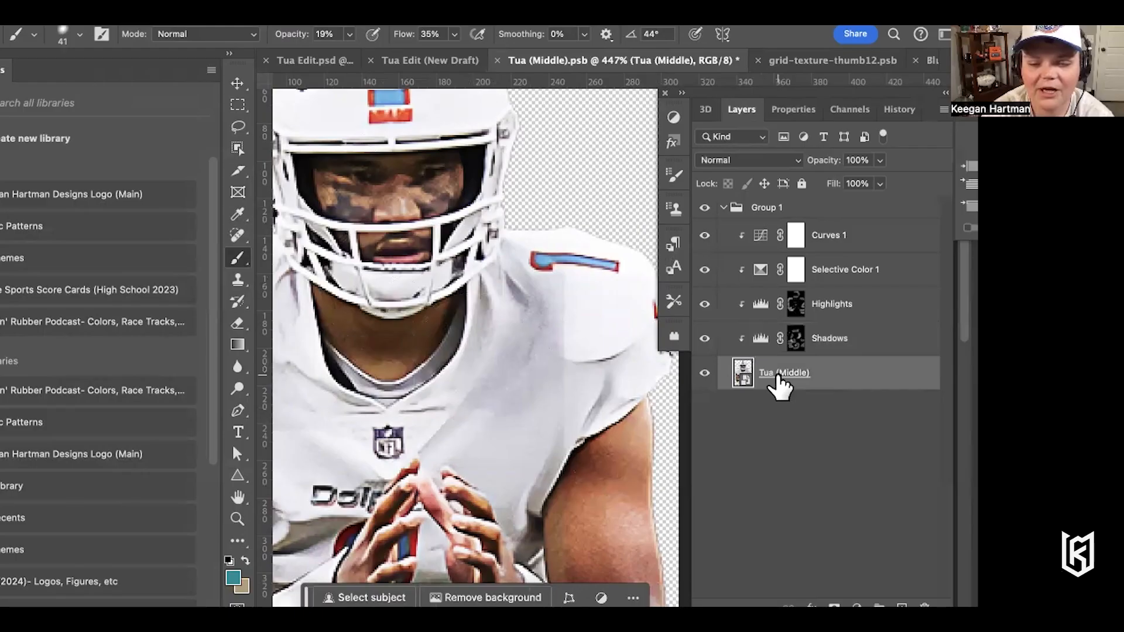
pyautogui.scroll(-3, 734, 473)
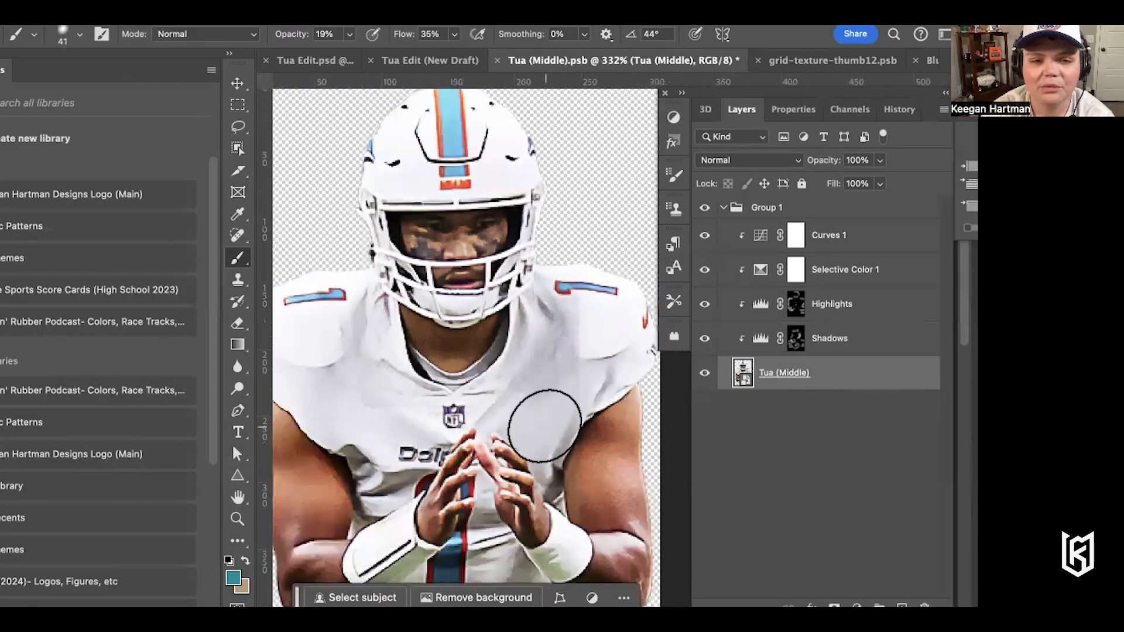
pyautogui.scroll(-3, 544, 426)
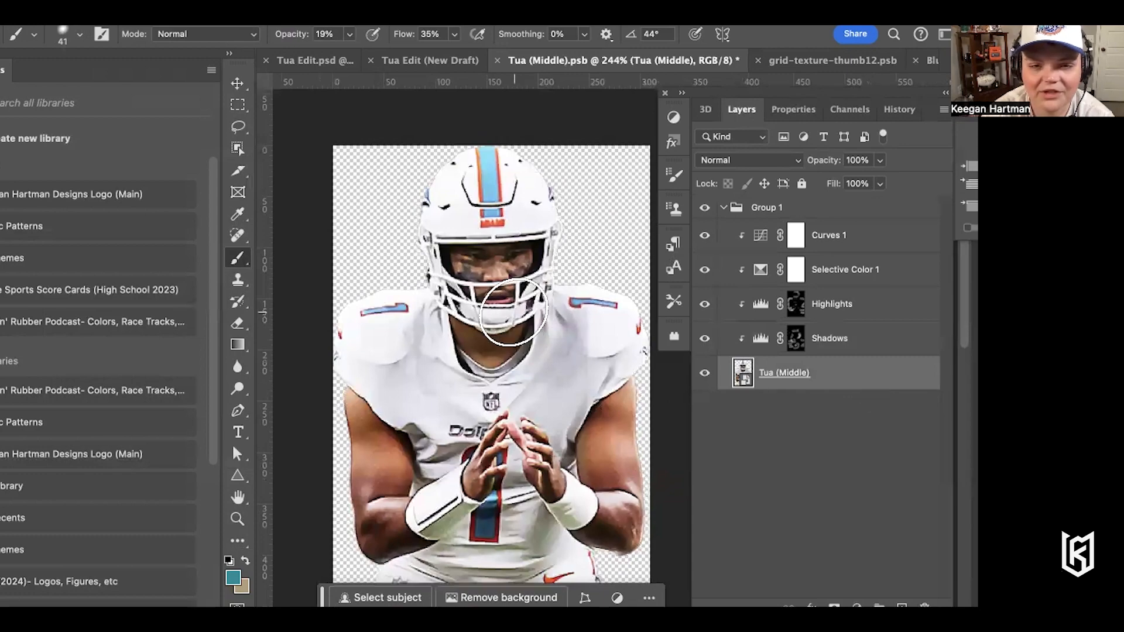
# Open the Camera Raw Filter on the Tua (Middle) layer and frame the player's upper body in the preview
pyautogui.scroll(4, 515, 310)
pyautogui.scroll(-3, 515, 311)
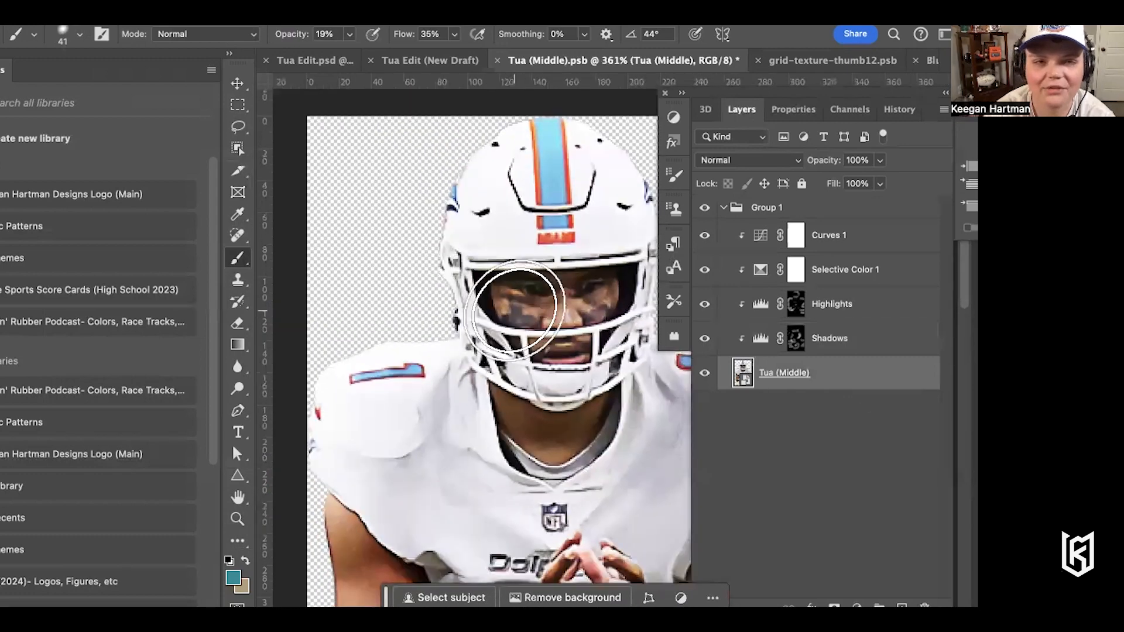
pyautogui.click(289, 10)
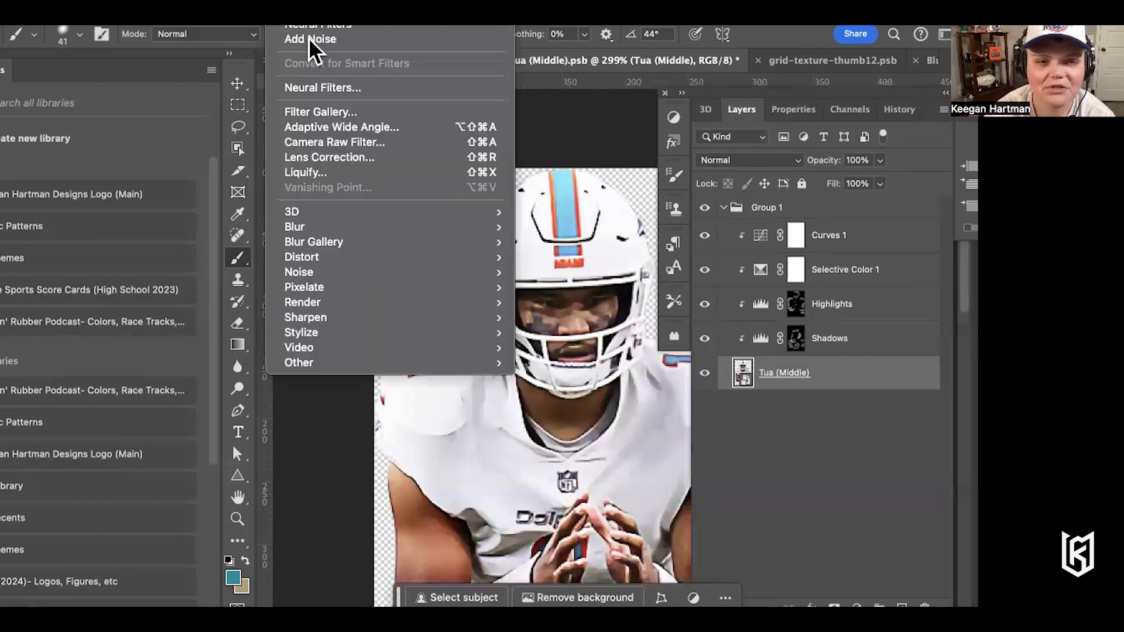
pyautogui.click(348, 146)
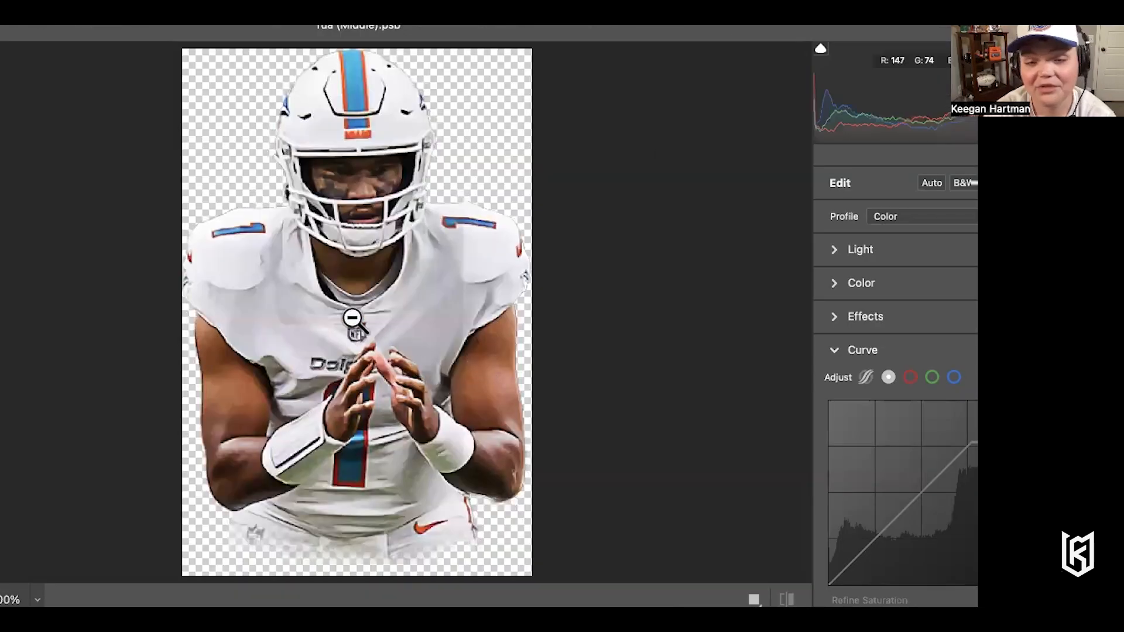
pyautogui.scroll(4, 402, 323)
pyautogui.scroll(-3, 402, 324)
pyautogui.scroll(3, 402, 324)
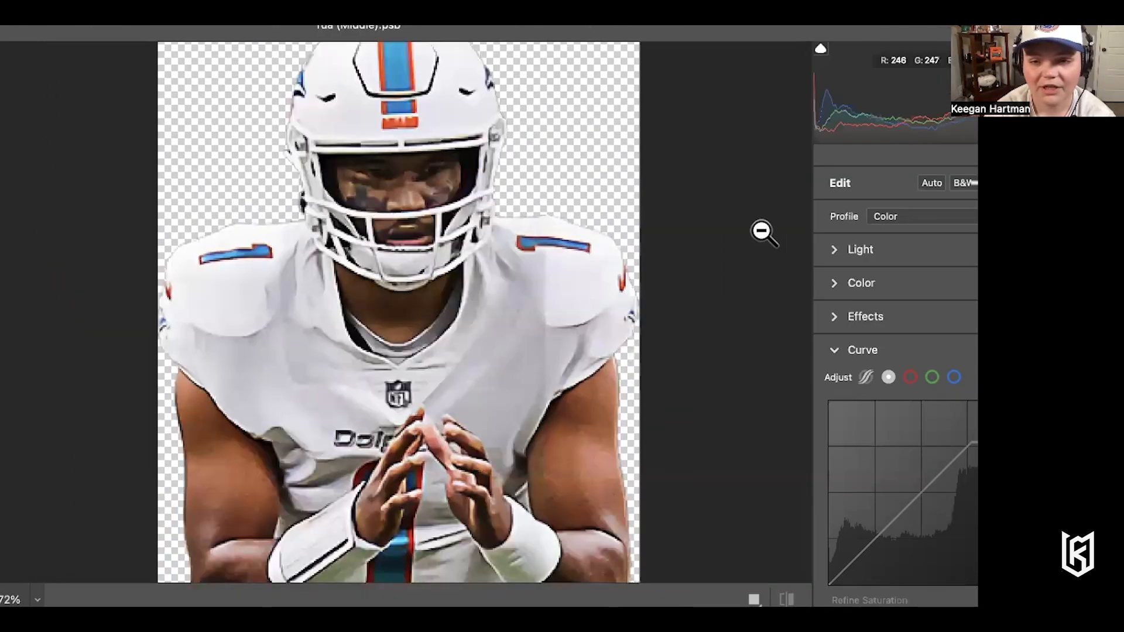
# Adjust the light: raise Exposure and Blacks slightly, increase Contrast, Highlights and Whites moderately, and lower Shadows
pyautogui.click(846, 250)
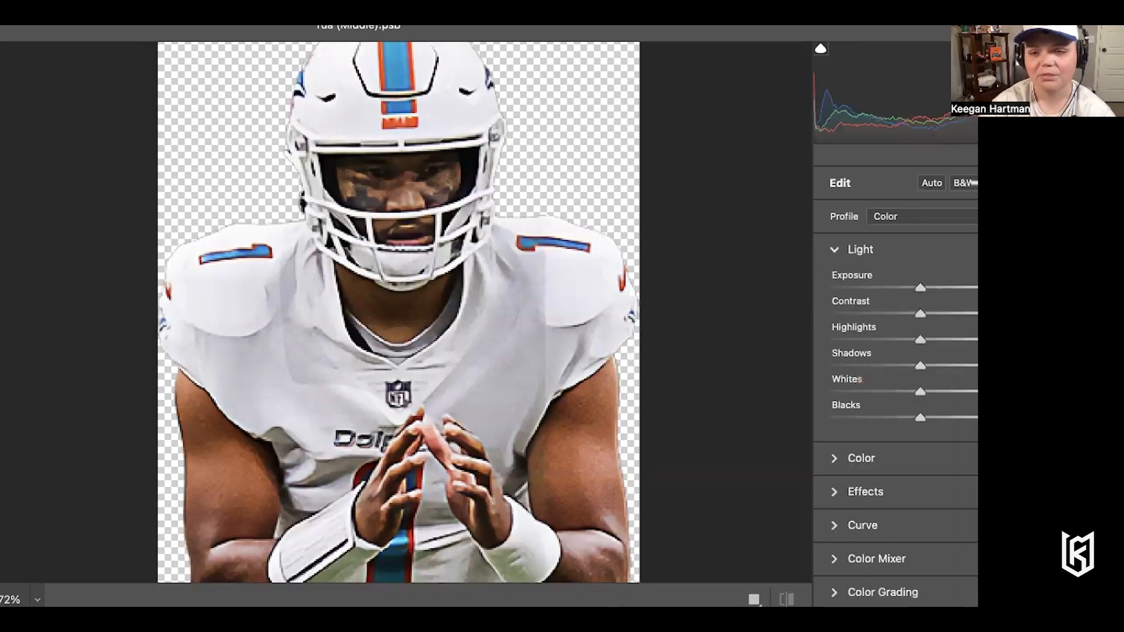
pyautogui.moveTo(920, 288); pyautogui.dragTo(924, 287)
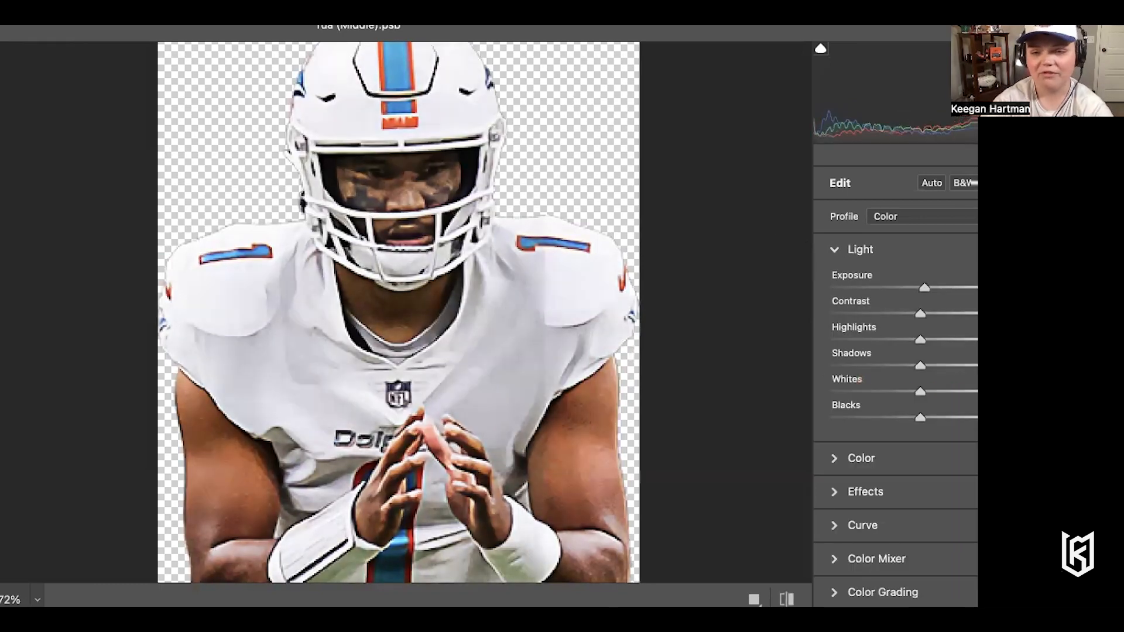
pyautogui.moveTo(920, 311); pyautogui.dragTo(894, 363)
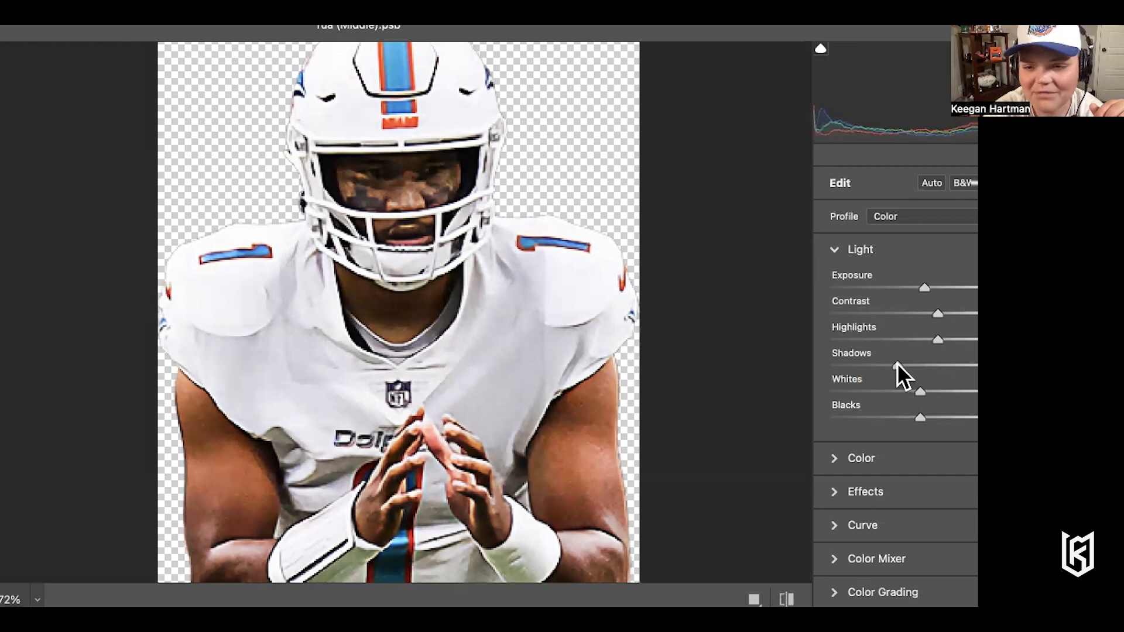
pyautogui.moveTo(919, 391); pyautogui.dragTo(940, 389)
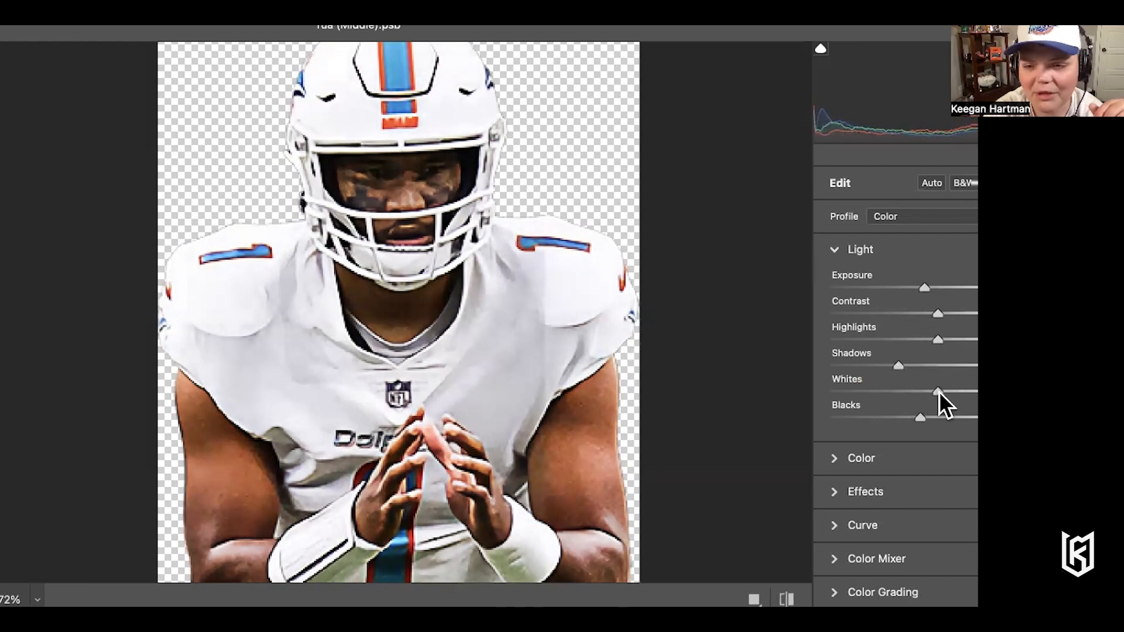
pyautogui.moveTo(920, 417)
pyautogui.mouseDown()
pyautogui.moveTo(947, 416)
pyautogui.moveTo(892, 416)
pyautogui.moveTo(942, 416)
pyautogui.moveTo(929, 417)
pyautogui.mouseUp()
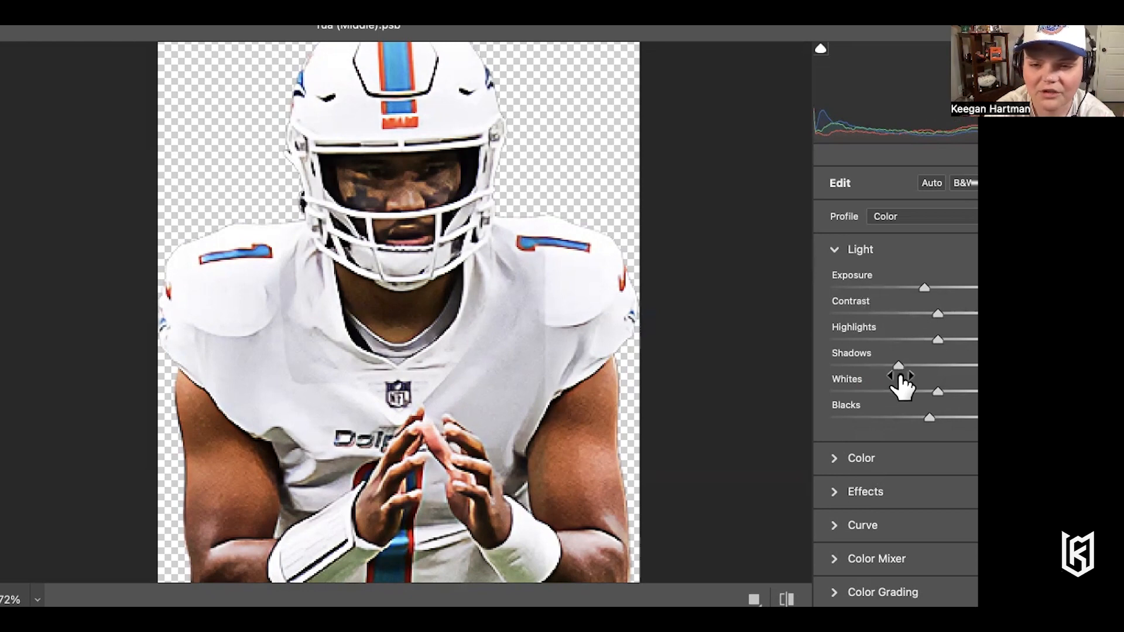
# Increase the Texture effect clearly and raise Dehaze slightly
pyautogui.click(831, 460)
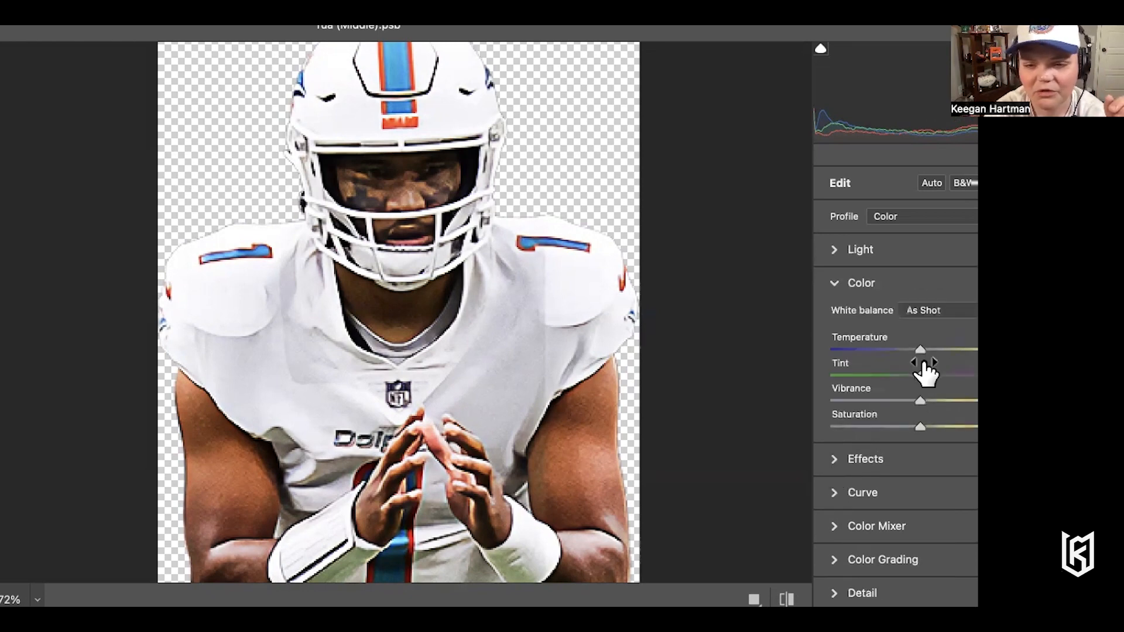
pyautogui.click(831, 460)
pyautogui.moveTo(918, 352); pyautogui.dragTo(955, 352)
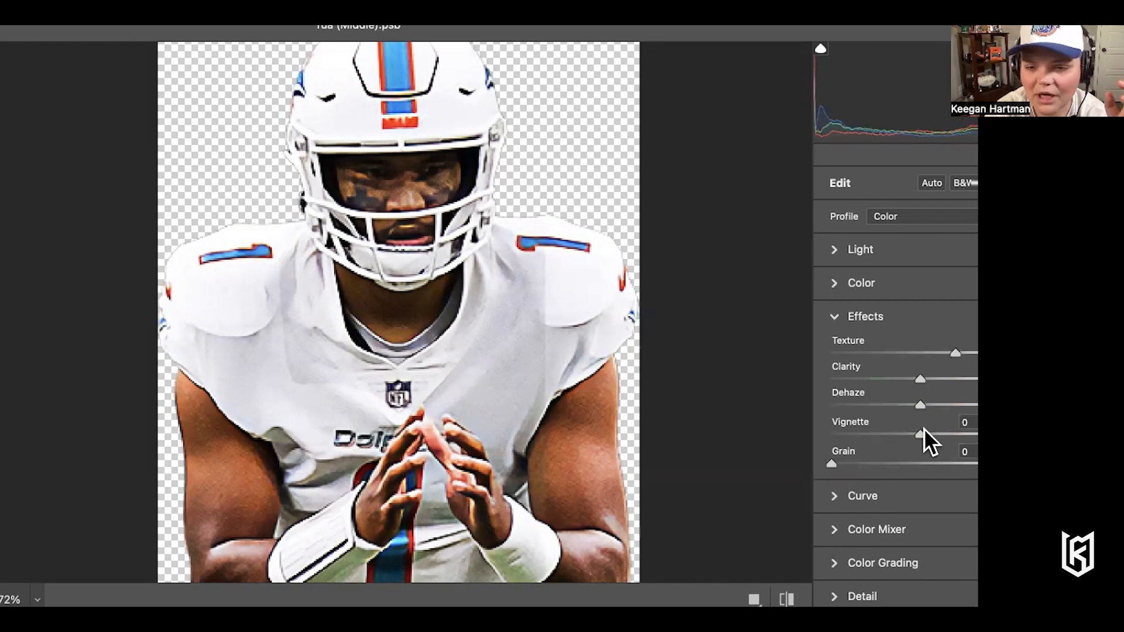
pyautogui.moveTo(921, 405); pyautogui.dragTo(927, 405)
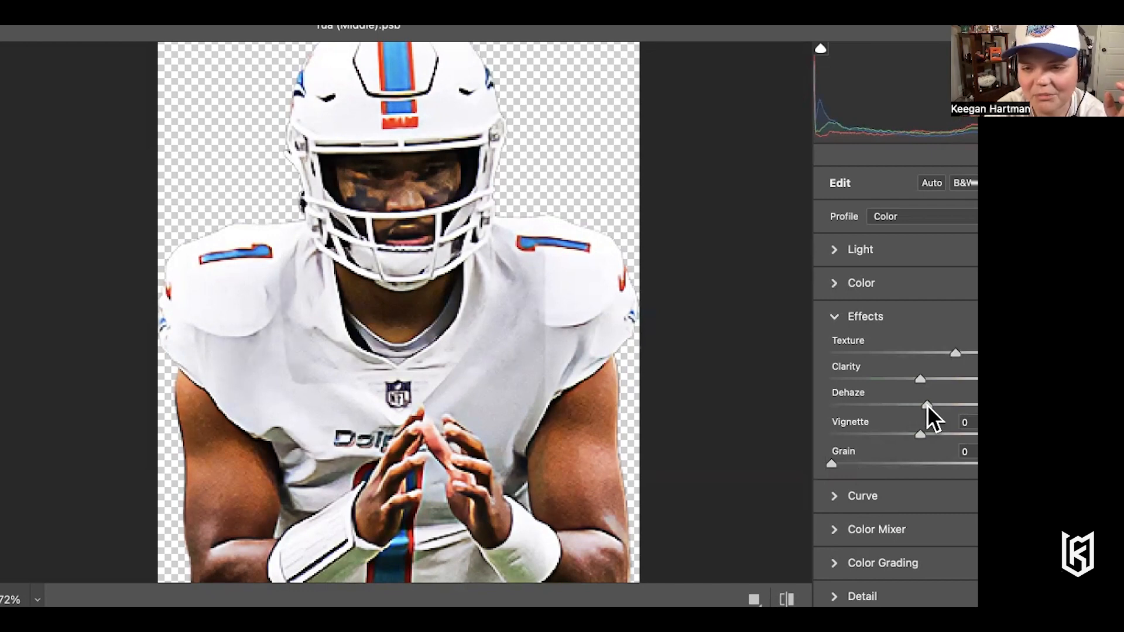
# Shape the parametric curve by raising Highlights and Lights slightly and lowering Darks and Shadows slightly
pyautogui.click(835, 497)
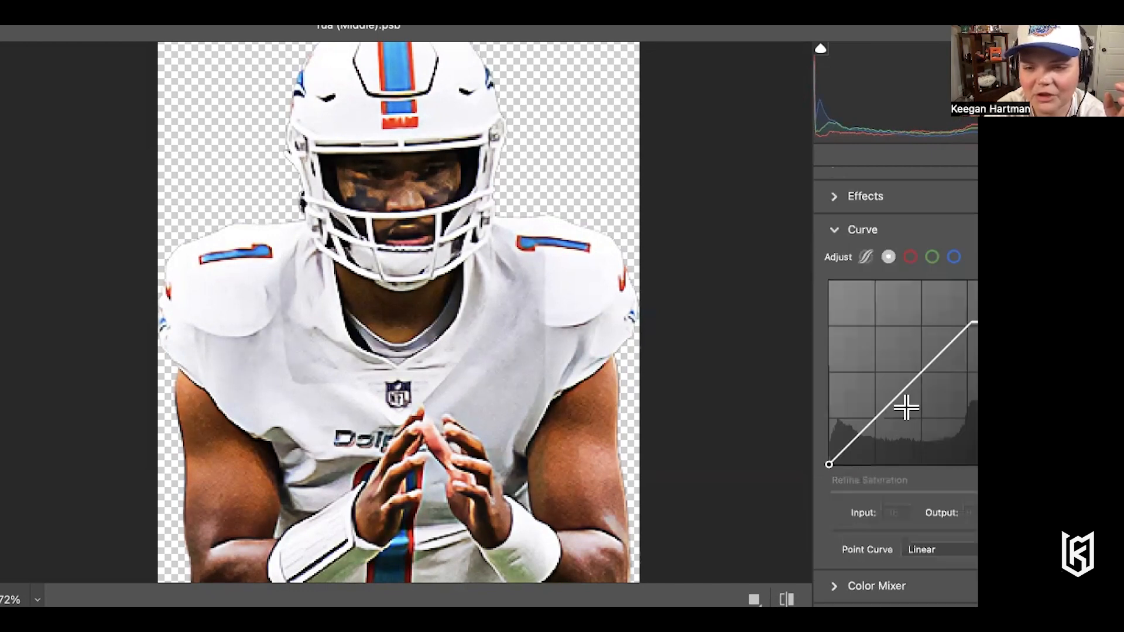
pyautogui.click(866, 257)
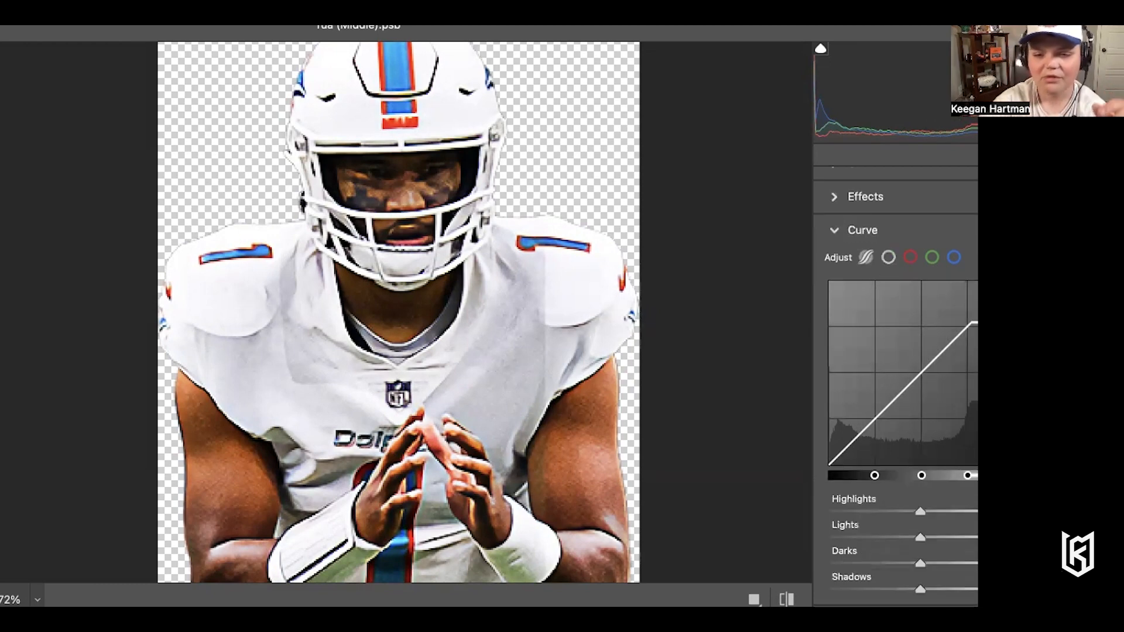
pyautogui.moveTo(920, 511); pyautogui.dragTo(925, 511)
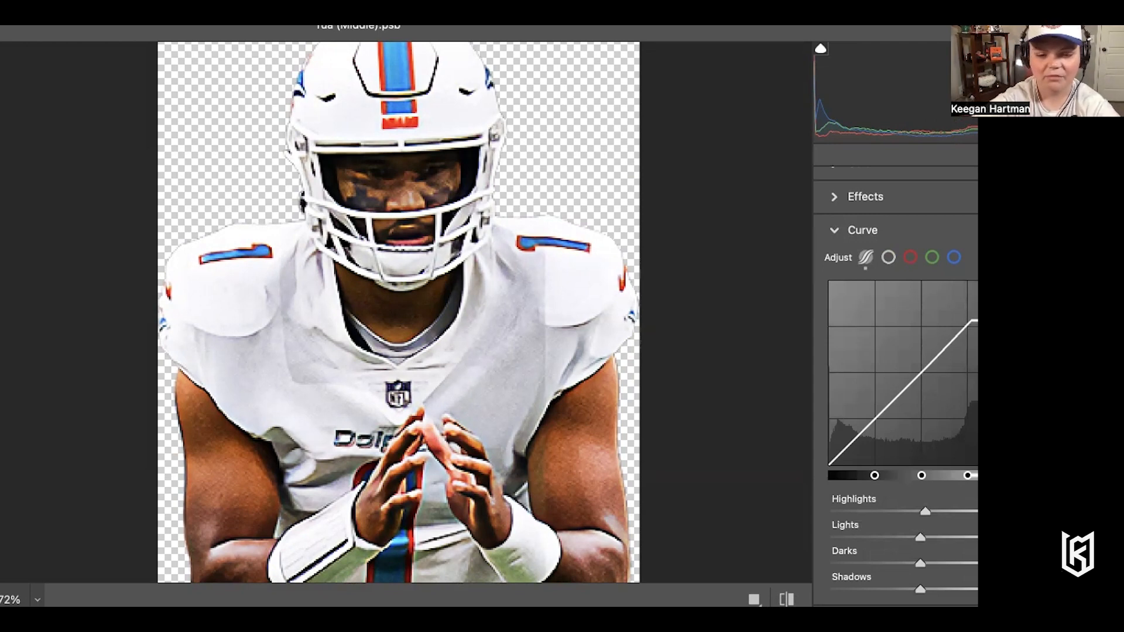
pyautogui.moveTo(920, 538); pyautogui.dragTo(925, 537)
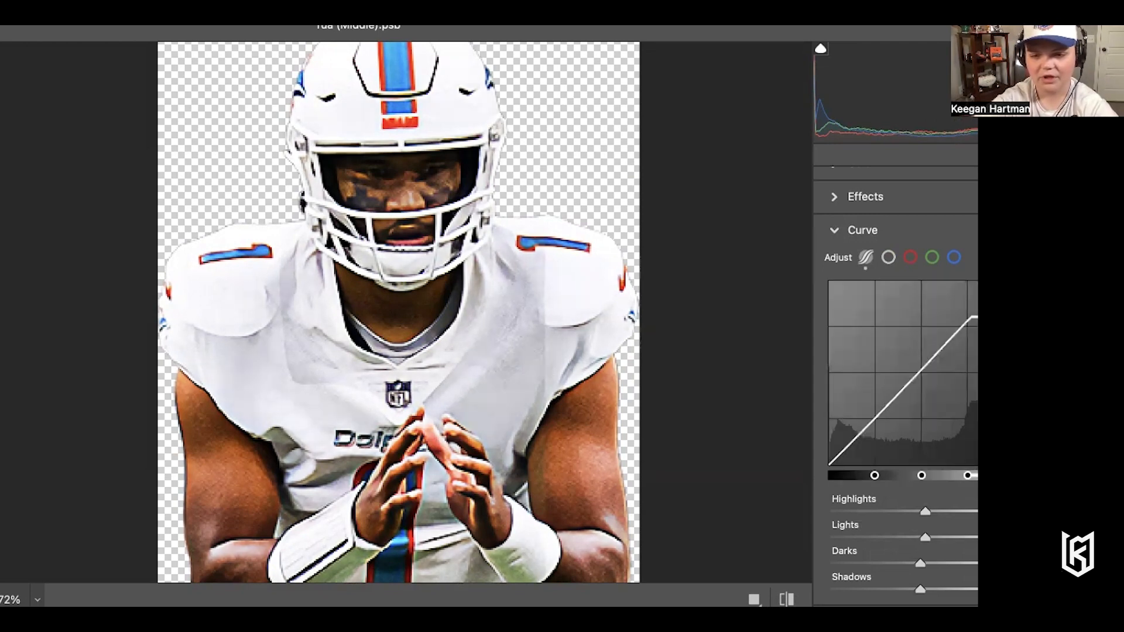
pyautogui.moveTo(920, 563); pyautogui.dragTo(915, 588)
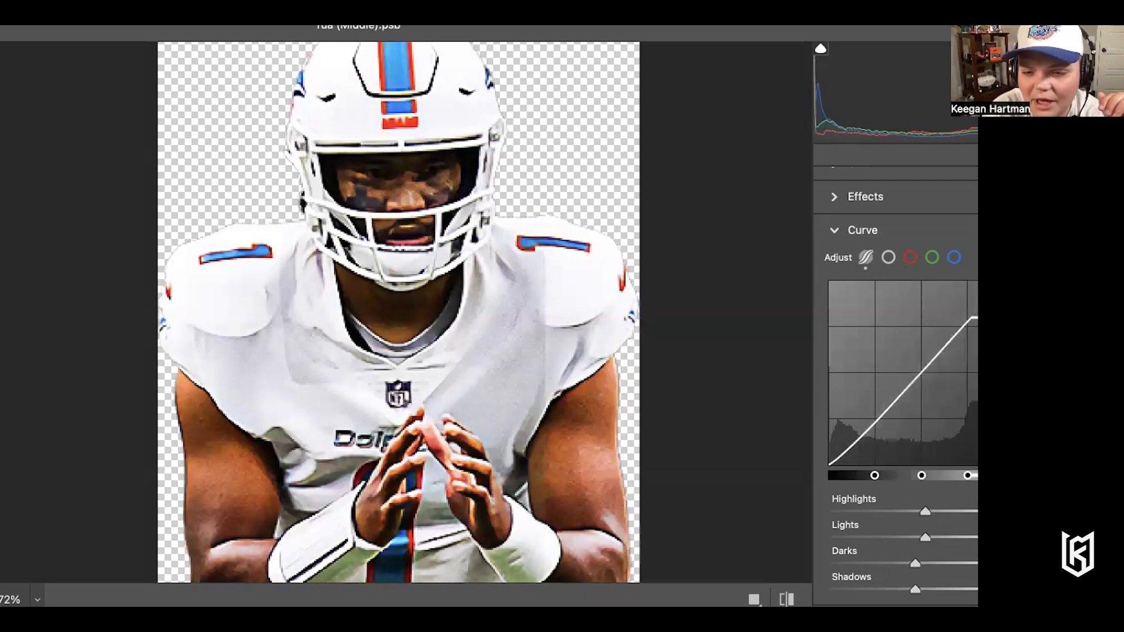
pyautogui.click(834, 230)
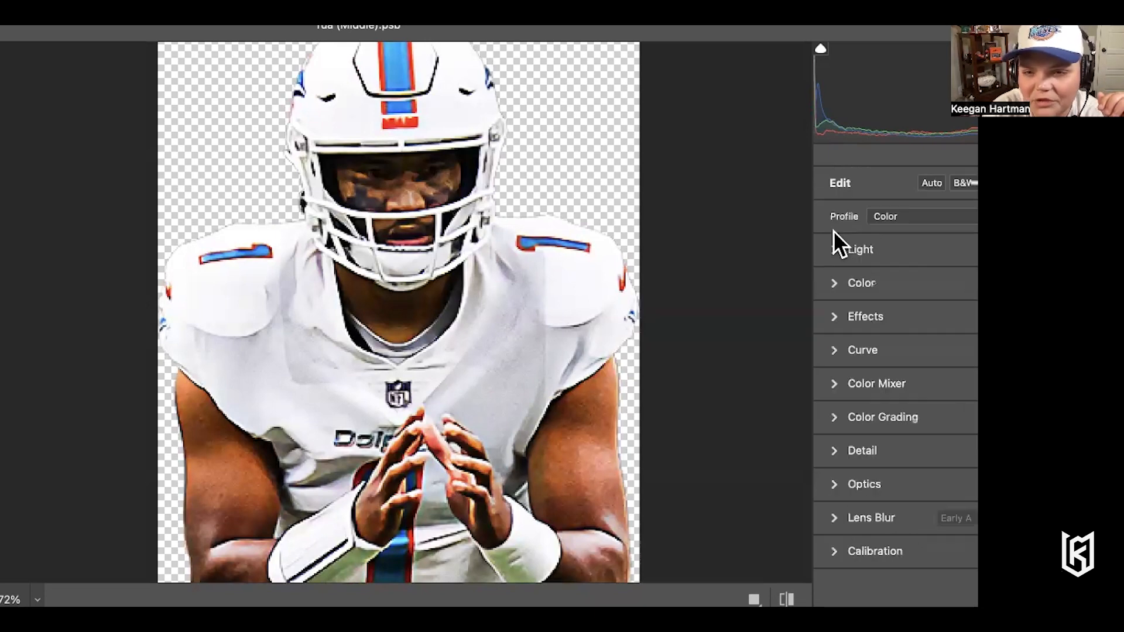
# Shift the hues of the Reds, Oranges and Yellows slightly below neutral in the Color Mixer
pyautogui.click(841, 384)
pyautogui.moveTo(920, 354); pyautogui.dragTo(911, 321)
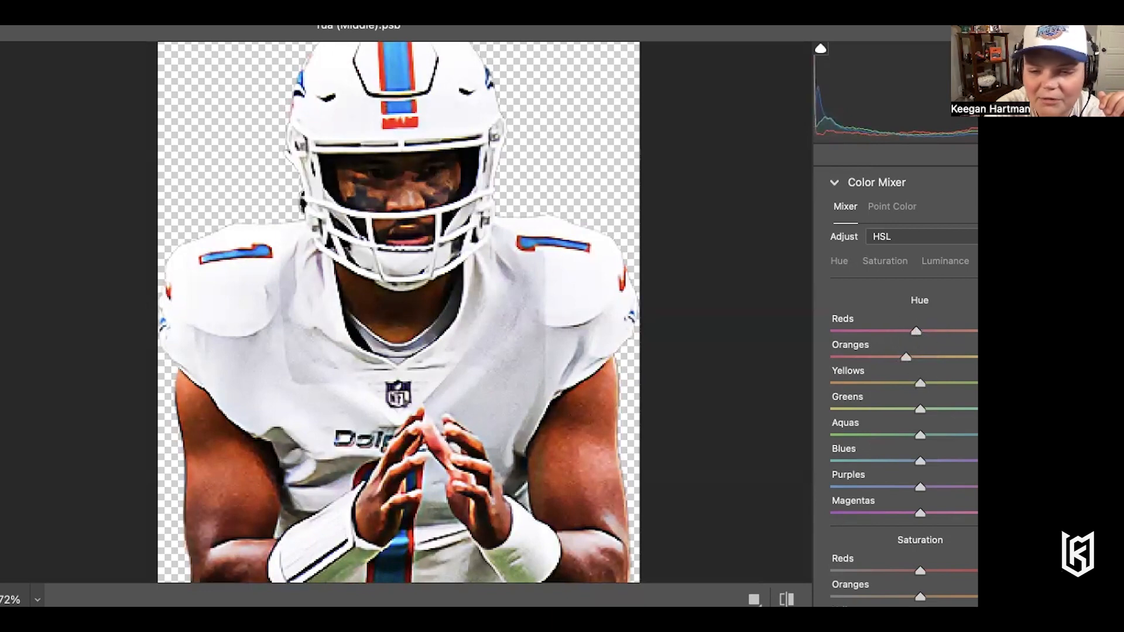
pyautogui.moveTo(941, 383); pyautogui.dragTo(909, 353)
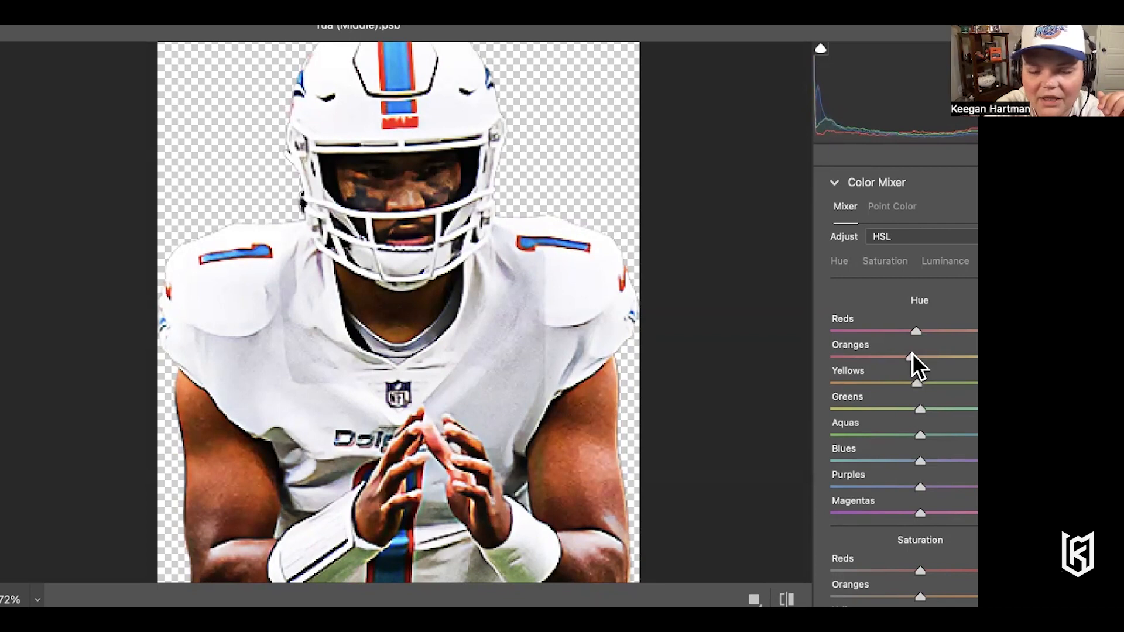
# Raise the Shadows in the light settings to slightly above neutral and lower the Blacks a touch
pyautogui.scroll(5, 912, 353)
pyautogui.click(834, 252)
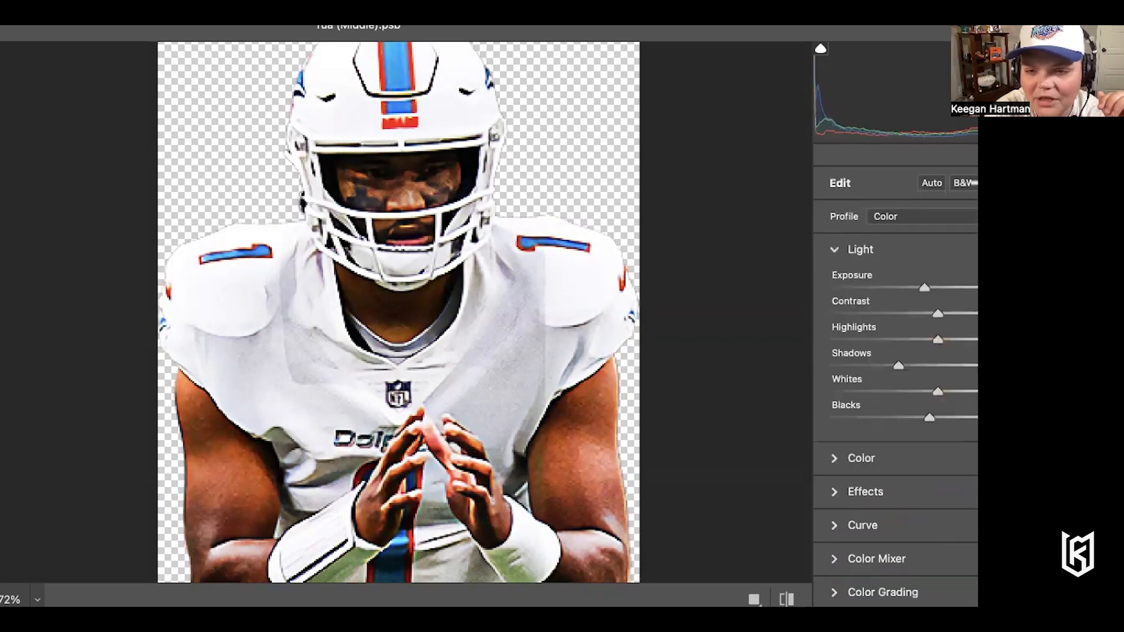
pyautogui.moveTo(902, 364); pyautogui.dragTo(932, 366)
pyautogui.moveTo(929, 416)
pyautogui.mouseDown()
pyautogui.moveTo(960, 417)
pyautogui.moveTo(927, 415)
pyautogui.mouseUp()
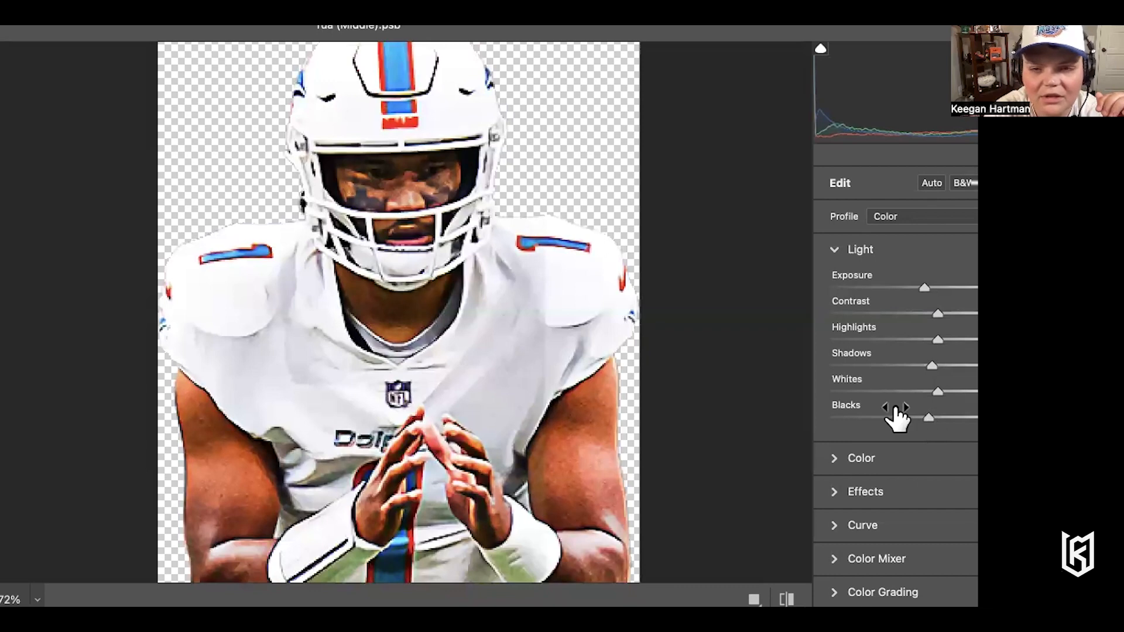
pyautogui.moveTo(933, 363)
pyautogui.mouseDown()
pyautogui.moveTo(950, 365)
pyautogui.moveTo(931, 364)
pyautogui.mouseUp()
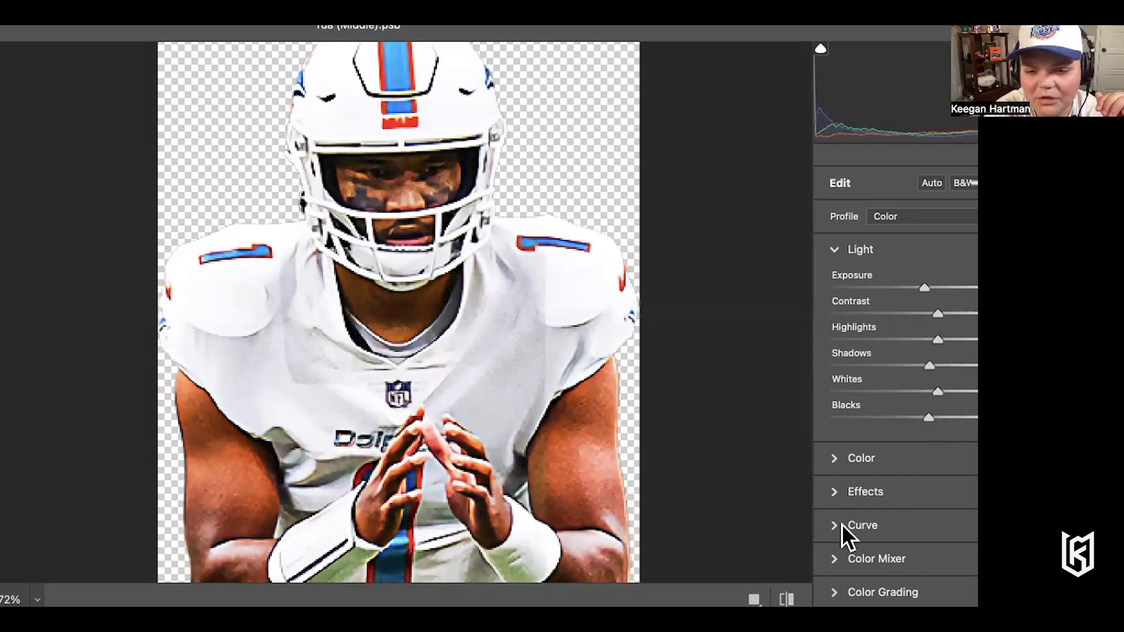
# Shift the Yellows hue up and the Blues hue strongly towards teal in the Color Mixer, keeping Aquas at neutral
pyautogui.click(839, 558)
pyautogui.moveTo(914, 382); pyautogui.dragTo(947, 383)
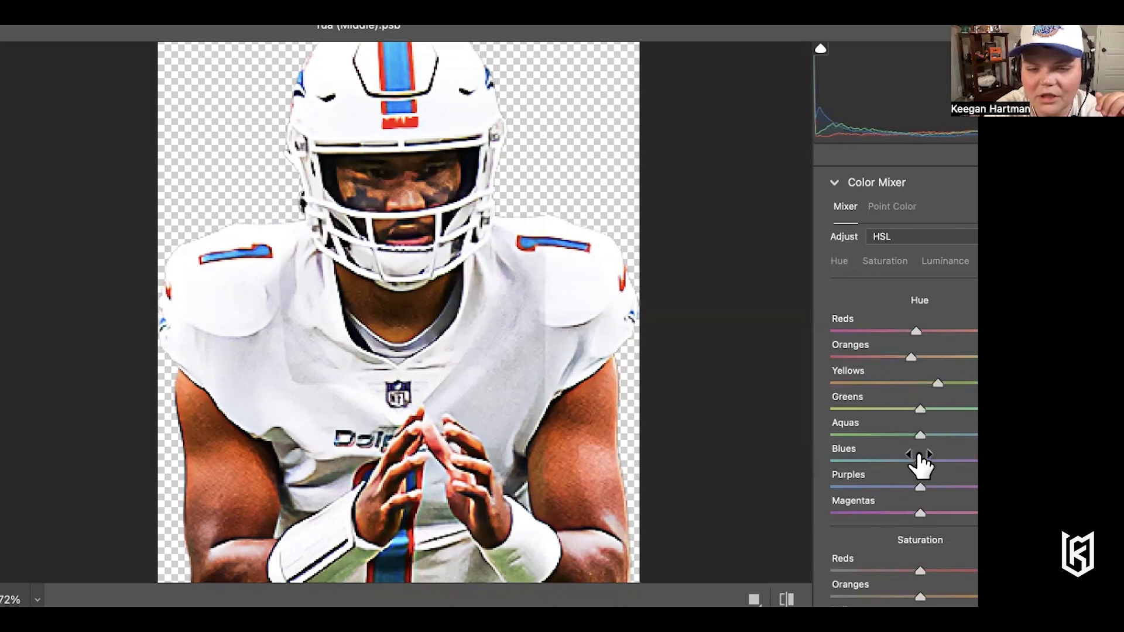
pyautogui.moveTo(928, 454); pyautogui.dragTo(880, 445)
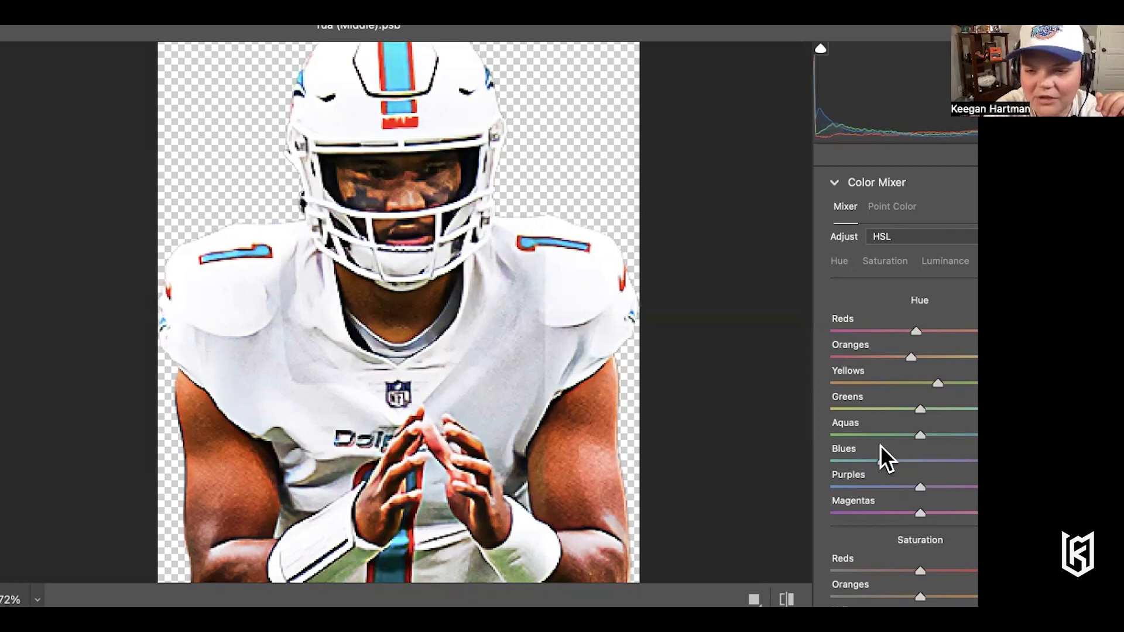
pyautogui.moveTo(920, 435); pyautogui.dragTo(953, 434)
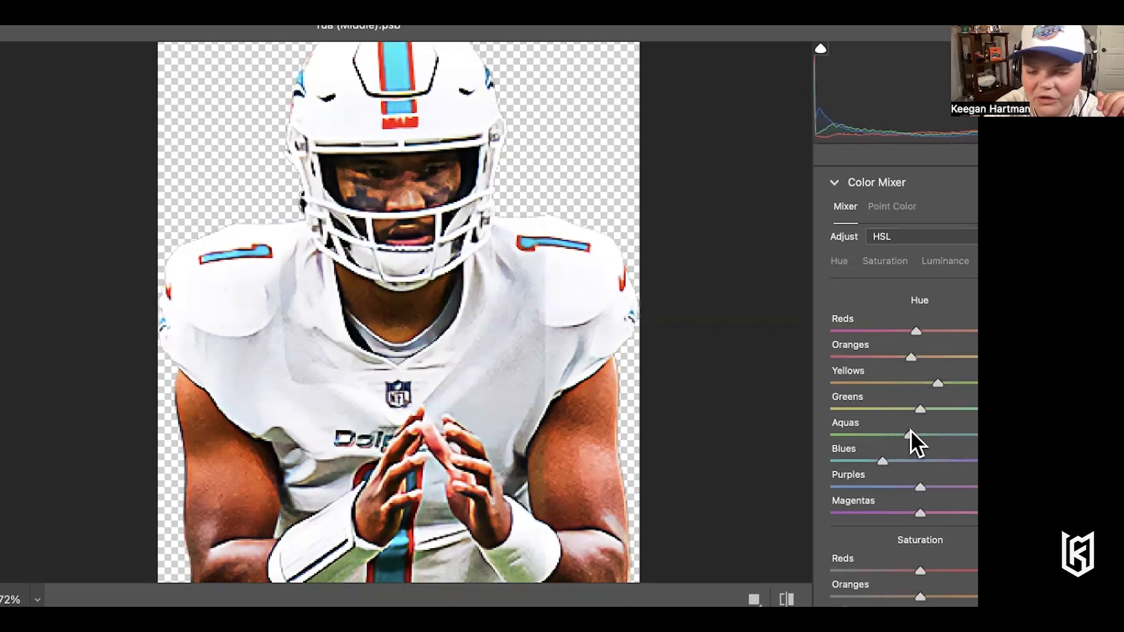
pyautogui.scroll(-3, 910, 432)
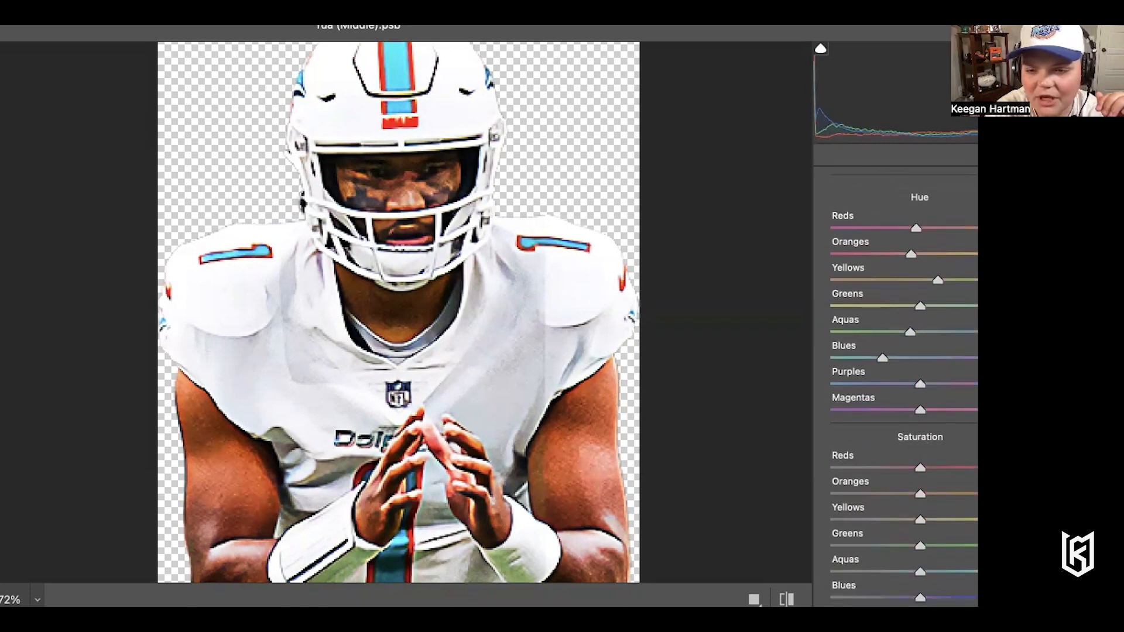
pyautogui.moveTo(915, 329); pyautogui.dragTo(919, 329)
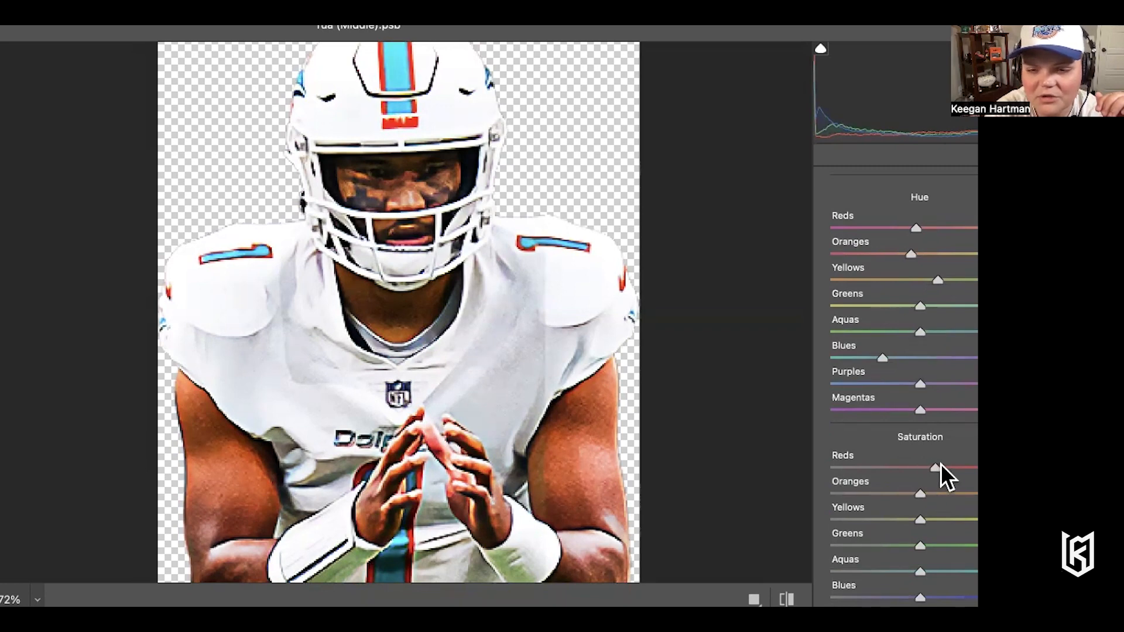
# Reduce the saturation of Oranges and Aquas, increase that of Yellows, and leave Reds near neutral
pyautogui.moveTo(932, 467); pyautogui.dragTo(904, 472)
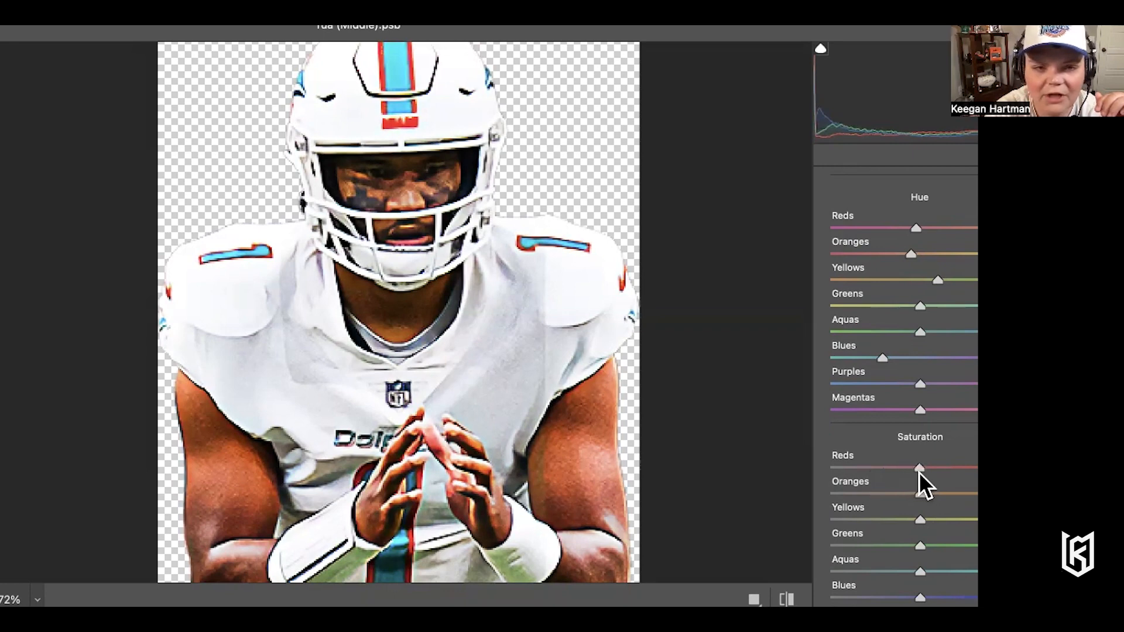
pyautogui.moveTo(955, 494); pyautogui.dragTo(905, 499)
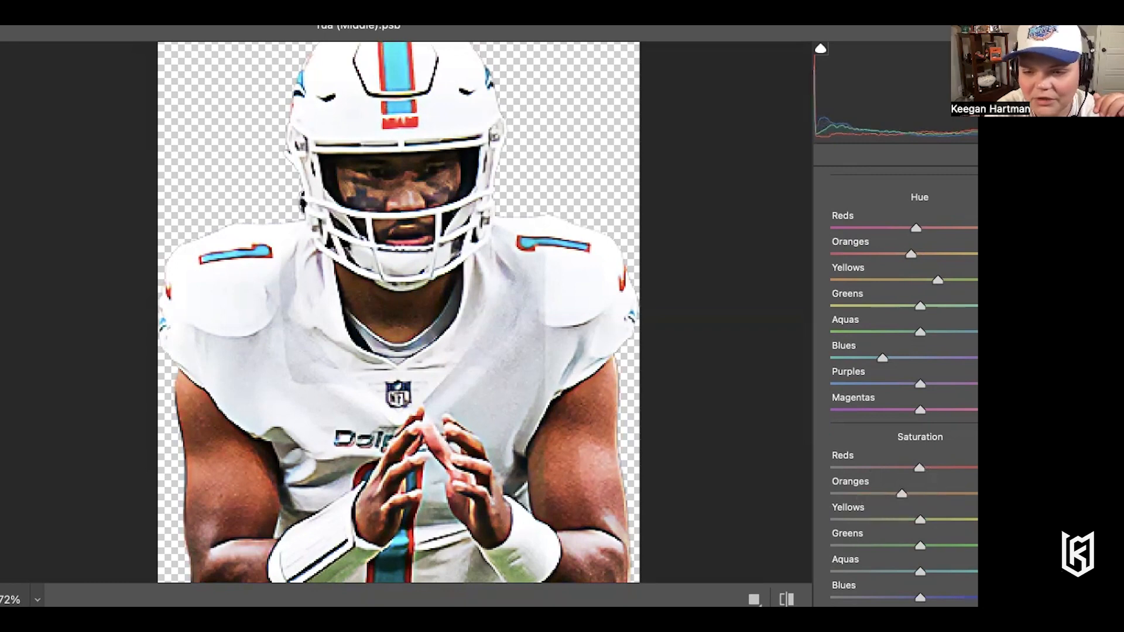
pyautogui.scroll(-3, 903, 386)
pyautogui.moveTo(923, 455); pyautogui.dragTo(960, 454)
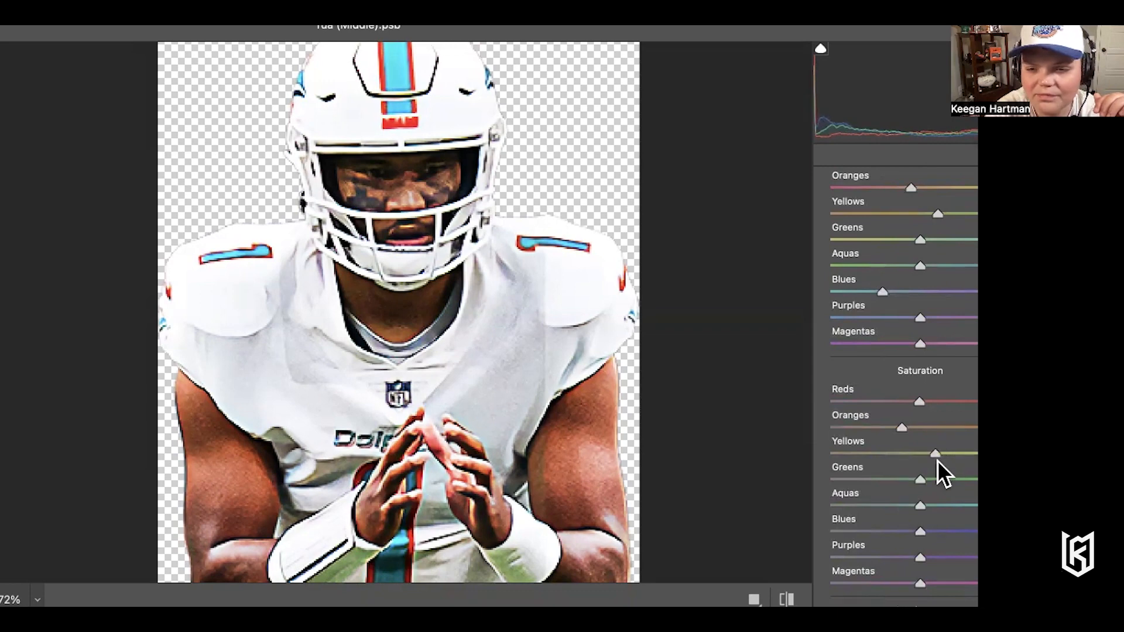
pyautogui.scroll(-3, 935, 461)
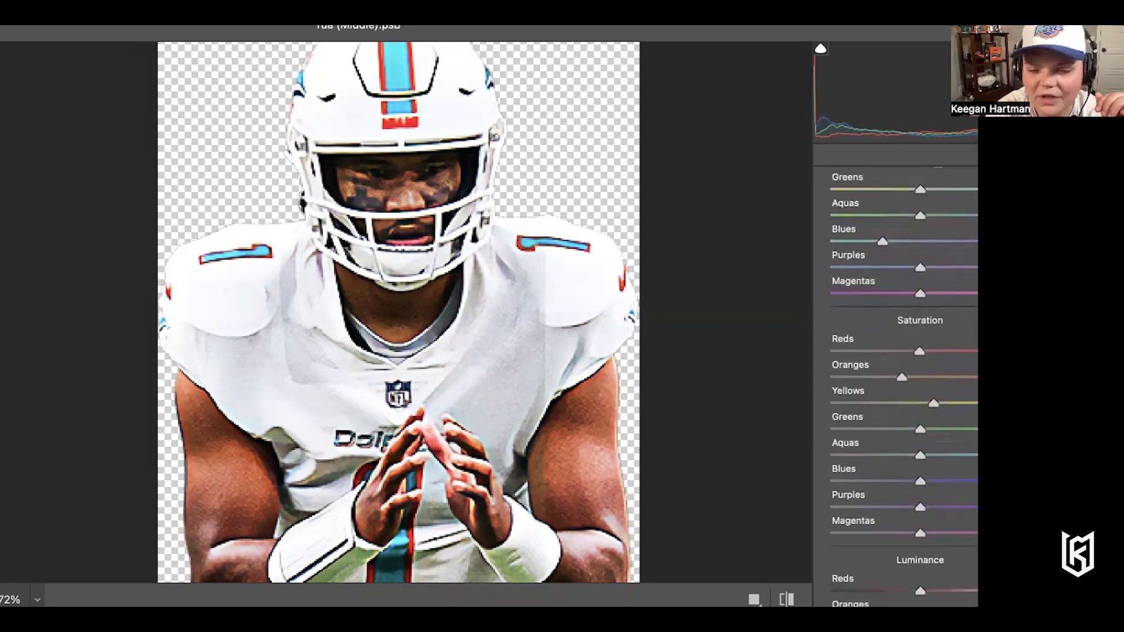
pyautogui.moveTo(921, 439); pyautogui.dragTo(878, 440)
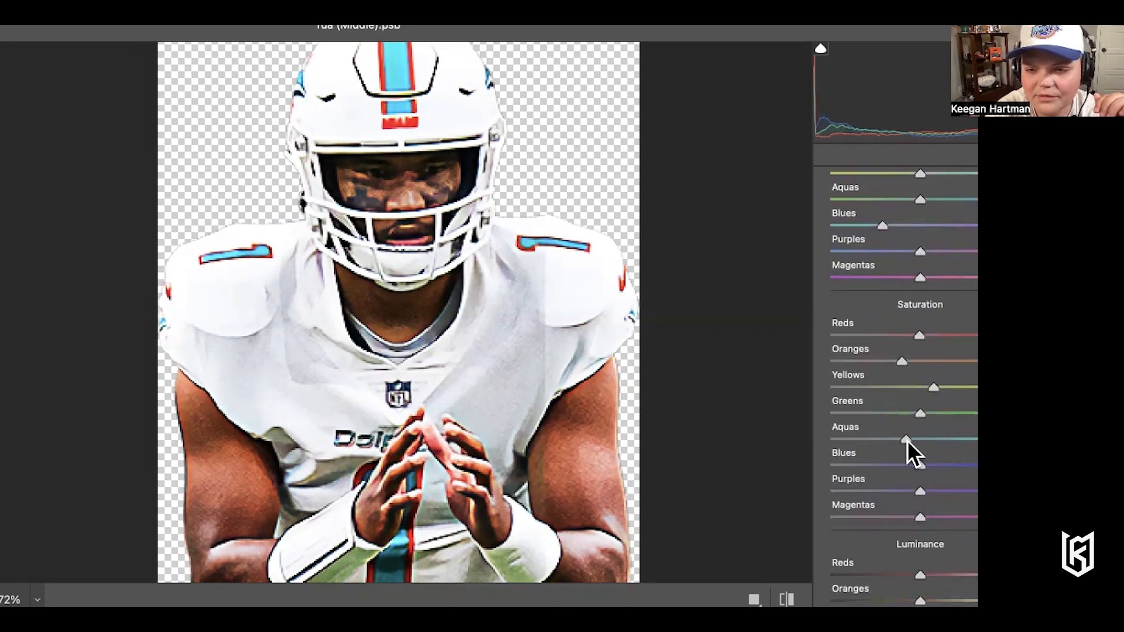
# Raise the luminance of the Reds and Oranges in the Color Mixer
pyautogui.scroll(-5, 909, 440)
pyautogui.moveTo(921, 454); pyautogui.dragTo(957, 454)
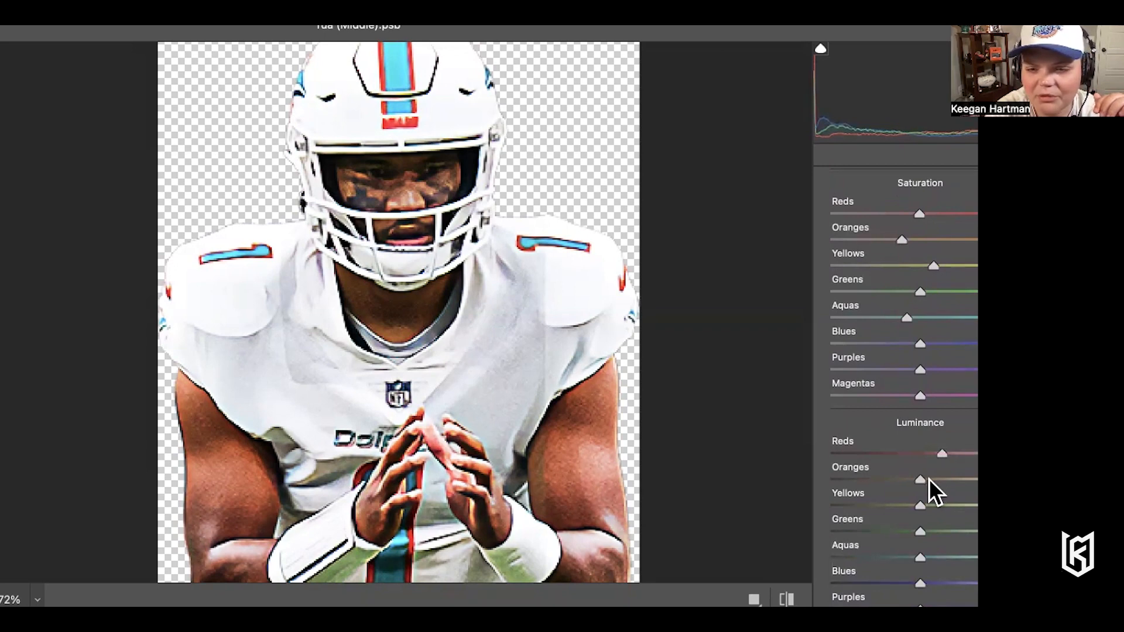
pyautogui.moveTo(925, 480); pyautogui.dragTo(949, 479)
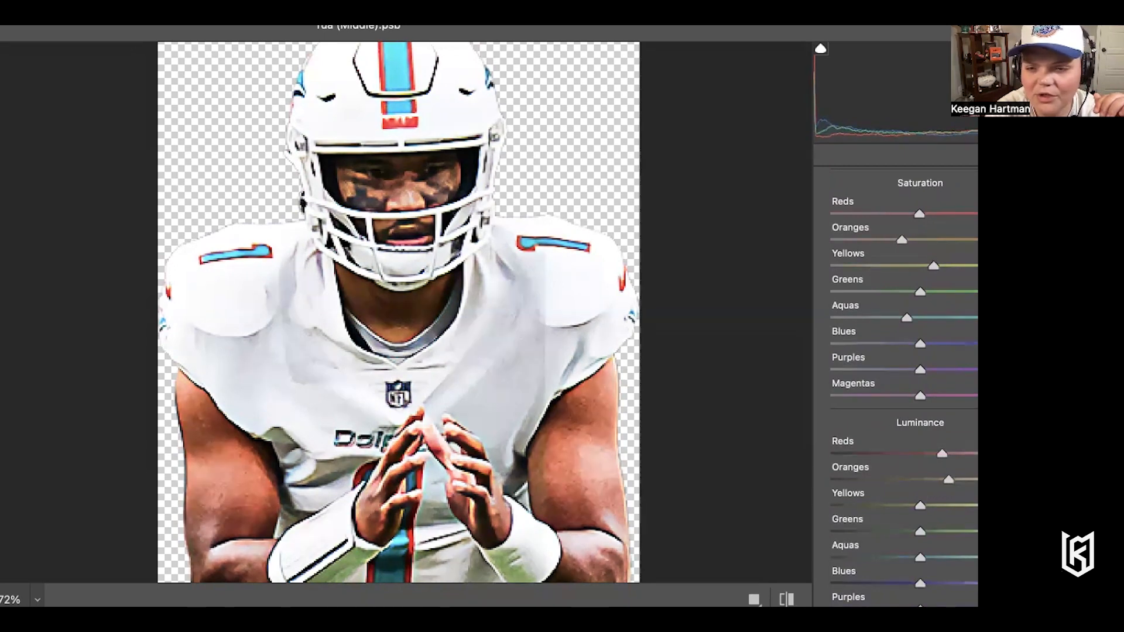
# Raise the luminance of the Blues well above neutral in the Color Mixer
pyautogui.scroll(-4, 918, 460)
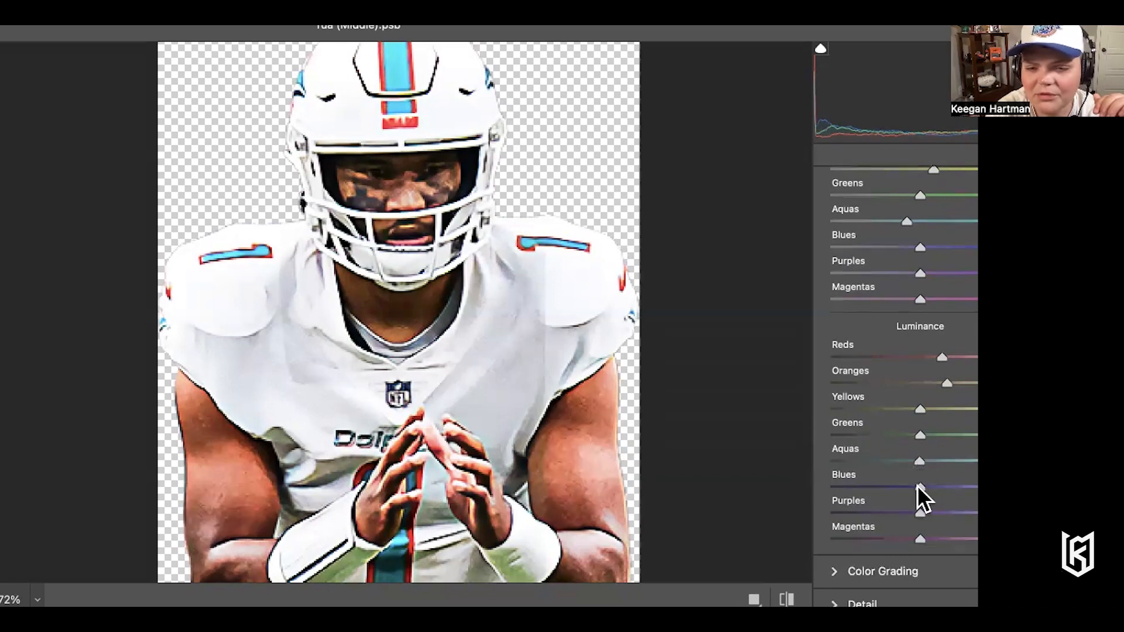
pyautogui.moveTo(919, 487); pyautogui.dragTo(959, 487)
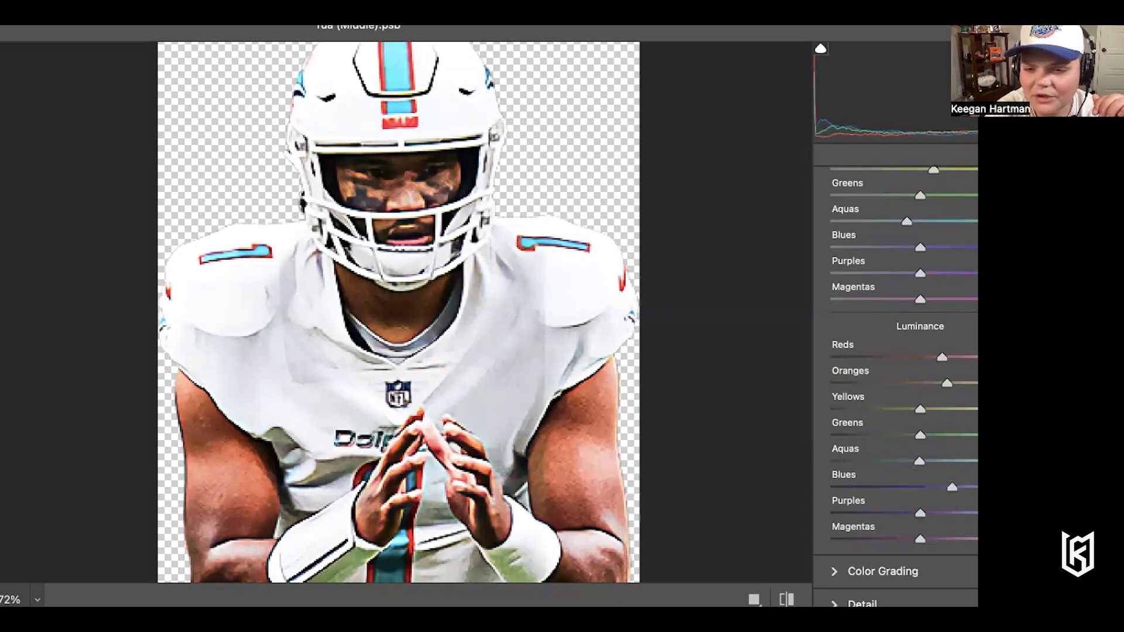
# In the Detail settings, set Sharpening to 11, Noise Reduction to 30 and Color Noise Reduction to 16
pyautogui.scroll(-4, 875, 503)
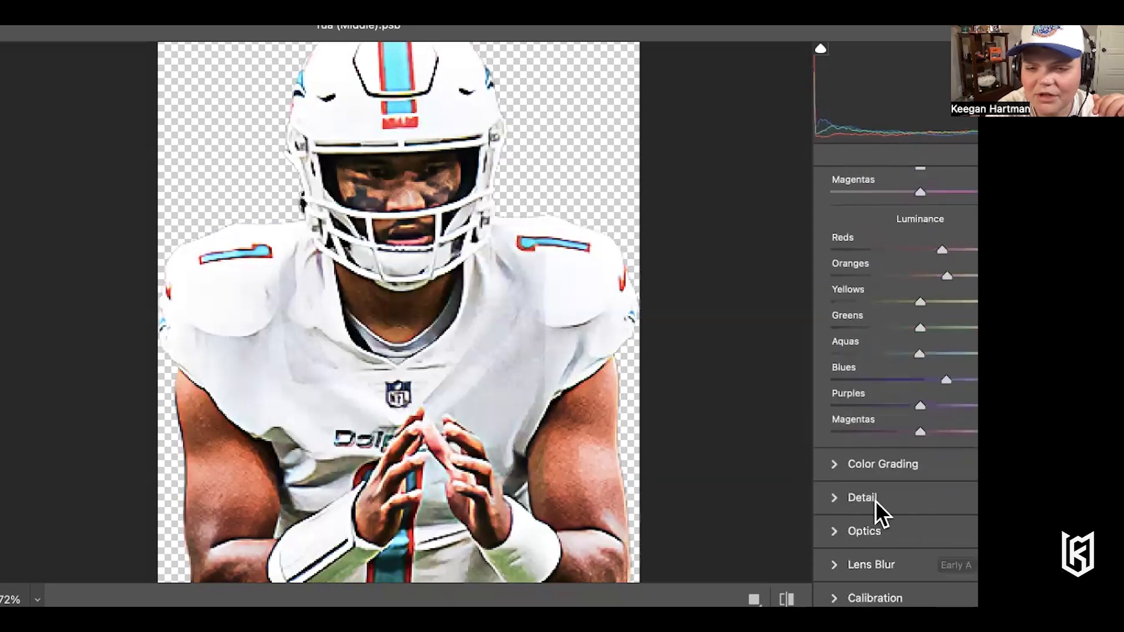
pyautogui.click(829, 497)
pyautogui.moveTo(833, 281); pyautogui.dragTo(846, 279)
pyautogui.moveTo(838, 397); pyautogui.dragTo(885, 392)
pyautogui.moveTo(831, 485); pyautogui.dragTo(858, 479)
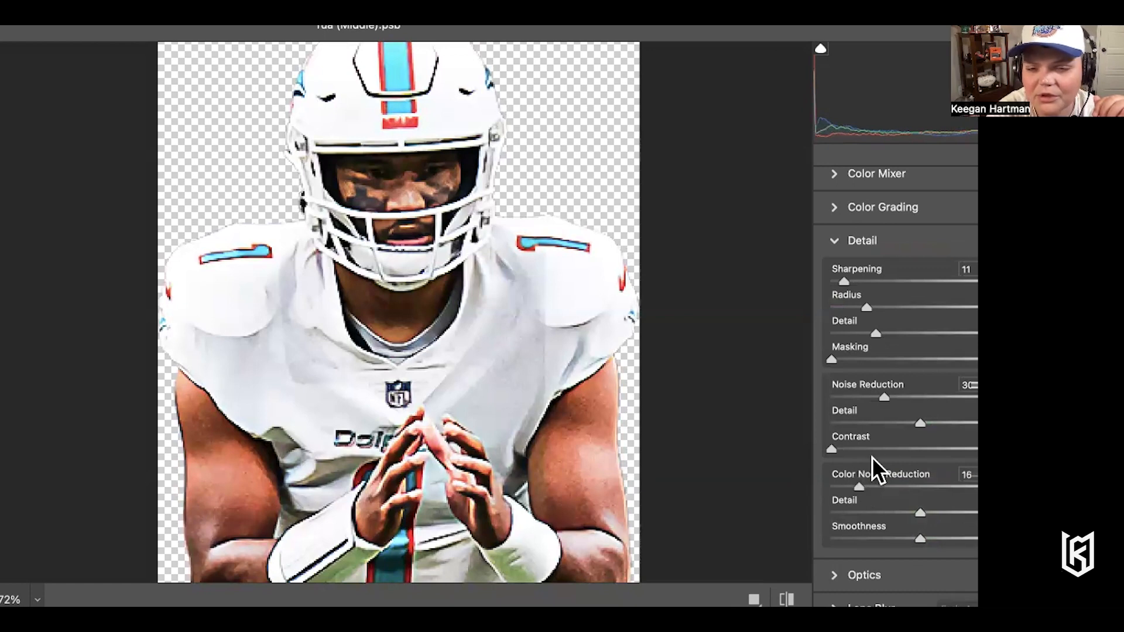
# Save the current Camera Raw settings as a preset named Dolphins and apply the filter to the player layer
pyautogui.scroll(5, 883, 444)
pyautogui.scroll(3, 877, 423)
pyautogui.click(833, 443)
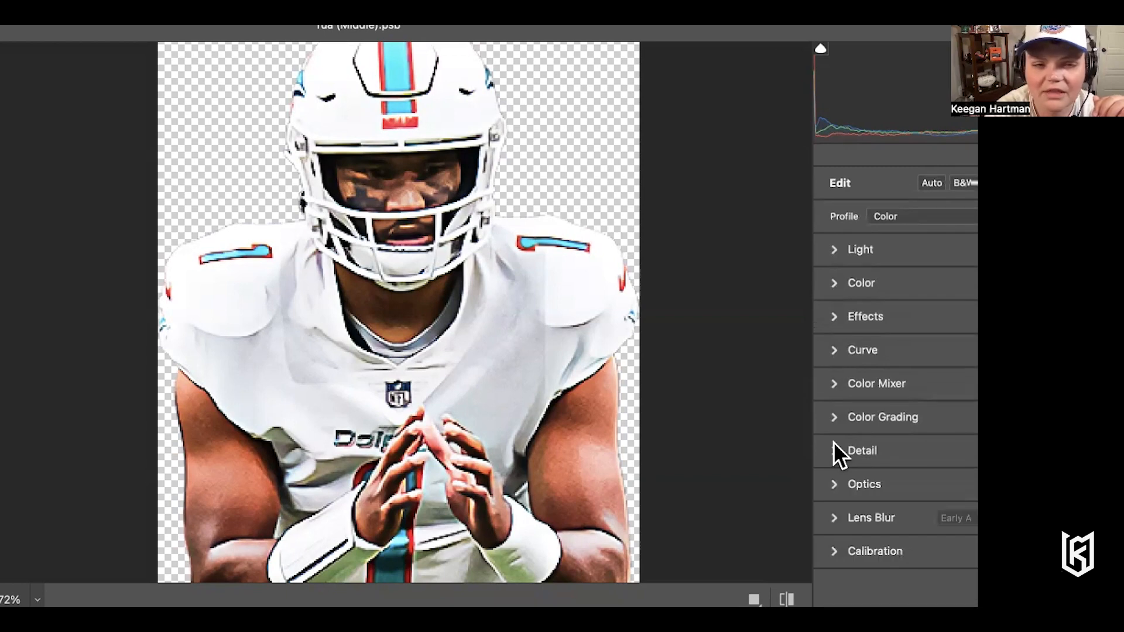
pyautogui.click(995, 236)
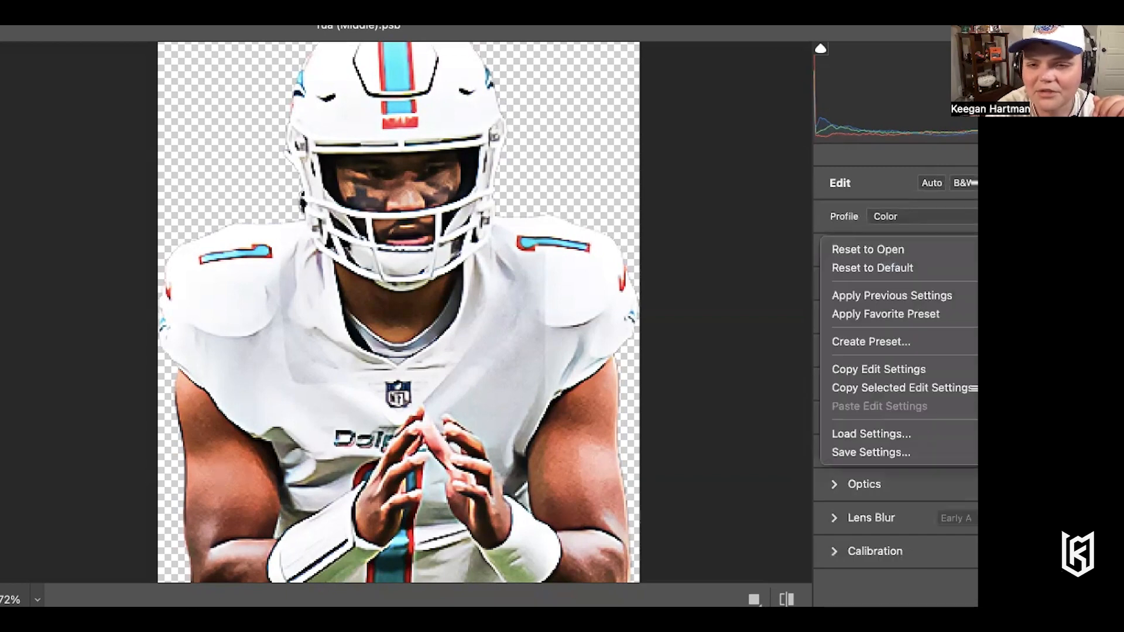
pyautogui.click(895, 341)
pyautogui.press('BackSpace')
pyautogui.write('Dolphins')
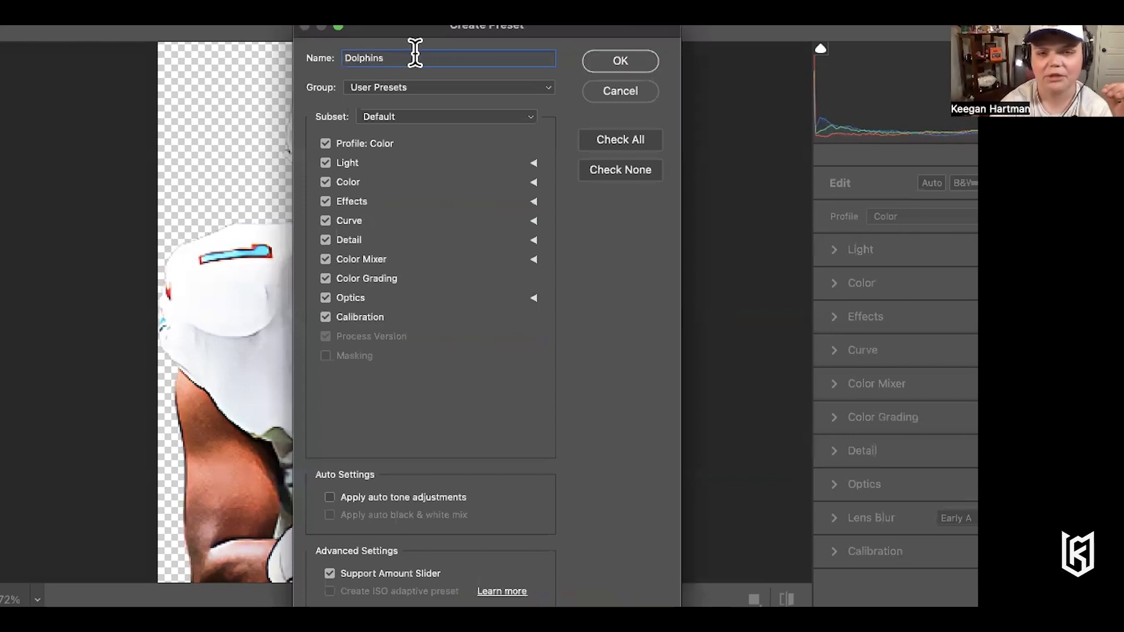
pyautogui.click(643, 66)
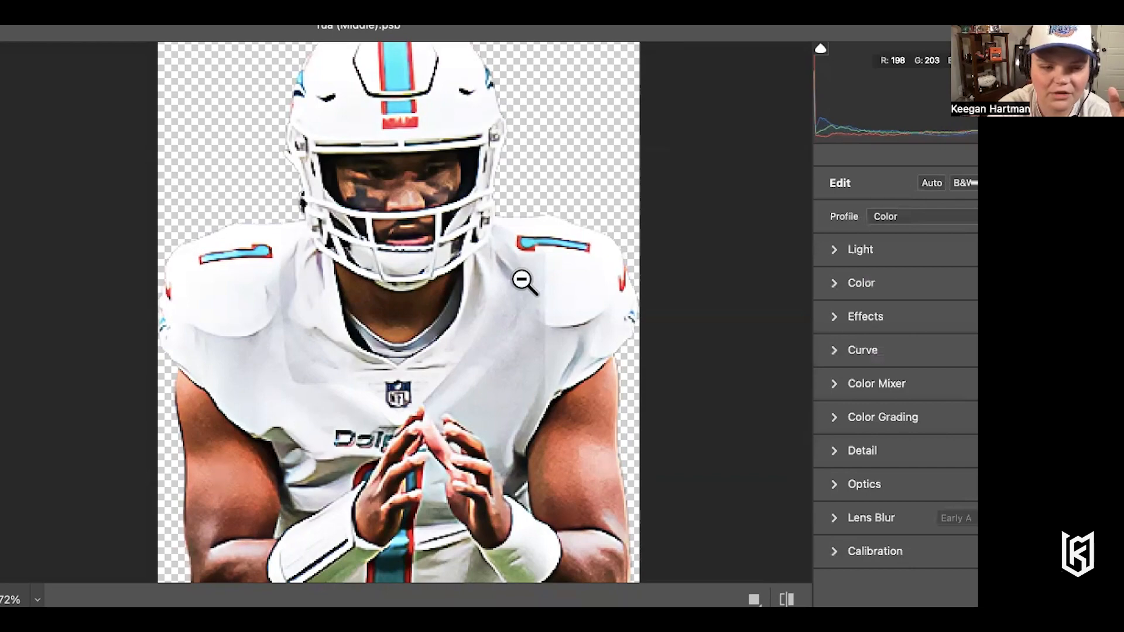
pyautogui.press('Return')
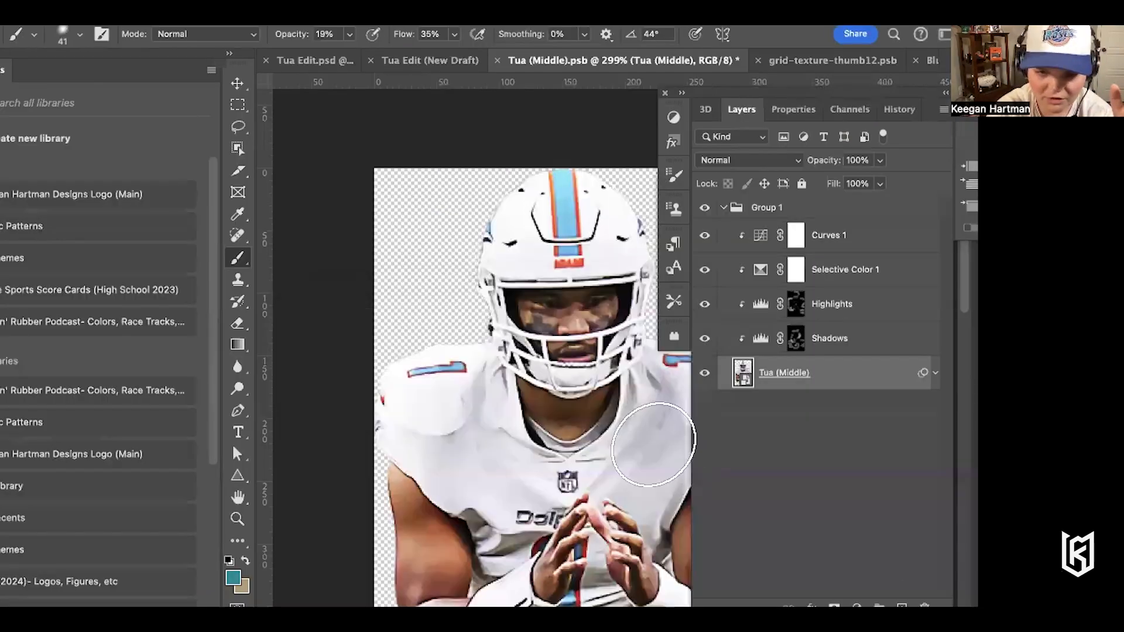
# Compare the player with the Highlights layer hidden and shown, and inspect the filtered result from helmet to waist
pyautogui.scroll(-5, 515, 408)
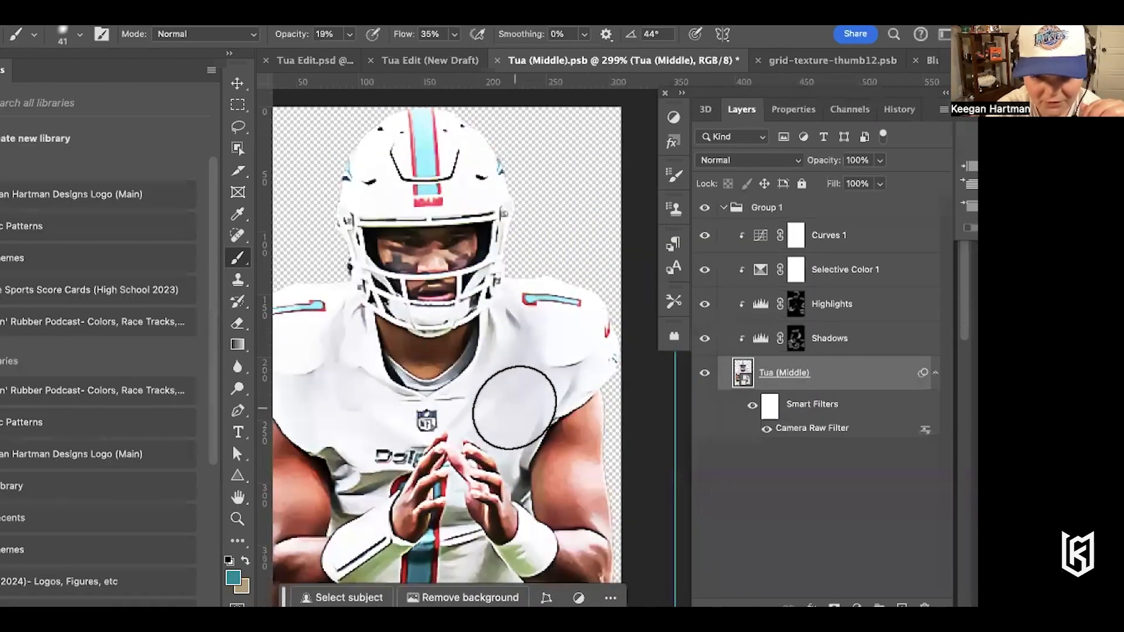
pyautogui.click(704, 304)
pyautogui.click(705, 304)
pyautogui.scroll(-3, 500, 356)
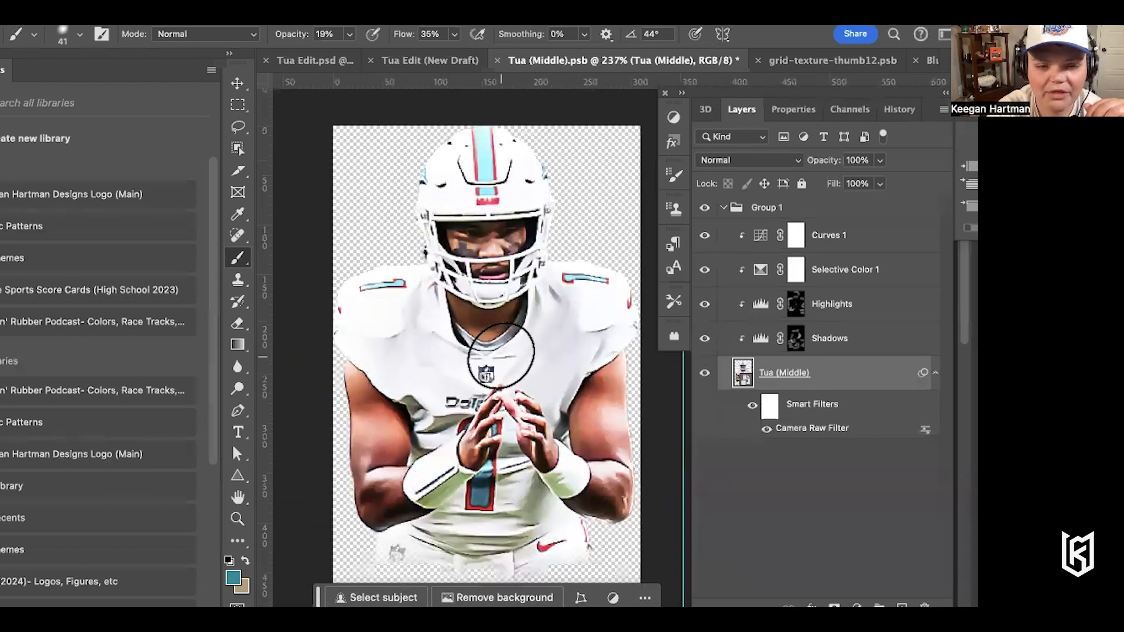
pyautogui.scroll(2, 500, 356)
pyautogui.hscroll(-2, 500, 356)
pyautogui.scroll(2, 501, 356)
pyautogui.scroll(-5, 501, 355)
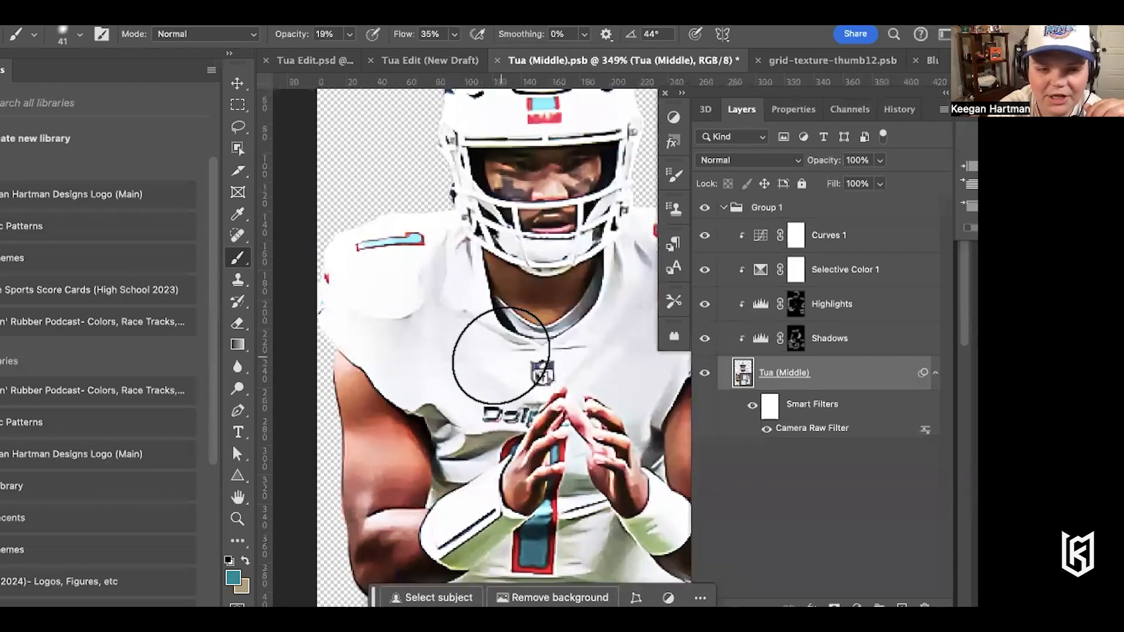
pyautogui.scroll(3, 500, 356)
pyautogui.scroll(-3, 500, 357)
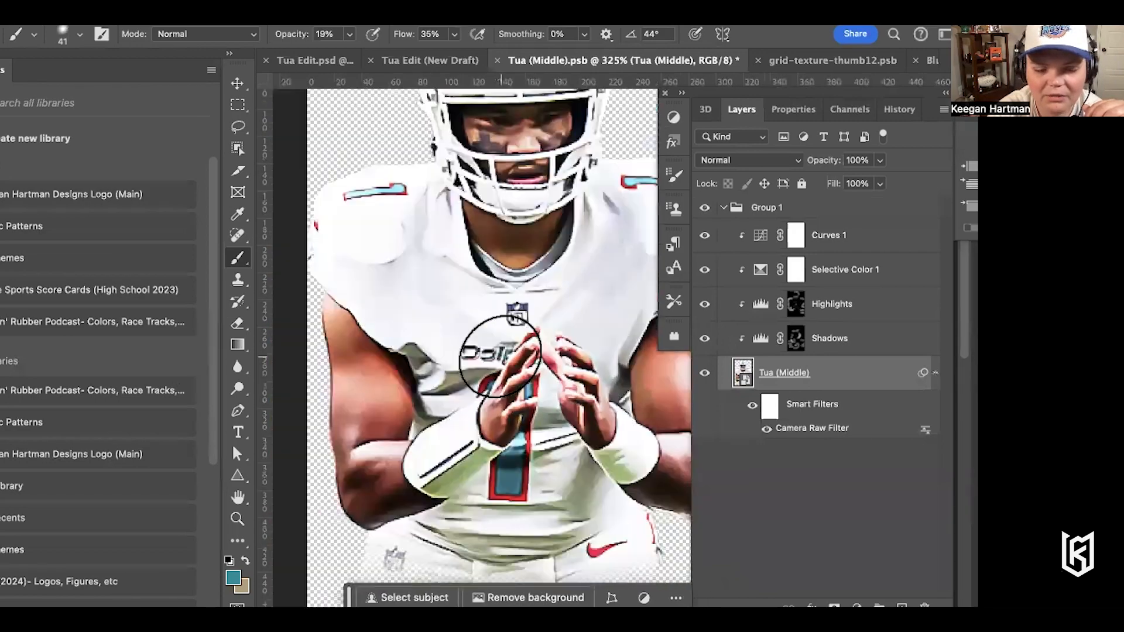
pyautogui.scroll(4, 582, 341)
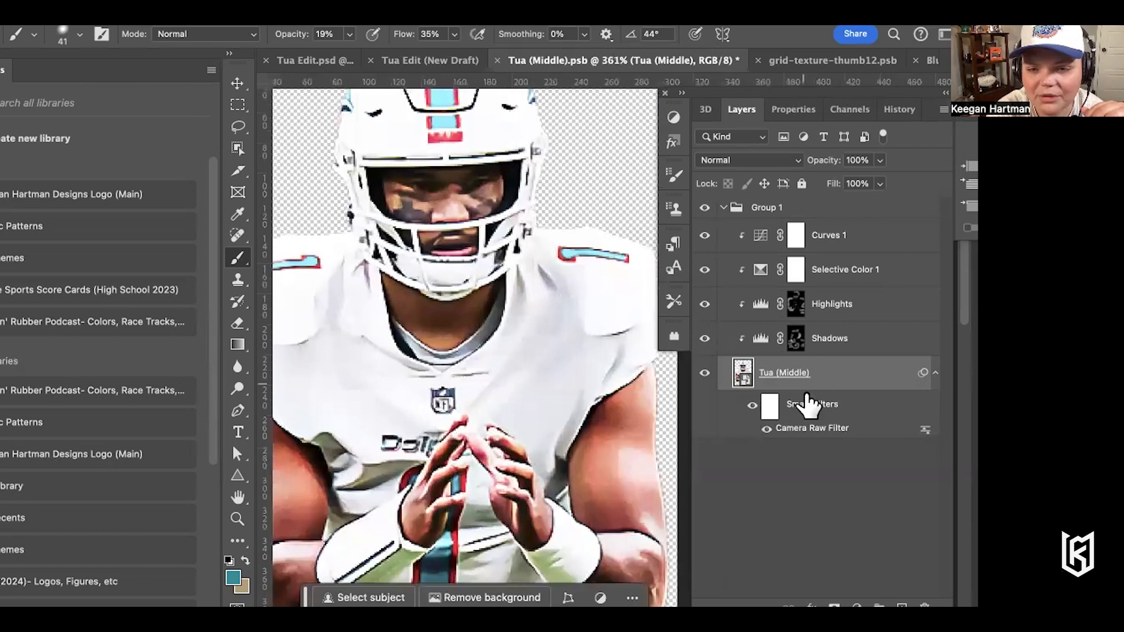
pyautogui.click(856, 606)
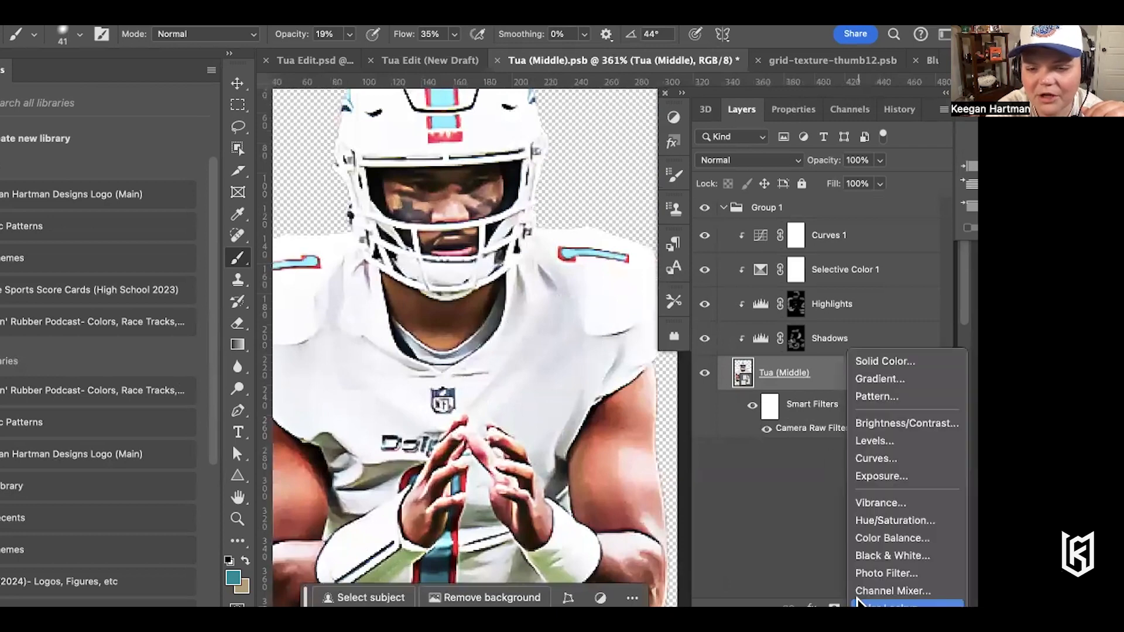
pyautogui.click(874, 448)
pyautogui.click(745, 112)
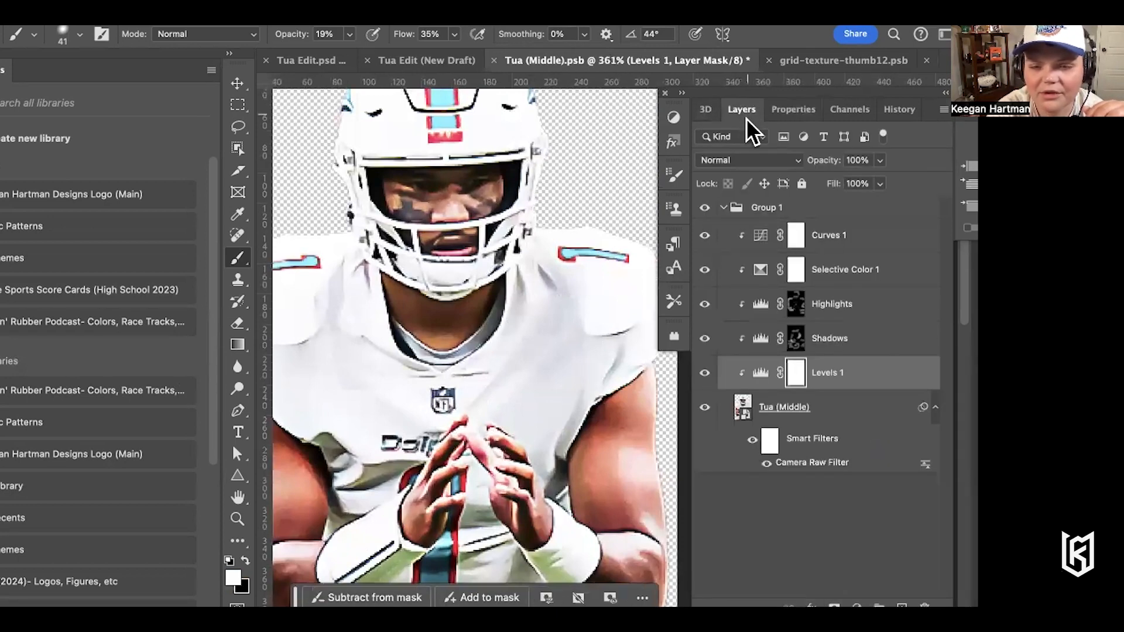
pyautogui.click(850, 377)
pyautogui.press('Delete')
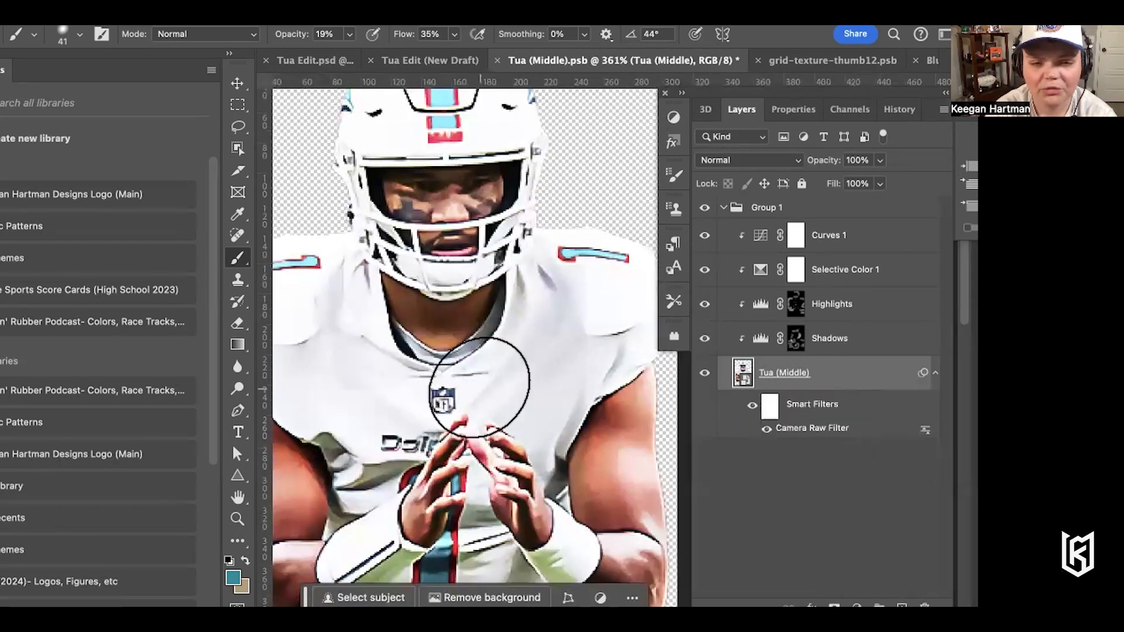
# Adjust the Reds in the Selective Color 1 layer to Cyan -25, Magenta +15, Yellow -10 and Black +3
pyautogui.scroll(4, 478, 380)
pyautogui.hscroll(-2, 478, 380)
pyautogui.click(830, 274)
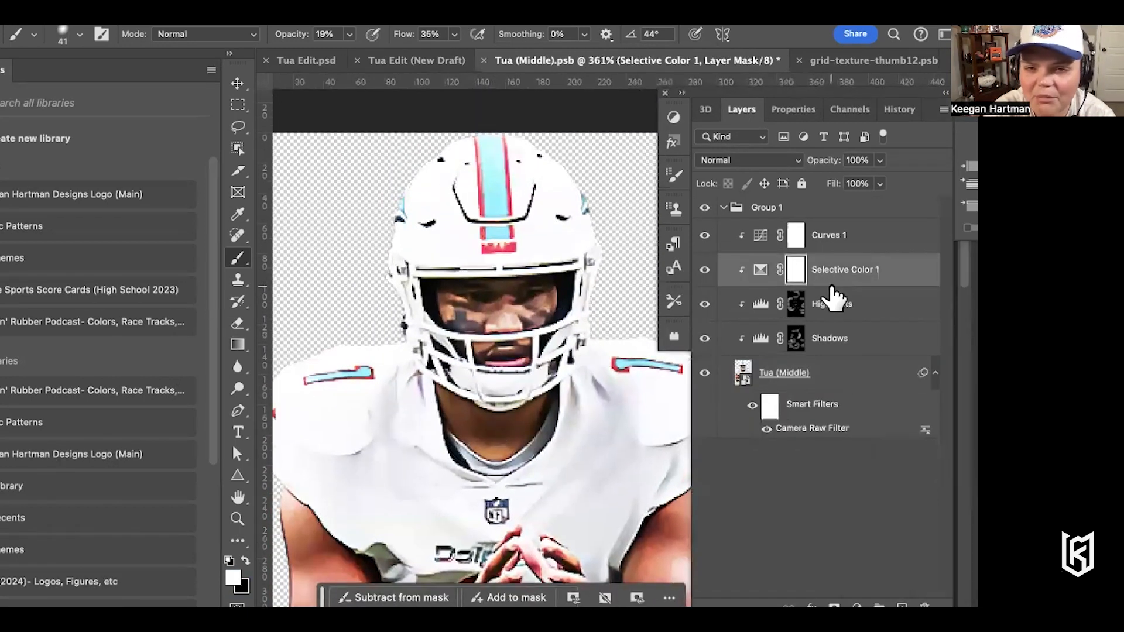
pyautogui.click(802, 112)
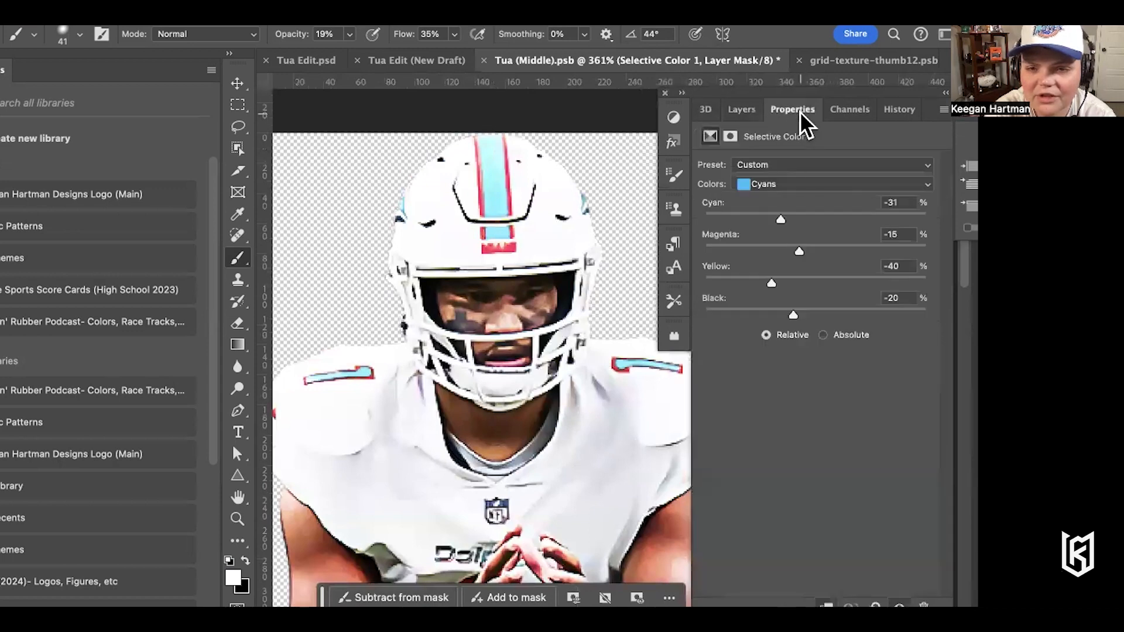
pyautogui.click(776, 184)
pyautogui.click(771, 146)
pyautogui.scroll(-6, 539, 346)
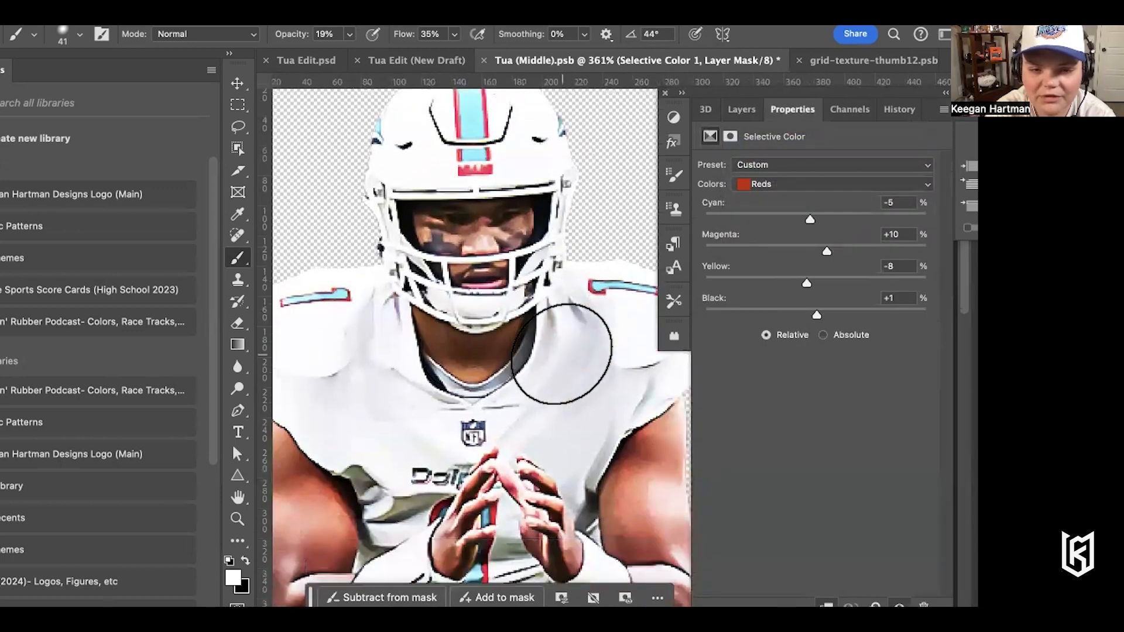
pyautogui.scroll(-1, 561, 354)
pyautogui.moveTo(810, 220); pyautogui.dragTo(786, 221)
pyautogui.moveTo(827, 251); pyautogui.dragTo(801, 282)
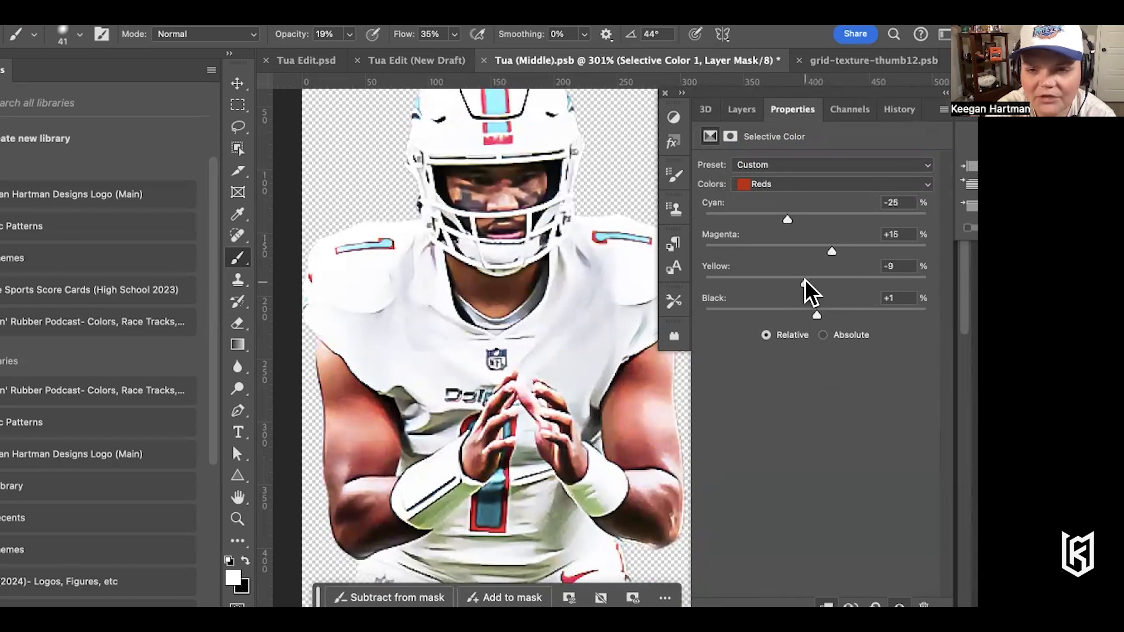
pyautogui.moveTo(817, 315)
pyautogui.mouseDown()
pyautogui.moveTo(860, 316)
pyautogui.moveTo(808, 301)
pyautogui.moveTo(822, 318)
pyautogui.mouseUp()
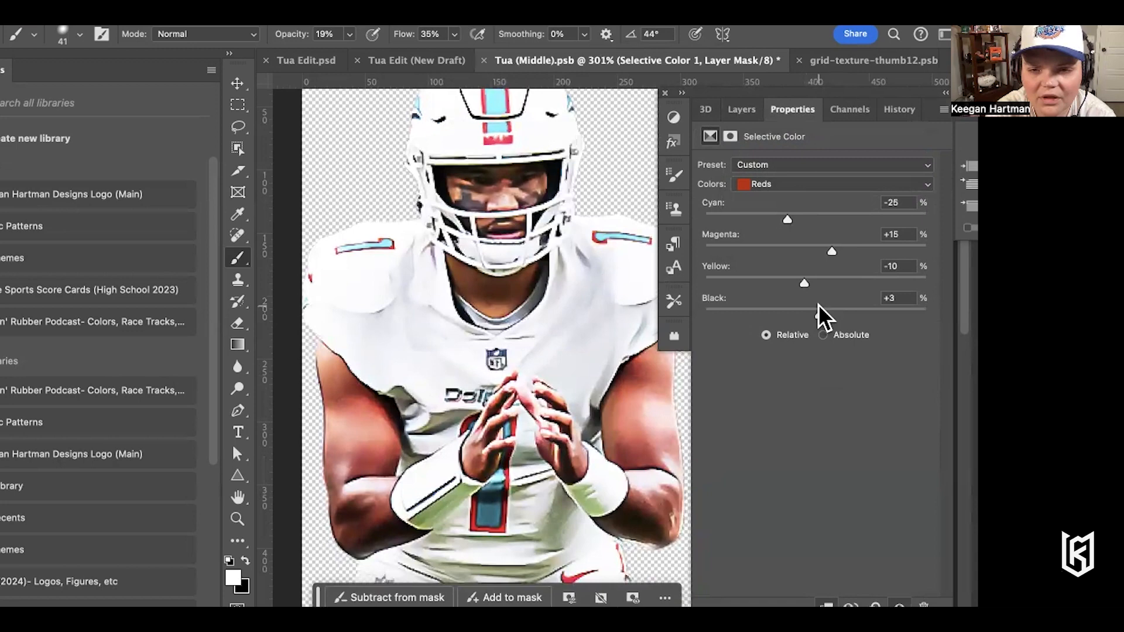
# Add a Curves adjustment above the player layer and brighten it with a curve point at input 139, output 213
pyautogui.click(707, 111)
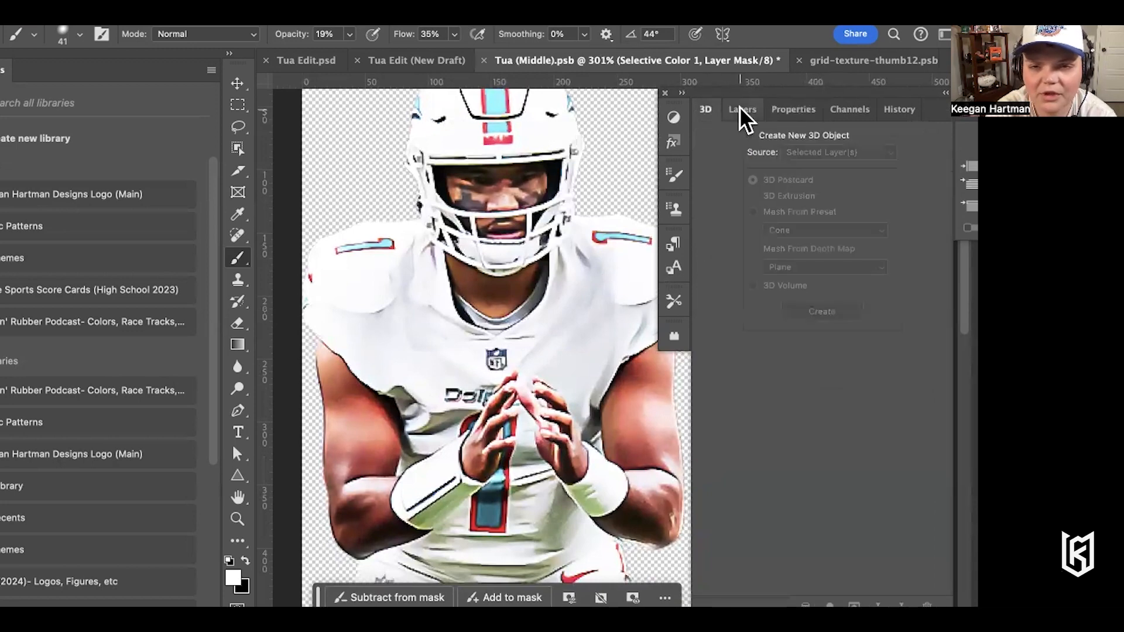
pyautogui.click(741, 110)
pyautogui.click(821, 382)
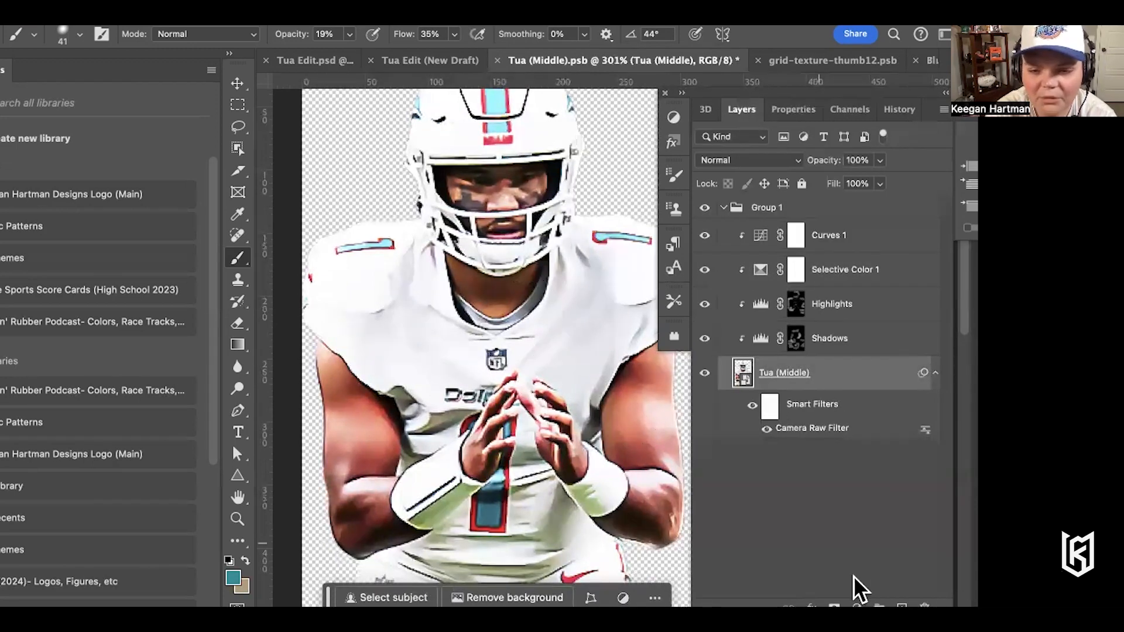
pyautogui.click(854, 596)
pyautogui.click(882, 460)
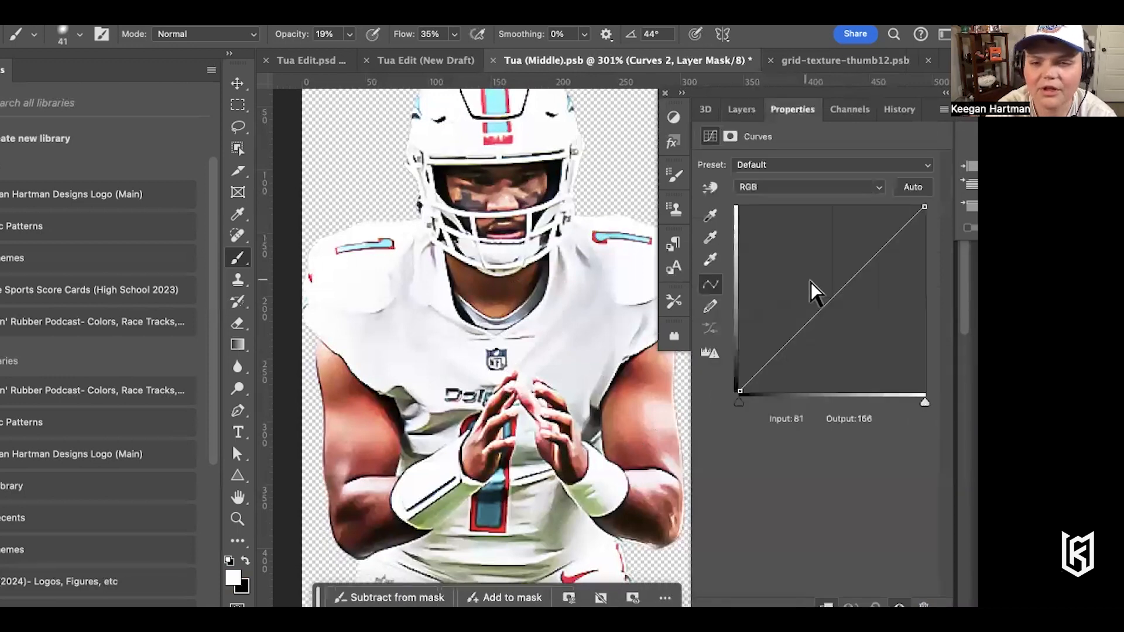
pyautogui.moveTo(862, 267); pyautogui.dragTo(840, 236)
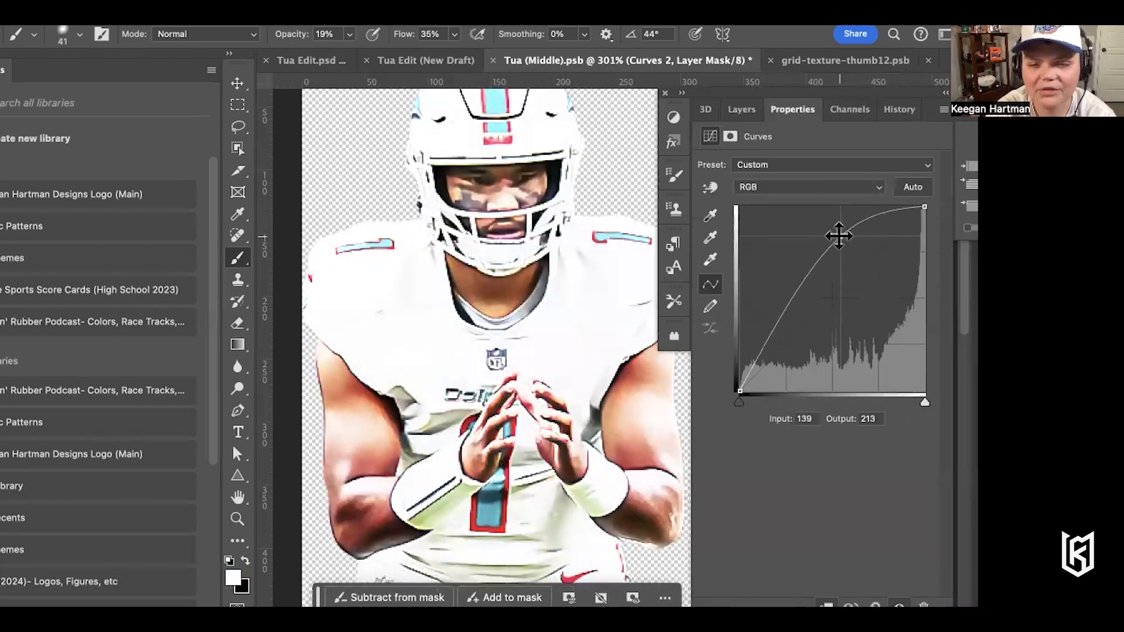
# Invert the new Curves layer's mask to black and move the layer directly above Selective Color 1
pyautogui.click(740, 110)
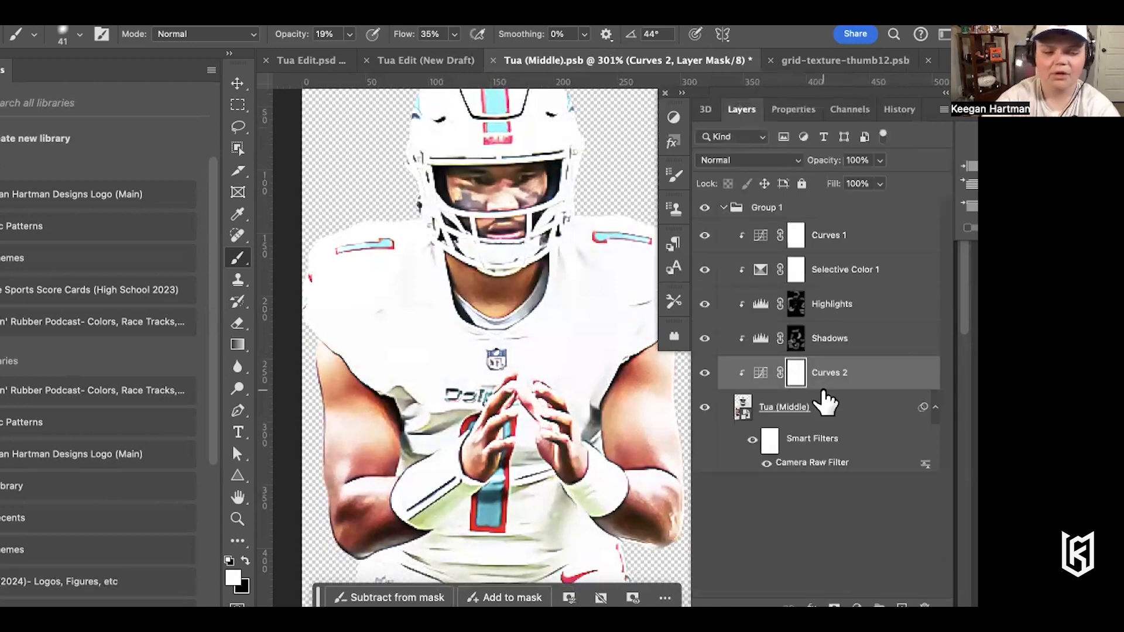
pyautogui.press('super+i')
pyautogui.moveTo(841, 380); pyautogui.dragTo(835, 270)
# Reduce the brush size to 3 for fine mask painting on the player's face
pyautogui.scroll(5, 448, 308)
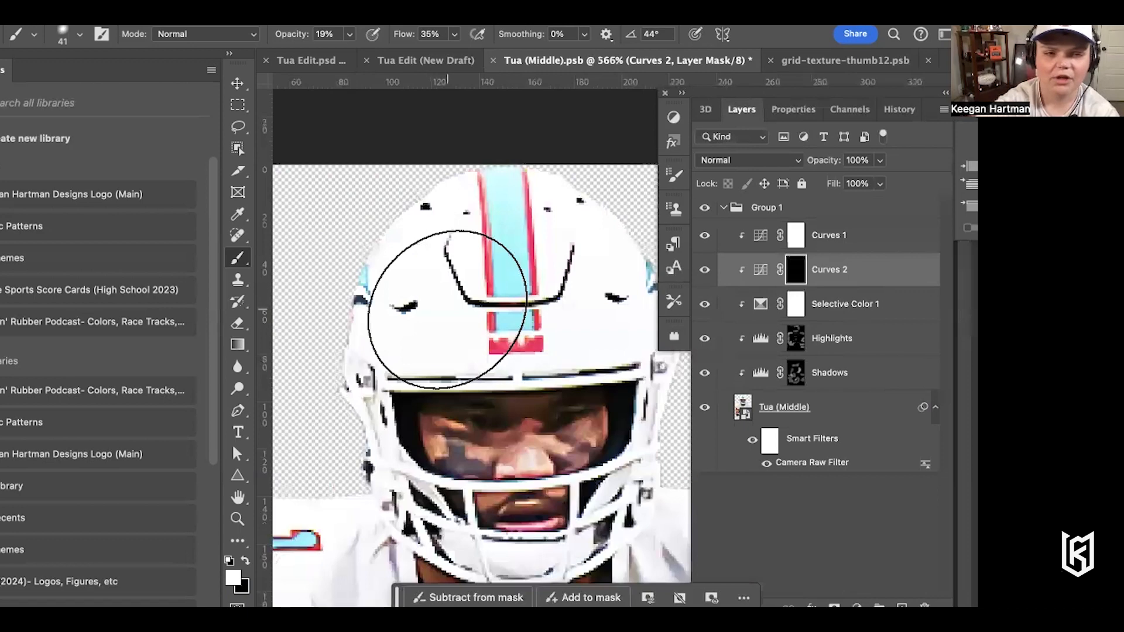
pyautogui.scroll(3, 448, 309)
pyautogui.scroll(-3, 448, 310)
pyautogui.press('[')
pyautogui.press('[')
pyautogui.press('[')
pyautogui.press('[')
pyautogui.press('[')
pyautogui.press('[')
pyautogui.press('[')
pyautogui.press('[')
pyautogui.press('[')
pyautogui.press('[')
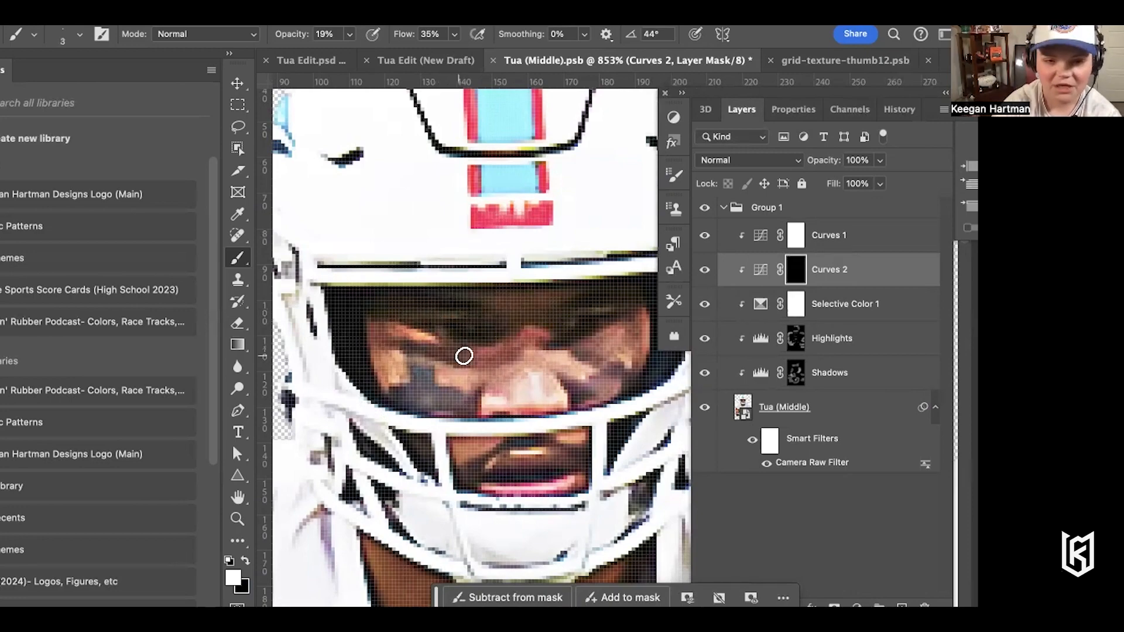
# Set the brush opacity to 100% and paint white on the Curves 2 mask to brighten a small spot in the shadowed eye
pyautogui.scroll(3, 452, 336)
pyautogui.scroll(8, 453, 338)
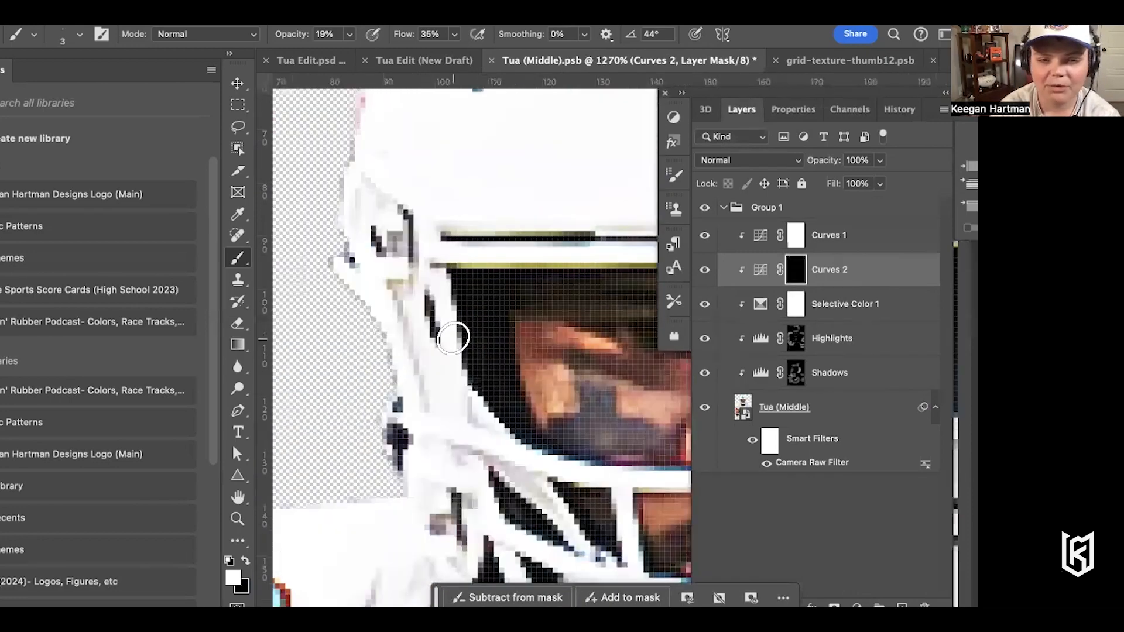
pyautogui.scroll(4, 452, 338)
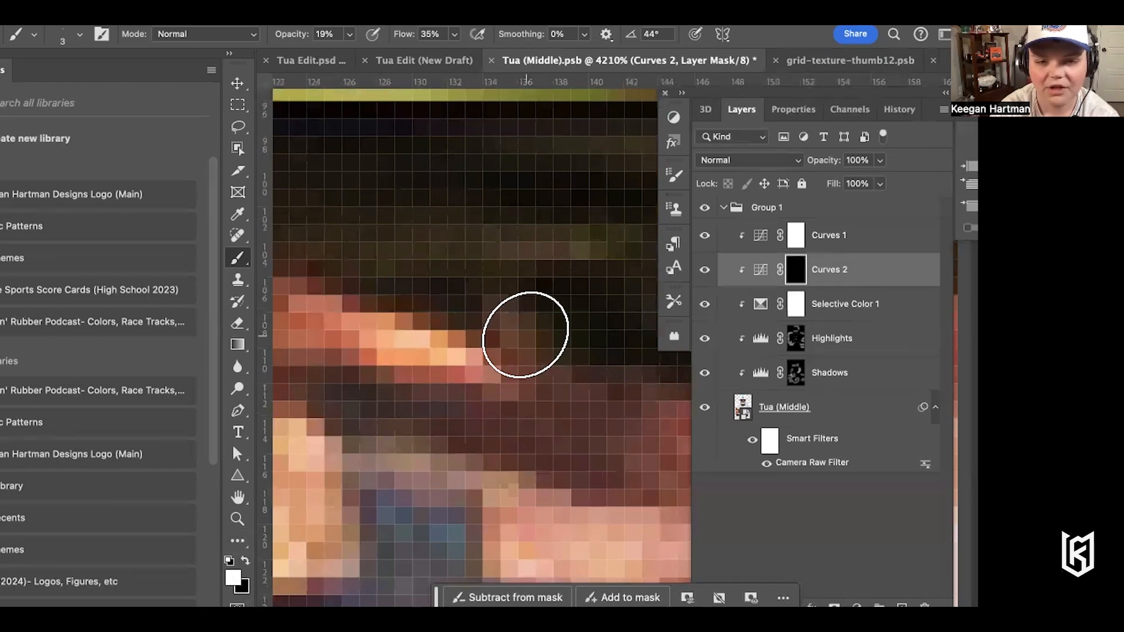
pyautogui.hscroll(3, 524, 334)
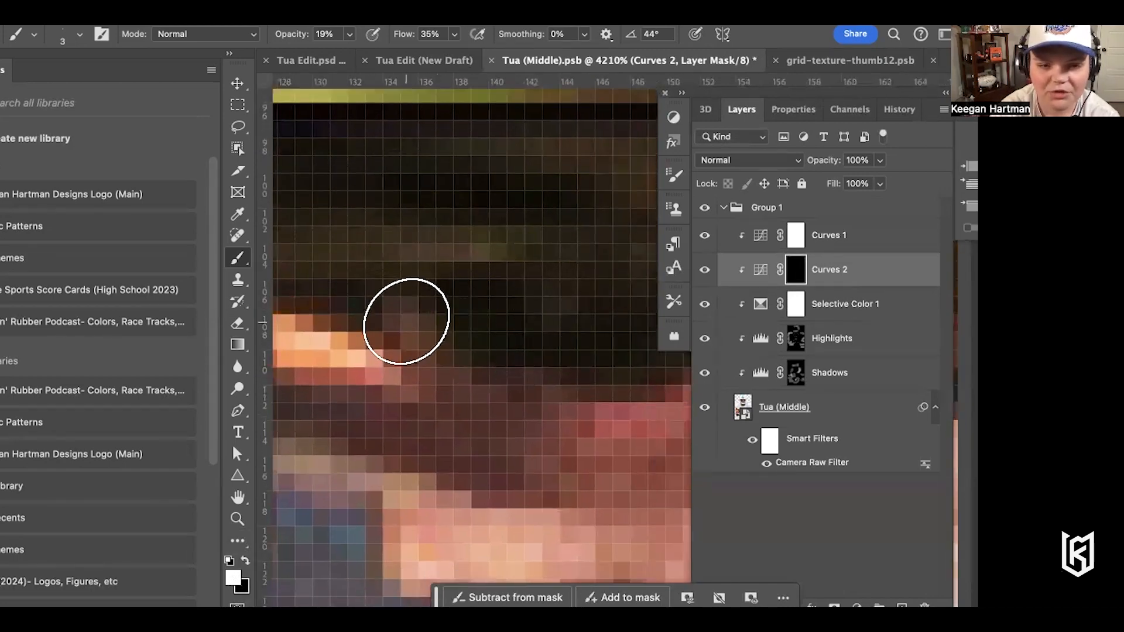
pyautogui.click(350, 35)
pyautogui.moveTo(346, 53); pyautogui.dragTo(409, 53)
pyautogui.moveTo(408, 313)
pyautogui.mouseDown()
pyautogui.moveTo(451, 340)
pyautogui.moveTo(401, 313)
pyautogui.moveTo(395, 286)
pyautogui.moveTo(413, 323)
pyautogui.moveTo(448, 345)
pyautogui.moveTo(384, 308)
pyautogui.mouseUp()
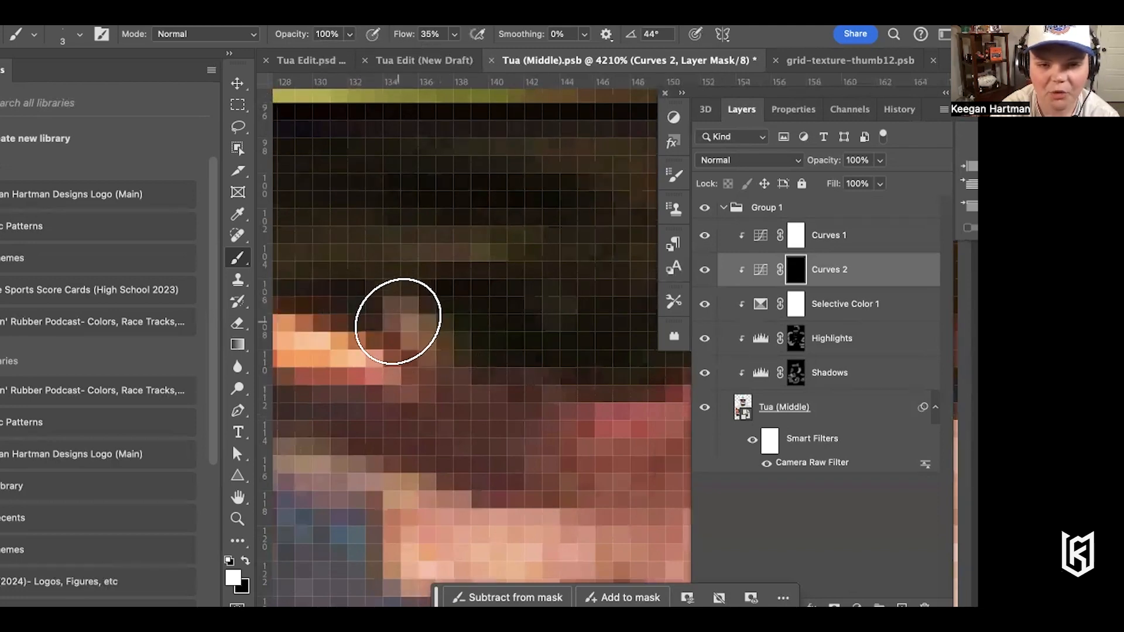
# Paint white on the Curves 2 mask to brighten small highlight spots in both of the player's shadowed eyes
pyautogui.hscroll(6, 394, 318)
pyautogui.scroll(-1, 394, 319)
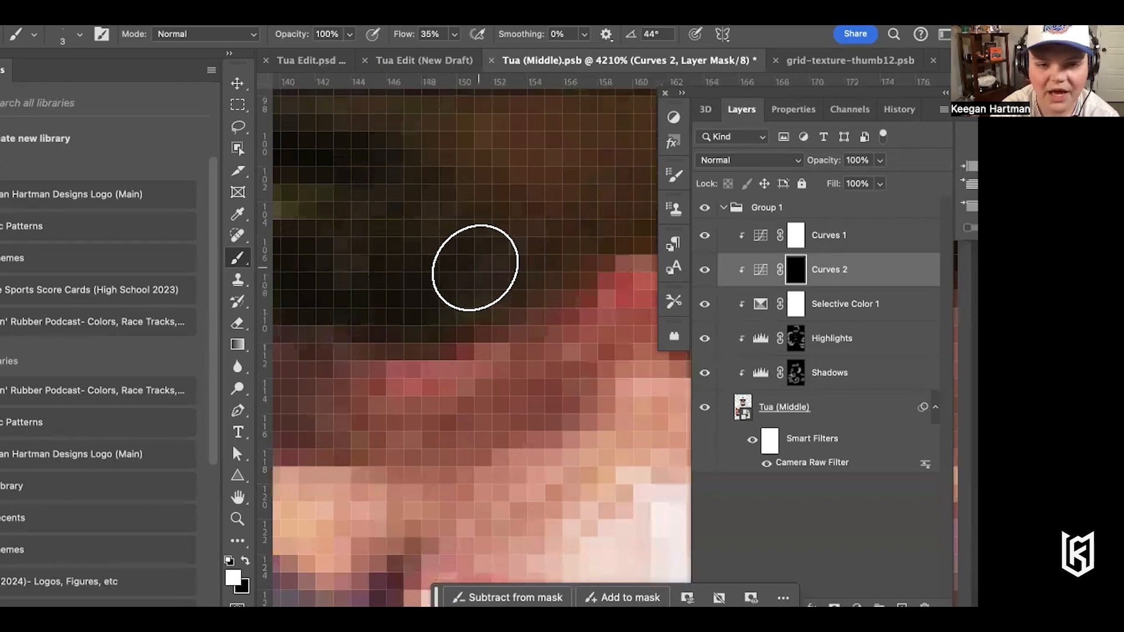
pyautogui.hscroll(-4, 464, 307)
pyautogui.scroll(1, 464, 306)
pyautogui.moveTo(494, 304); pyautogui.dragTo(510, 309)
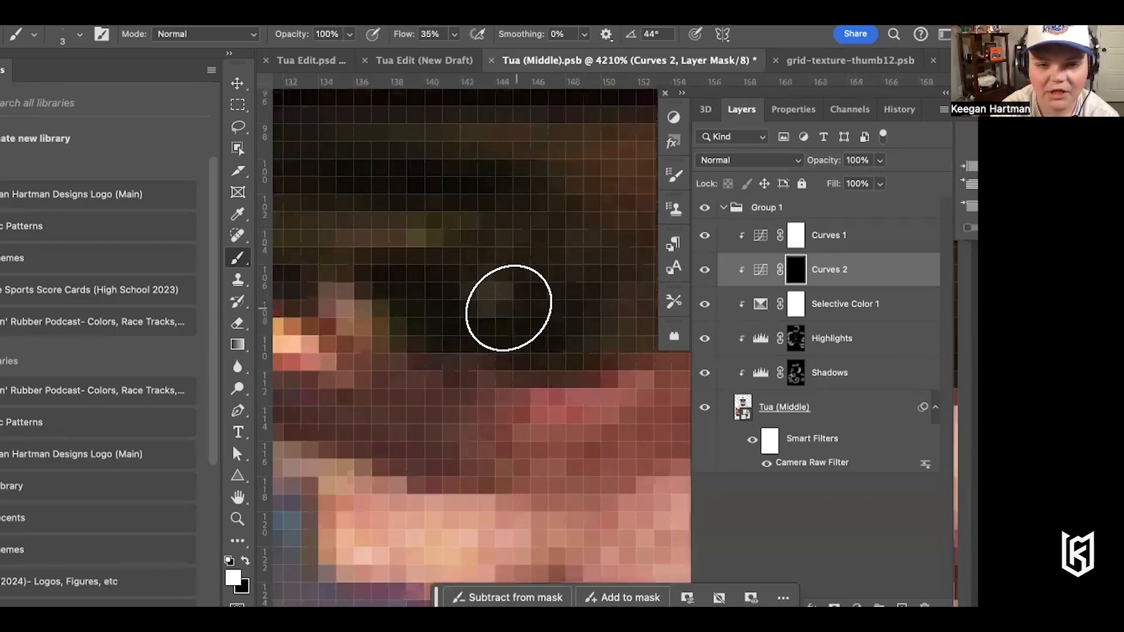
pyautogui.hscroll(15, 384, 347)
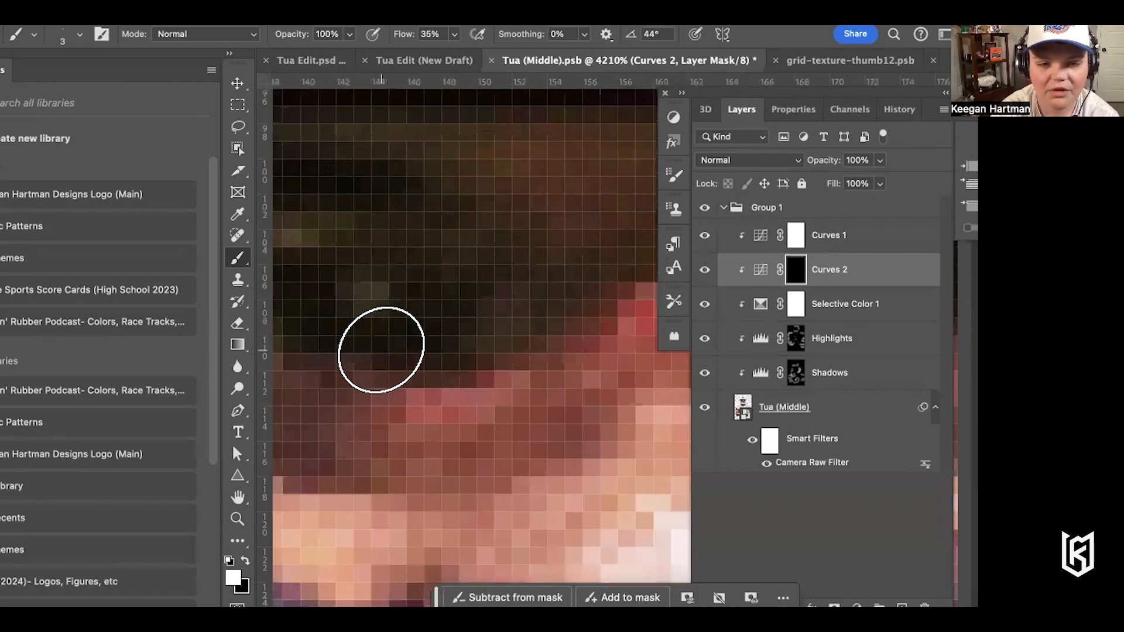
pyautogui.scroll(-1, 383, 347)
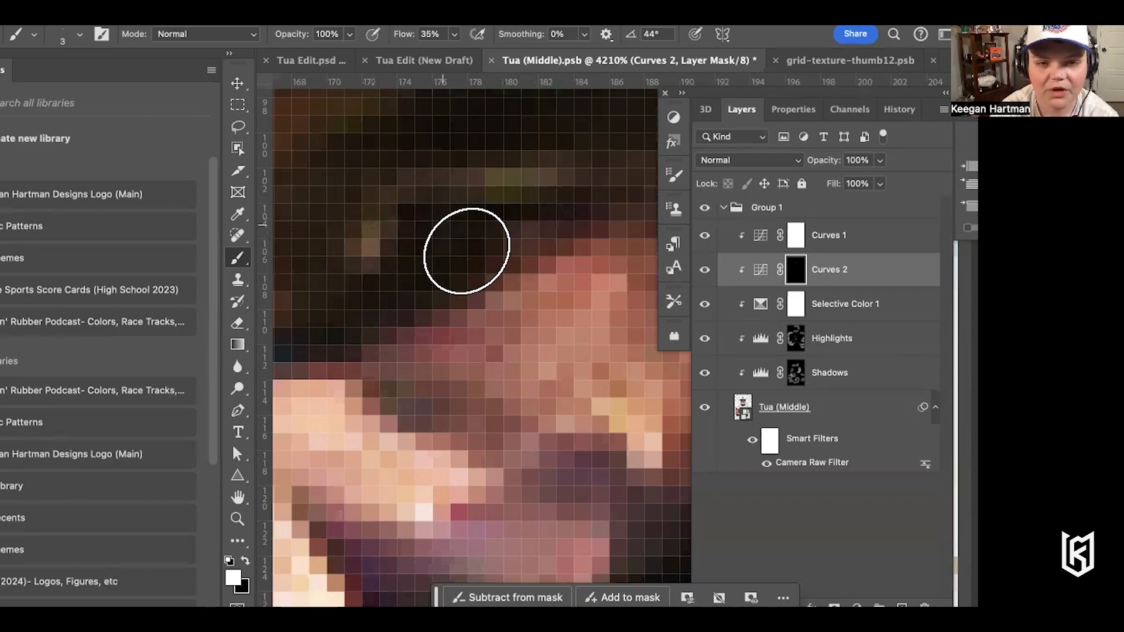
pyautogui.scroll(-4, 420, 265)
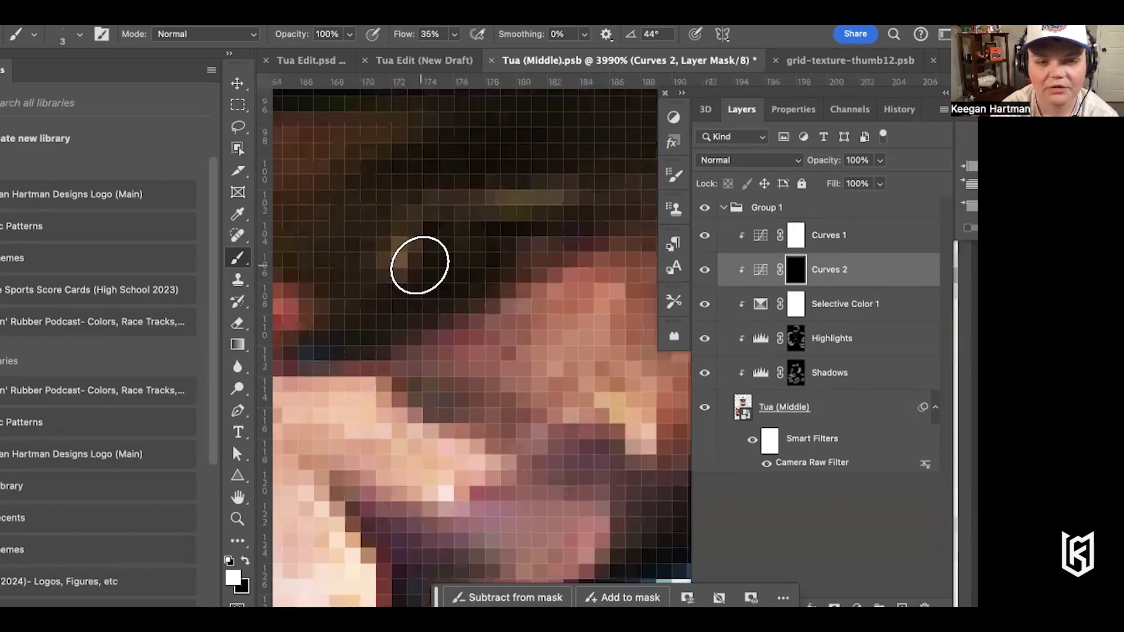
pyautogui.scroll(-4, 521, 279)
pyautogui.hscroll(-5, 523, 279)
pyautogui.scroll(-5, 524, 279)
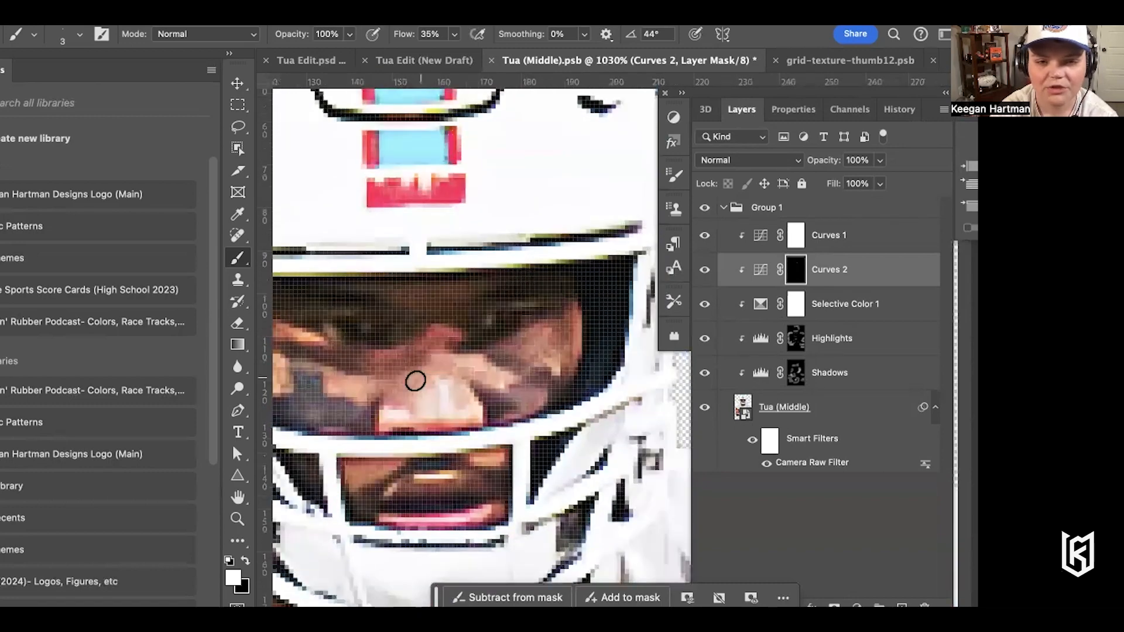
pyautogui.scroll(-2, 415, 382)
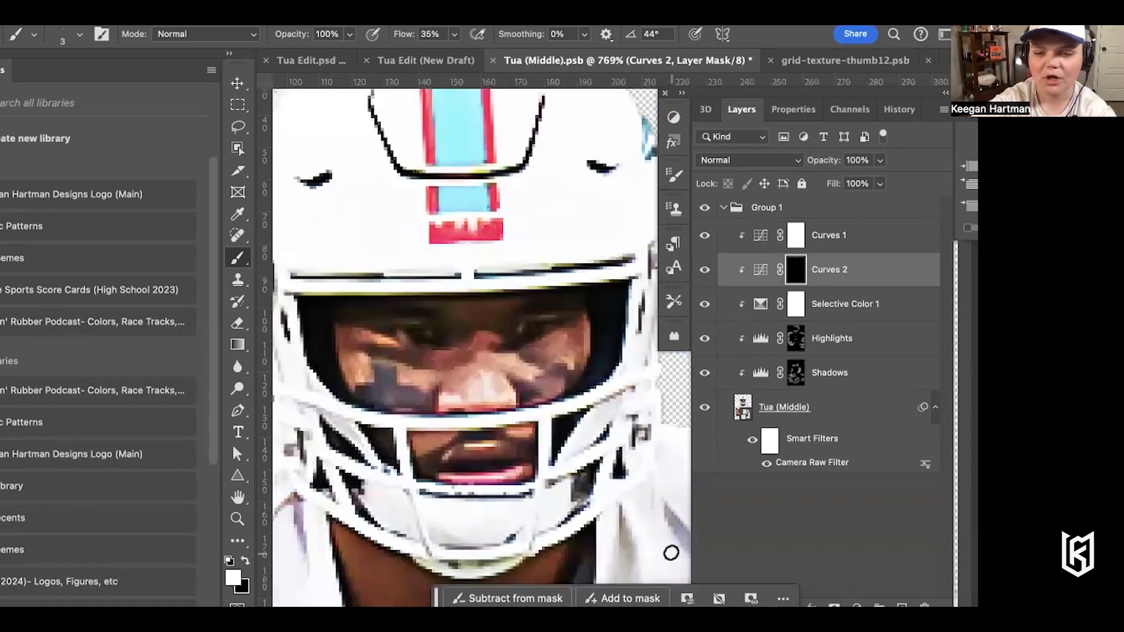
# Add a Hue/Saturation adjustment layer above Curves 2 and invert its mask to black
pyautogui.click(856, 604)
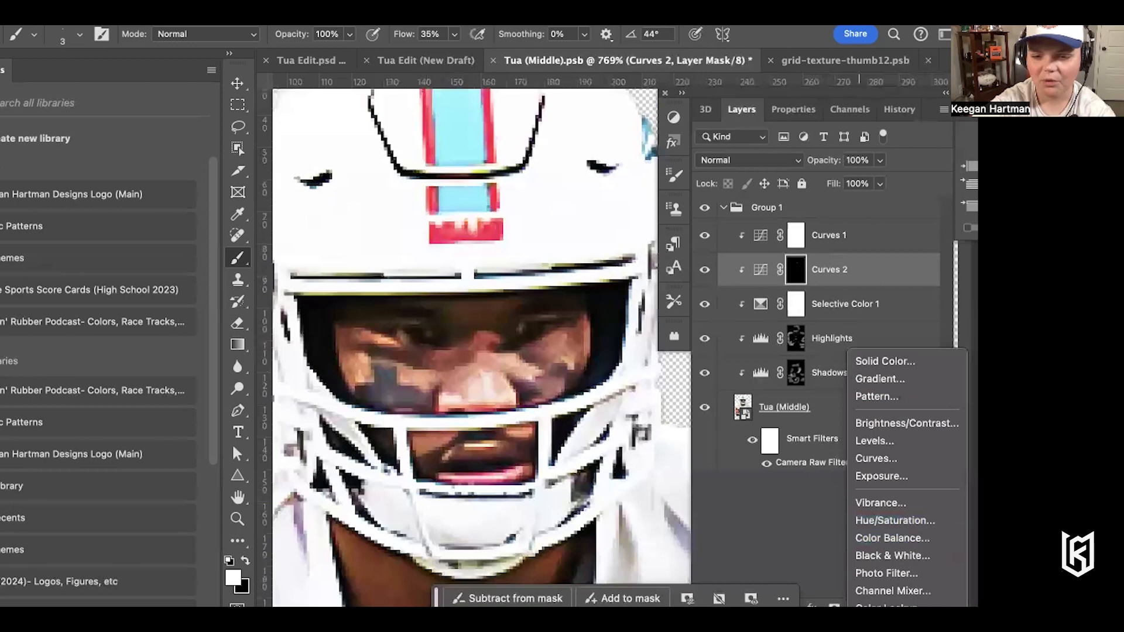
pyautogui.click(901, 521)
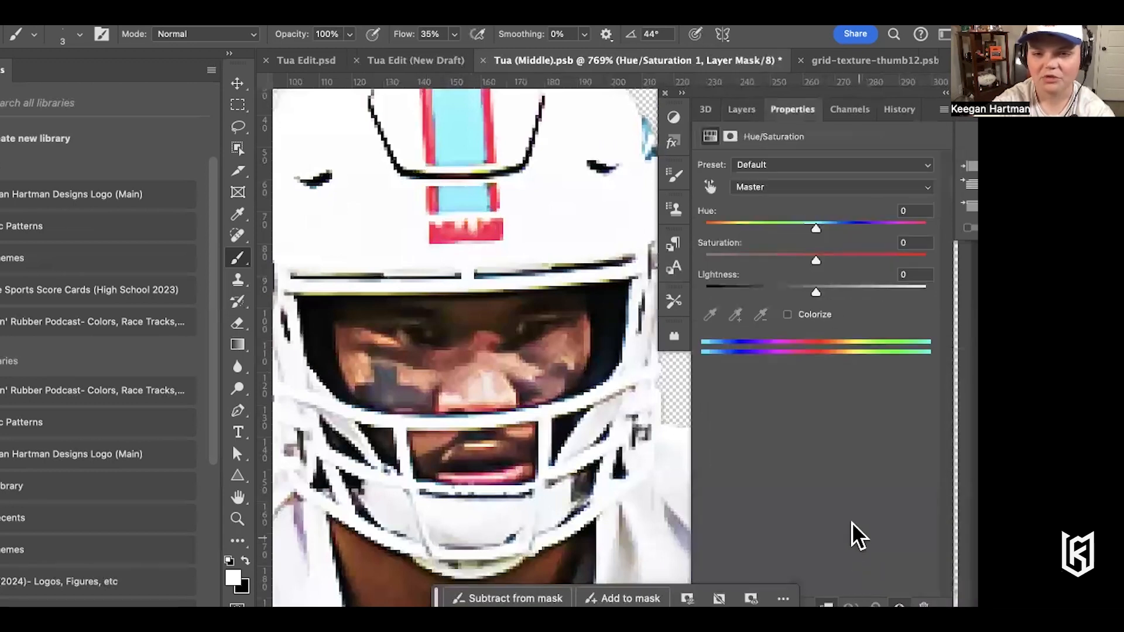
pyautogui.click(741, 109)
pyautogui.click(832, 307)
pyautogui.click(834, 275)
pyautogui.press('super+i')
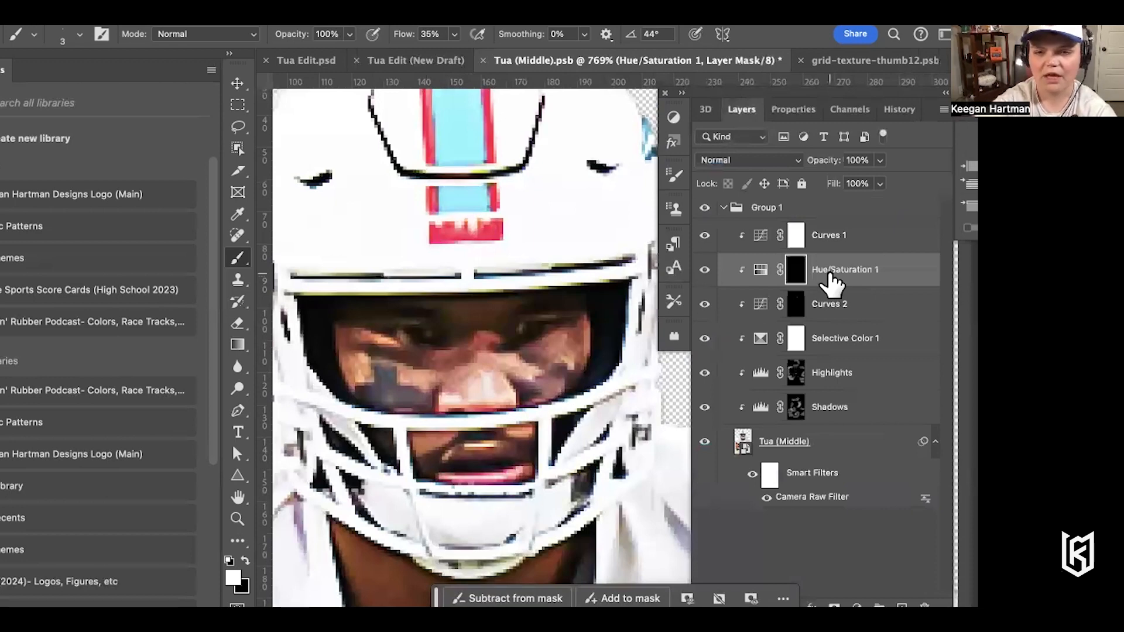
# Copy the painted Curves 2 mask onto the Hue/Saturation 1 layer, replacing the existing layer mask
pyautogui.click(803, 311)
pyautogui.moveTo(796, 269); pyautogui.dragTo(795, 304)
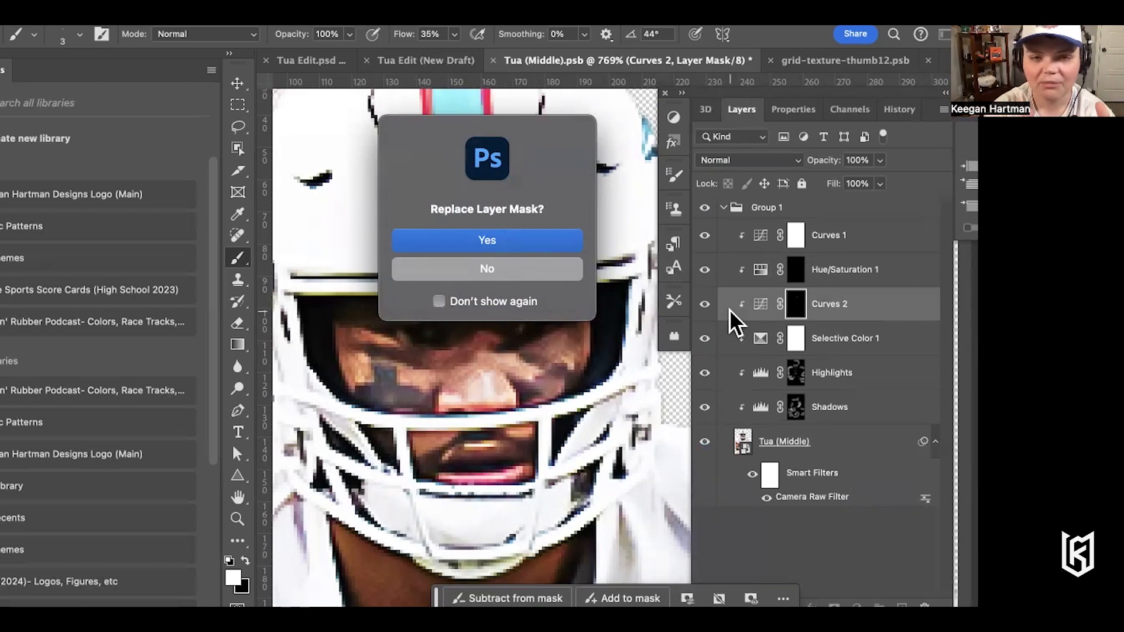
pyautogui.click(536, 241)
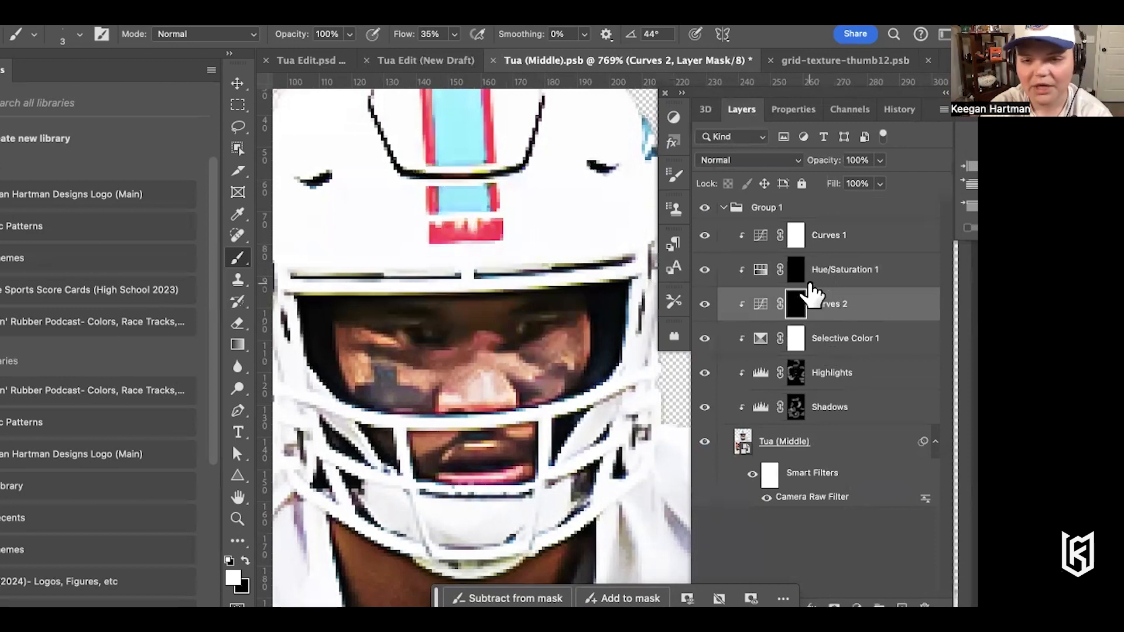
# Set the Hue/Saturation 1 adjustment to Saturation -100 and Lightness +27 for the masked eye highlights
pyautogui.click(804, 274)
pyautogui.click(761, 269)
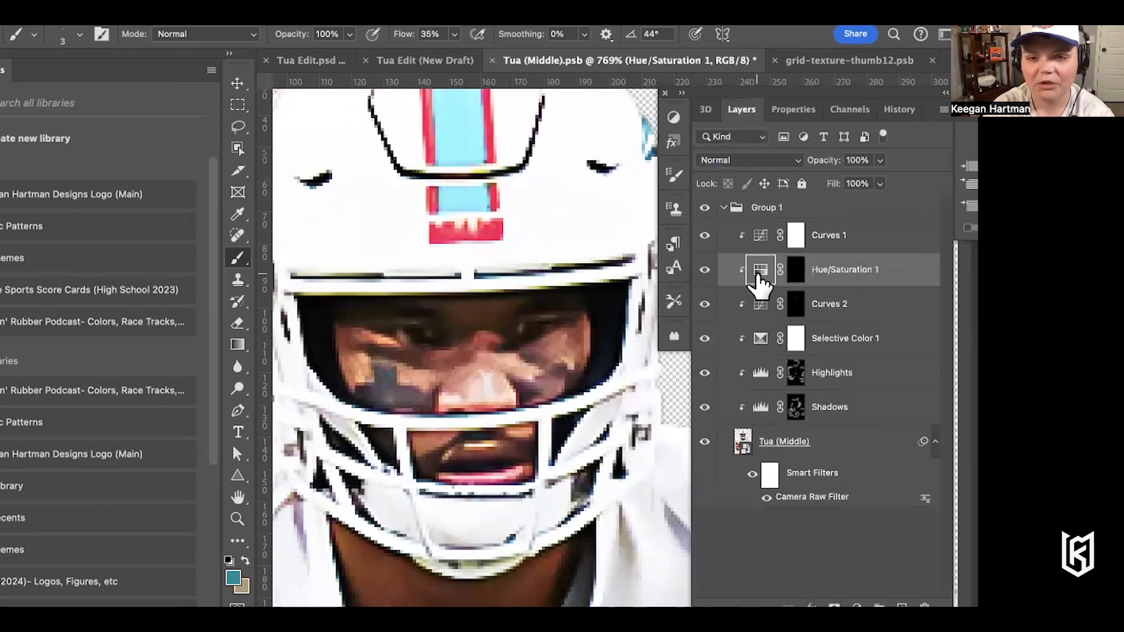
pyautogui.click(787, 111)
pyautogui.click(815, 256)
pyautogui.moveTo(813, 256); pyautogui.dragTo(681, 258)
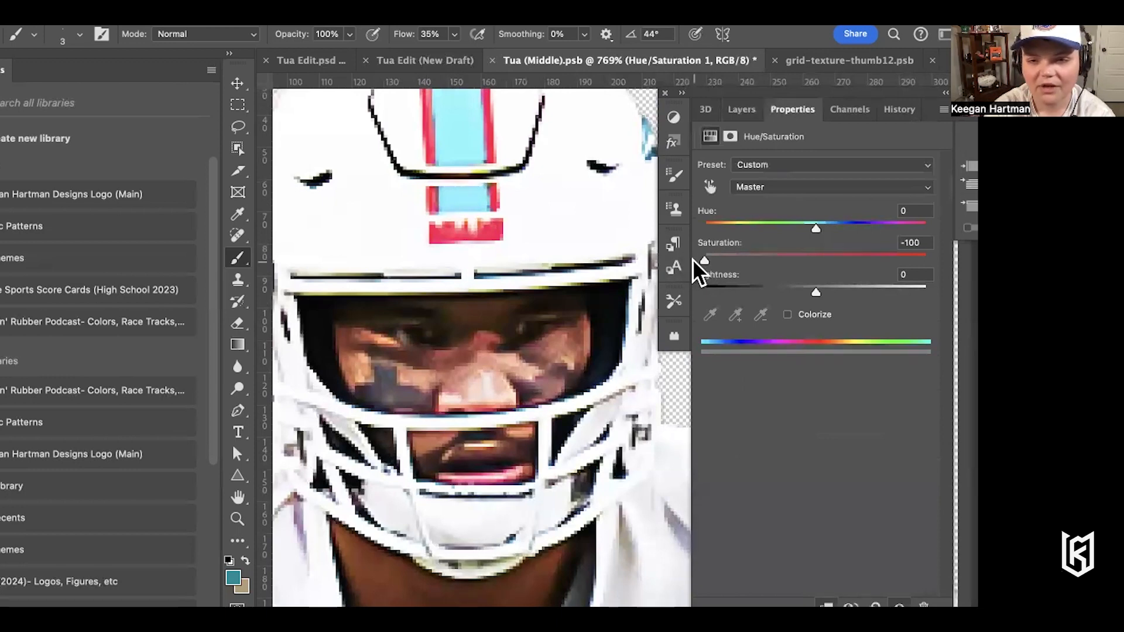
pyautogui.moveTo(816, 292); pyautogui.dragTo(843, 285)
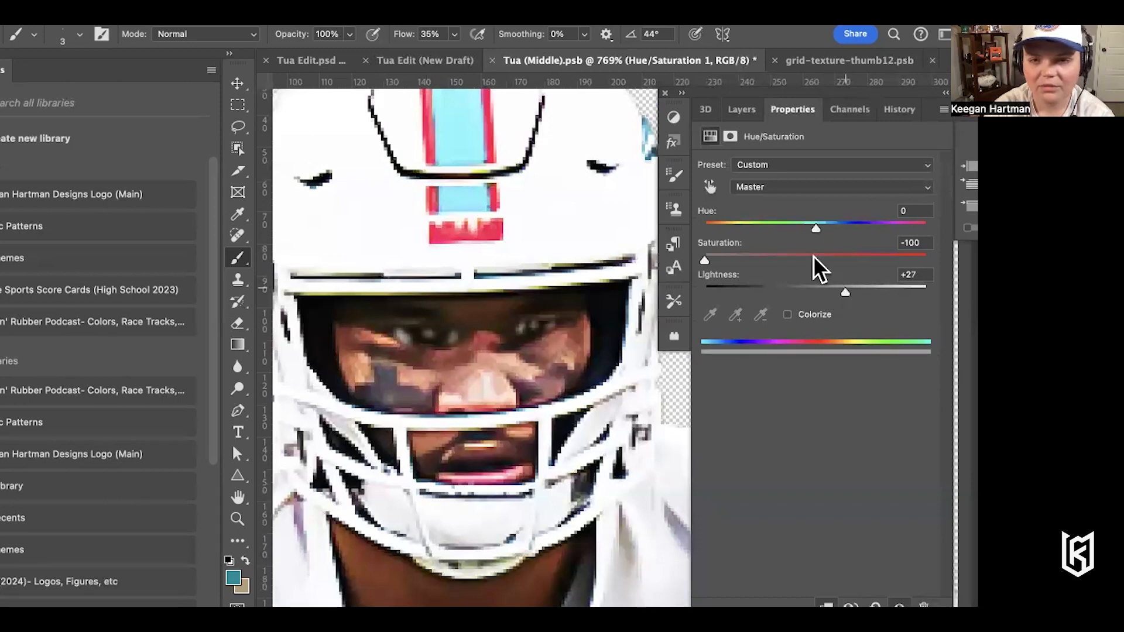
# Activate the Eraser tool, try it on the Hue/Saturation 1 adjustment, and target that layer's mask instead
pyautogui.click(741, 111)
pyautogui.scroll(4, 367, 323)
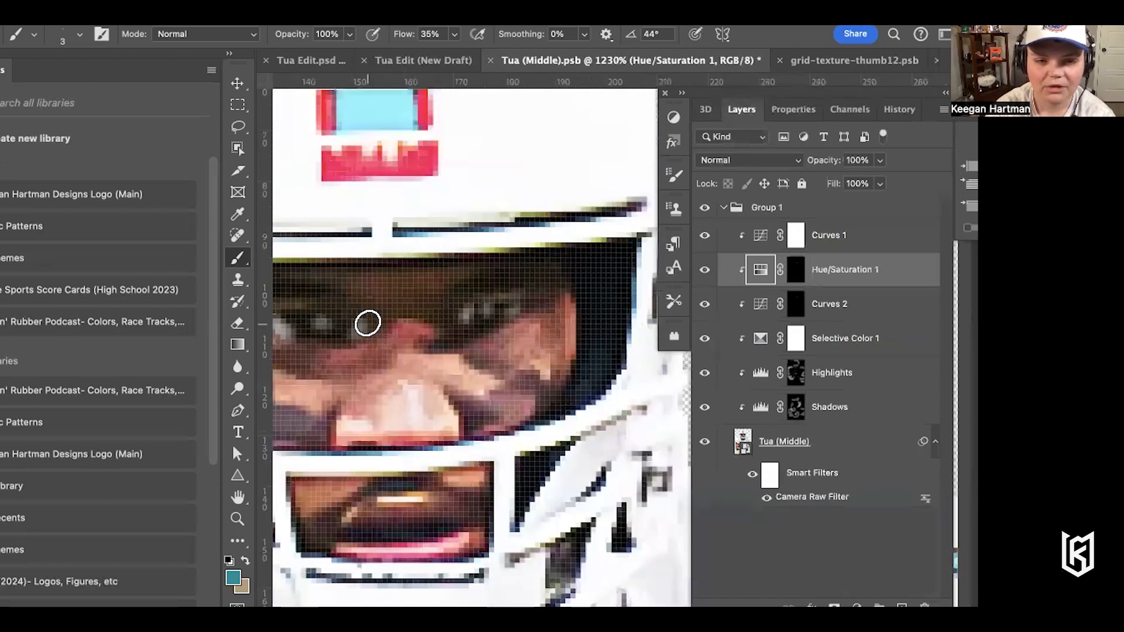
pyautogui.scroll(3, 367, 323)
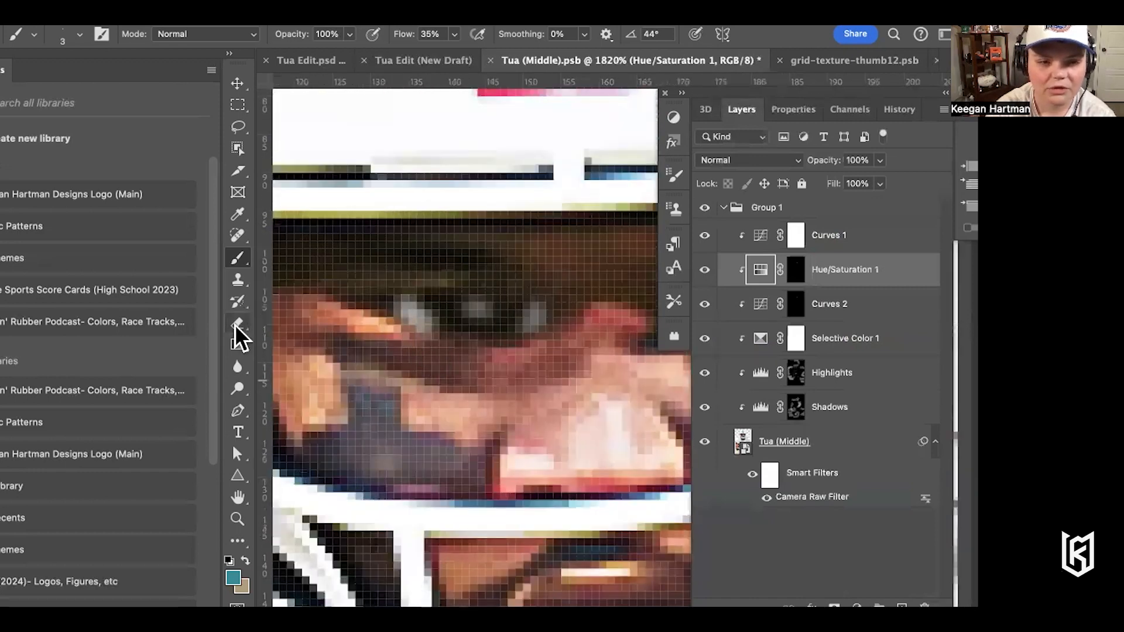
pyautogui.click(235, 324)
pyautogui.click(531, 322)
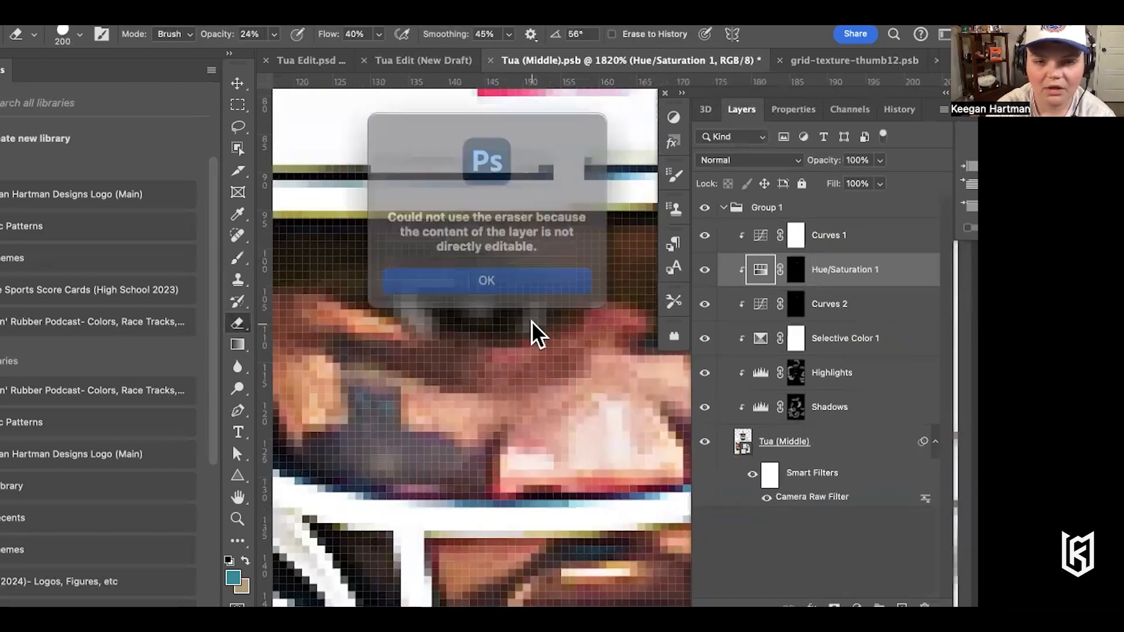
pyautogui.click(520, 278)
pyautogui.click(794, 269)
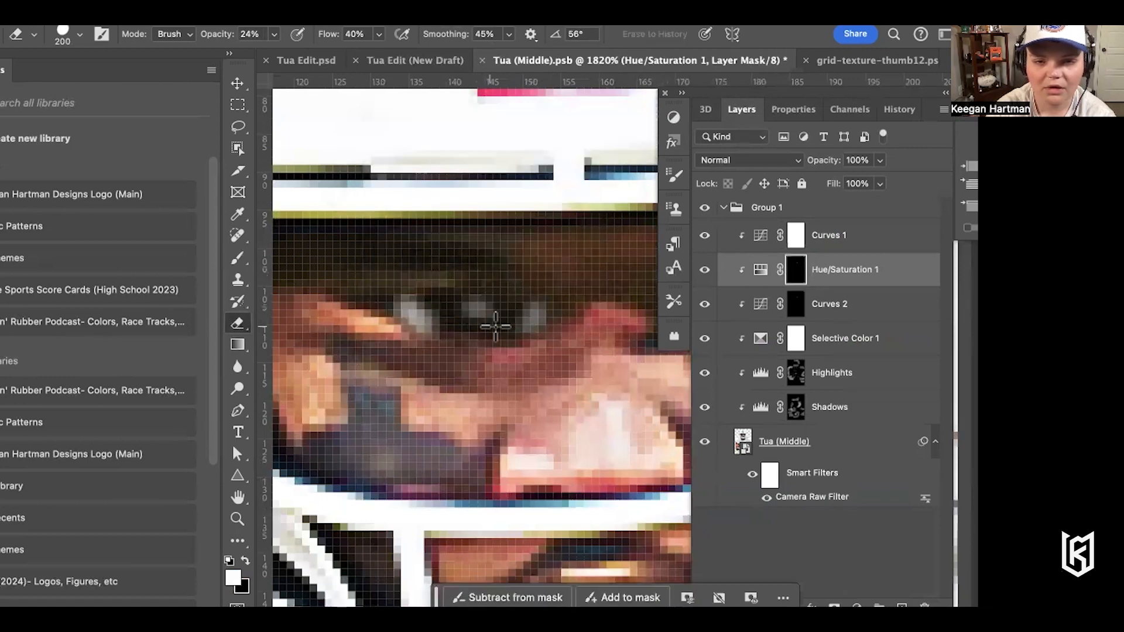
# Reduce the eraser size to 6 and erase the bright spot nearest the nose in the first eye on the Curves 2 mask
pyautogui.click(795, 304)
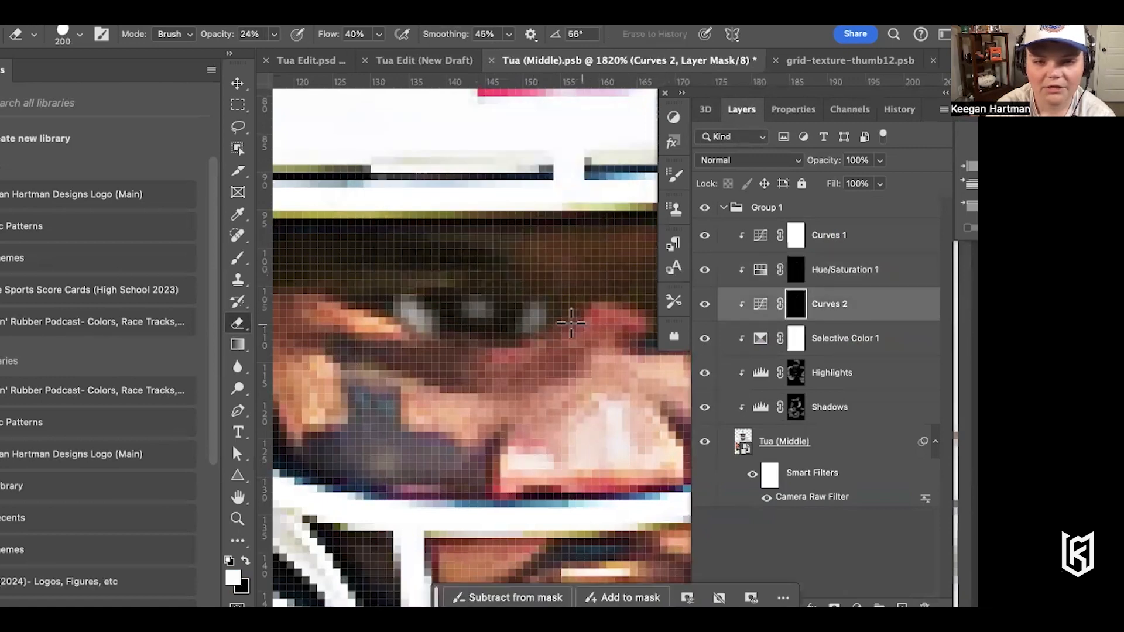
pyautogui.press('[')
pyautogui.press('[')
pyautogui.press('[')
pyautogui.press('[')
pyautogui.press('[')
pyautogui.press('[')
pyautogui.press('[')
pyautogui.press('[')
pyautogui.press('[')
pyautogui.press('[')
pyautogui.press('[')
pyautogui.press('[')
pyautogui.press('[')
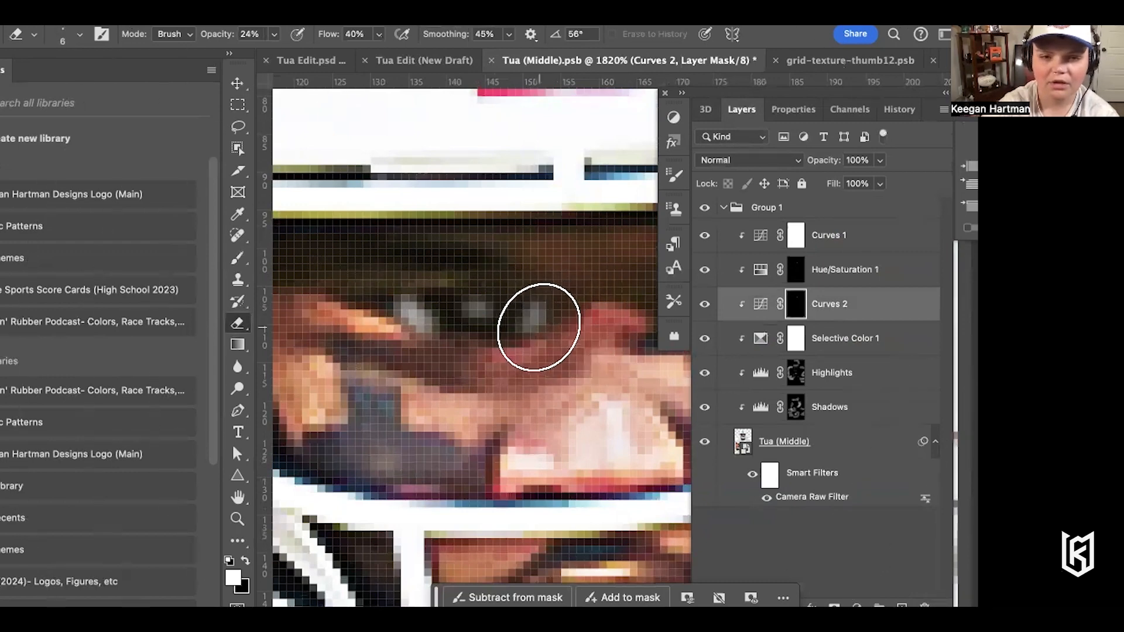
pyautogui.click(795, 269)
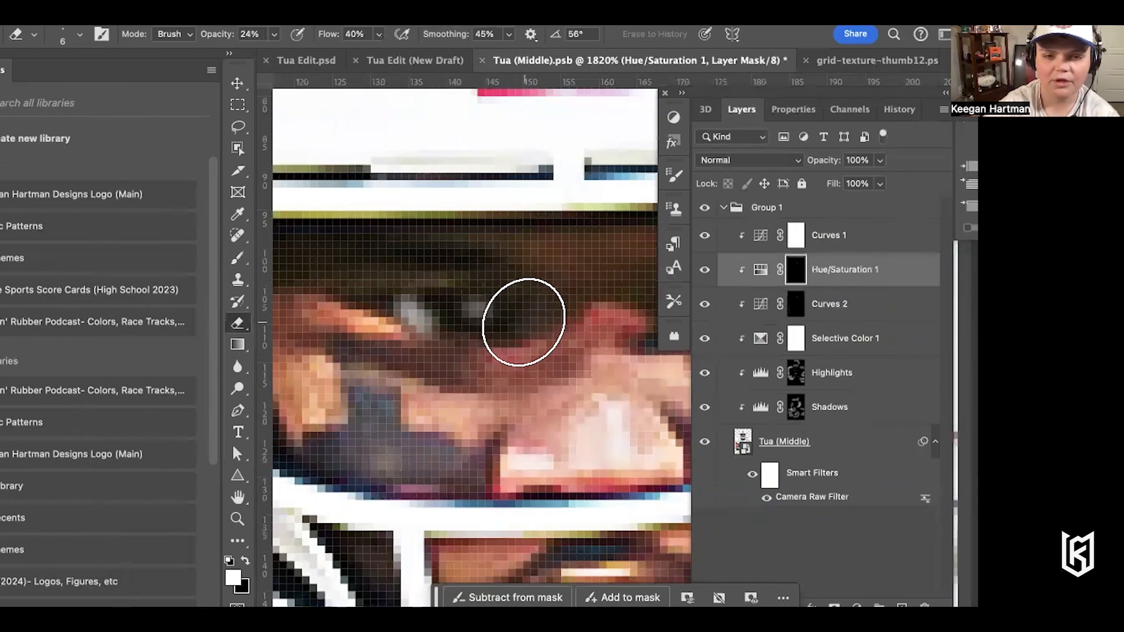
# Erase the middle bright spot in the player's other eye on the Hue/Saturation 1 mask
pyautogui.scroll(-5, 480, 381)
pyautogui.hscroll(4, 481, 381)
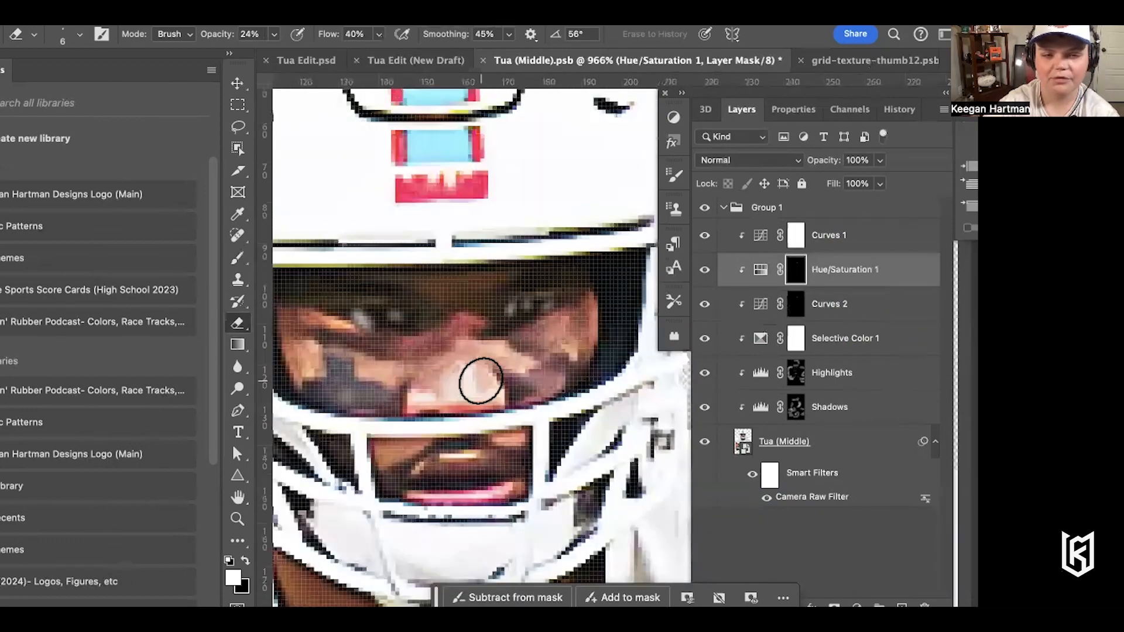
pyautogui.scroll(-2, 480, 381)
pyautogui.scroll(8, 484, 381)
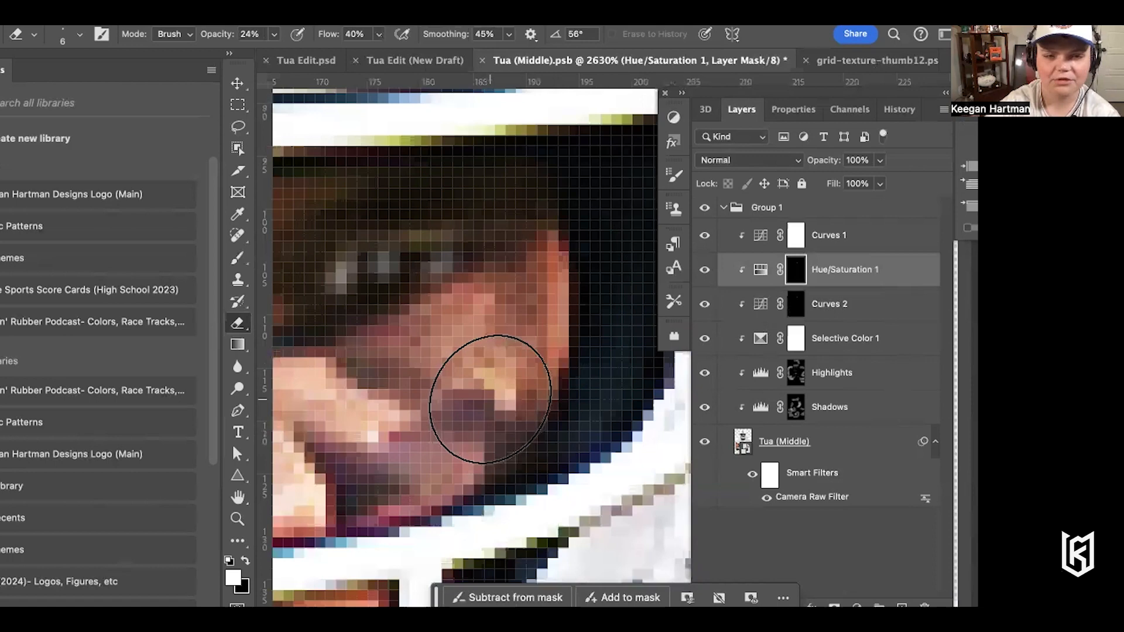
pyautogui.scroll(1, 490, 399)
pyautogui.hscroll(-3, 491, 398)
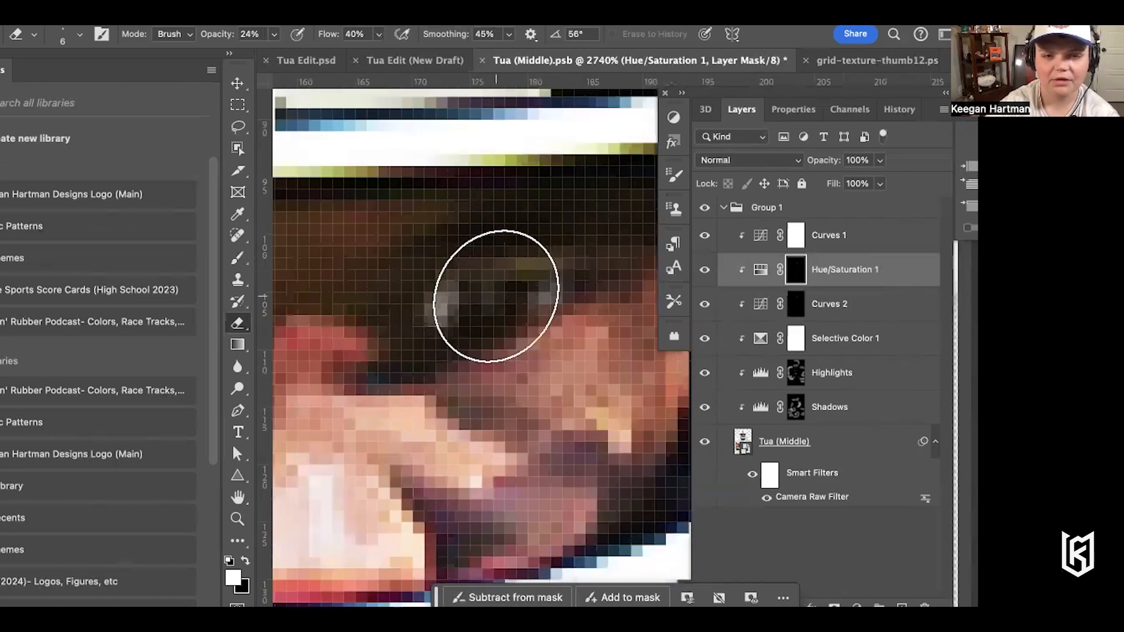
pyautogui.scroll(-5, 499, 394)
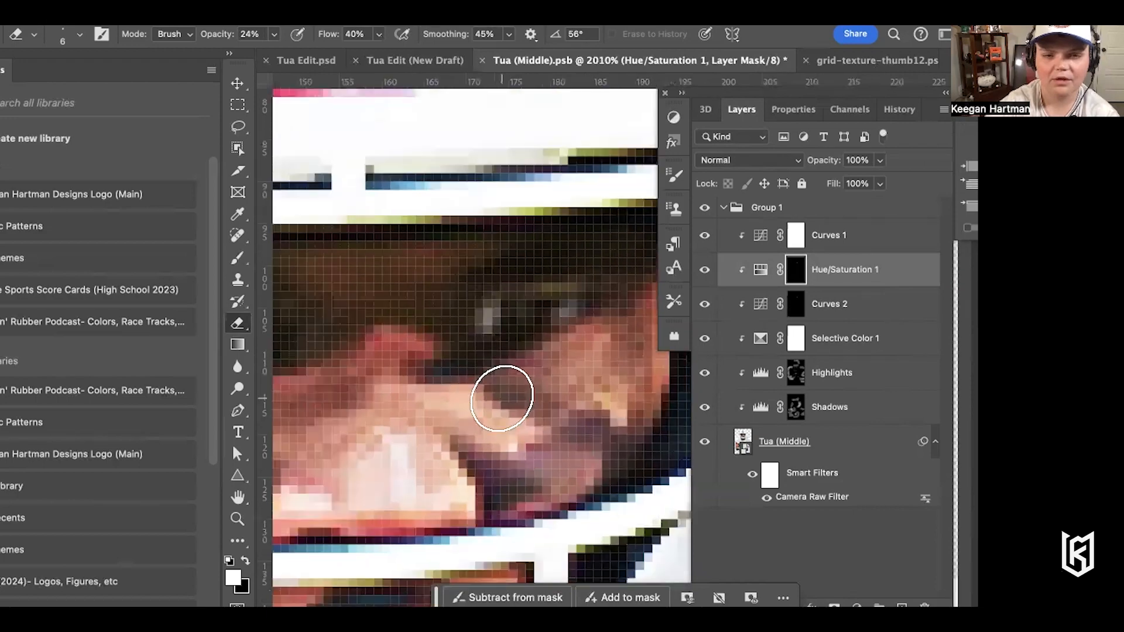
# Reduce the eraser size to 3 and soften the remaining highlights in the first eye on the Hue/Saturation 1 mask
pyautogui.scroll(-3, 501, 397)
pyautogui.scroll(5, 432, 370)
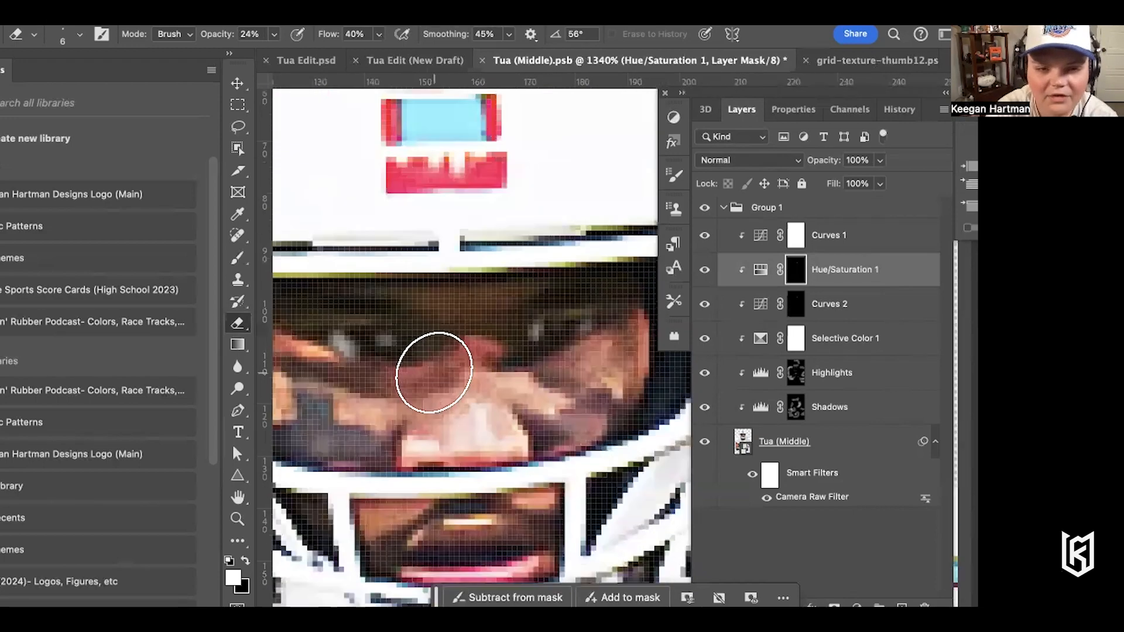
pyautogui.scroll(5, 434, 372)
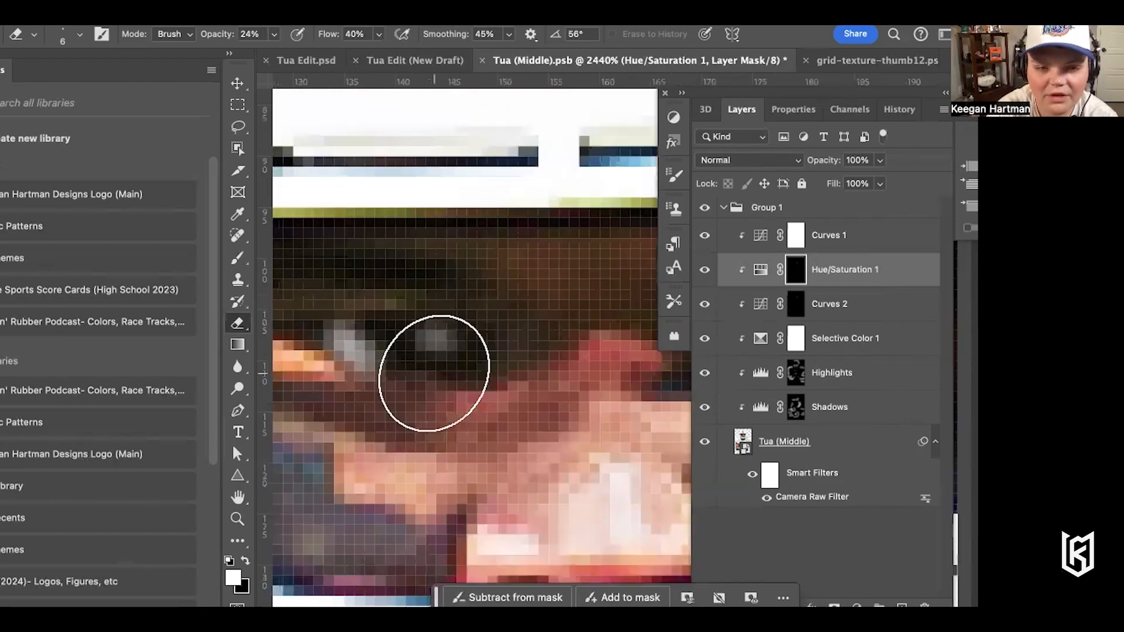
pyautogui.press('[')
pyautogui.press('[')
pyautogui.press('[')
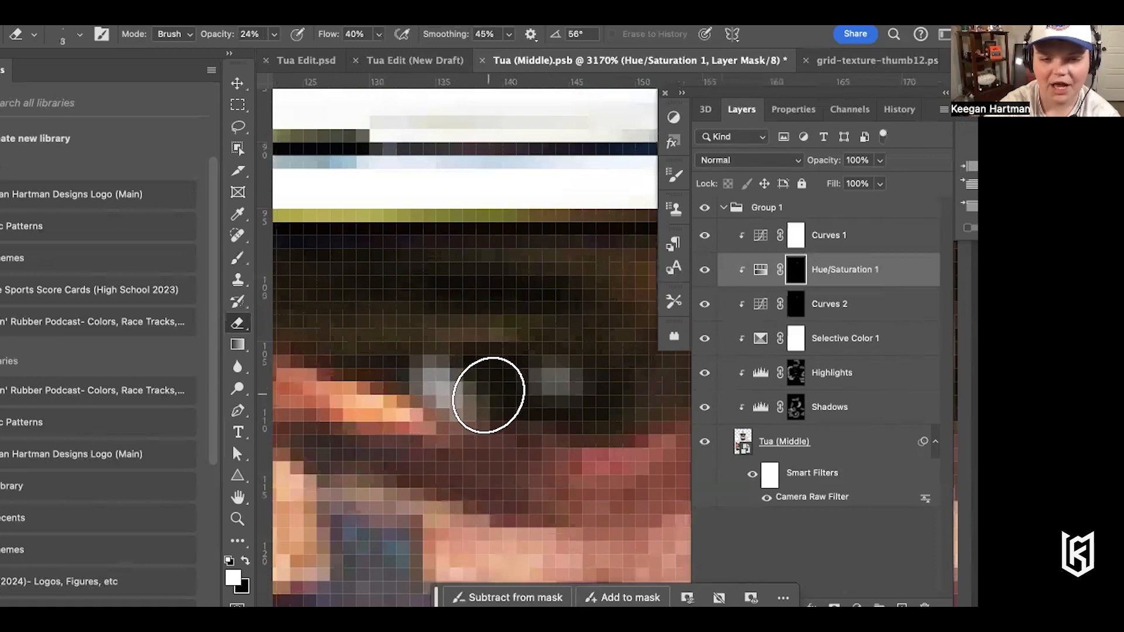
pyautogui.scroll(-4, 483, 391)
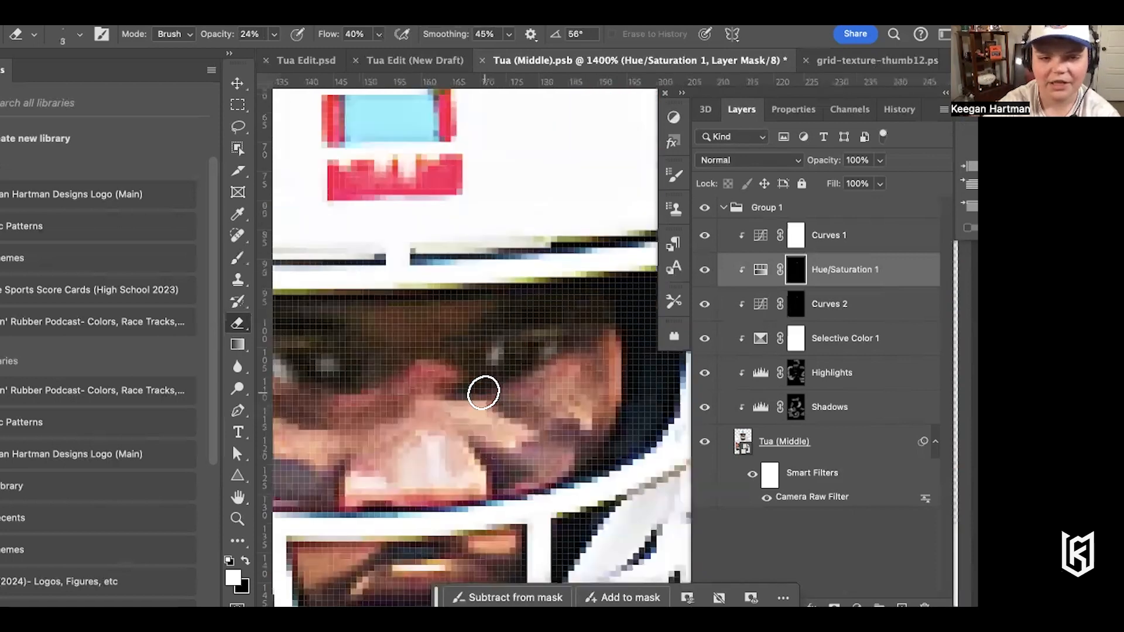
pyautogui.scroll(-5, 484, 392)
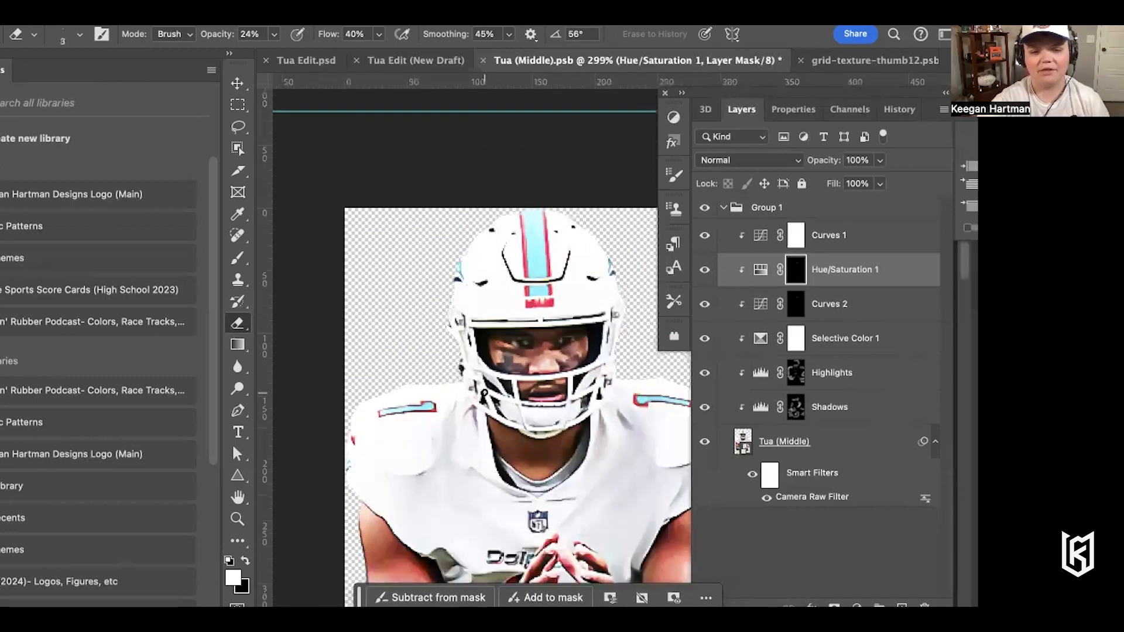
pyautogui.scroll(-2, 484, 392)
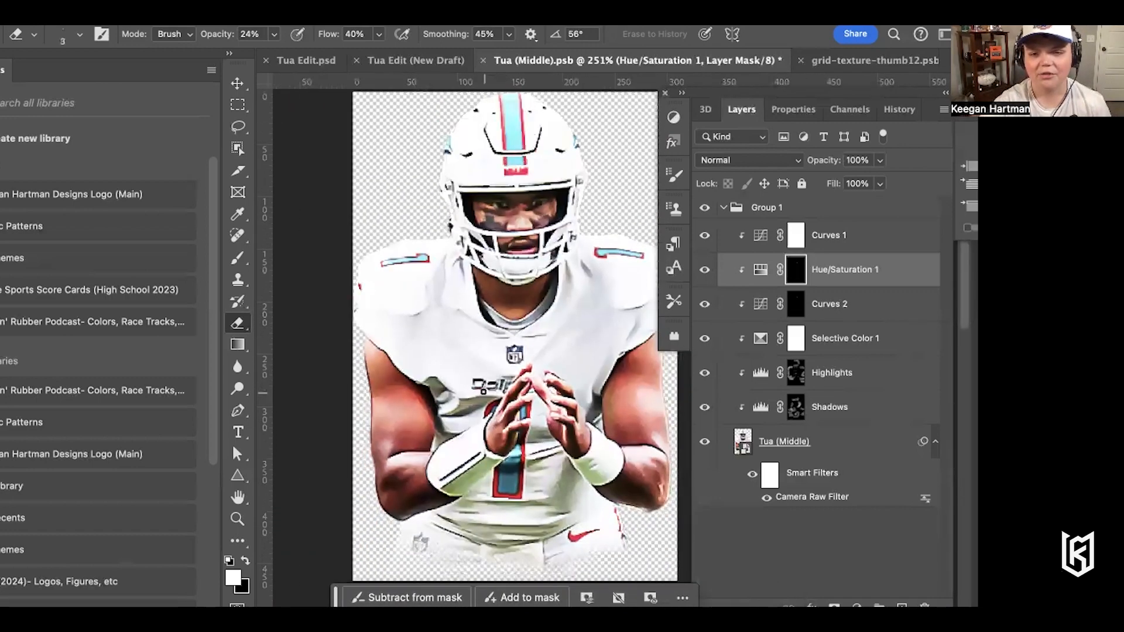
# Select and collapse Group 1, and copy the group
pyautogui.click(736, 207)
pyautogui.click(723, 207)
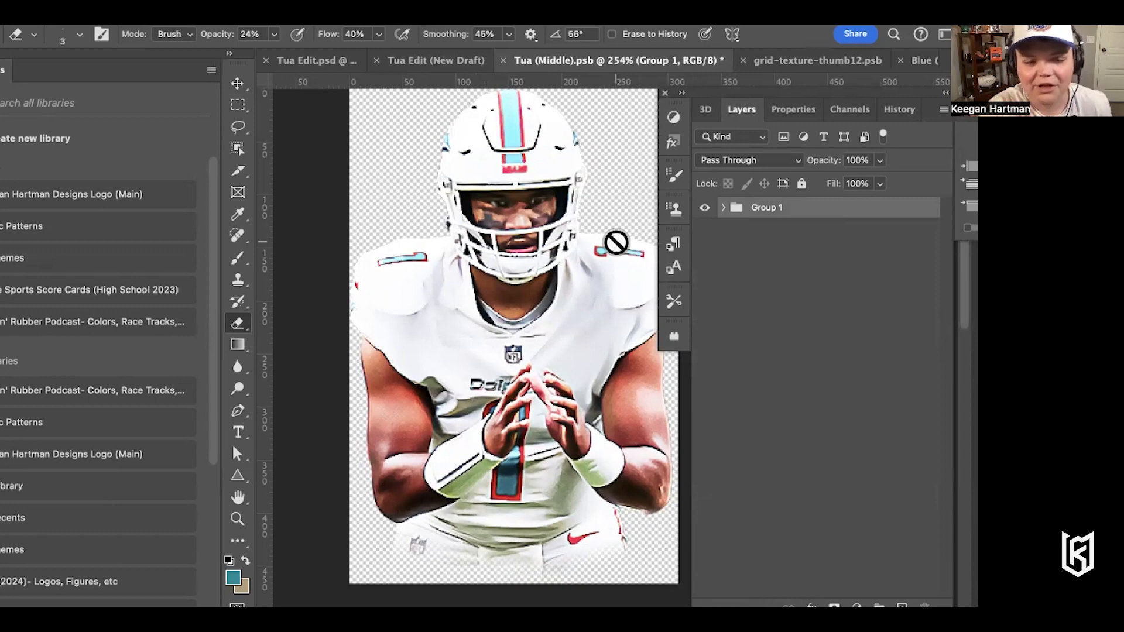
pyautogui.click(63, 1)
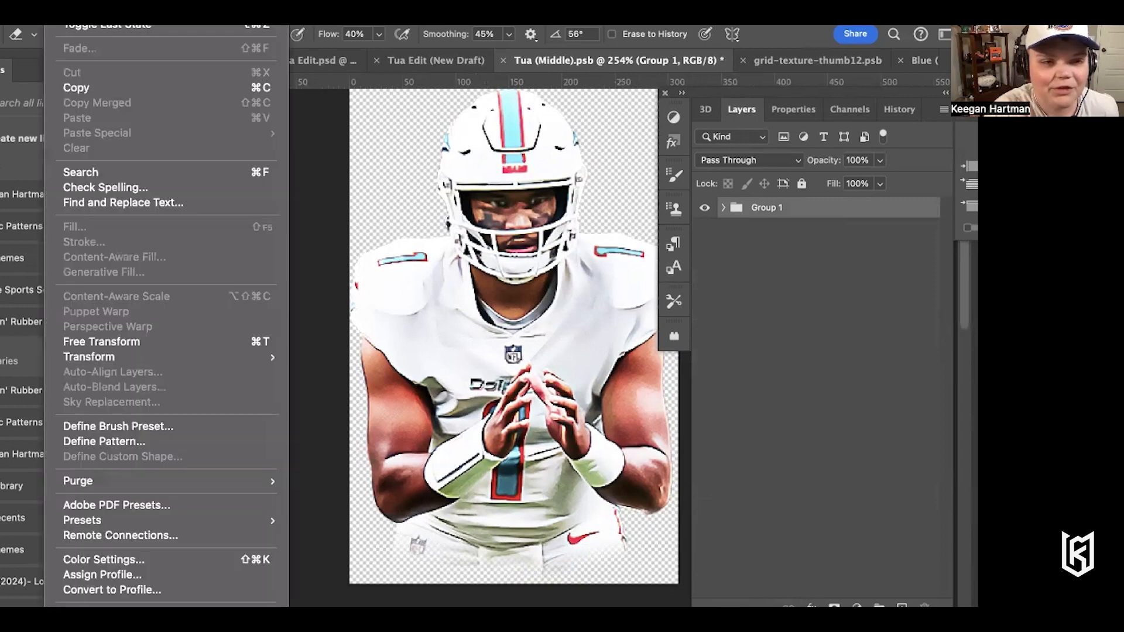
pyautogui.click(101, 88)
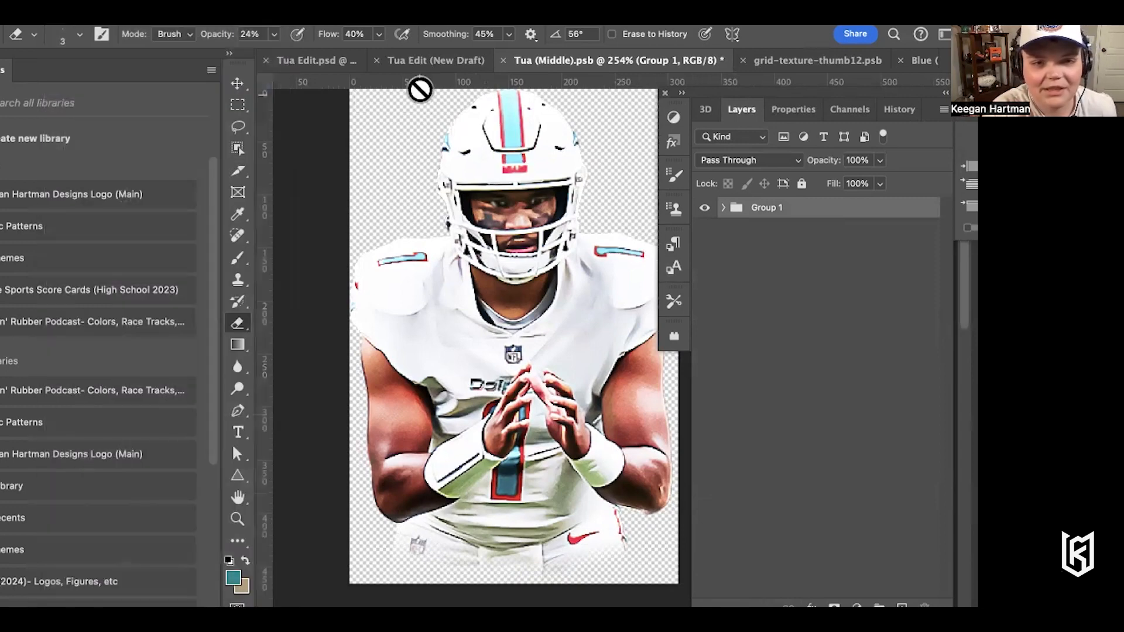
# Save the edited Tua (Middle).psb document
pyautogui.click(413, 61)
pyautogui.click(760, 59)
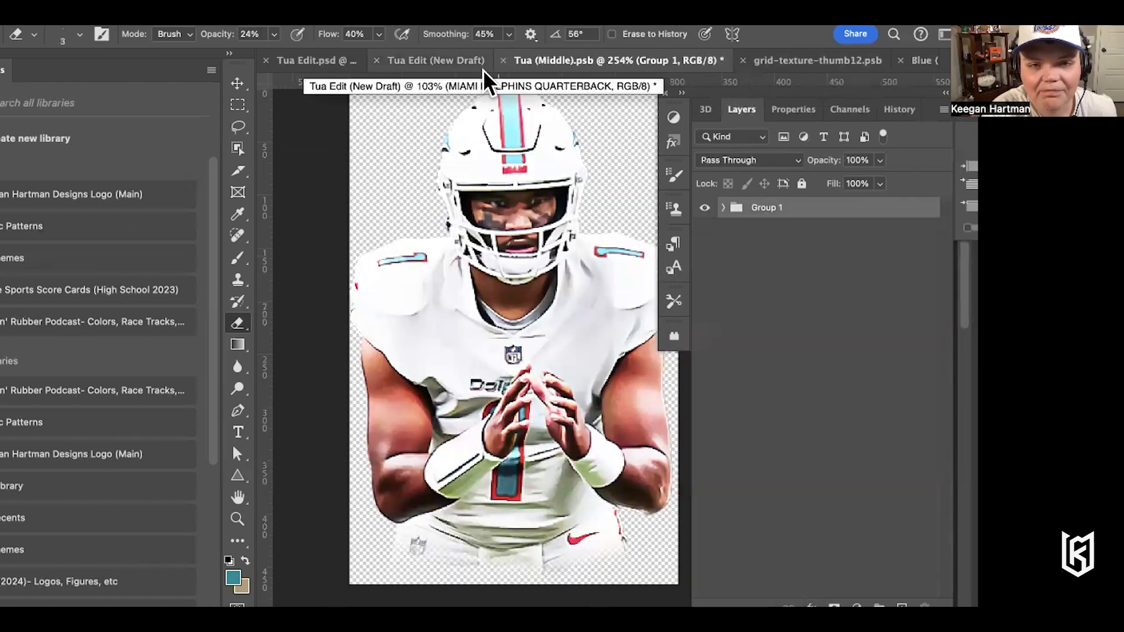
pyautogui.click(441, 64)
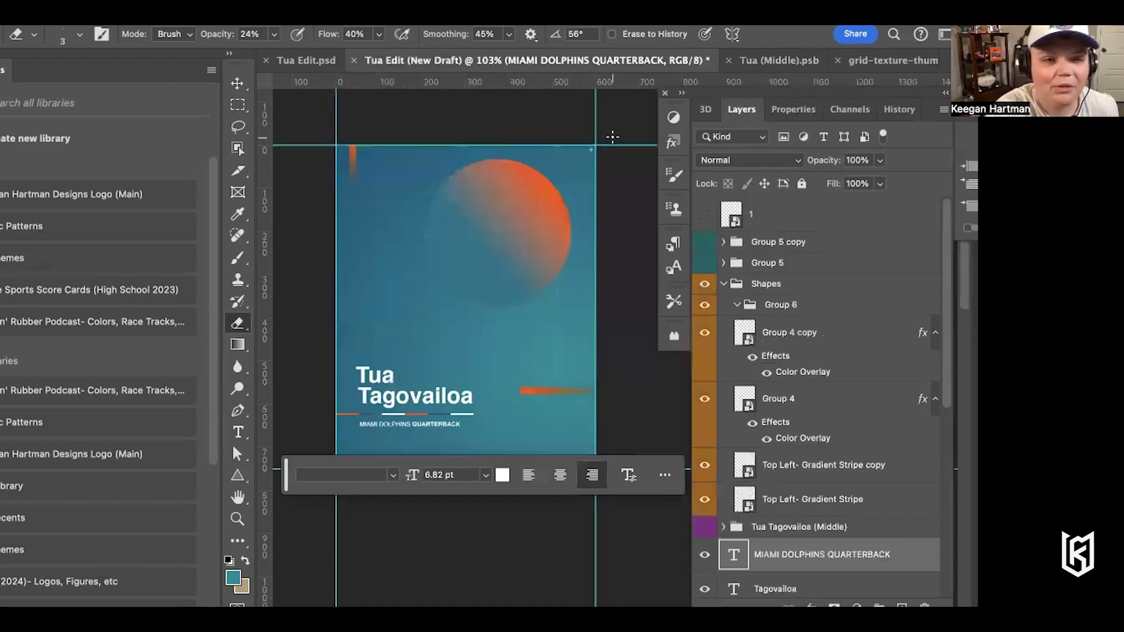
pyautogui.click(754, 63)
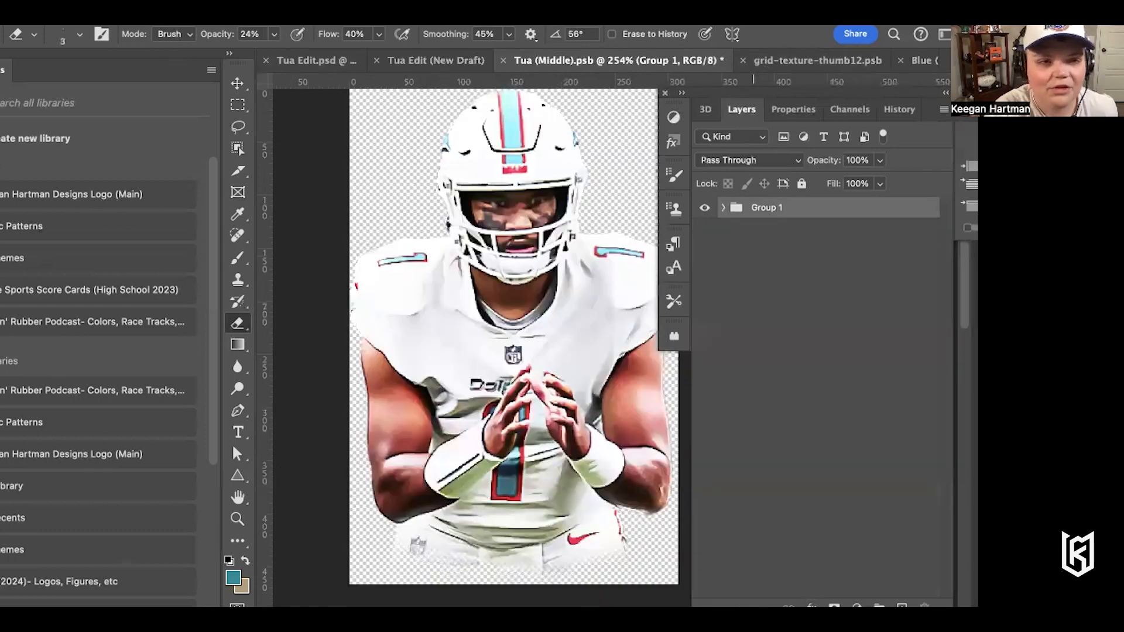
pyautogui.click(58, 137)
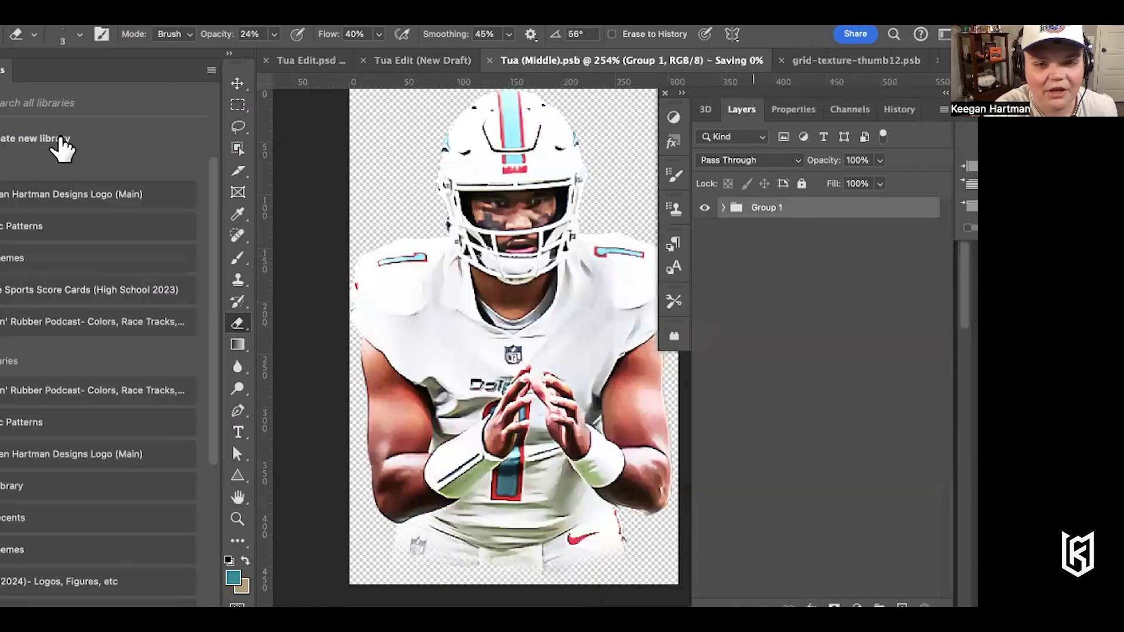
# Paste the copied group into Tua Edit (New Draft), above the MIAMI DOLPHINS QUARTERBACK text layer
pyautogui.click(416, 61)
pyautogui.scroll(-3, 775, 482)
pyautogui.scroll(3, 776, 481)
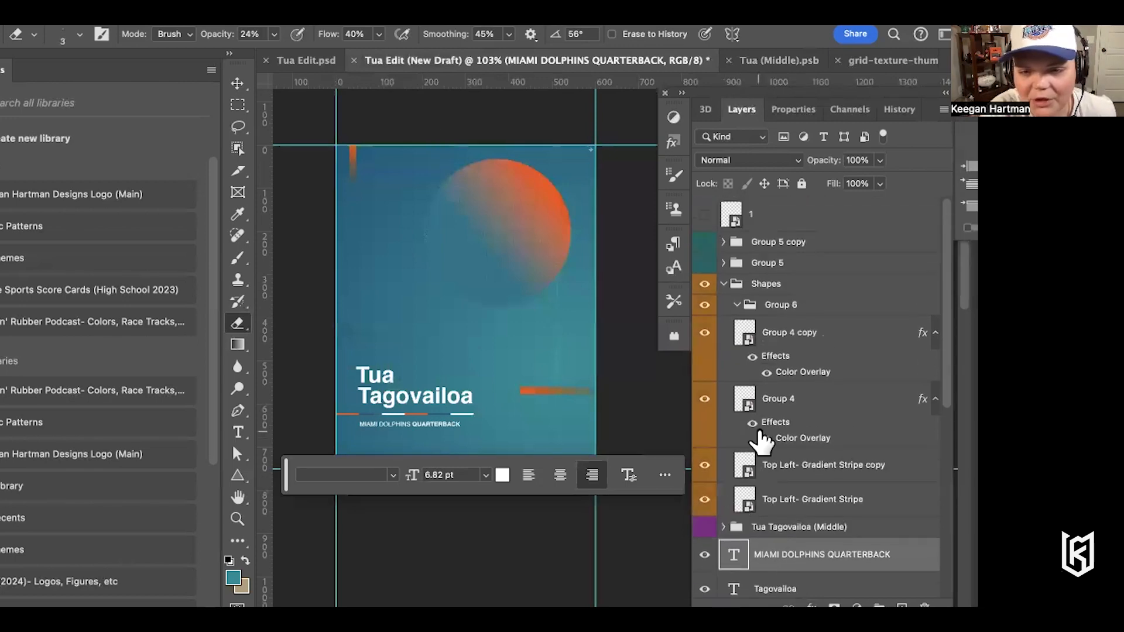
pyautogui.scroll(-10, 787, 457)
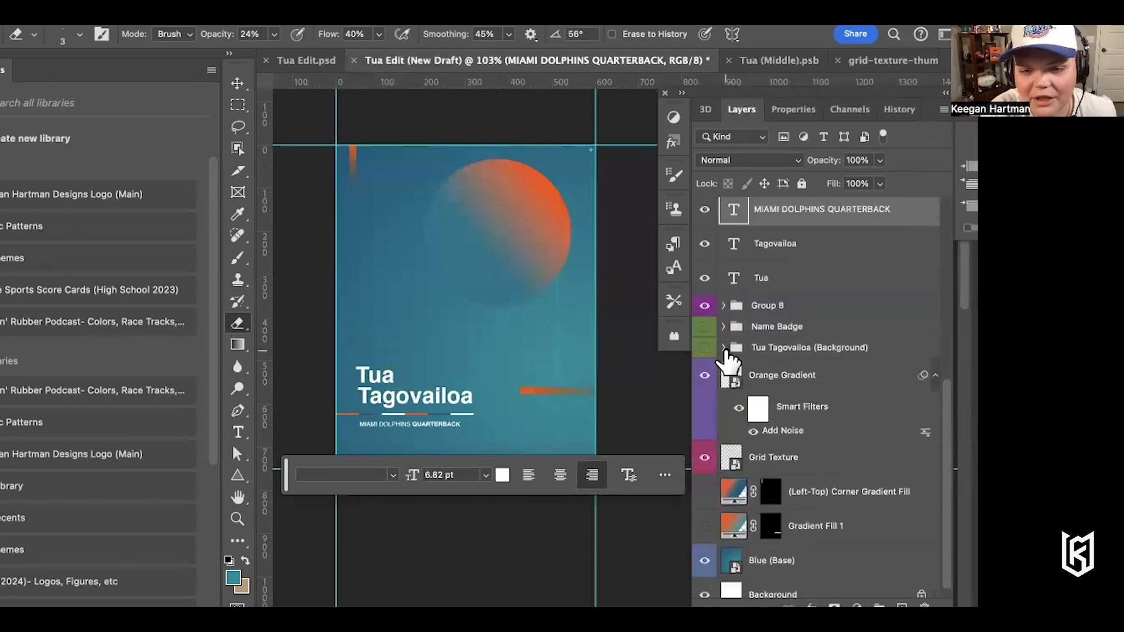
pyautogui.scroll(2, 728, 362)
pyautogui.scroll(-2, 728, 358)
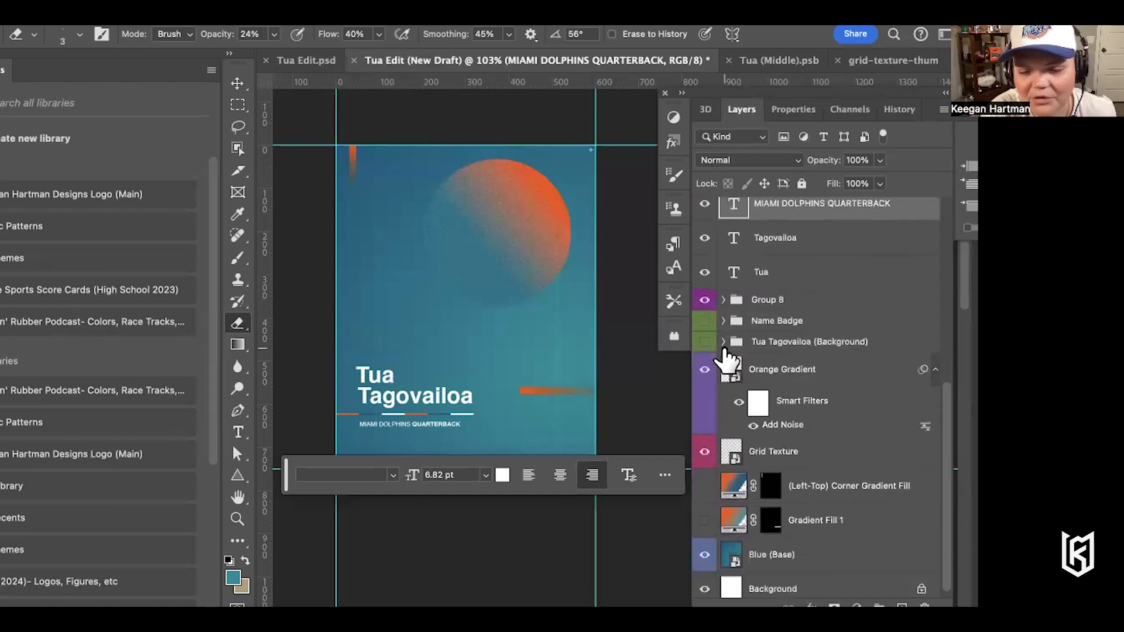
pyautogui.scroll(6, 728, 358)
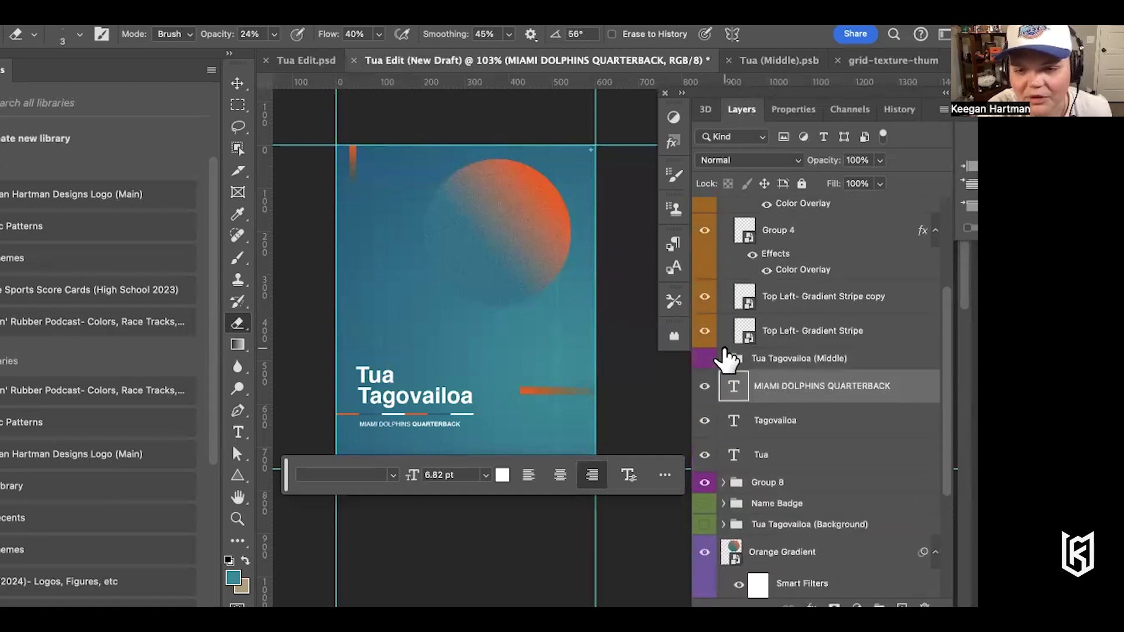
pyautogui.scroll(4, 803, 369)
pyautogui.scroll(1, 803, 369)
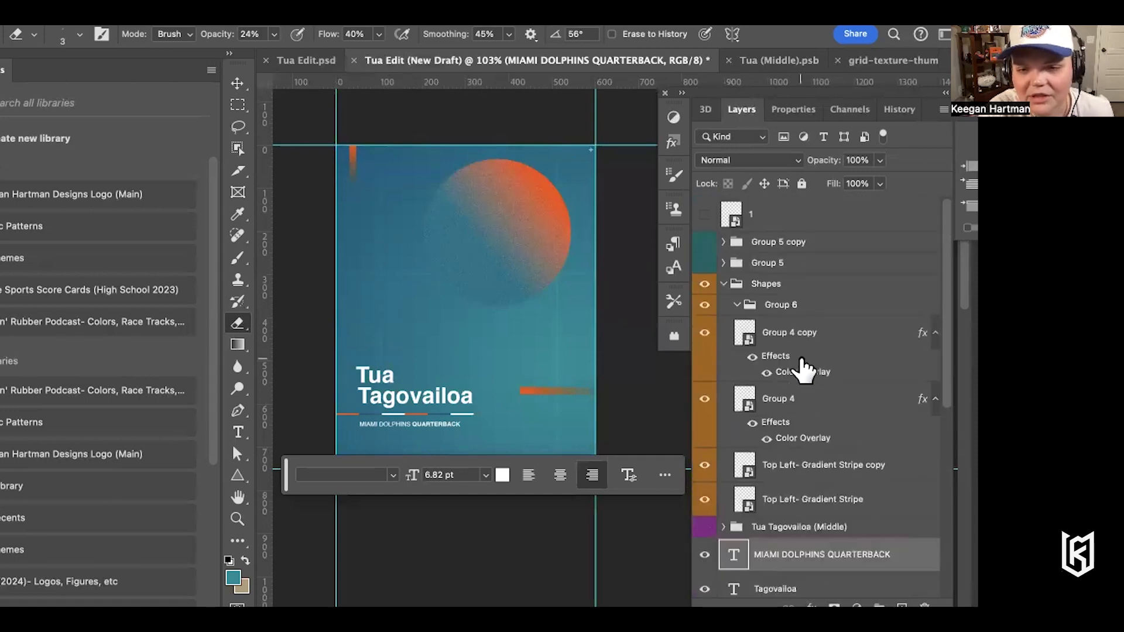
pyautogui.scroll(-9, 803, 369)
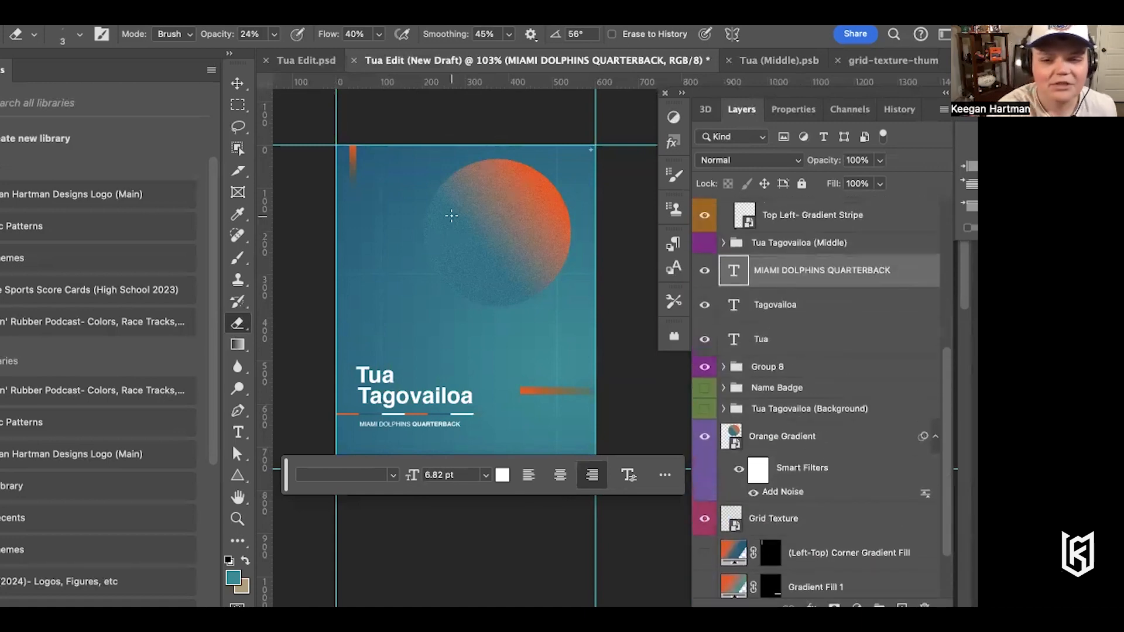
pyautogui.click(61, 26)
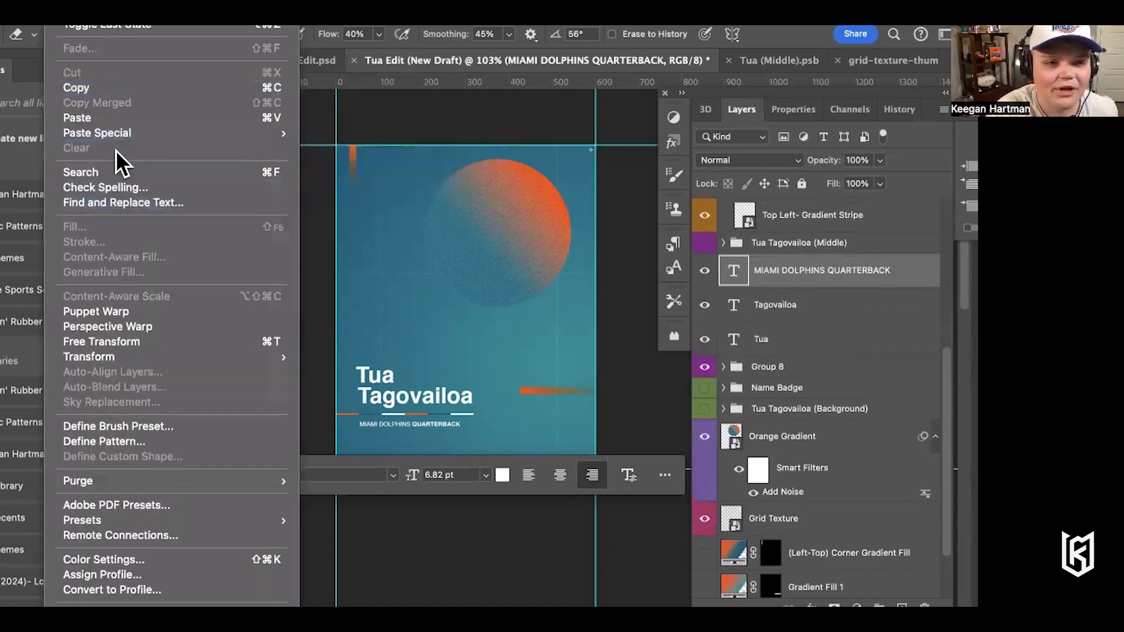
pyautogui.click(109, 117)
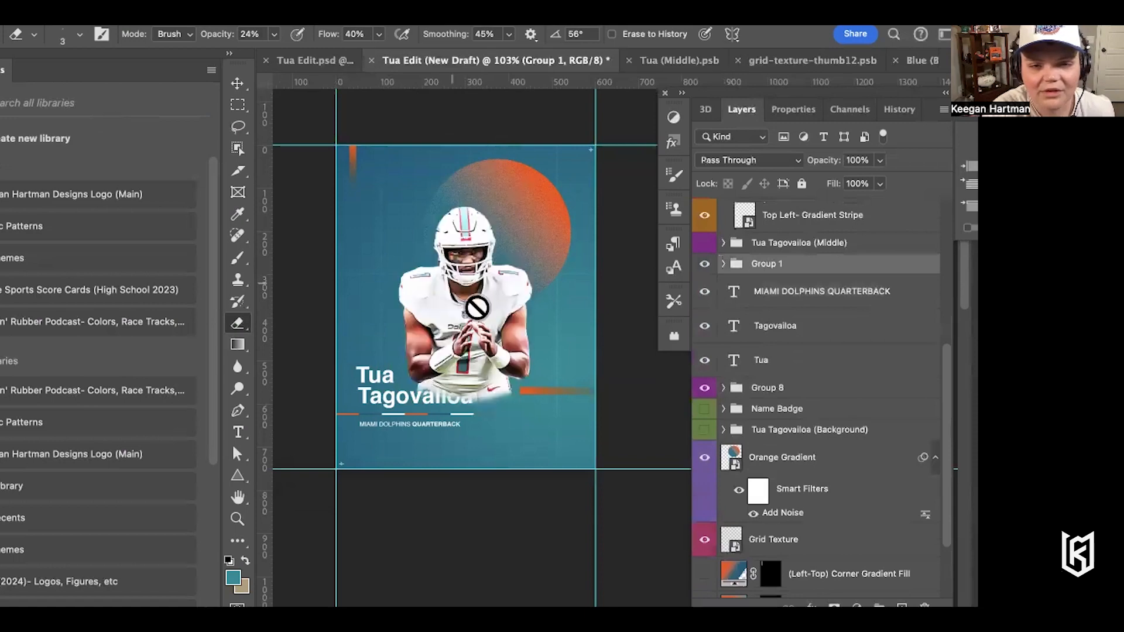
# Free-transform Group 1, scaling the player to 112.45% and placing him over the orange circle at X 389.50 px, Y 298.00 px
pyautogui.scroll(2, 472, 303)
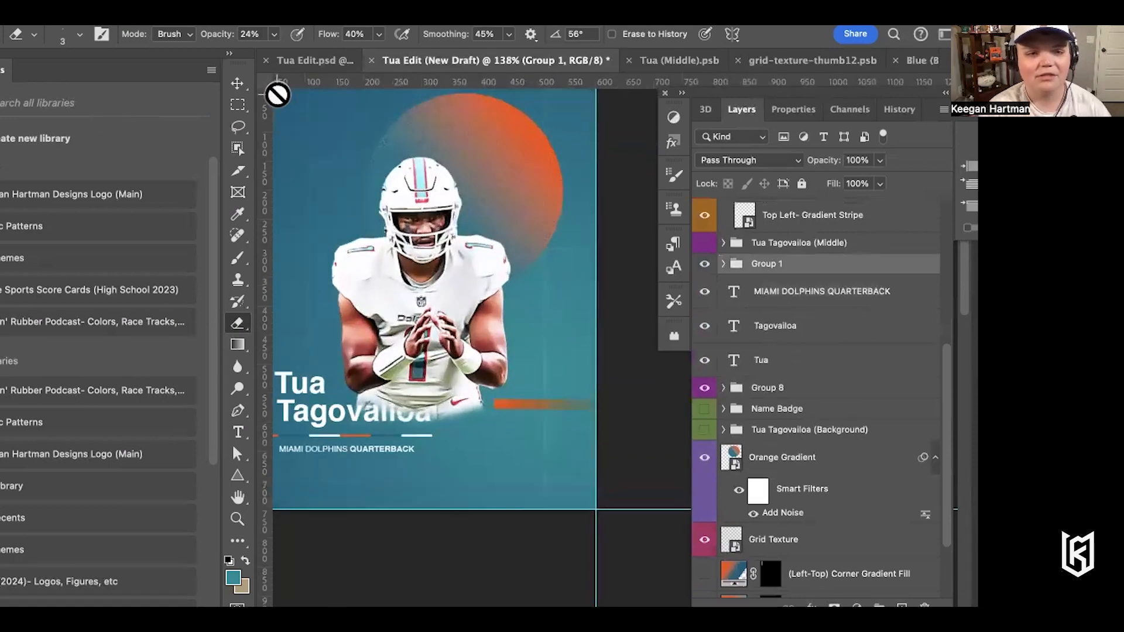
pyautogui.click(240, 83)
pyautogui.click(480, 25)
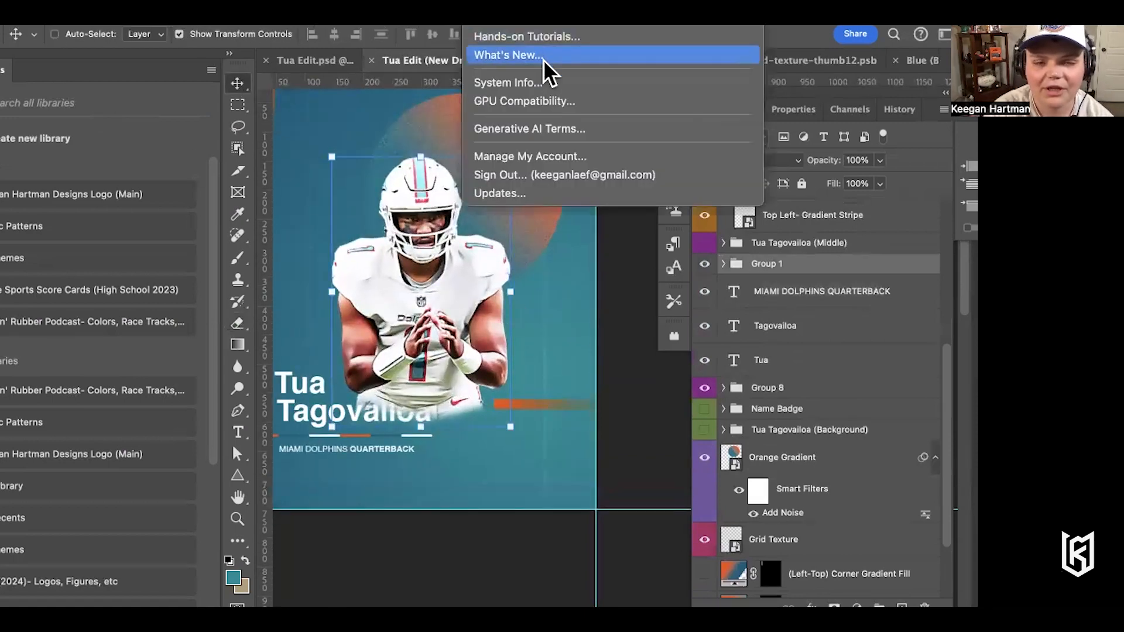
pyautogui.write('free')
pyautogui.click(552, 41)
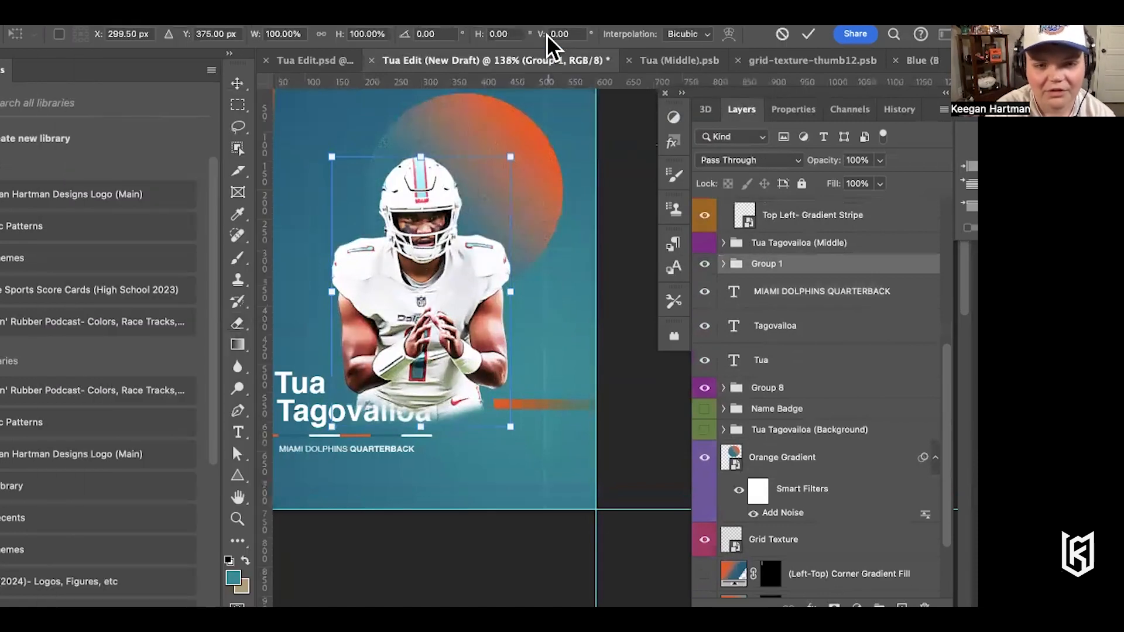
pyautogui.moveTo(430, 271); pyautogui.dragTo(475, 229)
pyautogui.moveTo(473, 381); pyautogui.dragTo(474, 396)
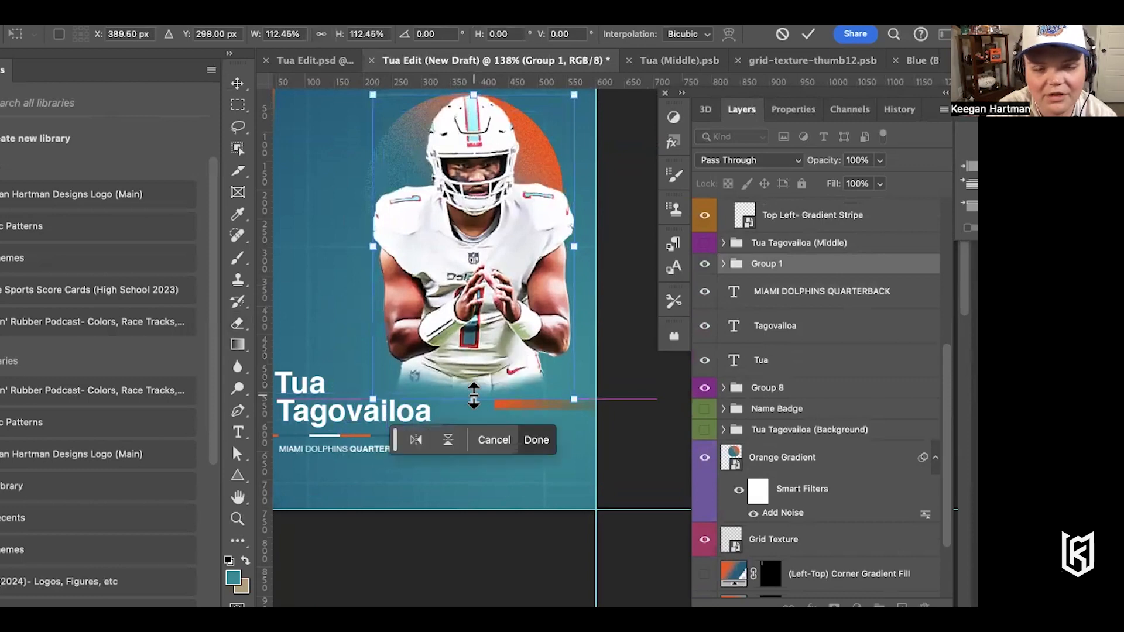
pyautogui.scroll(-4, 473, 395)
pyautogui.hscroll(-2, 474, 396)
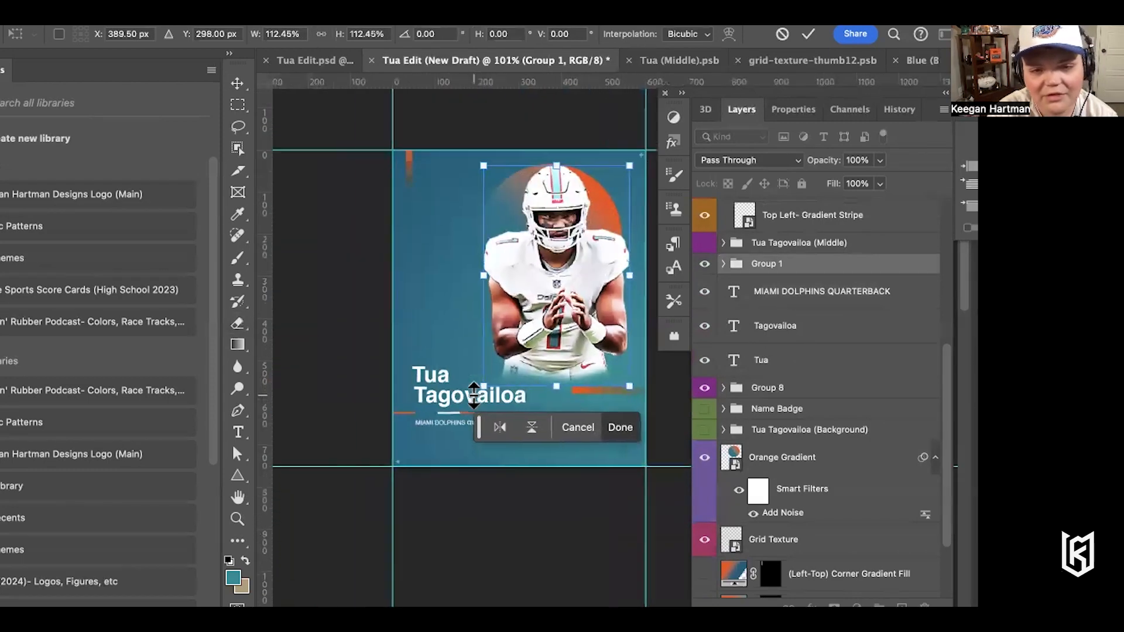
pyautogui.scroll(4, 473, 396)
pyautogui.scroll(2, 473, 393)
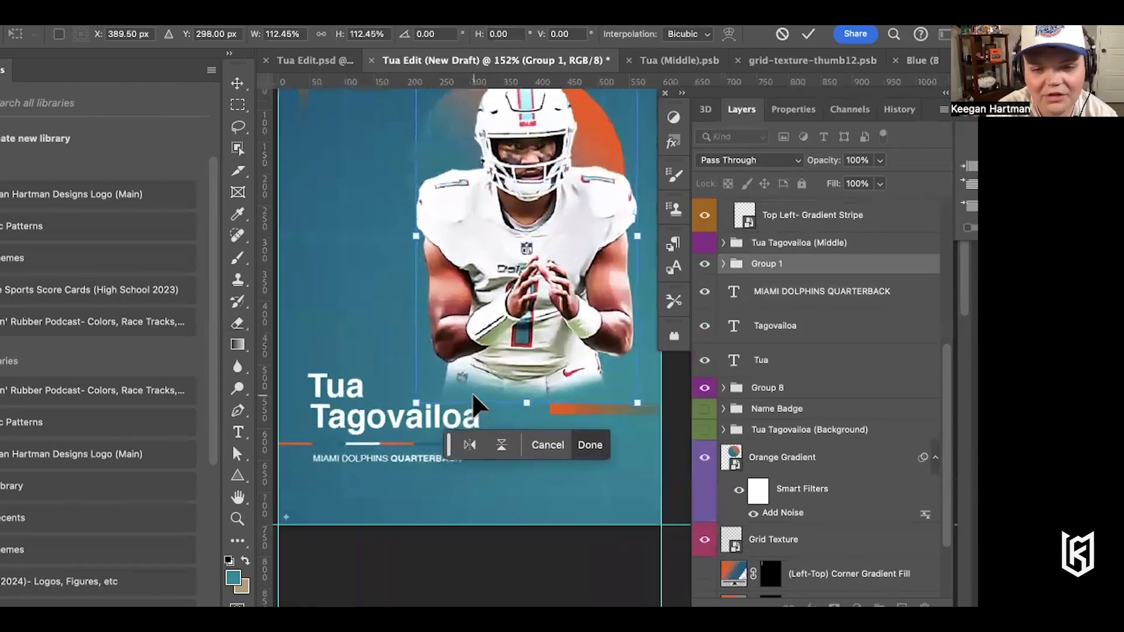
pyautogui.press('Return')
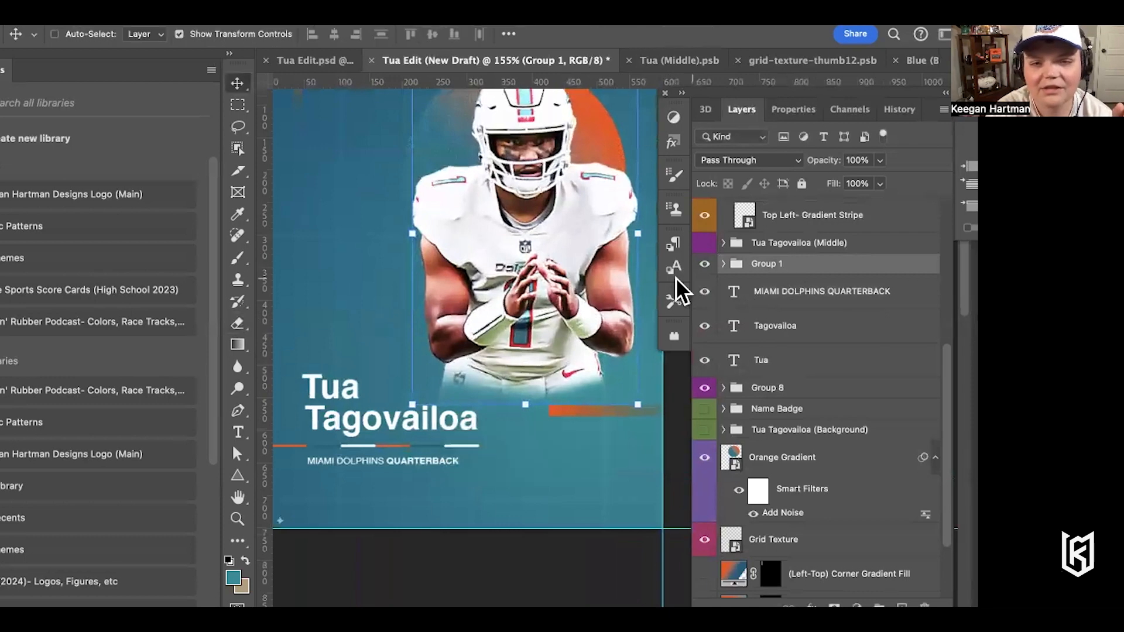
# Show the Tua Tagovailoa (Background) and (Foreground) groups, move the Foreground group above the Shapes group, and collapse Shapes
pyautogui.scroll(-2, 526, 310)
pyautogui.scroll(3, 528, 315)
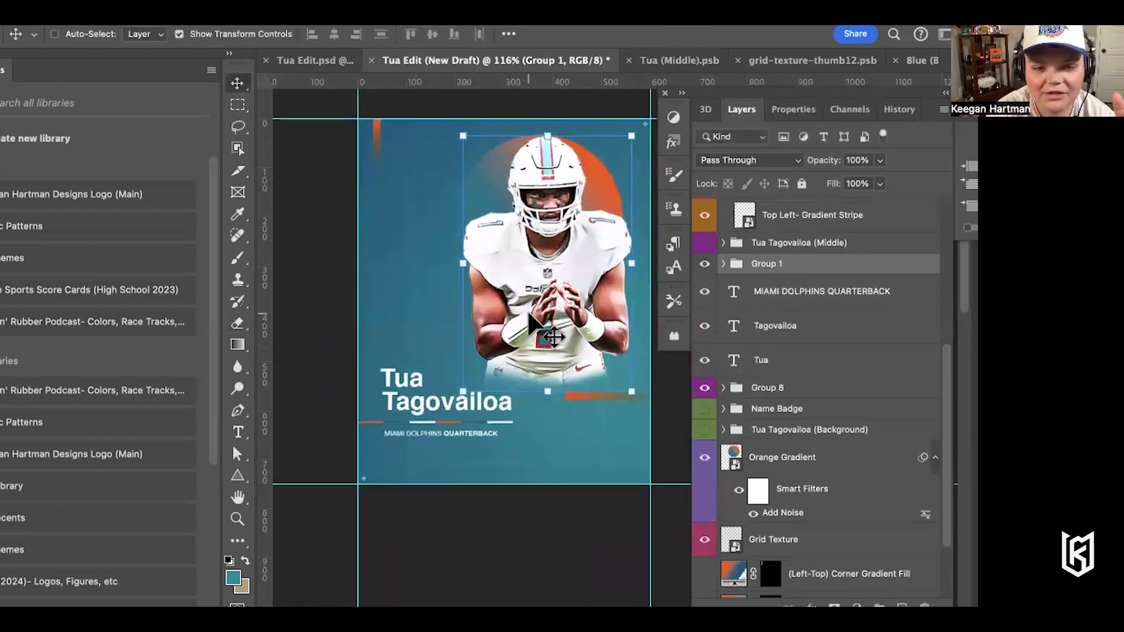
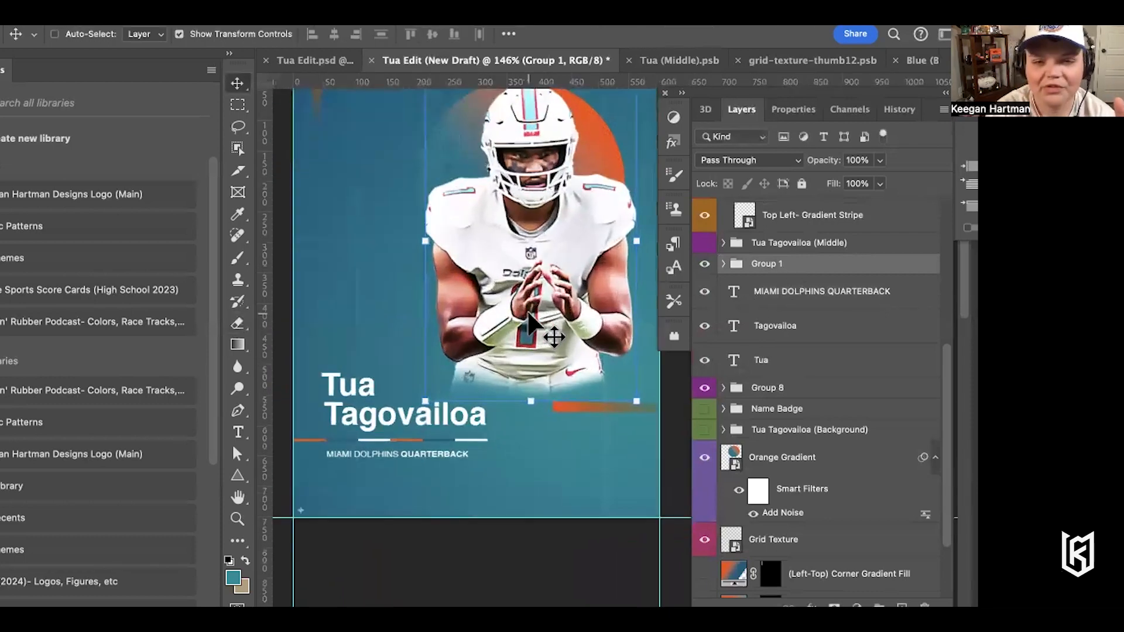
pyautogui.scroll(3, 529, 314)
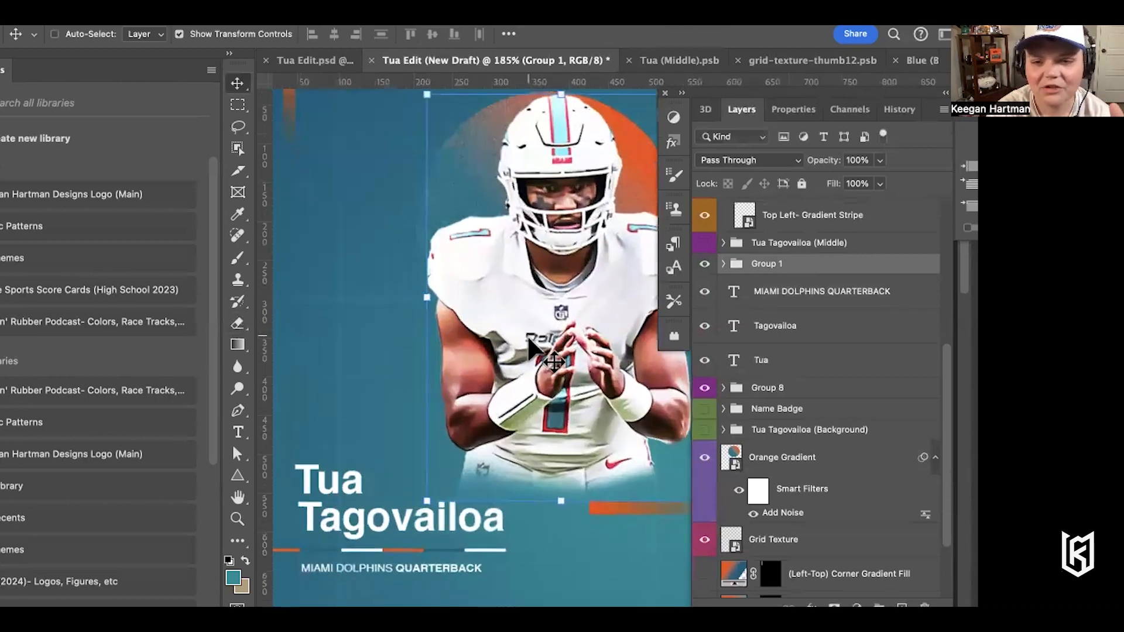
pyautogui.click(706, 431)
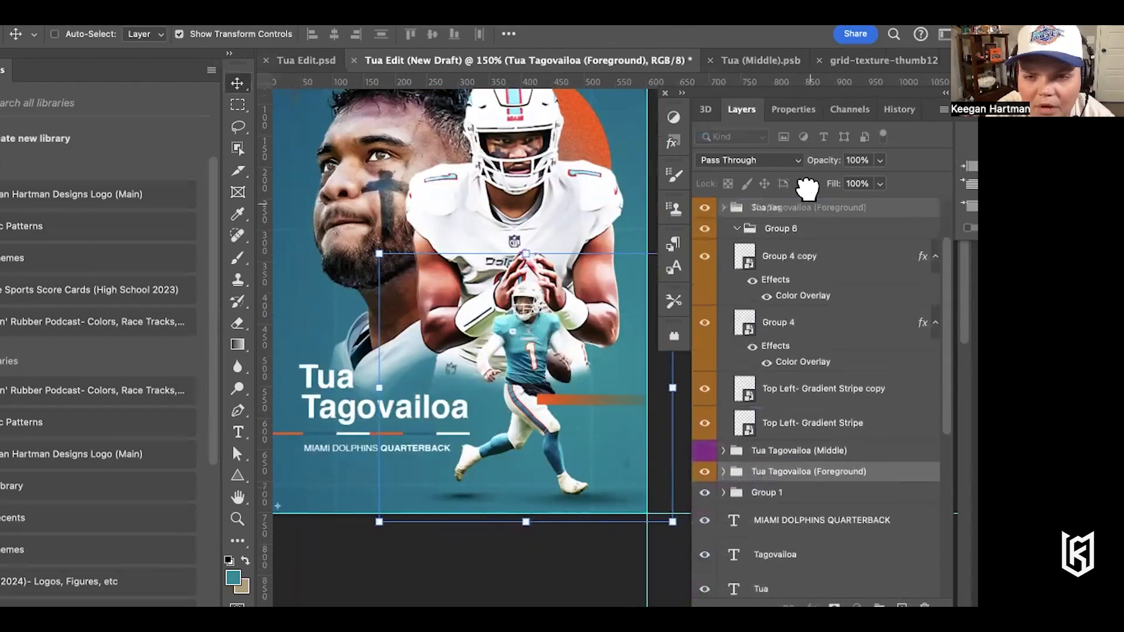
pyautogui.moveTo(805, 188); pyautogui.dragTo(801, 270)
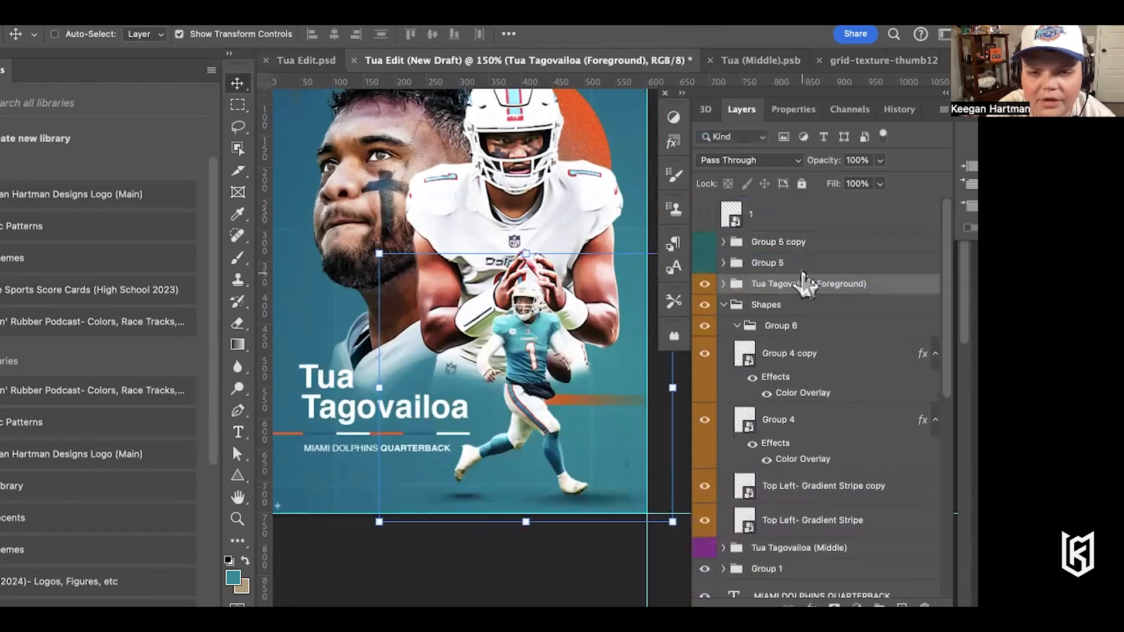
pyautogui.scroll(2, 482, 316)
pyautogui.scroll(-3, 482, 316)
pyautogui.scroll(2, 458, 367)
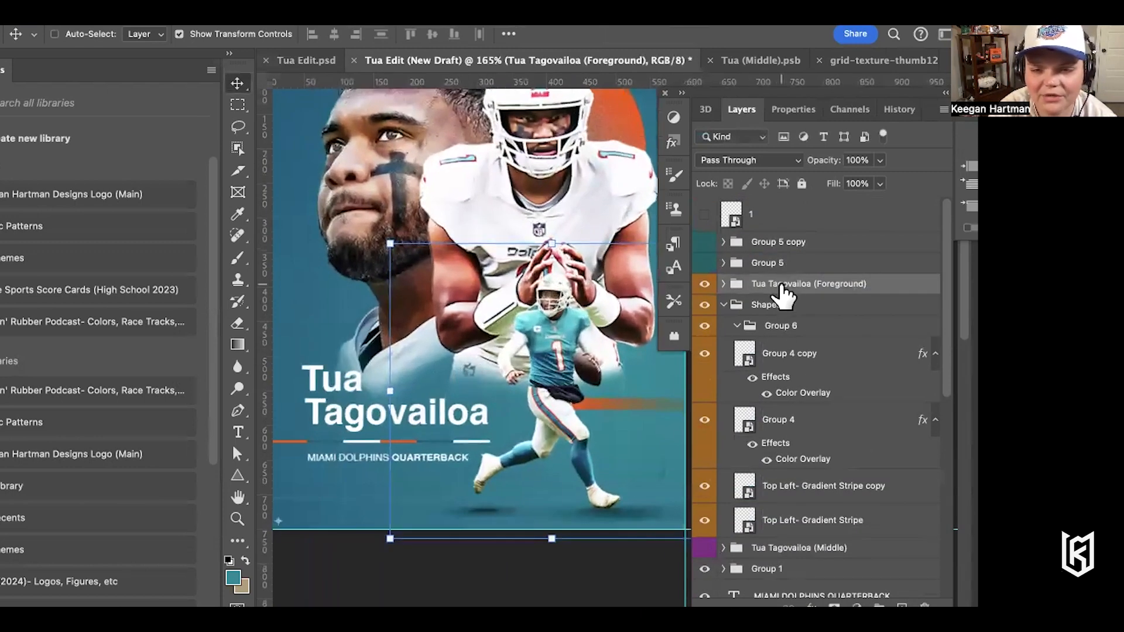
pyautogui.click(724, 305)
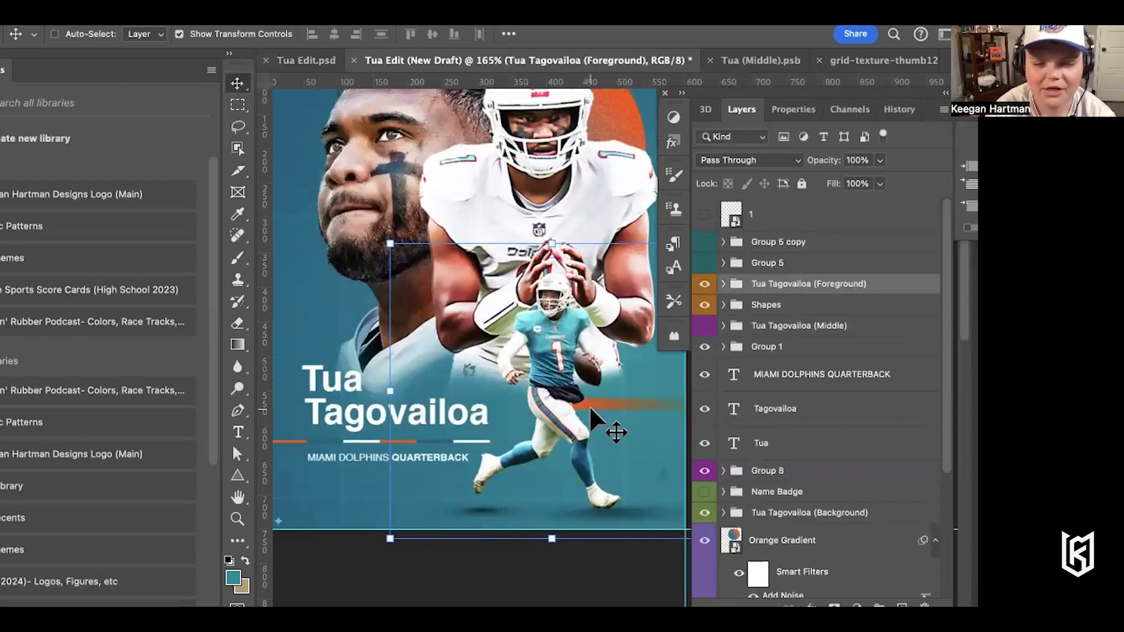
# Show the outlined number 1 layer at the top of the layer stack and select it
pyautogui.scroll(-3, 833, 425)
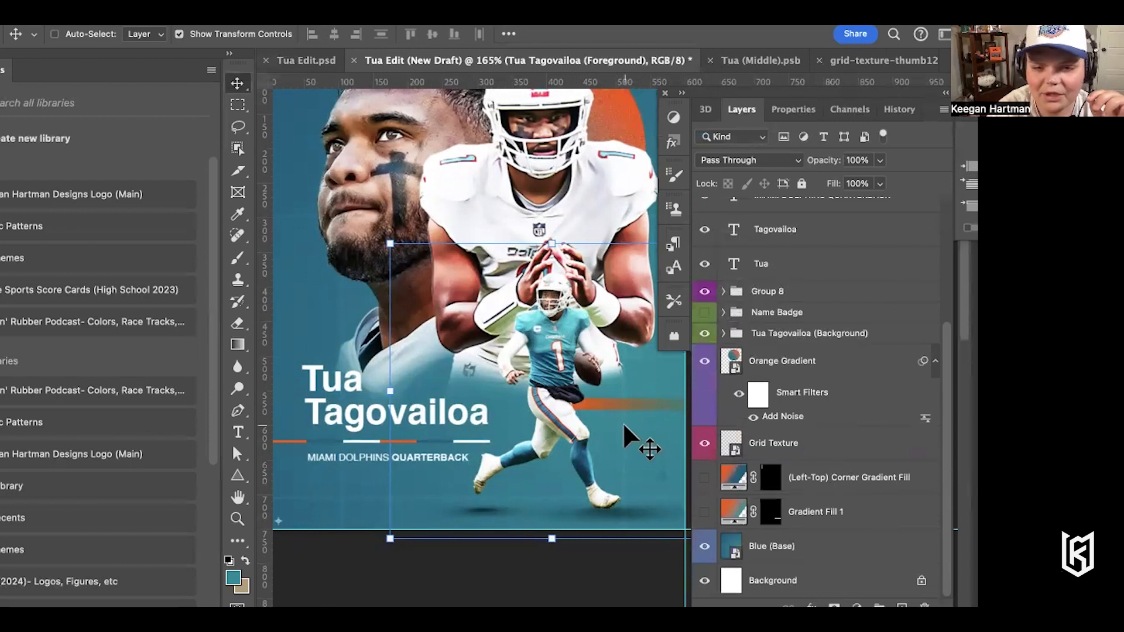
pyautogui.scroll(3, 740, 427)
pyautogui.click(704, 215)
pyautogui.scroll(2, 550, 326)
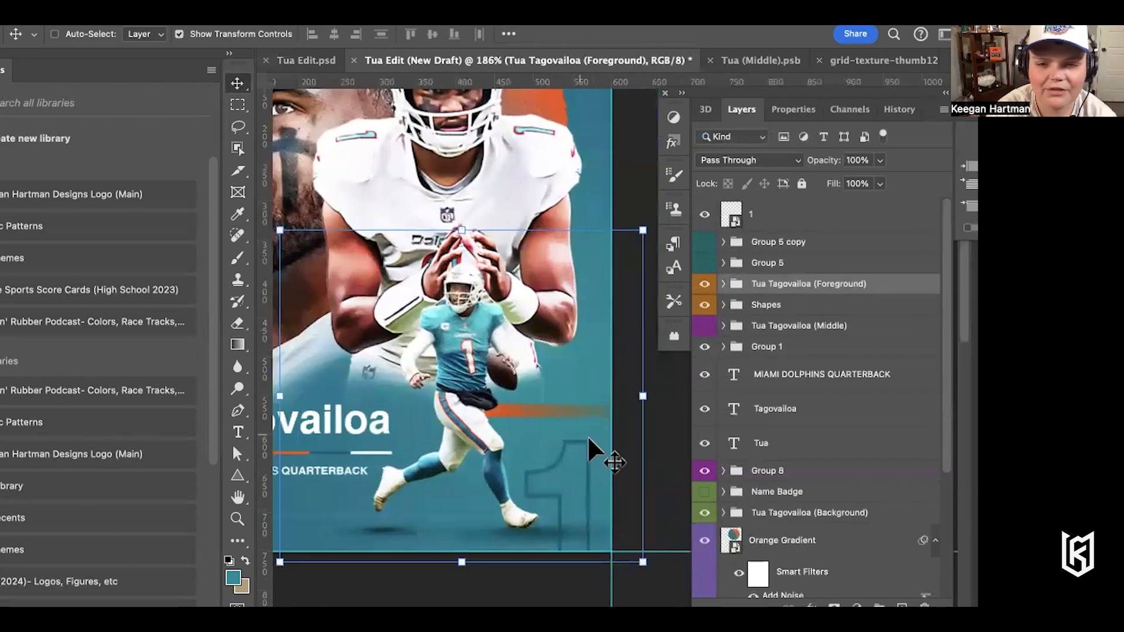
pyautogui.click(764, 226)
pyautogui.hscroll(-5, 485, 322)
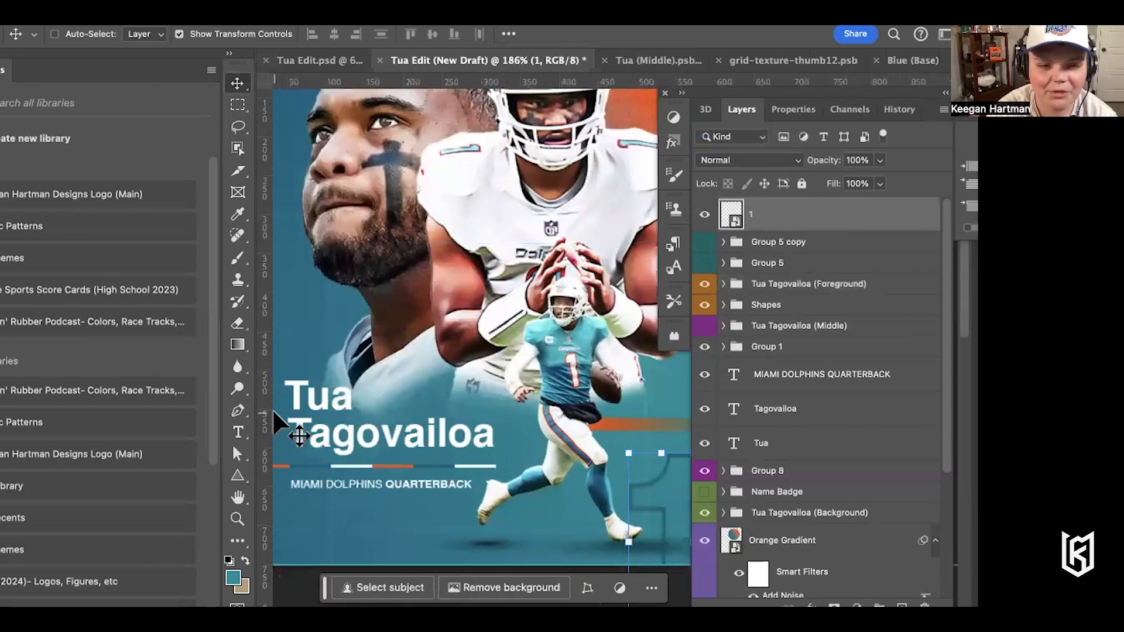
# Add the white Helvetica Bold text "1" below the MIAMI DOLPHINS QUARTERBACK line
pyautogui.click(238, 432)
pyautogui.click(389, 536)
pyautogui.press('BackSpace')
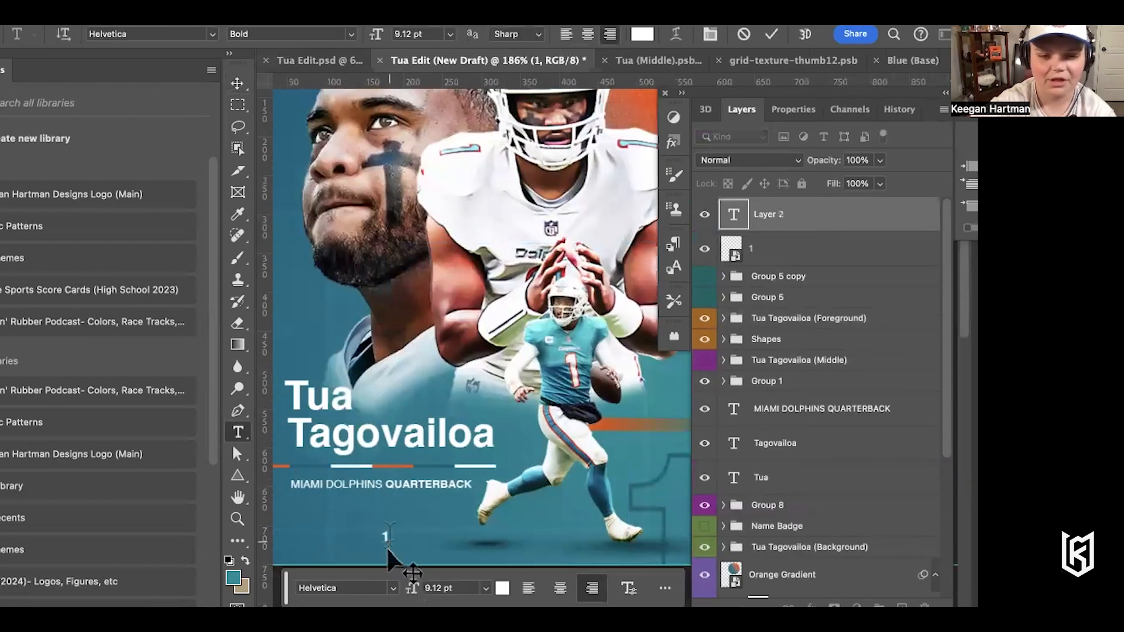
# Scale the new "1" text to 3178.70% and move it over the running player, at X 427.05 px, Y 702.90 px
pyautogui.click(237, 83)
pyautogui.moveTo(391, 532); pyautogui.dragTo(406, 446)
pyautogui.scroll(10, 405, 313)
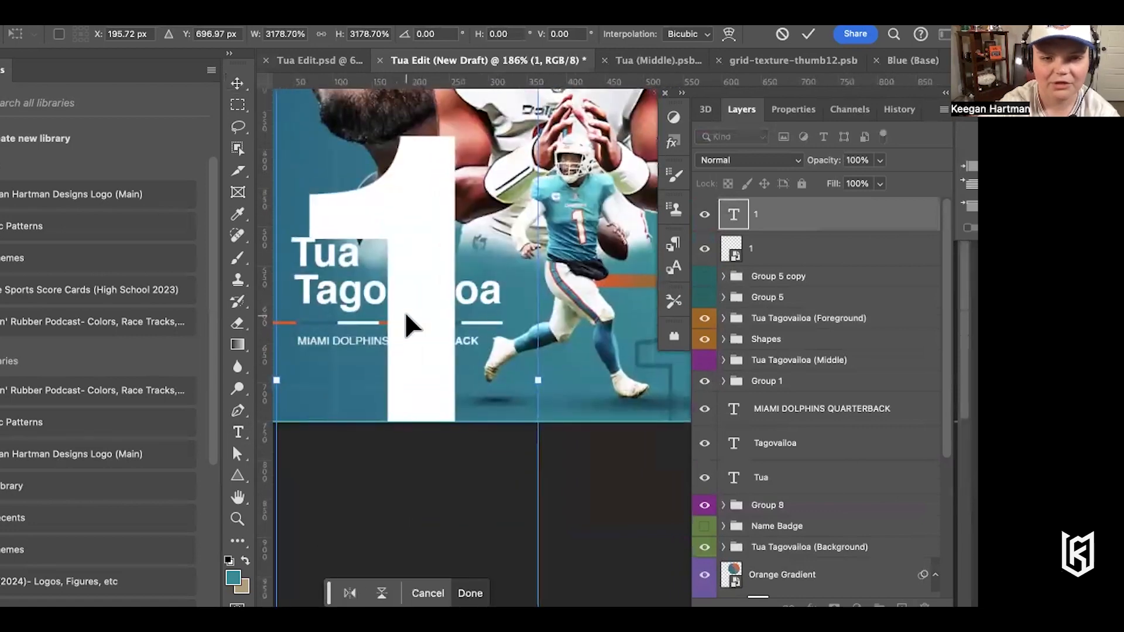
pyautogui.moveTo(370, 288); pyautogui.dragTo(550, 293)
pyautogui.hscroll(2, 550, 293)
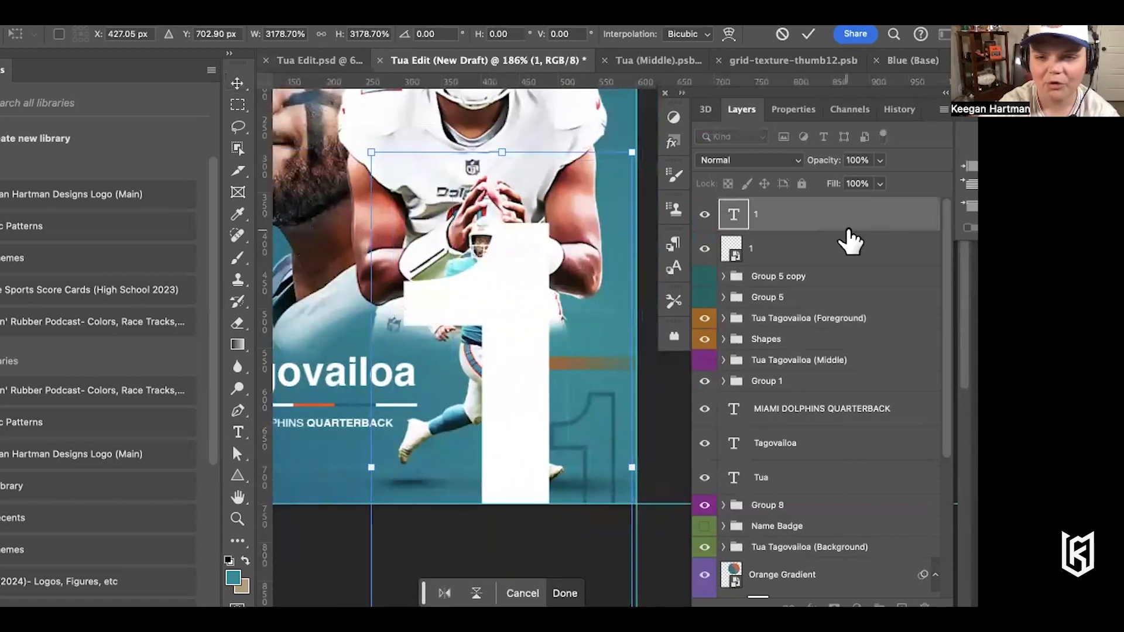
# Convert the large "1" text layer to a shape and activate the Rectangle tool for its fill and stroke options
pyautogui.rightClick(810, 218)
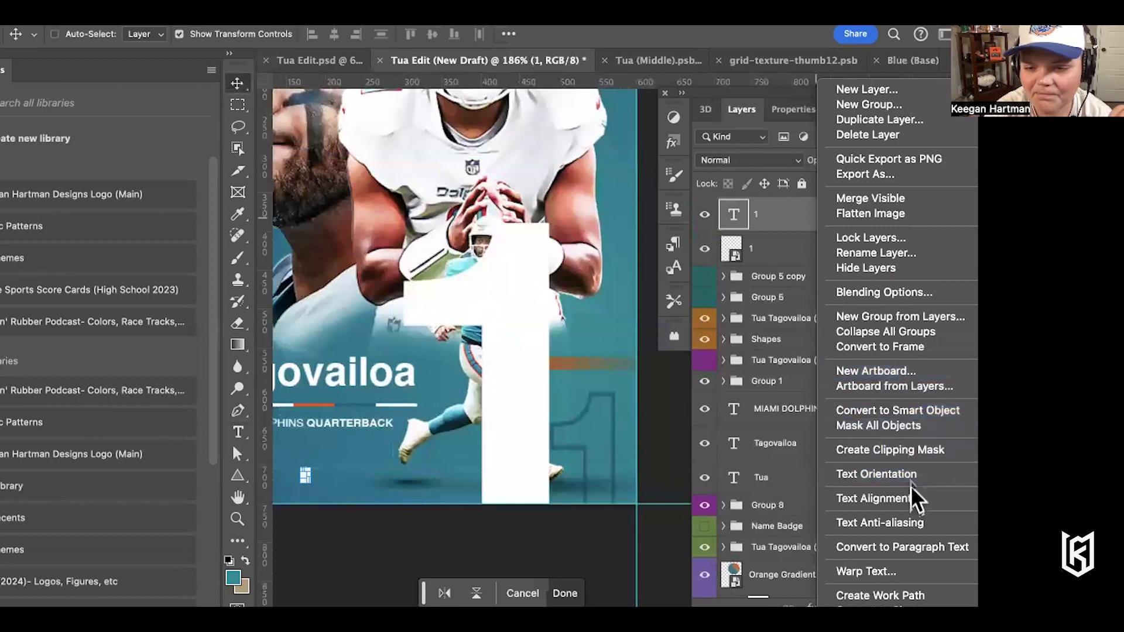
pyautogui.click(911, 603)
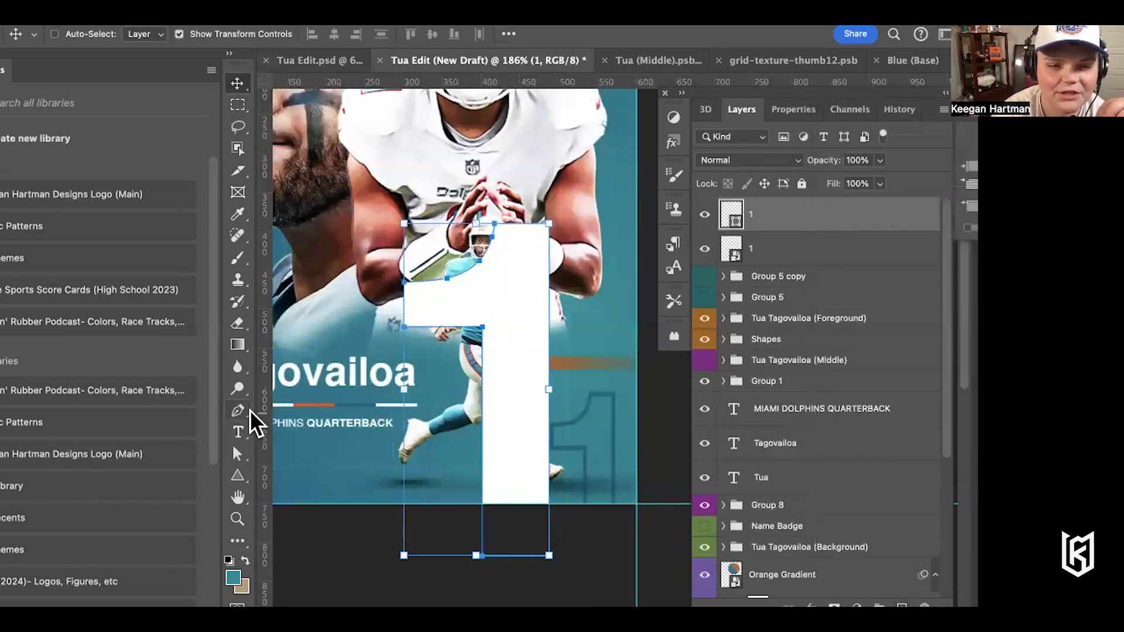
pyautogui.click(237, 476)
pyautogui.click(310, 473)
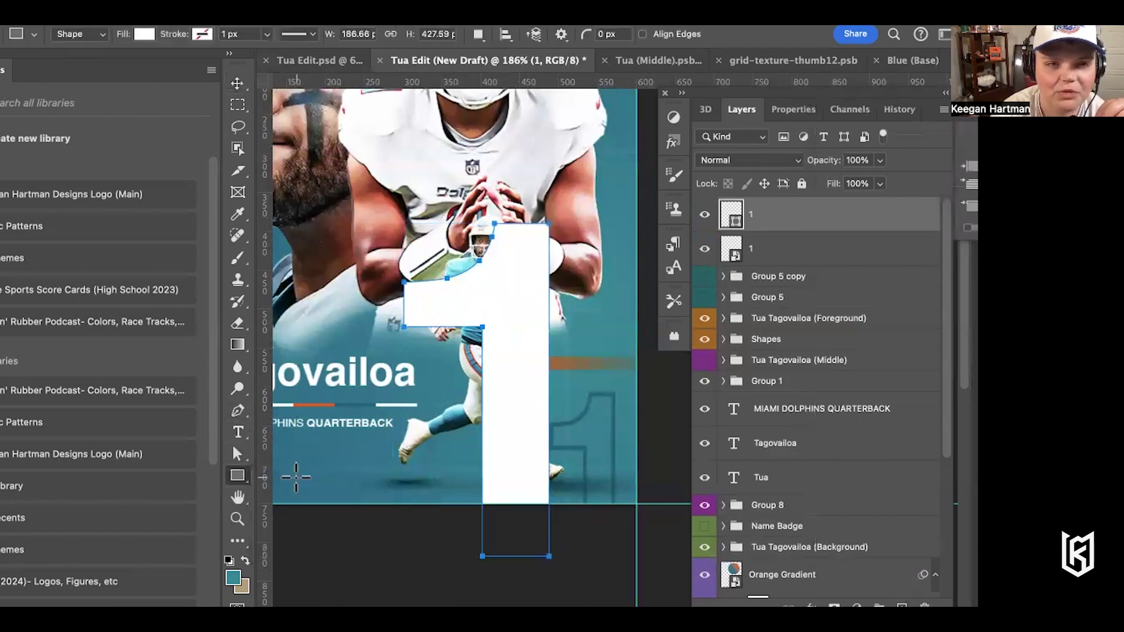
# Remove the large number 1 shape's fill and give it a dark blue stroke 16.38 px wide
pyautogui.click(144, 33)
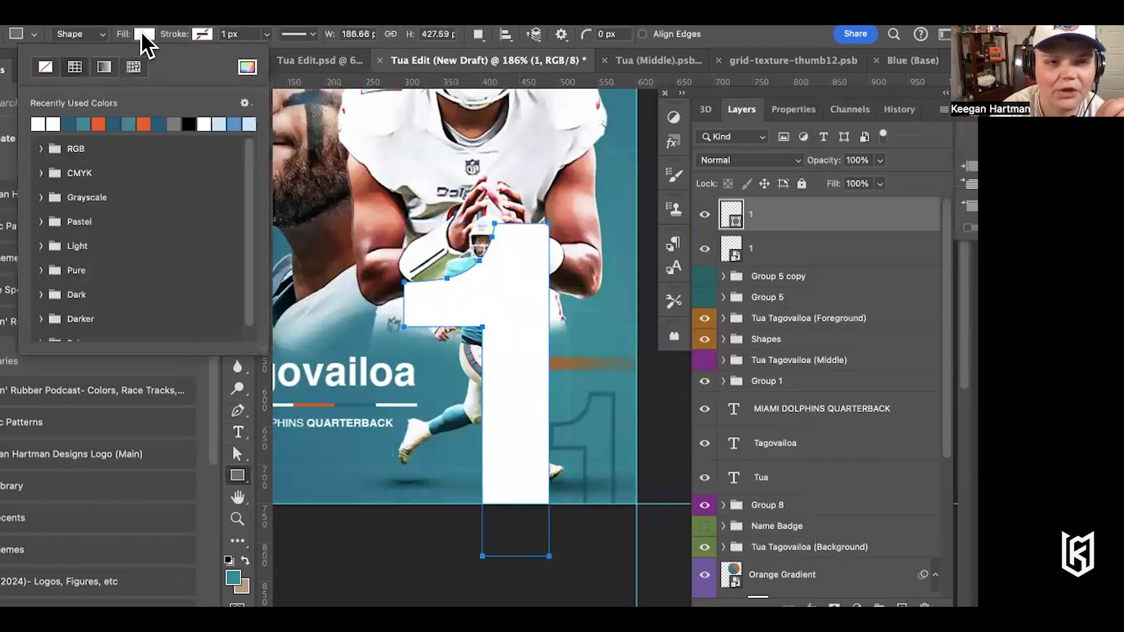
pyautogui.click(45, 66)
pyautogui.click(202, 34)
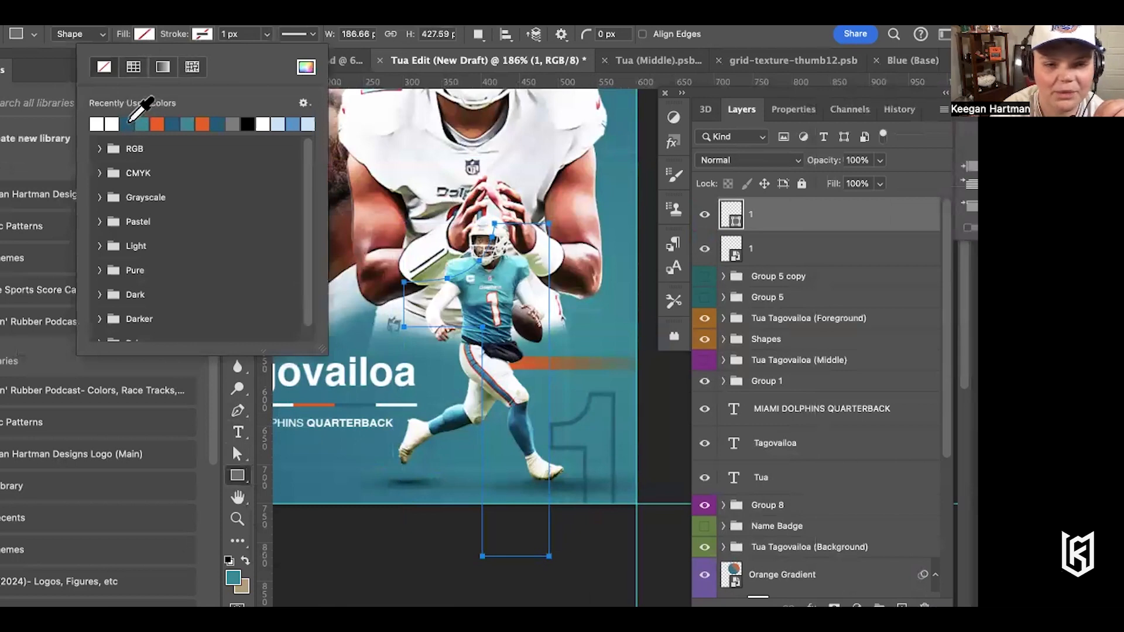
pyautogui.click(126, 124)
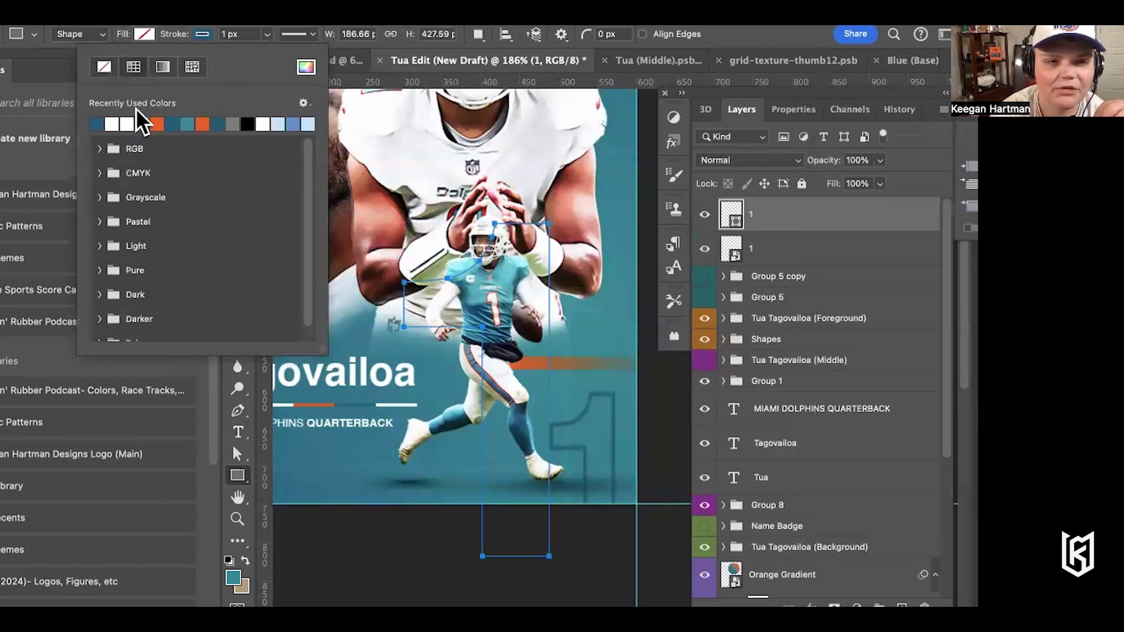
pyautogui.click(266, 34)
pyautogui.moveTo(265, 47); pyautogui.dragTo(275, 49)
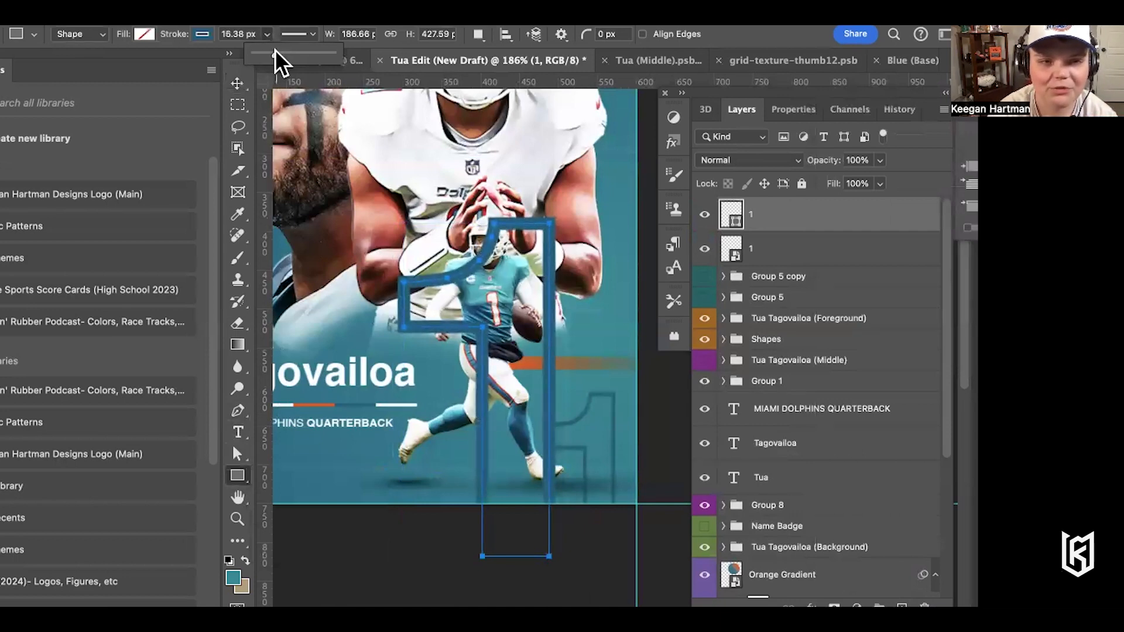
# Scale the outlined 1 to 41.86% width and 46.85% height and place it over the faded 1, at X 530.50 px, Y 713.00 px
pyautogui.click(237, 83)
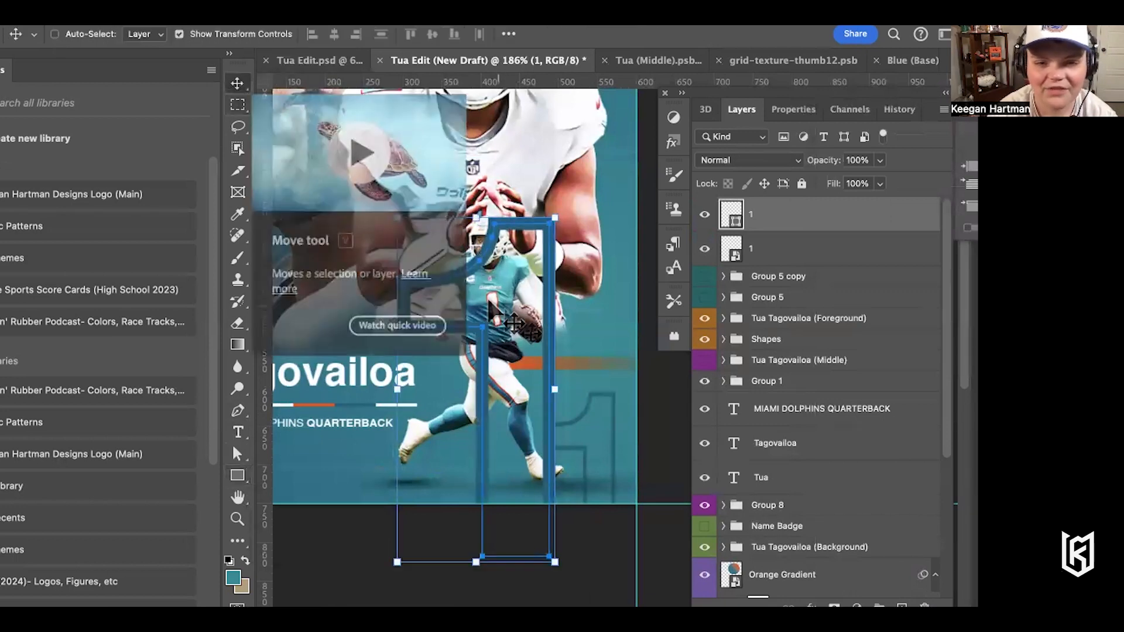
pyautogui.click(478, 216)
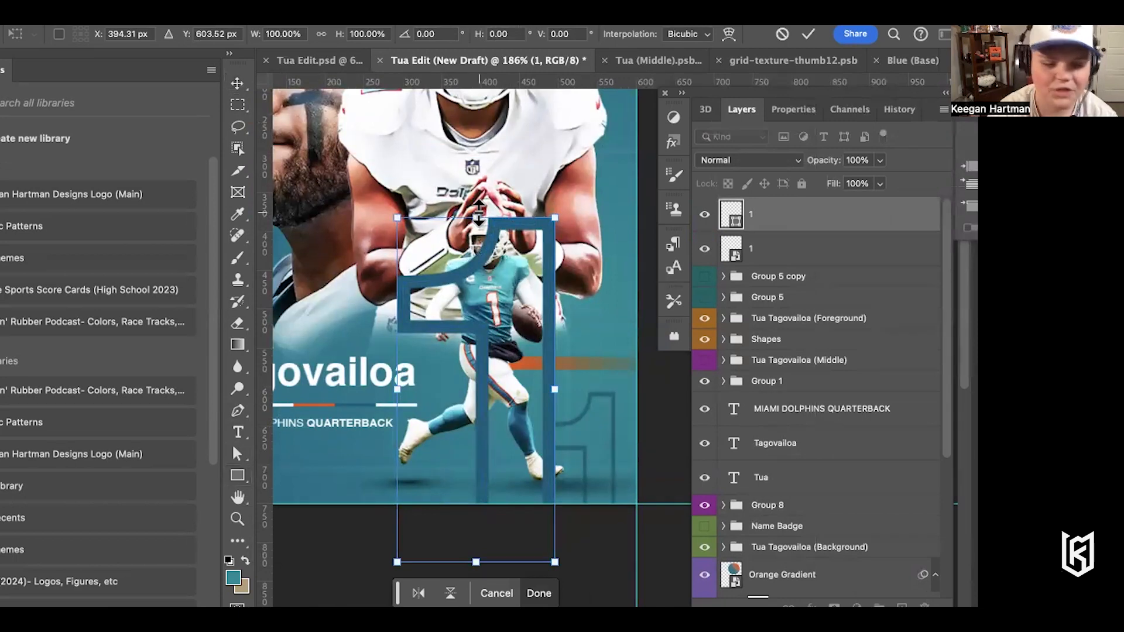
pyautogui.moveTo(478, 215); pyautogui.dragTo(432, 300)
pyautogui.moveTo(462, 355); pyautogui.dragTo(571, 440)
pyautogui.scroll(5, 571, 440)
pyautogui.moveTo(597, 486); pyautogui.dragTo(582, 465)
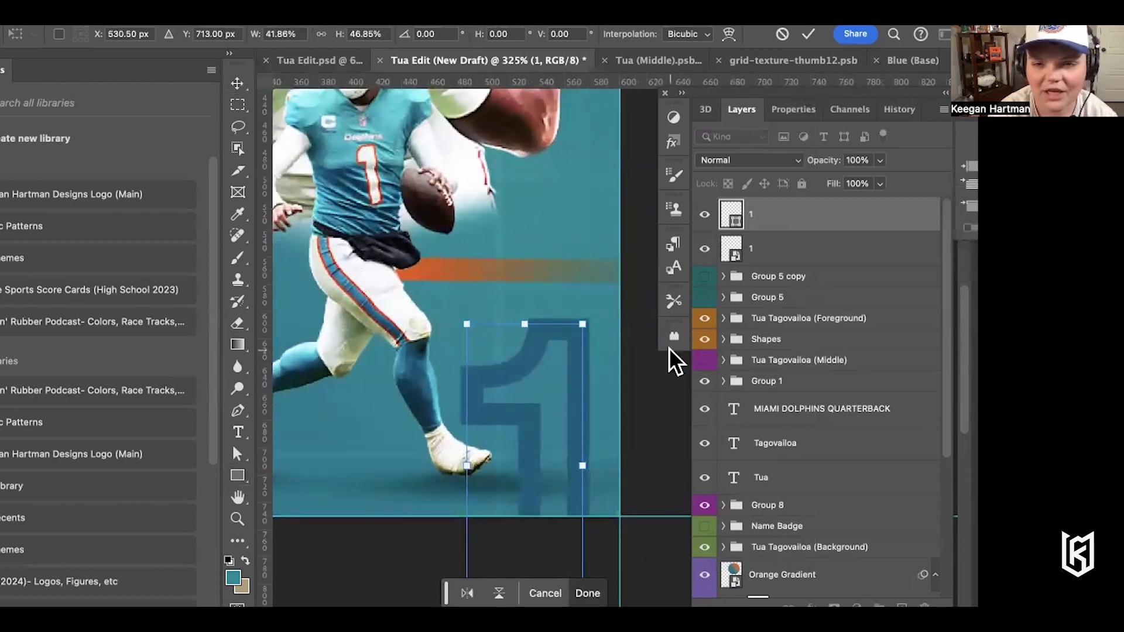
pyautogui.press('Return')
# Reduce the outlined number 1's stroke width to 5.54 px to suit its smaller size
pyautogui.click(237, 476)
pyautogui.click(267, 34)
pyautogui.moveTo(262, 54); pyautogui.dragTo(260, 49)
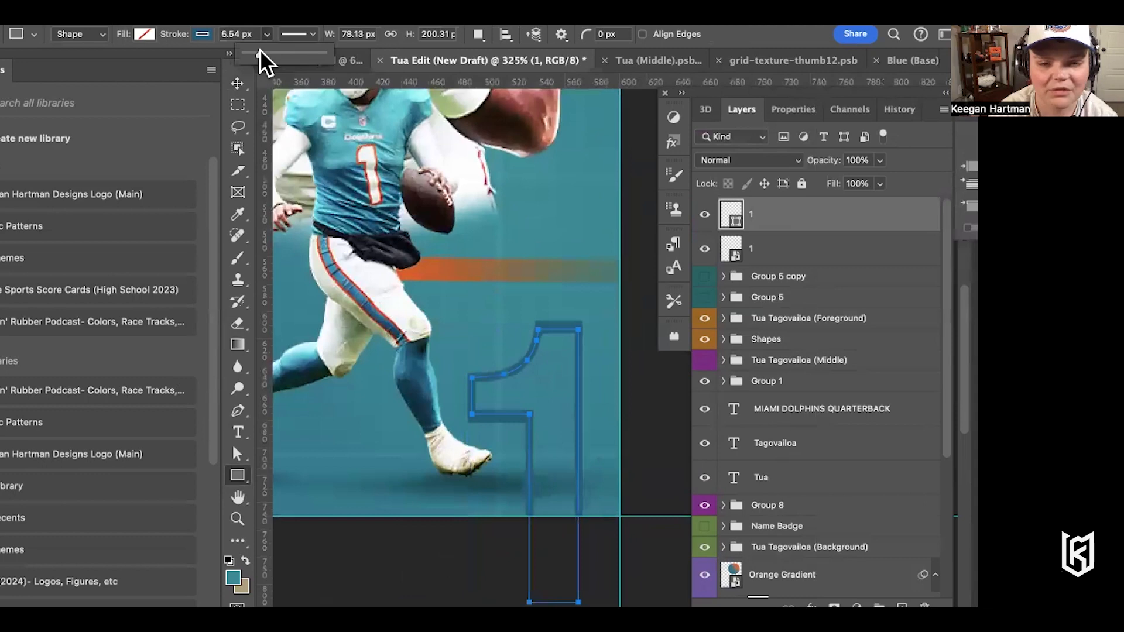
pyautogui.click(785, 224)
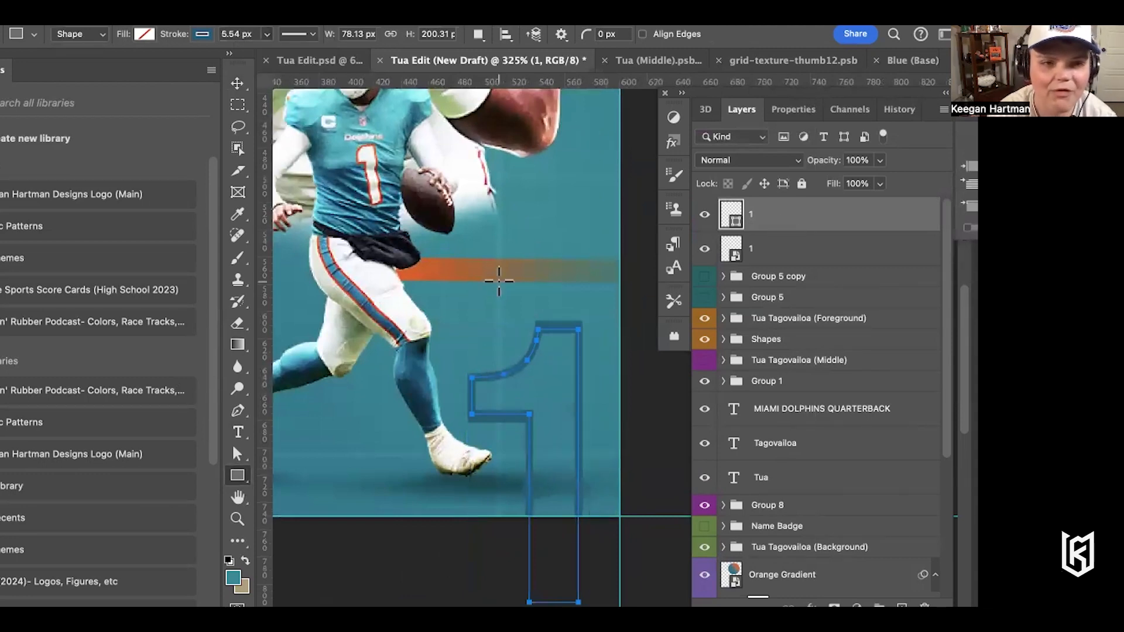
# Make the Group 5 copy and Group 5 layer groups visible
pyautogui.scroll(-3, 561, 355)
pyautogui.scroll(3, 561, 354)
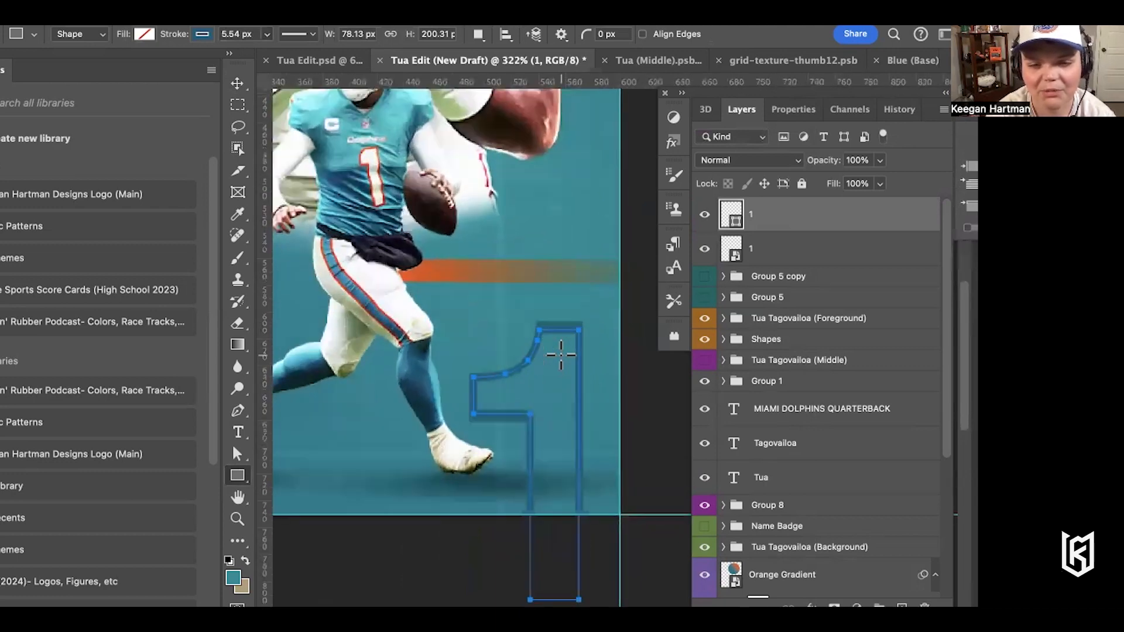
pyautogui.scroll(1, 561, 355)
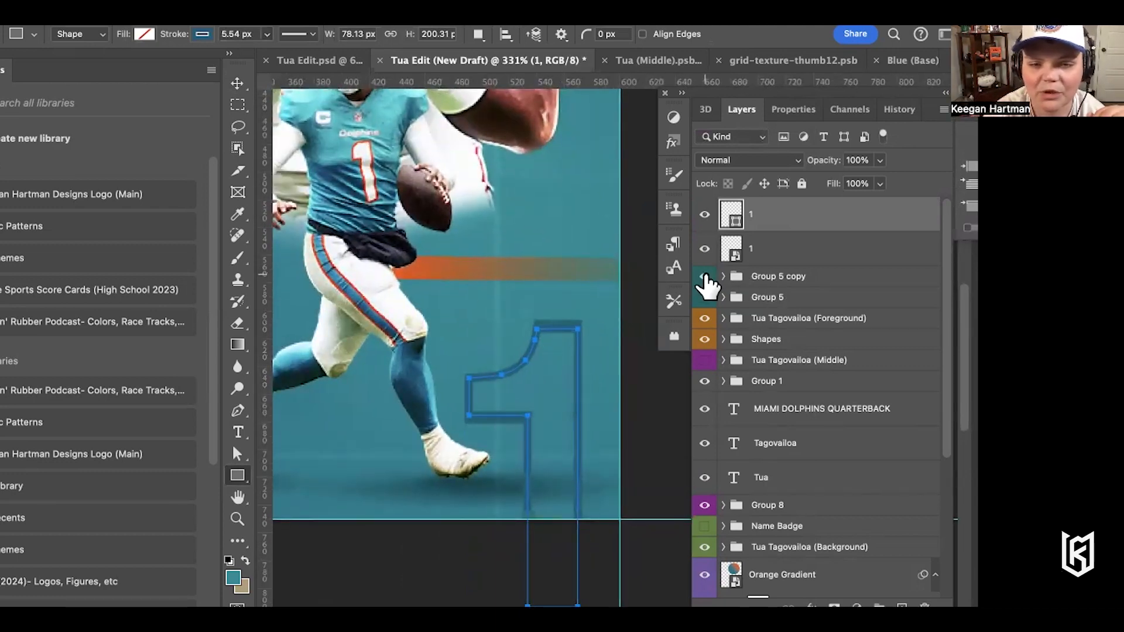
pyautogui.scroll(2, 592, 358)
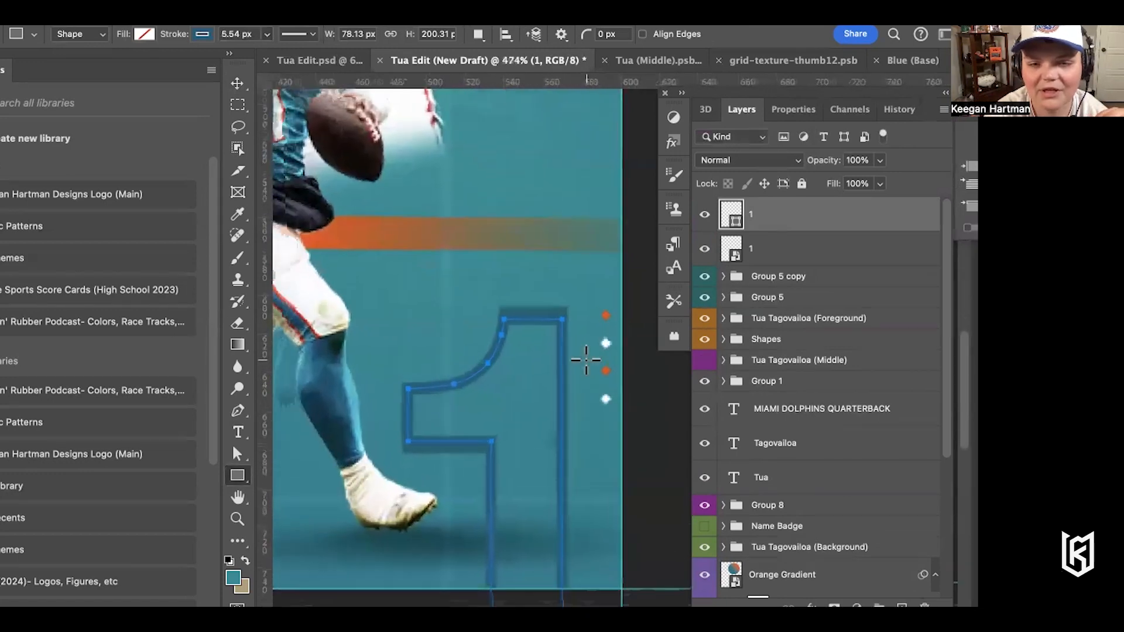
pyautogui.scroll(-4, 586, 360)
pyautogui.hscroll(-3, 586, 360)
pyautogui.scroll(2, 586, 359)
pyautogui.hscroll(-4, 586, 360)
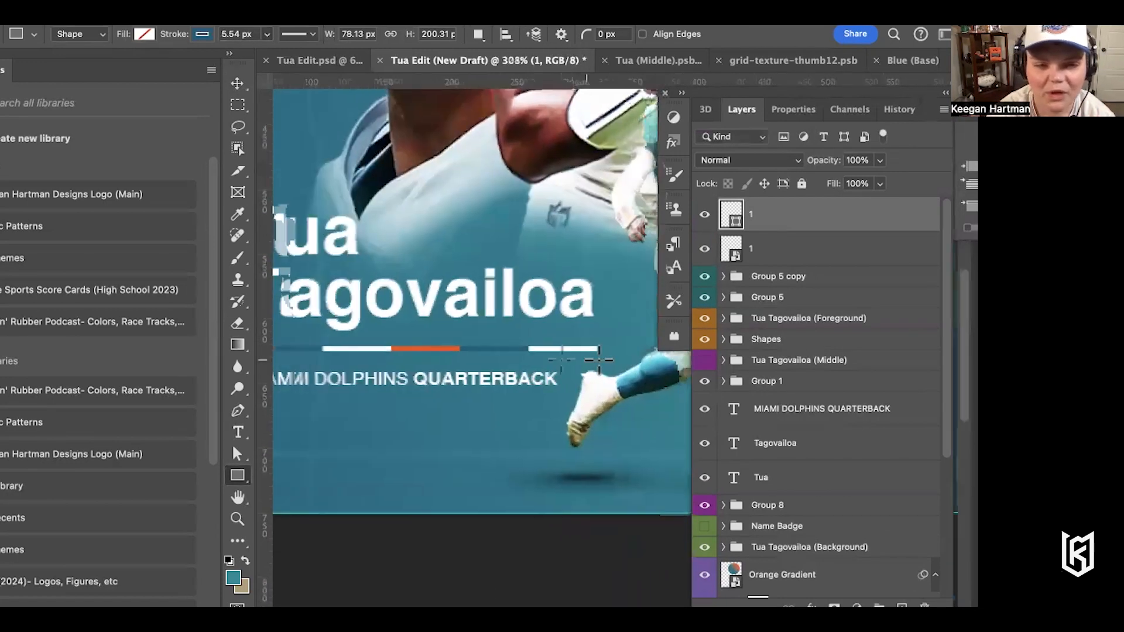
pyautogui.scroll(2, 586, 360)
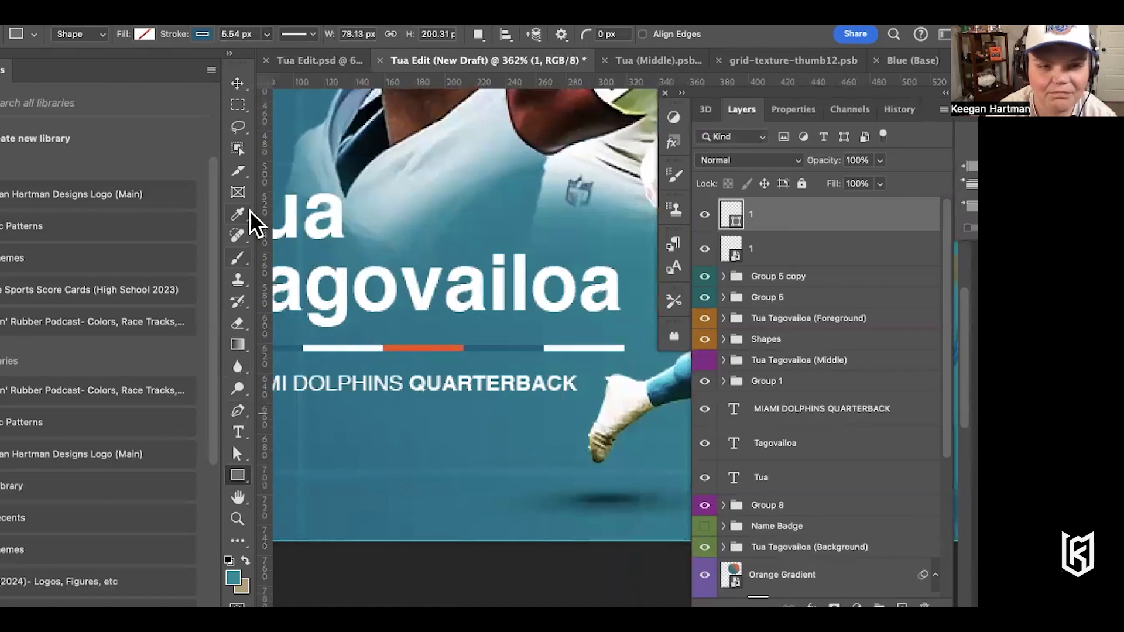
pyautogui.click(237, 103)
pyautogui.moveTo(390, 442); pyautogui.dragTo(415, 479)
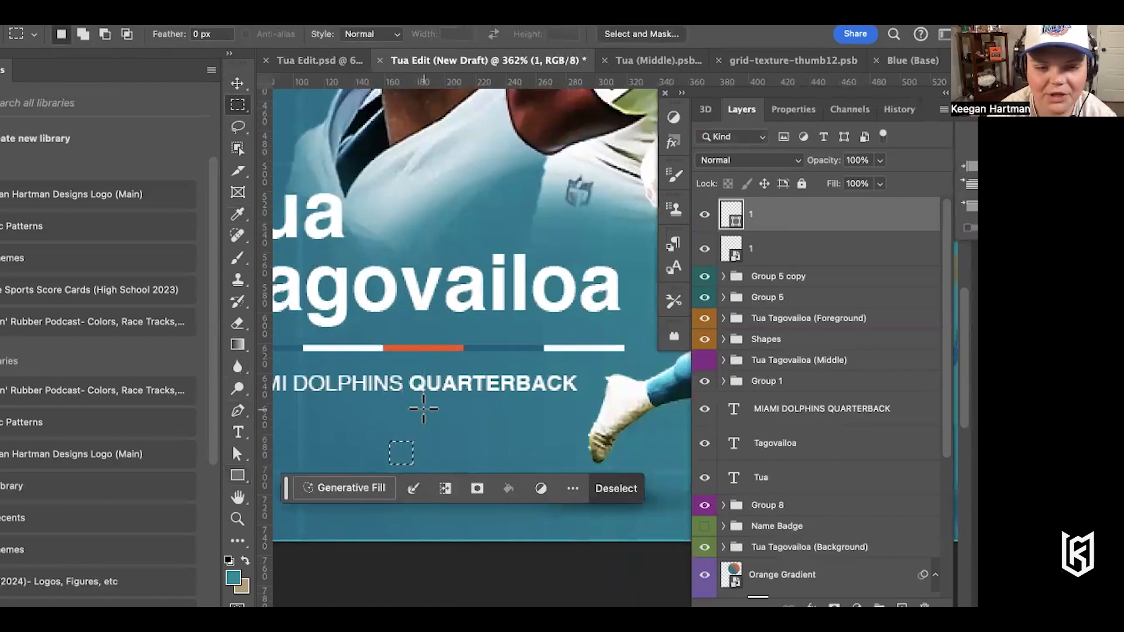
pyautogui.scroll(2, 423, 408)
pyautogui.press('u')
# Make a square marquee selection about 16 px wide in the empty area below the MIAMI DOLPHINS QUARTERBACK line
pyautogui.scroll(-3, 589, 359)
pyautogui.hscroll(-3, 582, 359)
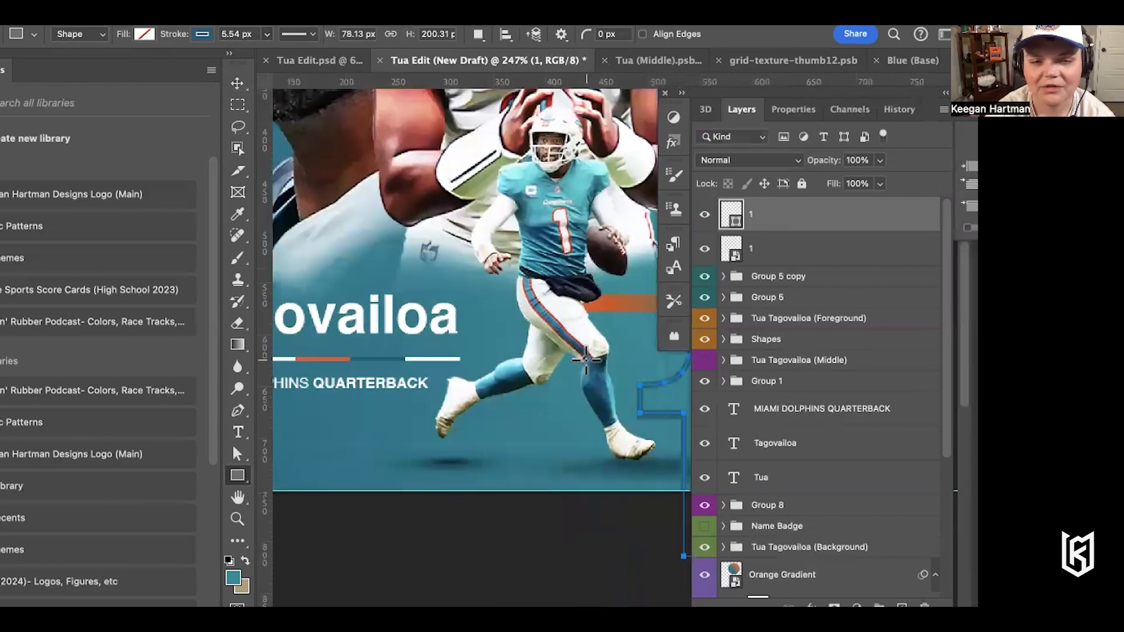
pyautogui.scroll(1, 586, 360)
pyautogui.scroll(1, 586, 360)
pyautogui.hscroll(-3, 586, 360)
pyautogui.scroll(2, 586, 359)
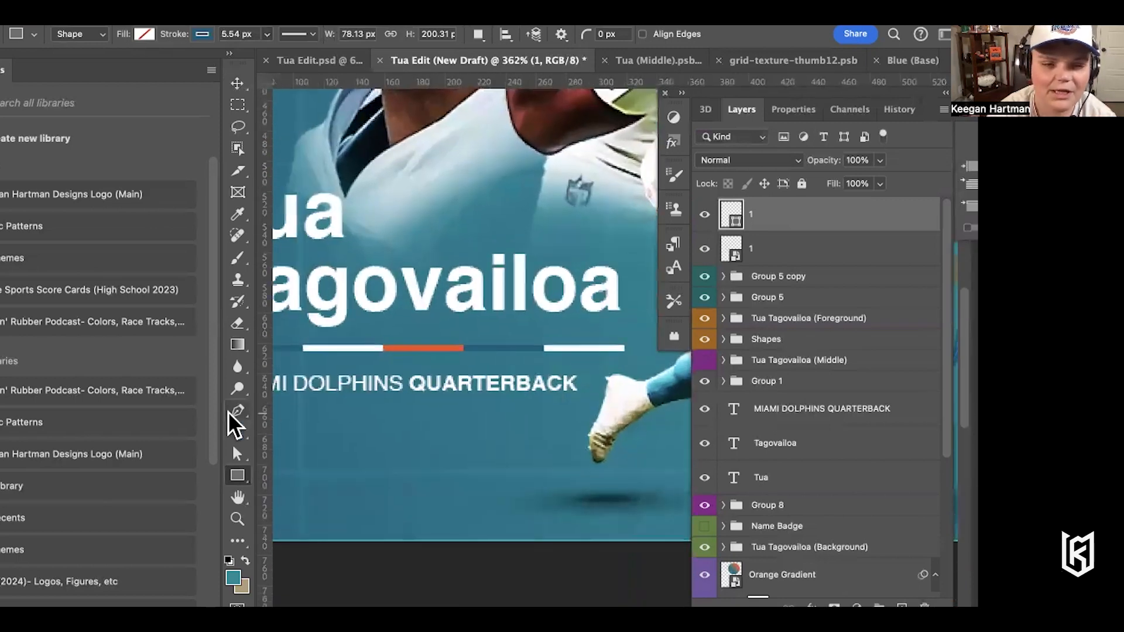
pyautogui.click(237, 103)
pyautogui.moveTo(390, 441); pyautogui.dragTo(413, 466)
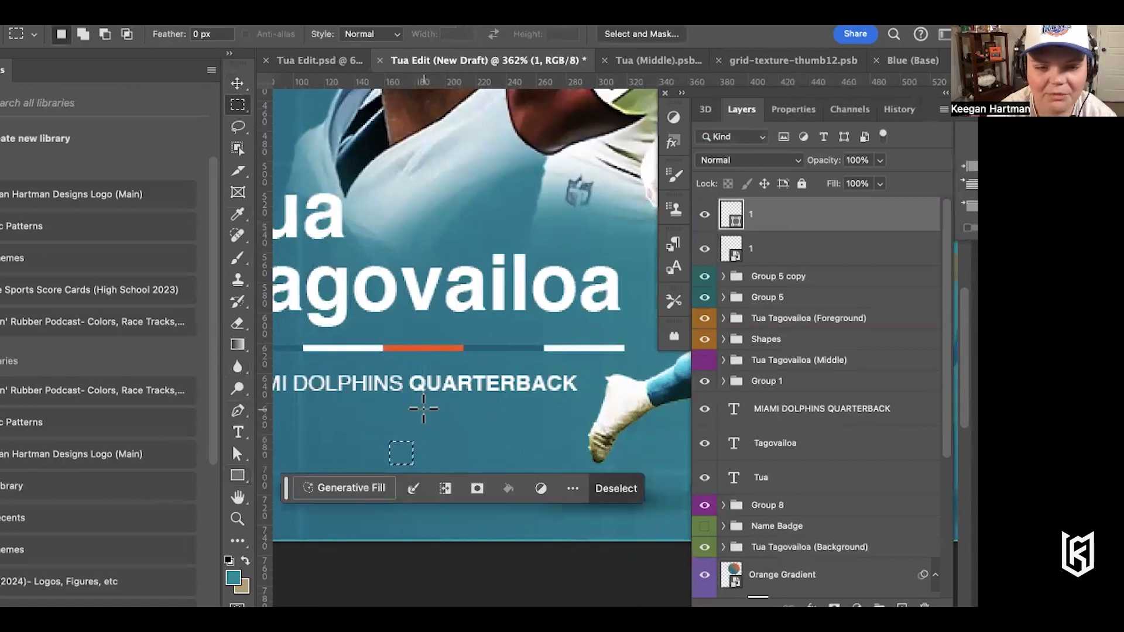
pyautogui.scroll(5, 423, 408)
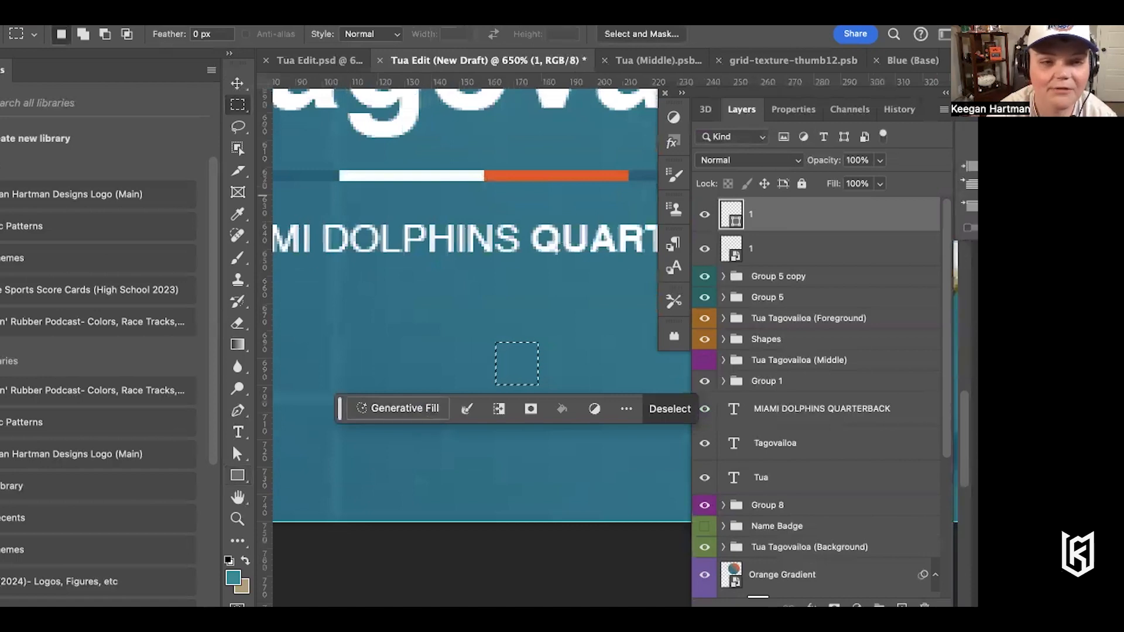
# Add a solid color fill layer inside the square selection, using the orange sampled from the accent bar under the name
pyautogui.click(142, 6)
pyautogui.moveTo(223, 172)
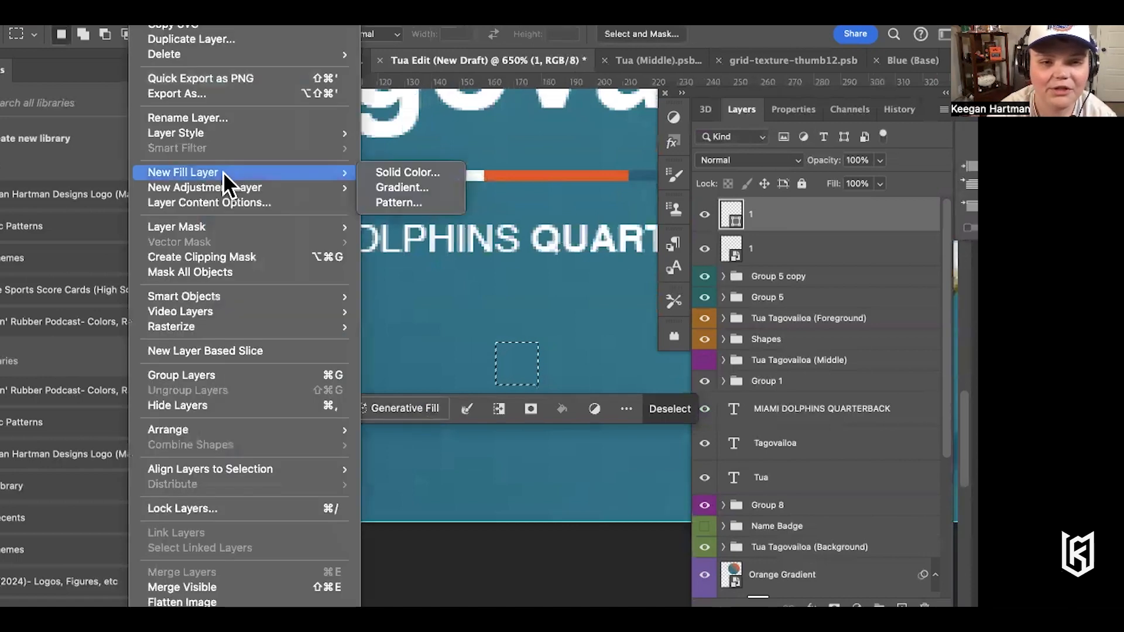
pyautogui.click(406, 173)
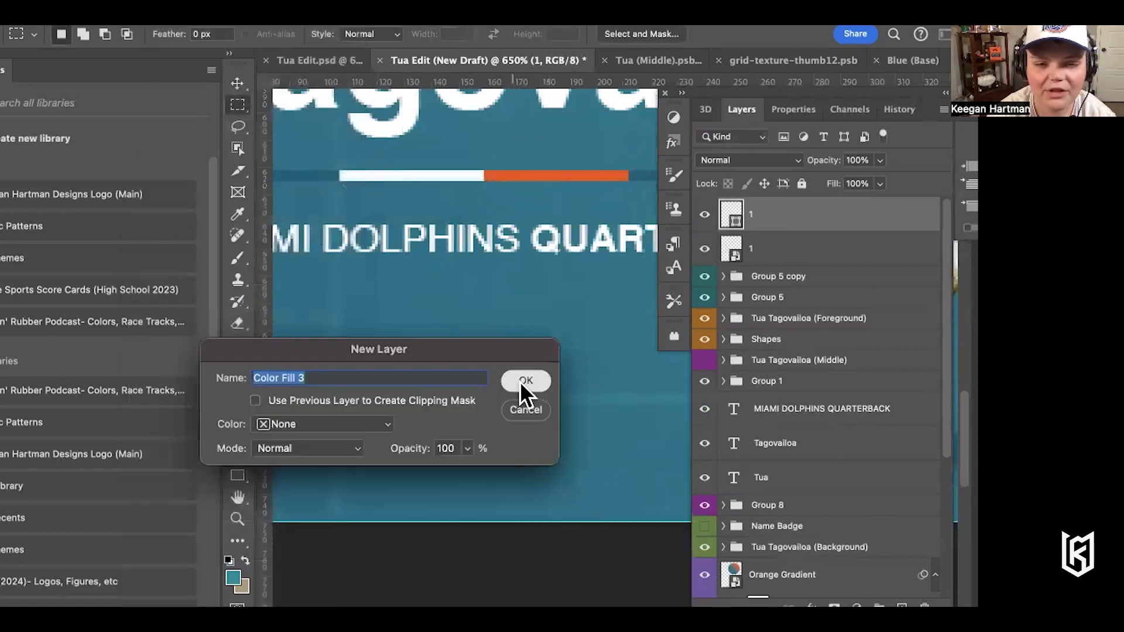
pyautogui.click(520, 381)
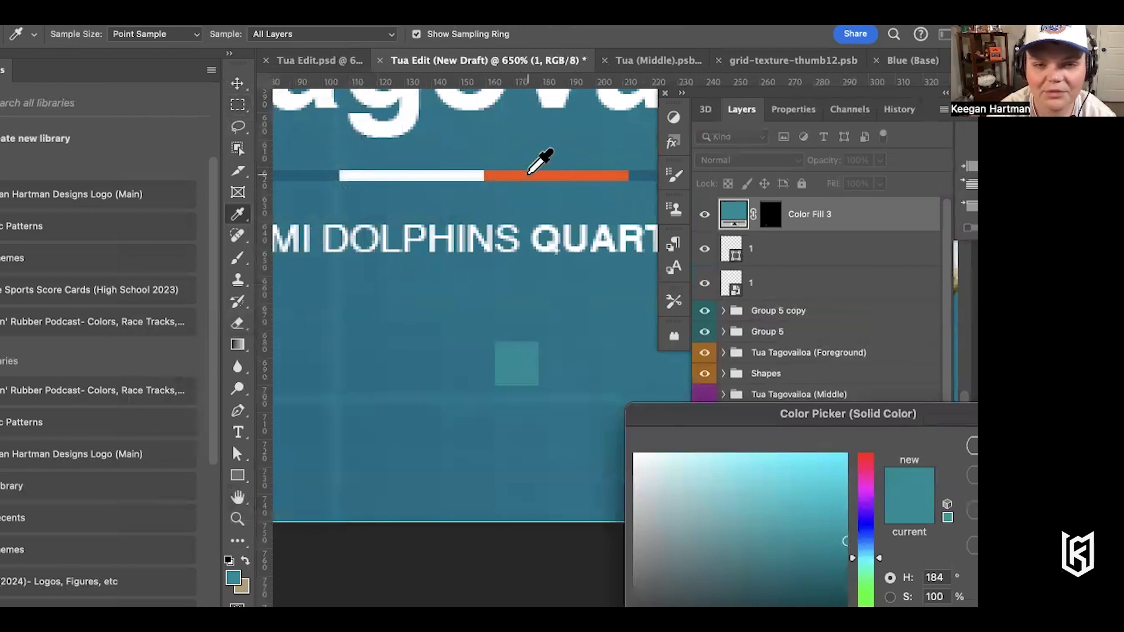
pyautogui.click(528, 176)
pyautogui.press('Return')
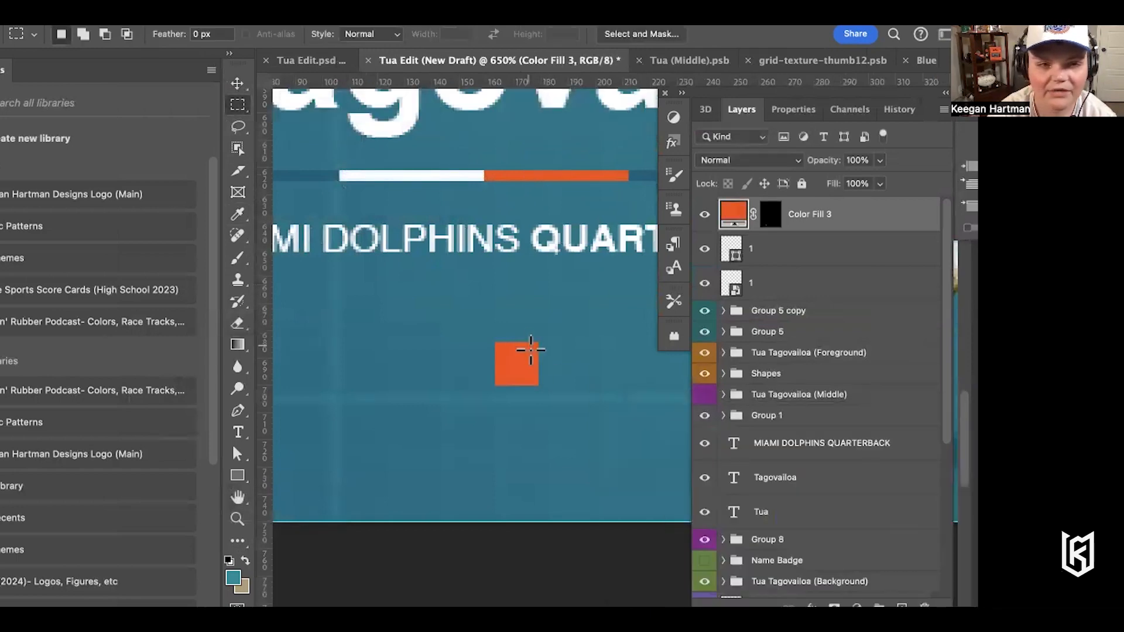
# Rotate the orange square 44.61° into a diamond and scale it to 58.46%
pyautogui.click(238, 84)
pyautogui.scroll(2, 477, 367)
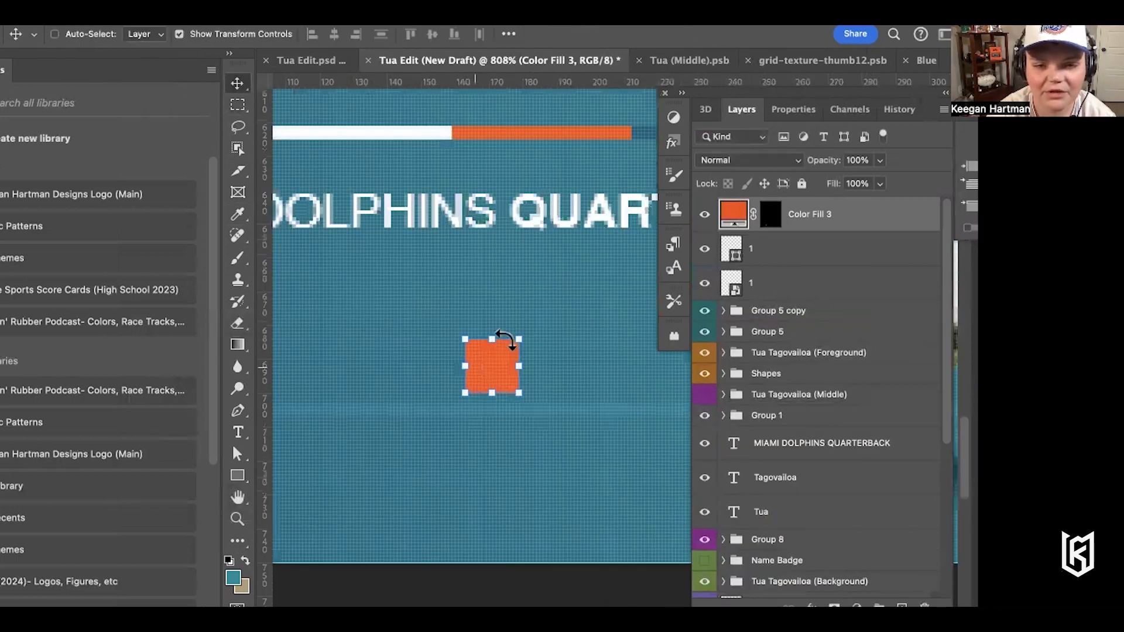
pyautogui.scroll(2, 506, 337)
pyautogui.moveTo(505, 346); pyautogui.dragTo(511, 378)
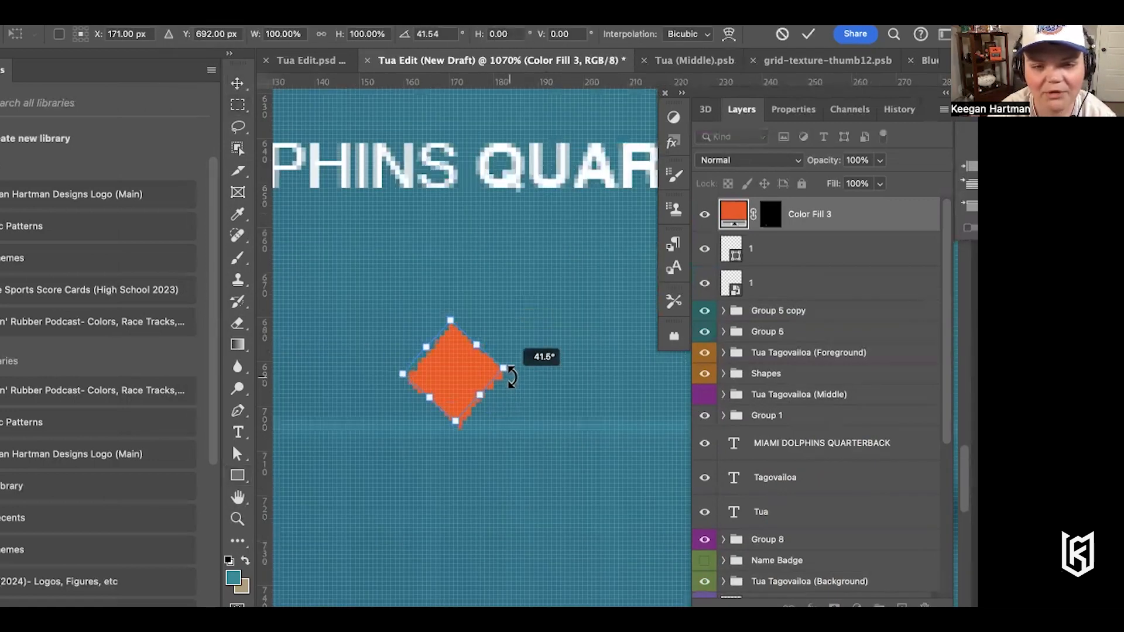
pyautogui.moveTo(510, 377); pyautogui.dragTo(511, 379)
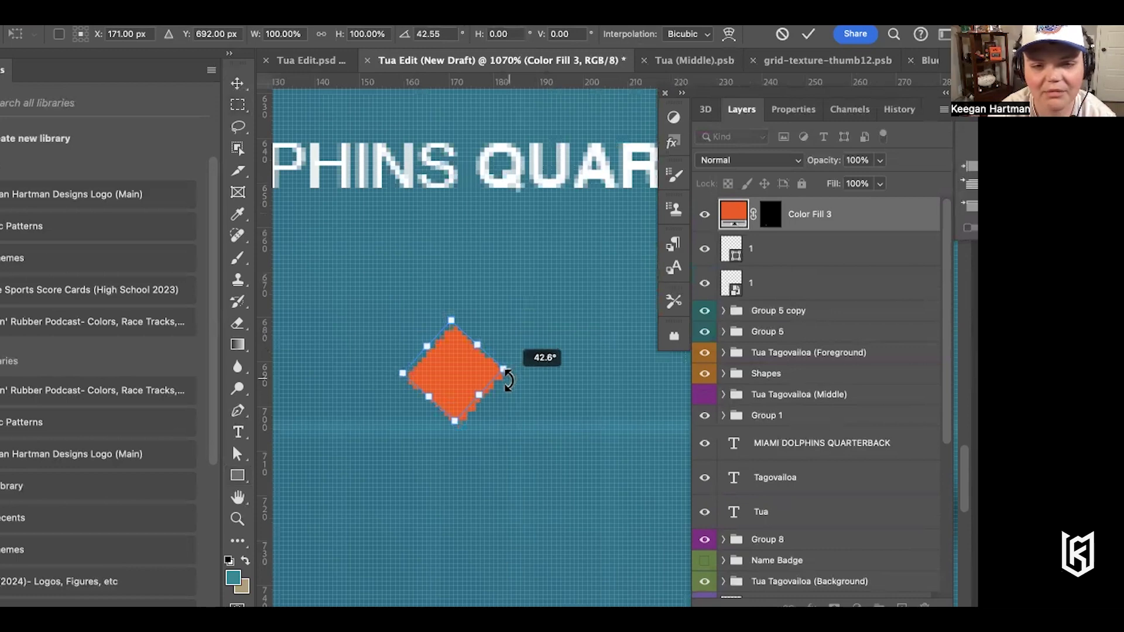
pyautogui.moveTo(508, 381); pyautogui.dragTo(507, 379)
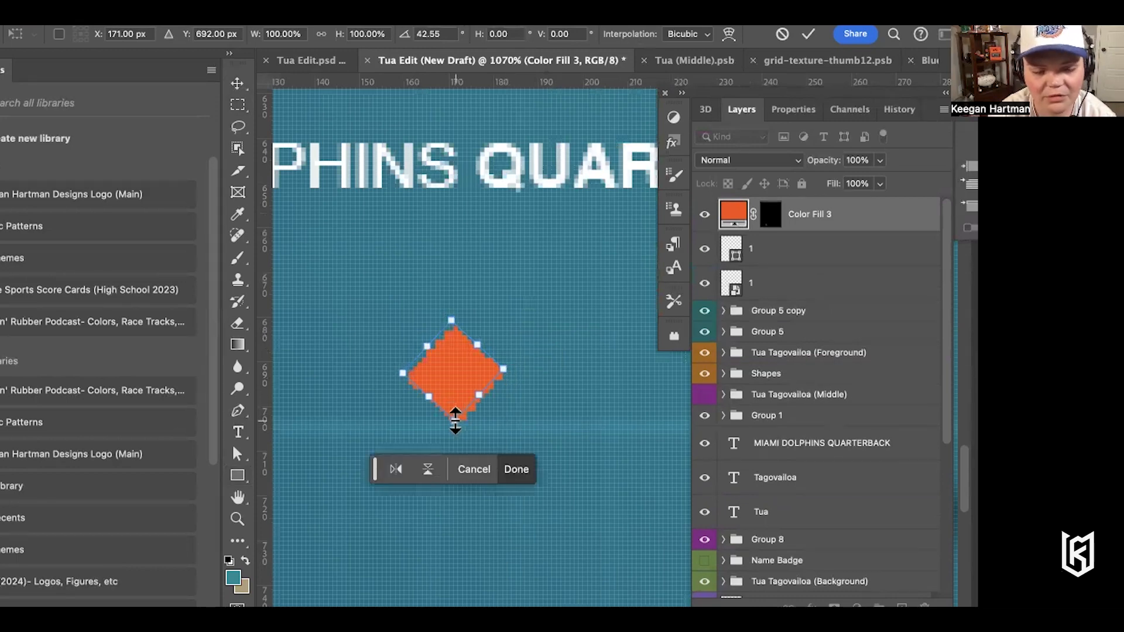
pyautogui.moveTo(455, 420); pyautogui.dragTo(454, 406)
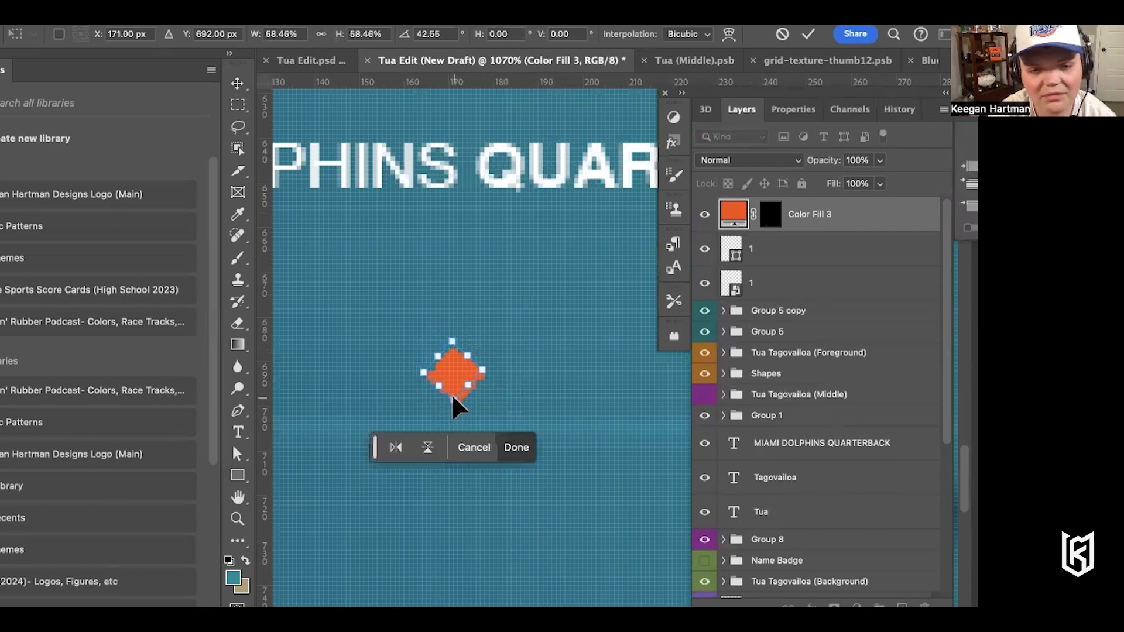
pyautogui.scroll(1, 452, 398)
pyautogui.scroll(3, 453, 396)
pyautogui.moveTo(570, 396); pyautogui.dragTo(572, 409)
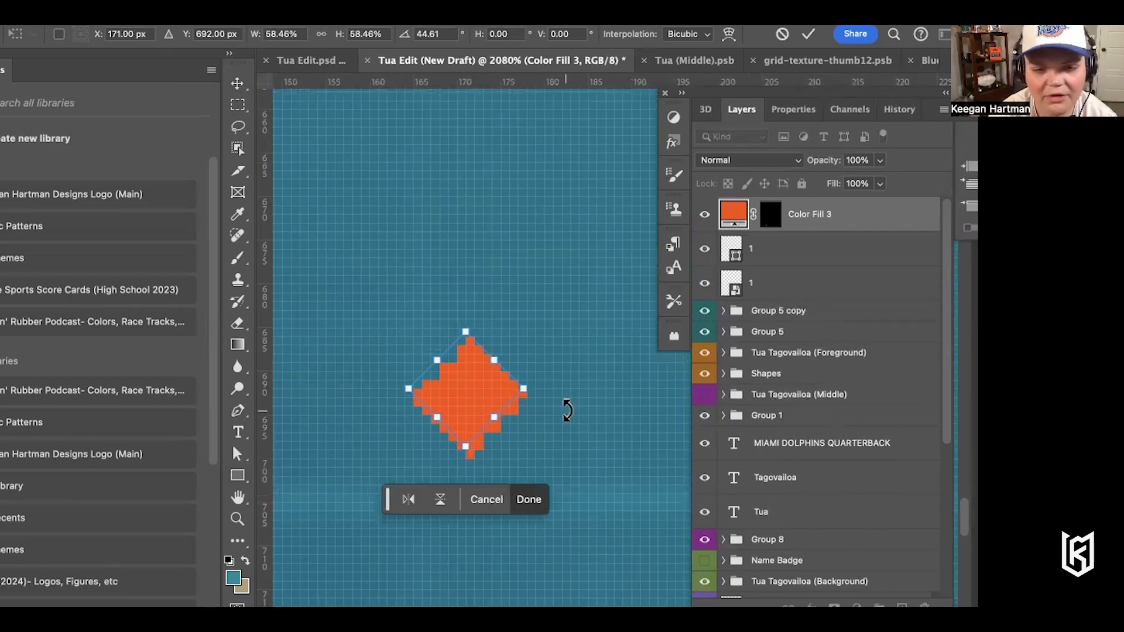
pyautogui.press('Return')
# Duplicate the orange diamond layer and place the copy directly below the original
pyautogui.rightClick(802, 216)
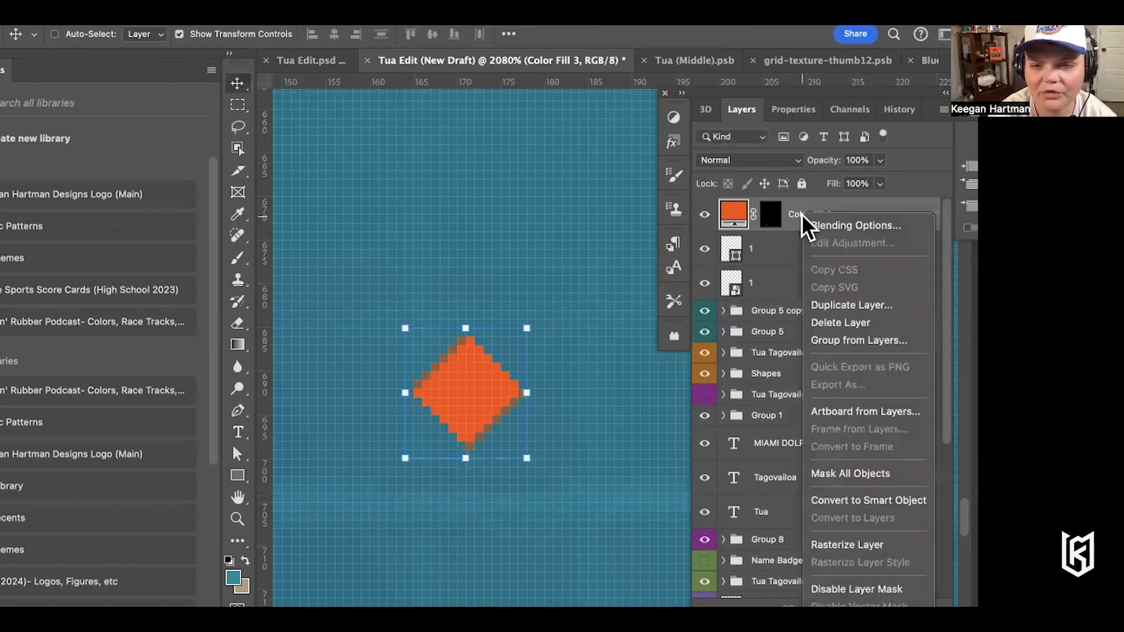
pyautogui.click(535, 359)
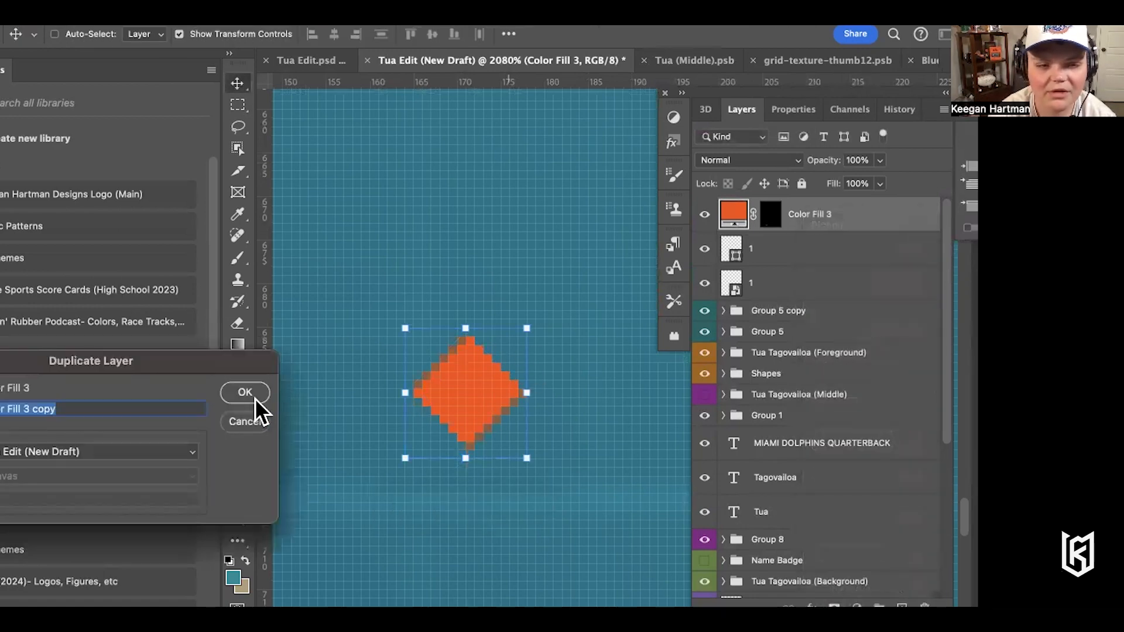
pyautogui.click(254, 399)
pyautogui.moveTo(461, 388); pyautogui.dragTo(464, 549)
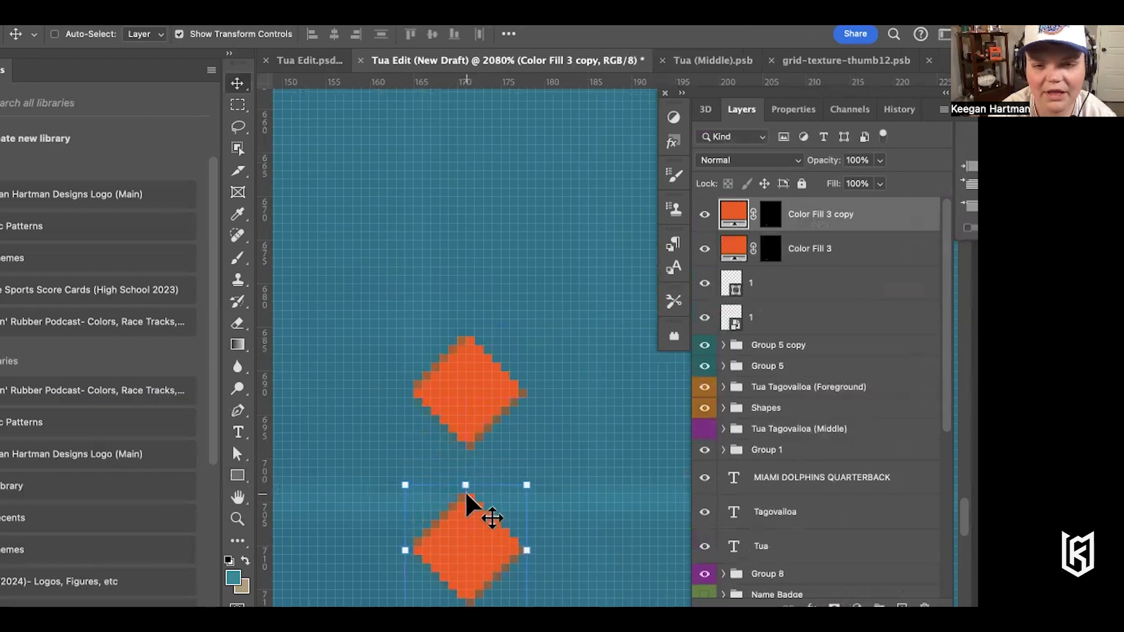
# Change the lower diamond's fill color to white
pyautogui.doubleClick(732, 217)
pyautogui.moveTo(727, 524); pyautogui.dragTo(605, 349)
pyautogui.press('Return')
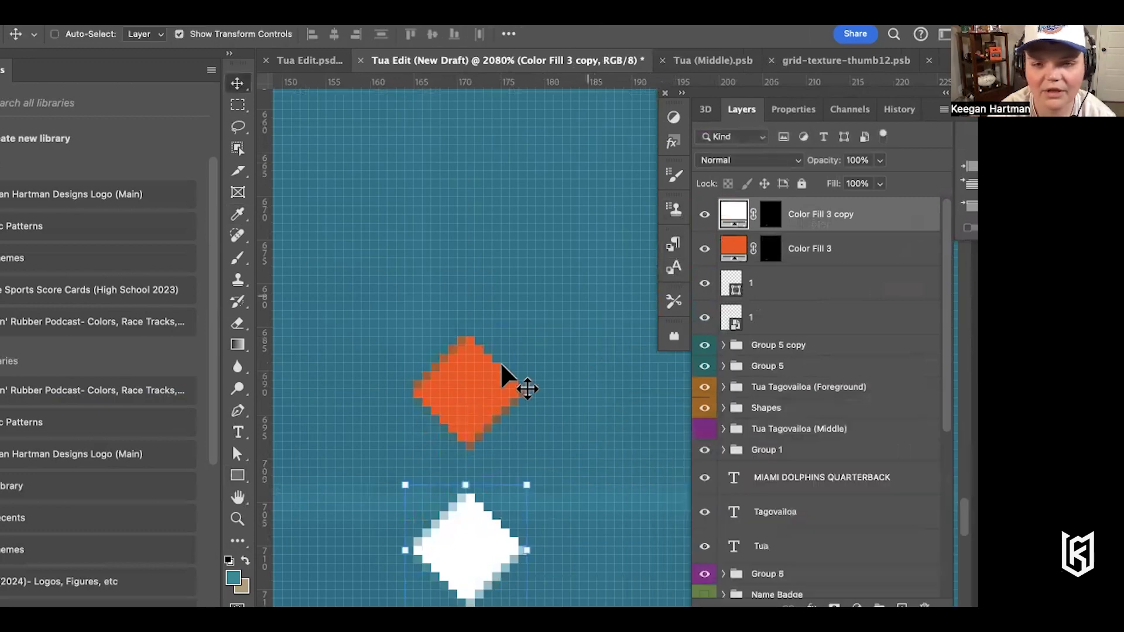
# Scale the orange and white diamonds together to 50% width and 51.52% height
pyautogui.keyDown('shift'); pyautogui.click(814, 250); pyautogui.keyUp('shift')
pyautogui.scroll(-2, 426, 376)
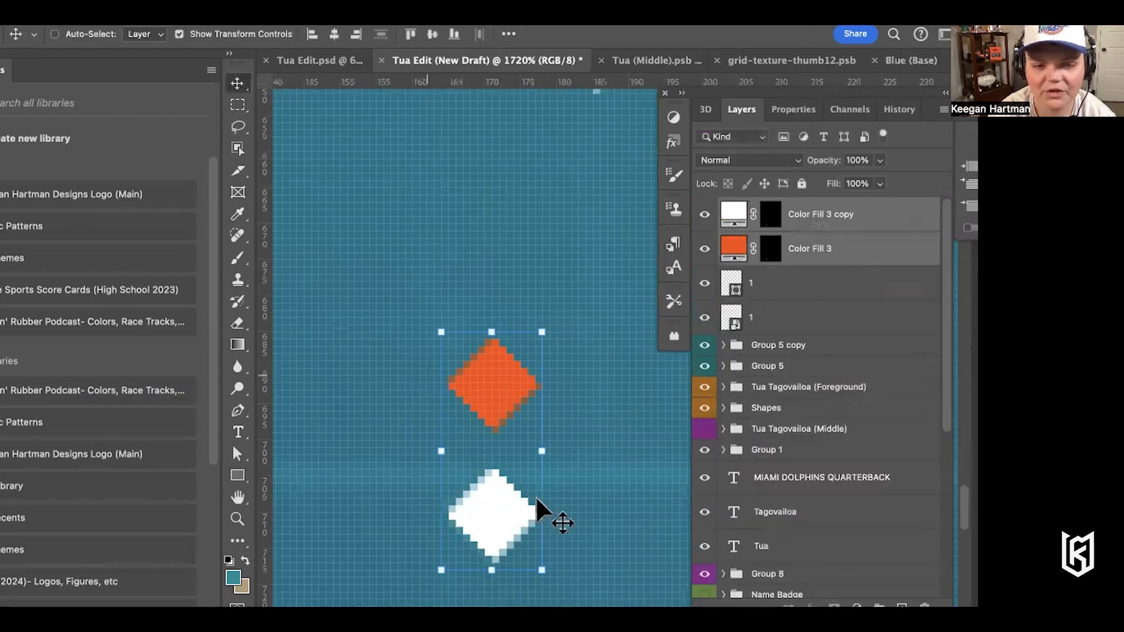
pyautogui.scroll(-3, 536, 496)
pyautogui.hotkey('ctrl', 't')
pyautogui.moveTo(527, 509); pyautogui.dragTo(527, 467)
# Move the scaled diamond pair to the poster's right edge, beside the outlined number 1 and the existing column of diamonds
pyautogui.moveTo(524, 410); pyautogui.dragTo(699, 408)
pyautogui.hscroll(5, 549, 413)
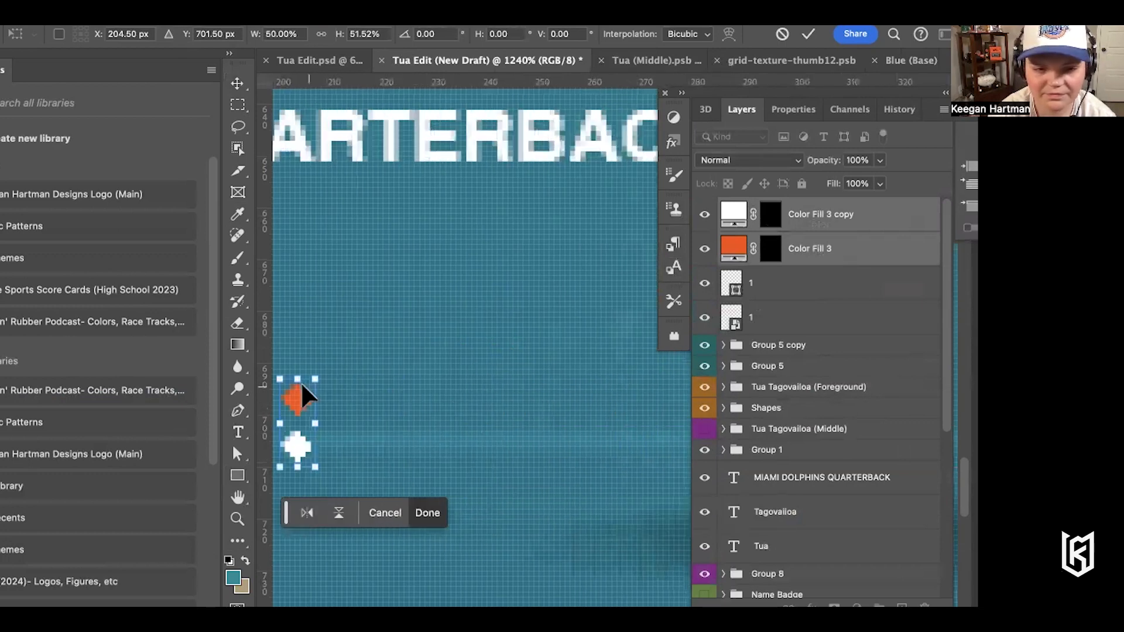
pyautogui.moveTo(298, 404); pyautogui.dragTo(700, 412)
pyautogui.hscroll(5, 519, 401)
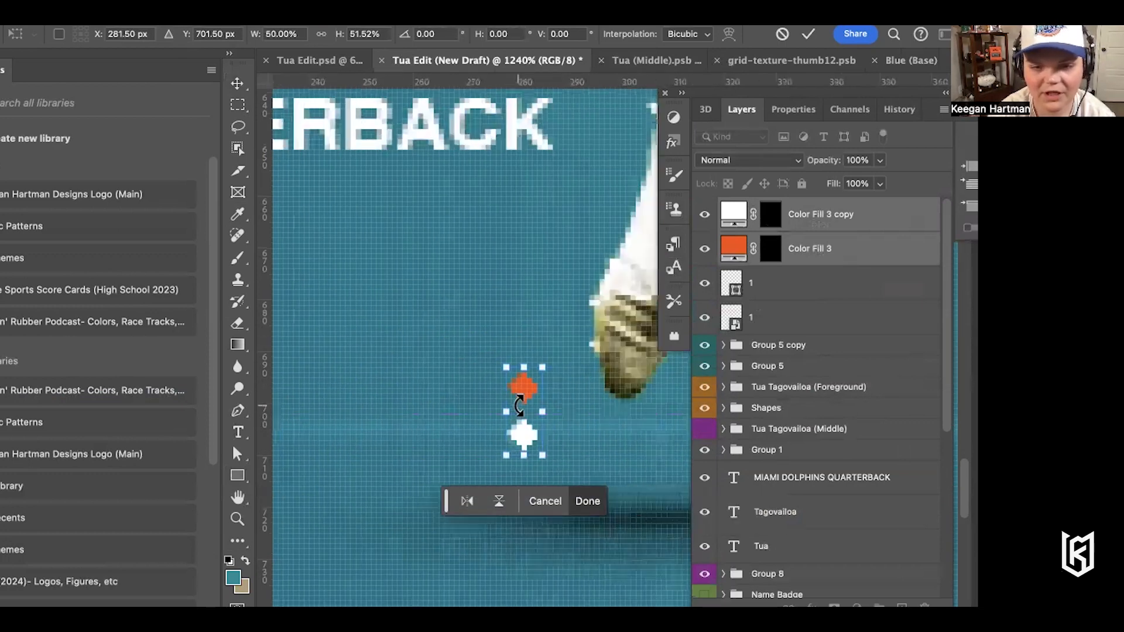
pyautogui.scroll(-1, 377, 421)
pyautogui.scroll(-2, 371, 427)
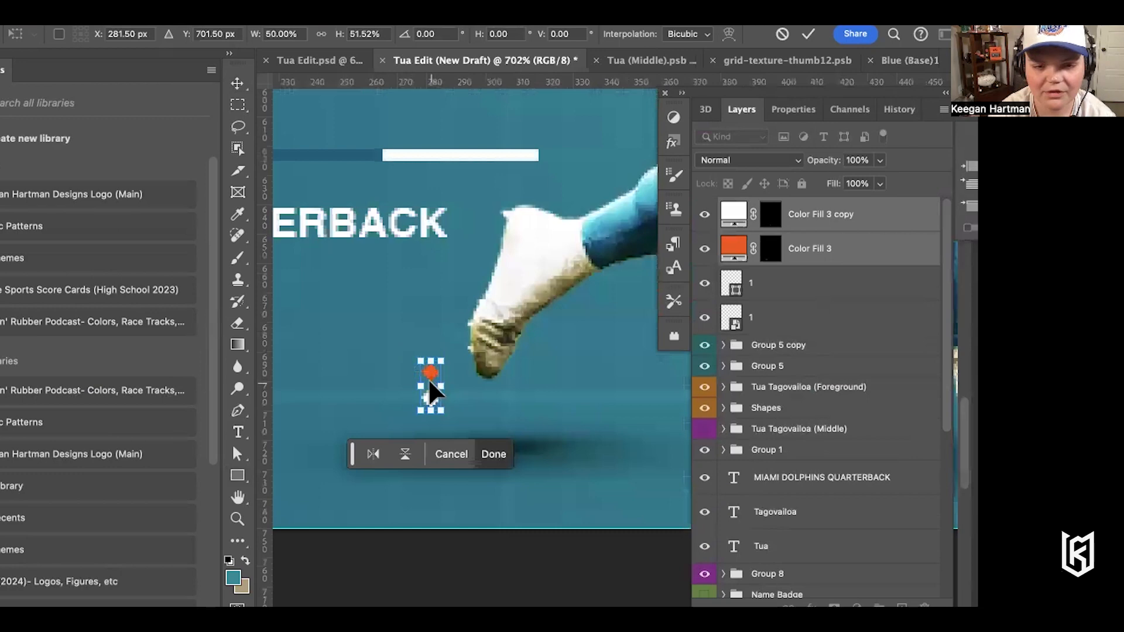
pyautogui.moveTo(431, 389); pyautogui.dragTo(658, 374)
pyautogui.hscroll(3, 655, 373)
pyautogui.scroll(-3, 654, 370)
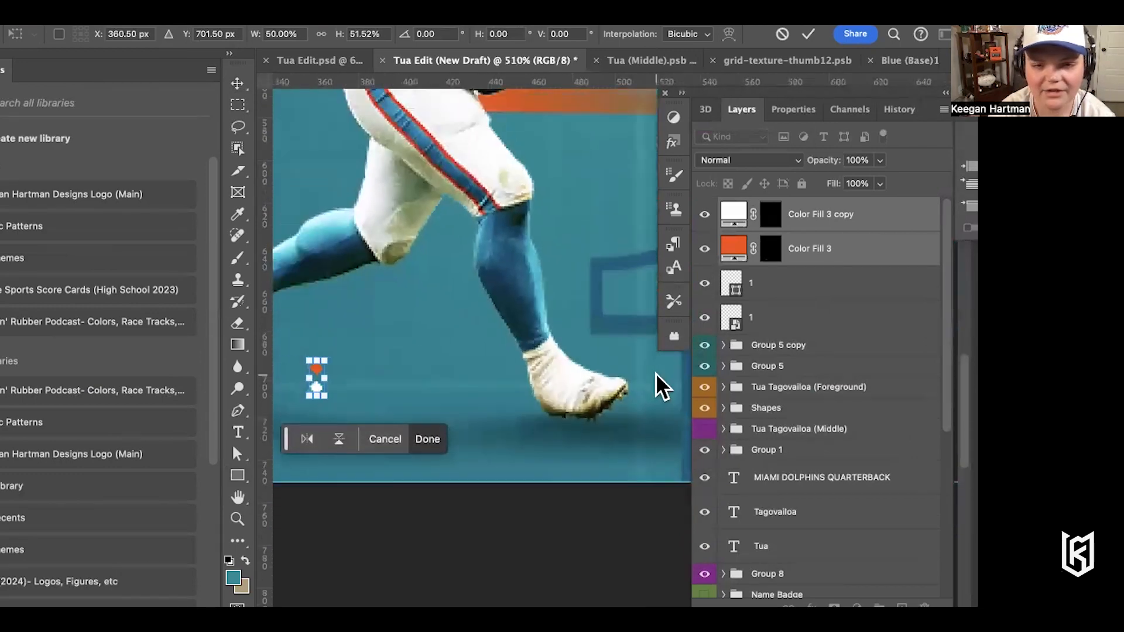
pyautogui.moveTo(387, 372); pyautogui.dragTo(648, 359)
pyautogui.hscroll(4, 652, 361)
pyautogui.scroll(1, 651, 360)
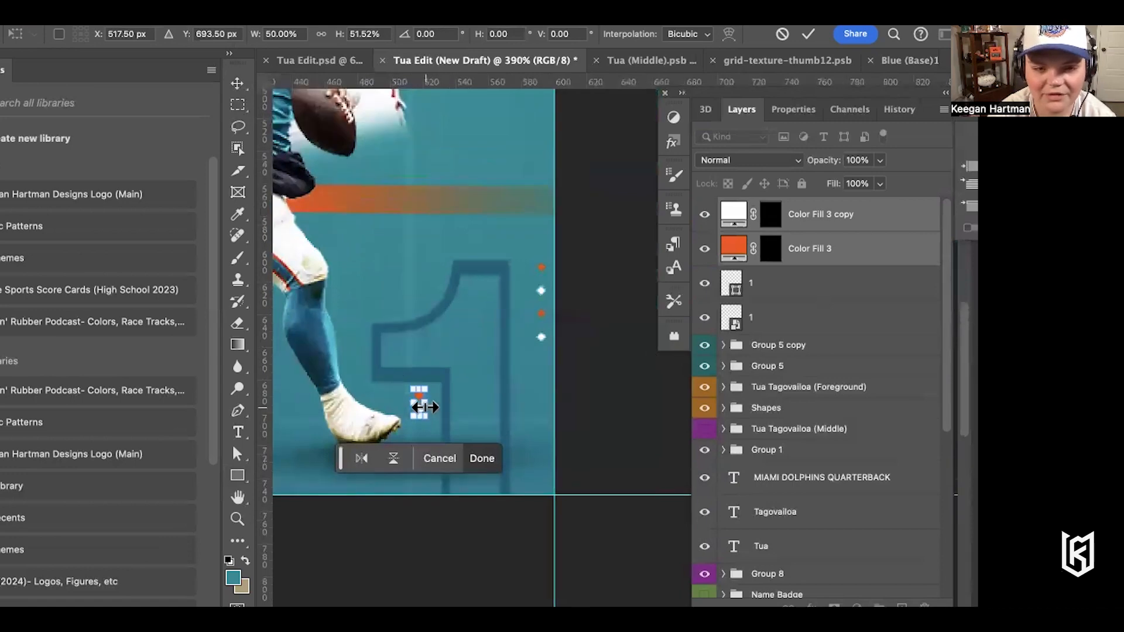
pyautogui.moveTo(418, 391); pyautogui.dragTo(525, 268)
pyautogui.scroll(10, 525, 264)
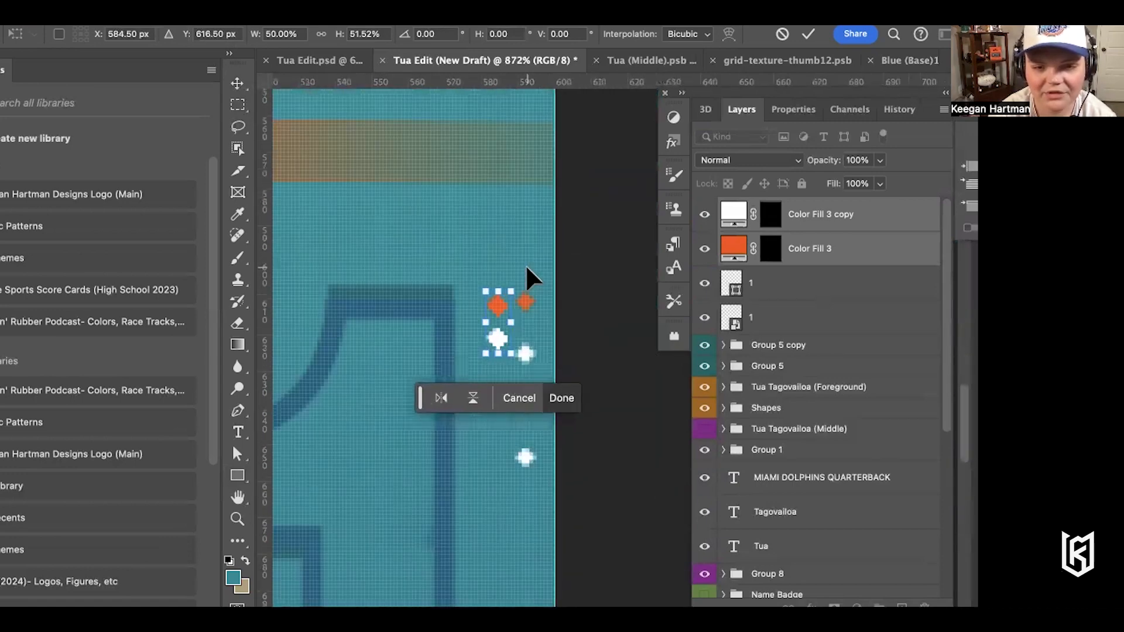
pyautogui.scroll(3, 525, 264)
# Align the white and orange diamonds individually over the matching upper two diamonds of the existing column
pyautogui.click(801, 217)
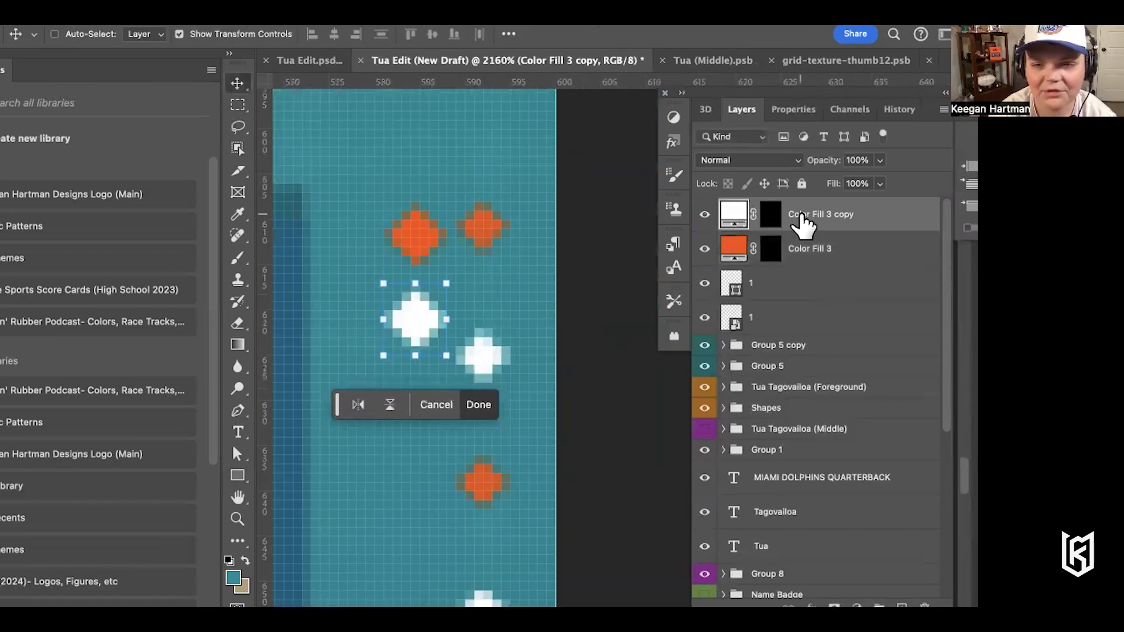
pyautogui.click(483, 12)
pyautogui.click(527, 58)
pyautogui.moveTo(410, 319); pyautogui.dragTo(477, 346)
pyautogui.click(799, 257)
pyautogui.press('super+shift+slash')
pyautogui.click(527, 59)
pyautogui.moveTo(445, 210); pyautogui.dragTo(484, 223)
# Group the orange and white diamond fill layers
pyautogui.click(817, 218)
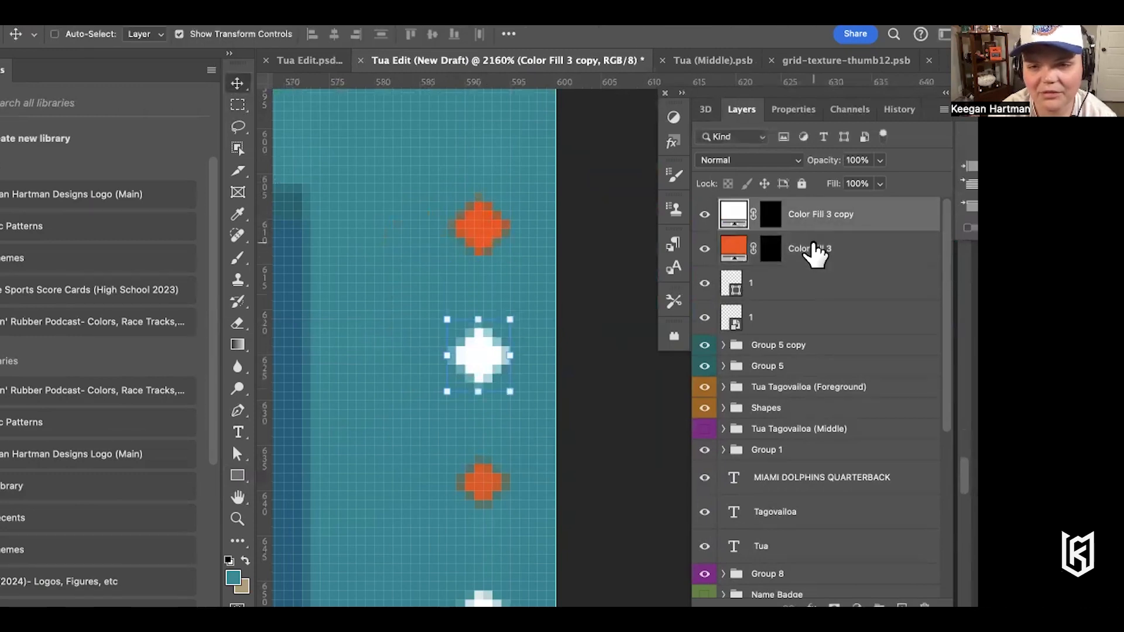
pyautogui.keyDown('shift'); pyautogui.click(816, 251); pyautogui.keyUp('shift')
pyautogui.click(880, 605)
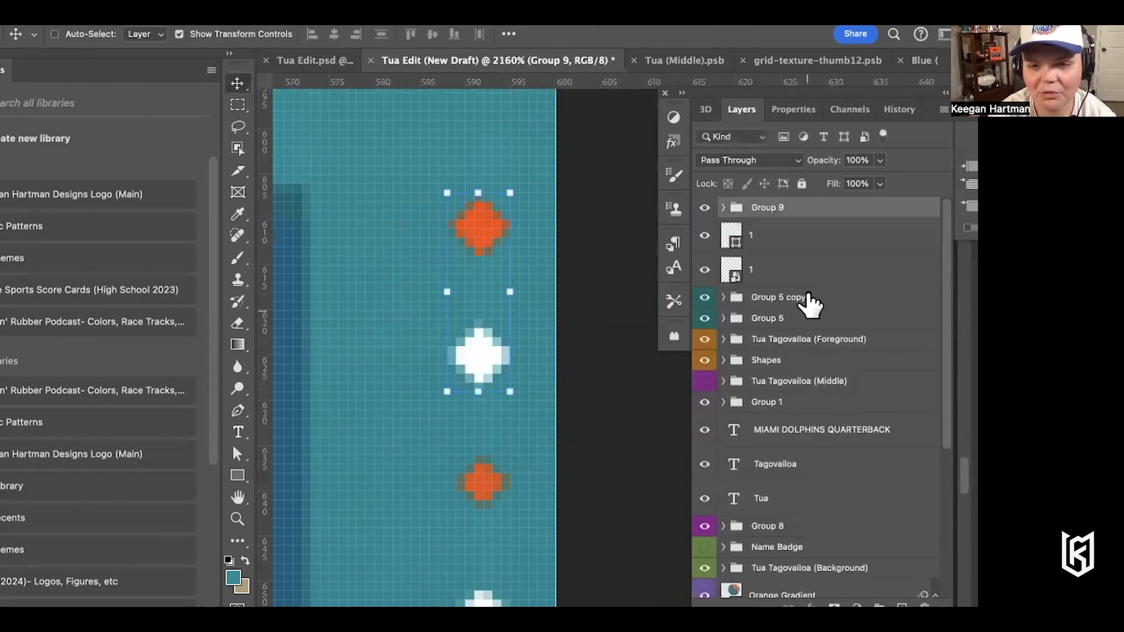
# Duplicate the diamond group and place the copy directly below, over the column's lower two diamonds
pyautogui.rightClick(792, 213)
pyautogui.click(842, 278)
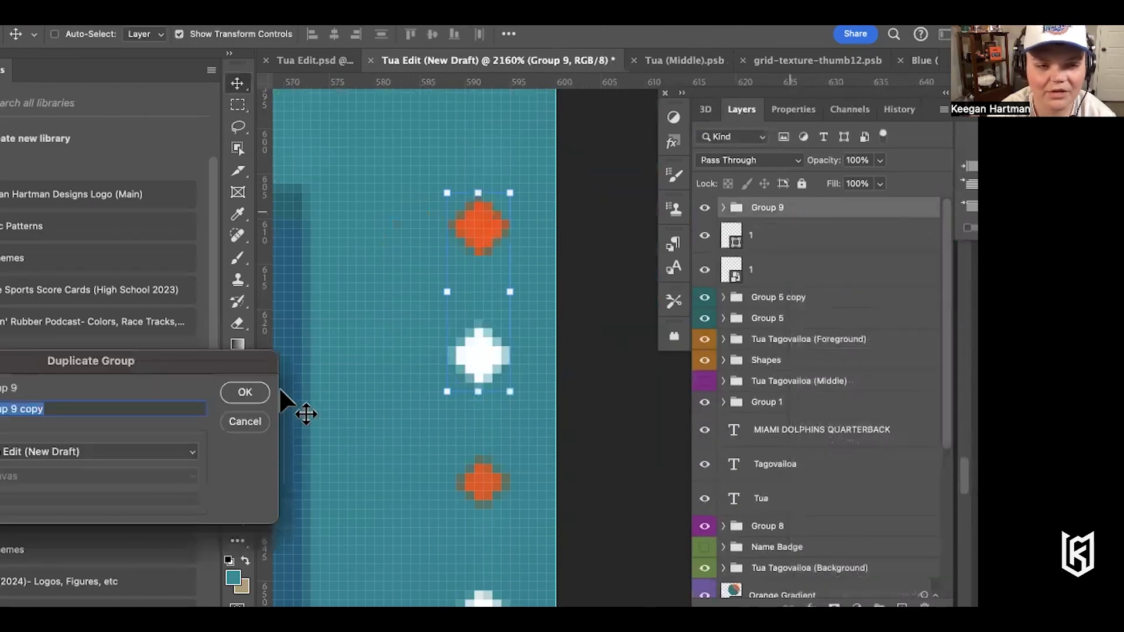
pyautogui.click(244, 392)
pyautogui.scroll(-3, 514, 328)
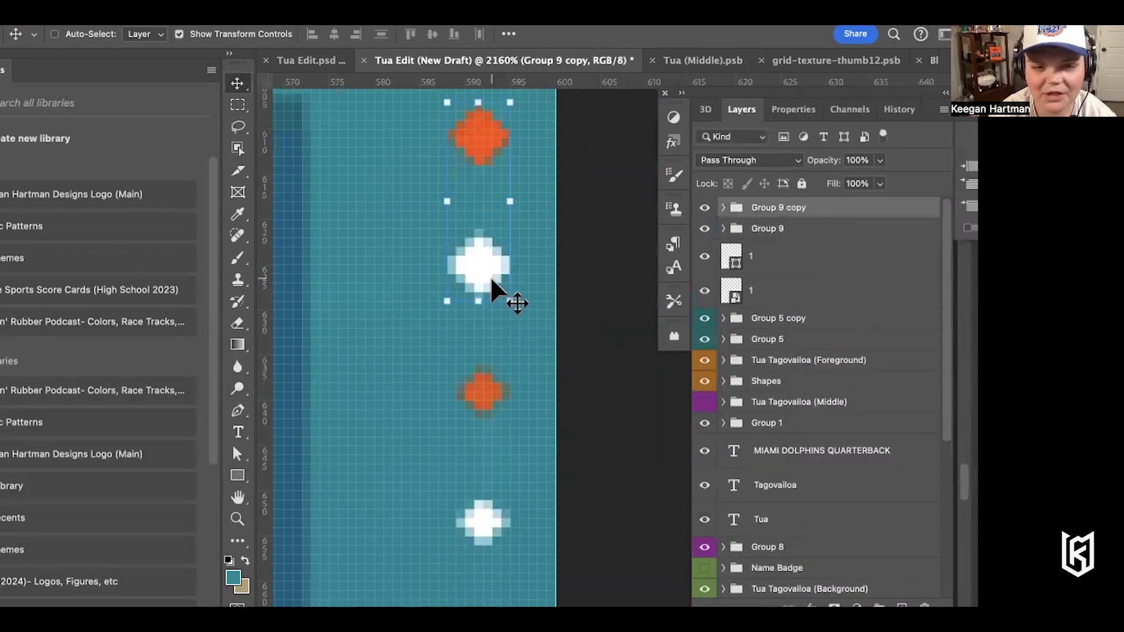
pyautogui.moveTo(487, 266); pyautogui.dragTo(492, 518)
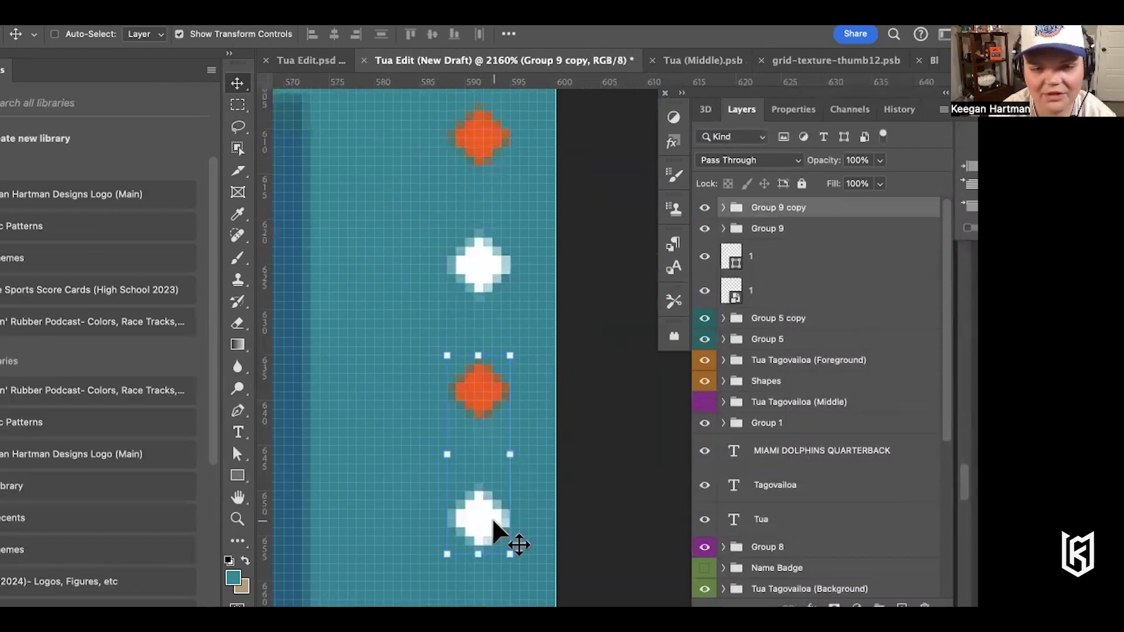
# Combine both diamond pair groups into one parent group
pyautogui.keyDown('shift'); pyautogui.click(780, 229); pyautogui.keyUp('shift')
pyautogui.click(878, 606)
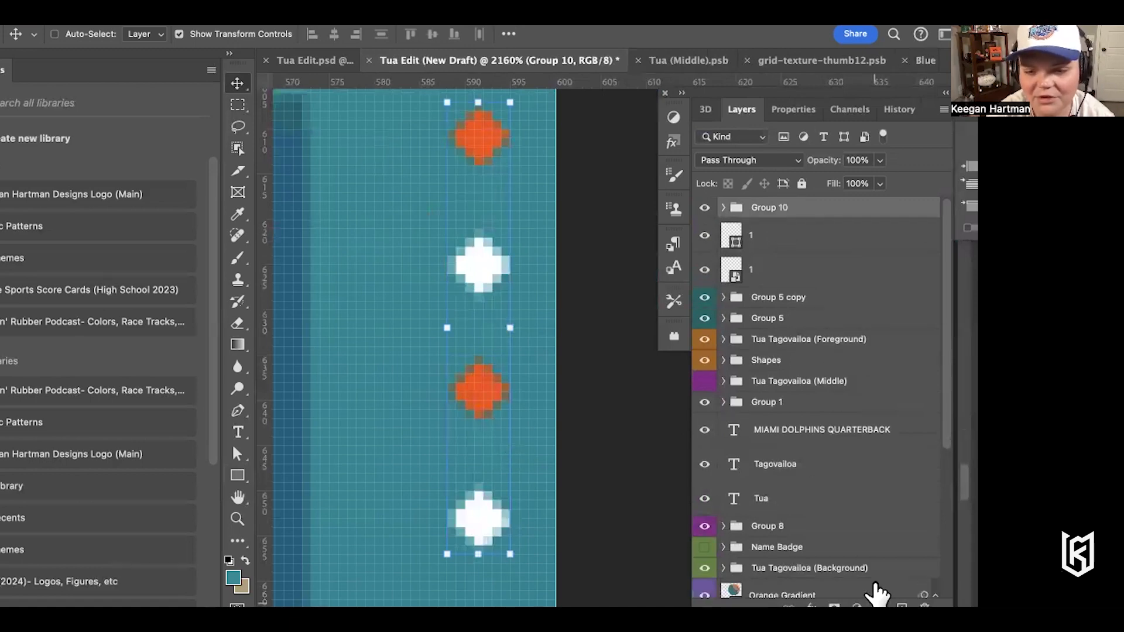
pyautogui.scroll(-2, 451, 443)
pyautogui.scroll(-3, 451, 444)
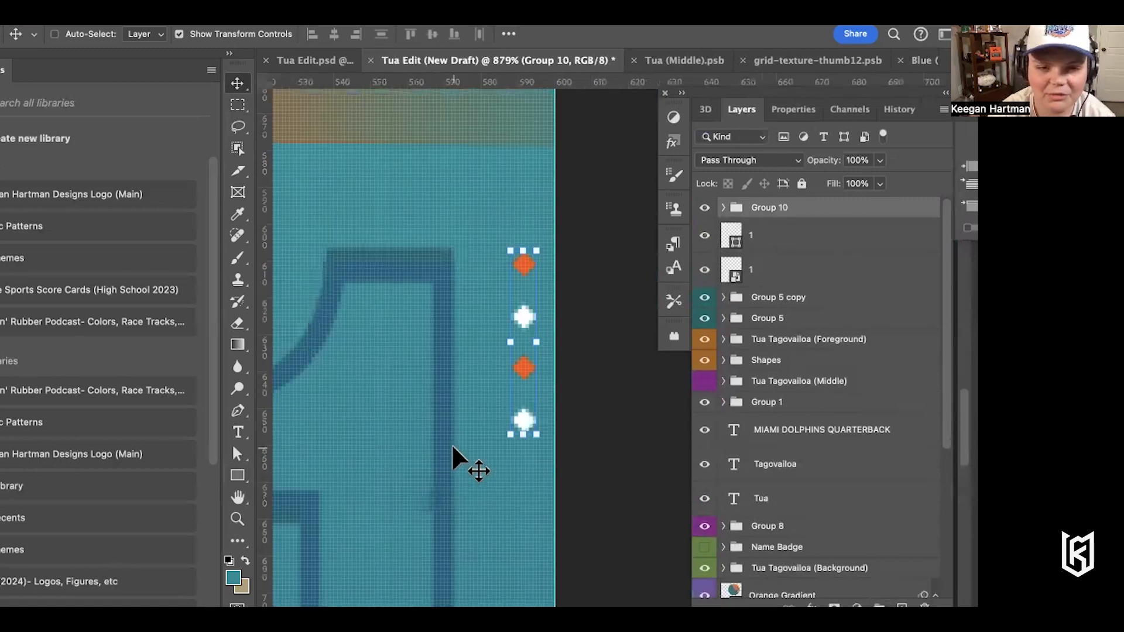
# Stretch the upper number 1 layer at its top and bottom edges to 100.37% width and 107.35% height
pyautogui.scroll(-2, 451, 444)
pyautogui.scroll(4, 451, 444)
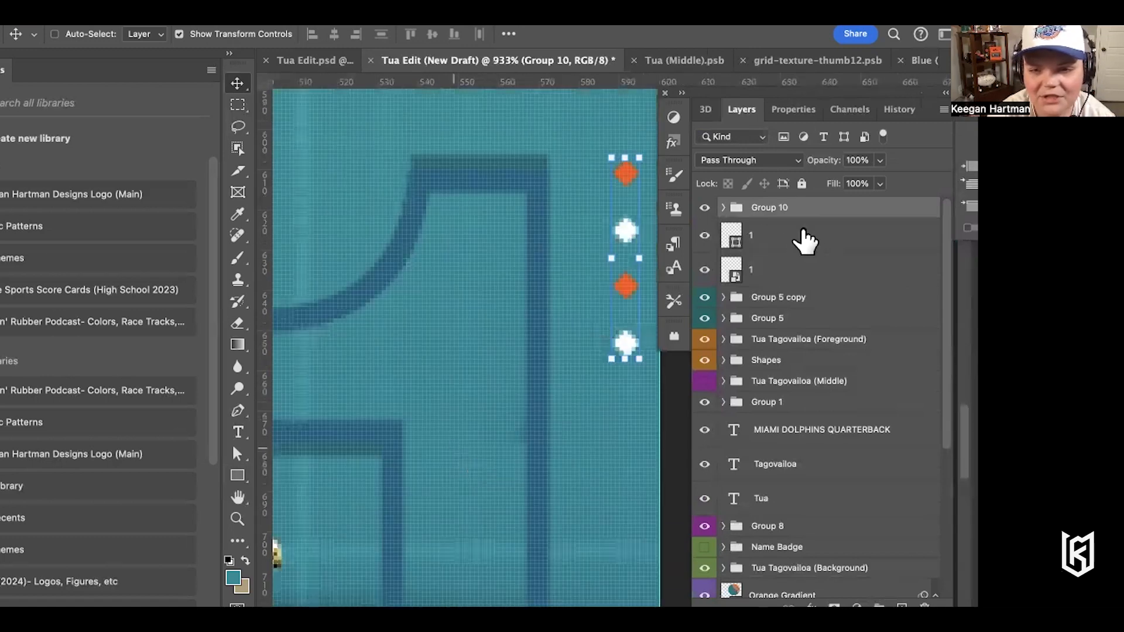
pyautogui.click(802, 243)
pyautogui.moveTo(352, 149); pyautogui.dragTo(354, 136)
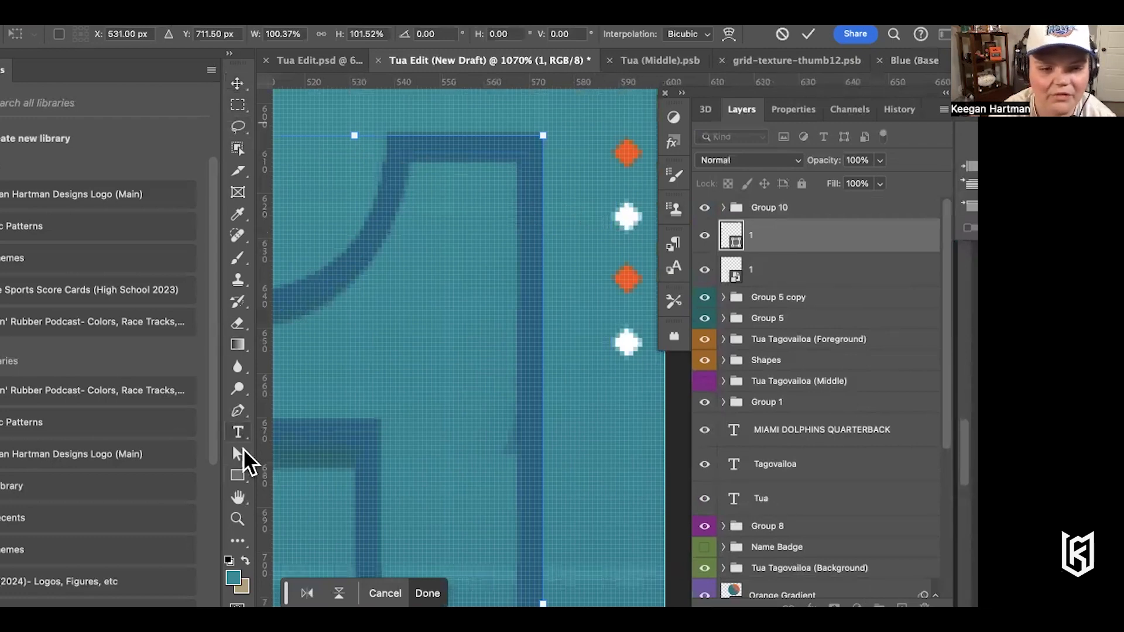
pyautogui.hscroll(-3, 403, 467)
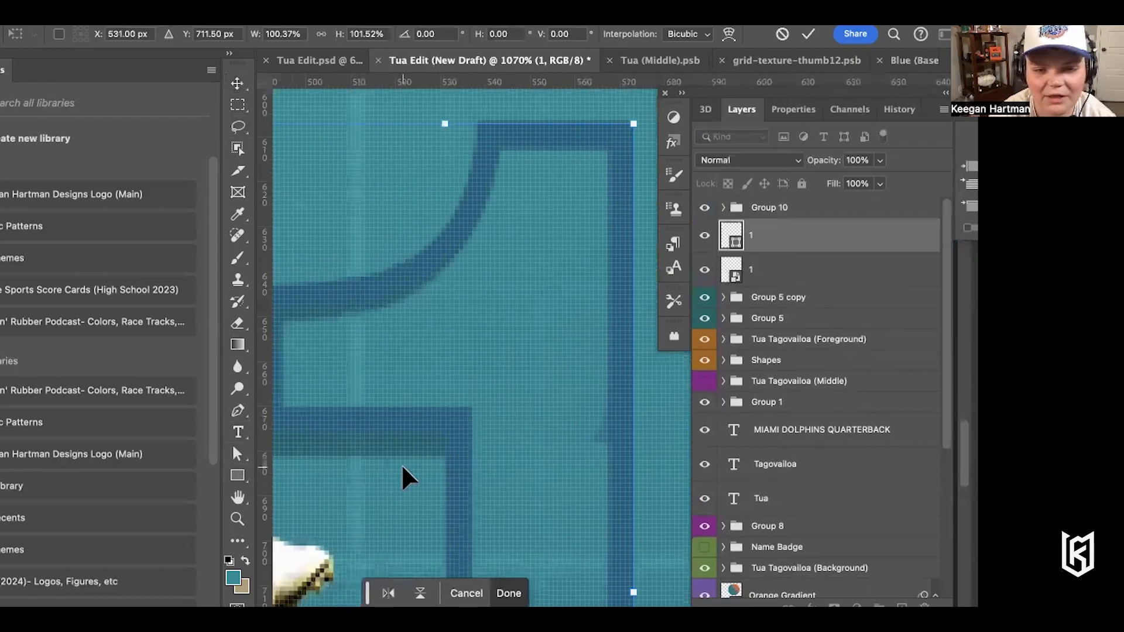
pyautogui.keyDown('alt'); pyautogui.scroll(-6, 401, 464); pyautogui.keyUp('alt')
pyautogui.moveTo(553, 509); pyautogui.dragTo(553, 532)
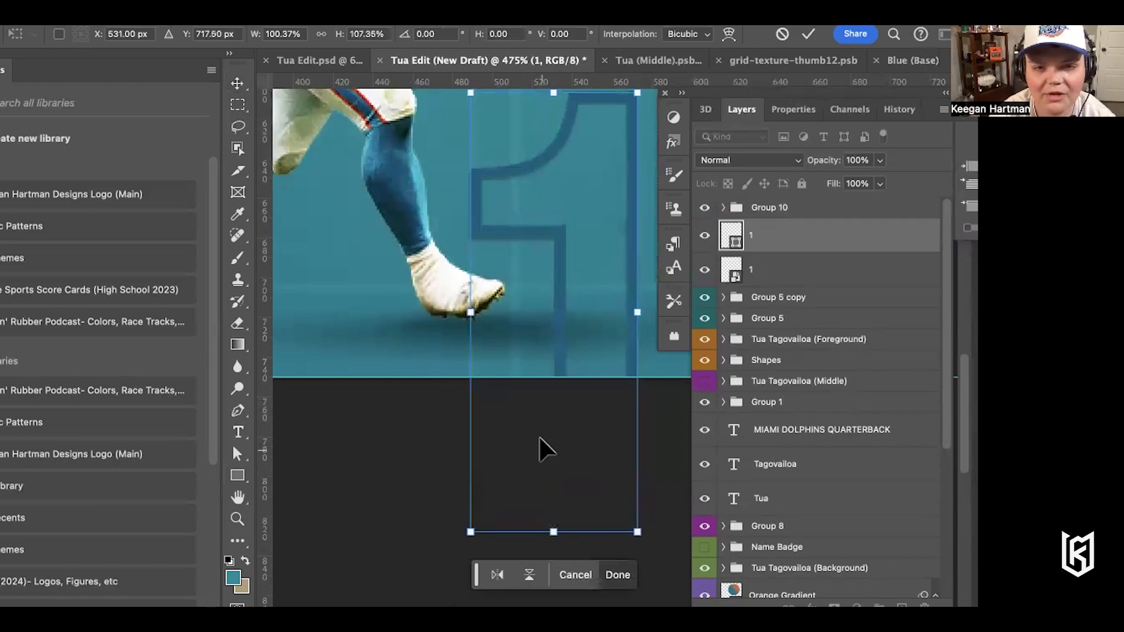
pyautogui.scroll(3, 533, 407)
pyautogui.hscroll(2, 534, 406)
pyautogui.keyDown('alt'); pyautogui.scroll(4, 534, 406); pyautogui.keyUp('alt')
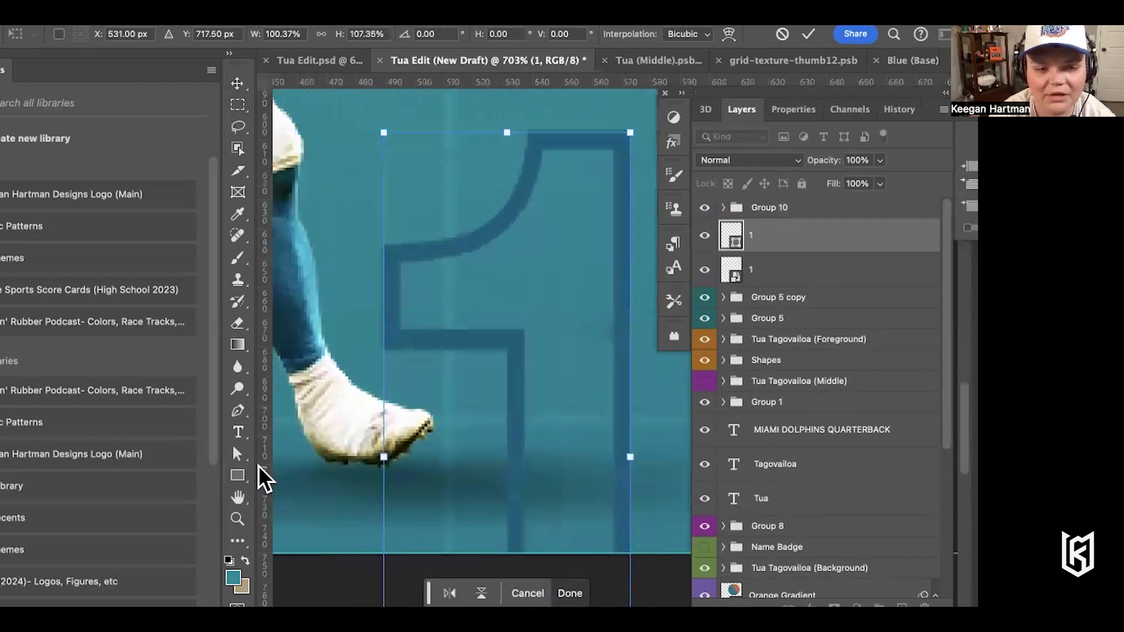
# Open the stroke color swatches for the upper number 1 layer and examine the colors used across the poster
pyautogui.click(237, 474)
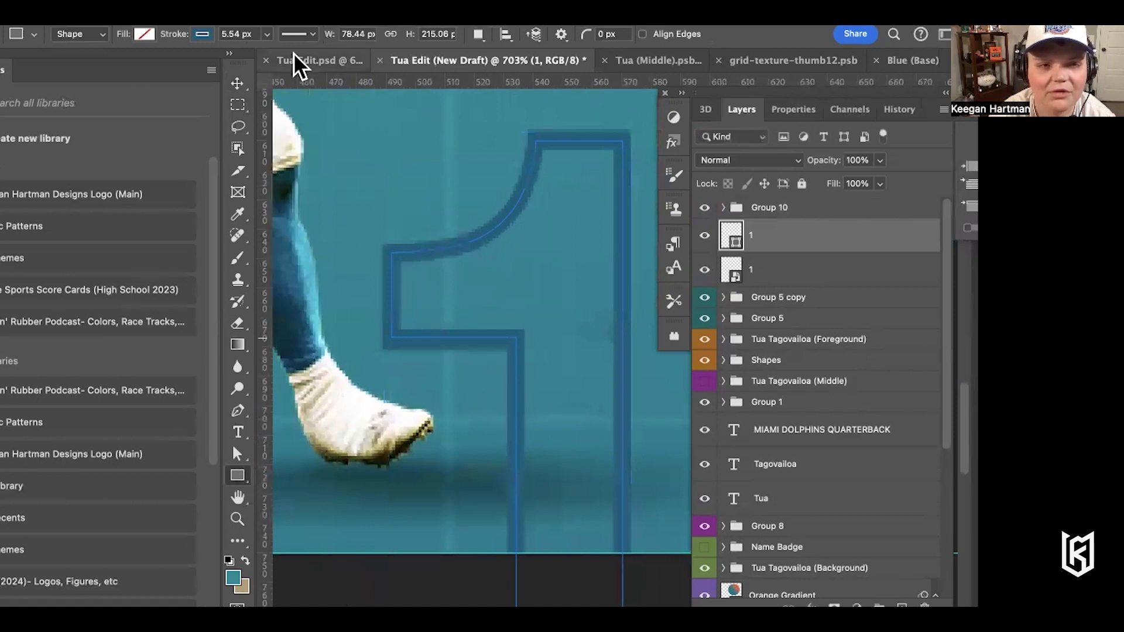
pyautogui.click(202, 34)
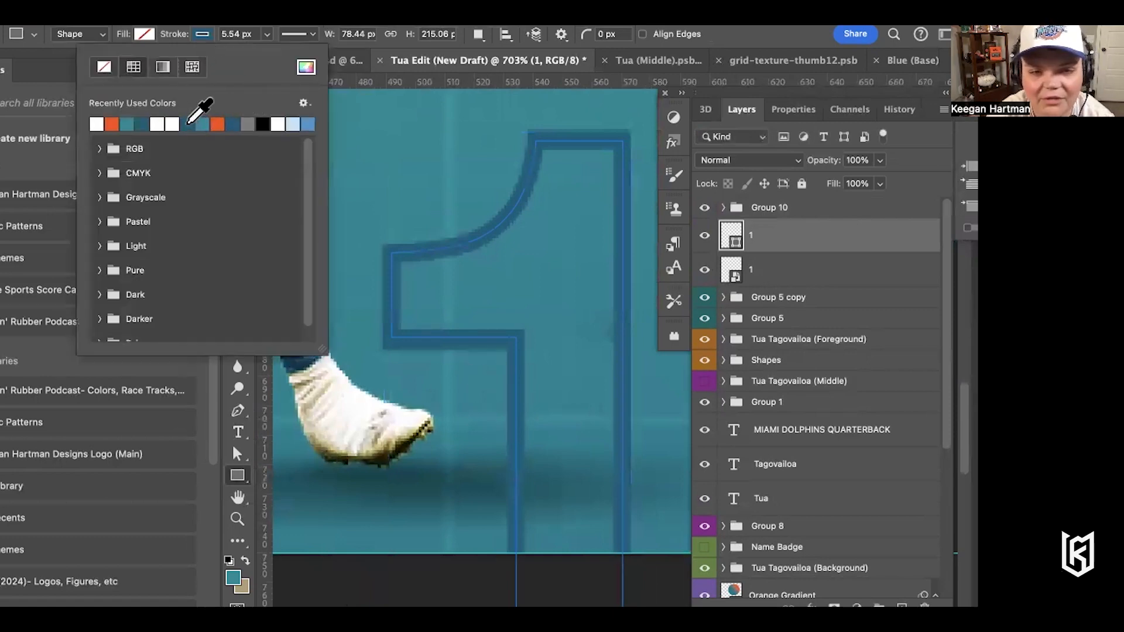
pyautogui.scroll(5, 446, 261)
pyautogui.hscroll(-3, 446, 261)
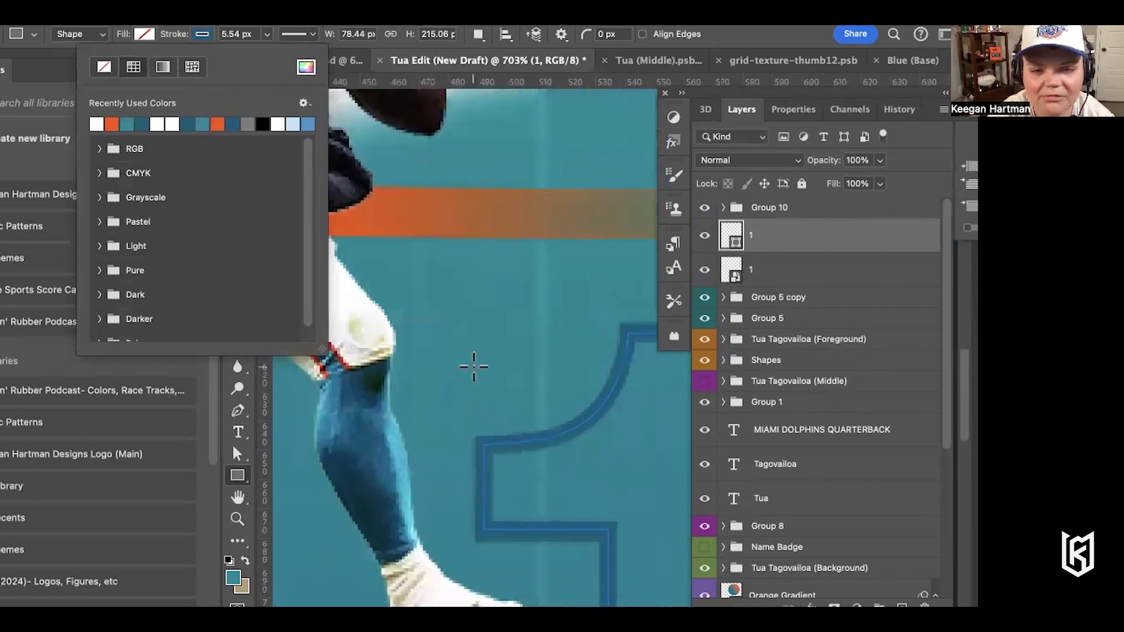
pyautogui.scroll(10, 474, 367)
pyautogui.hscroll(3, 473, 366)
pyautogui.hscroll(-10, 473, 366)
pyautogui.scroll(-10, 474, 366)
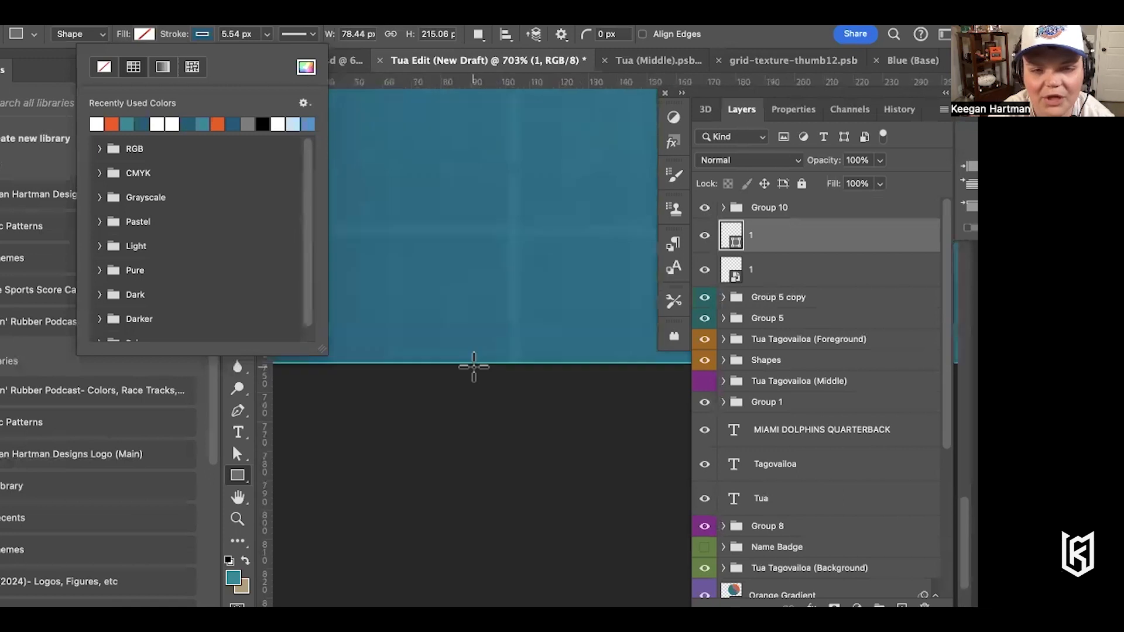
pyautogui.scroll(8, 474, 366)
pyautogui.scroll(-3, 472, 366)
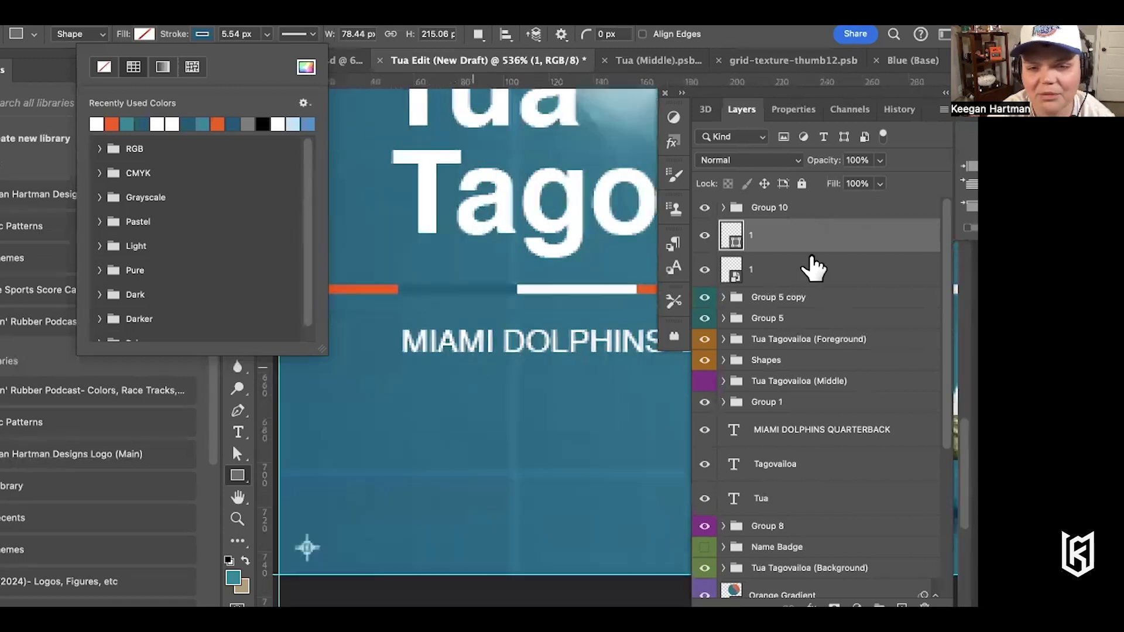
# Select the lower number 1 layer and open its stroke color options
pyautogui.click(830, 246)
pyautogui.click(784, 276)
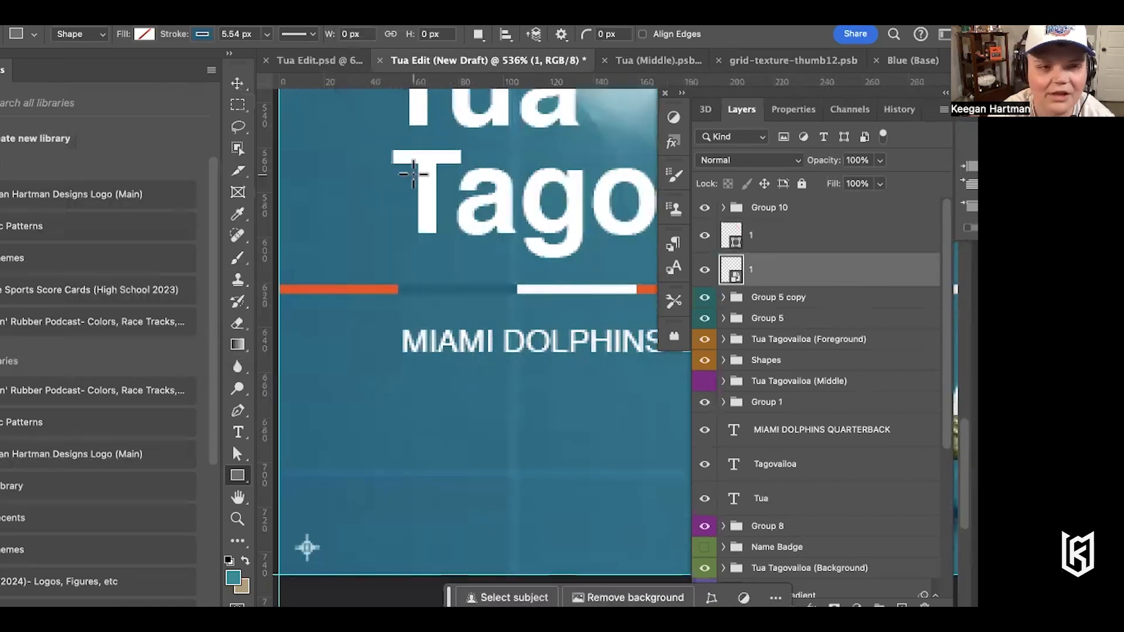
pyautogui.click(202, 34)
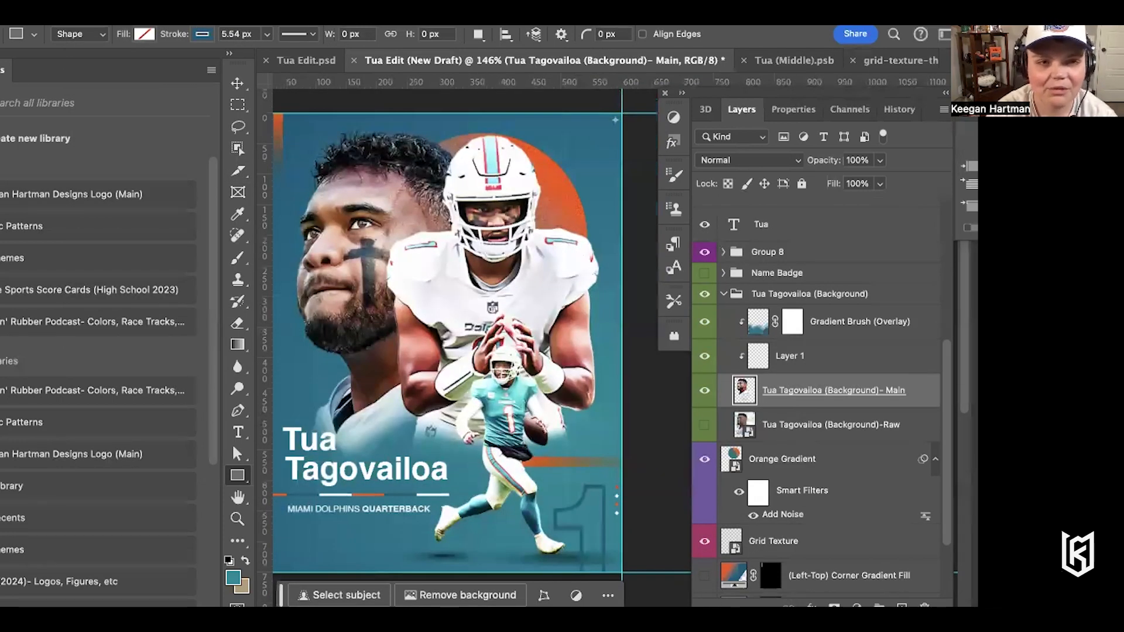
# Open the Camera Raw Filter for the Tua Tagovailoa (Background)- Main layer and frame the portrait in the preview
pyautogui.click(283, 7)
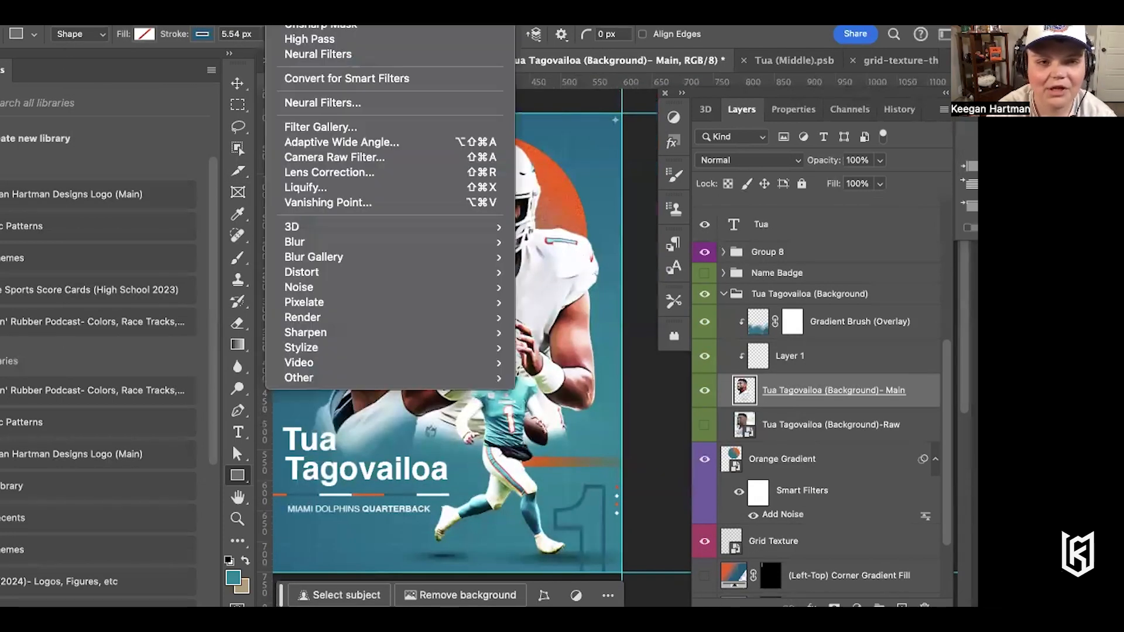
pyautogui.click(336, 154)
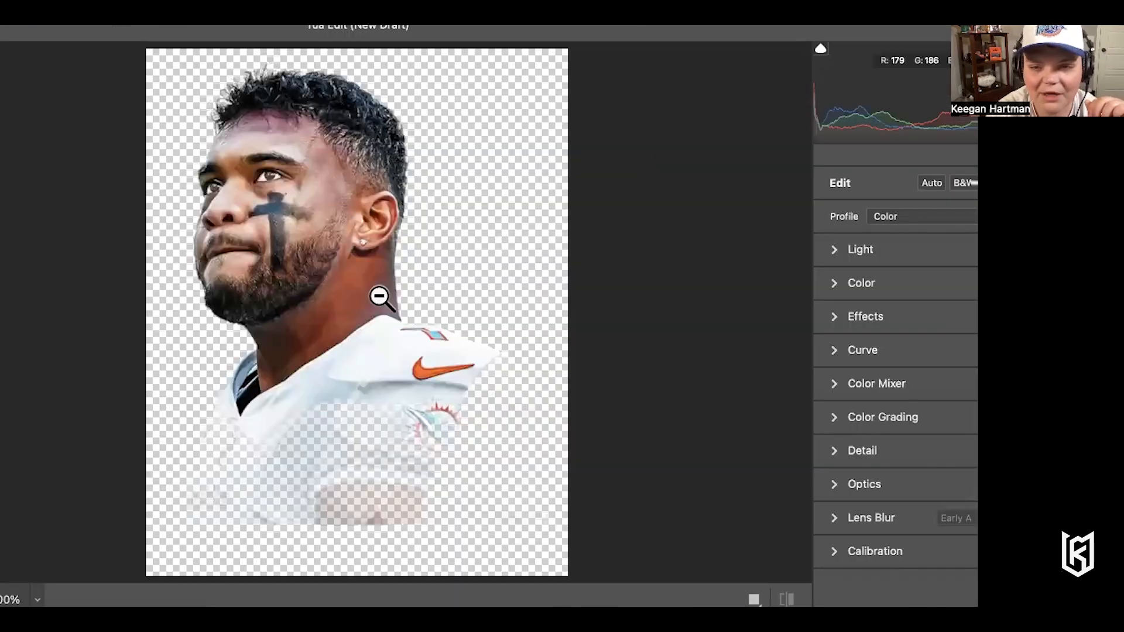
pyautogui.scroll(3, 378, 296)
pyautogui.scroll(-2, 379, 297)
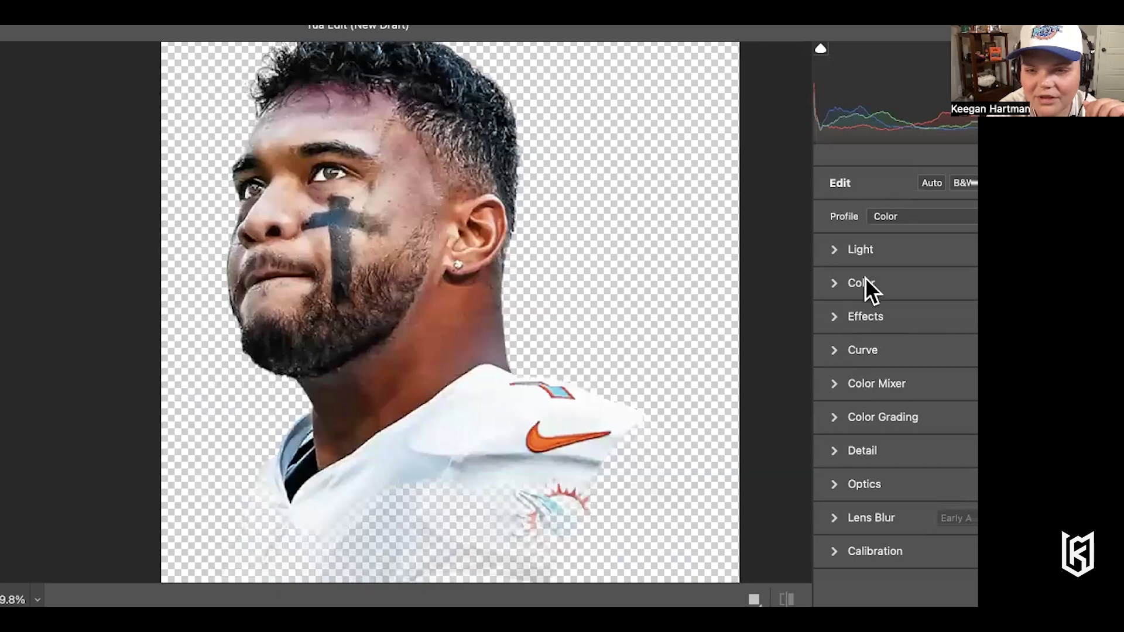
# In the Color Mixer, shift the hues of reds, oranges, yellows and blues toward negative values for the portrait
pyautogui.click(836, 248)
pyautogui.click(835, 248)
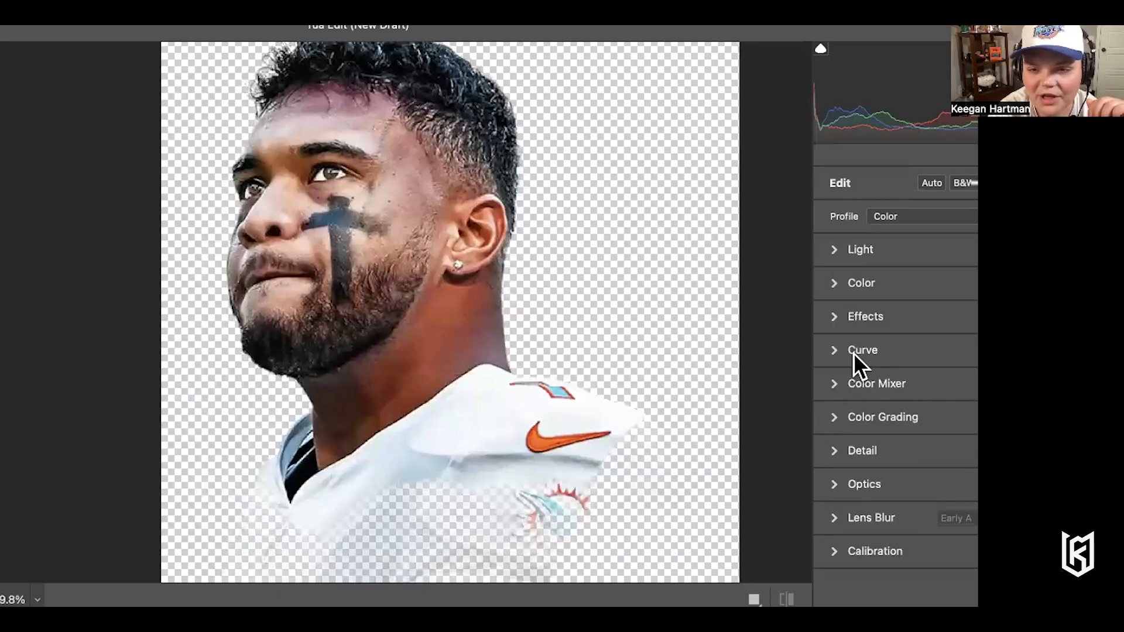
pyautogui.click(830, 411)
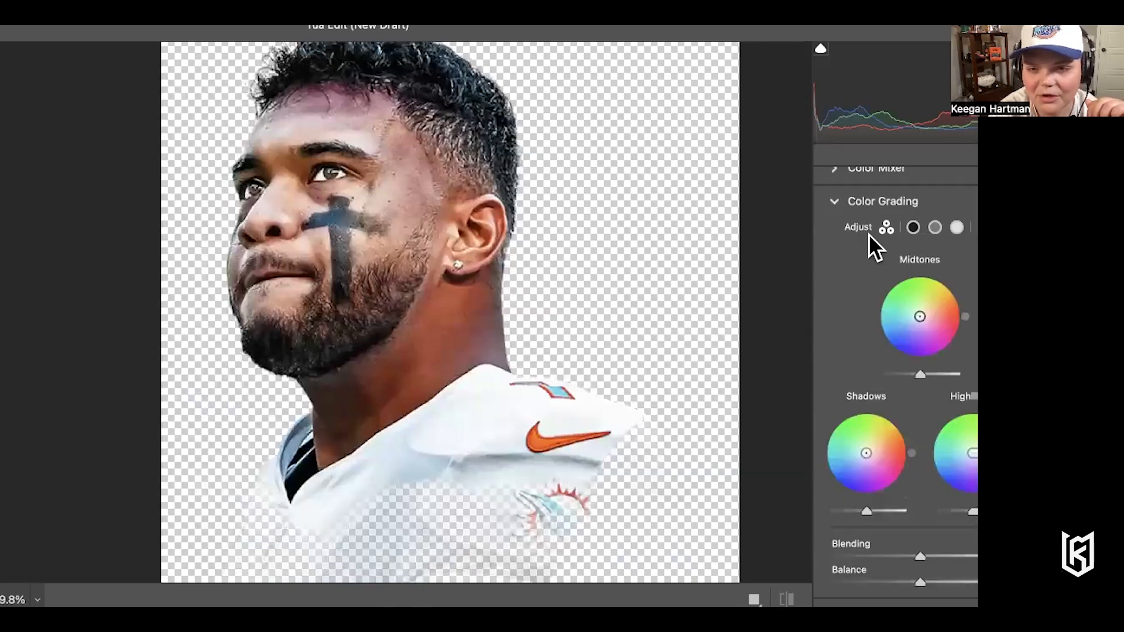
pyautogui.click(831, 176)
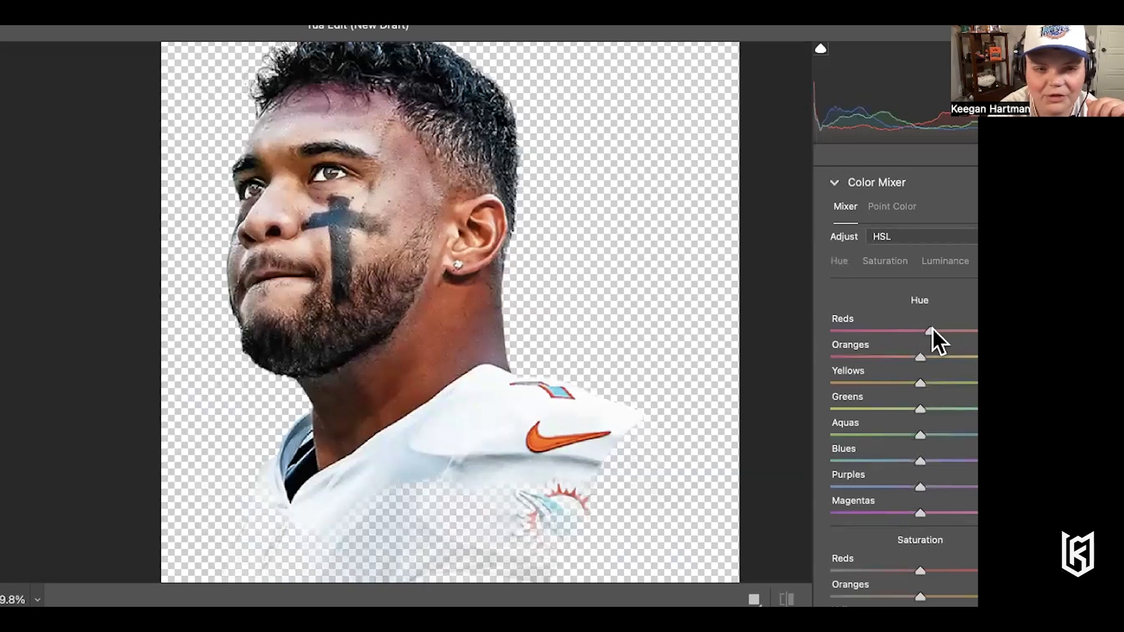
pyautogui.moveTo(930, 331); pyautogui.dragTo(880, 331)
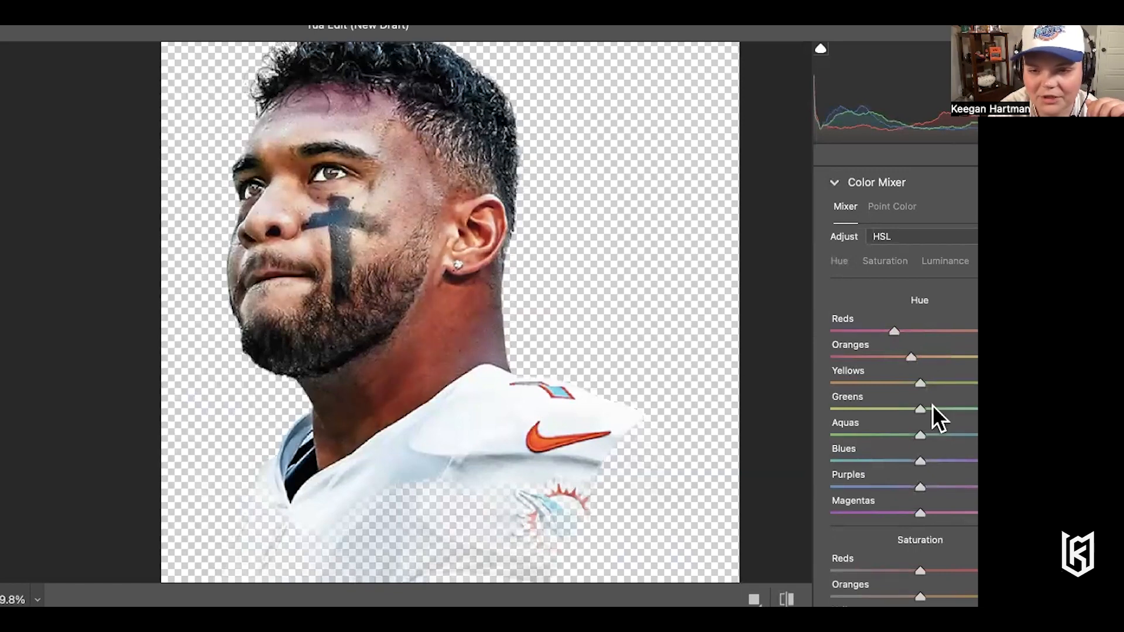
pyautogui.moveTo(919, 382); pyautogui.dragTo(904, 381)
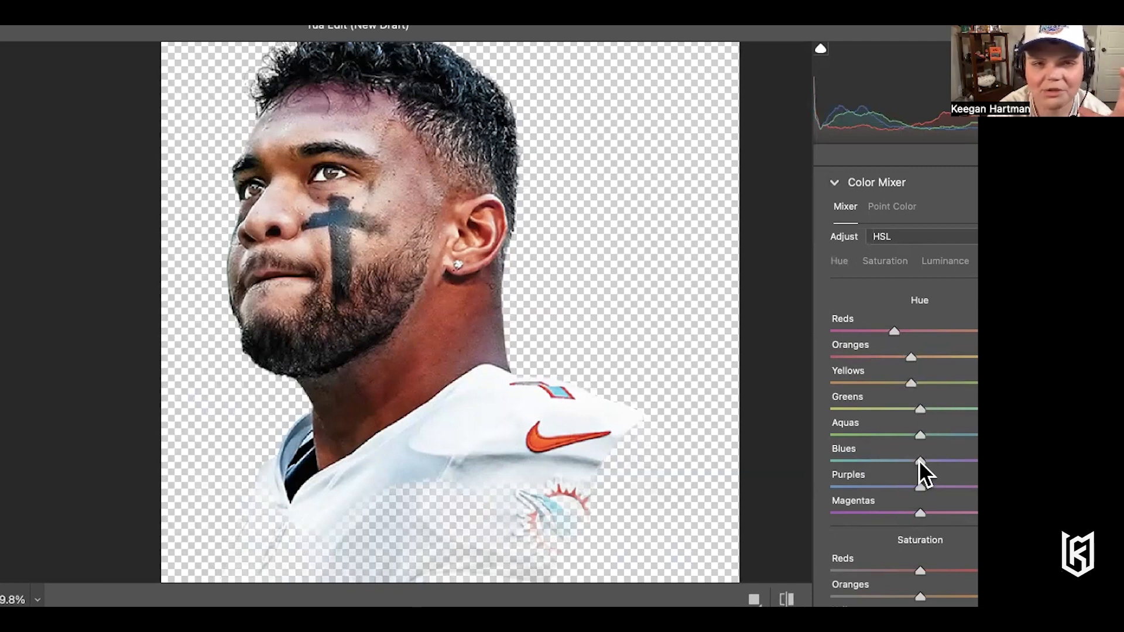
pyautogui.moveTo(952, 460); pyautogui.dragTo(900, 461)
# Lower the saturation of the portrait's reds and yellows and raise the saturation of its oranges slightly
pyautogui.scroll(-3, 888, 461)
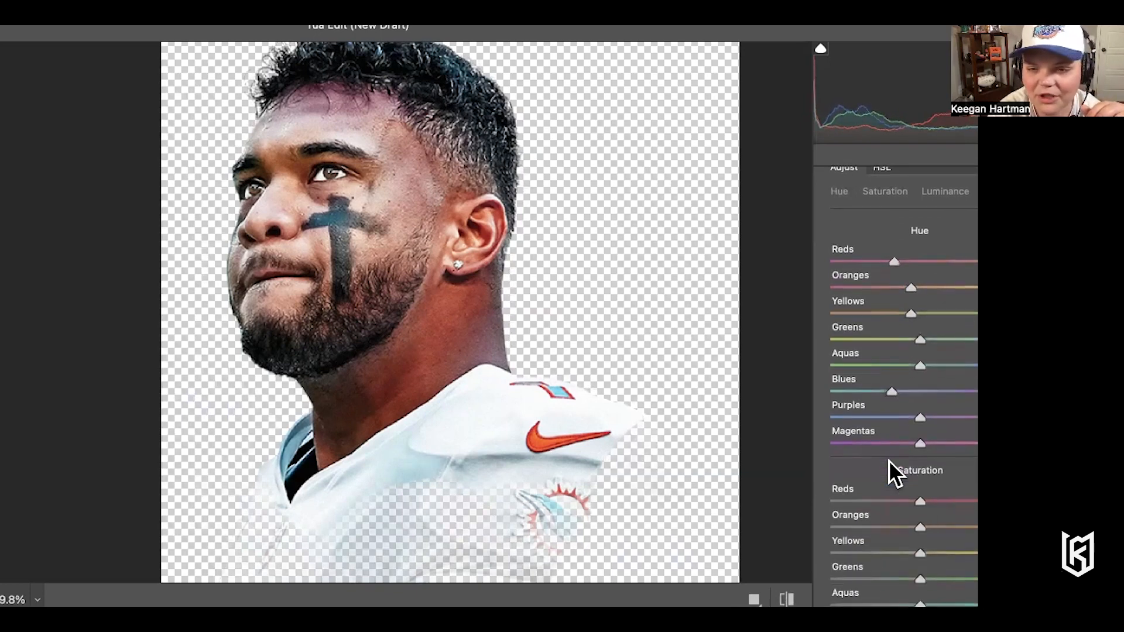
pyautogui.moveTo(924, 500)
pyautogui.mouseDown()
pyautogui.moveTo(956, 502)
pyautogui.moveTo(904, 494)
pyautogui.mouseUp()
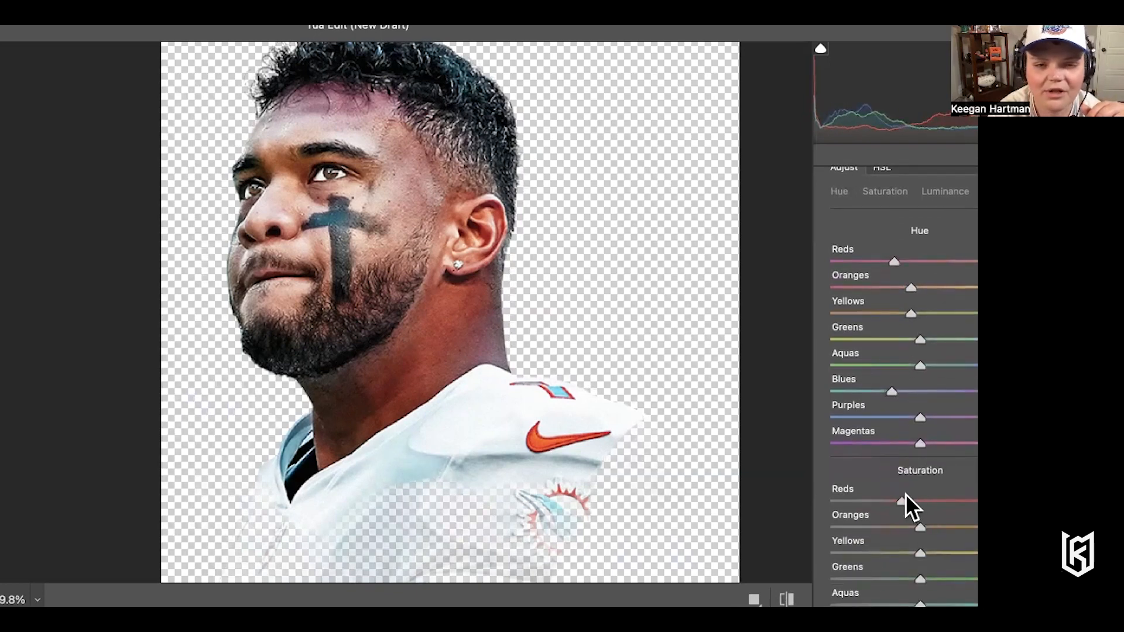
pyautogui.scroll(-3, 907, 493)
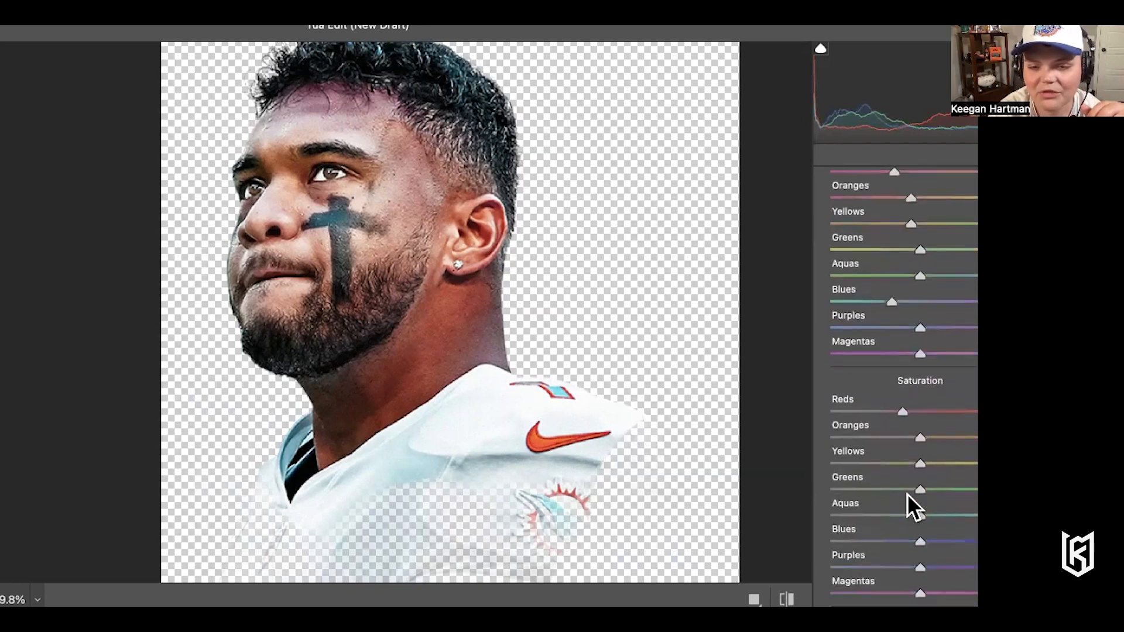
pyautogui.moveTo(923, 423); pyautogui.dragTo(870, 465)
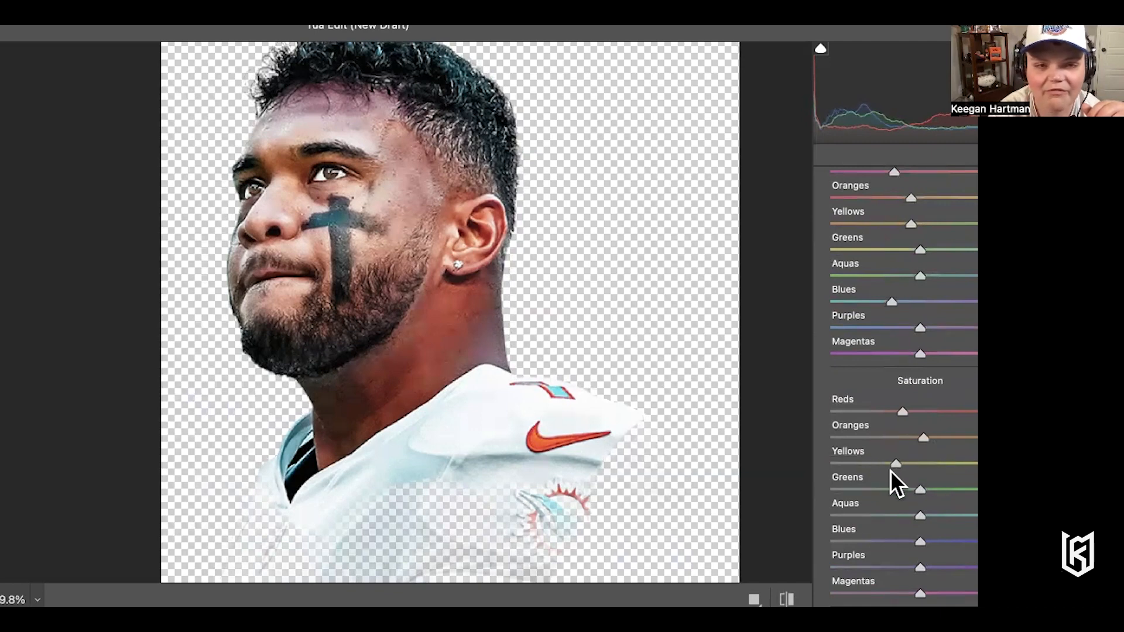
# Raise the luminance of the portrait's reds, oranges and blues and lower the luminance of its yellows slightly
pyautogui.scroll(-6, 894, 480)
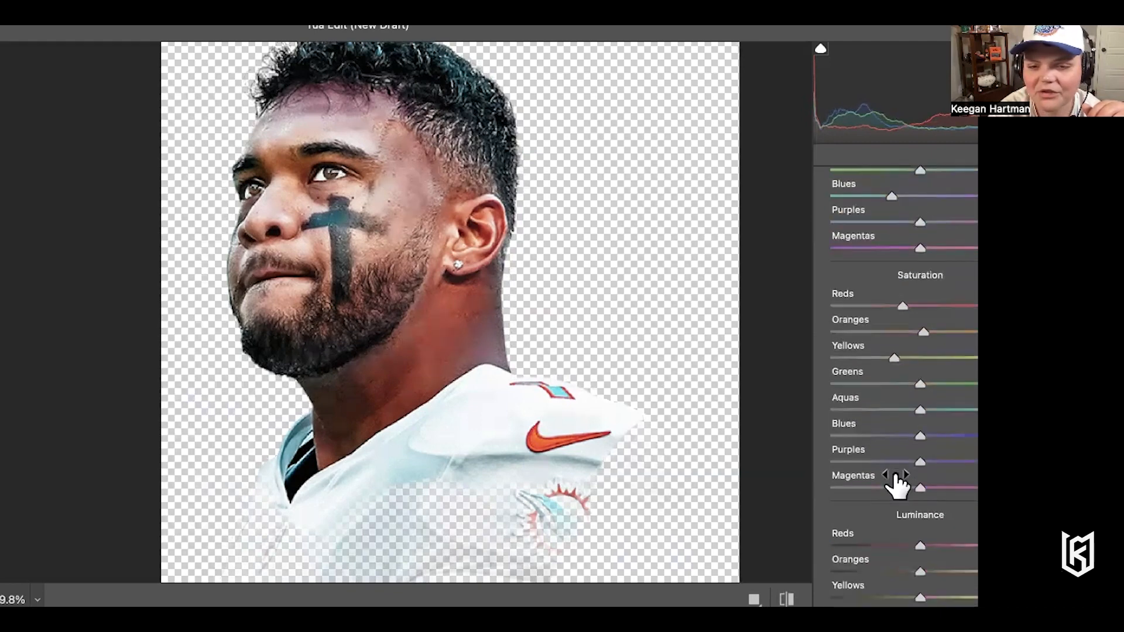
pyautogui.moveTo(919, 479); pyautogui.dragTo(948, 480)
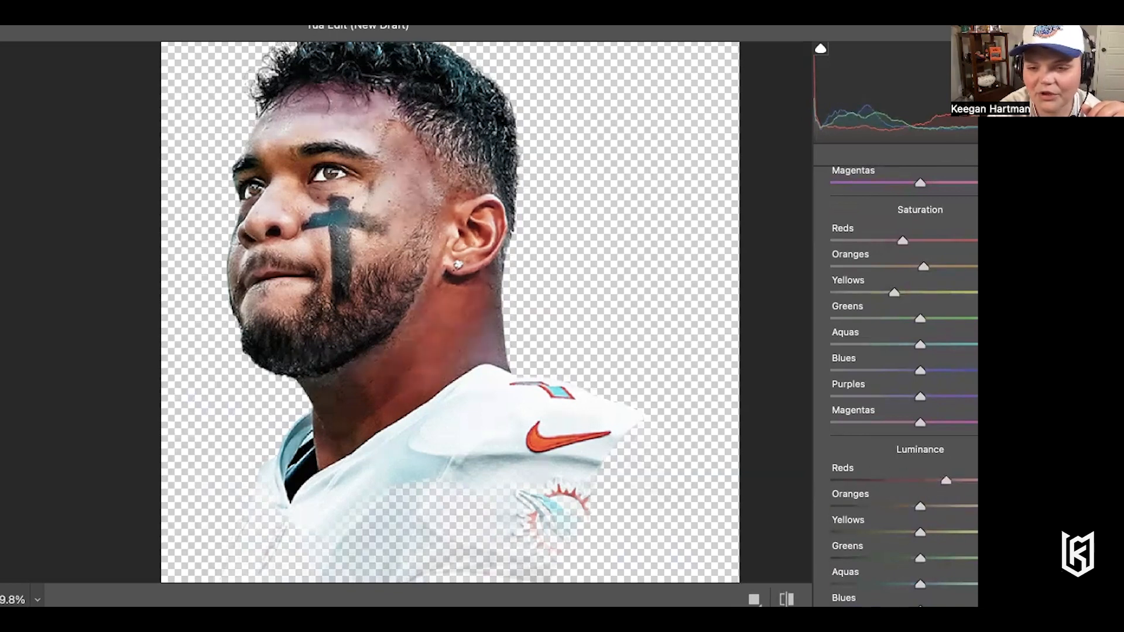
pyautogui.moveTo(924, 506); pyautogui.dragTo(879, 529)
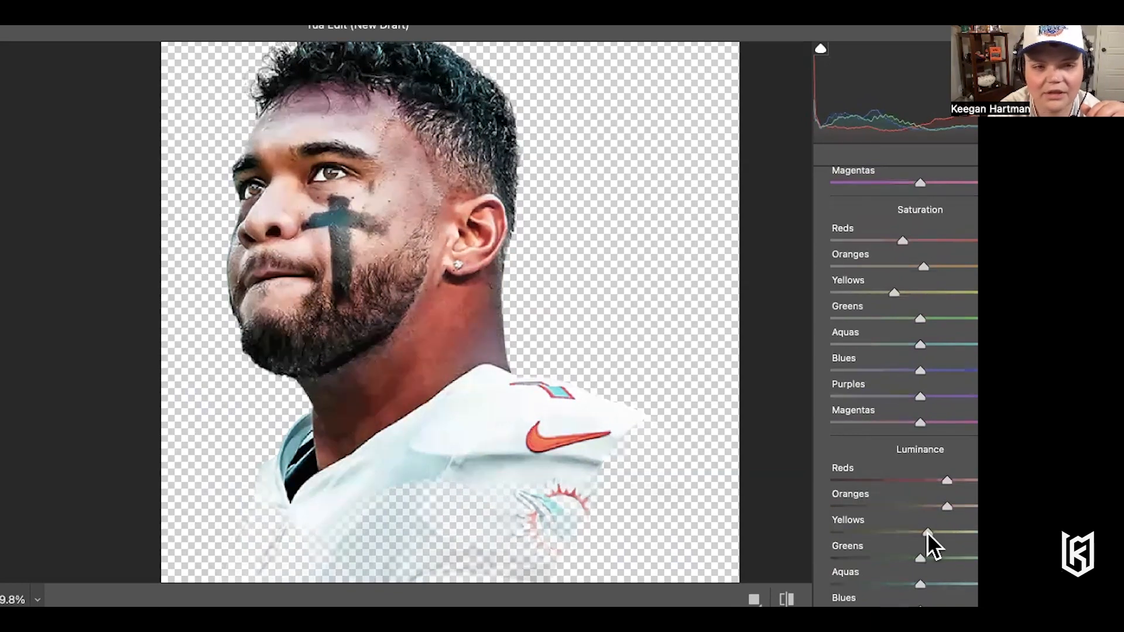
pyautogui.scroll(-5, 909, 533)
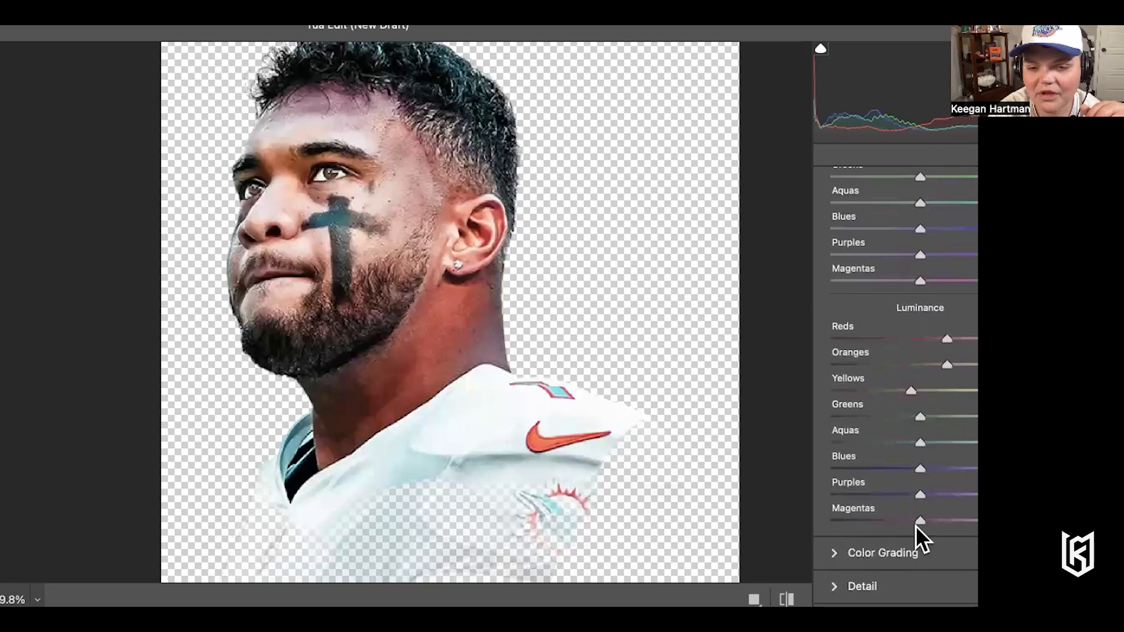
pyautogui.moveTo(920, 468); pyautogui.dragTo(952, 469)
# Add moderate sharpening, noise reduction and color noise reduction to the portrait, and apply the Camera Raw Filter
pyautogui.scroll(-3, 835, 492)
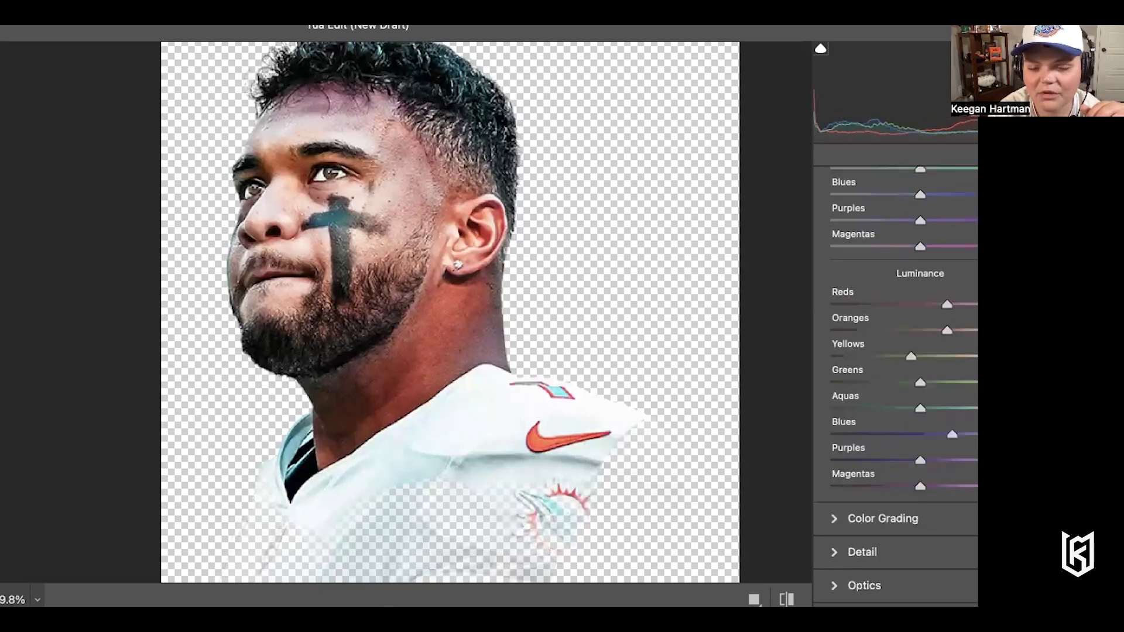
pyautogui.click(835, 497)
pyautogui.moveTo(831, 280); pyautogui.dragTo(867, 280)
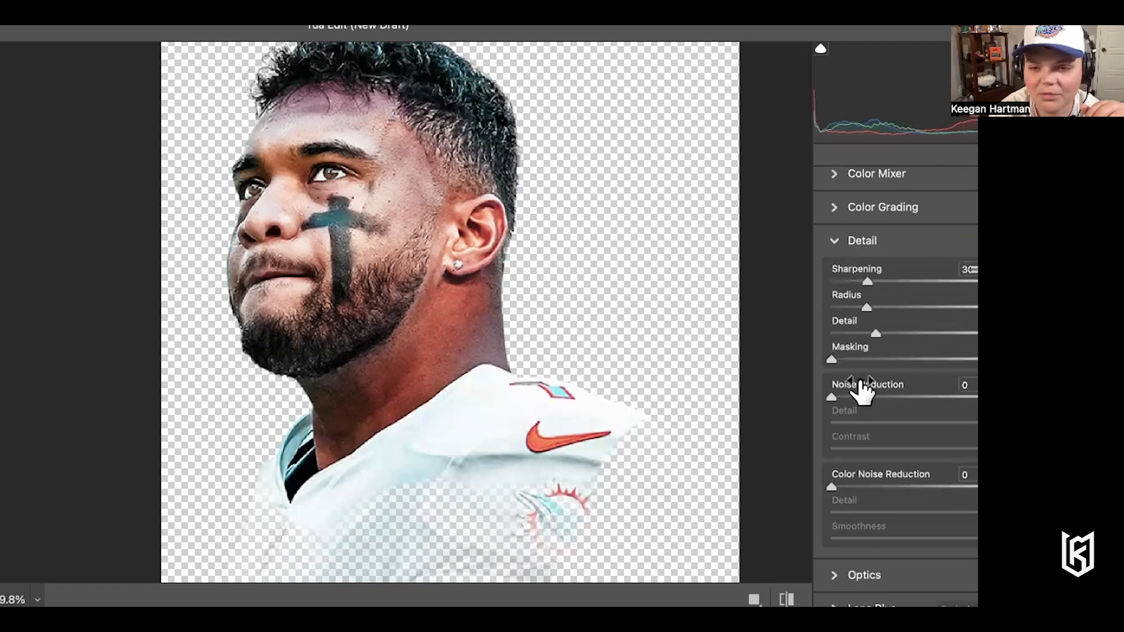
pyautogui.moveTo(834, 397); pyautogui.dragTo(888, 397)
pyautogui.moveTo(870, 275); pyautogui.dragTo(850, 276)
pyautogui.moveTo(831, 486); pyautogui.dragTo(856, 486)
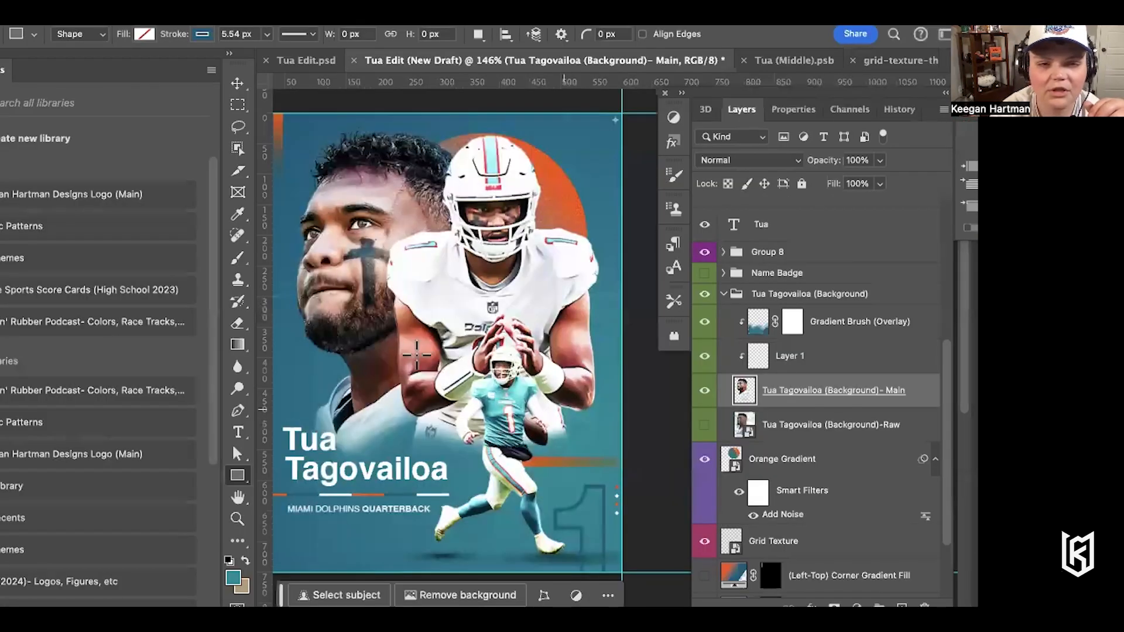
# Examine the adjusted portrait on the poster and compare it with the player images and lower fades in Tua Edit.psd
pyautogui.hscroll(-2, 407, 348)
pyautogui.scroll(-2, 407, 348)
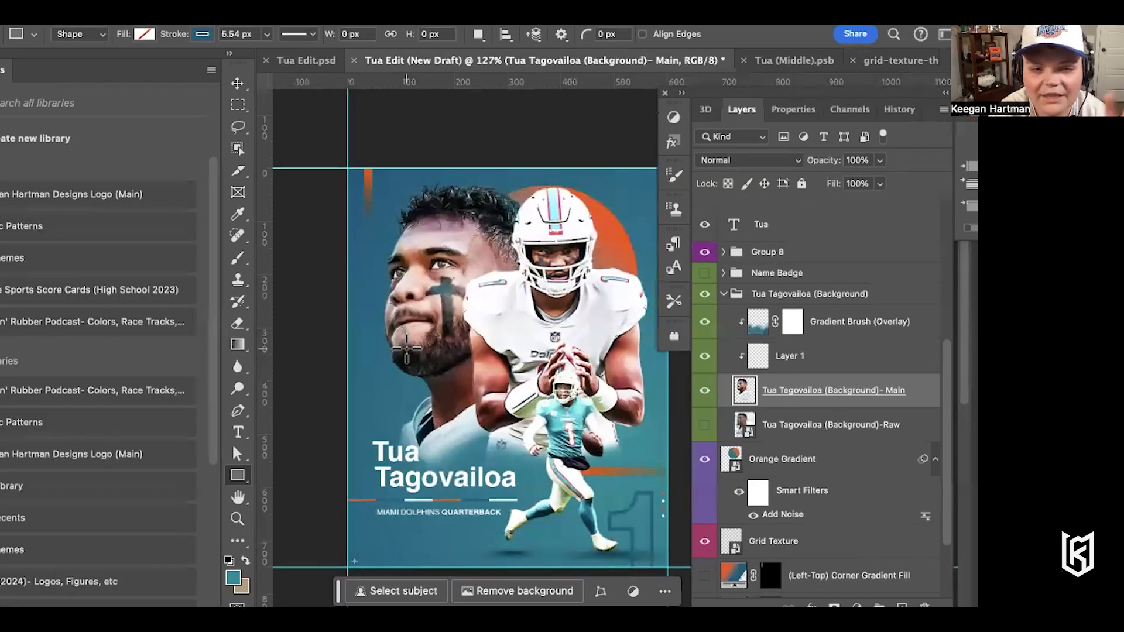
pyautogui.scroll(3, 406, 348)
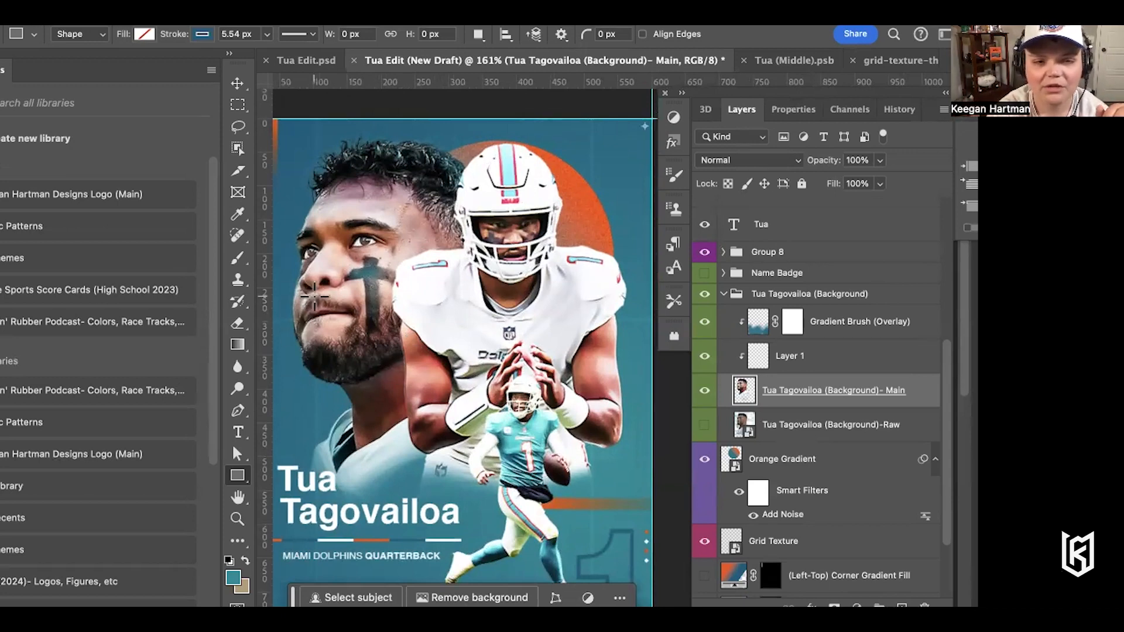
pyautogui.scroll(-1, 315, 296)
pyautogui.scroll(1, 314, 296)
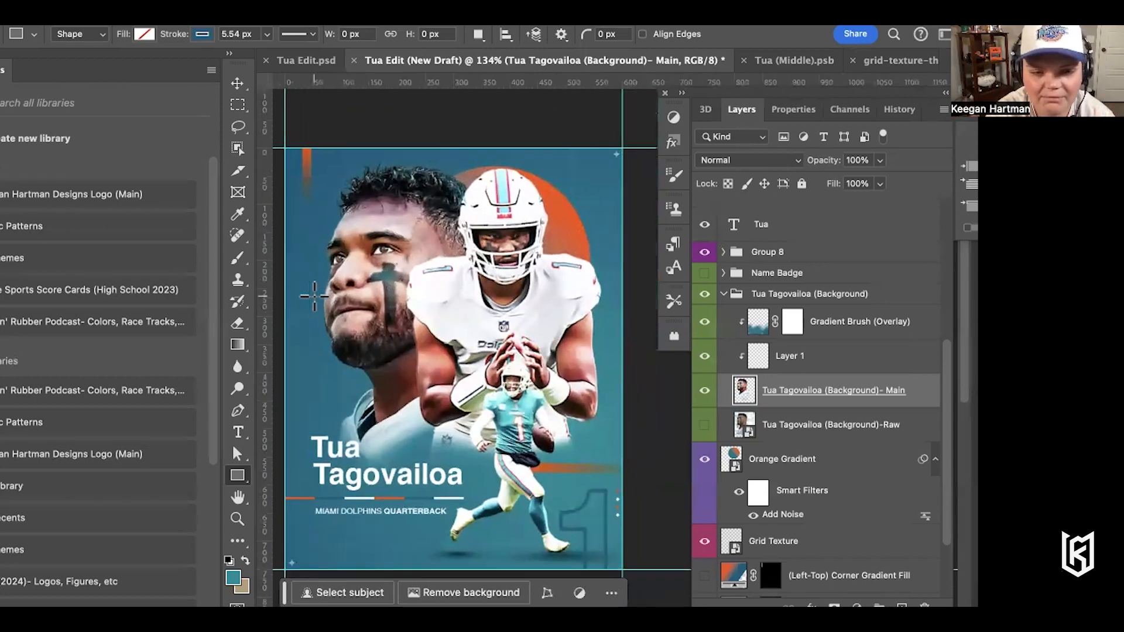
pyautogui.scroll(1, 315, 296)
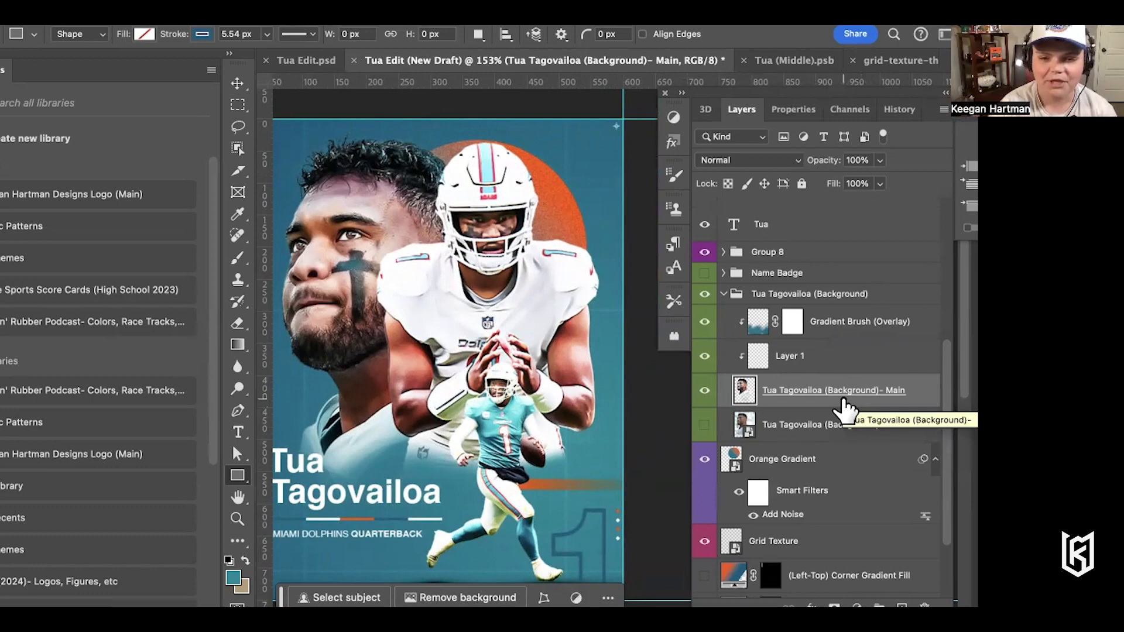
pyautogui.click(307, 60)
pyautogui.hscroll(3, 516, 332)
pyautogui.scroll(5, 516, 331)
pyautogui.hscroll(-5, 516, 332)
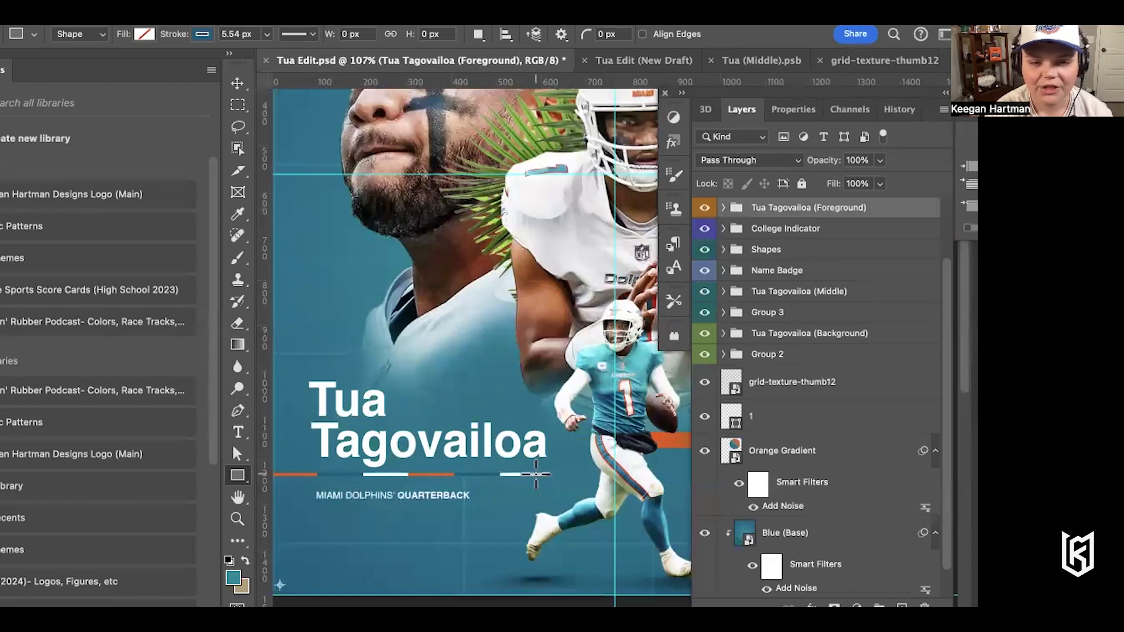
pyautogui.hscroll(5, 491, 479)
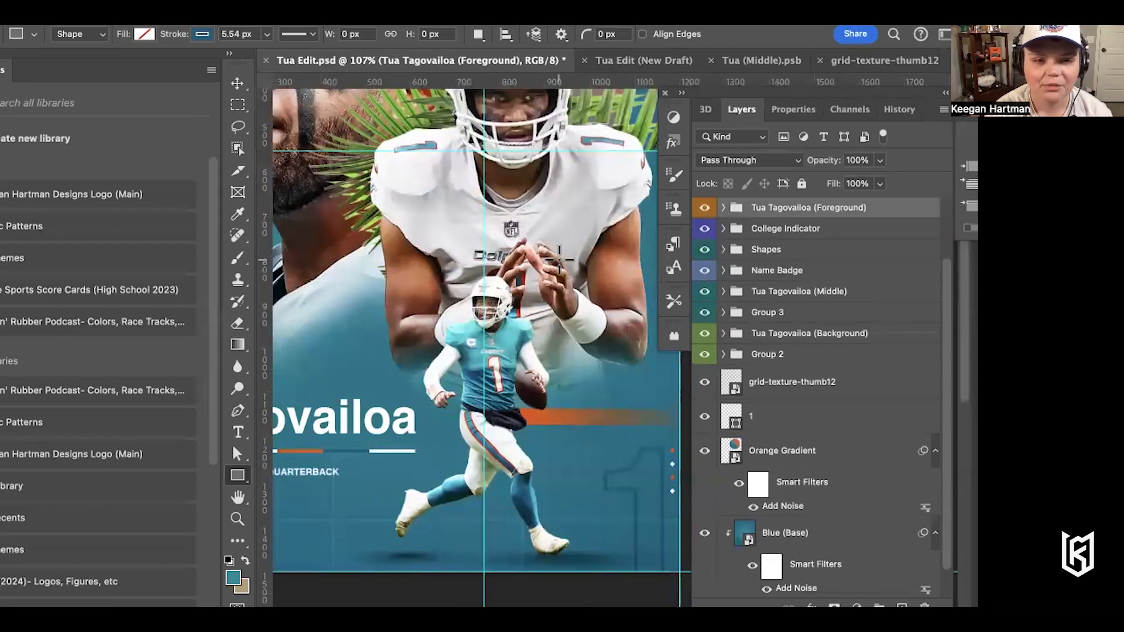
# Choose the Eraser, check its opacity and flow, and give it a 35 px brush with reduced hardness
pyautogui.click(237, 324)
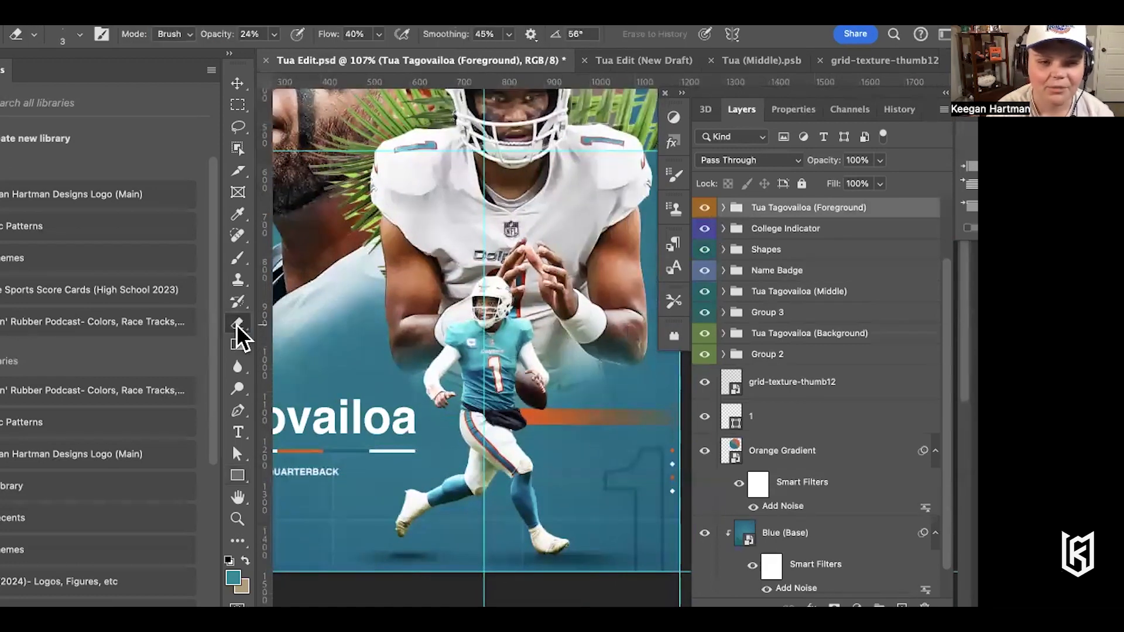
pyautogui.click(273, 35)
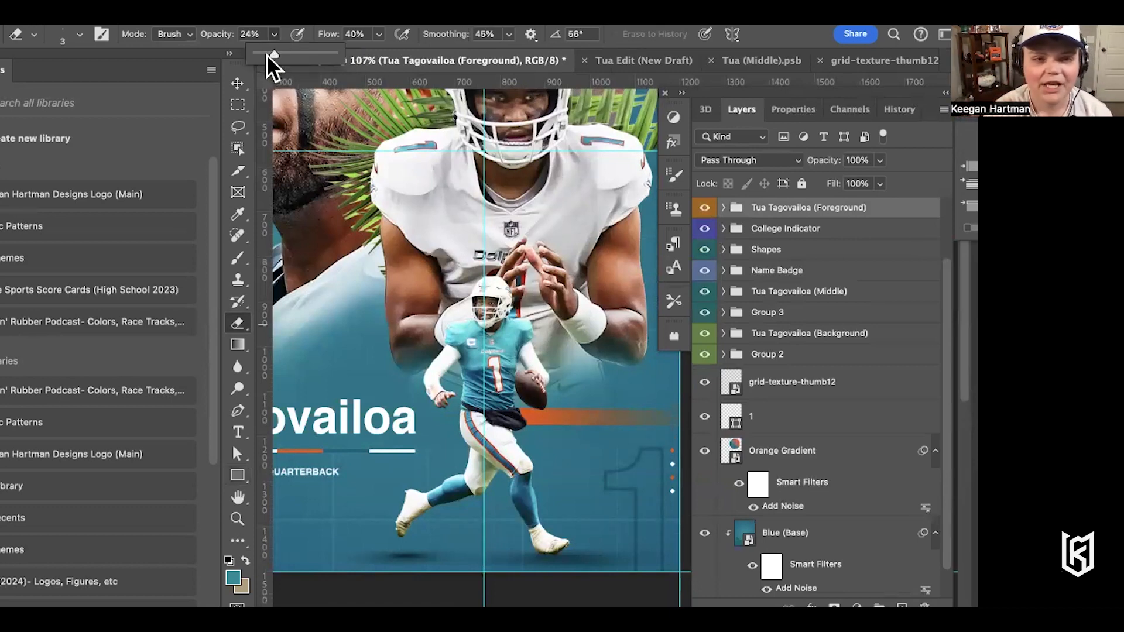
pyautogui.click(379, 35)
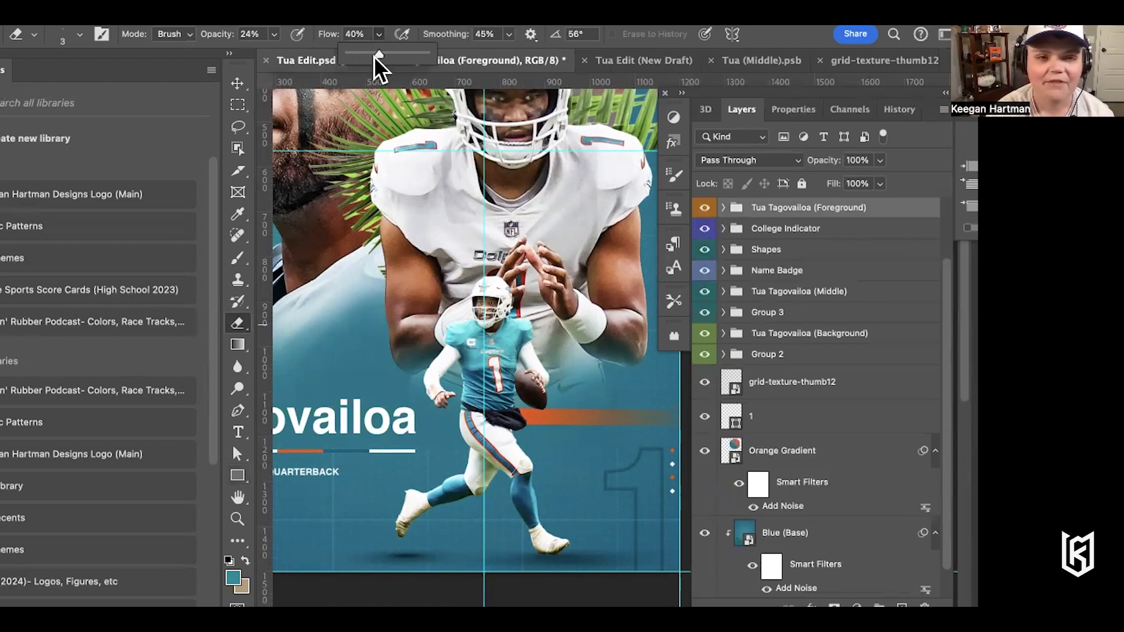
pyautogui.click(79, 35)
pyautogui.moveTo(57, 87); pyautogui.dragTo(70, 87)
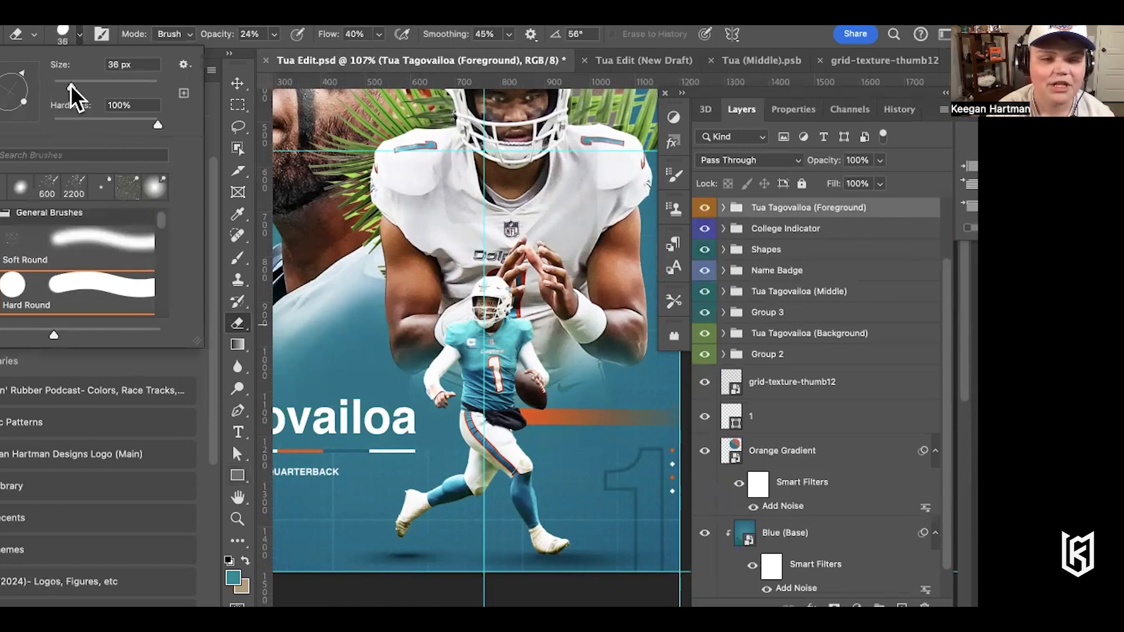
pyautogui.moveTo(157, 125); pyautogui.dragTo(89, 122)
# Return to Tua Edit (New Draft) and examine the lower poster area around the name text and the players' faded jerseys
pyautogui.click(635, 60)
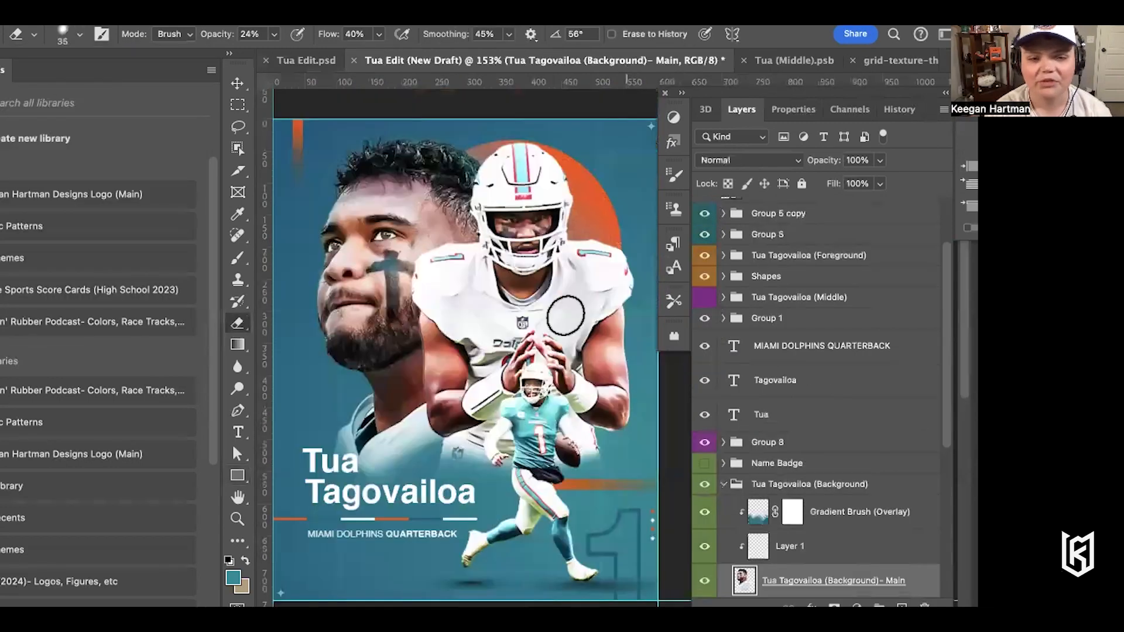
pyautogui.scroll(-3, 526, 467)
pyautogui.scroll(3, 510, 312)
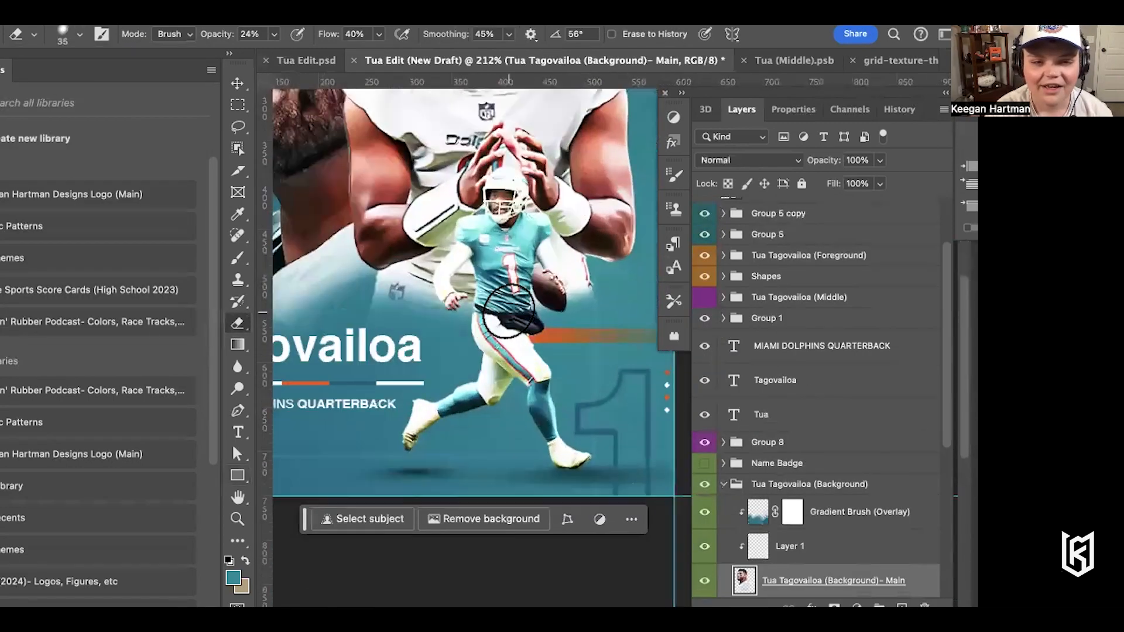
pyautogui.hscroll(-5, 557, 328)
pyautogui.scroll(-1, 558, 328)
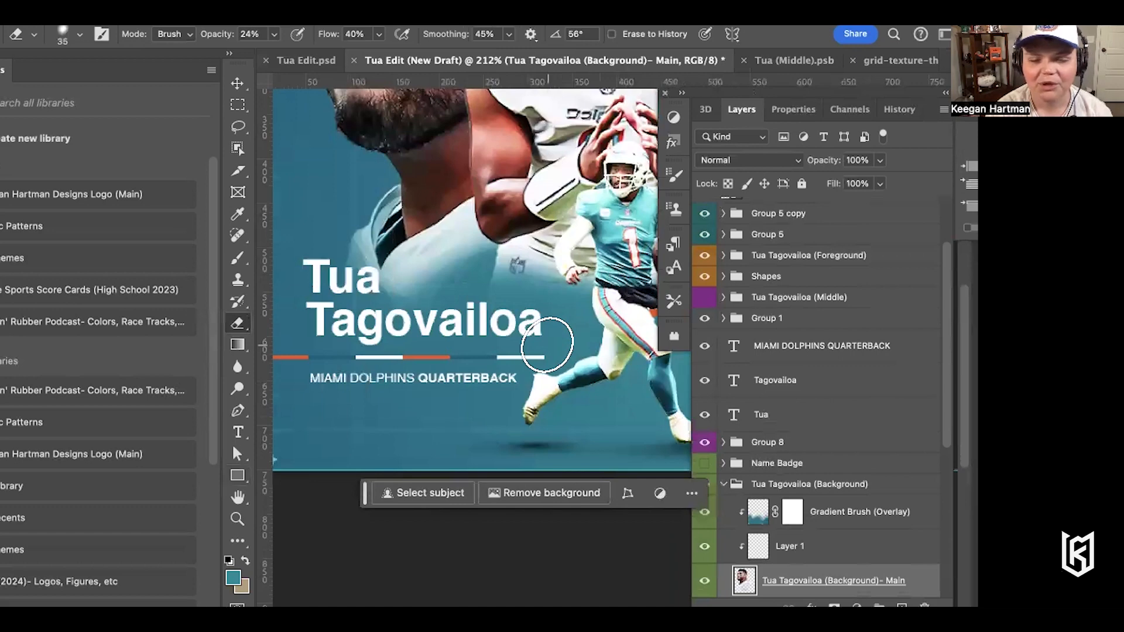
pyautogui.scroll(1, 460, 315)
pyautogui.hscroll(2, 461, 315)
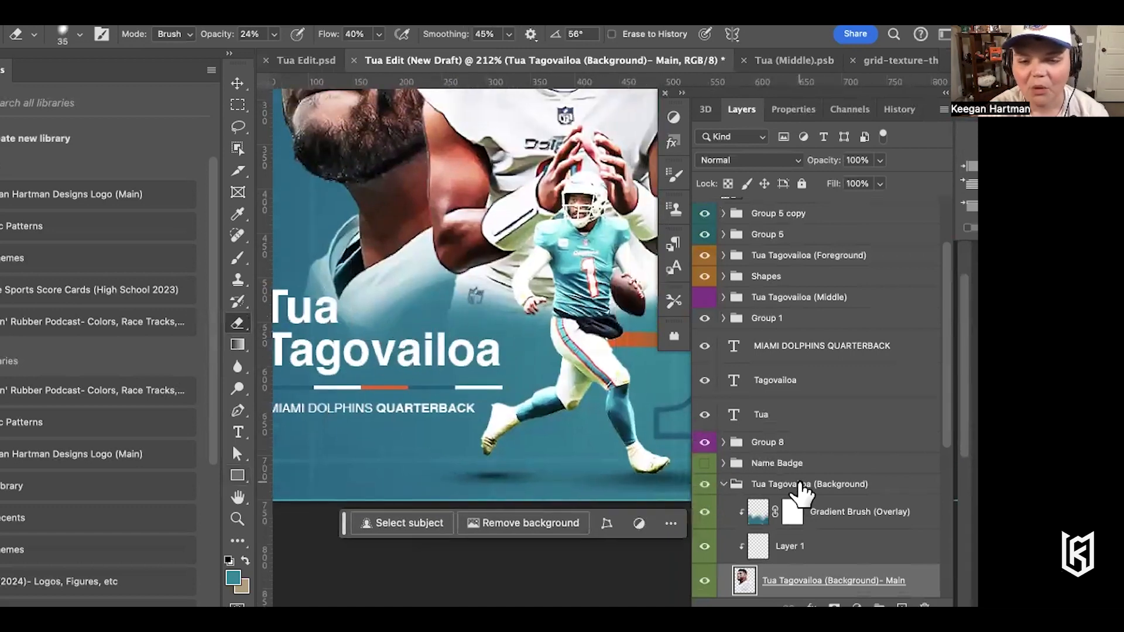
# Check the layer commands for Gradient Brush (Overlay) and Tua Tagovailoa (Background)- Main, keeping the Main layer selected
pyautogui.scroll(-2, 813, 509)
pyautogui.click(832, 440)
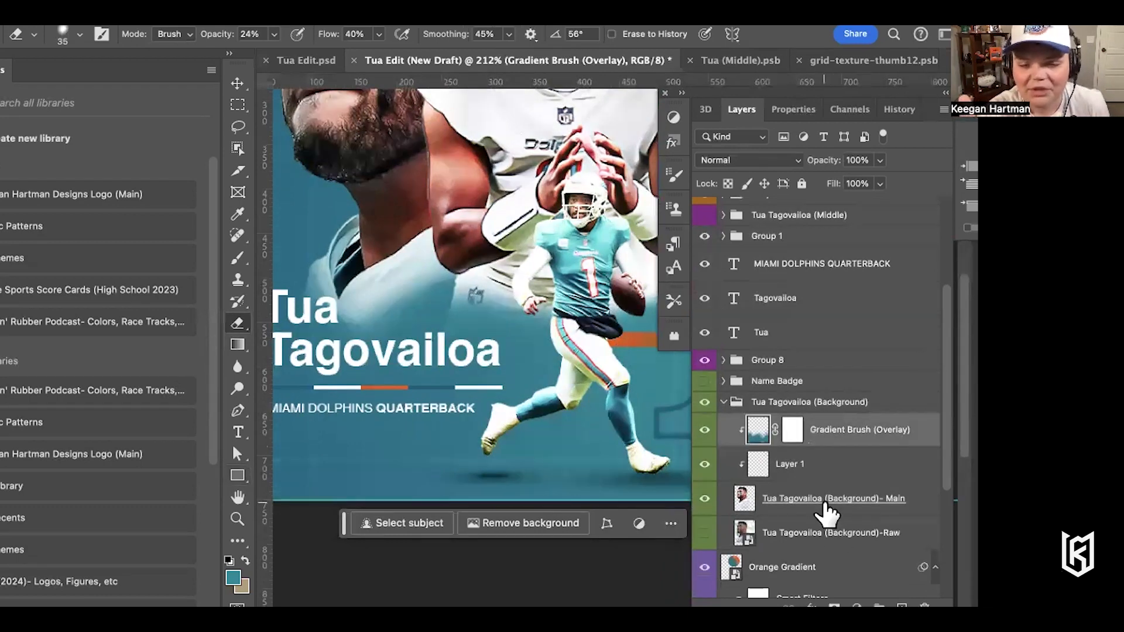
pyautogui.rightClick(843, 446)
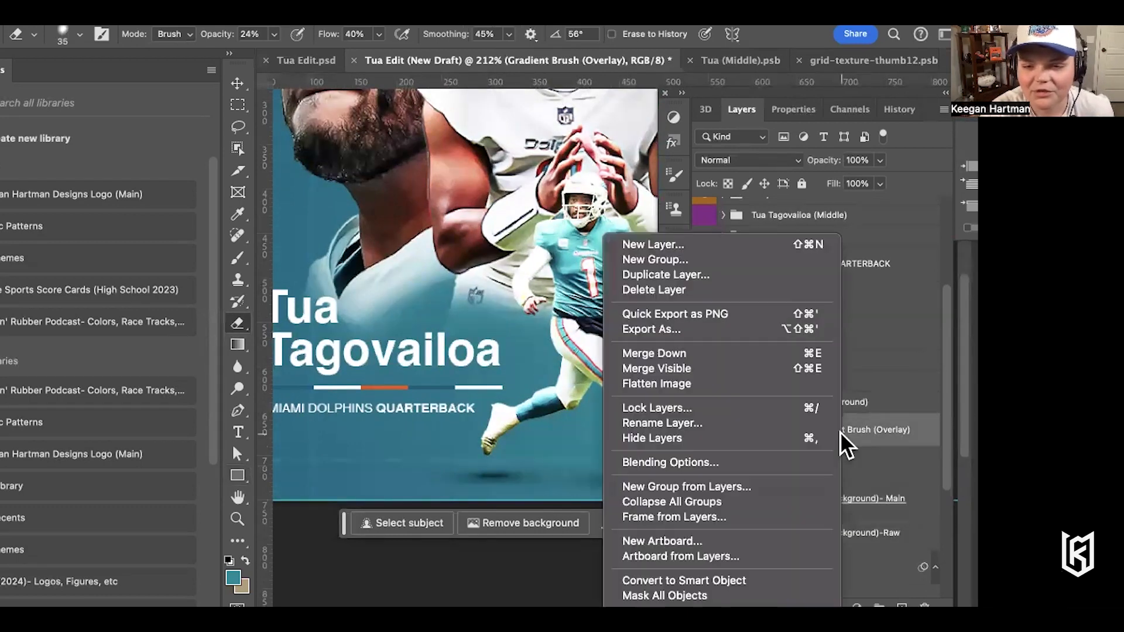
pyautogui.click(848, 507)
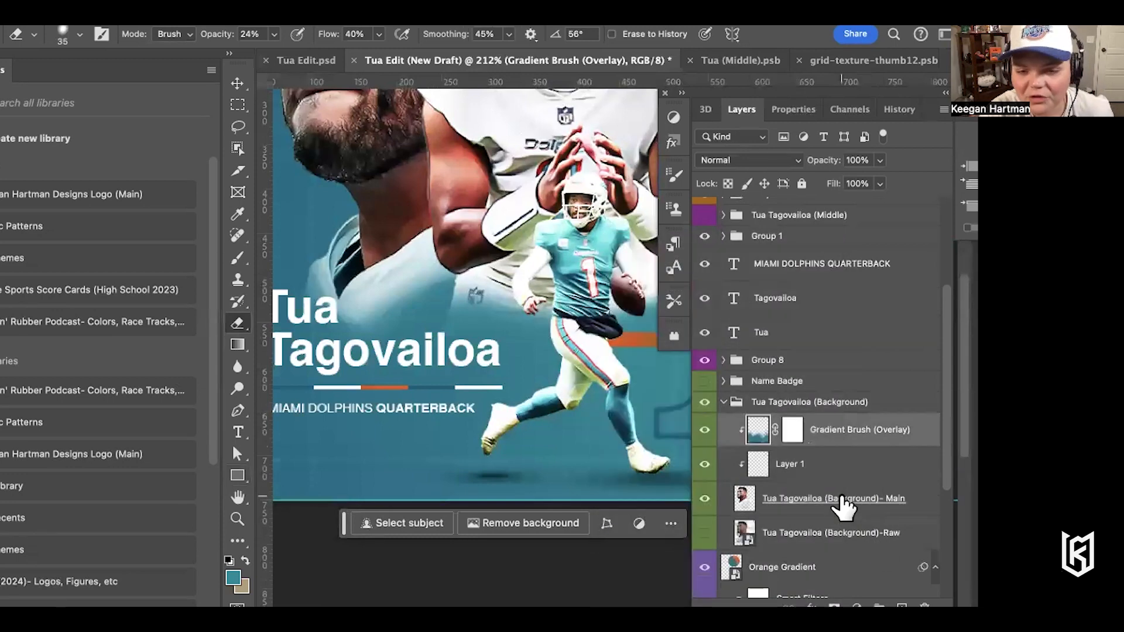
pyautogui.click(843, 506)
pyautogui.rightClick(841, 495)
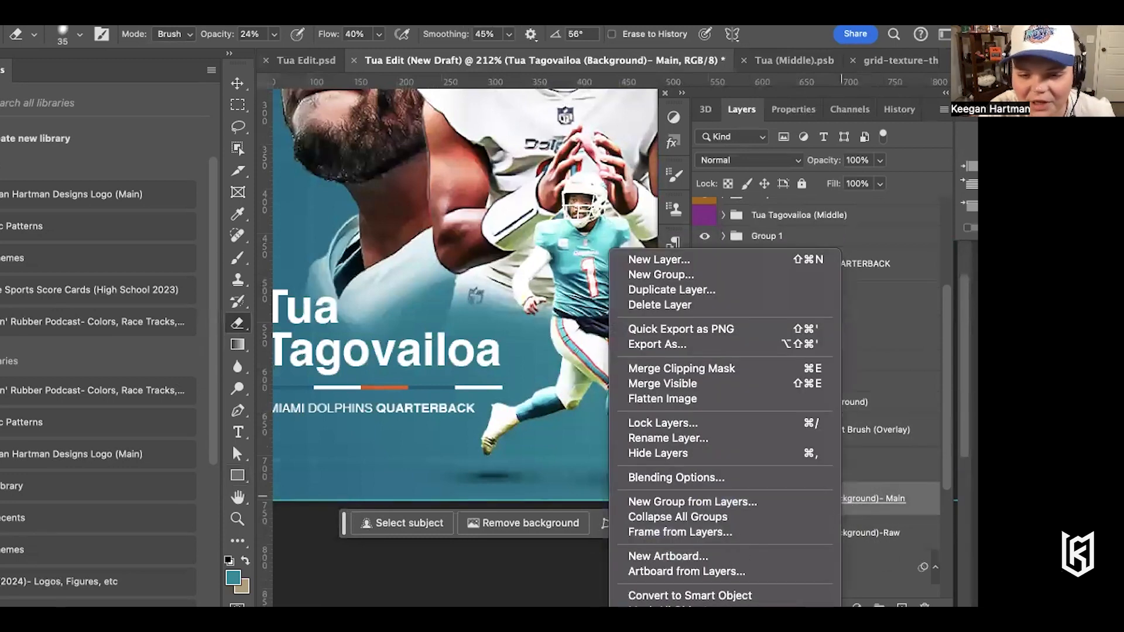
pyautogui.click(883, 509)
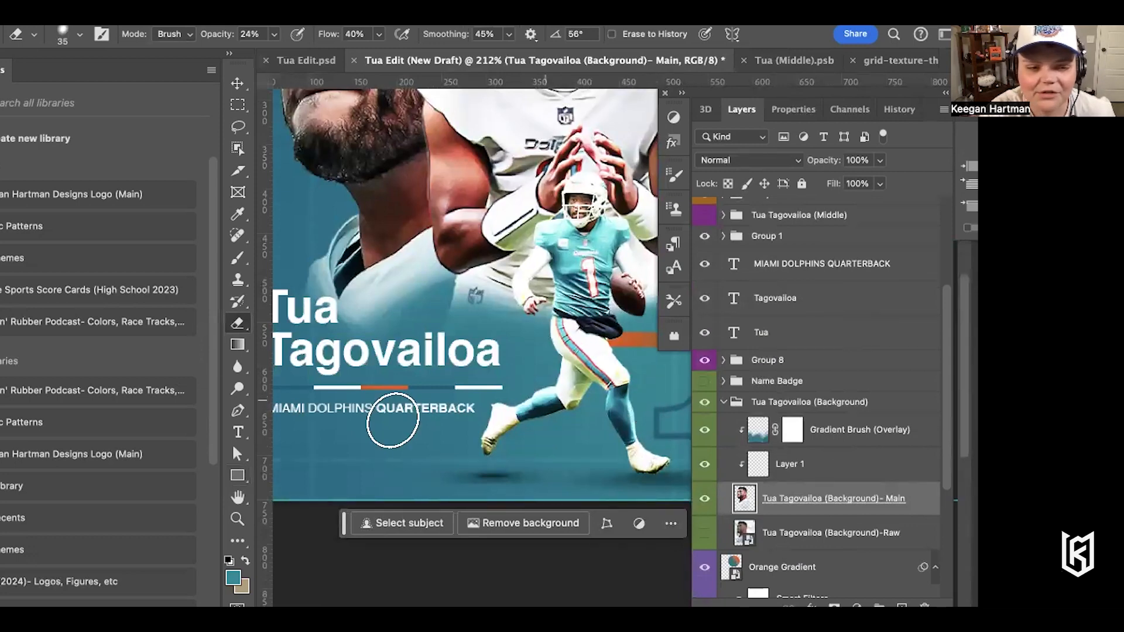
# Sample the teal background beside the running player's leg with the Eyedropper and check the foreground colour in the Color Picker
pyautogui.click(237, 214)
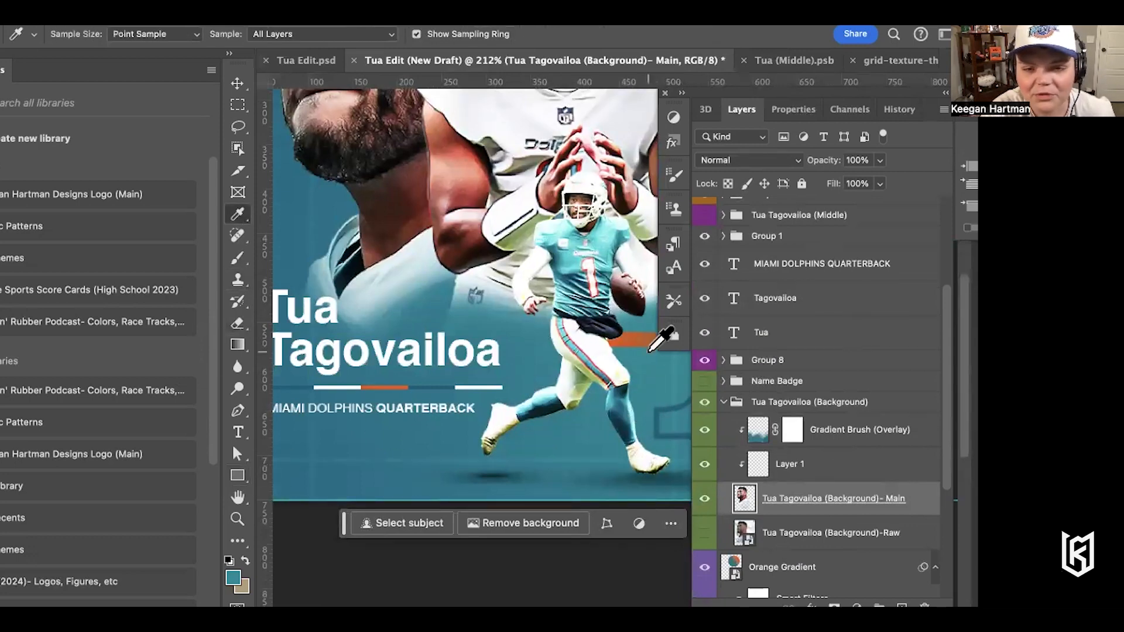
pyautogui.click(644, 365)
pyautogui.moveTo(644, 364); pyautogui.dragTo(639, 367)
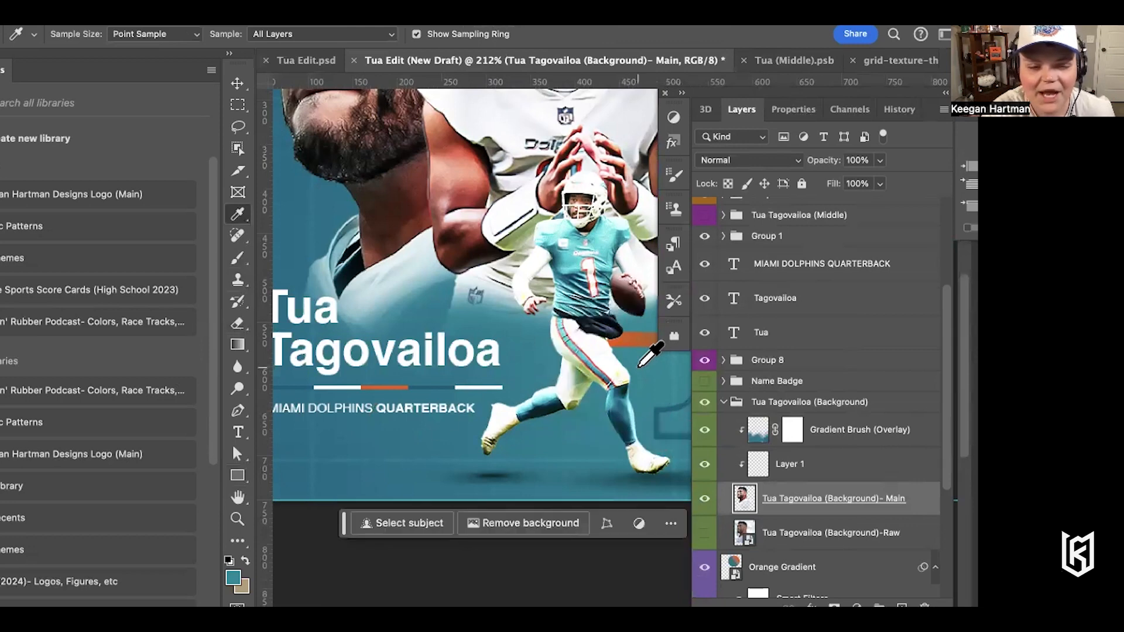
pyautogui.click(233, 578)
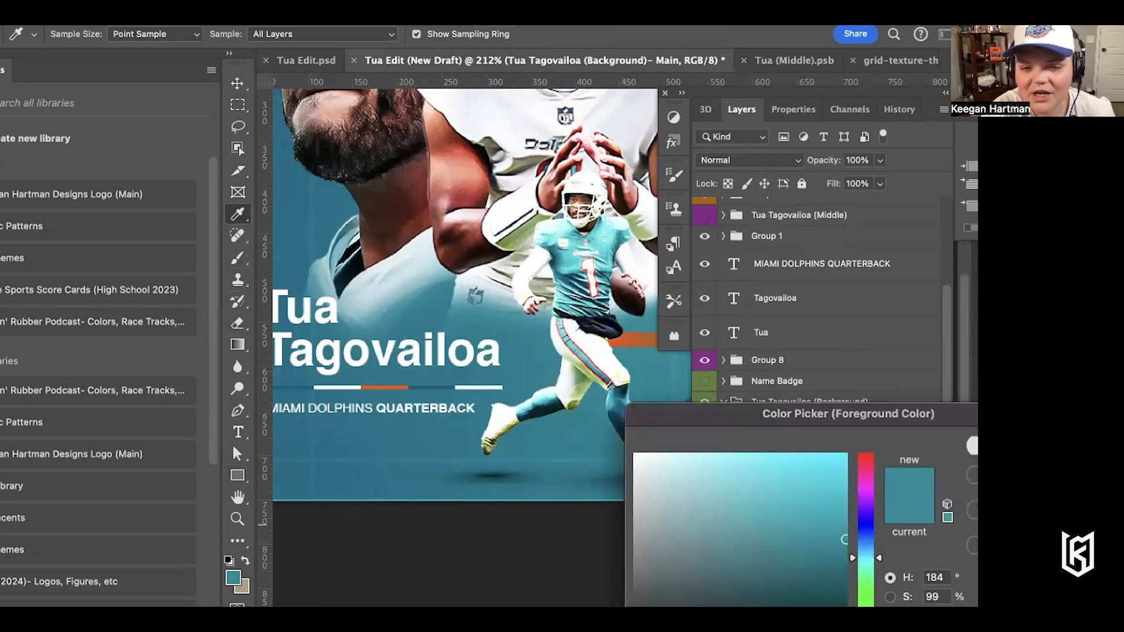
pyautogui.press('Return')
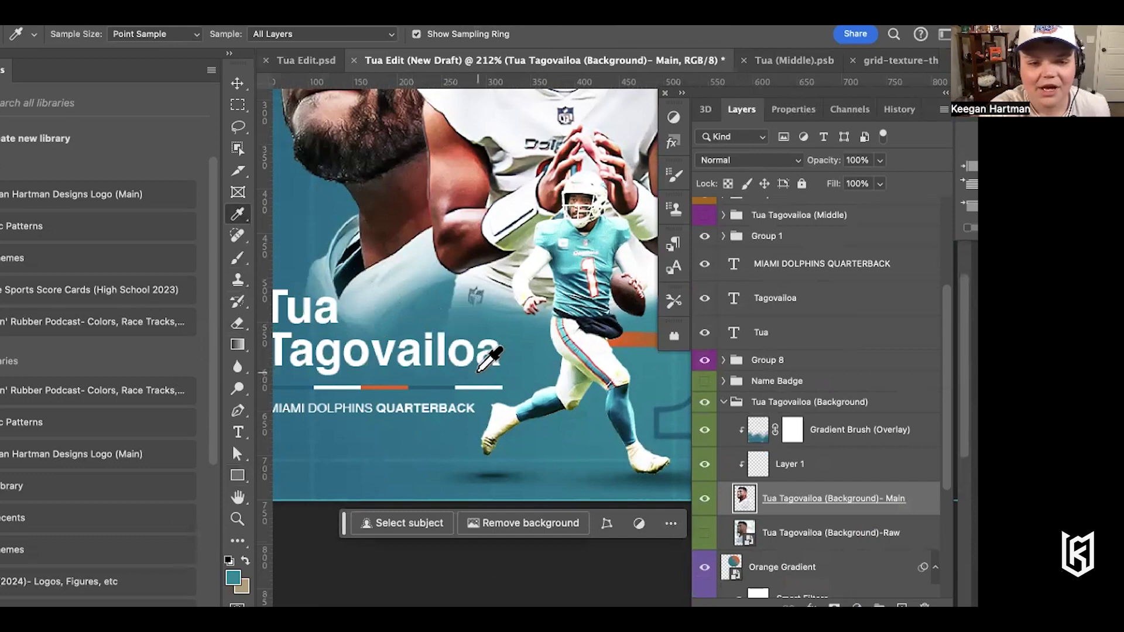
# Look over the whole draft poster and its layer list, and compare them with the palm-leaf version in Tua Edit.psd
pyautogui.scroll(-3, 455, 425)
pyautogui.scroll(5, 457, 427)
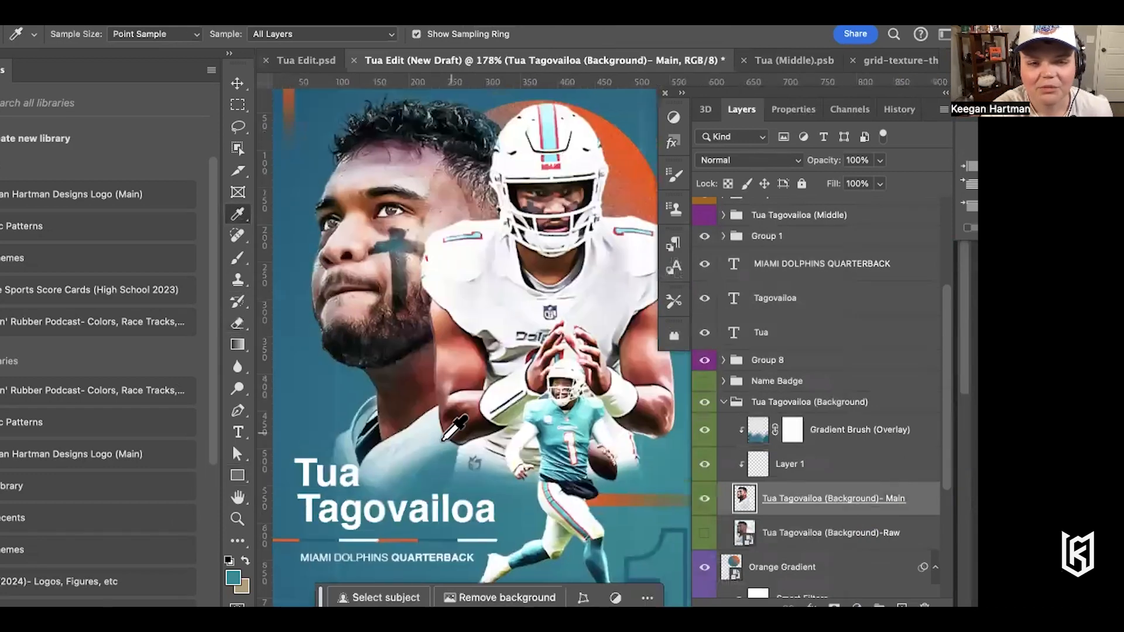
pyautogui.scroll(-4, 458, 432)
pyautogui.hscroll(2, 459, 432)
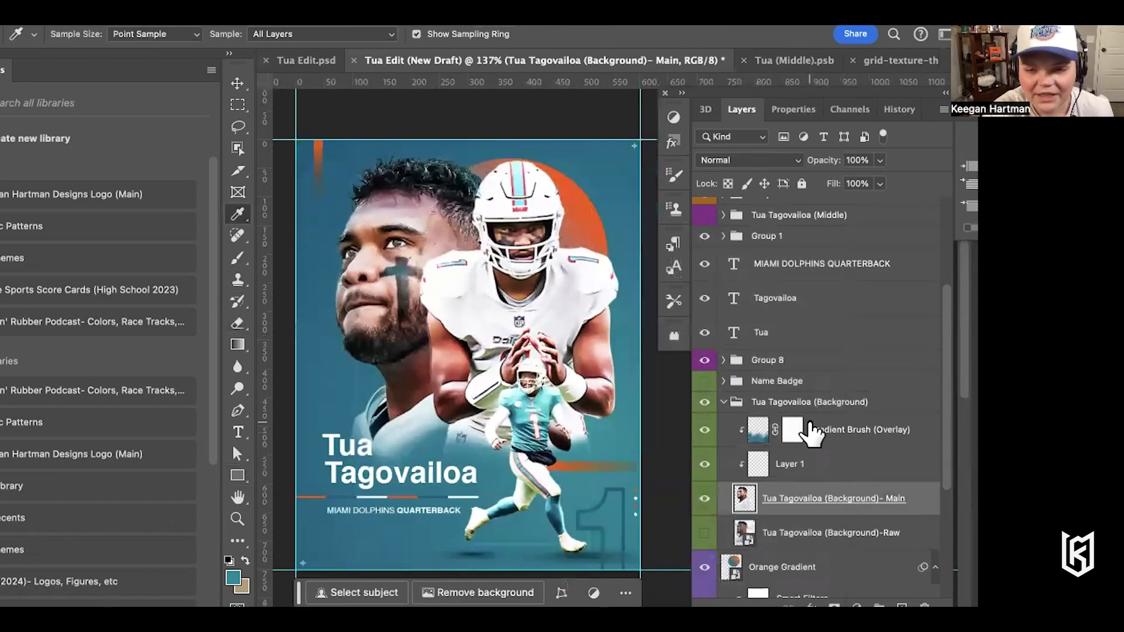
pyautogui.scroll(5, 819, 430)
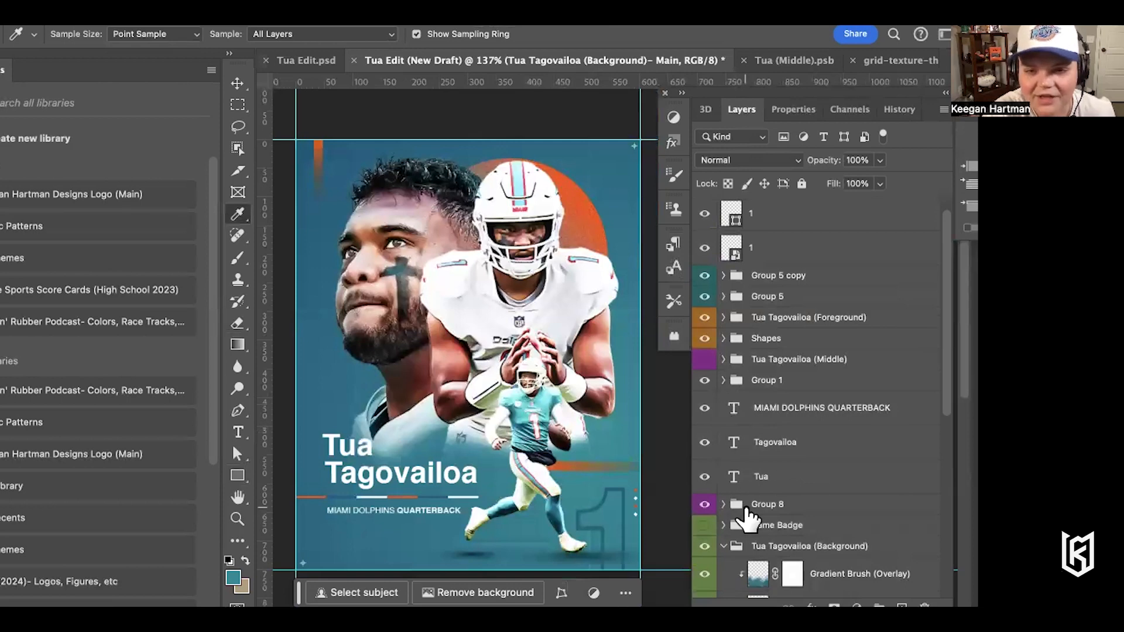
pyautogui.click(310, 60)
pyautogui.scroll(3, 496, 278)
pyautogui.hscroll(2, 496, 278)
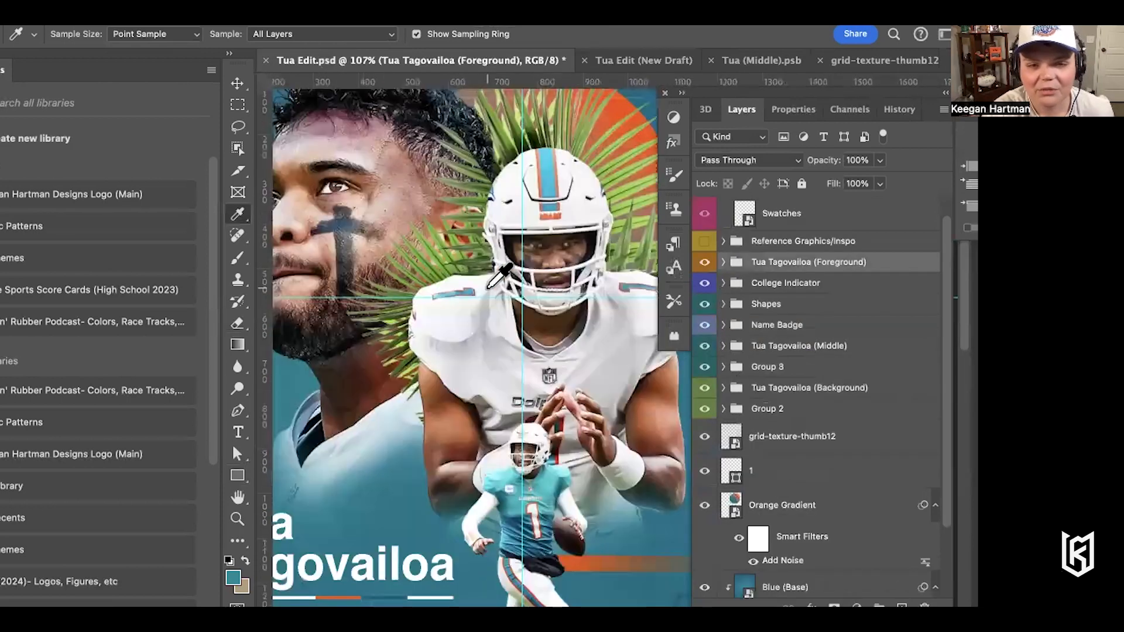
pyautogui.scroll(-3, 496, 278)
pyautogui.hscroll(-2, 496, 278)
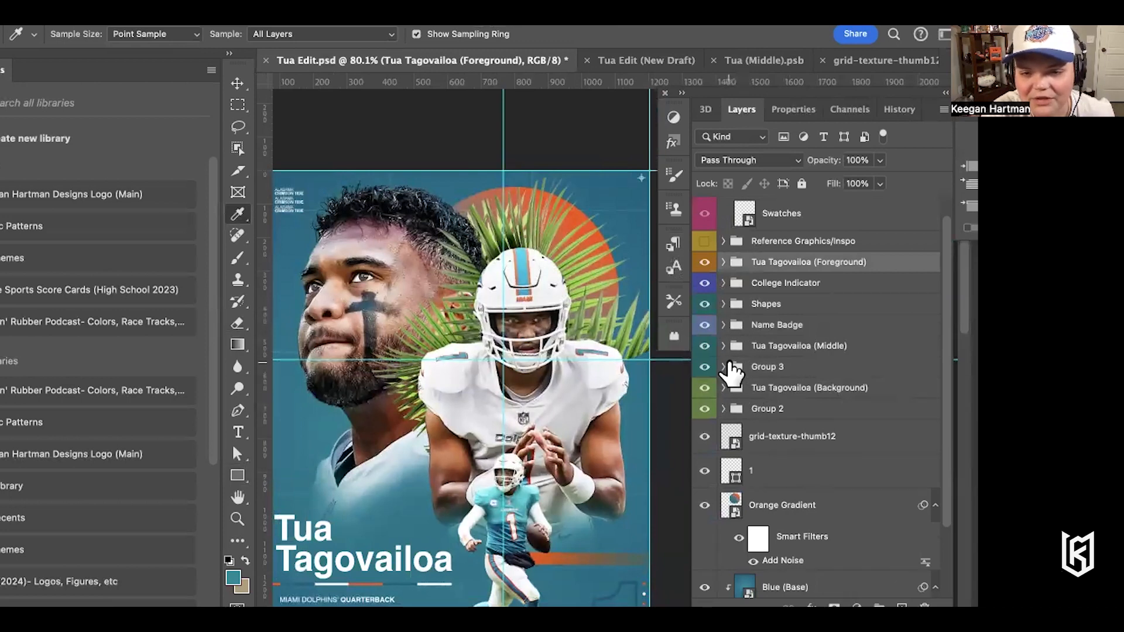
# Expand Group 3 and review the Selective Color 3 settings of the palm tree for greens, yellows and whites
pyautogui.click(723, 366)
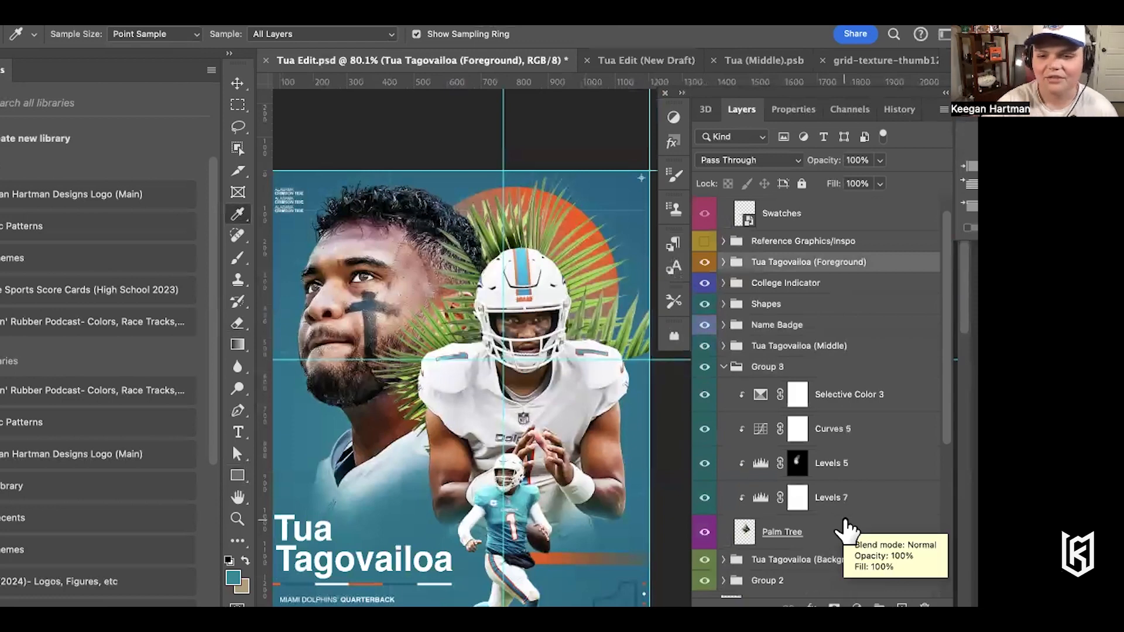
pyautogui.click(841, 405)
pyautogui.click(787, 113)
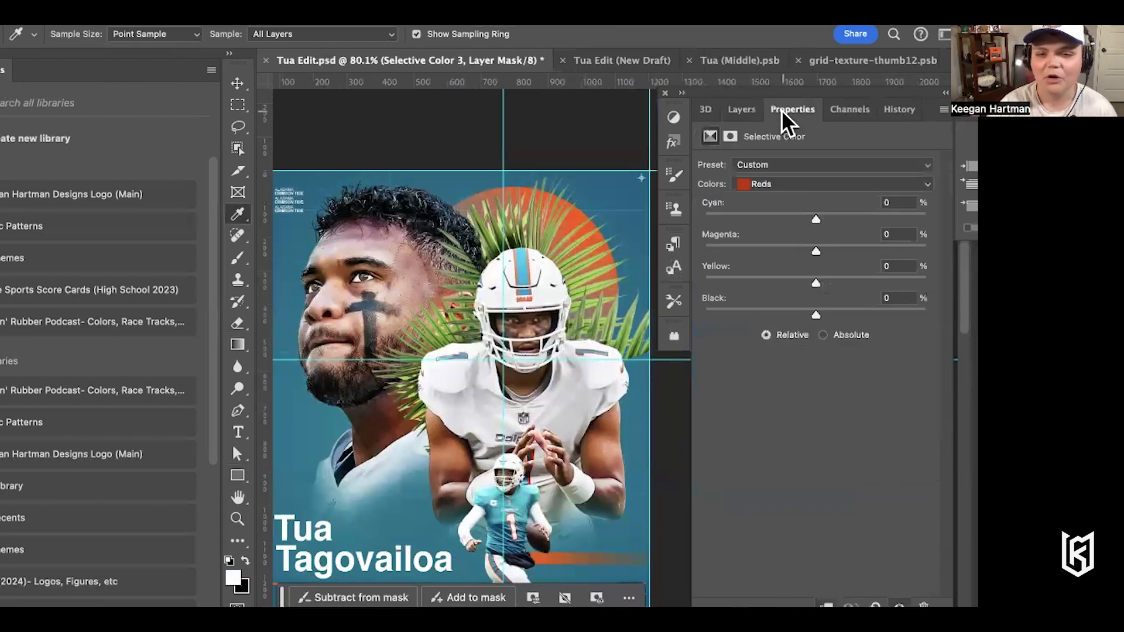
pyautogui.click(784, 185)
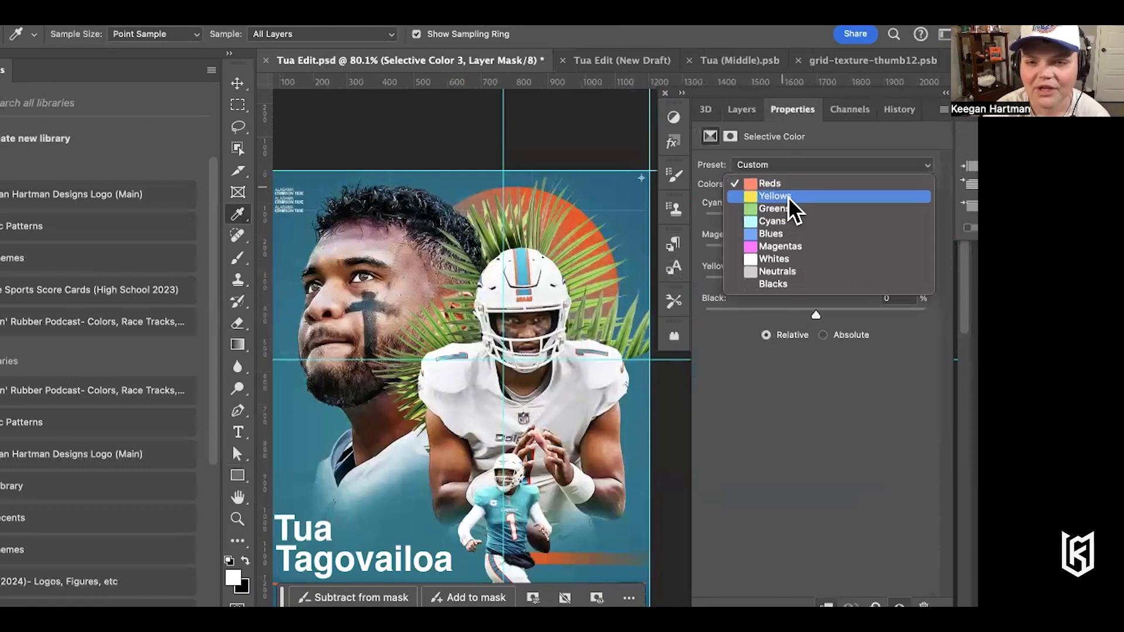
pyautogui.click(787, 209)
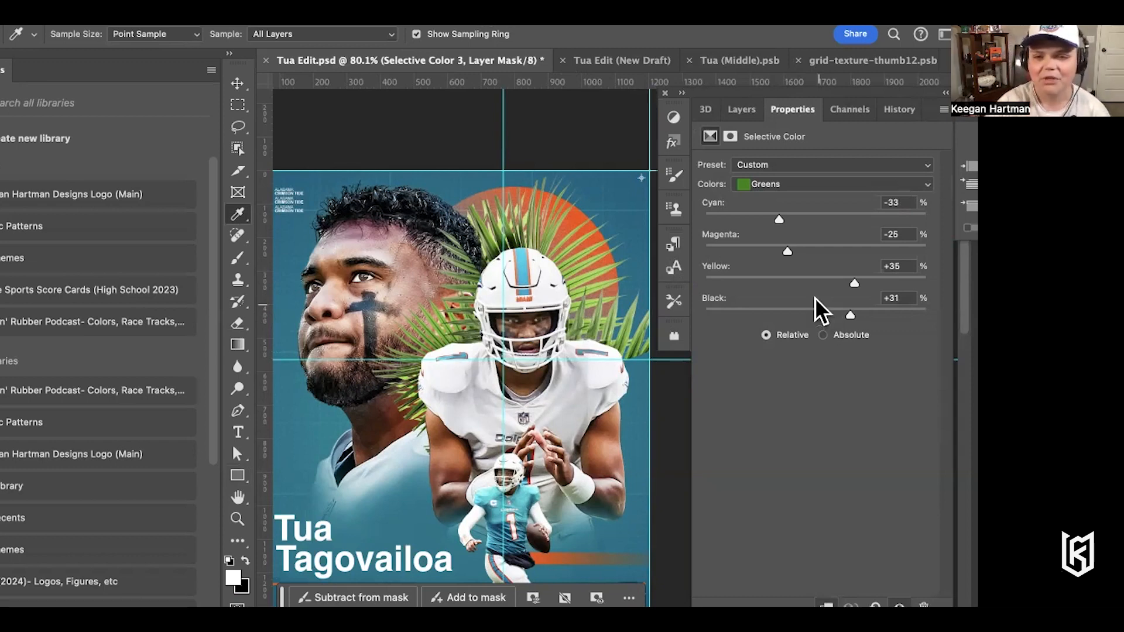
pyautogui.click(793, 186)
pyautogui.click(774, 171)
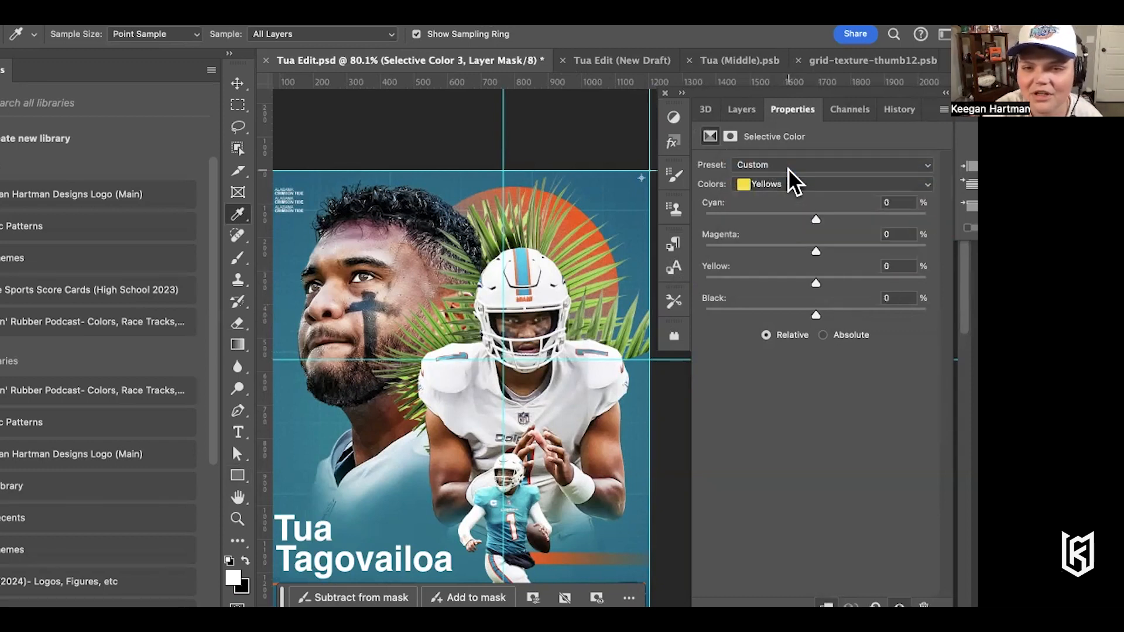
pyautogui.click(792, 186)
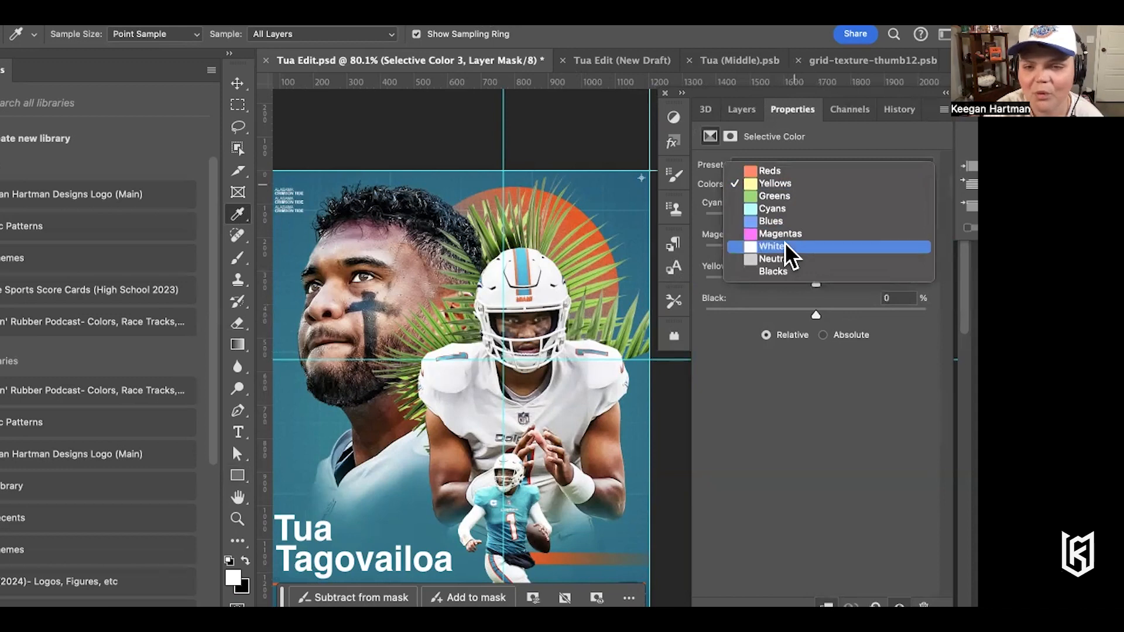
pyautogui.click(787, 251)
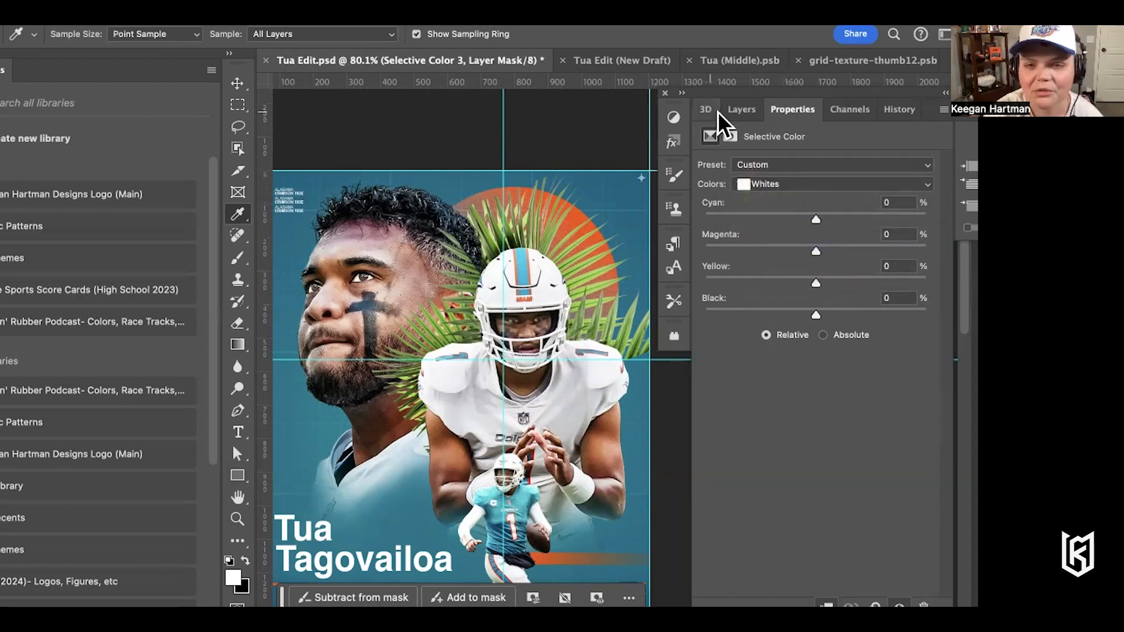
pyautogui.click(736, 110)
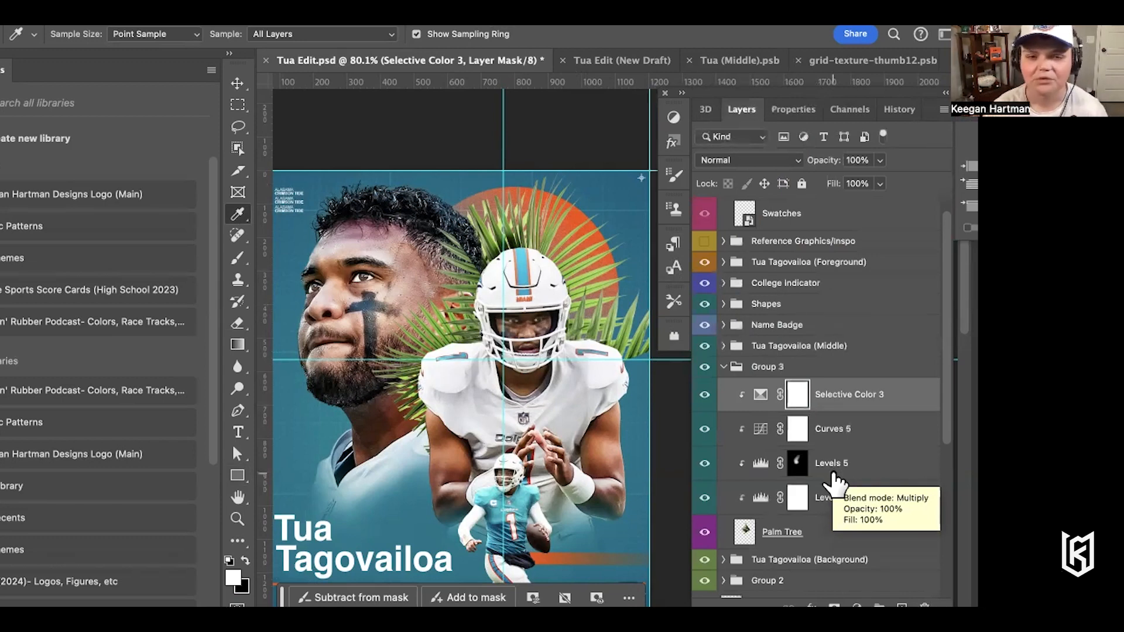
# Examine the palm leaves around the helmet and inspect the RGB curve of the Curves 5 adjustment
pyautogui.scroll(4, 582, 375)
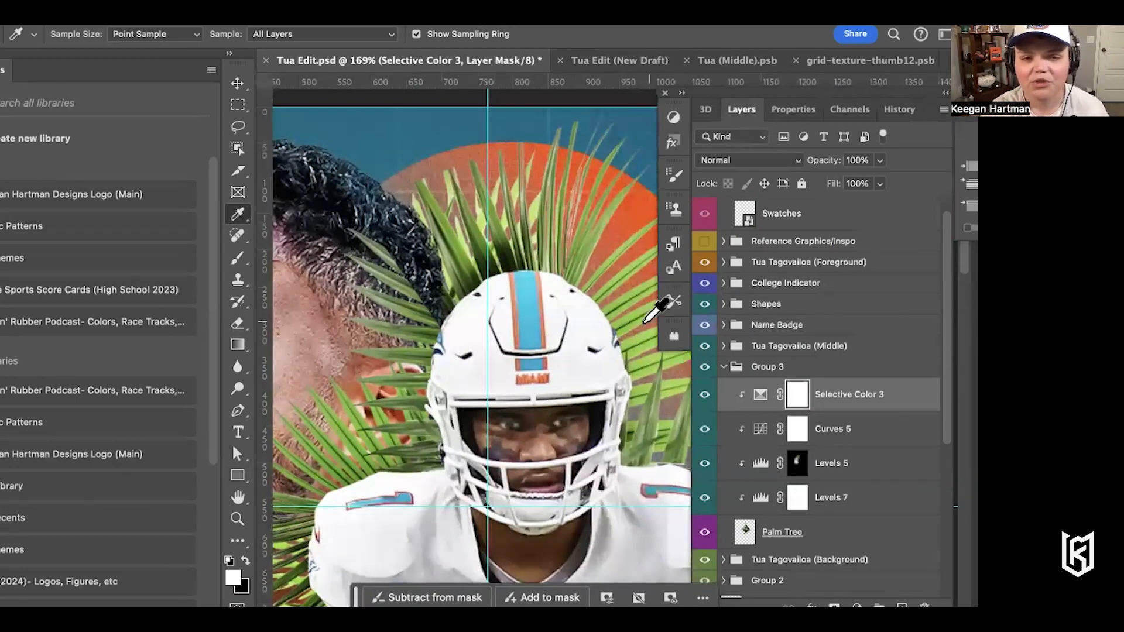
pyautogui.hscroll(5, 659, 297)
pyautogui.scroll(-2, 659, 298)
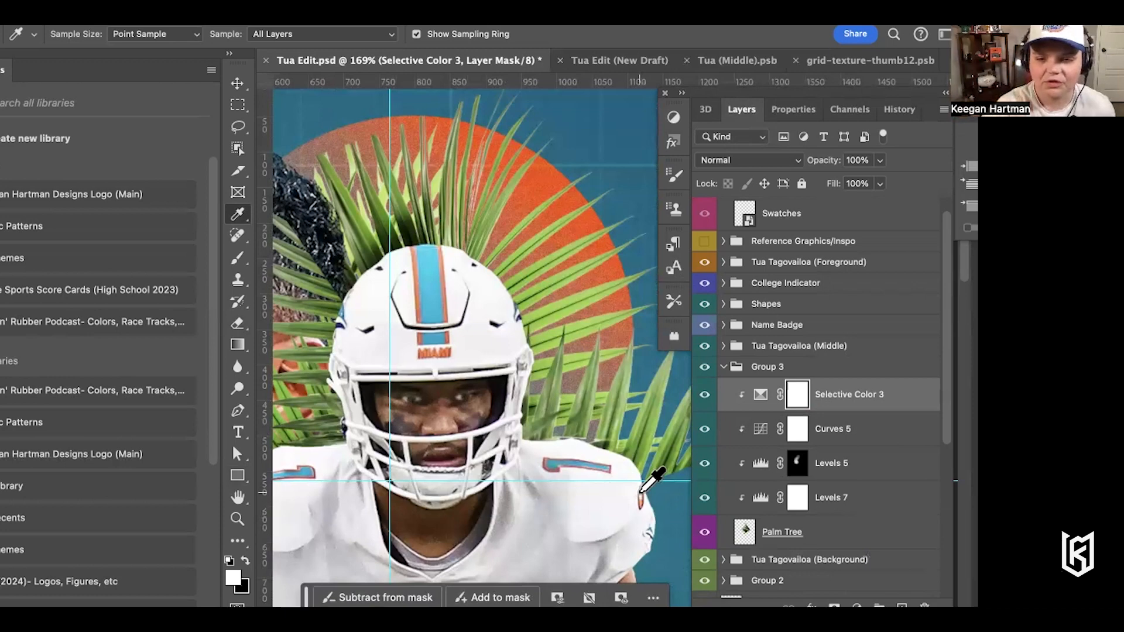
pyautogui.click(843, 438)
pyautogui.click(793, 110)
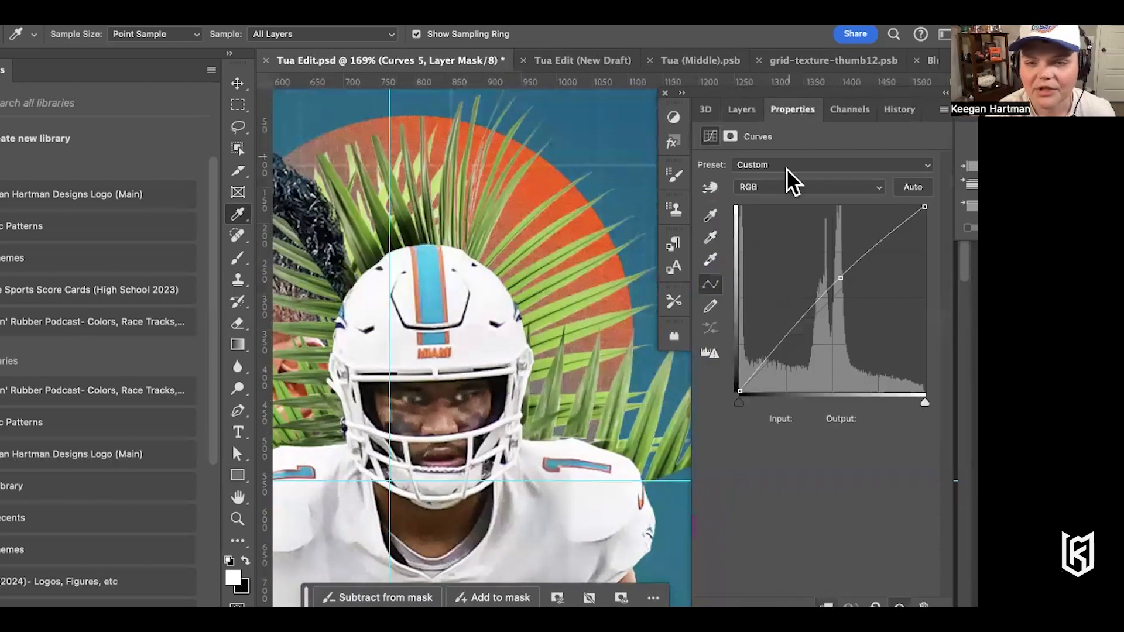
pyautogui.moveTo(843, 277); pyautogui.dragTo(844, 273)
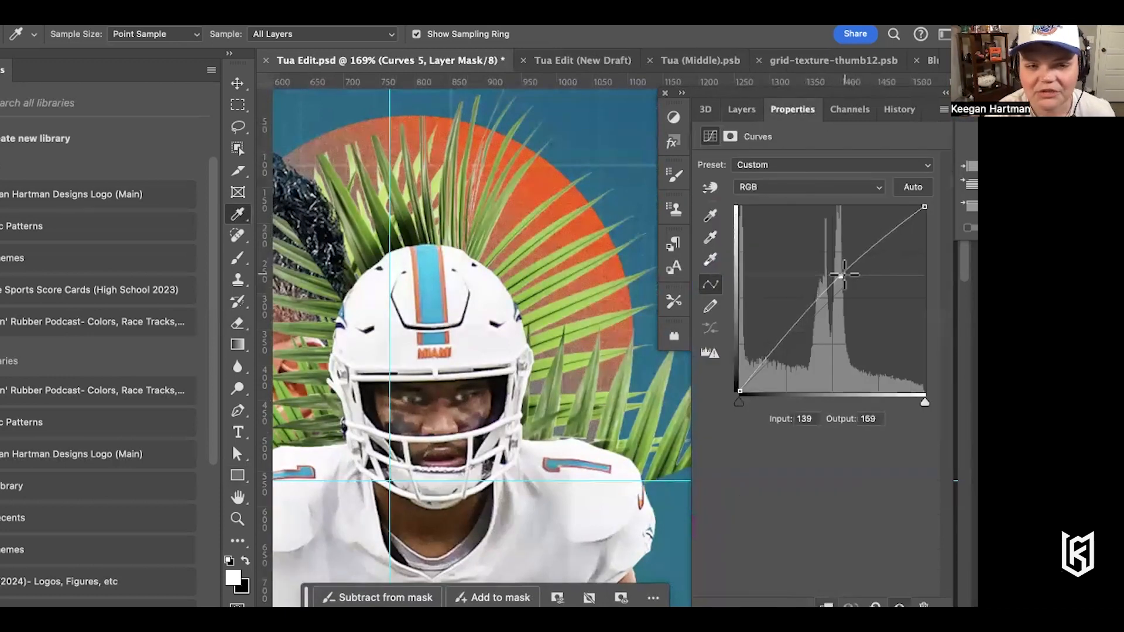
pyautogui.click(741, 110)
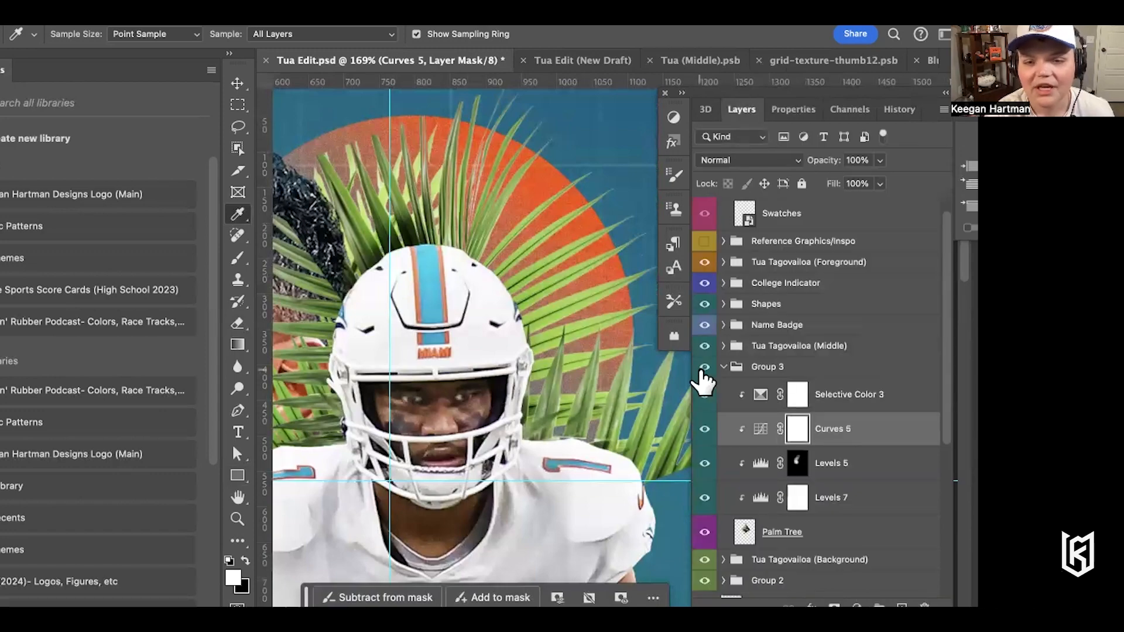
# Examine the repeated ALABAMA CRIMSON TIDE text and compare its lettering with the player's name and the MIAMI DOLPHINS' QUARTERBACK line
pyautogui.scroll(-8, 505, 401)
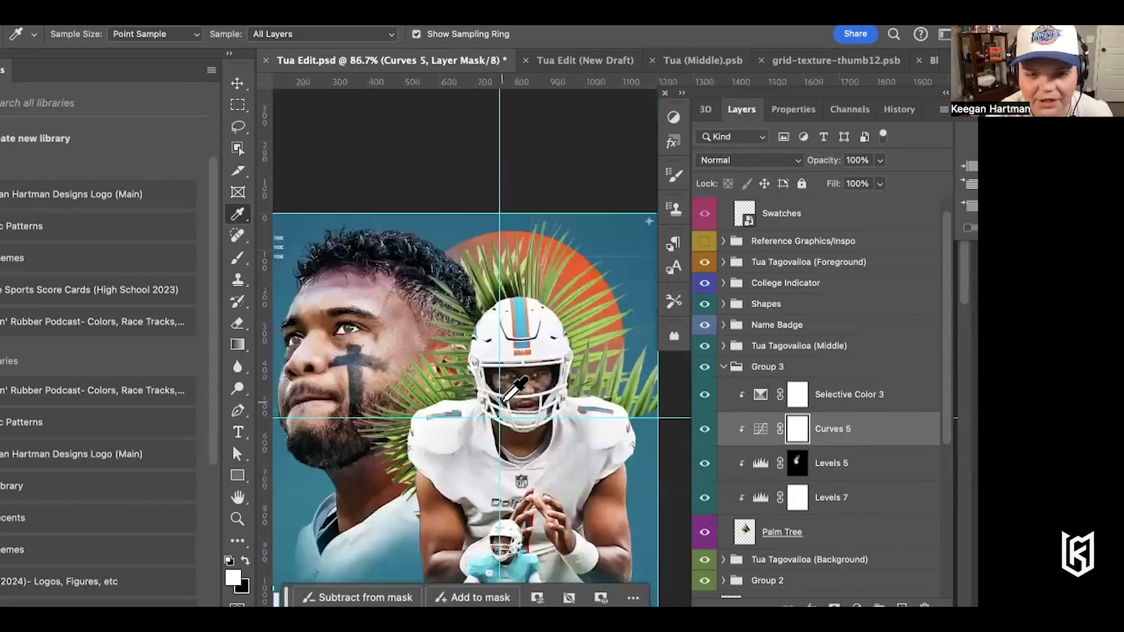
pyautogui.scroll(-1, 504, 400)
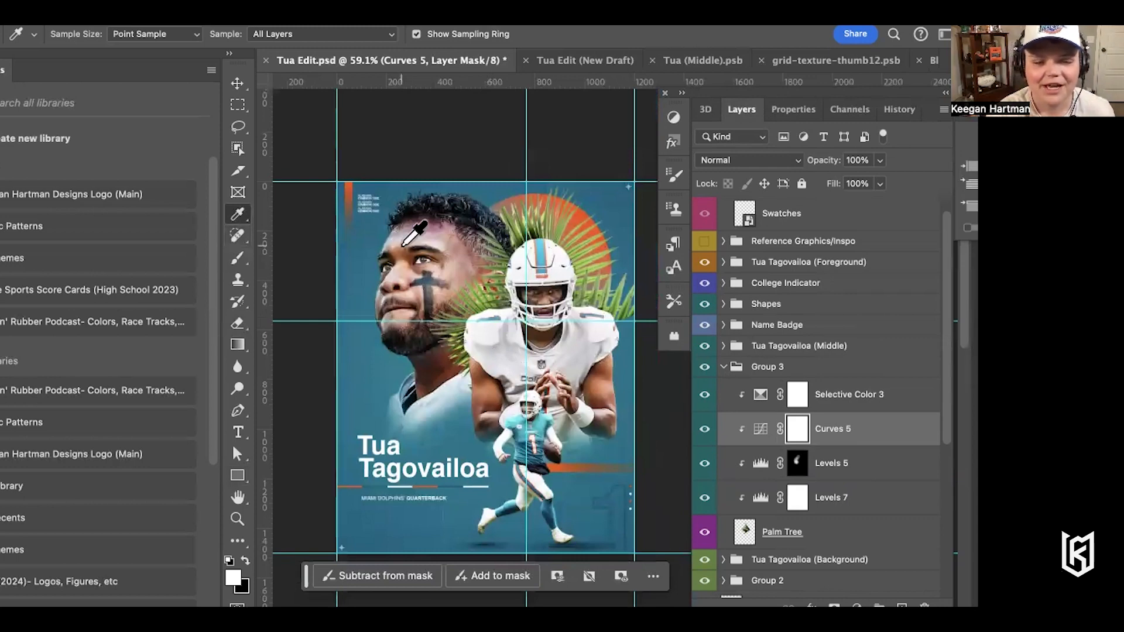
pyautogui.scroll(4, 413, 235)
pyautogui.scroll(8, 414, 234)
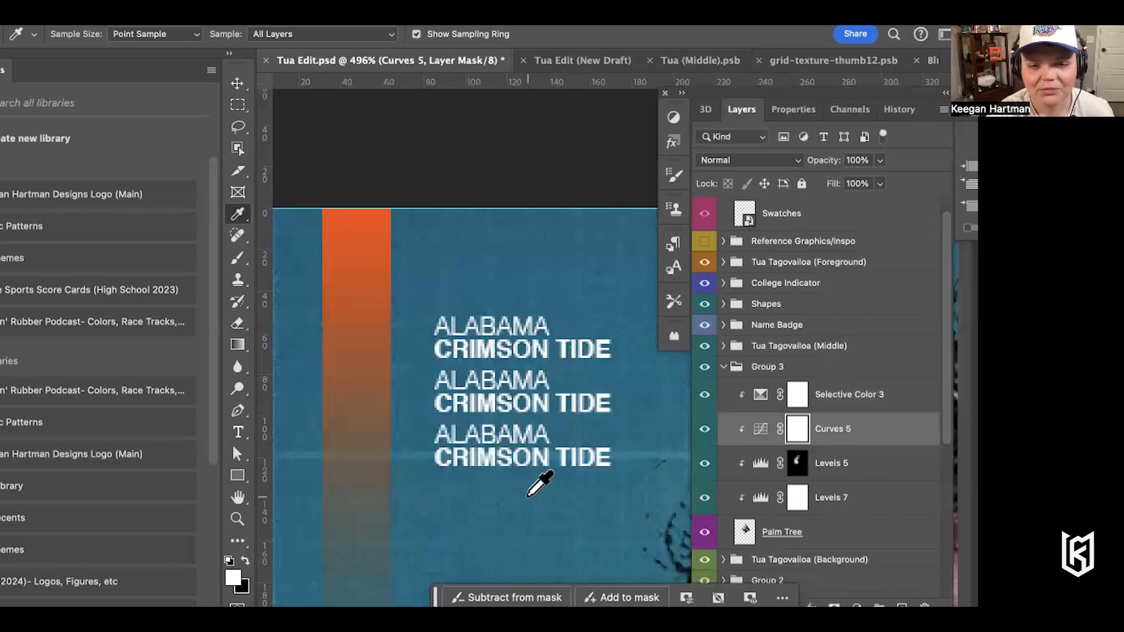
pyautogui.scroll(-5, 532, 477)
pyautogui.scroll(-10, 540, 483)
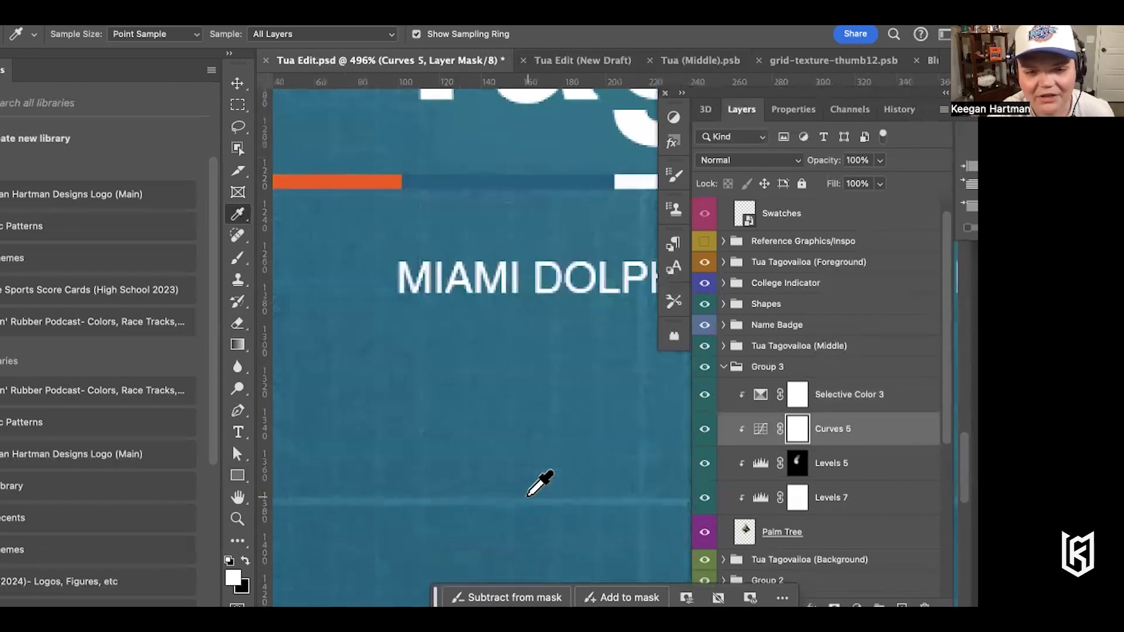
pyautogui.hscroll(5, 452, 377)
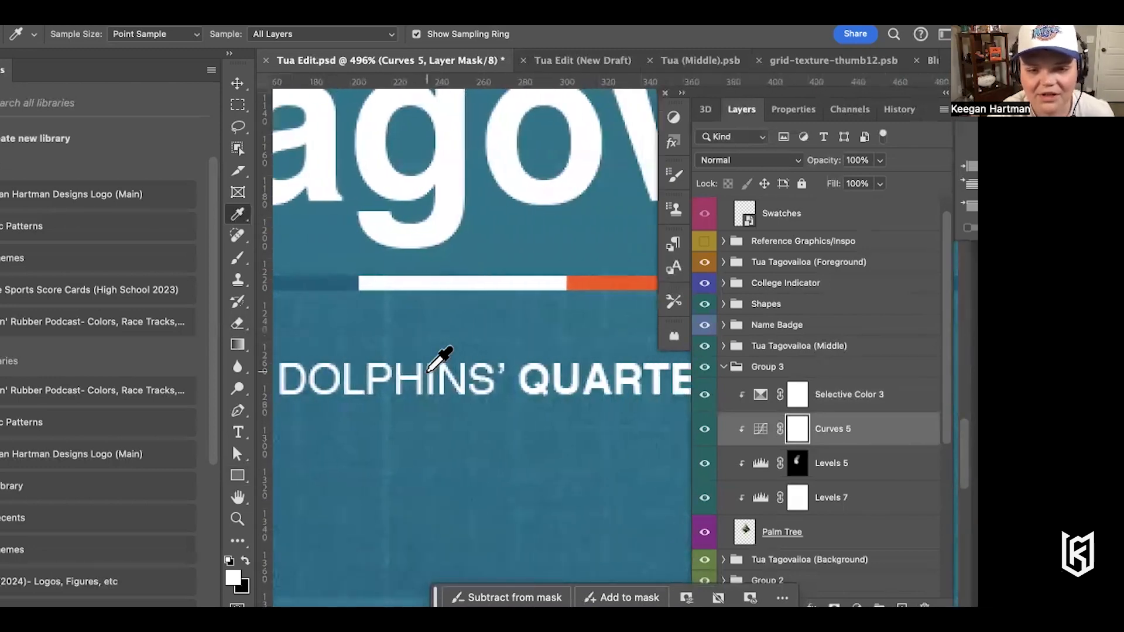
pyautogui.hscroll(-2, 448, 383)
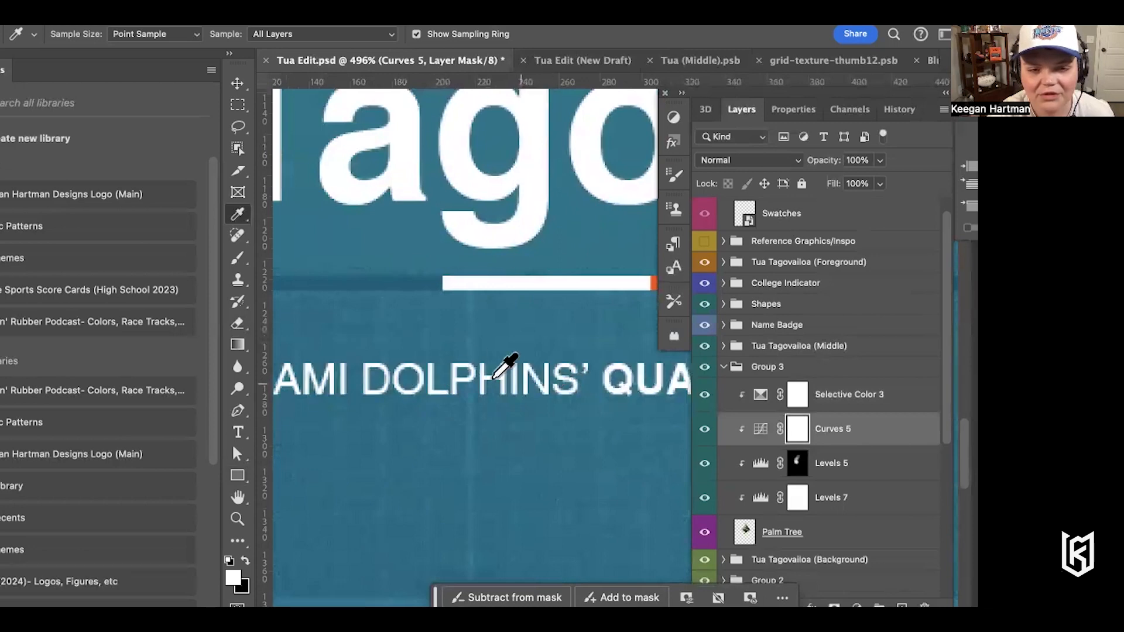
pyautogui.hscroll(-10, 408, 231)
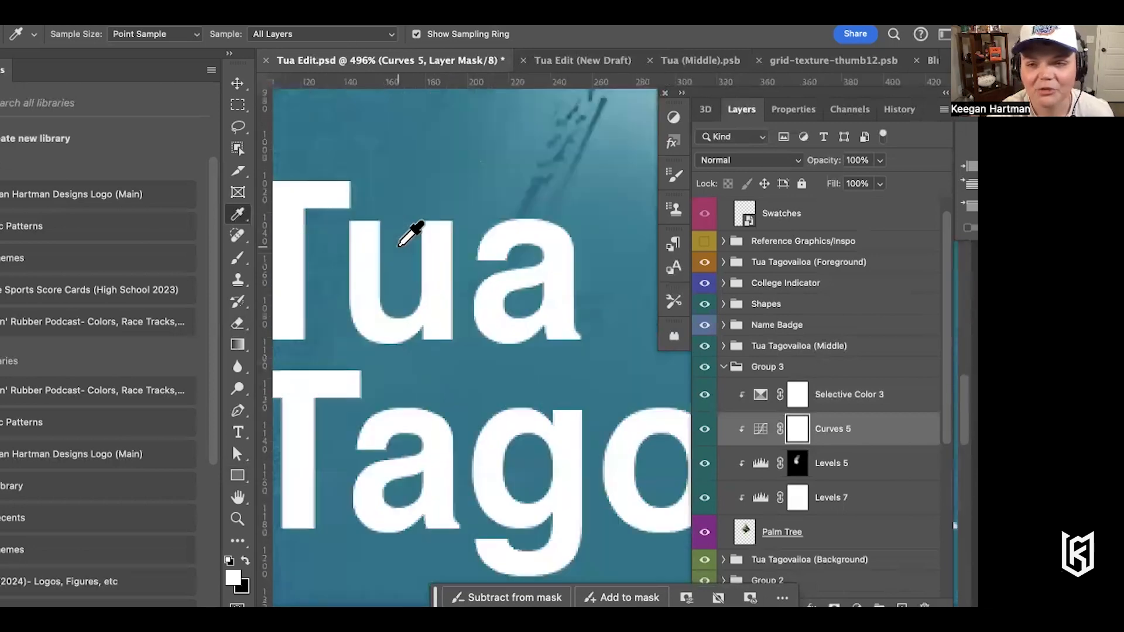
pyautogui.scroll(10, 399, 245)
pyautogui.hscroll(5, 399, 244)
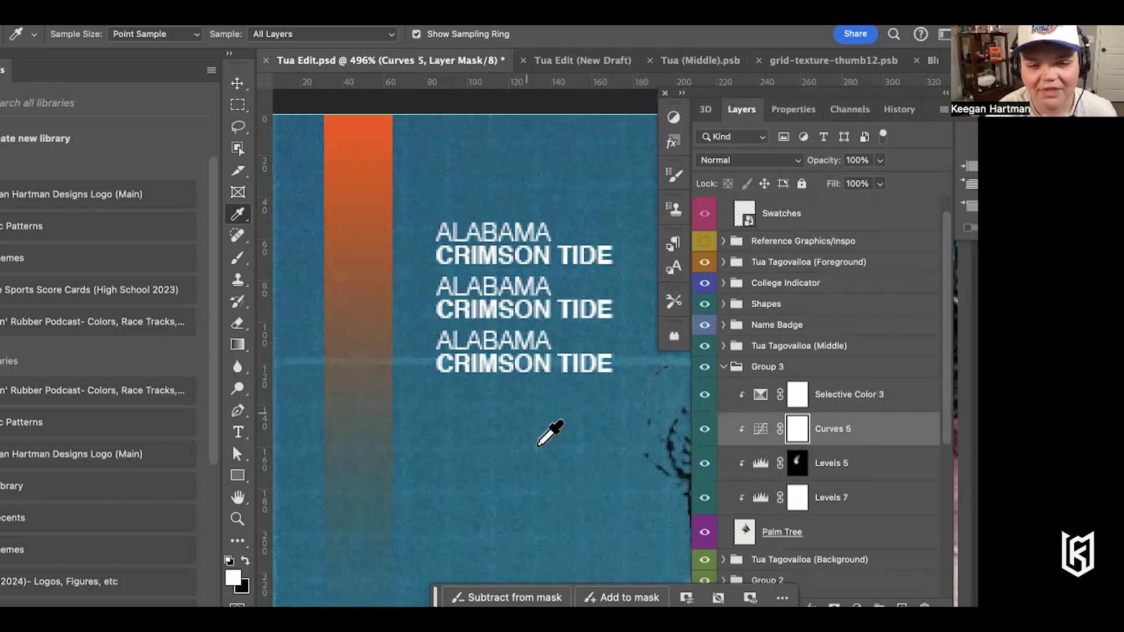
# Review the orange bar, the palm leaves over the portrait and the overall composition of the Tua Edit.psd poster
pyautogui.scroll(-5, 501, 364)
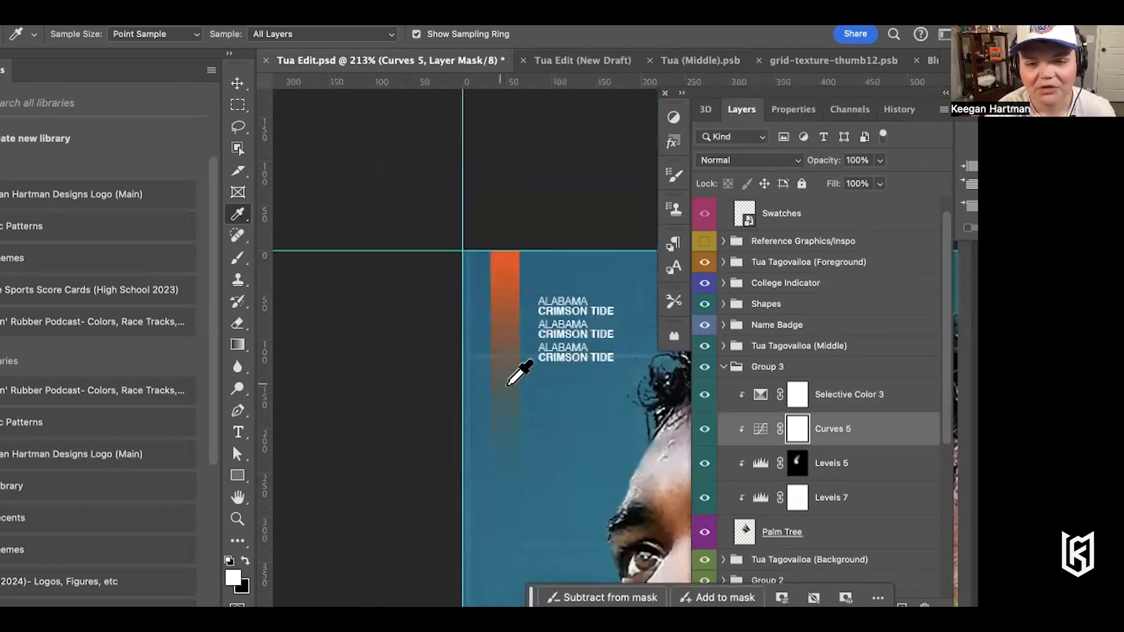
pyautogui.scroll(-4, 580, 456)
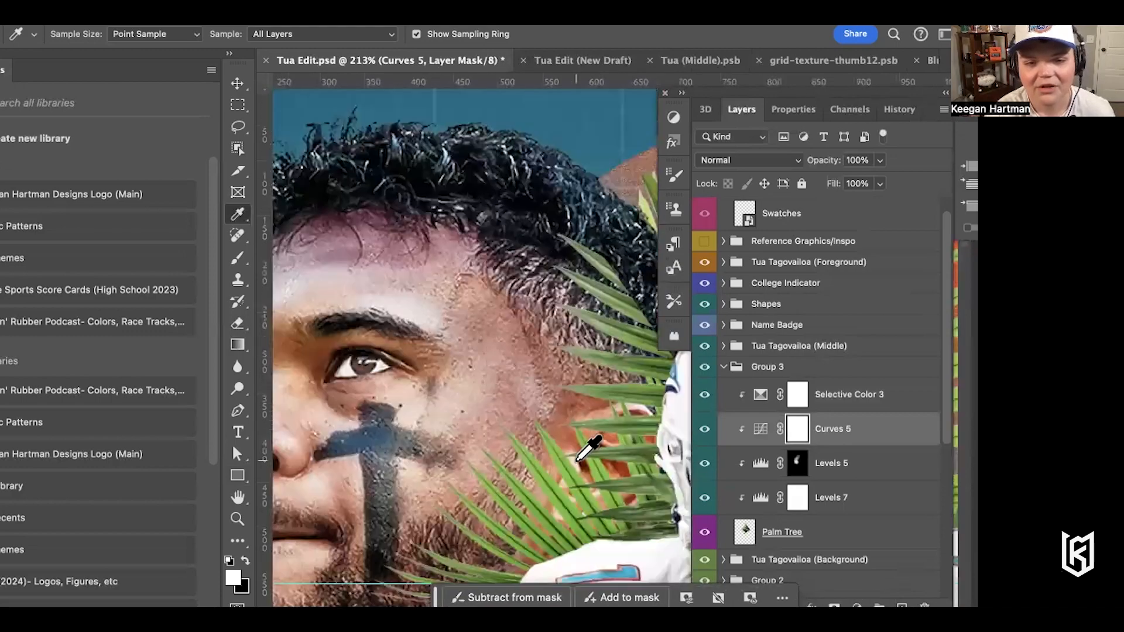
pyautogui.scroll(-3, 580, 457)
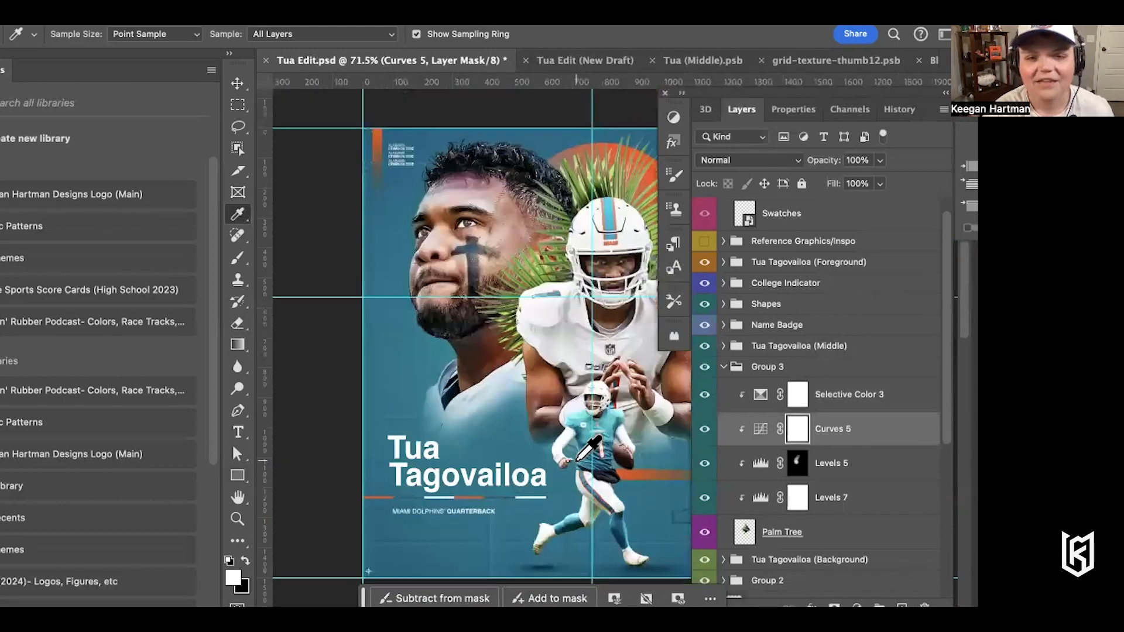
pyautogui.scroll(-3, 579, 456)
pyautogui.scroll(2, 579, 457)
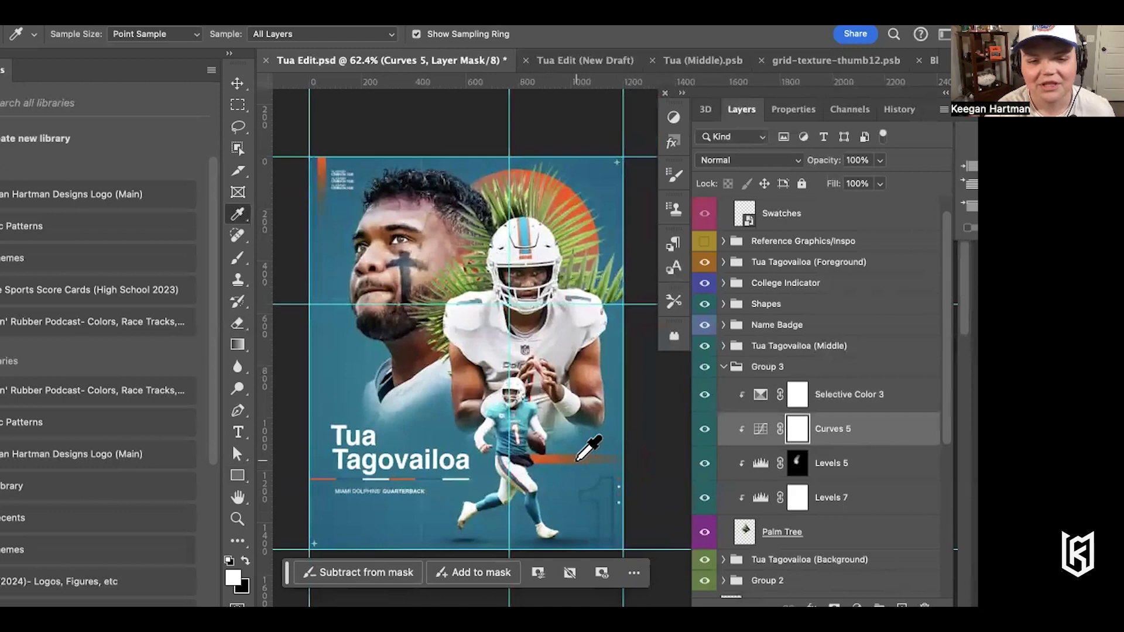